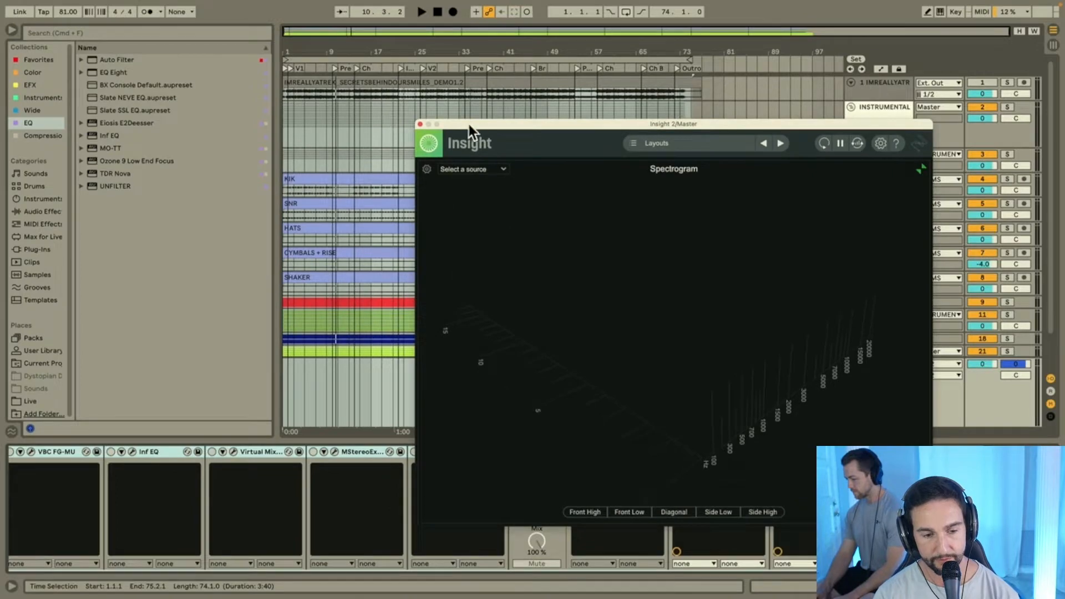
Step: Close the Insight 2 spectrogram window on the Master track and zoom in on the arrangement
click(420, 124)
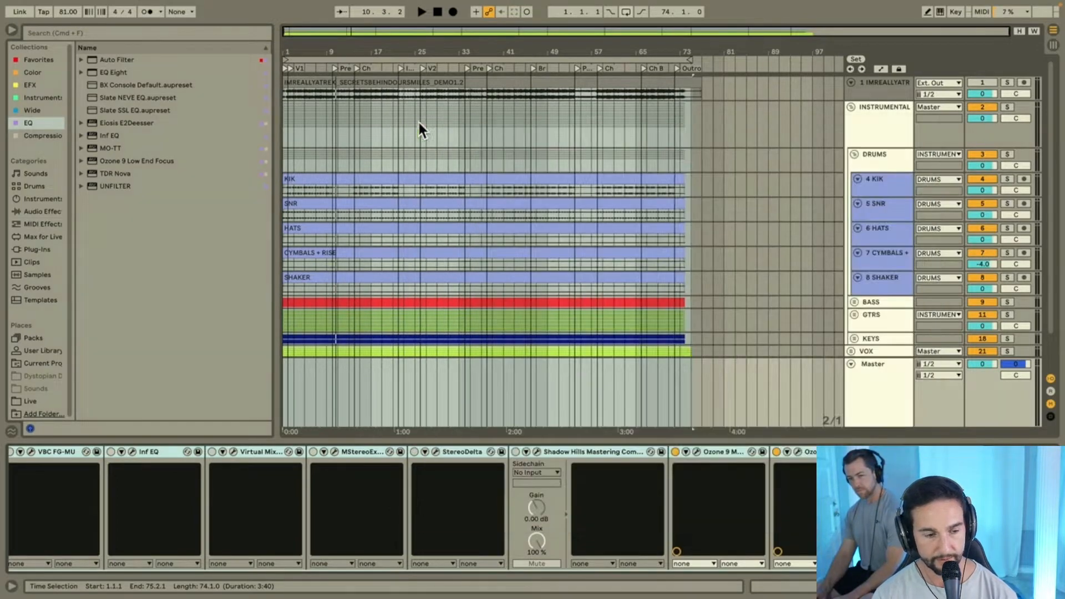
scroll(435, 226, up, 3)
scroll(437, 226, left, 5)
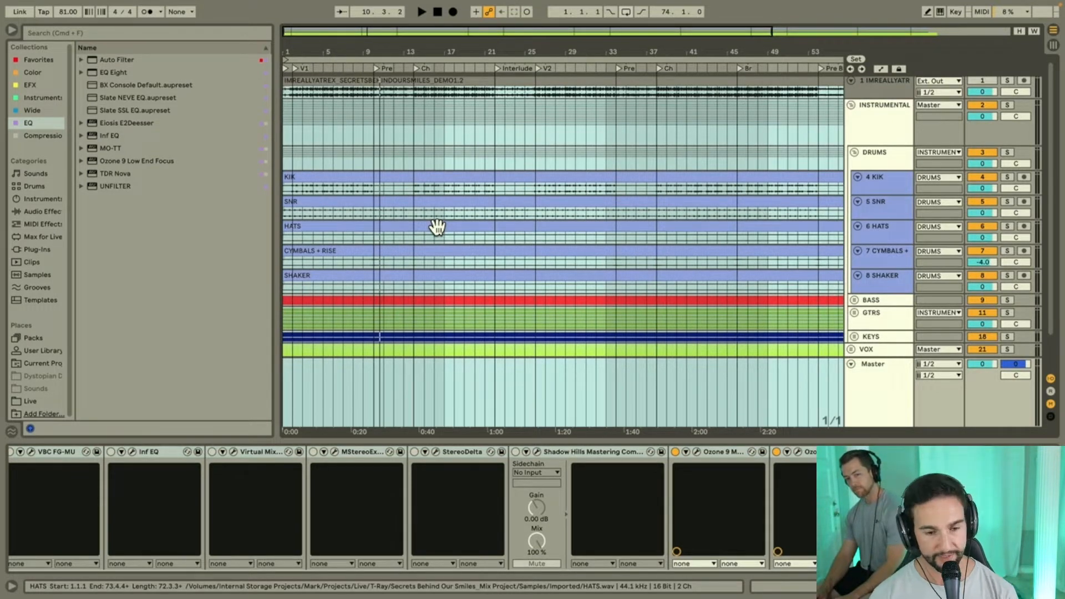
scroll(438, 227, up, 1)
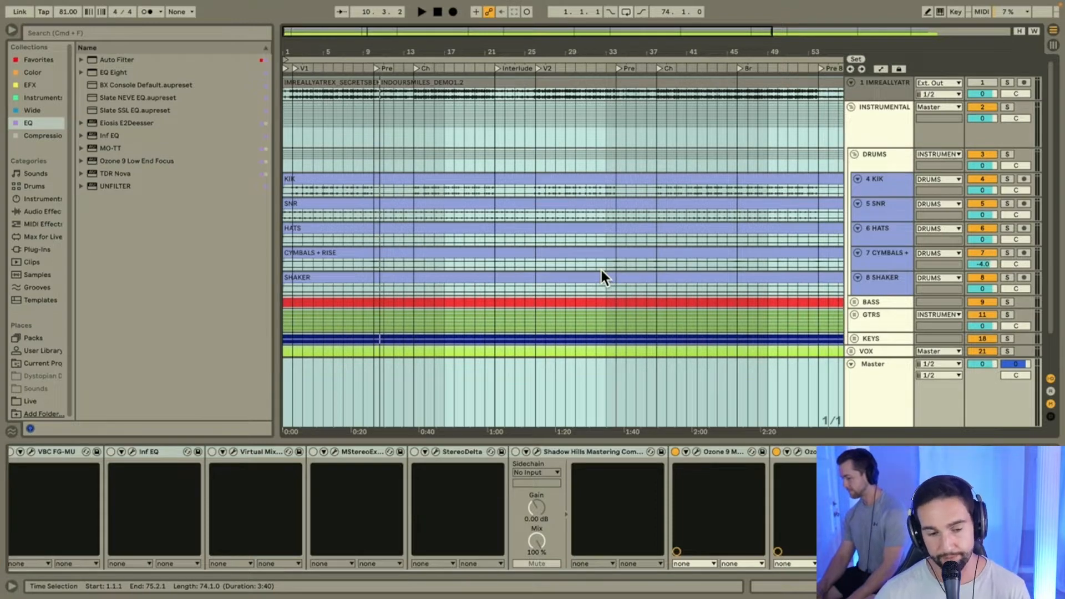
Step: Enlarge the height of the demo reference track above the INSTRUMENTAL group to show its full waveform
click(883, 158)
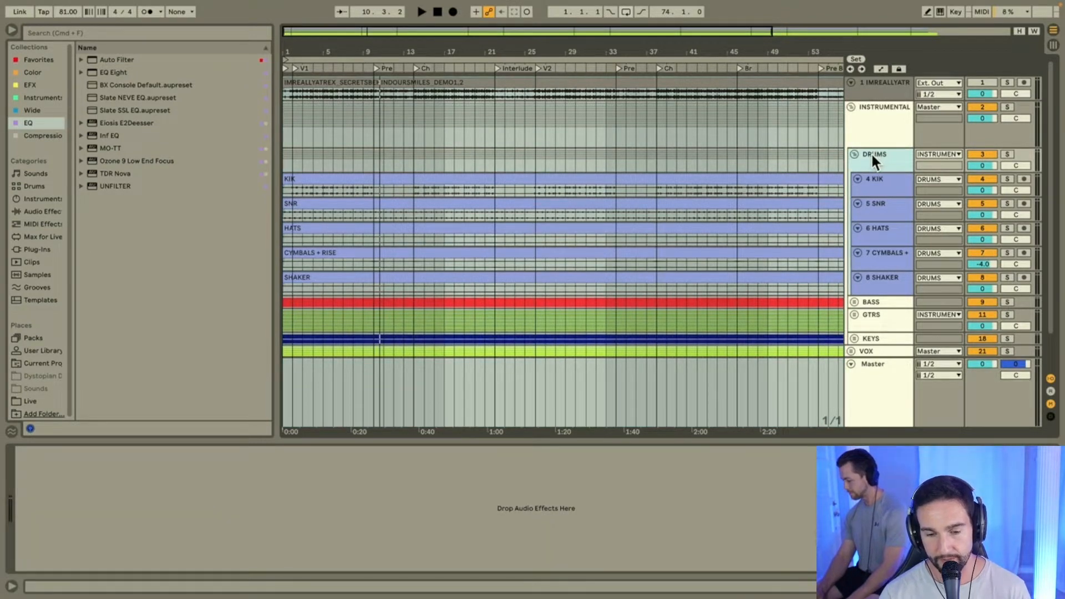
click(868, 129)
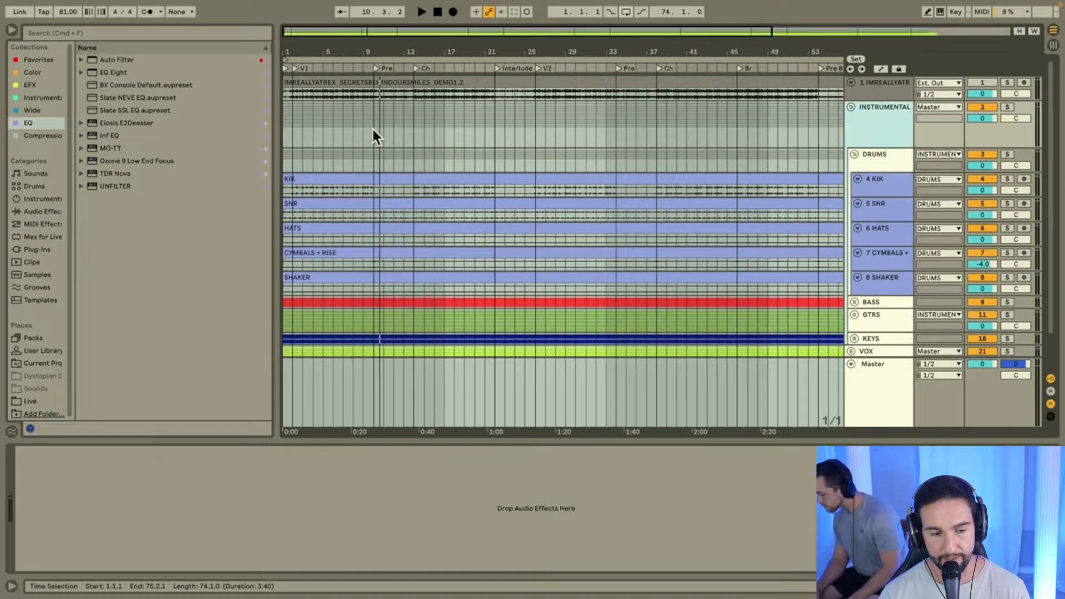
drag(887, 101, 888, 154)
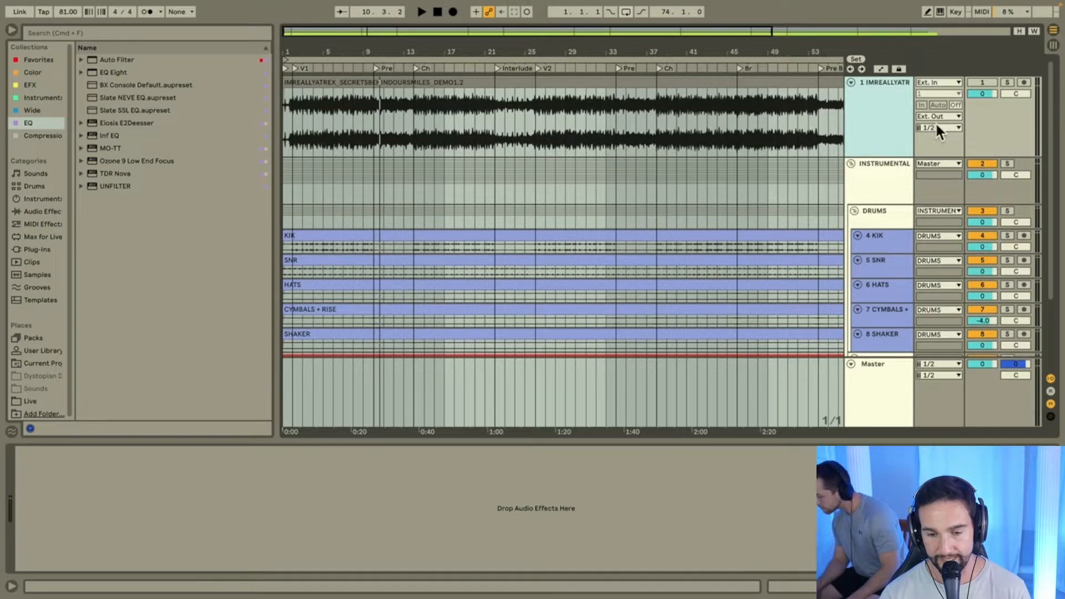
Step: Select the time range from 32.1.1 to 43.1.1 on the demo reference track
scroll(878, 166, down, 1)
click(878, 163)
scroll(878, 166, down, 3)
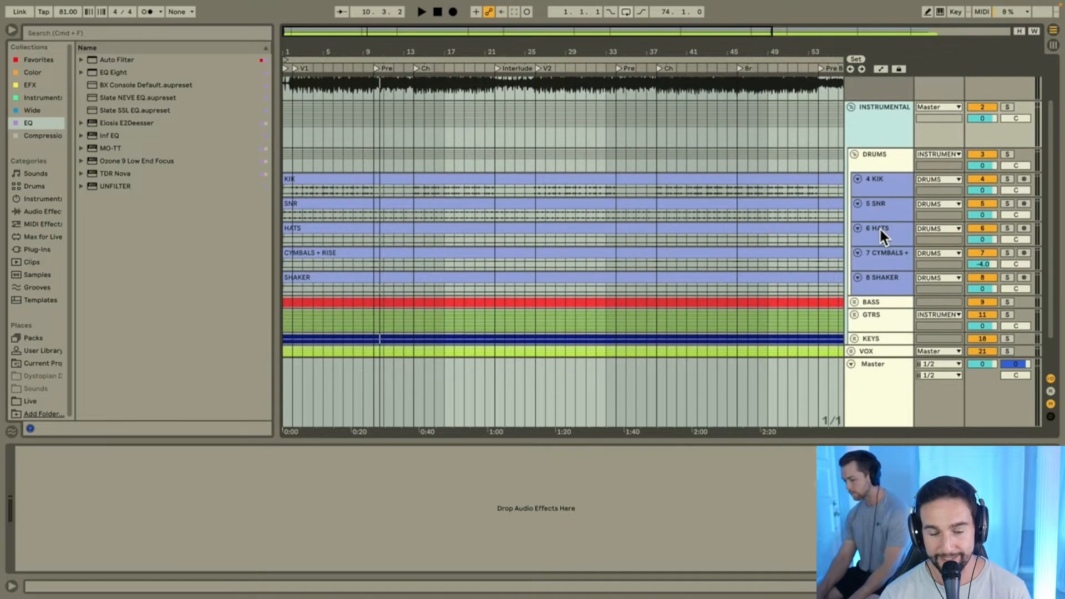
scroll(880, 227, up, 3)
click(871, 101)
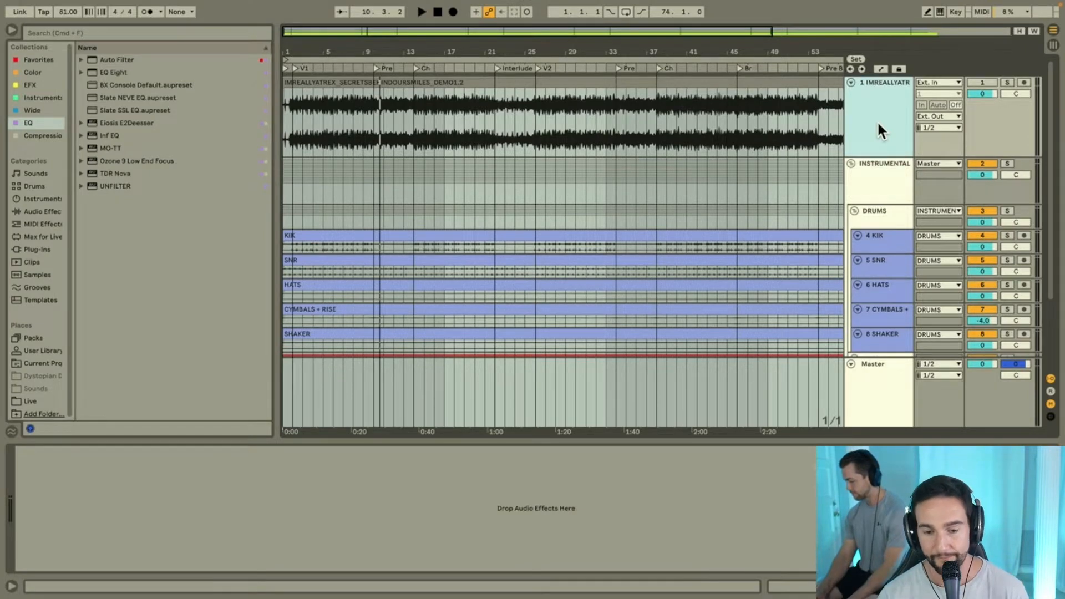
click(737, 112)
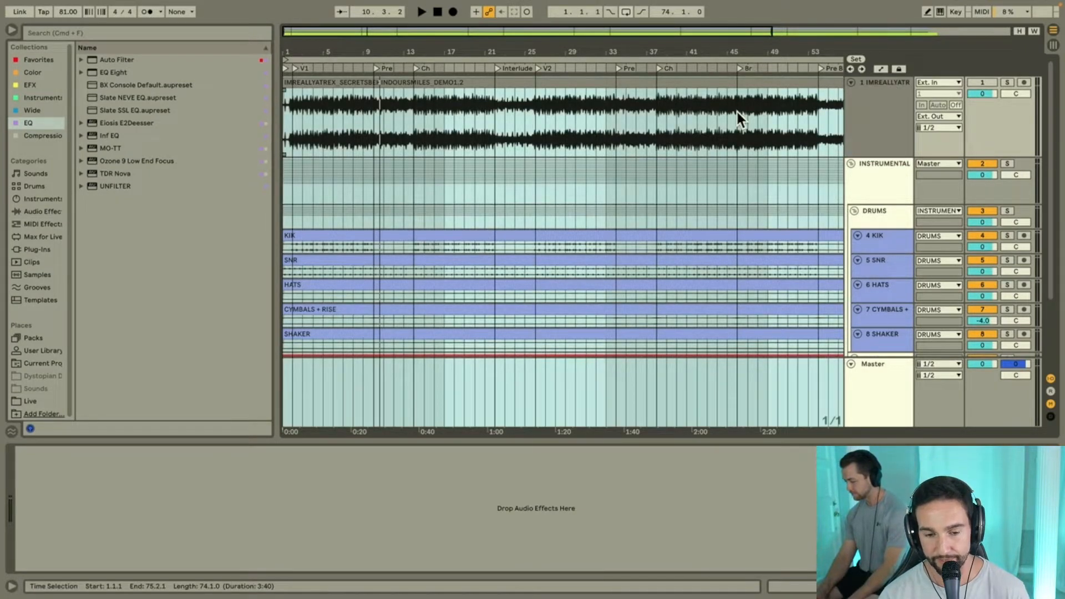
drag(707, 118, 596, 125)
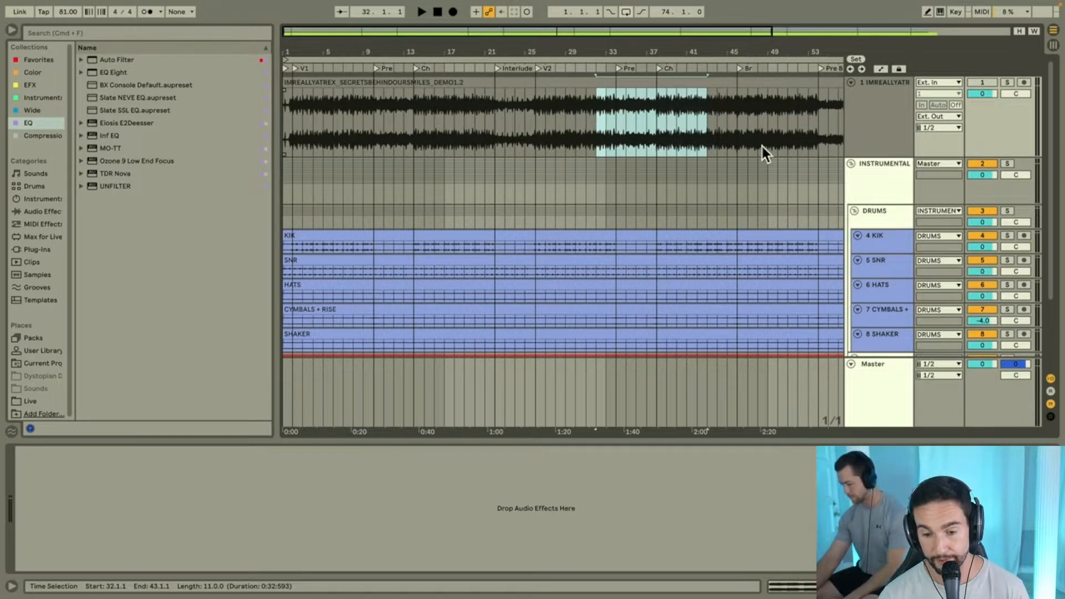
Step: Fold the INSTRUMENTAL group to view the top-level tracks, and unfold it again
click(871, 113)
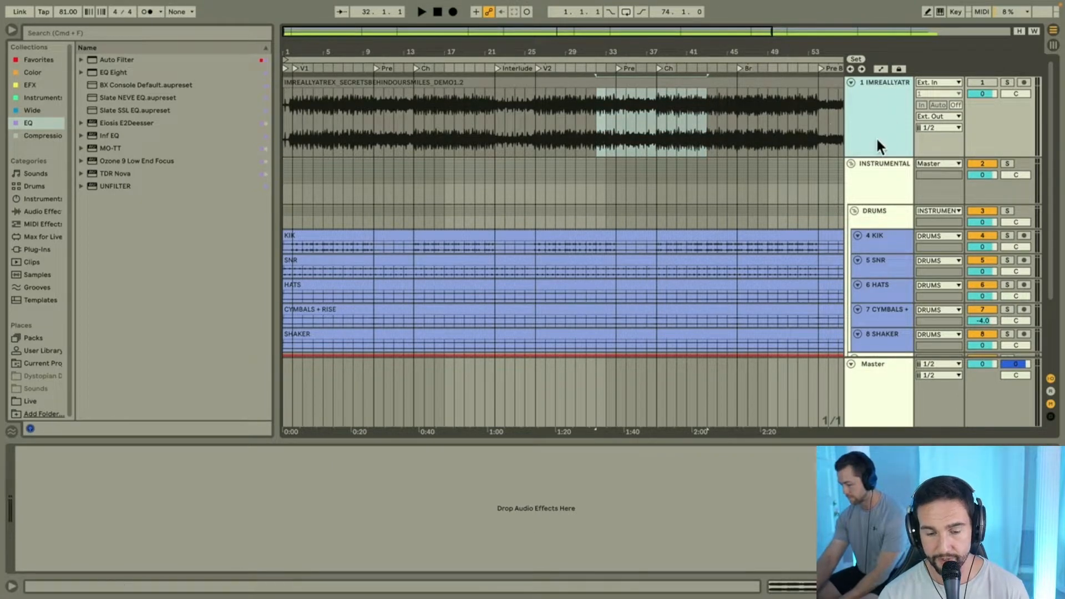
scroll(878, 141, down, 3)
click(876, 90)
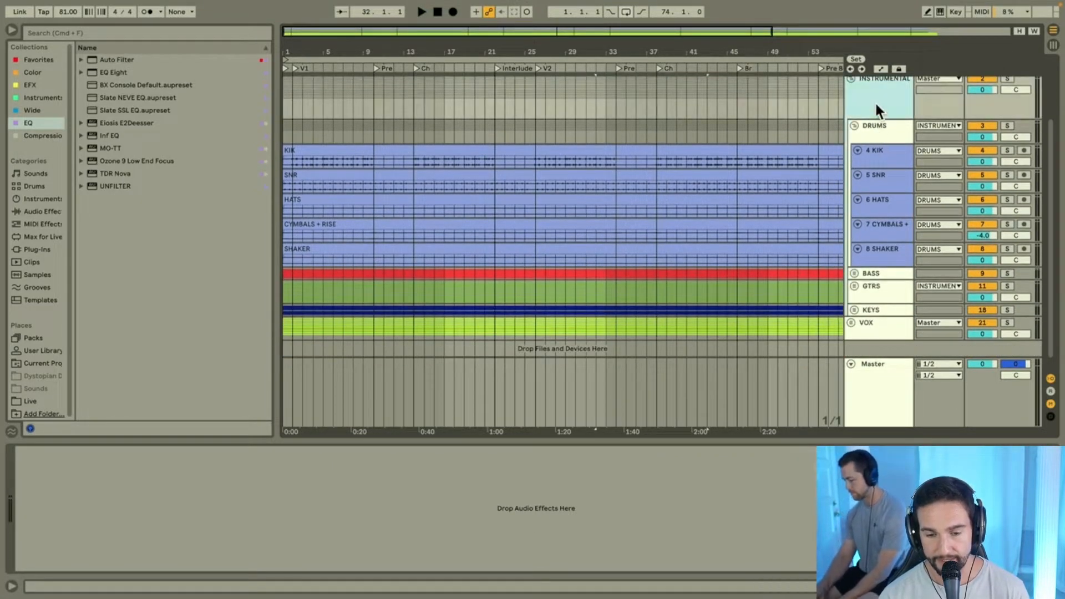
scroll(873, 104, up, 2)
click(848, 101)
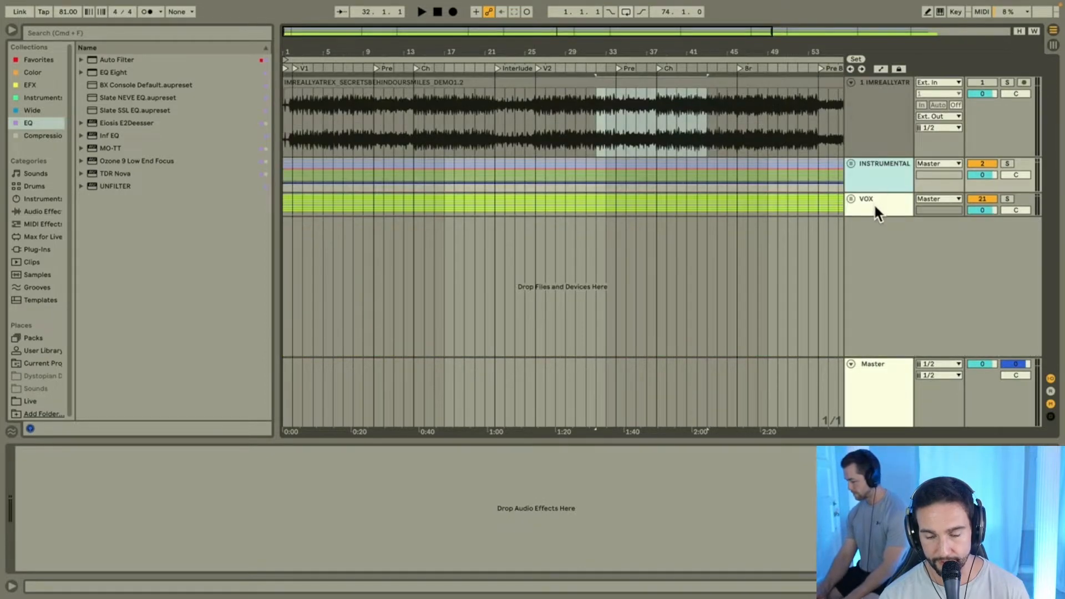
click(851, 162)
scroll(874, 194, down, 2)
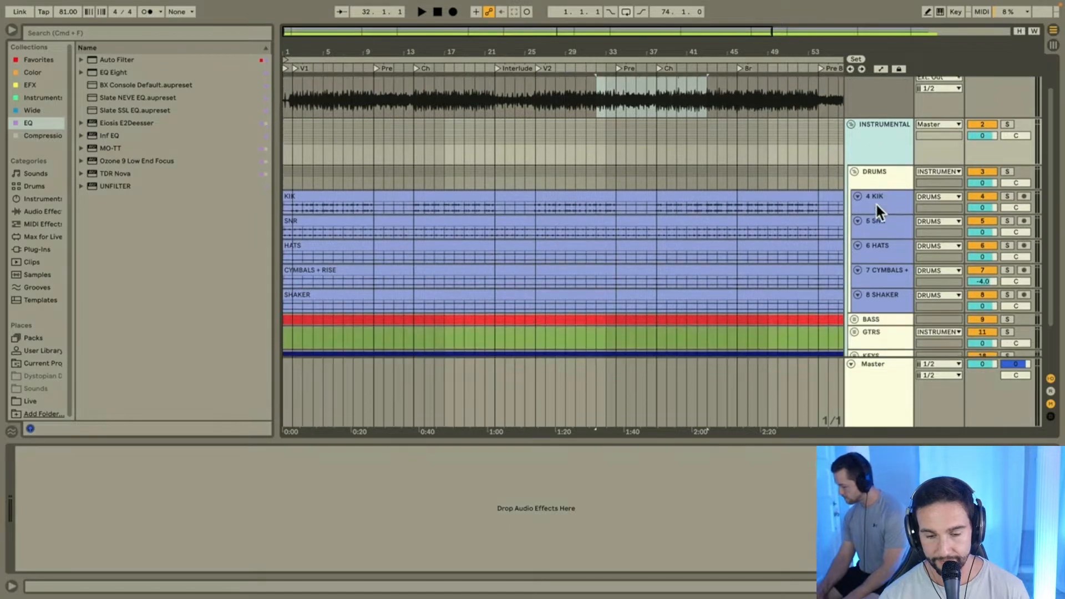
Step: Select the DRUMS group and its KIK track to look through the drum tracks
click(877, 167)
scroll(876, 167, down, 2)
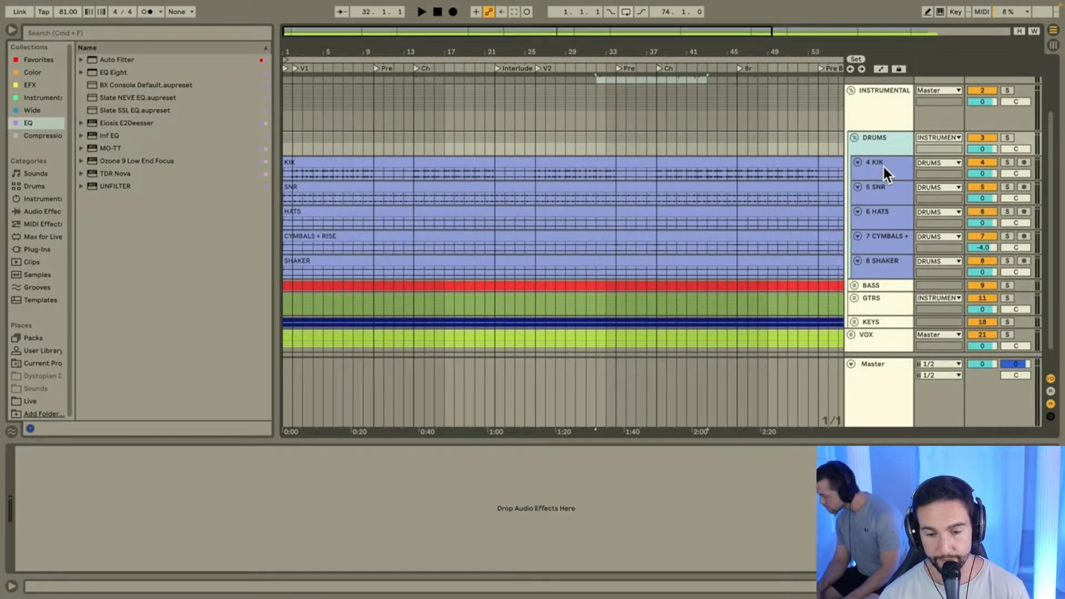
click(883, 164)
scroll(884, 191, down, 2)
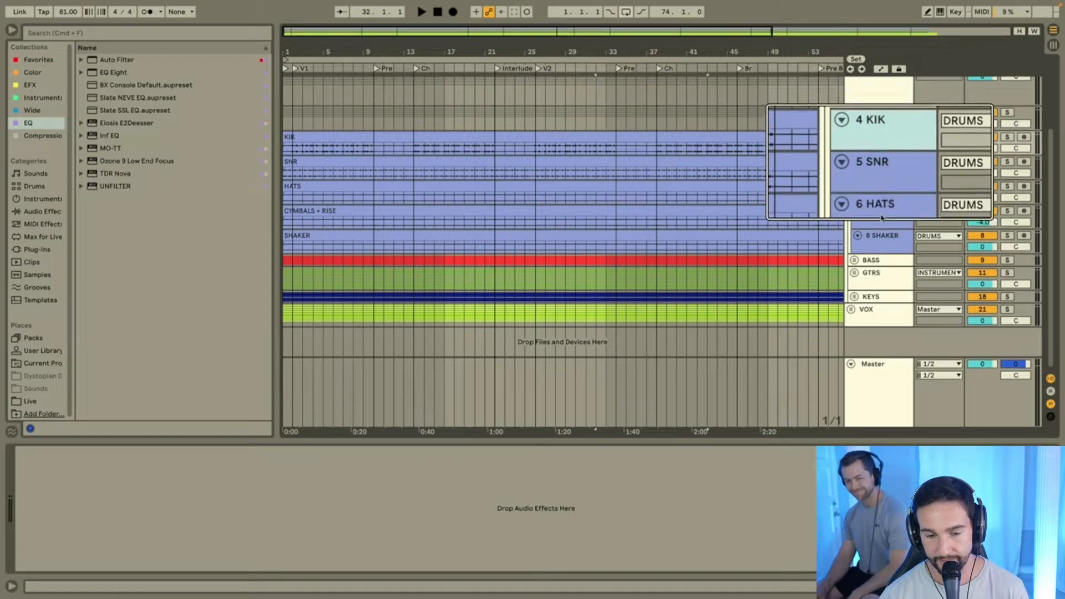
Step: Unfold the BASS group and select the BASS track inside it
click(865, 256)
click(853, 258)
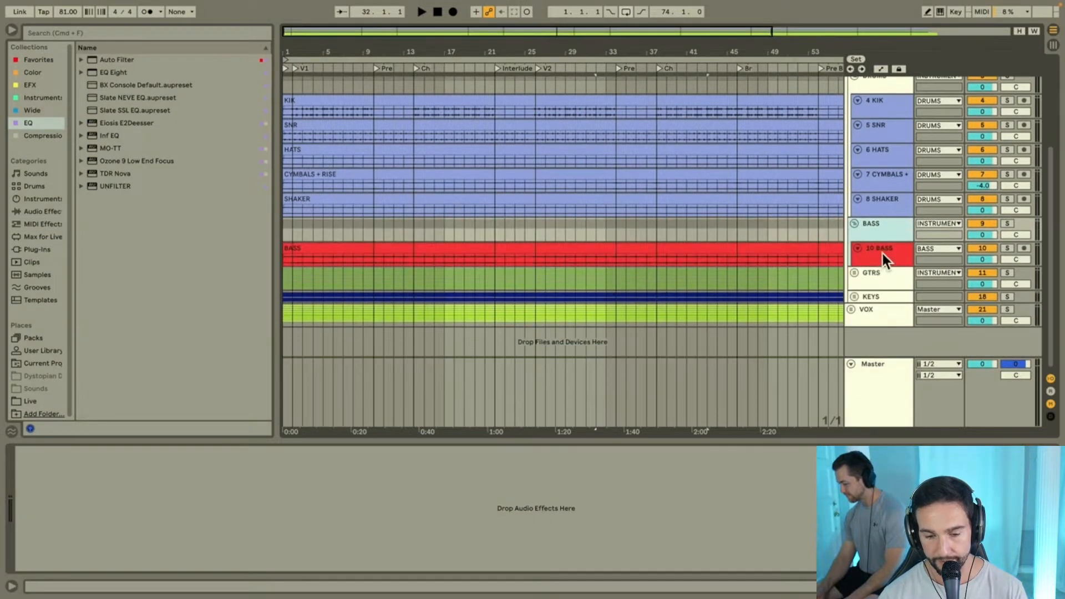
click(882, 254)
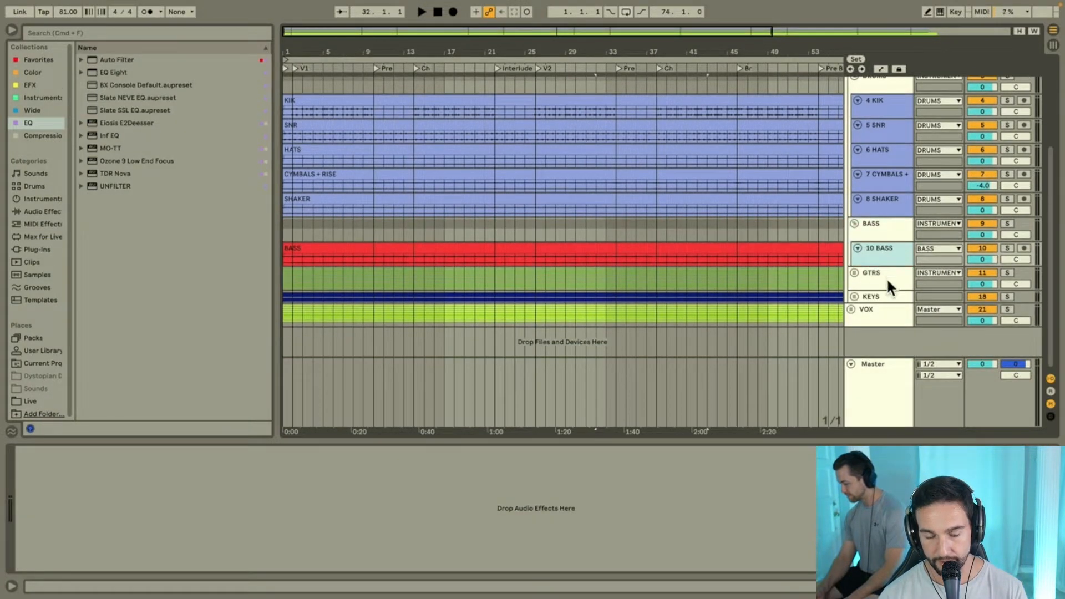
Step: Unfold the GTRS group and select its MAIN 335 track
click(854, 271)
scroll(887, 278, down, 6)
click(877, 160)
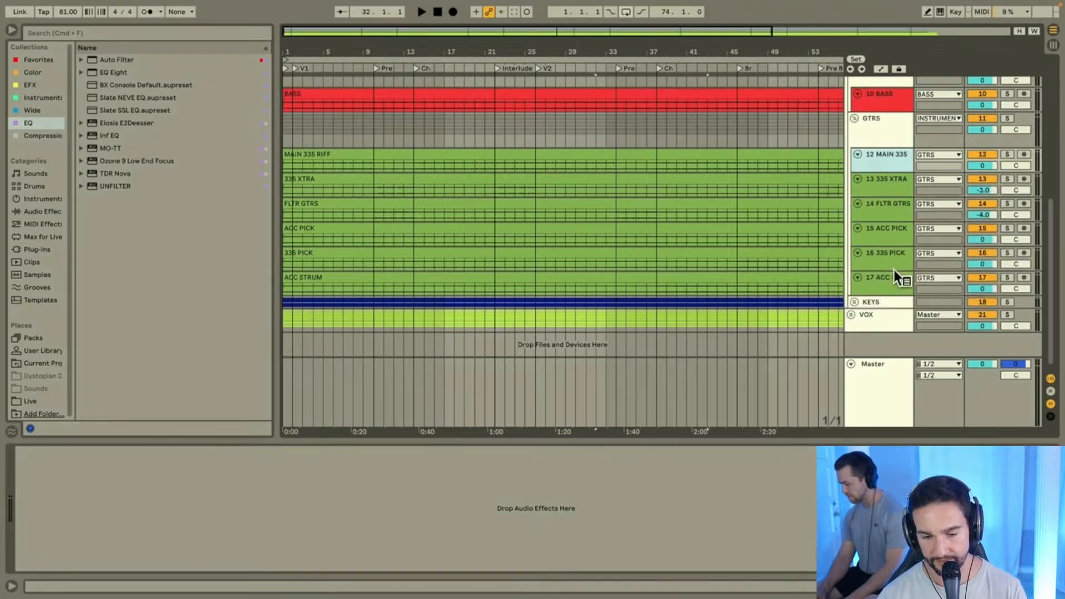
Step: Go through the guitar tracks ACC STRUM, 335 PICK, ACC PICK and FLTR GTRS, ending on the GTRS group
click(884, 283)
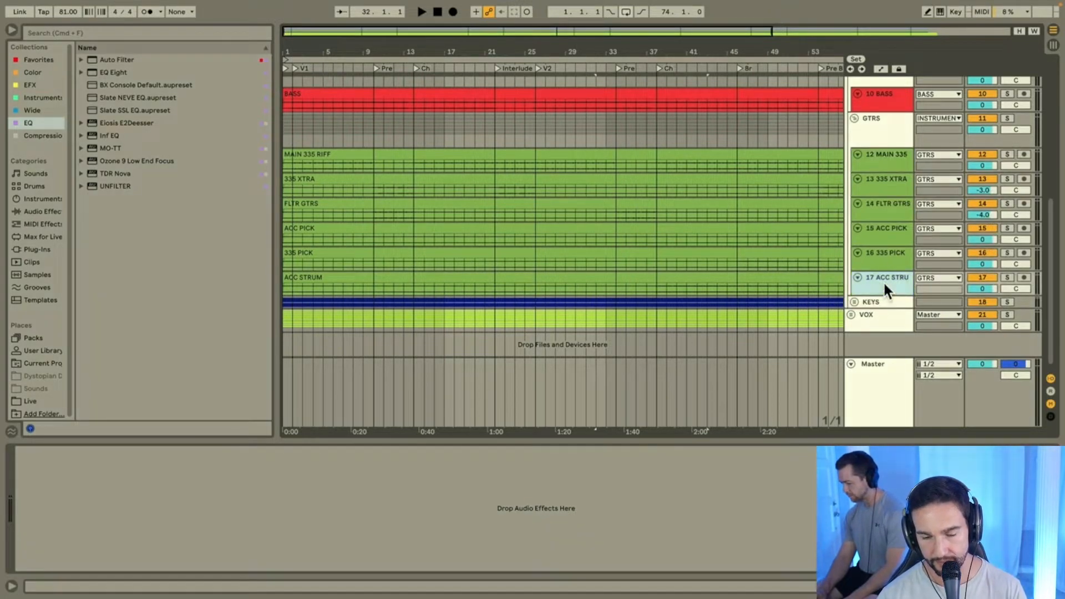
click(893, 255)
click(890, 231)
click(891, 210)
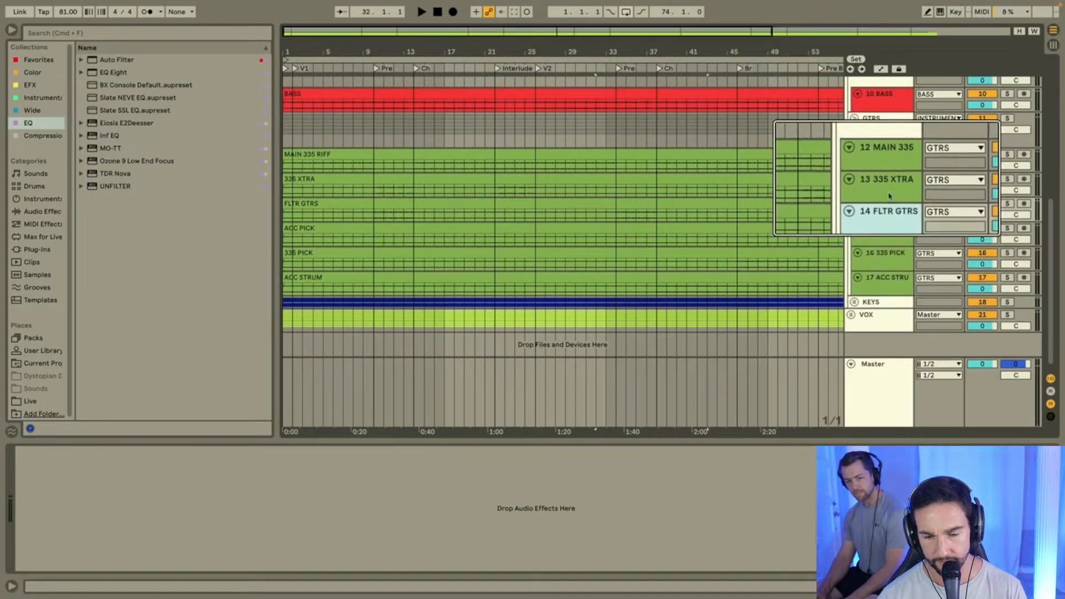
click(873, 118)
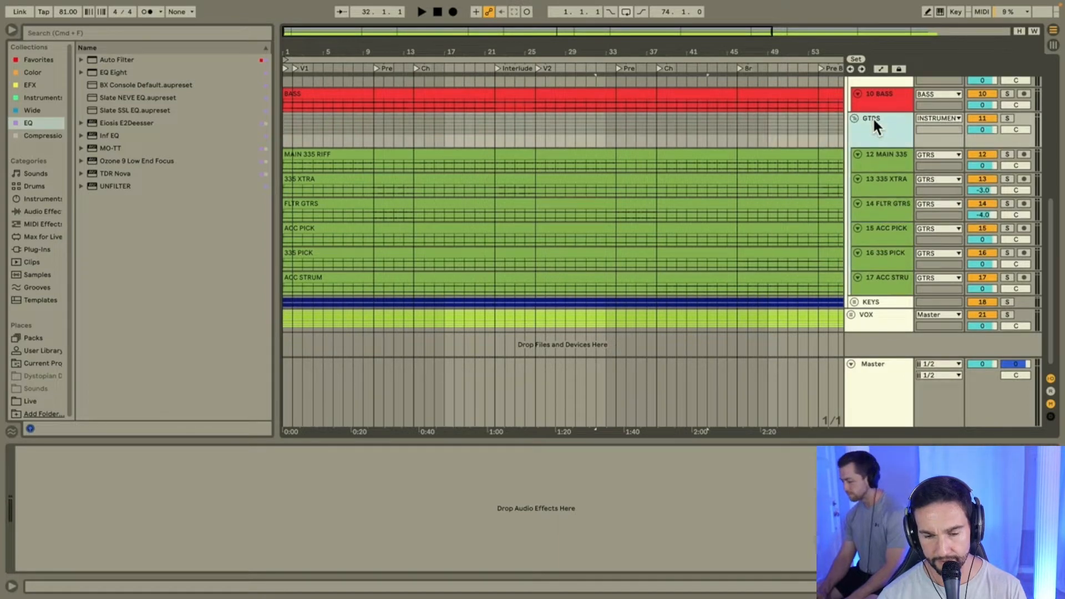
Step: Unfold the KEYS group and select the KEYS track inside it
scroll(876, 174, down, 1)
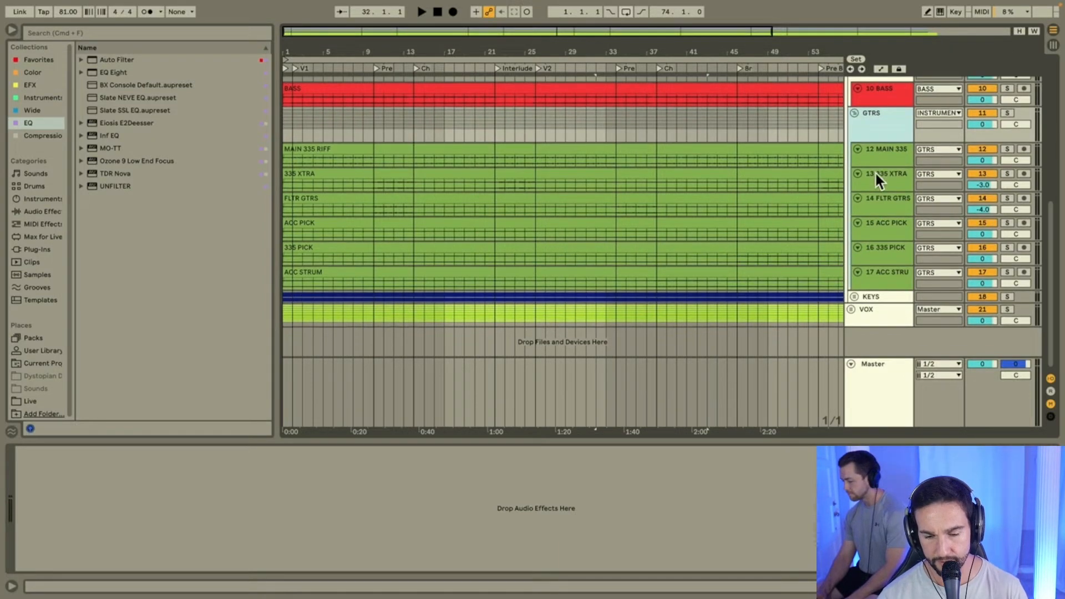
click(854, 297)
scroll(867, 295, down, 3)
click(878, 261)
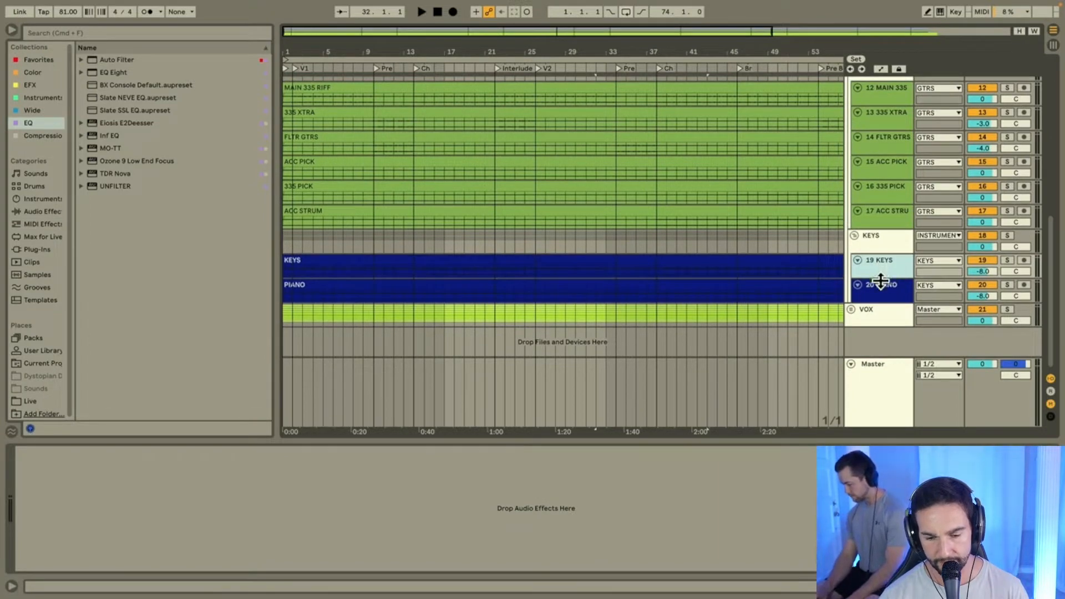
Step: Enlarge the heights of the KEYS and PIANO tracks to show their waveforms
drag(880, 281, 883, 349)
scroll(885, 312, down, 3)
drag(881, 301, 884, 350)
scroll(883, 311, down, 3)
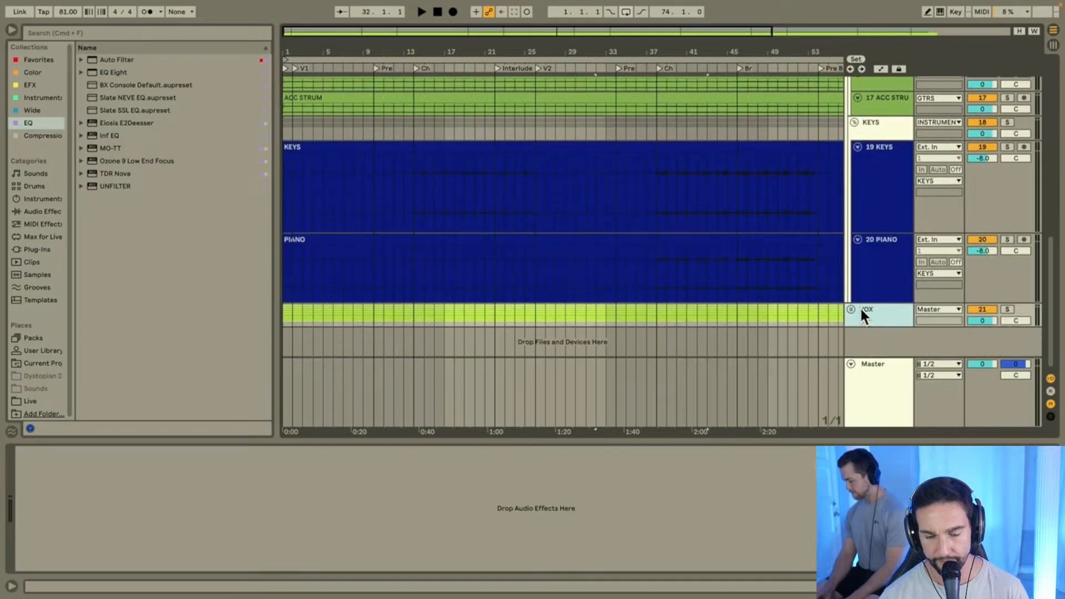
Step: Unfold the VOX group and the LEADS group inside it
click(851, 309)
scroll(869, 313, down, 4)
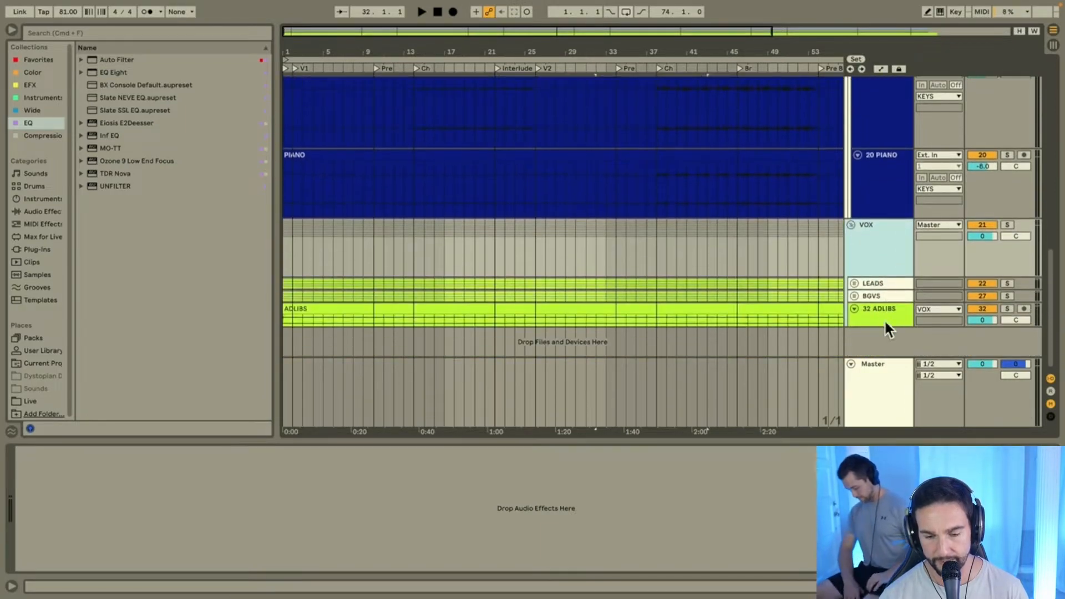
click(854, 283)
scroll(874, 302, down, 6)
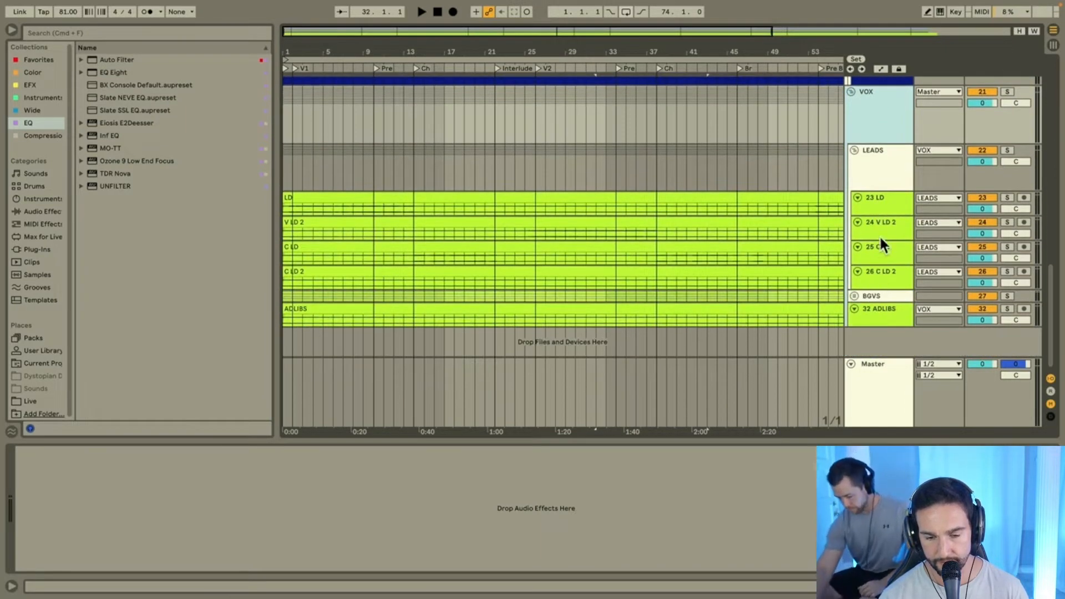
Step: Select the LD track and its LEADS group, and fold and unfold the LEADS group
click(880, 200)
click(884, 159)
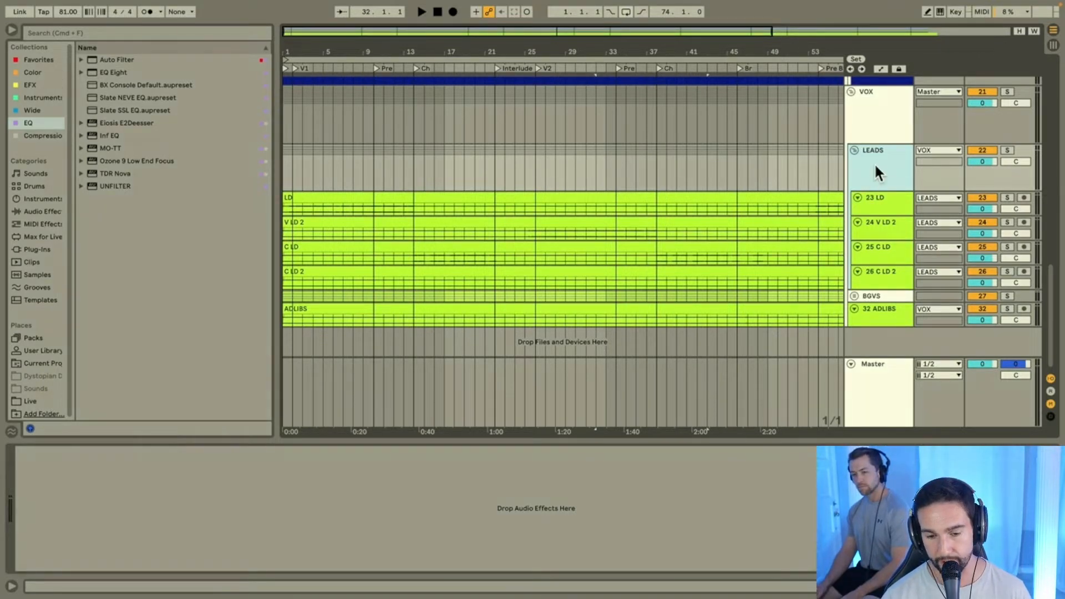
click(854, 151)
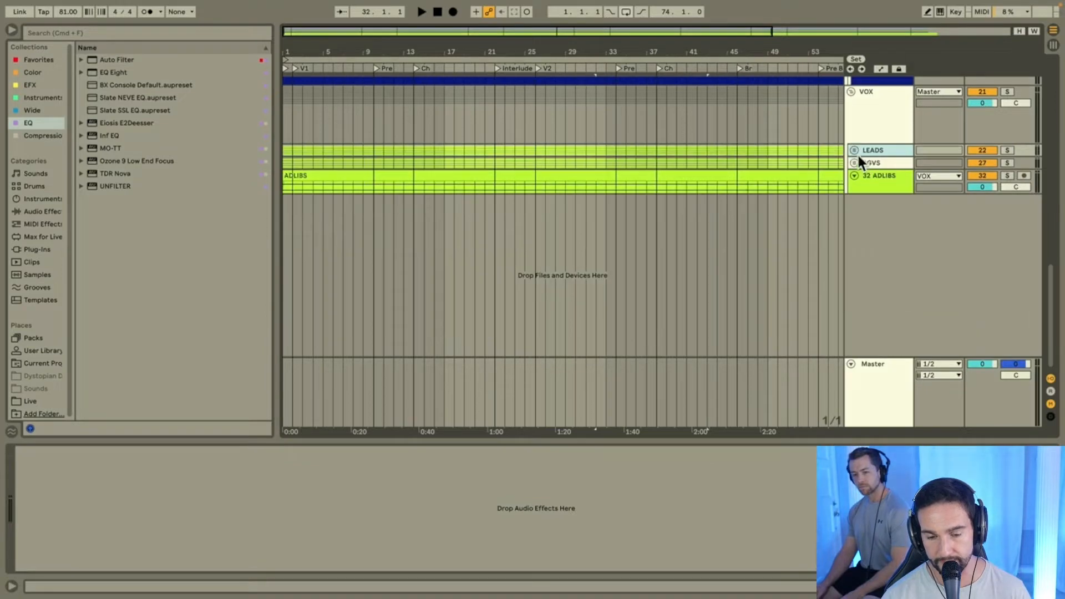
click(853, 150)
Step: Unfold the BGVS group and select its C STK track, followed by the BGVS group itself
click(872, 297)
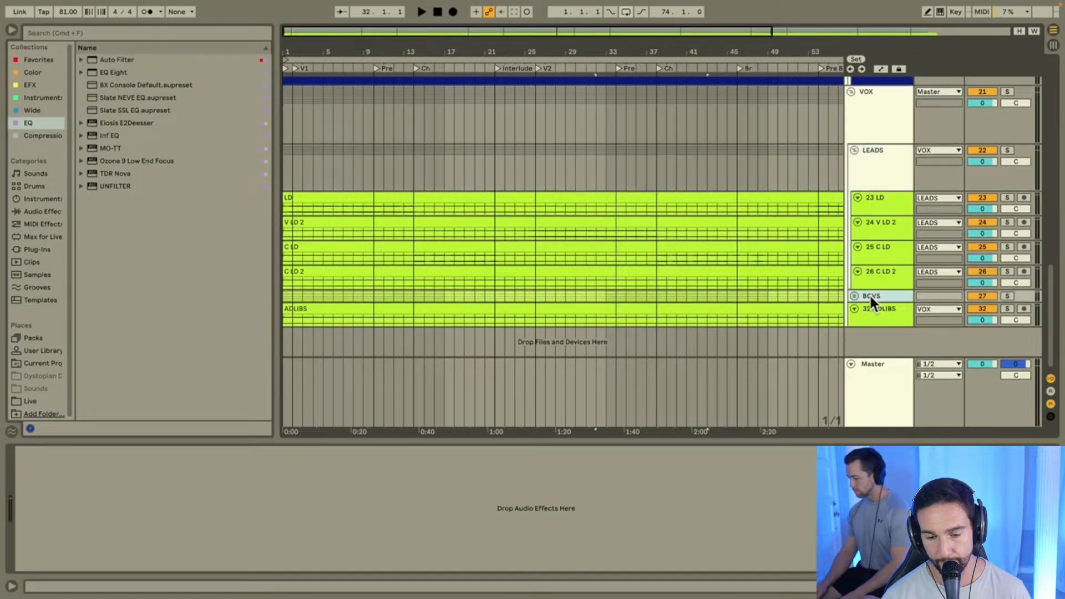
click(854, 296)
scroll(874, 291, down, 4)
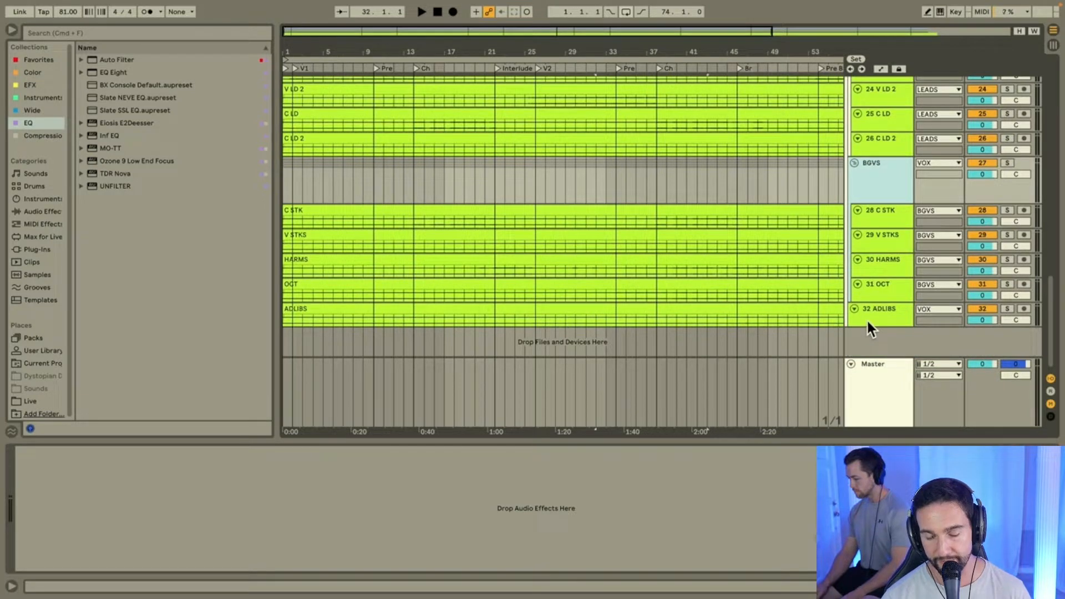
click(867, 222)
scroll(870, 215, up, 1)
scroll(871, 218, up, 1)
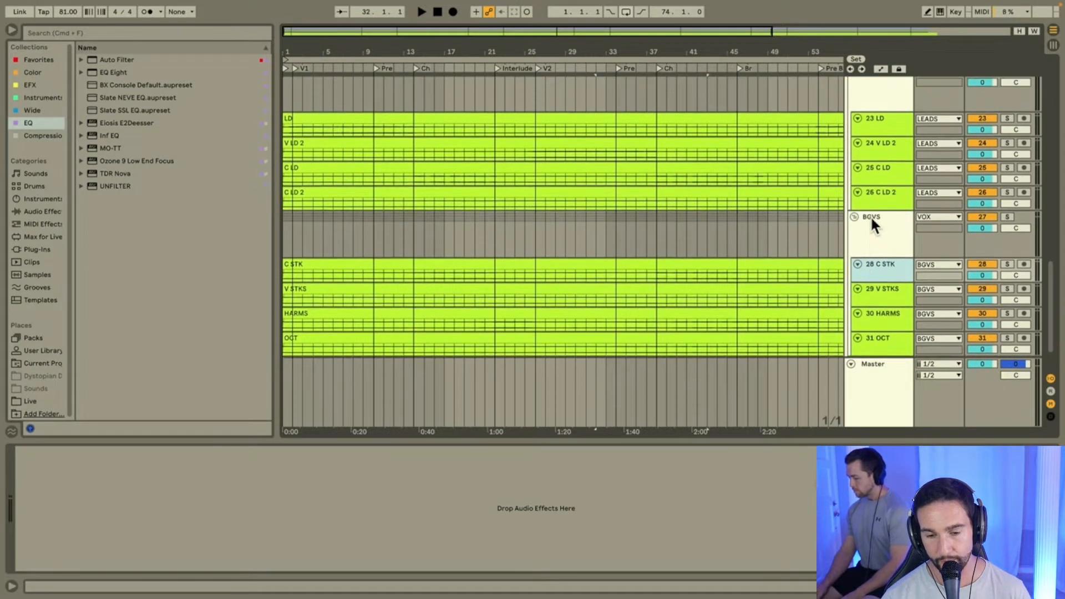
click(879, 238)
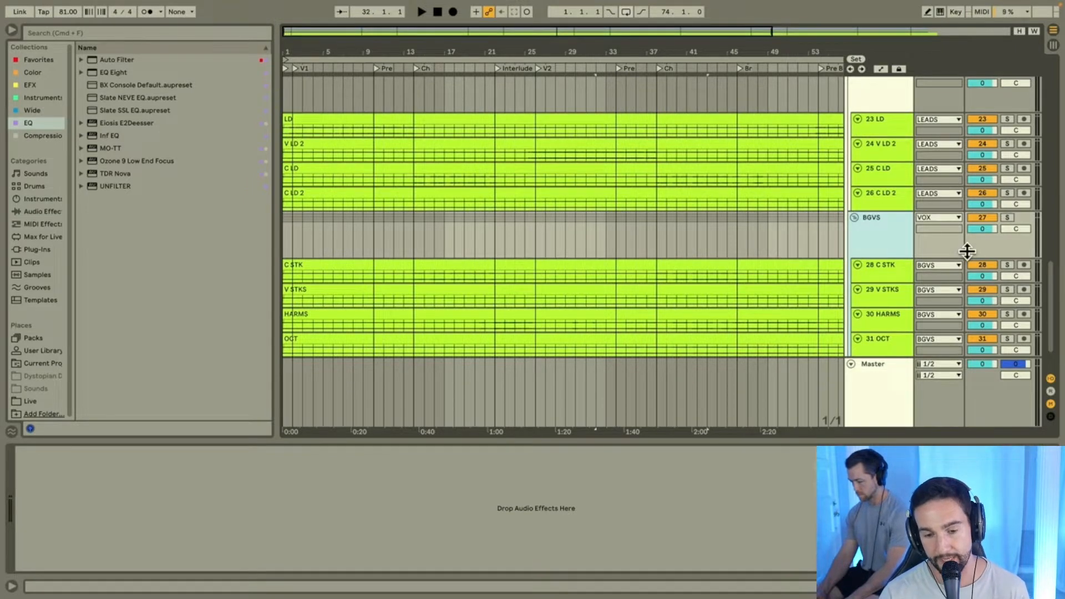
Step: Return to the INSTRUMENTAL and DRUMS groups near the beginning of the track list
scroll(890, 232, up, 4)
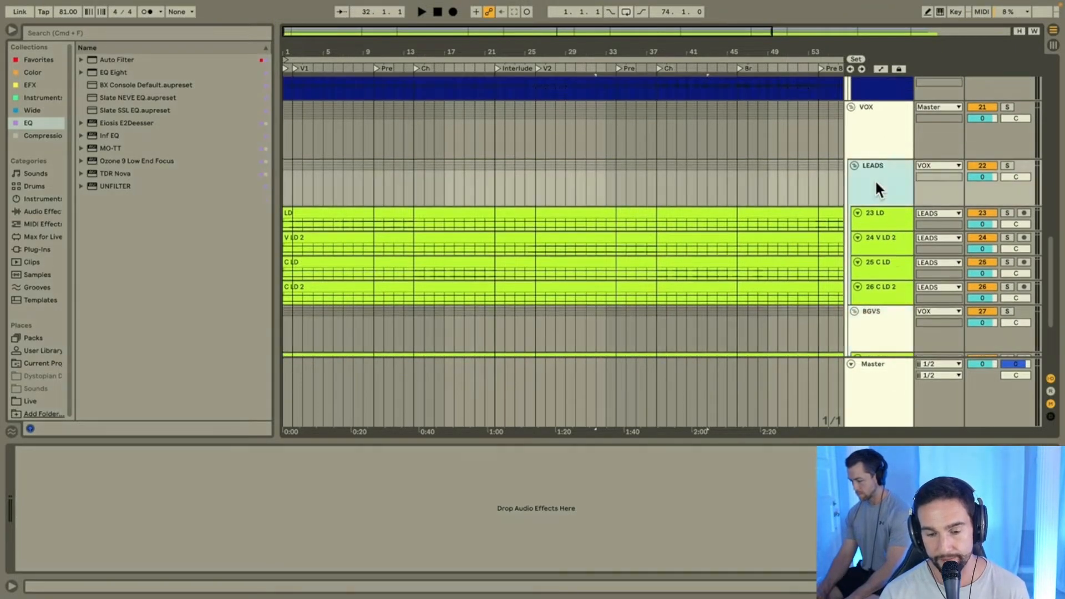
scroll(874, 178, up, 10)
scroll(885, 190, up, 15)
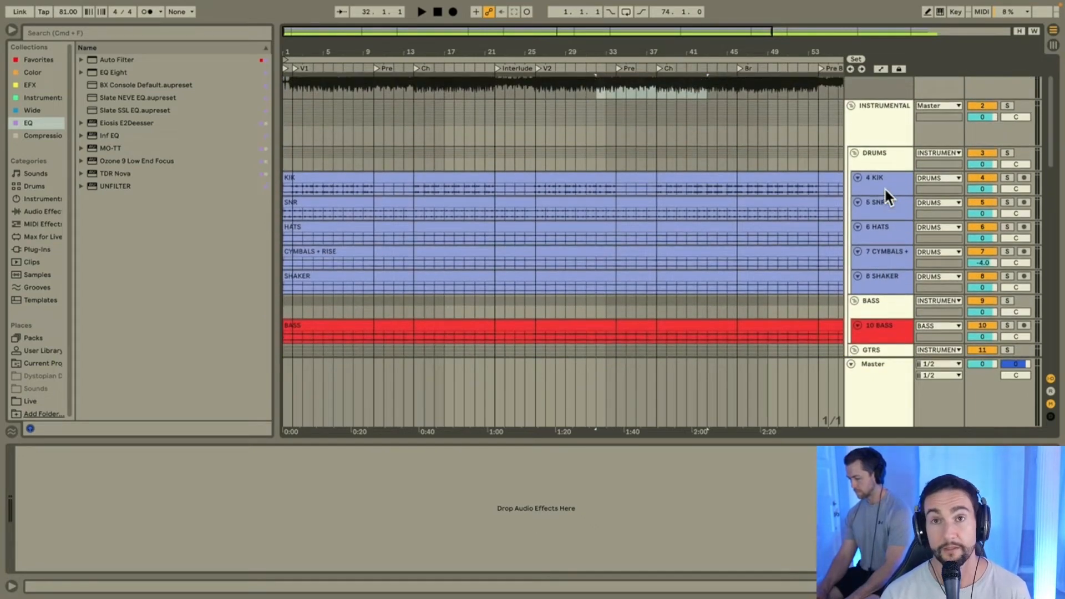
Step: Select the DRUMS group, fold and unfold it, and leave it folded
click(880, 159)
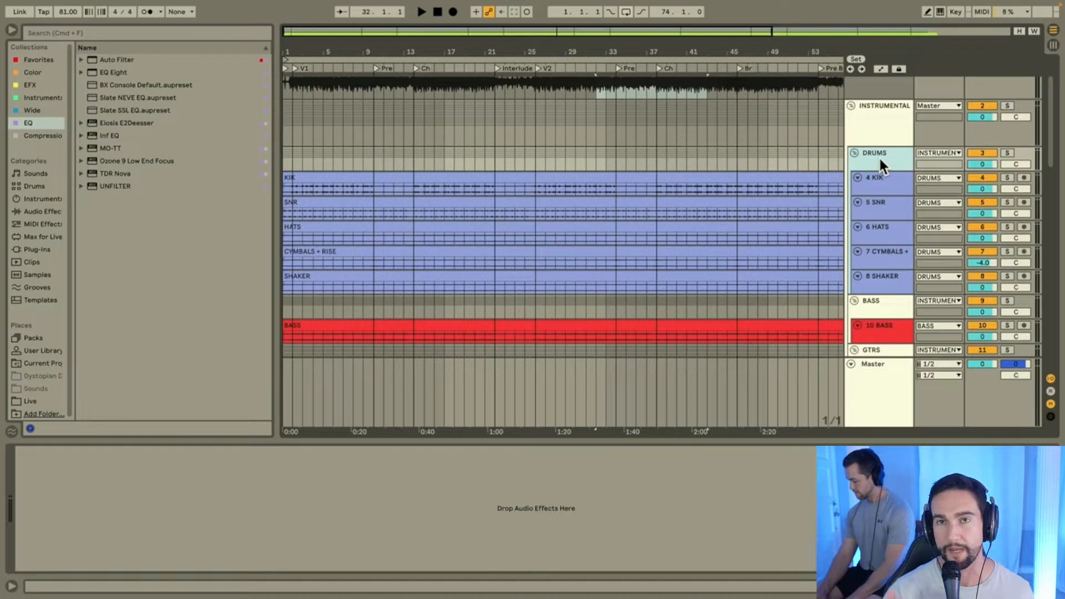
scroll(879, 156, up, 1)
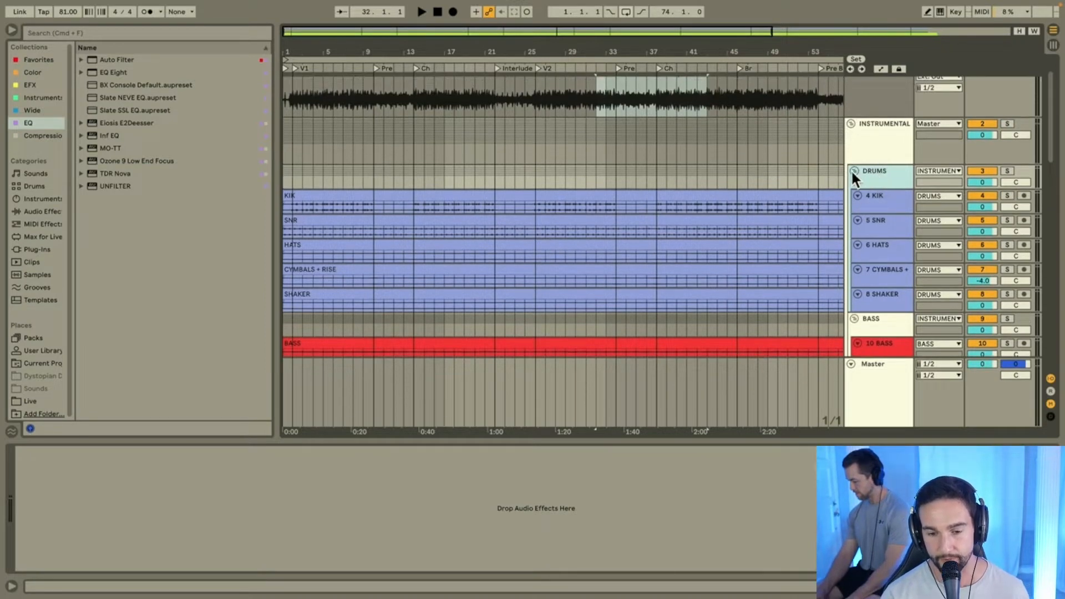
click(854, 172)
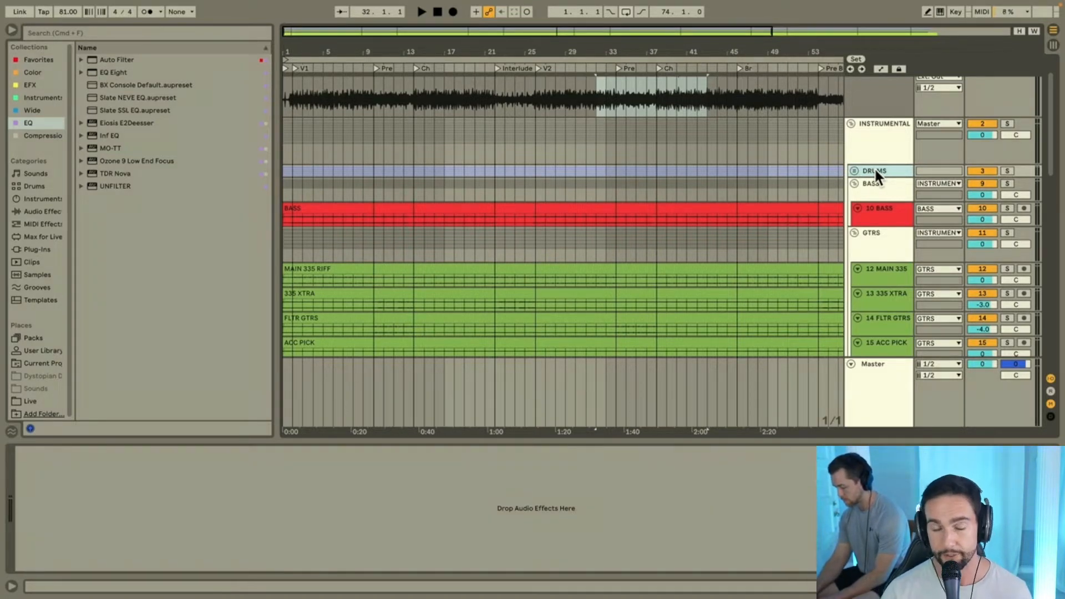
drag(875, 175, 876, 189)
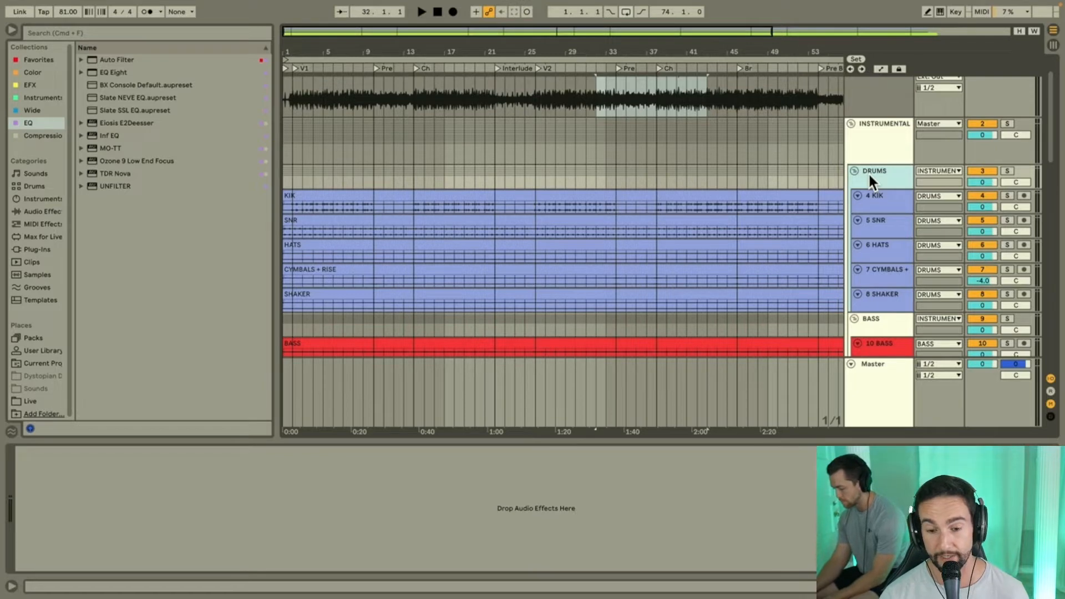
click(855, 171)
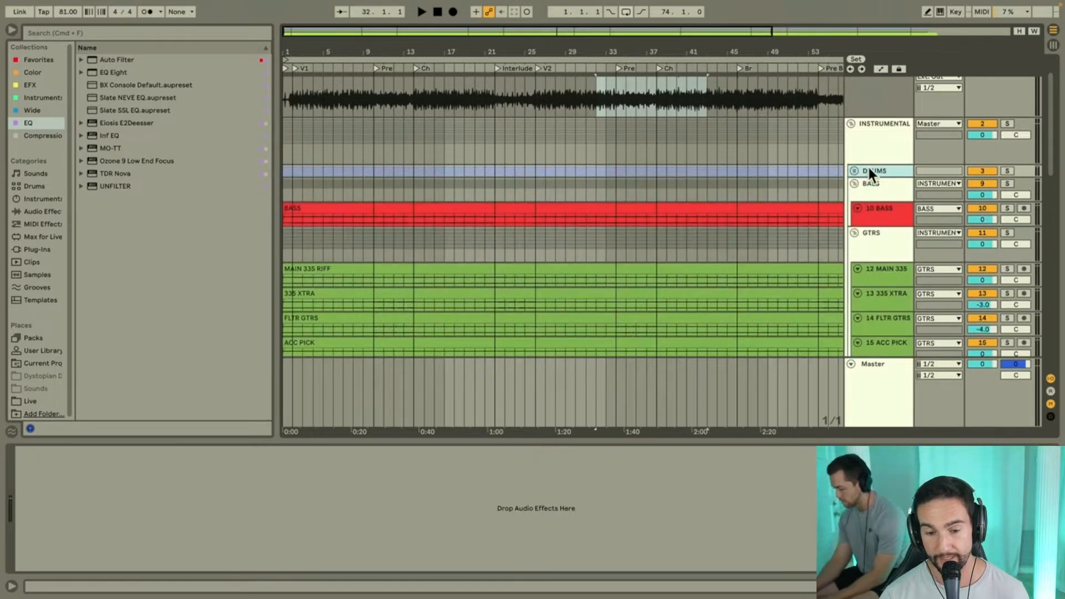
Step: Fold the BASS, GTRS and KEYS groups
click(871, 183)
click(854, 183)
click(854, 196)
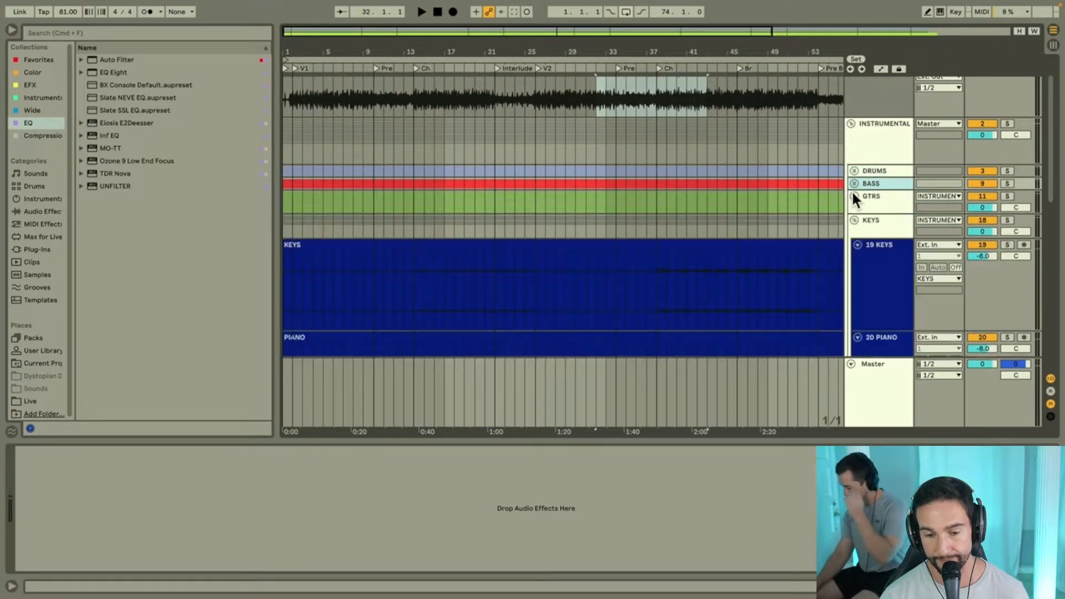
click(854, 220)
scroll(850, 228, up, 2)
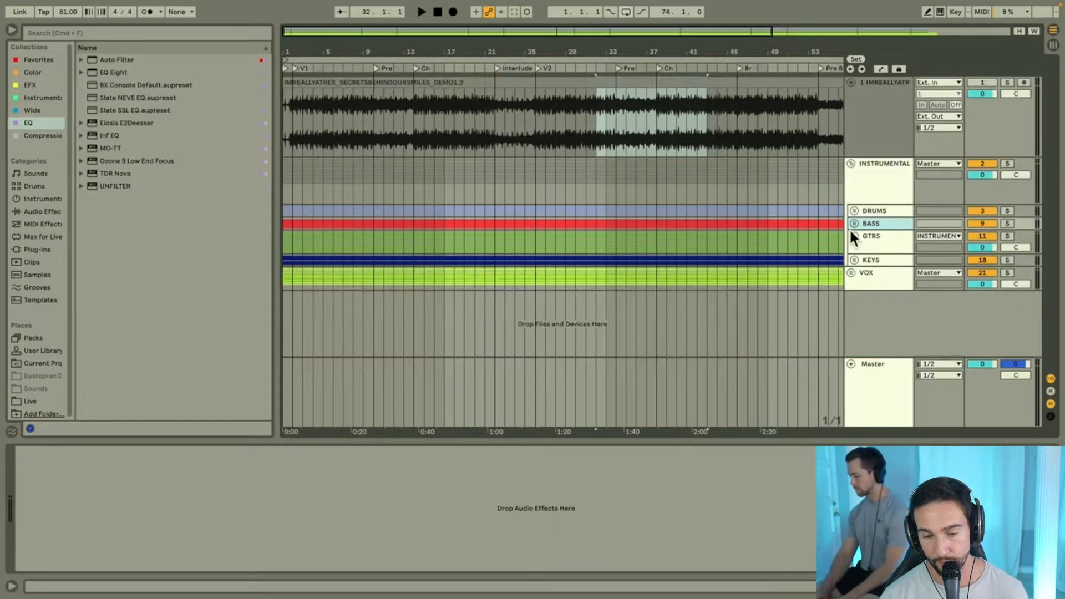
Step: Unfold the VOX group and fold the LEADS and BGVS groups inside it
click(852, 272)
scroll(860, 302, down, 3)
click(855, 192)
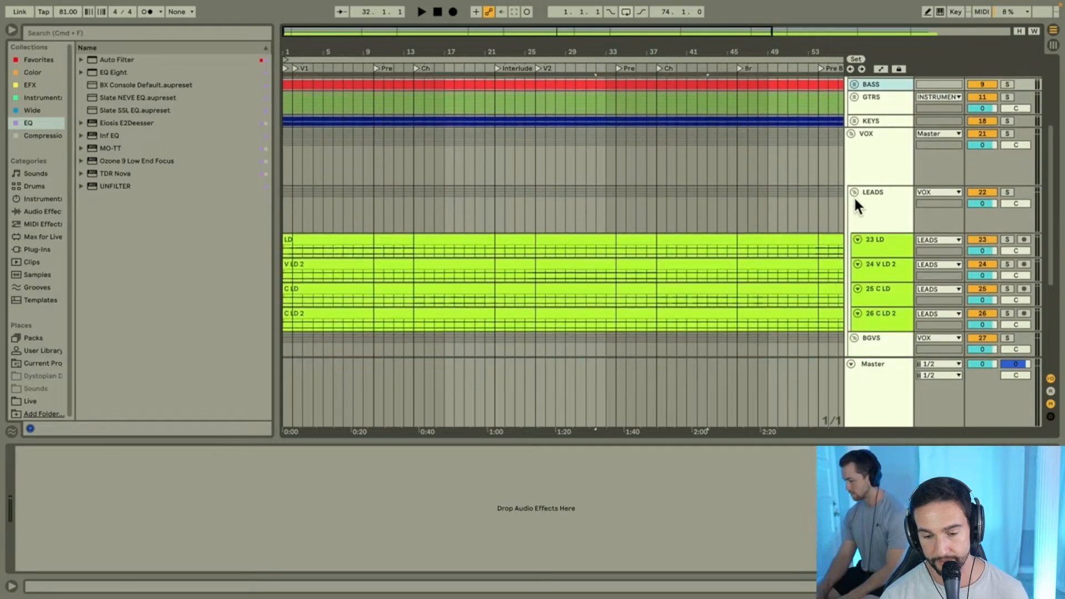
click(854, 192)
scroll(867, 204, up, 3)
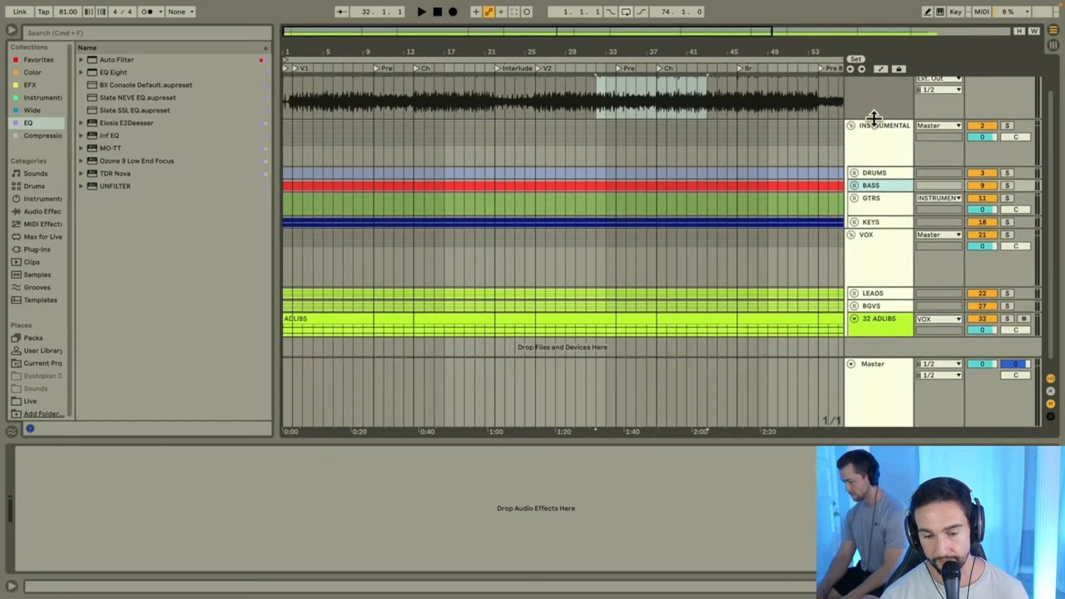
Step: Select the INSTRUMENTAL and VOX groups, followed by the DRUMS, BASS, GTRS, KEYS and BGVS groups and the ADLIBS track in turn
click(871, 145)
click(880, 268)
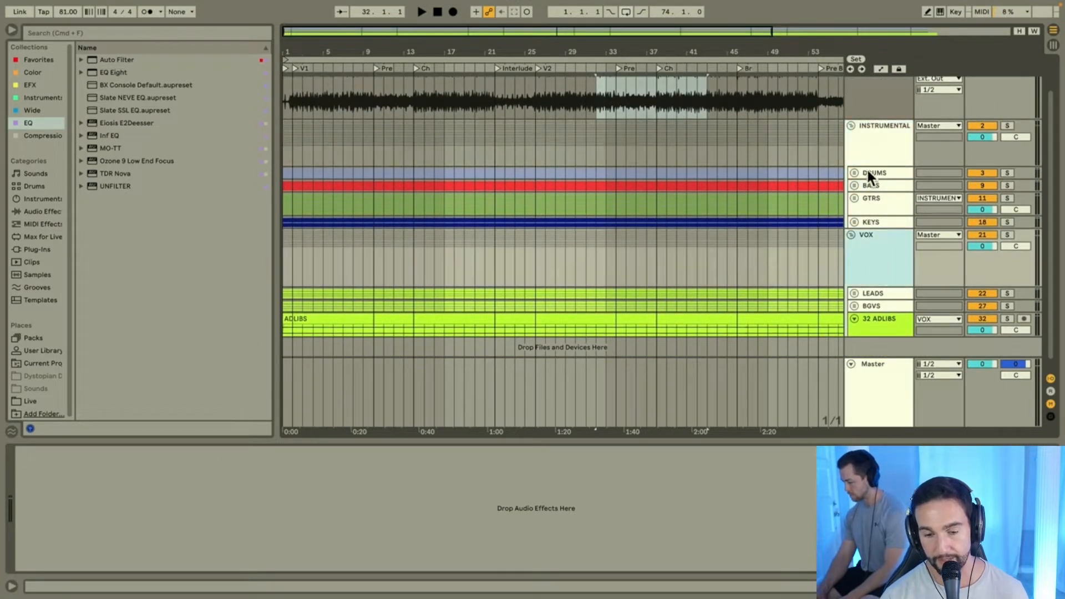
click(868, 172)
click(868, 183)
click(881, 200)
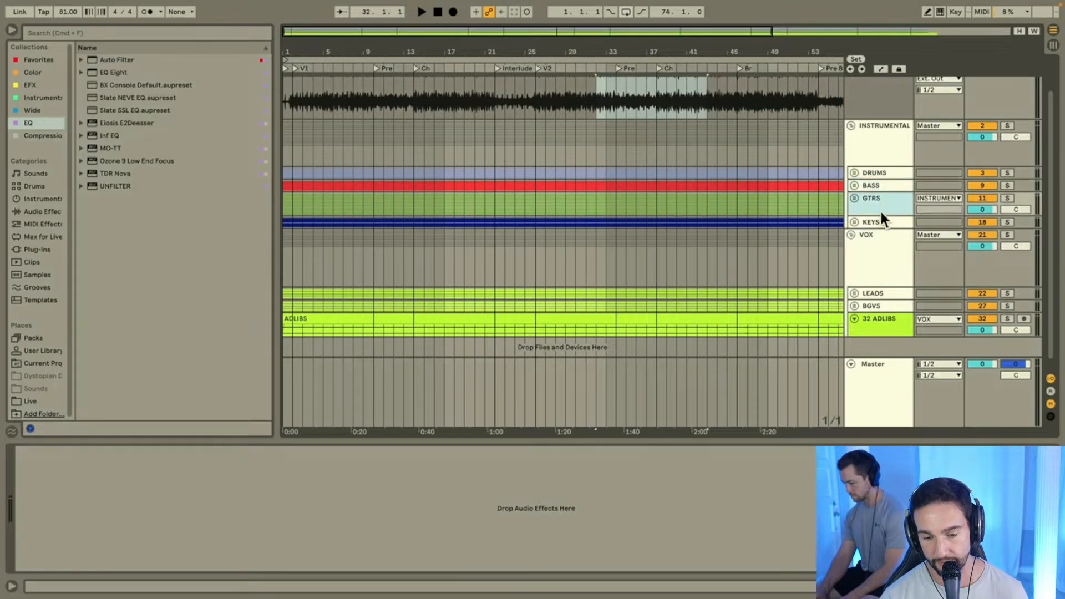
click(873, 222)
click(874, 307)
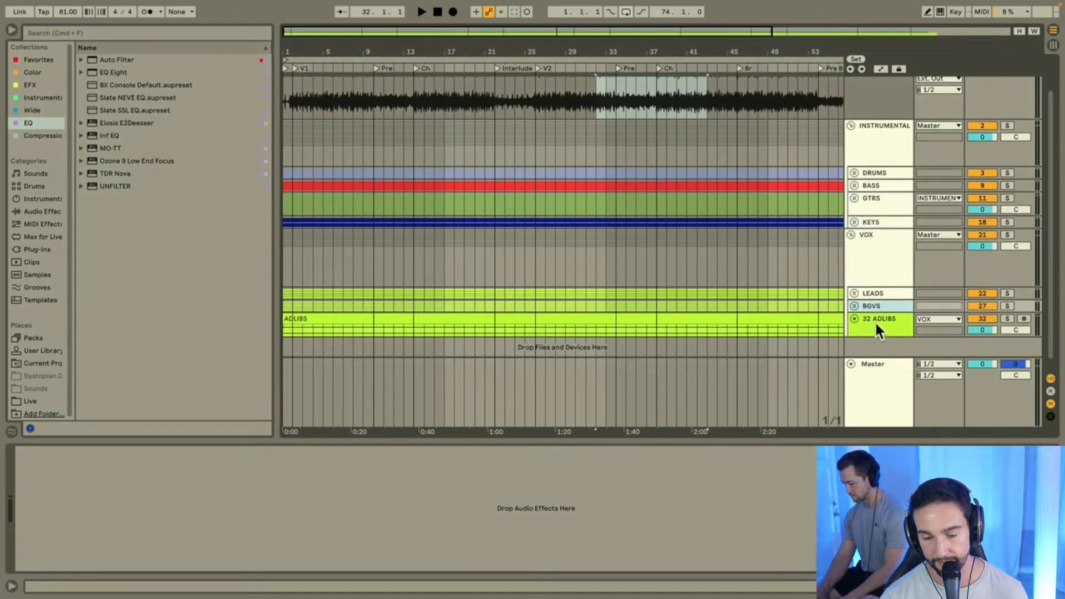
click(874, 327)
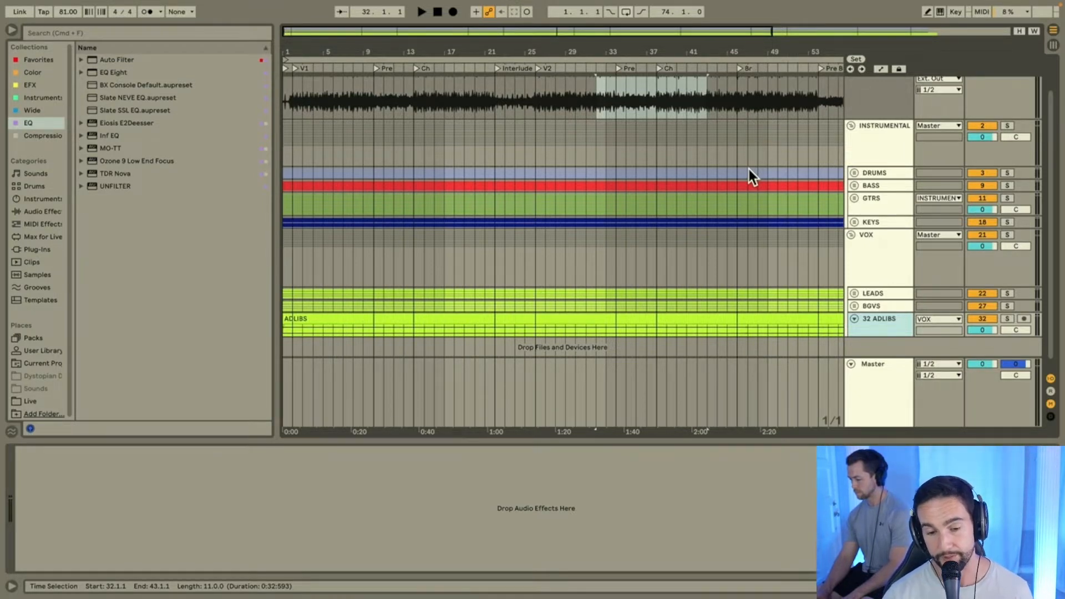
Step: Place the insert marker at bar 45 on the demo reference track, and return it to the song start at 1.1.1
scroll(749, 169, up, 2)
click(728, 122)
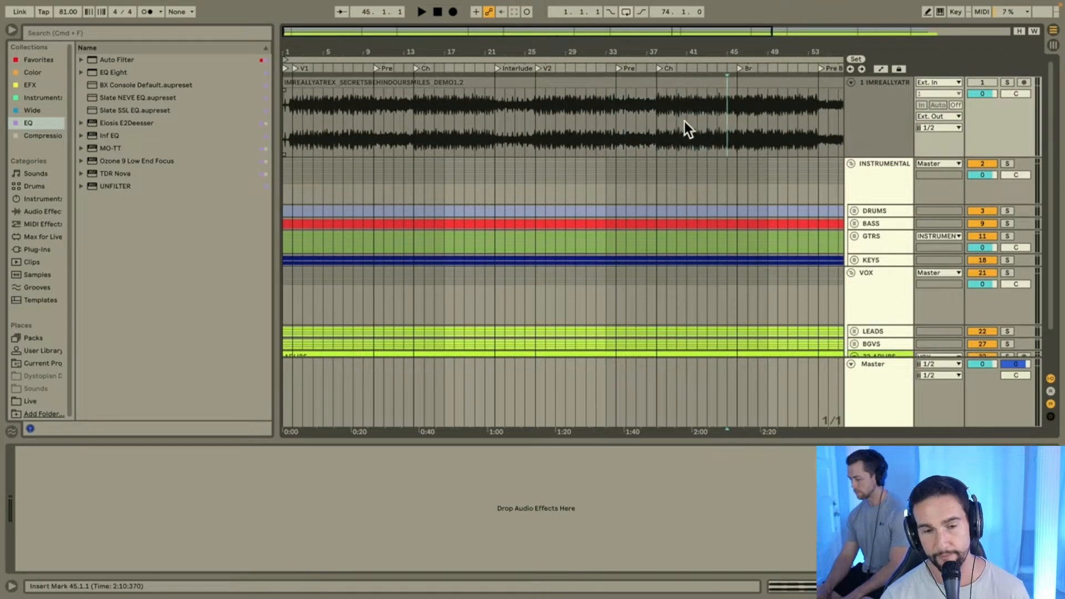
click(437, 12)
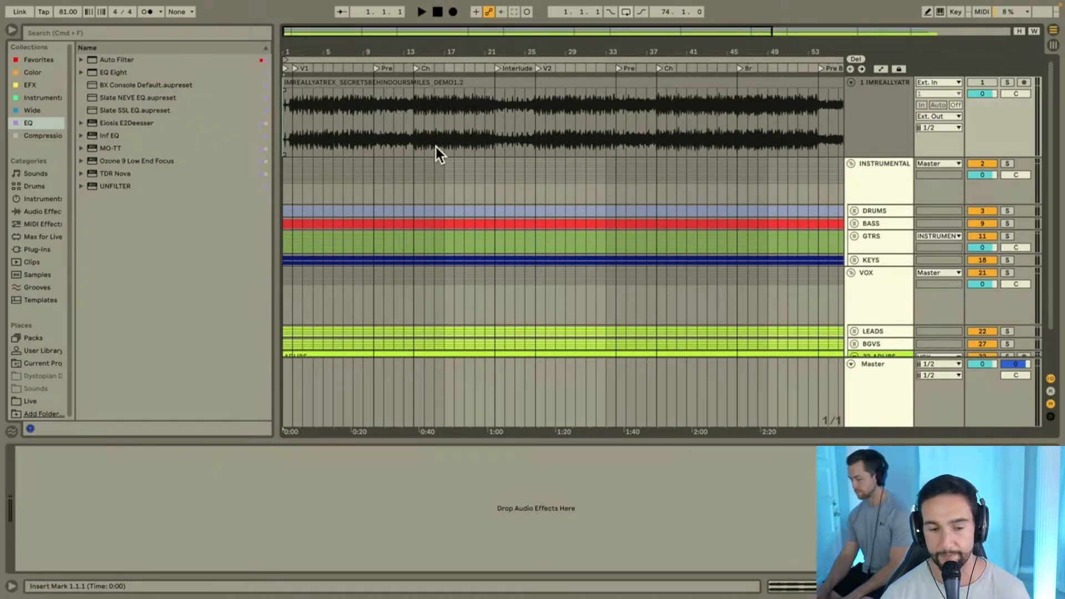
Step: Show the full arrangement, select the whole looped range from 1.1.1 to 75.2.1 and play the song from the start
scroll(436, 148, down, 4)
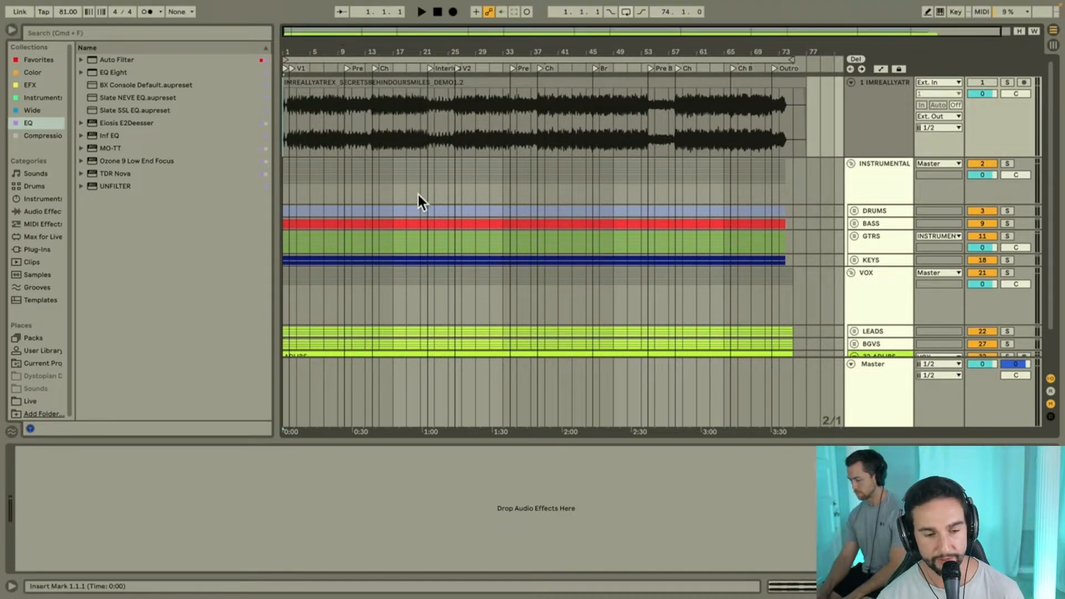
click(404, 57)
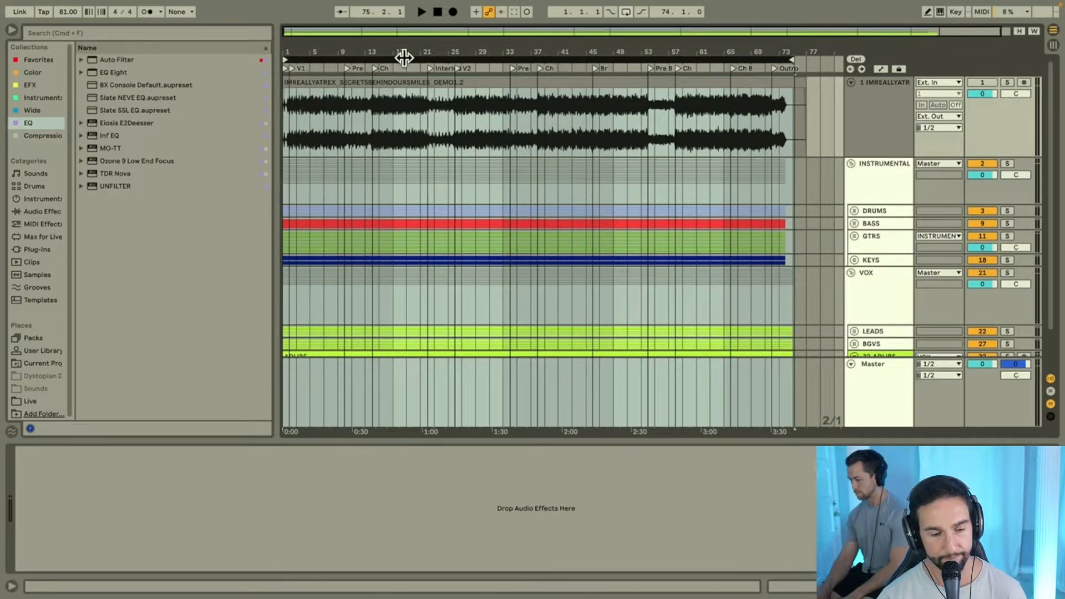
key(space)
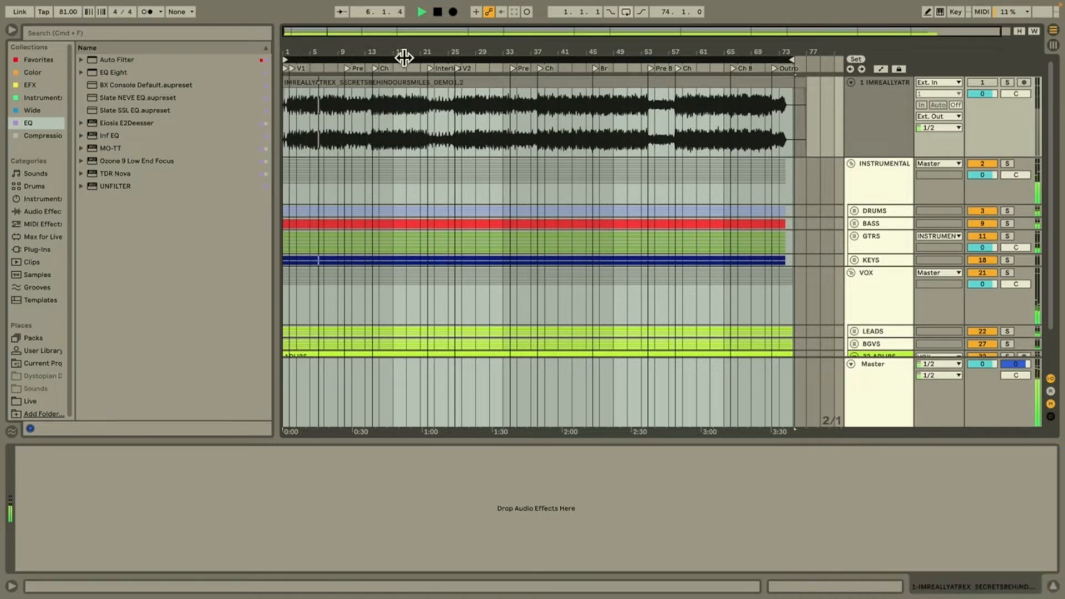
click(416, 133)
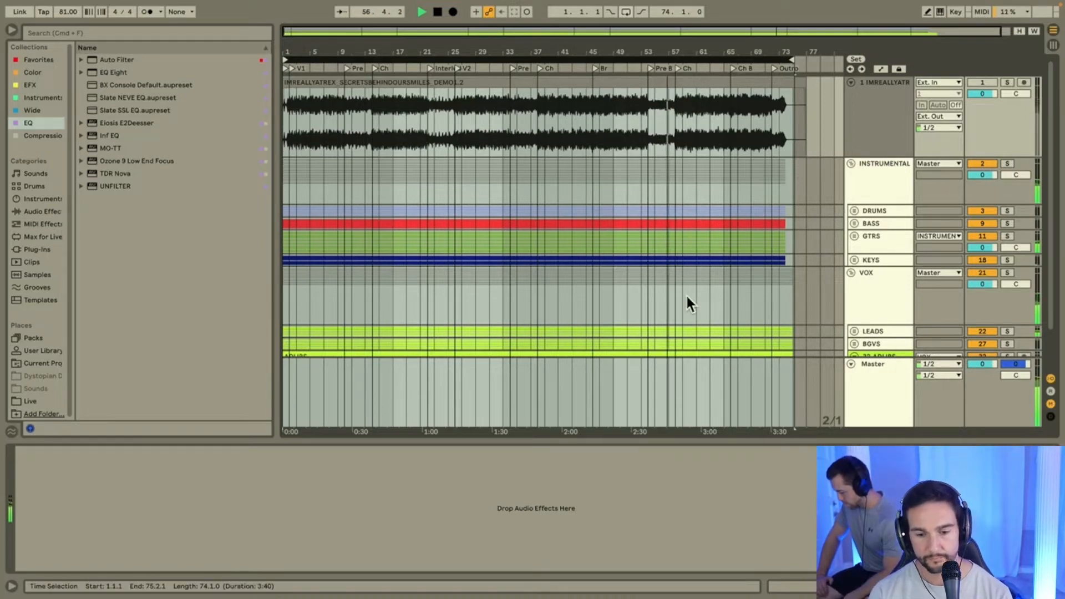
Step: Unfold the LEADS and BGVS groups inside the VOX group during playback
scroll(685, 294, down, 3)
click(858, 283)
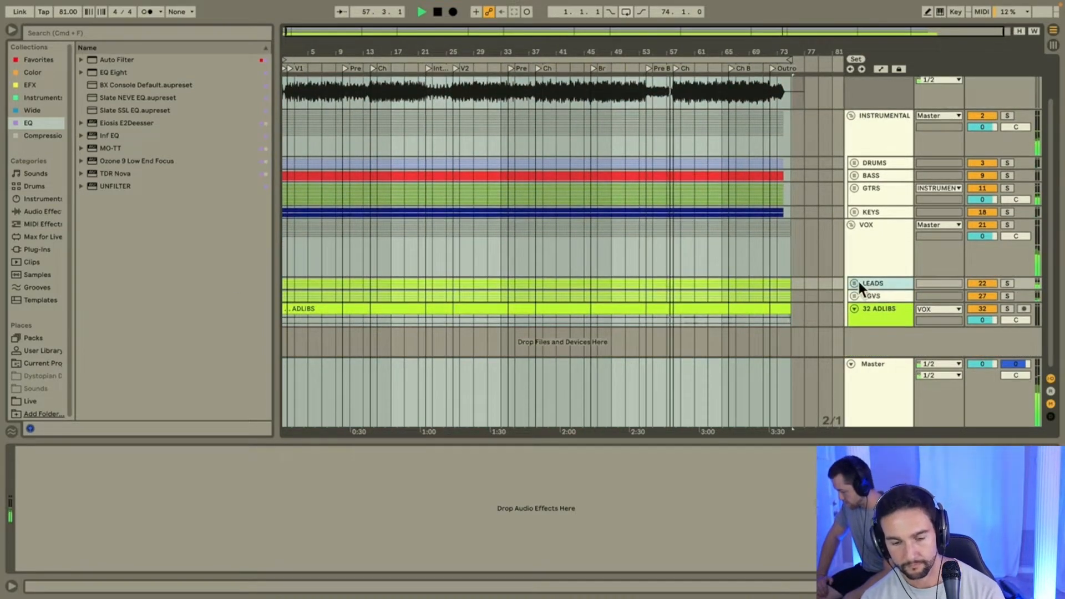
click(853, 282)
scroll(886, 309, down, 6)
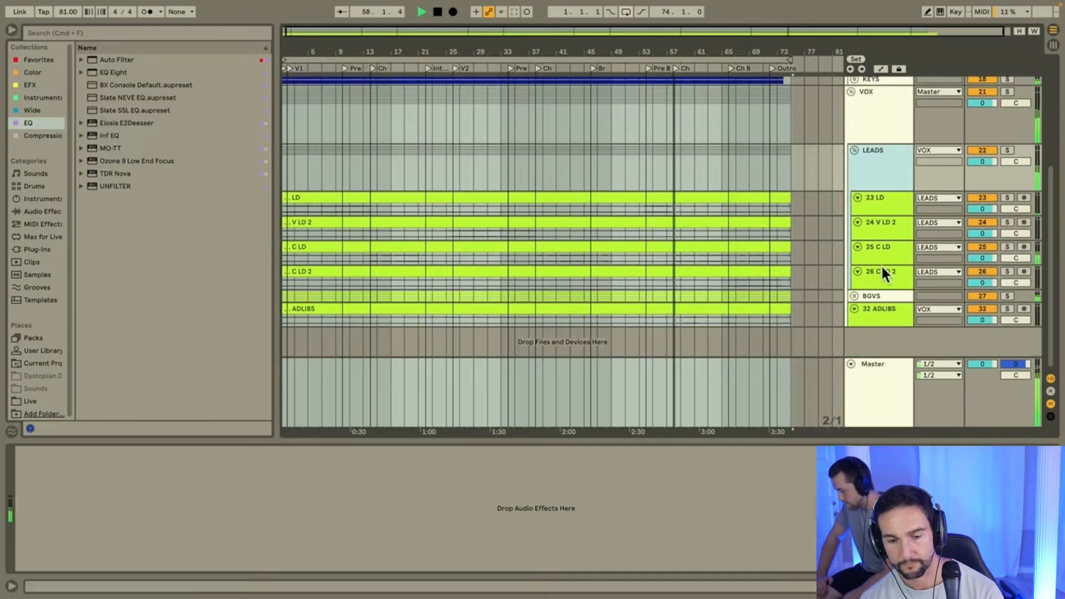
click(879, 294)
click(854, 295)
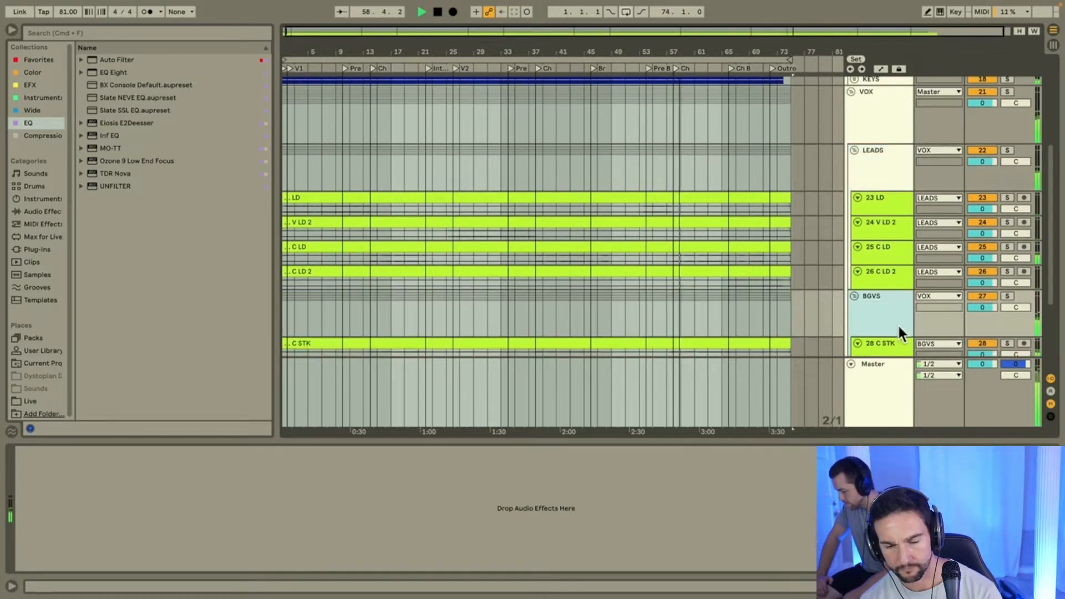
scroll(898, 329, down, 6)
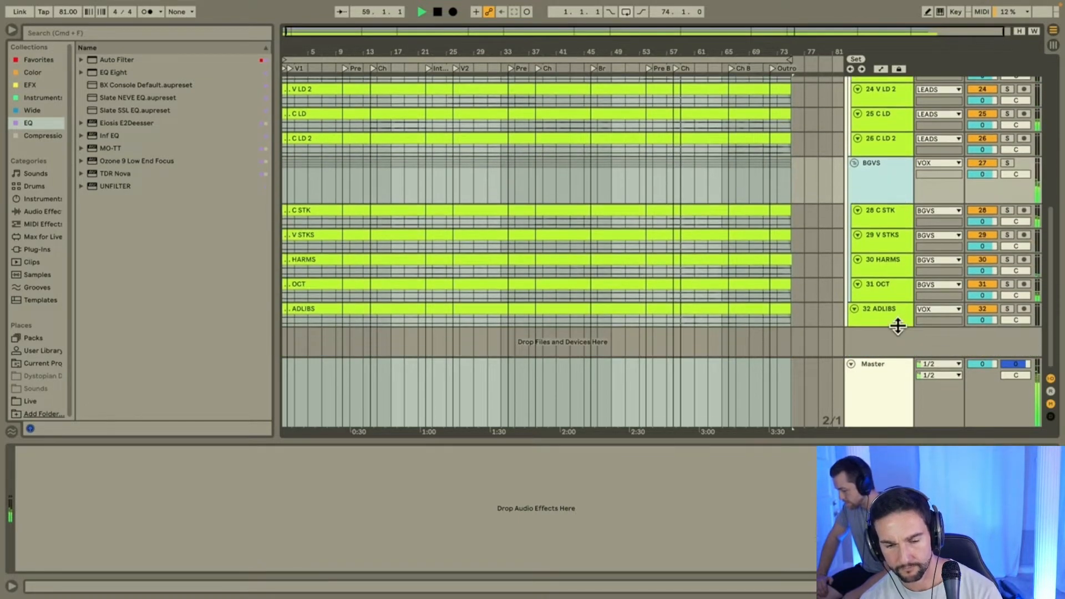
Step: Select the four BGVS tracks from C STK to OCT and increase their track height together
click(881, 227)
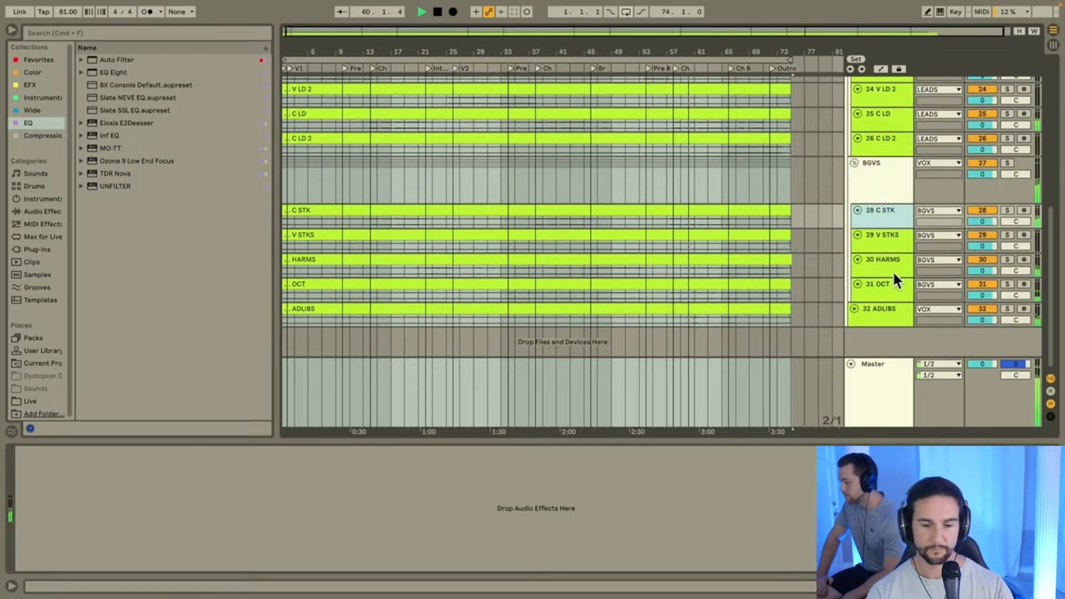
shift+click(880, 294)
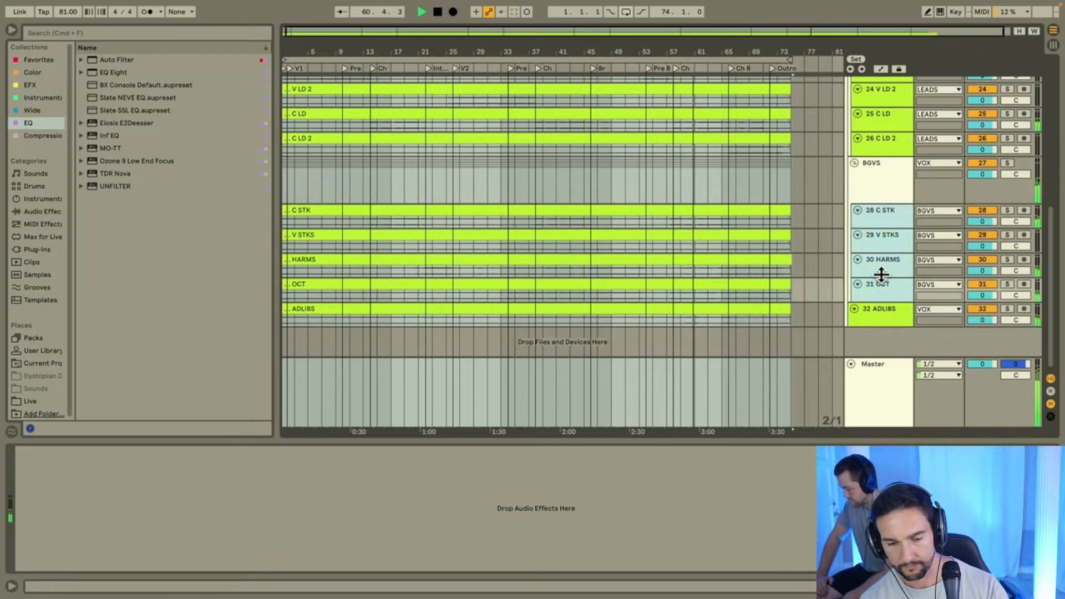
drag(881, 274, 886, 326)
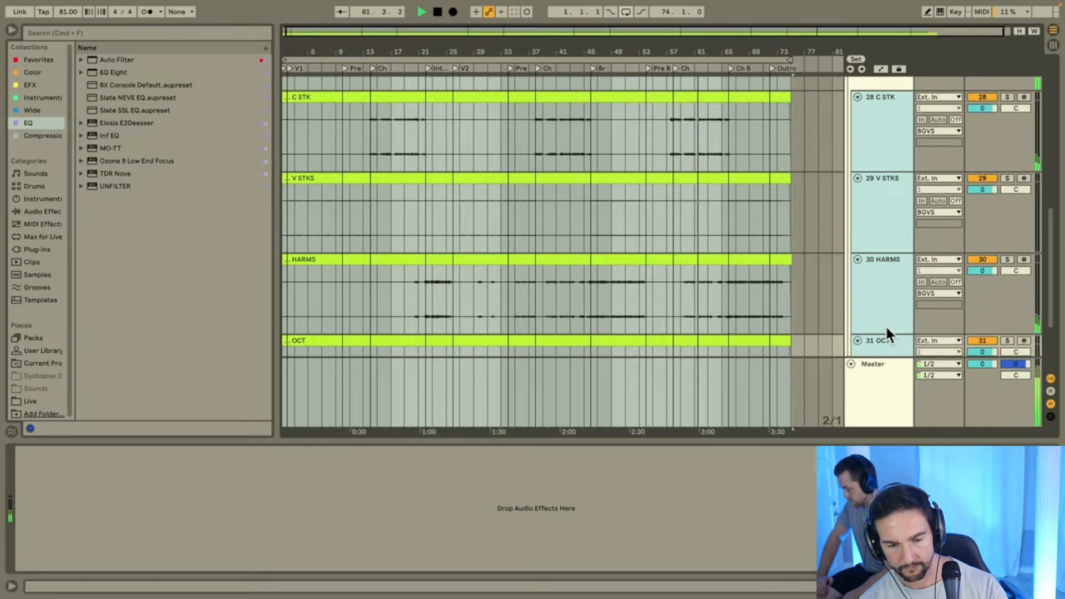
Step: Select the C STK and V STKS tracks in turn, and examine the waveforms of the HARMS and OCT tracks
scroll(876, 236, up, 2)
click(877, 181)
click(876, 239)
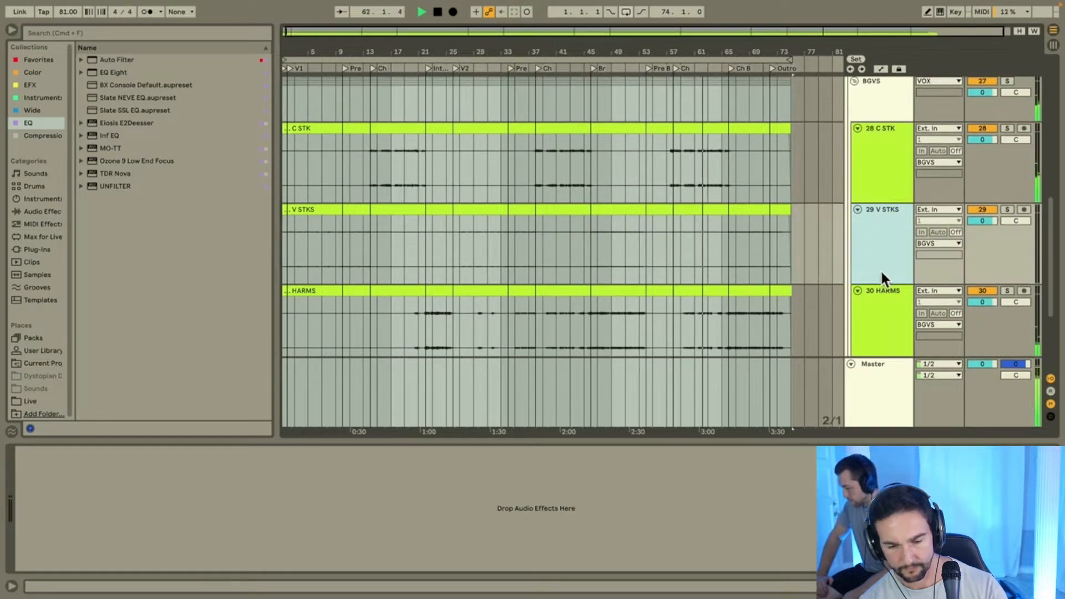
scroll(882, 277, down, 5)
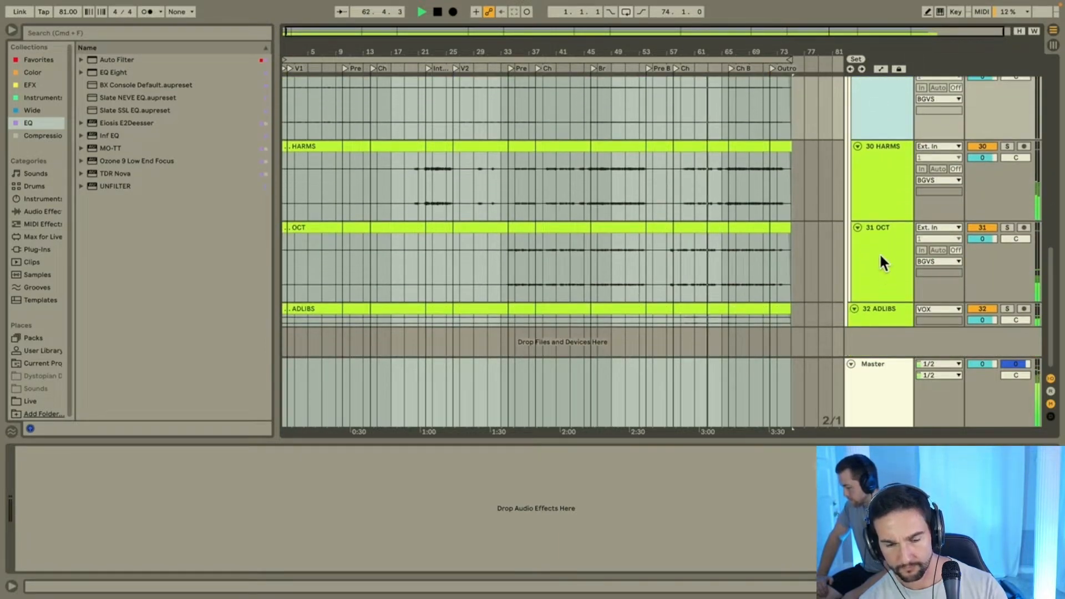
Step: Select the four LEADS tracks from LD to C LD 2 and increase their track height together
scroll(880, 252, up, 12)
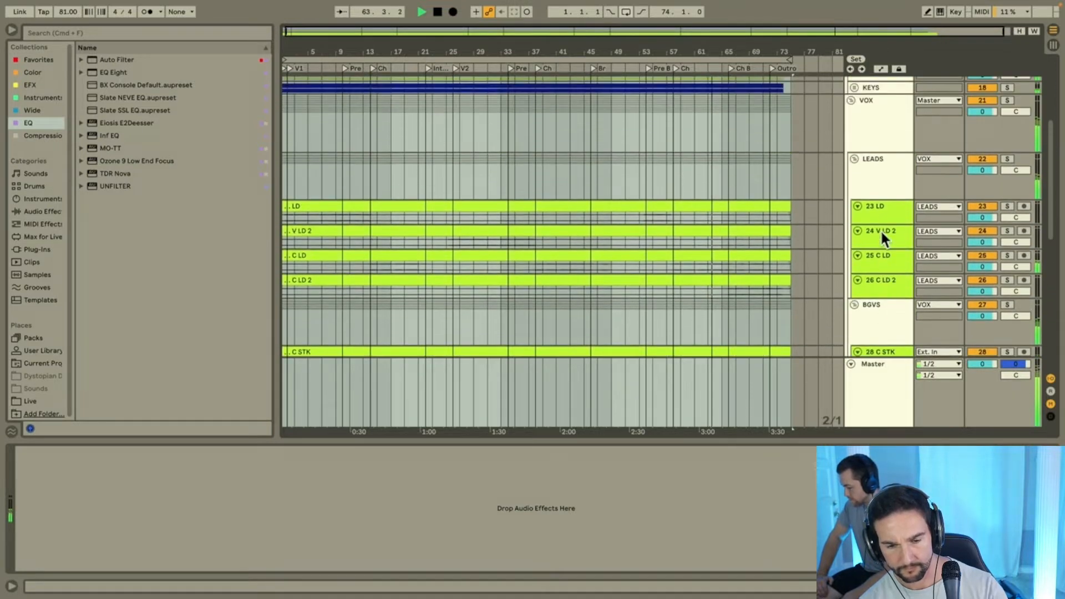
click(880, 209)
shift+click(878, 286)
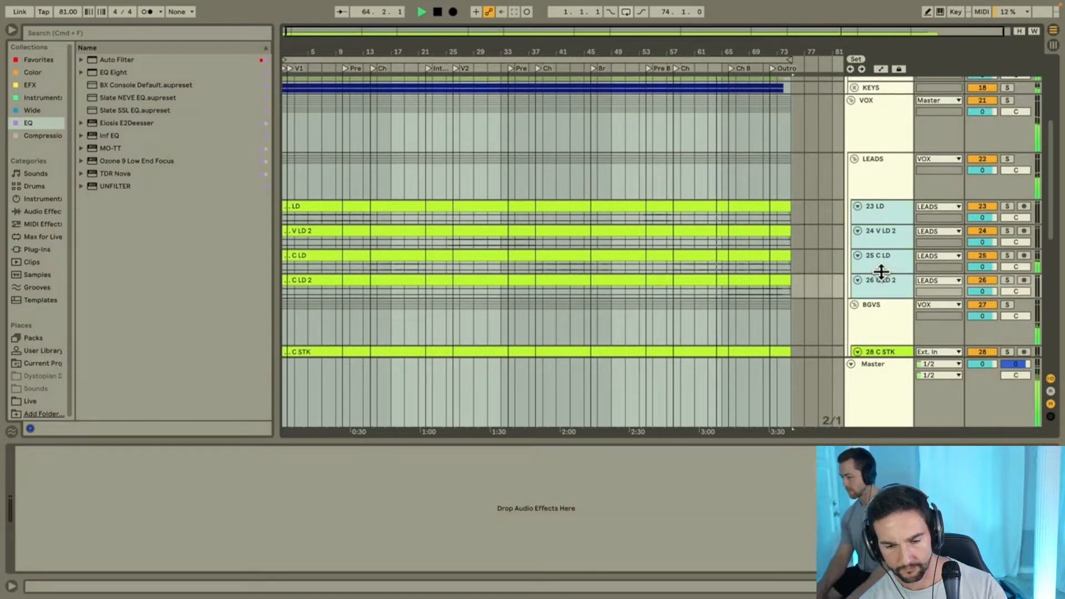
drag(881, 272, 880, 316)
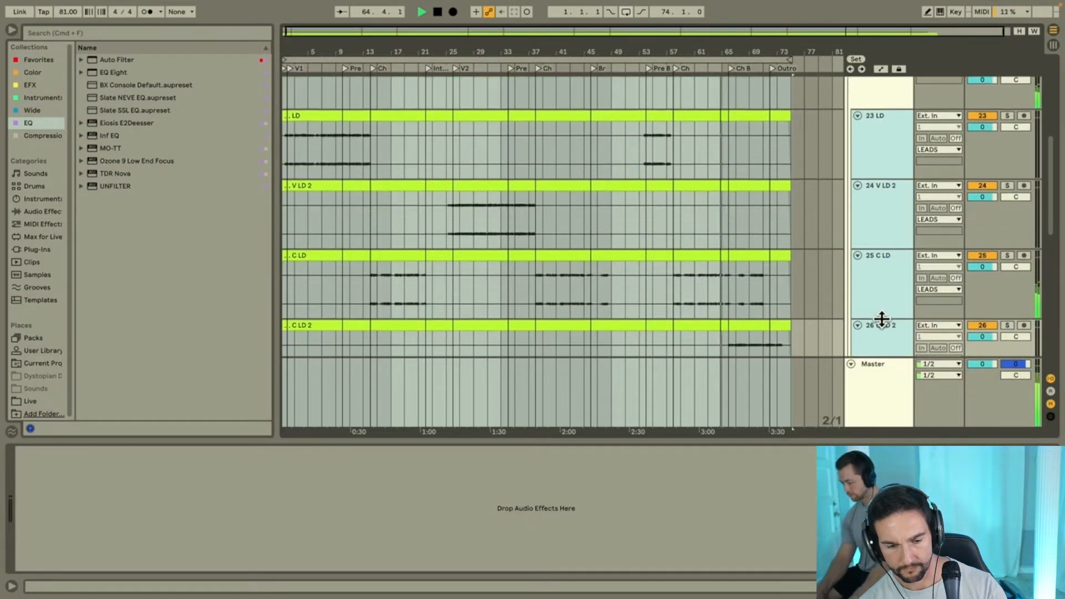
Step: Select the C LD track, followed by the C LD 2 track, and stop the playback
scroll(881, 252, down, 2)
click(882, 248)
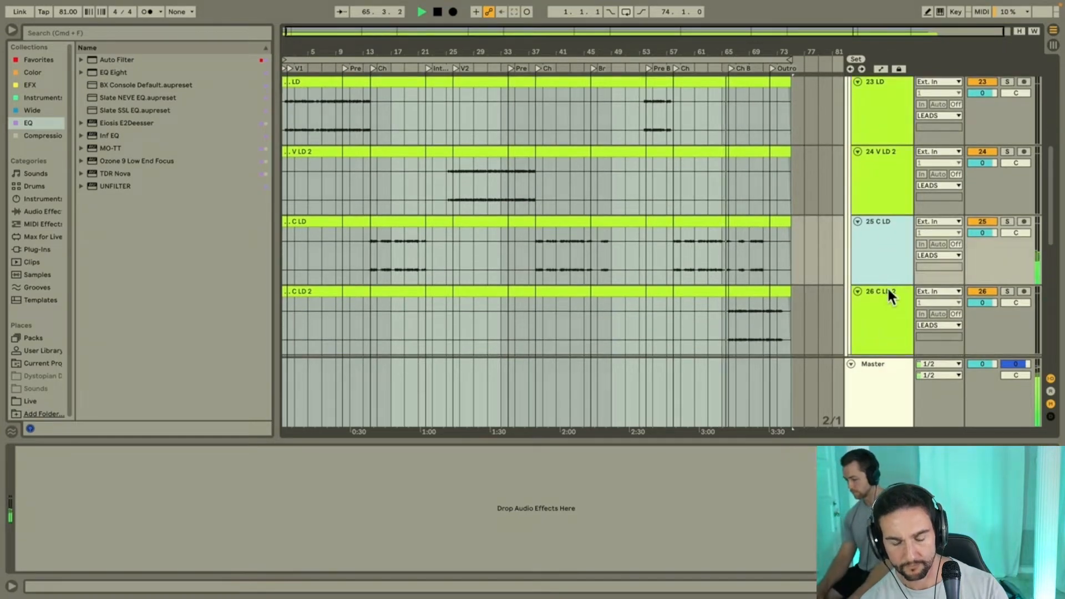
click(887, 321)
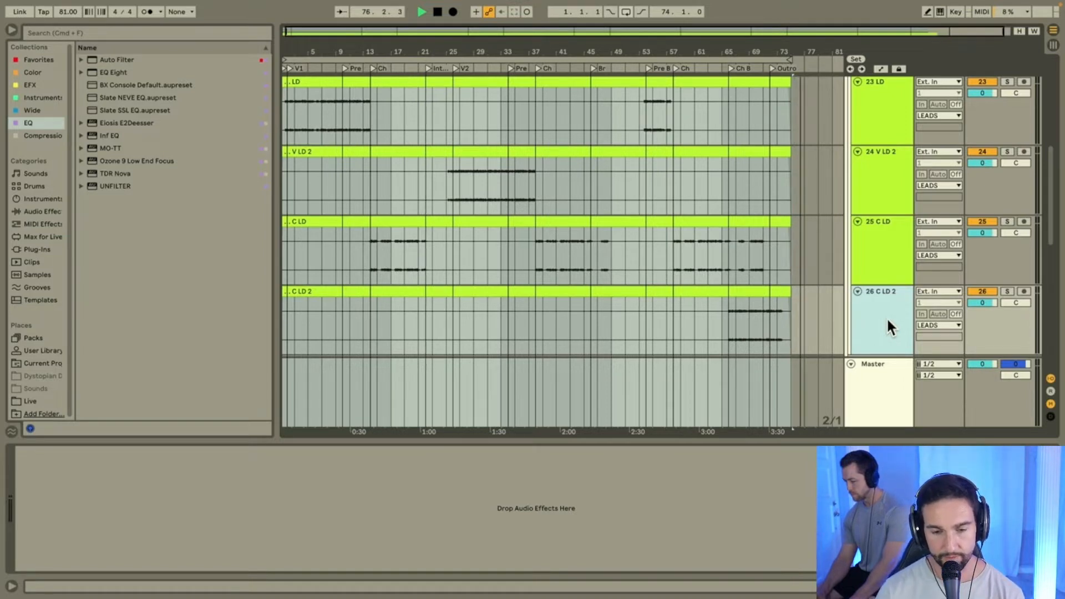
key(space)
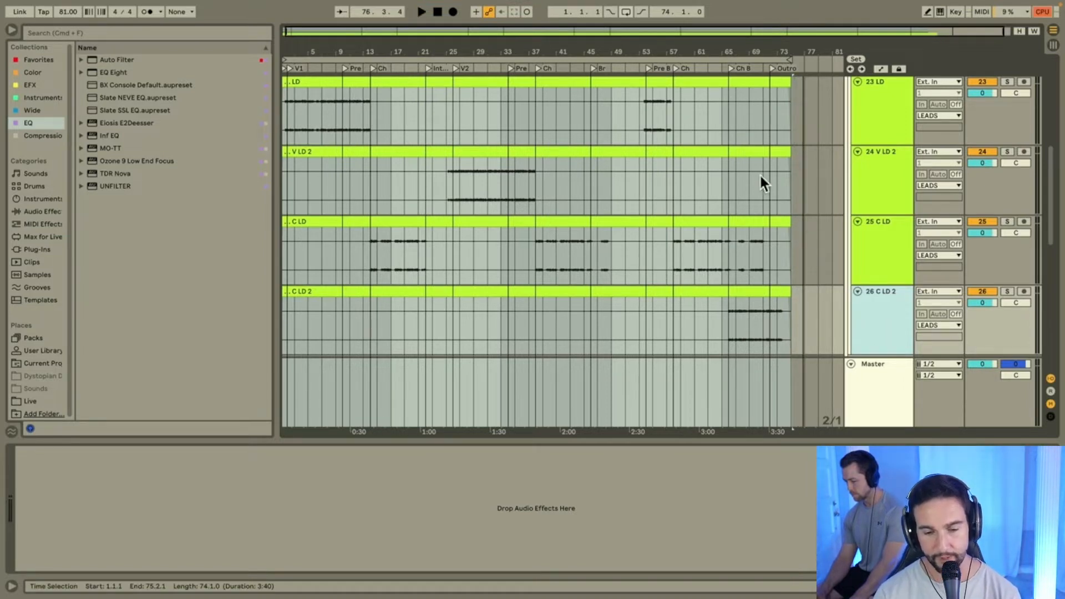
scroll(760, 180, up, 5)
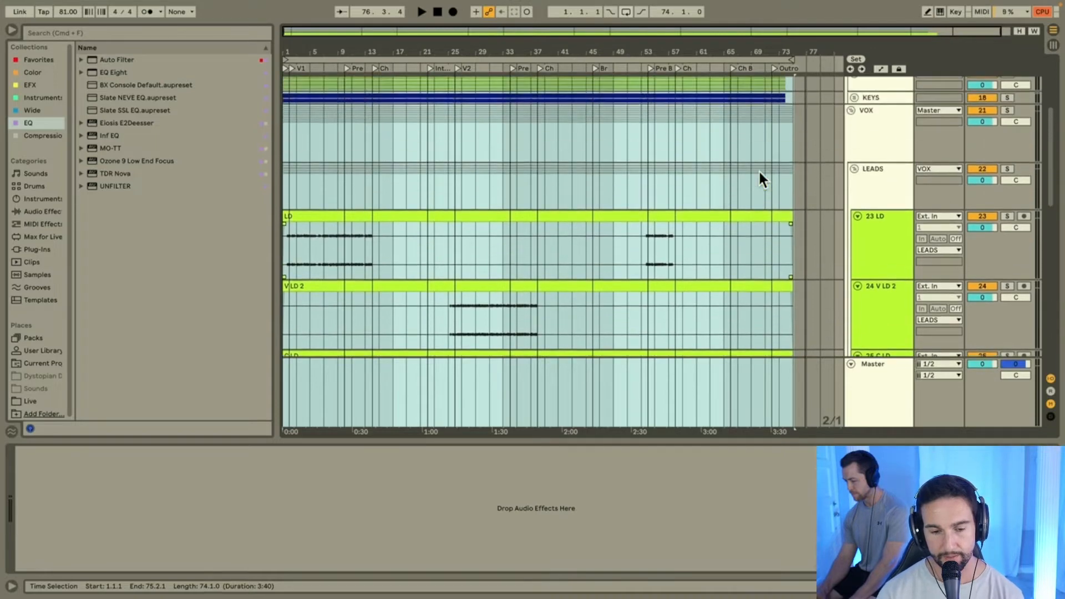
Step: Examine the waveforms of the LEADS tracks and place the insert marker at bar 4 on the LD track
scroll(760, 180, up, 3)
scroll(760, 180, down, 4)
scroll(650, 237, up, 5)
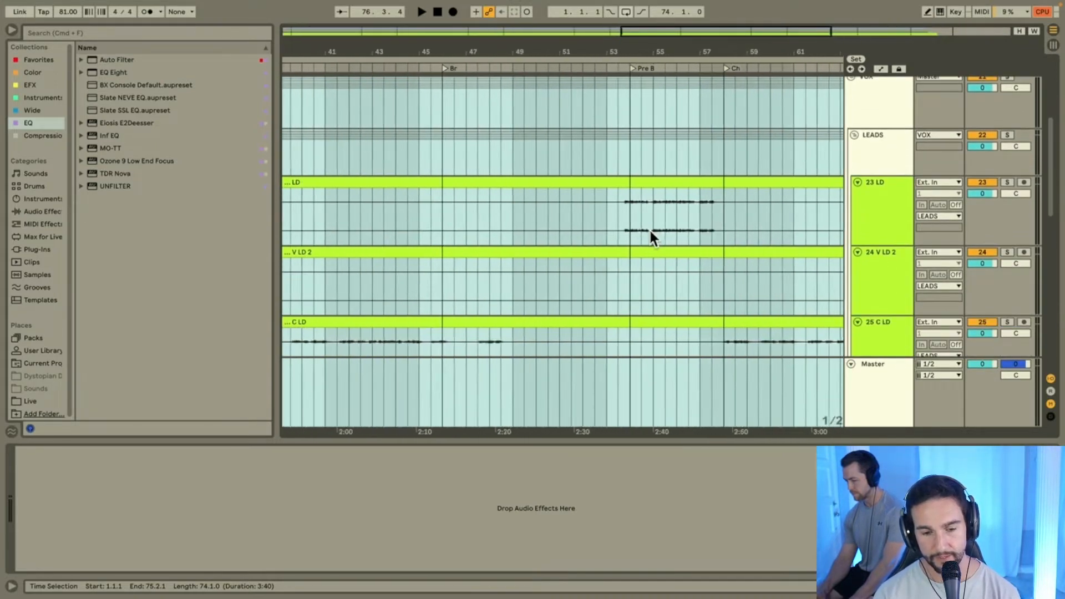
scroll(650, 232, left, 10)
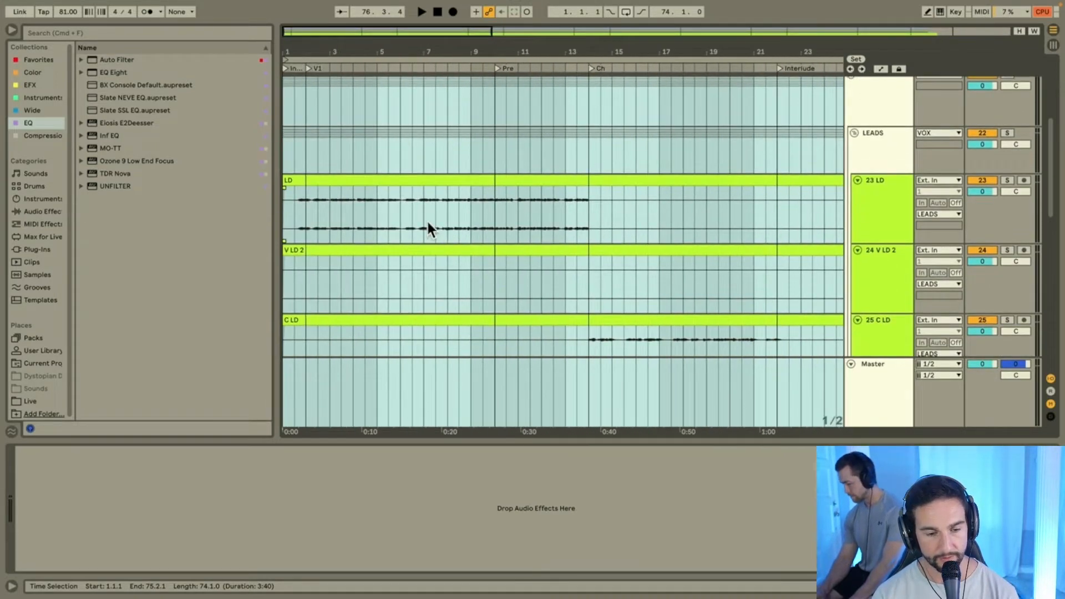
click(427, 228)
scroll(448, 229, up, 6)
scroll(448, 229, down, 8)
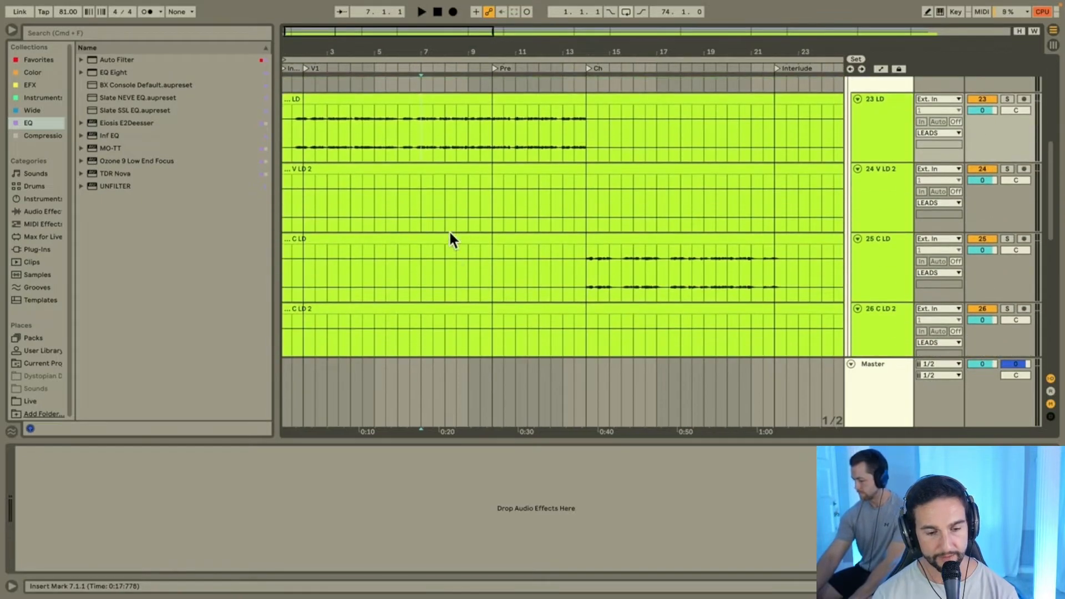
scroll(450, 238, up, 2)
click(352, 167)
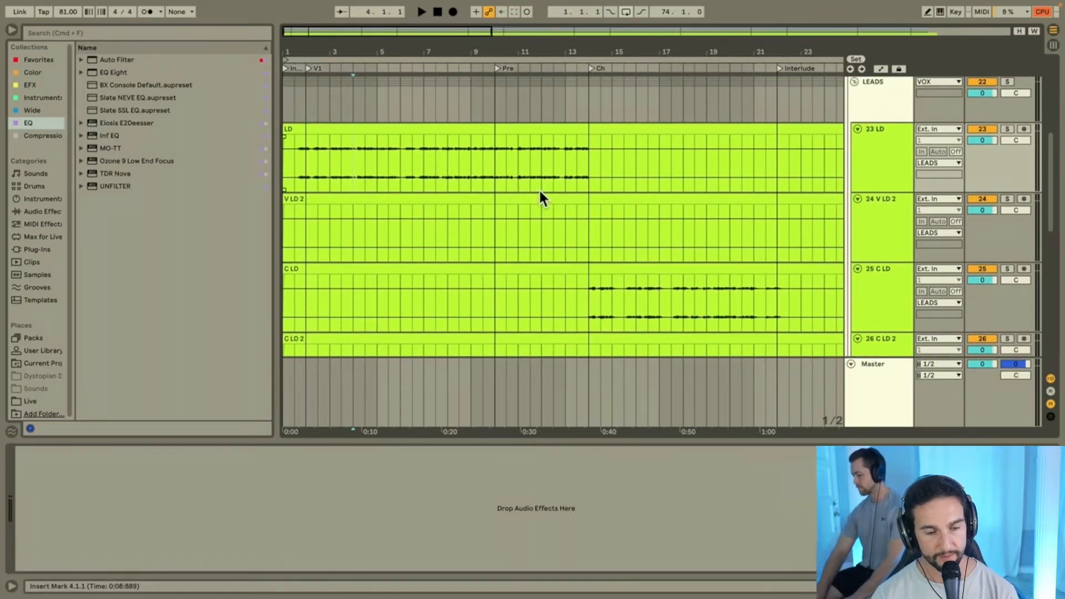
Step: Select the DRUMS group and unfold it to show its individual tracks
scroll(539, 192, up, 5)
click(893, 209)
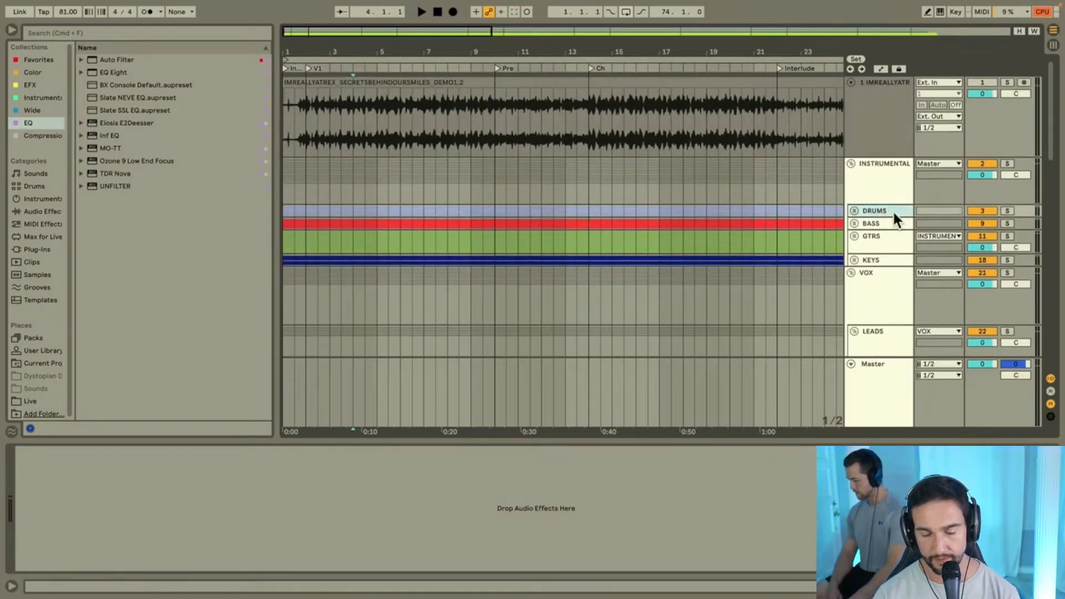
click(879, 222)
click(869, 210)
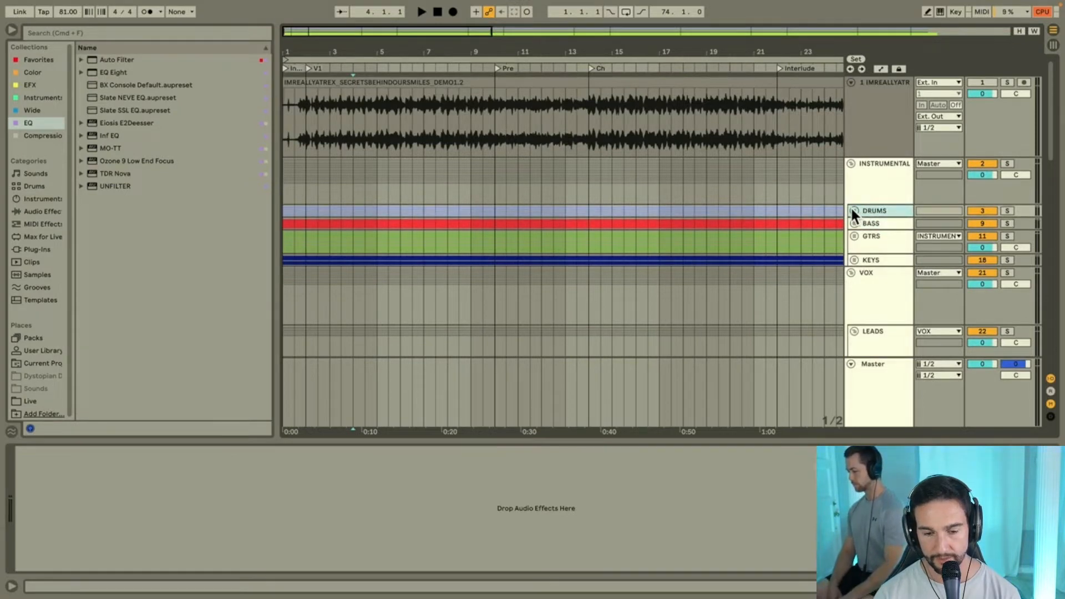
click(854, 211)
scroll(879, 252, down, 6)
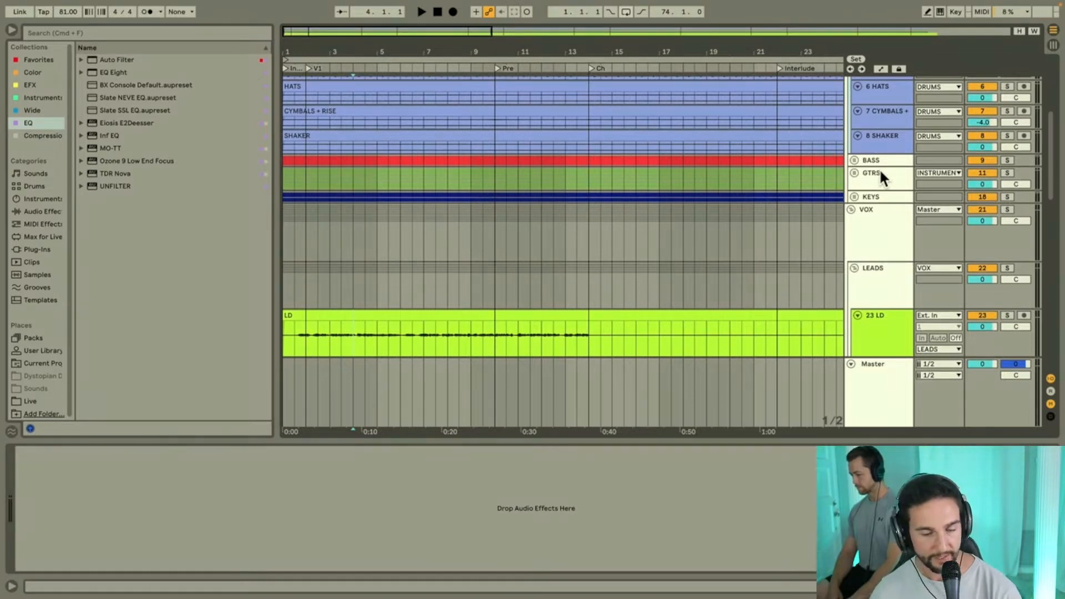
Step: Return to the unfolded drum tracks and select the SNR track, followed by the KIK track
scroll(881, 174, up, 6)
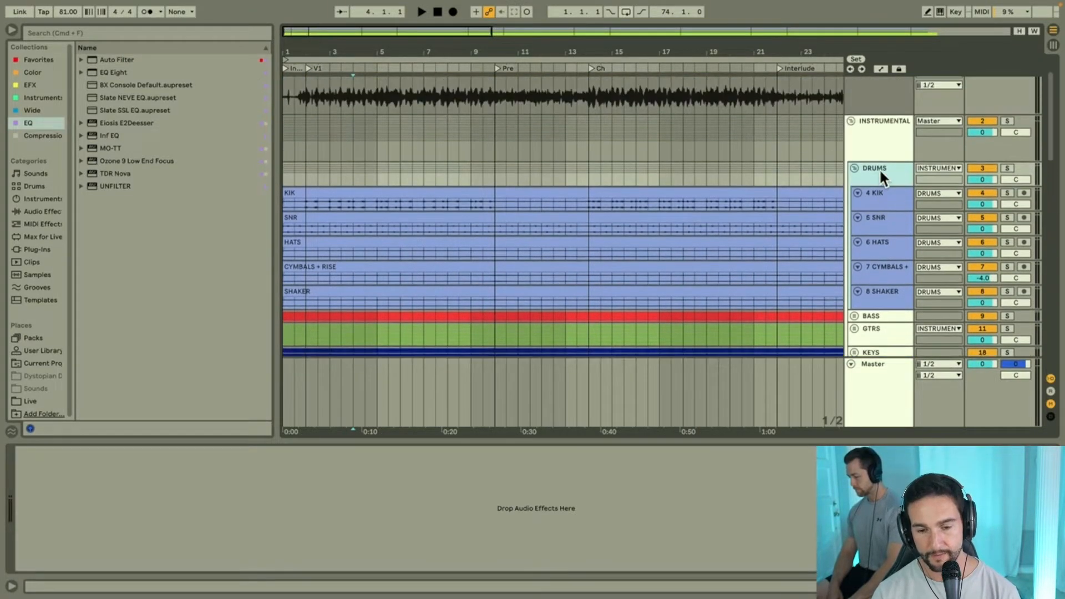
click(882, 232)
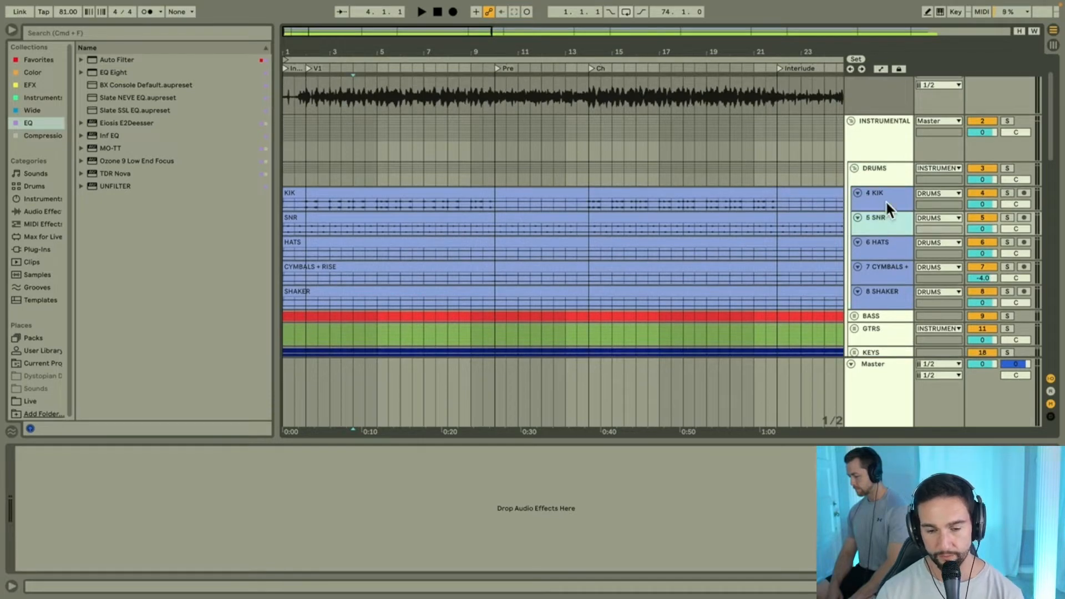
click(886, 203)
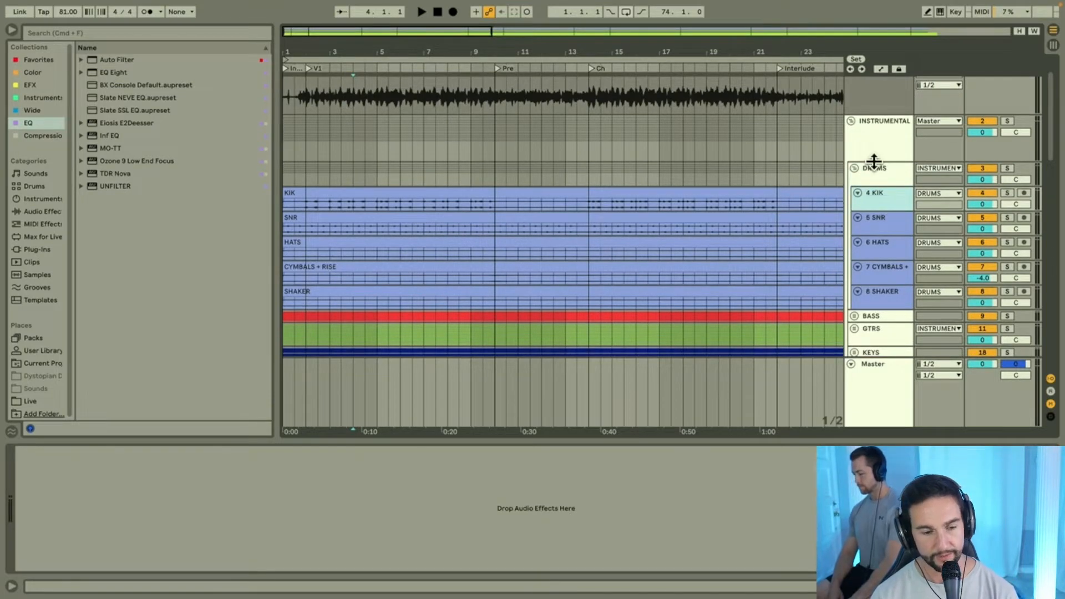
Step: Open the Insight 2 analyser on the Master track, move its window over the browser and enlarge it
click(881, 382)
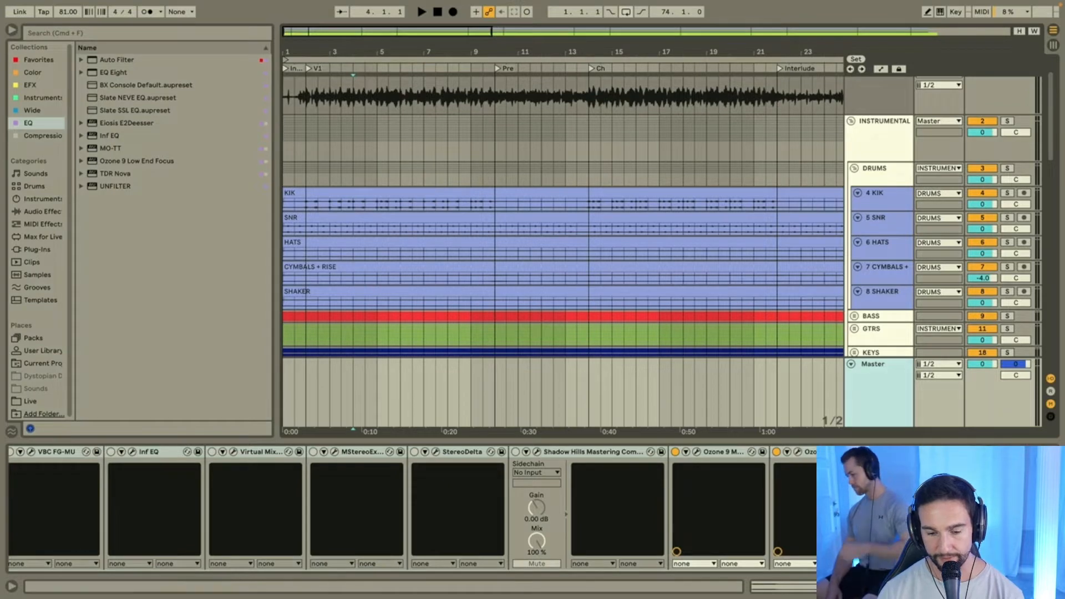
click(898, 452)
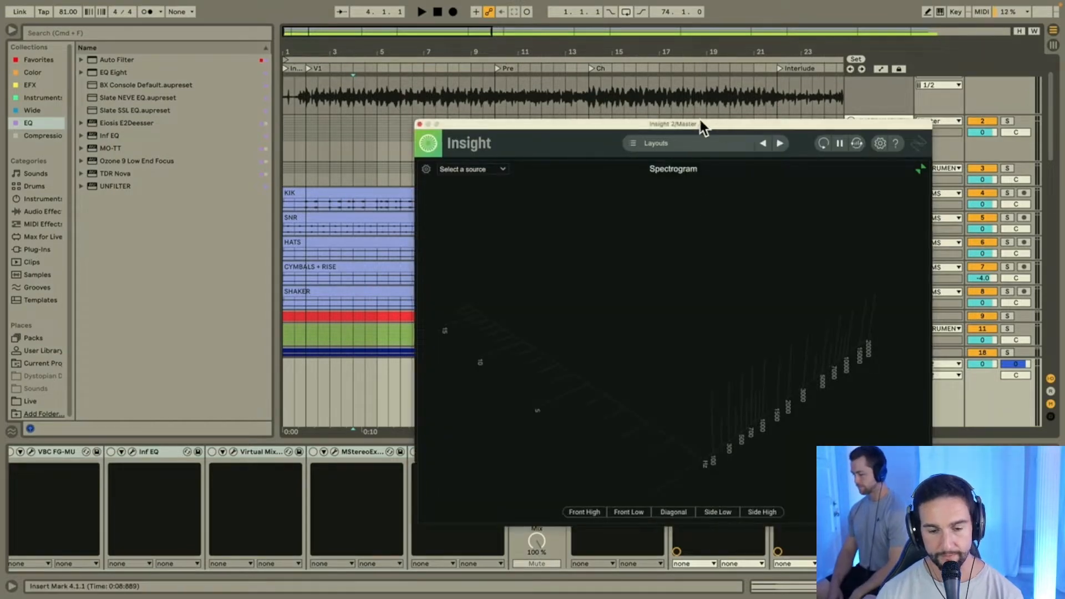
drag(701, 123, 273, 10)
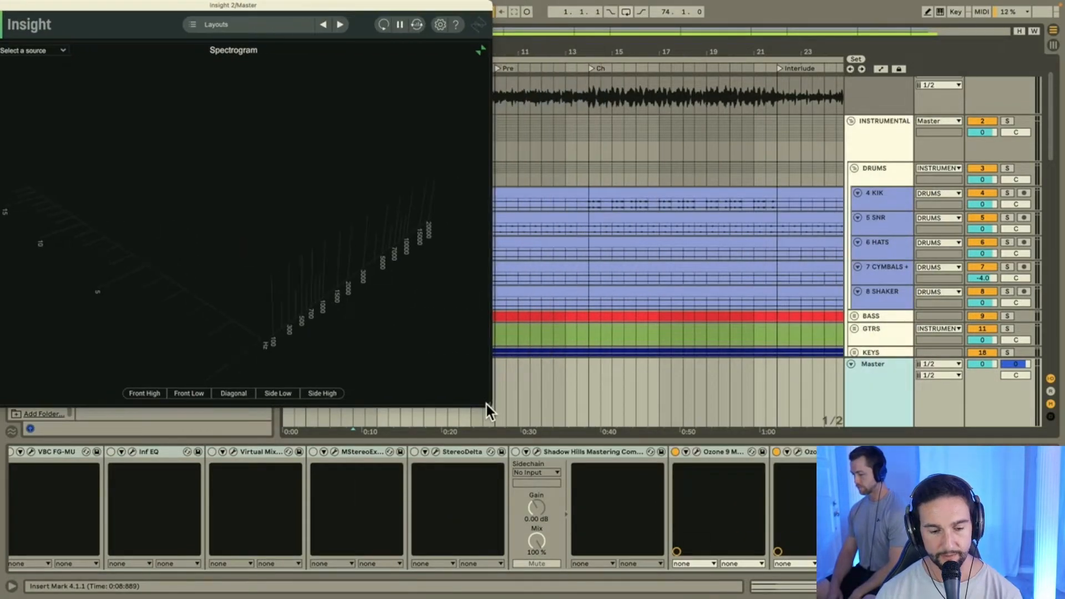
drag(488, 405, 540, 439)
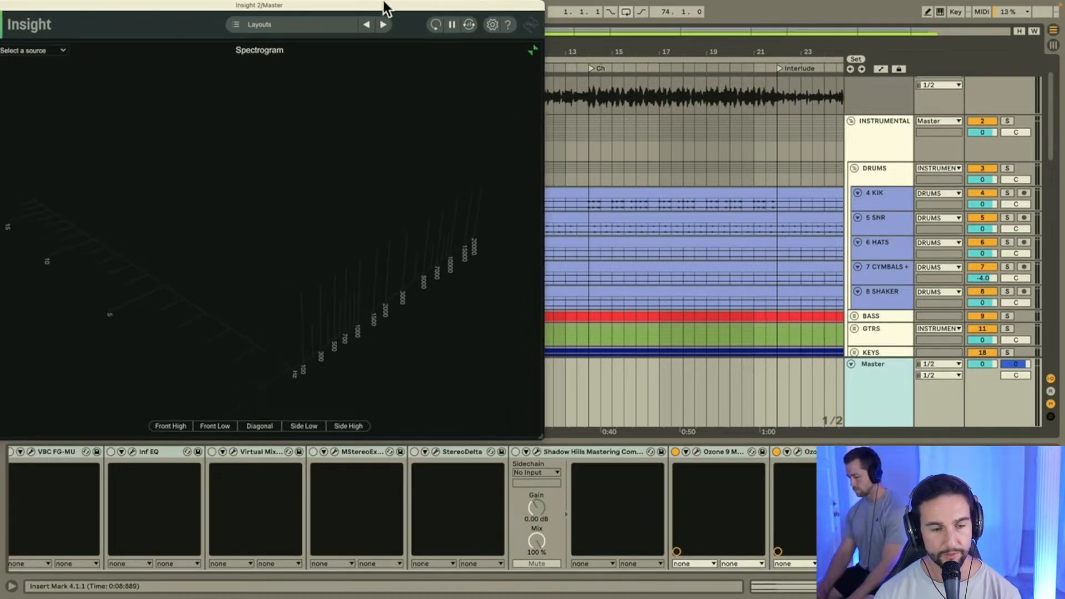
Step: Open the Ozone 9 Maximizer on the Master track to view its settings, and close it again
click(797, 452)
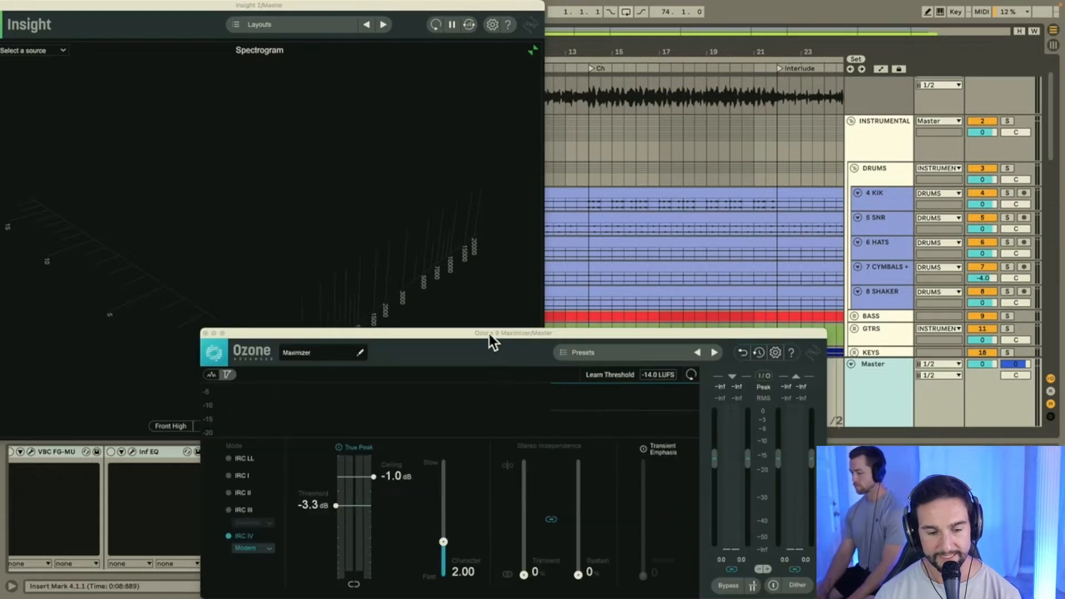
drag(490, 334, 564, 188)
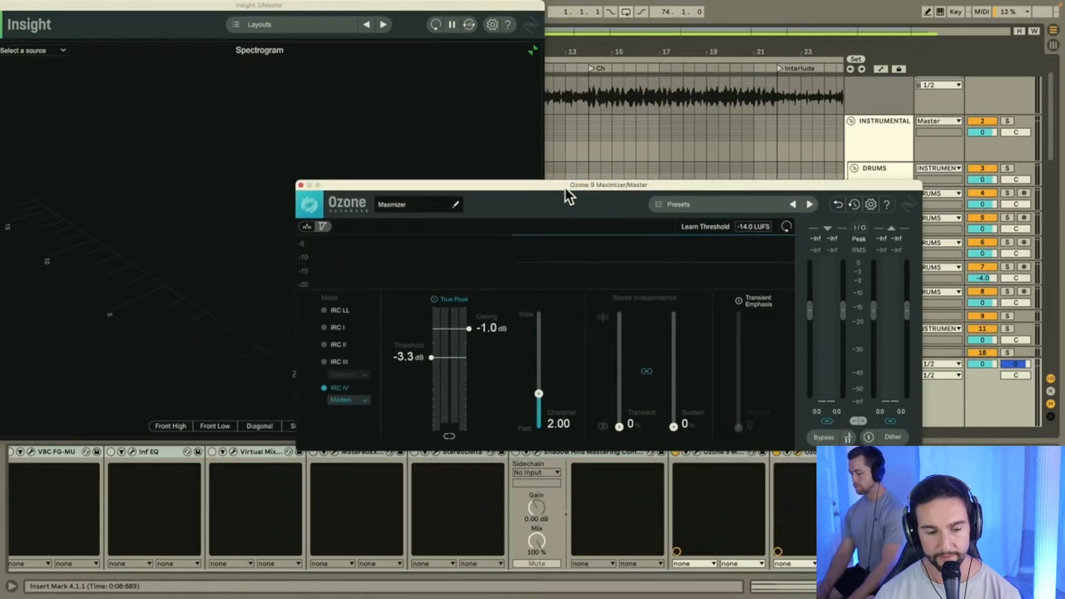
click(301, 186)
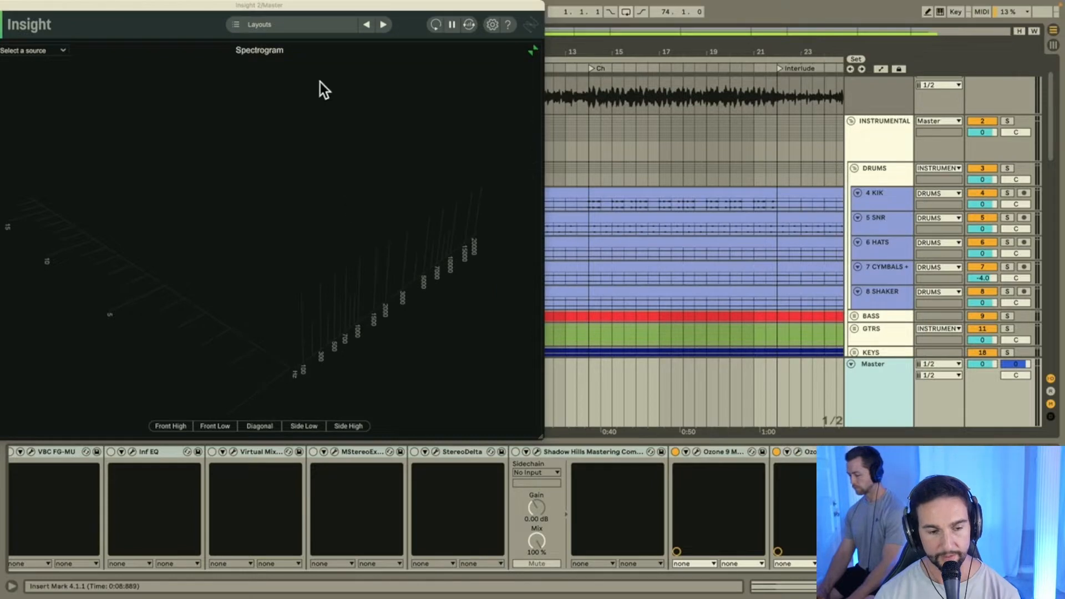
Step: Reposition the Insight window just below the transport controls so they remain accessible
drag(298, 3, 321, 72)
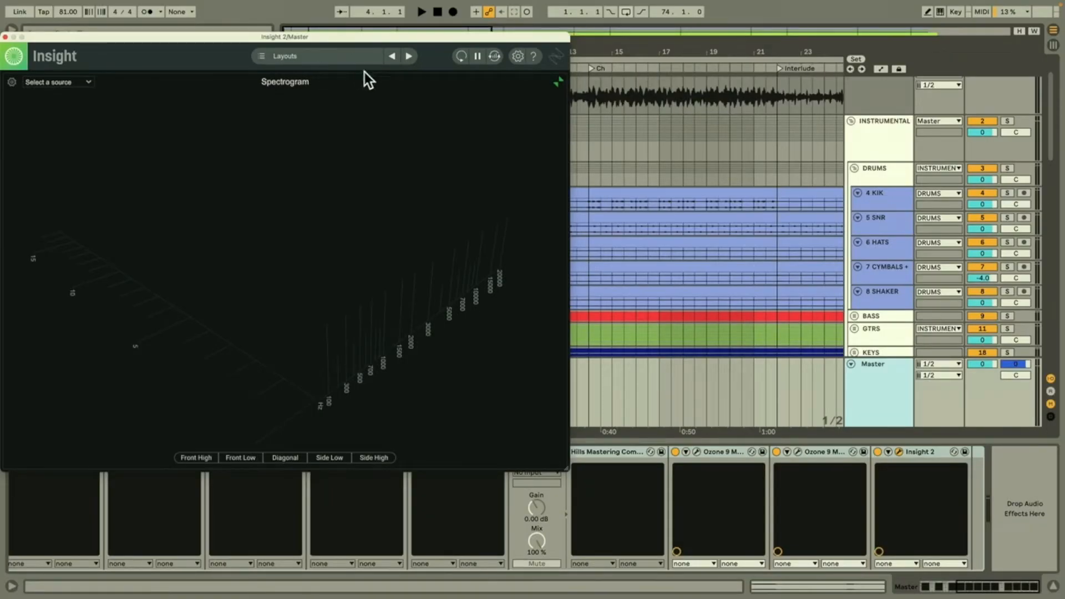
drag(357, 45, 359, 128)
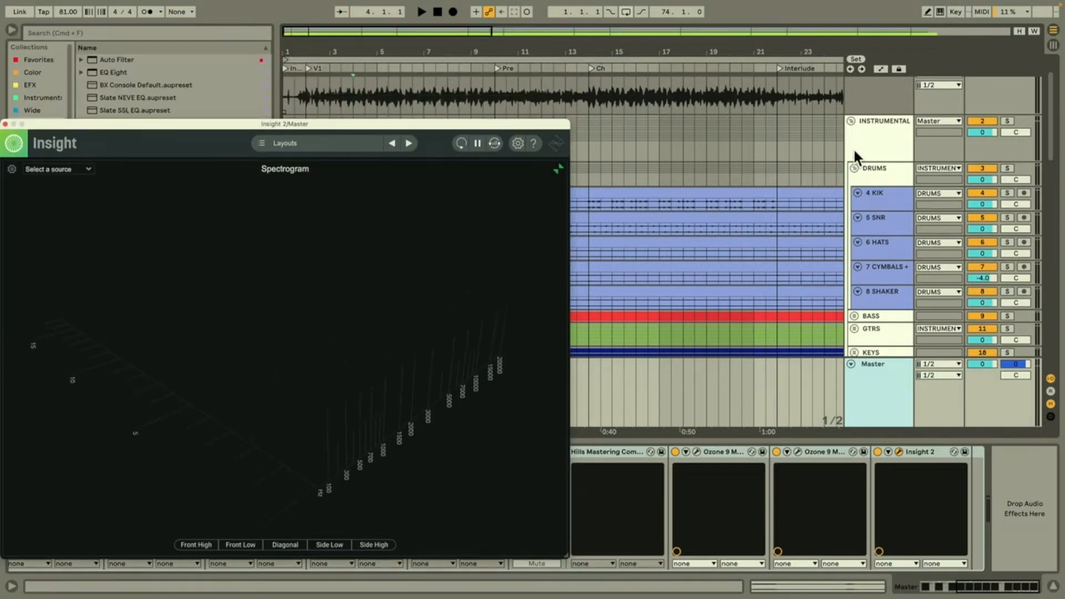
drag(431, 121, 407, 38)
Step: Select the DRUMS group and play the song from bar 4 while watching the Insight spectrogram
click(896, 178)
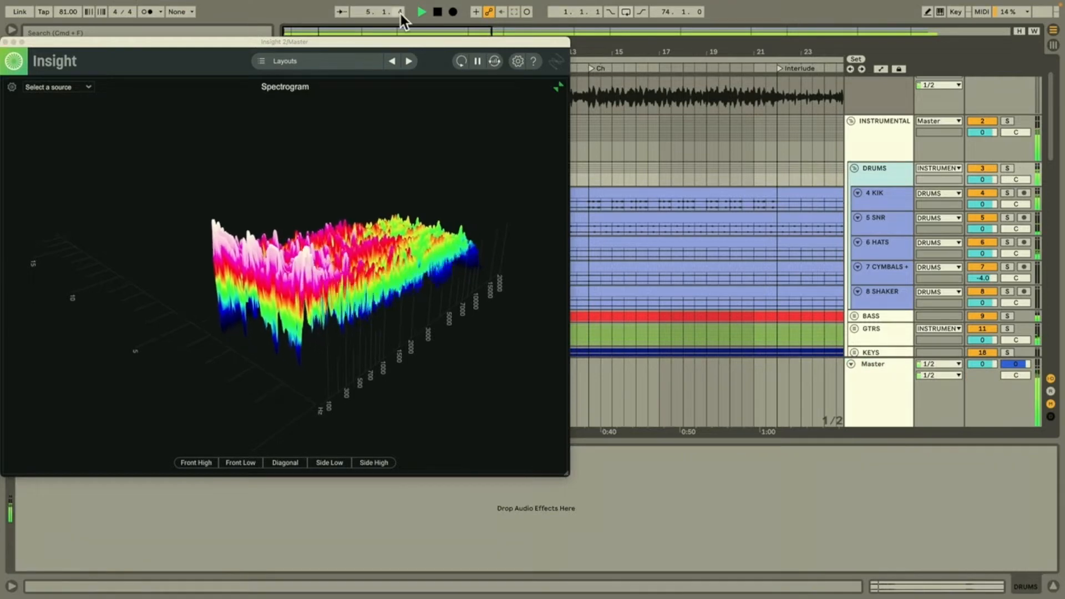
scroll(680, 225, up, 5)
scroll(680, 225, left, 10)
scroll(680, 225, down, 1)
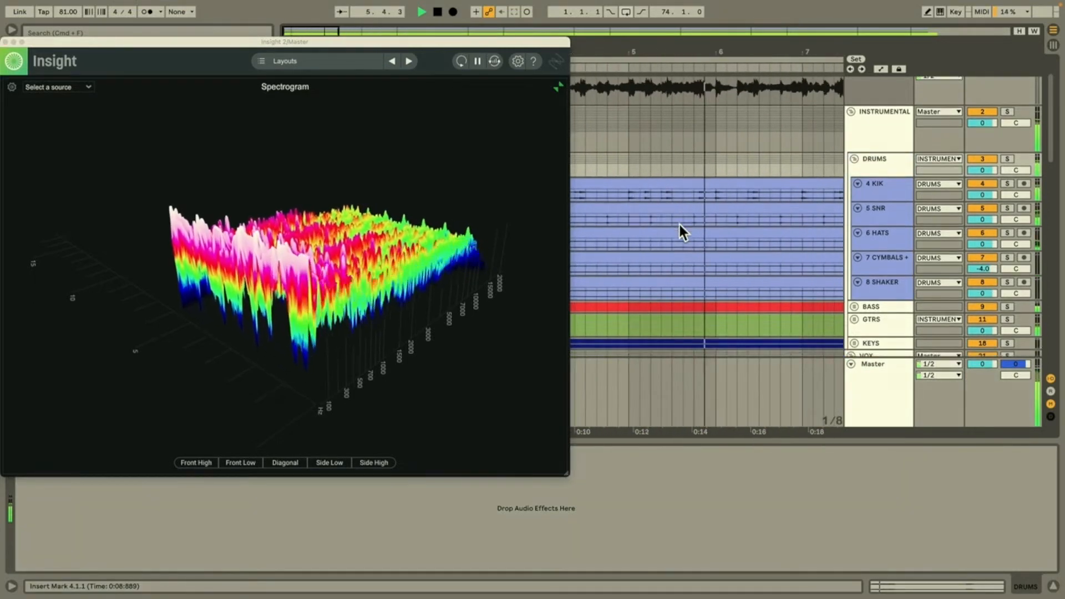
Step: Fold the DRUMS group, select the GTRS group and stop the playback
click(869, 126)
click(857, 170)
click(855, 158)
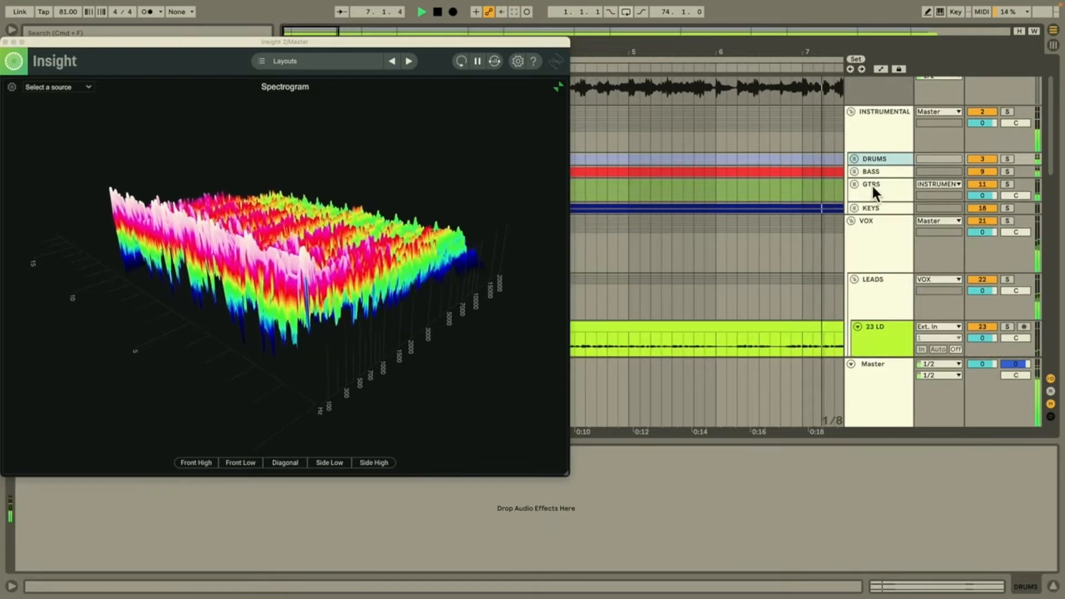
click(869, 186)
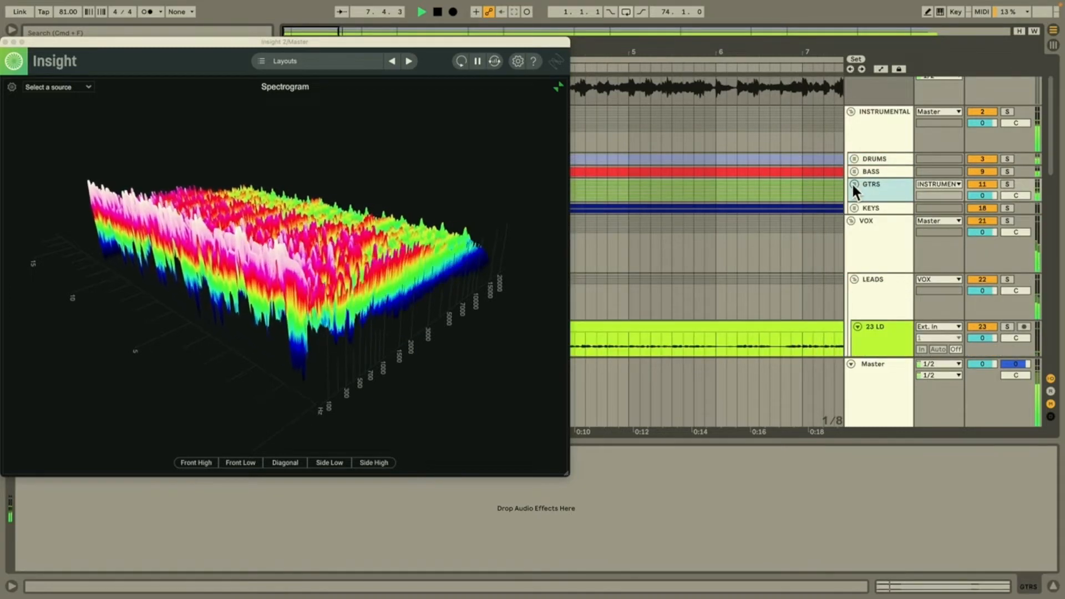
key(space)
Step: Mute the VOX group and fold it
click(864, 225)
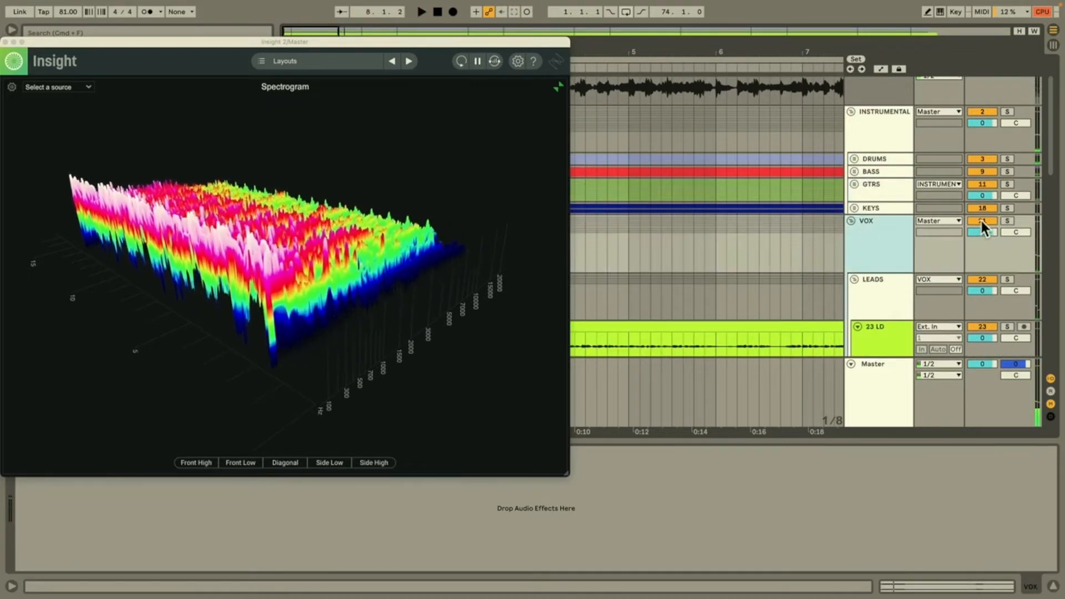
click(983, 221)
click(863, 228)
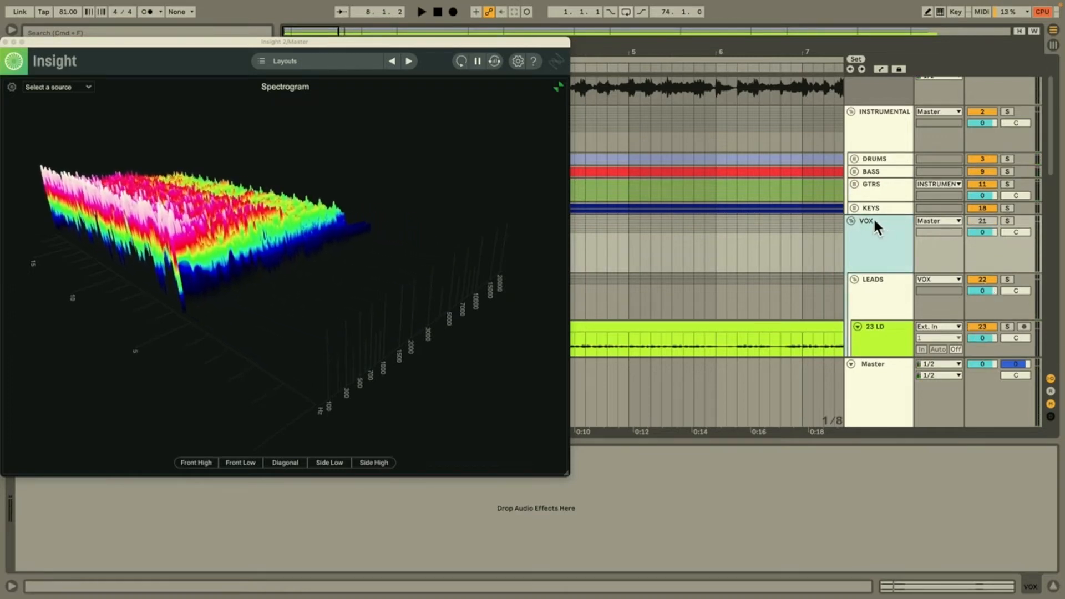
click(851, 221)
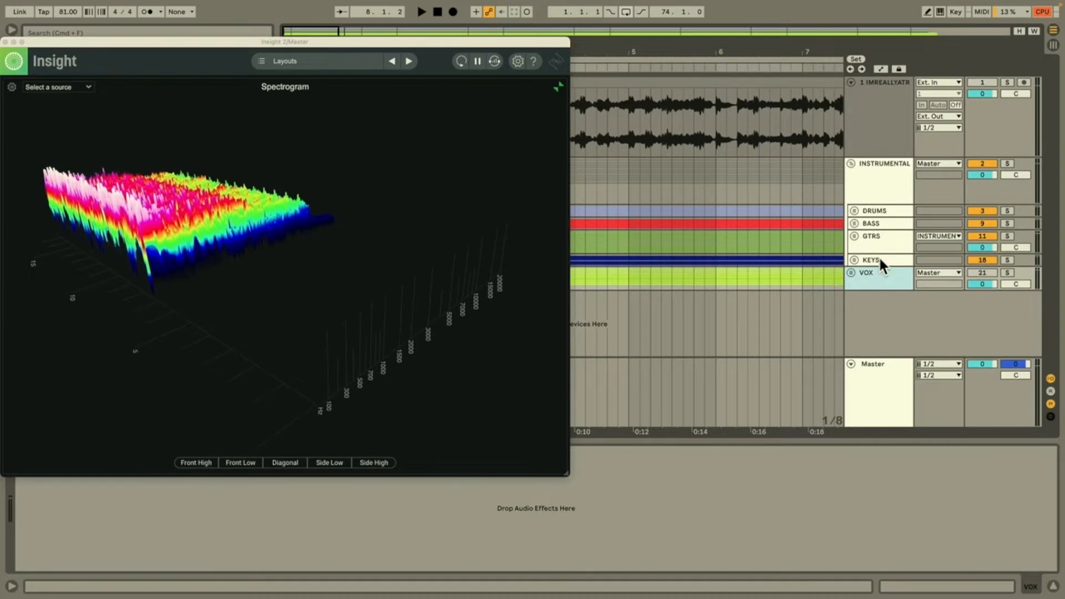
Step: Mute the BASS, GTRS and KEYS groups together and play from bar 4 with only the drums active
click(879, 259)
shift+click(881, 223)
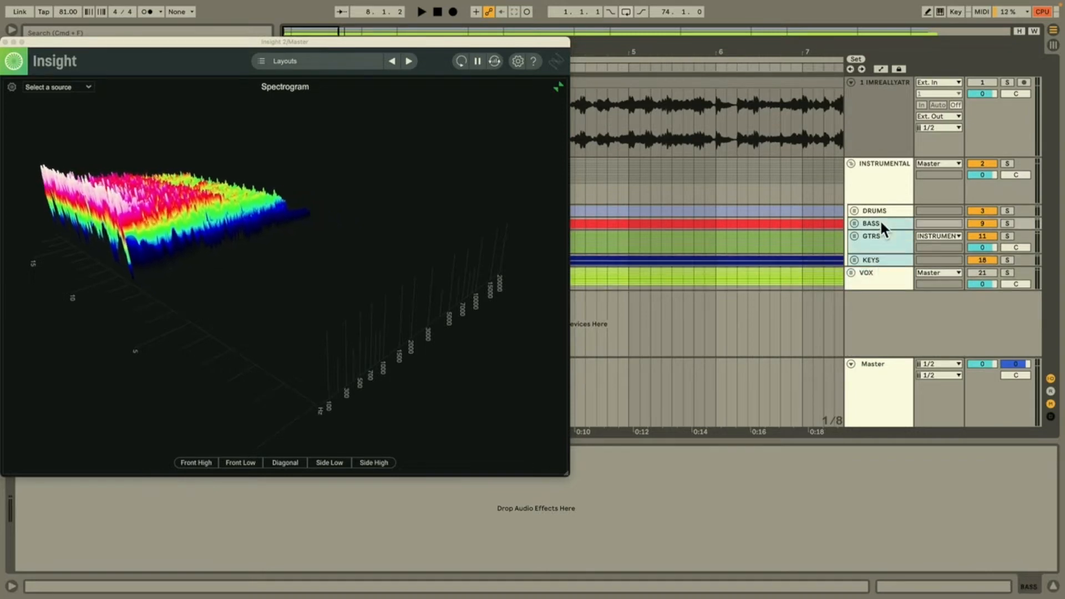
click(977, 222)
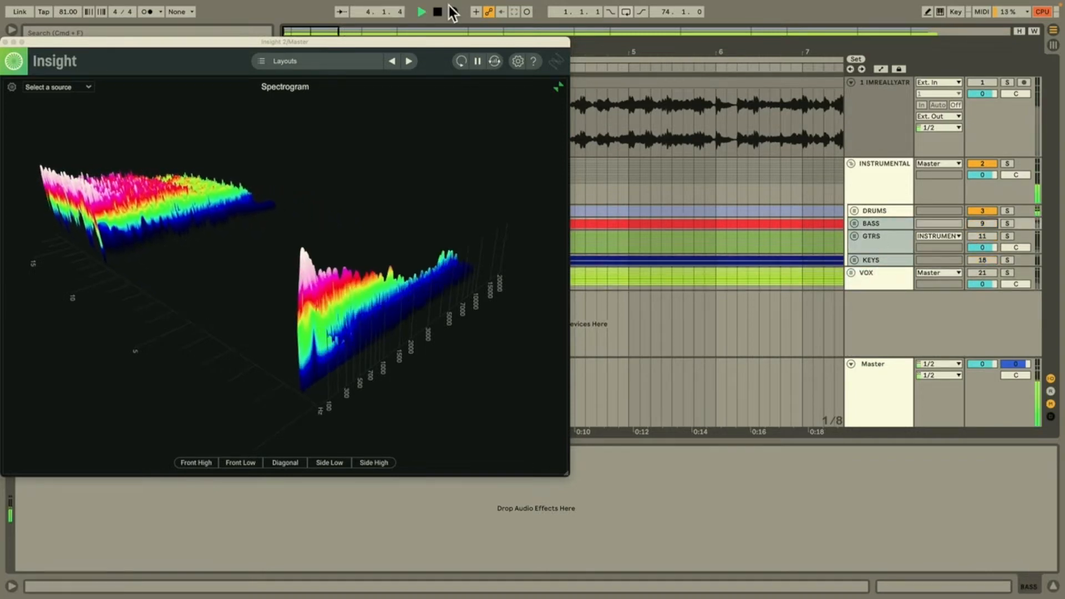
Step: Shrink the Insight window to uncover more of the arrangement, and unfold the DRUMS group
drag(566, 472, 374, 359)
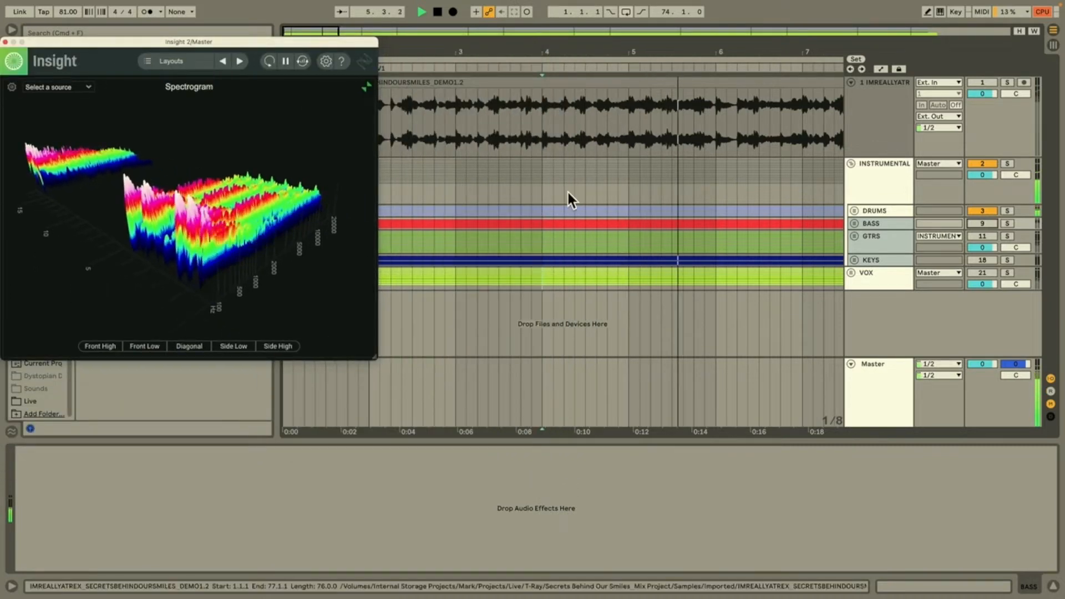
click(890, 213)
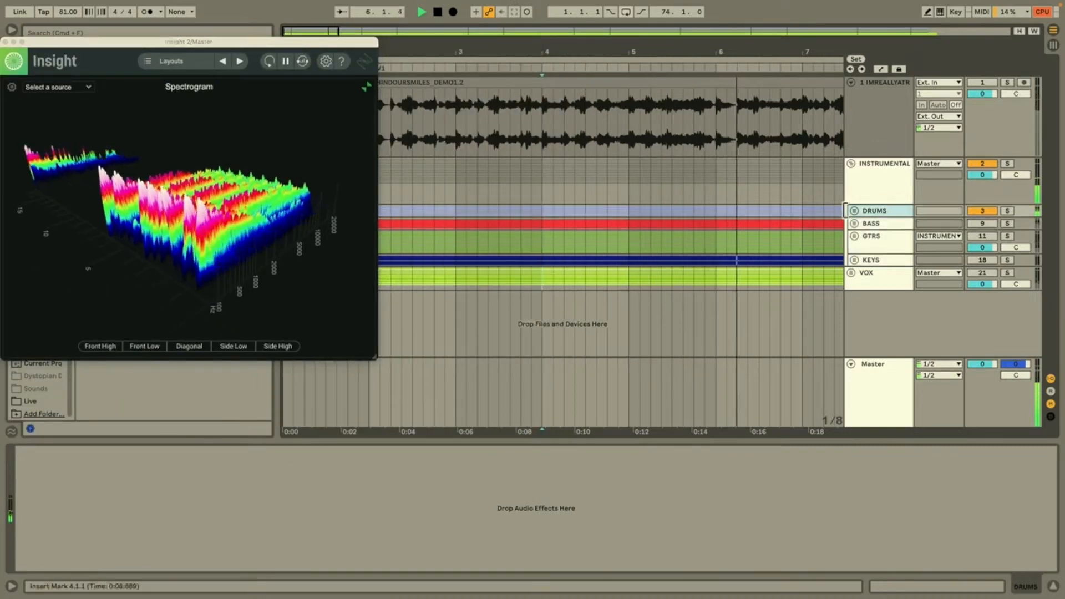
click(855, 211)
mouse_move(774, 7)
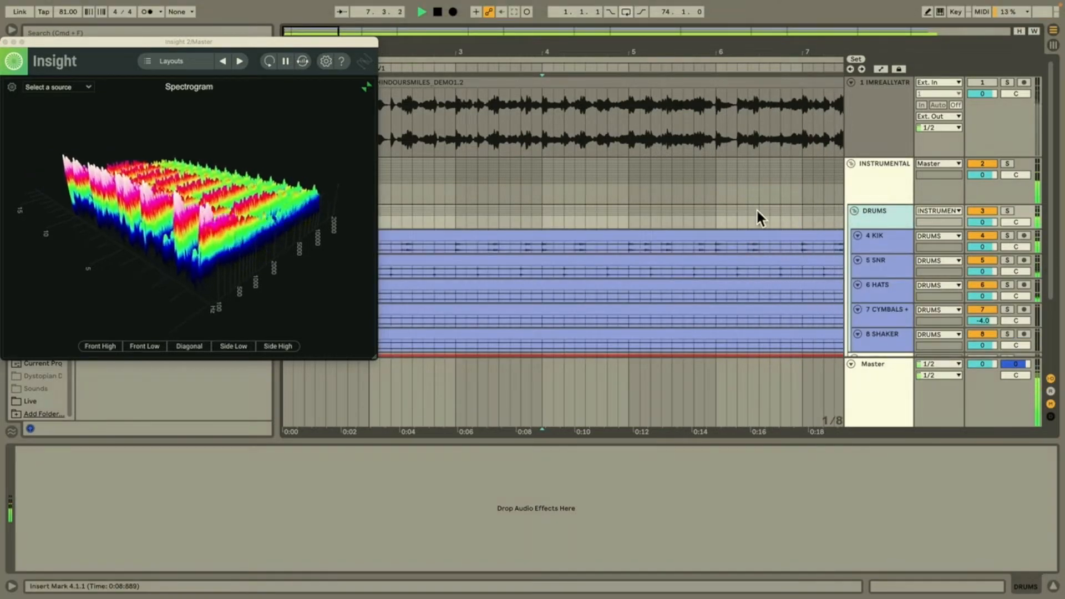
Step: Audition the KIK track briefly in solo, and move the Insight window off the browser onto the arrangement
click(881, 241)
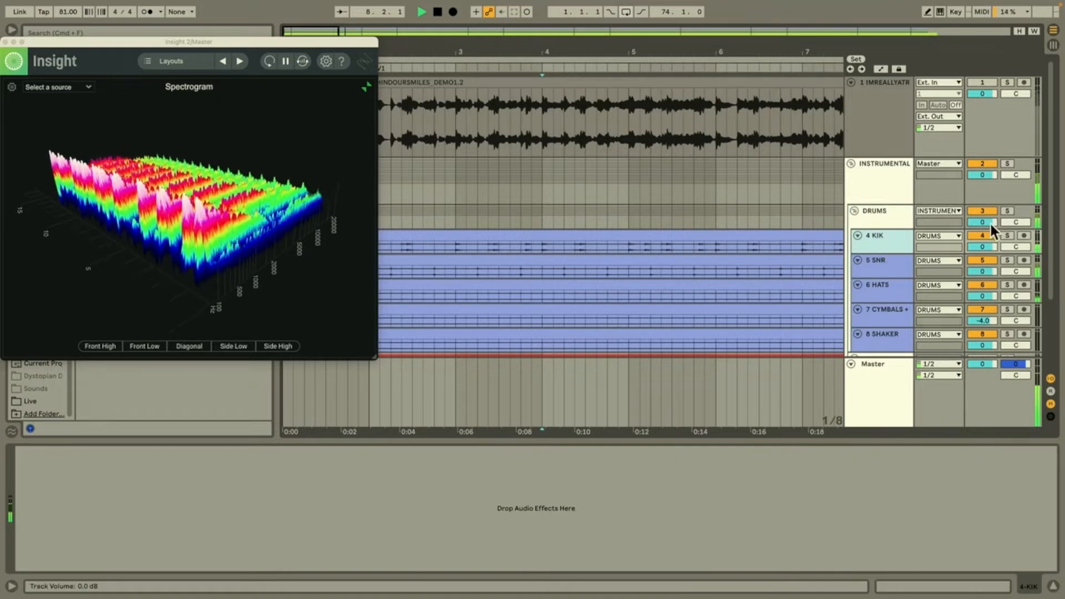
click(1009, 235)
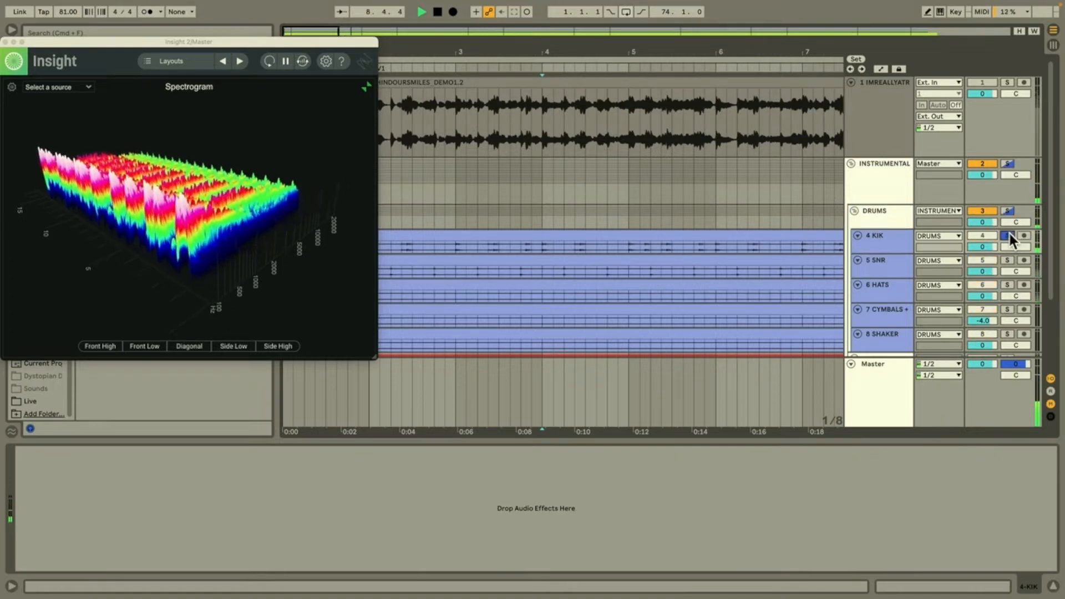
click(1008, 235)
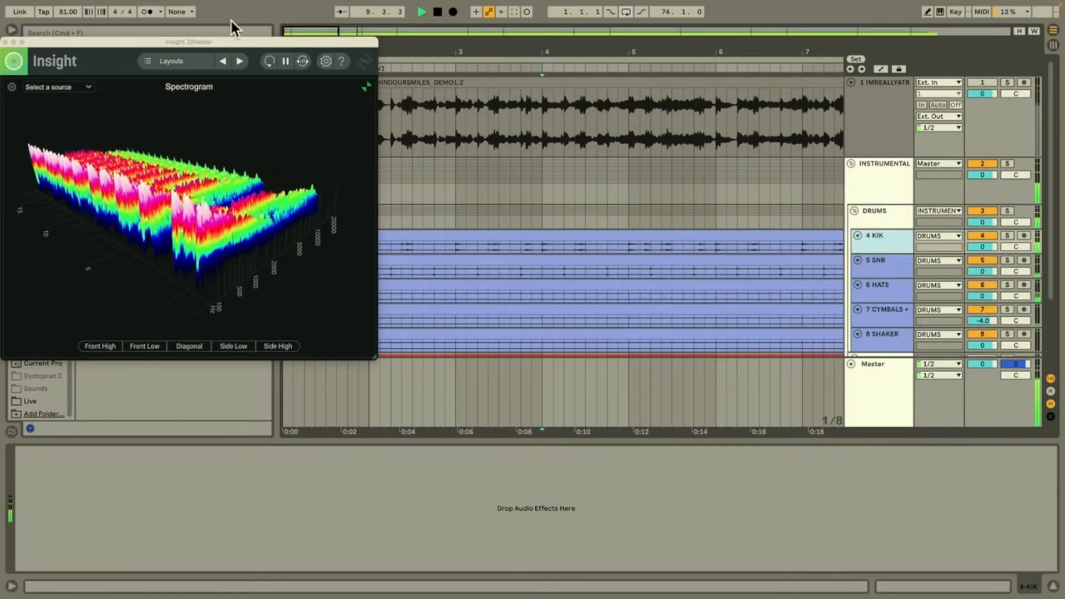
drag(237, 41, 713, 43)
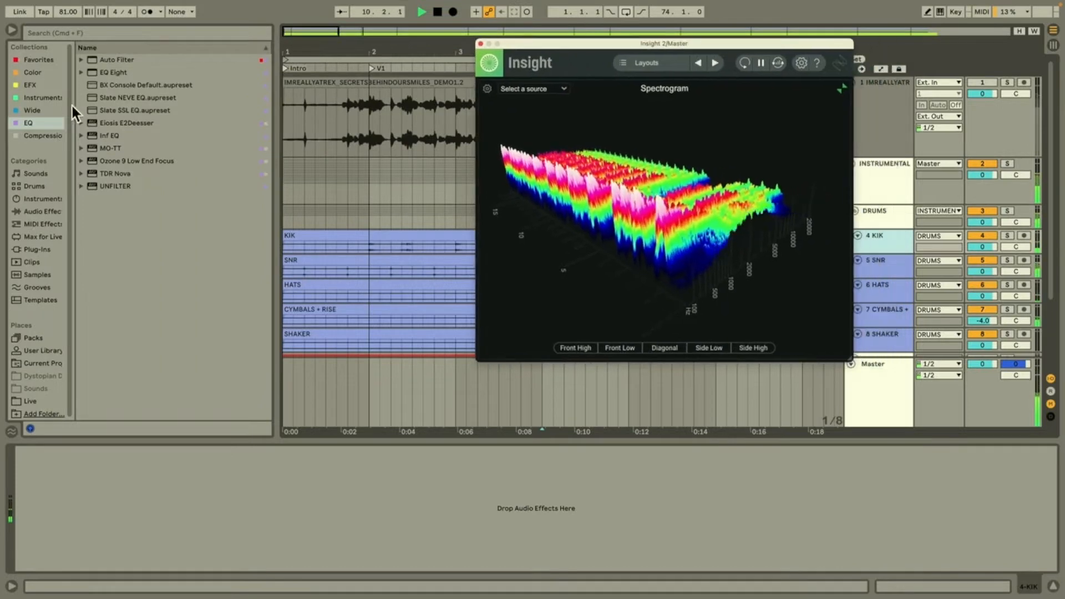
Step: Load the BX Console Default EQ preset on the KIK track and place its window and the Insight window side by side
click(119, 85)
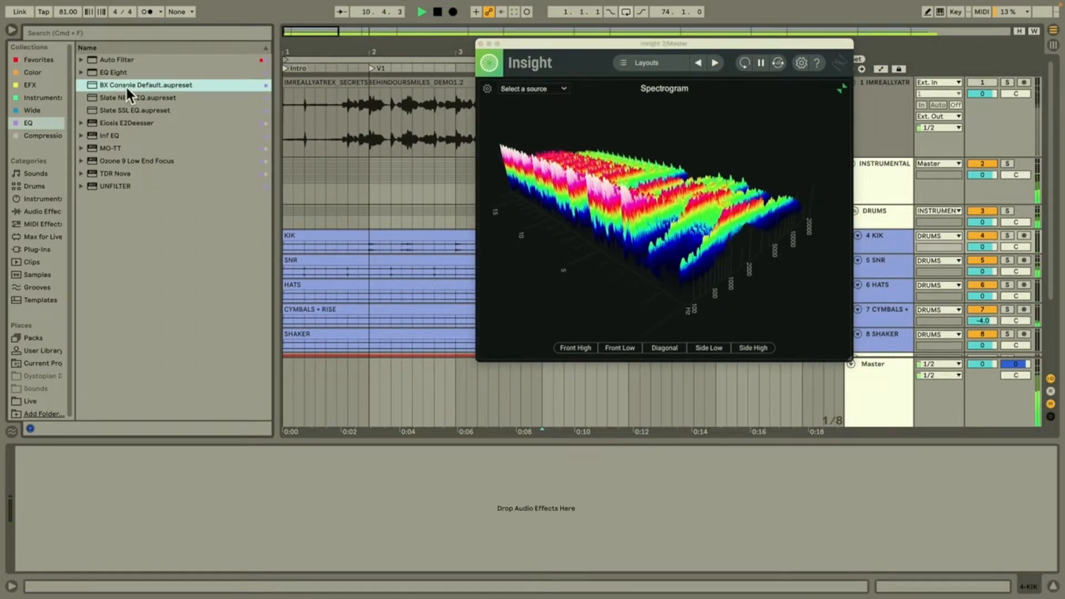
double_click(126, 85)
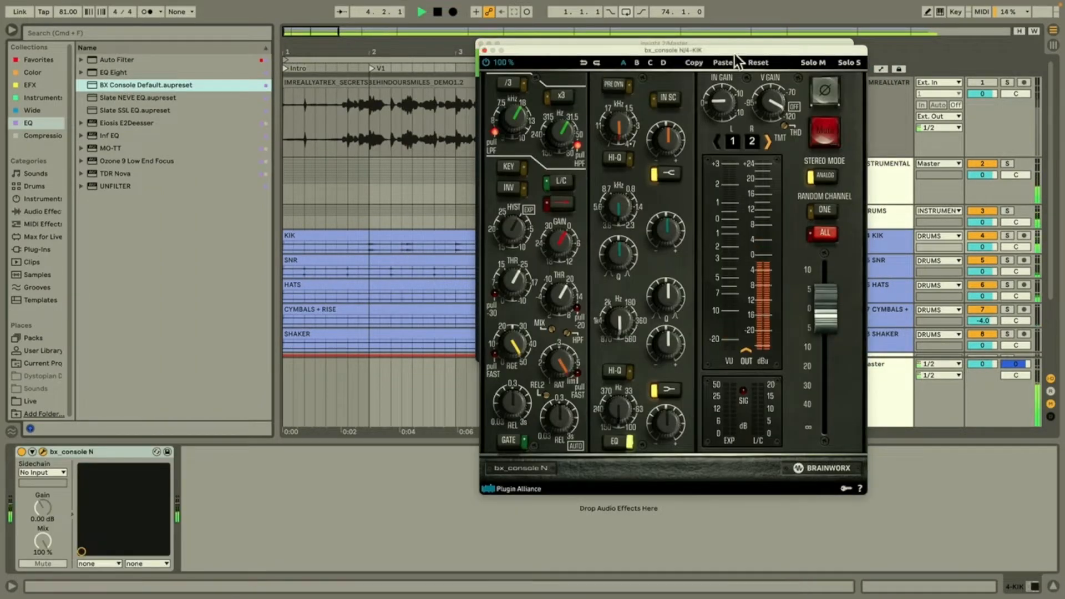
drag(735, 54, 359, 35)
drag(610, 43, 742, 40)
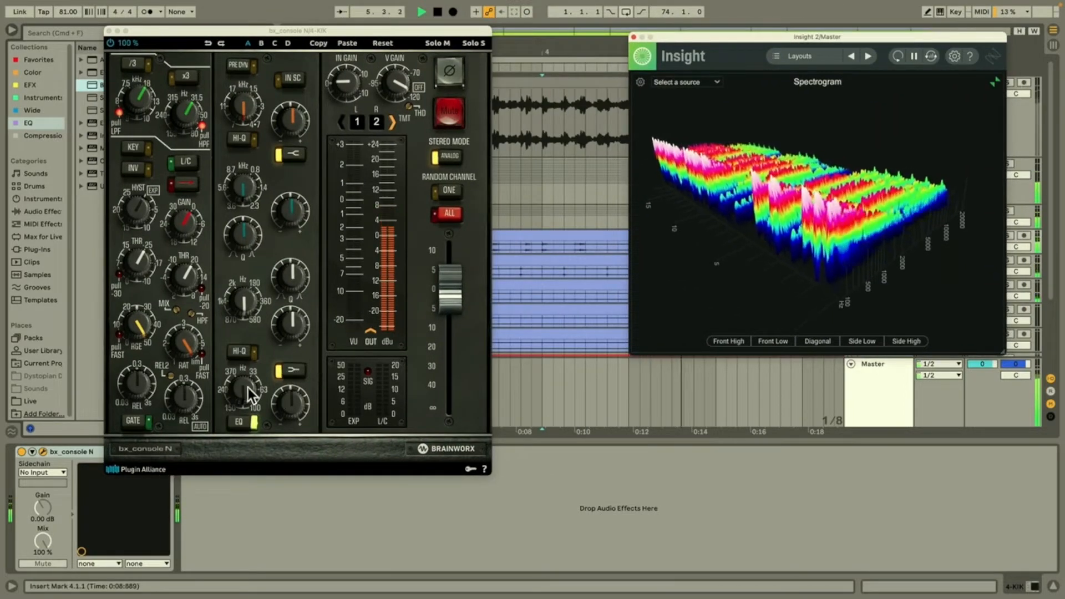
Step: Assign the kick's bx_console N a random channel and adjust its low-band EQ gain during playback
drag(248, 387, 256, 463)
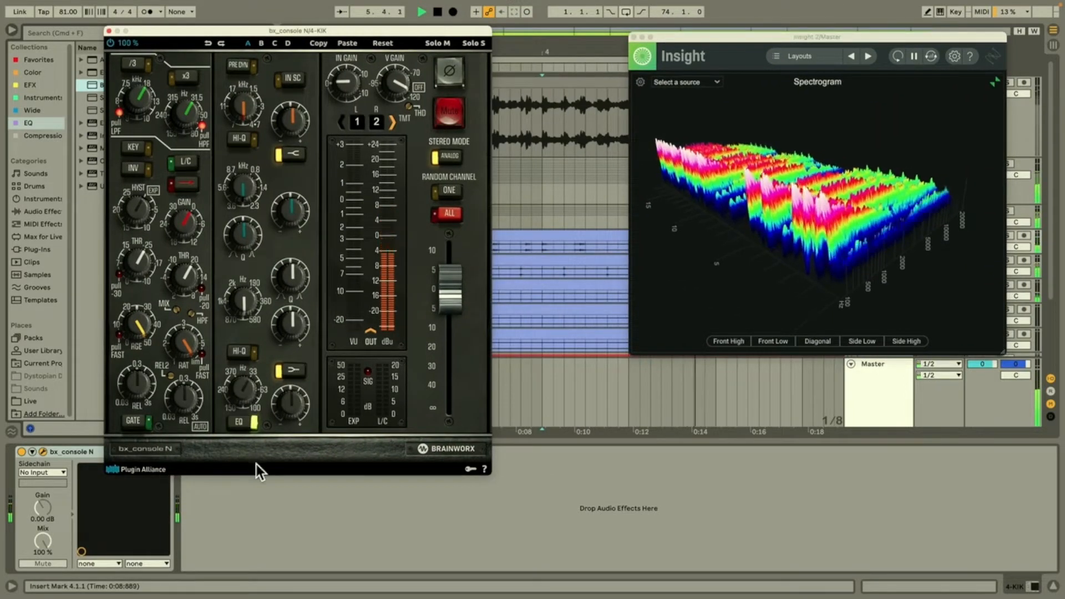
click(441, 194)
key(space)
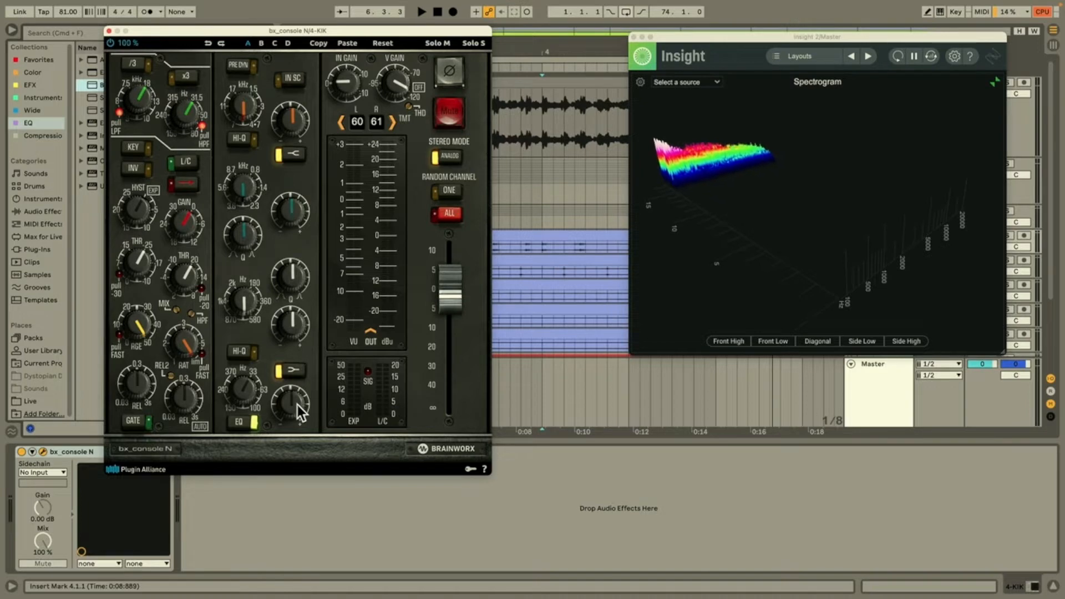
key(space)
mouse_move(294, 410)
mouse_move(294, 410)
mouse_down()
mouse_move(305, 457)
mouse_move(300, 423)
mouse_up()
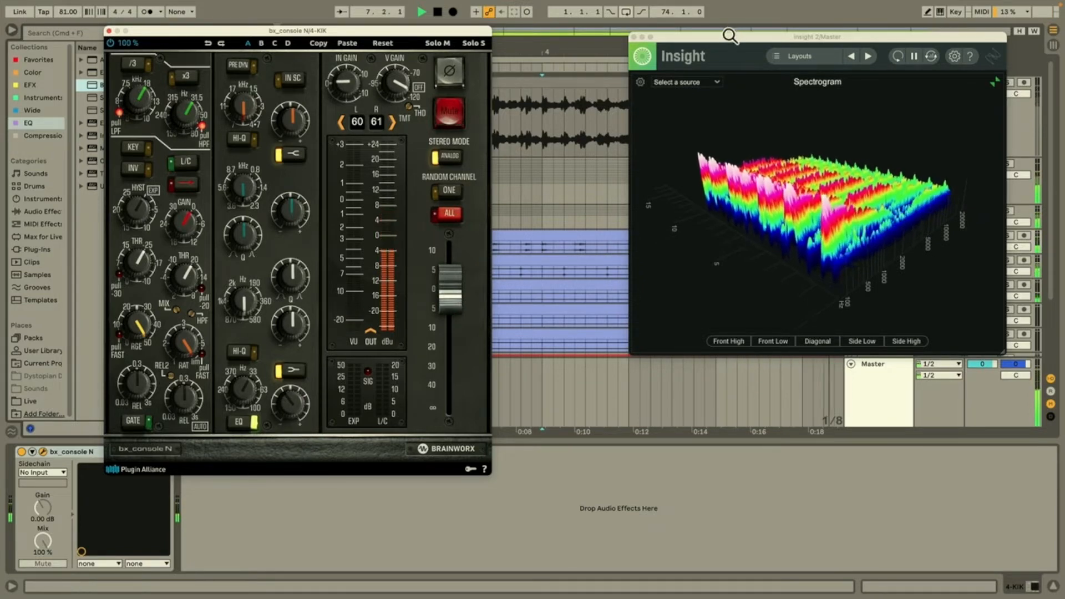
Step: Move the Insight window clear of the track headers, select the SNR track and close the kick's console window
drag(731, 37, 623, 293)
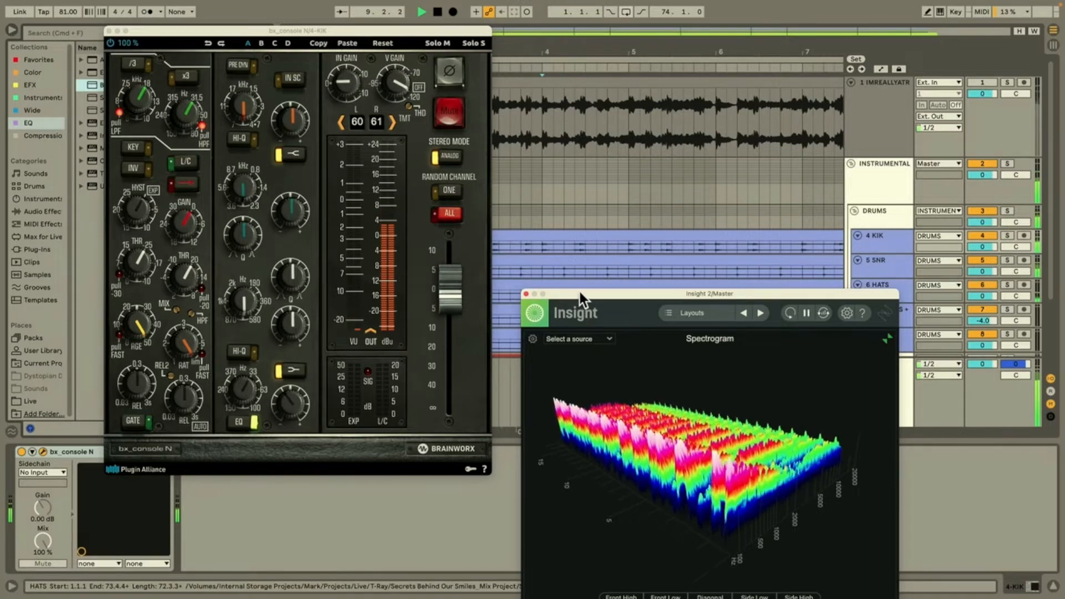
drag(580, 292, 537, 4)
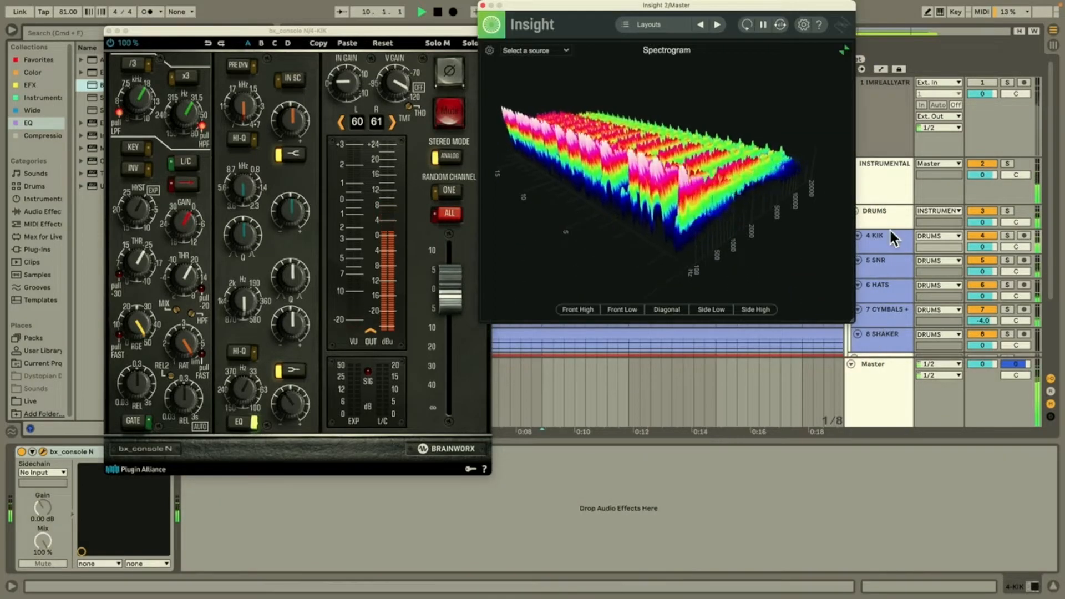
click(888, 260)
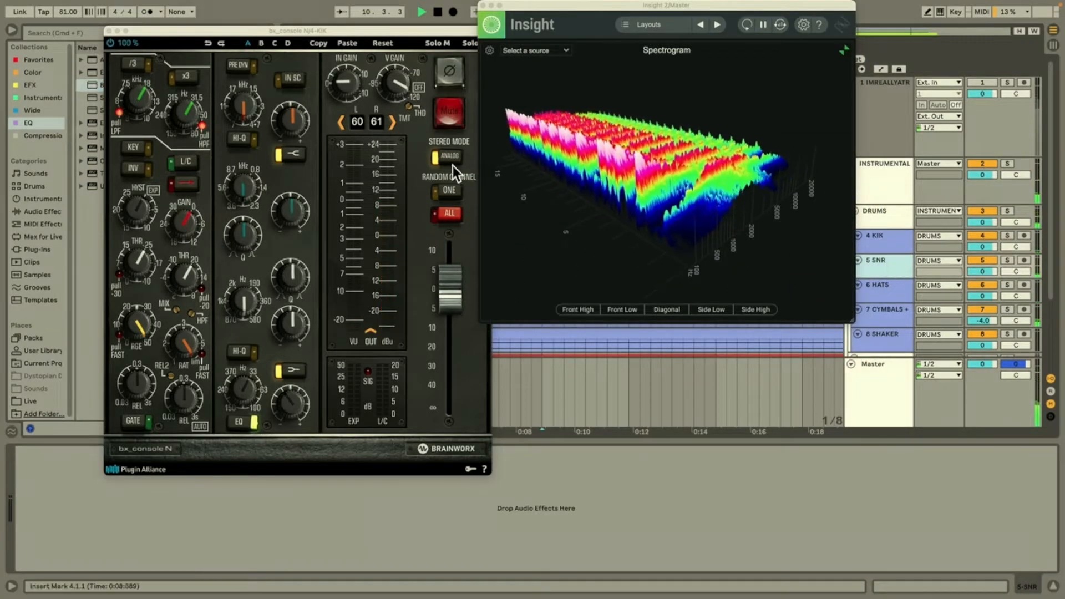
click(109, 30)
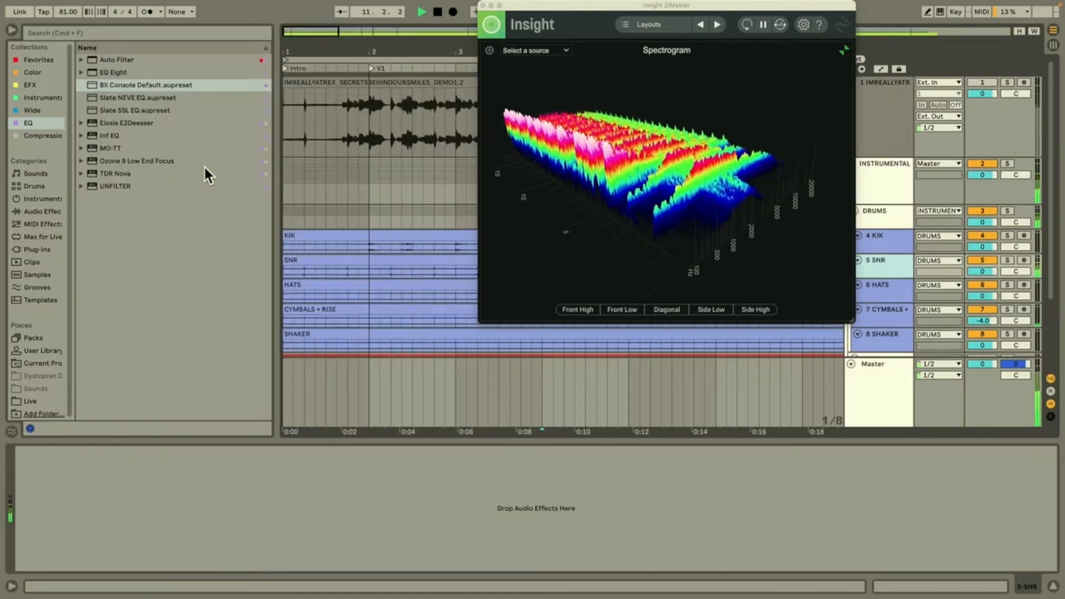
Step: Solo the SNR track, load Inf EQ on it from the EQ collection and move its window beside the Insight spectrogram
click(1009, 260)
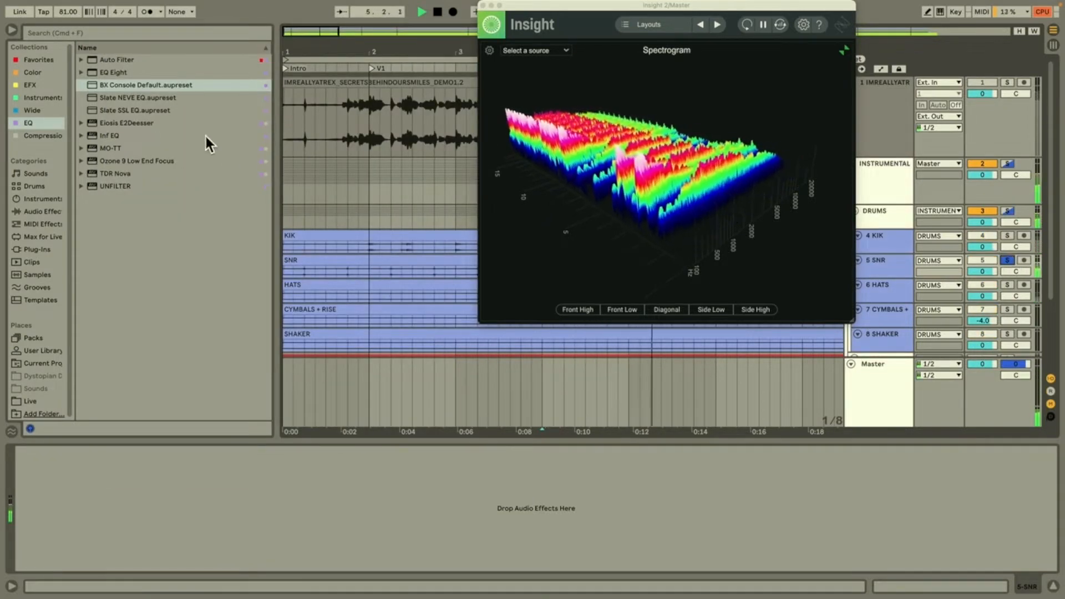
click(31, 111)
click(28, 121)
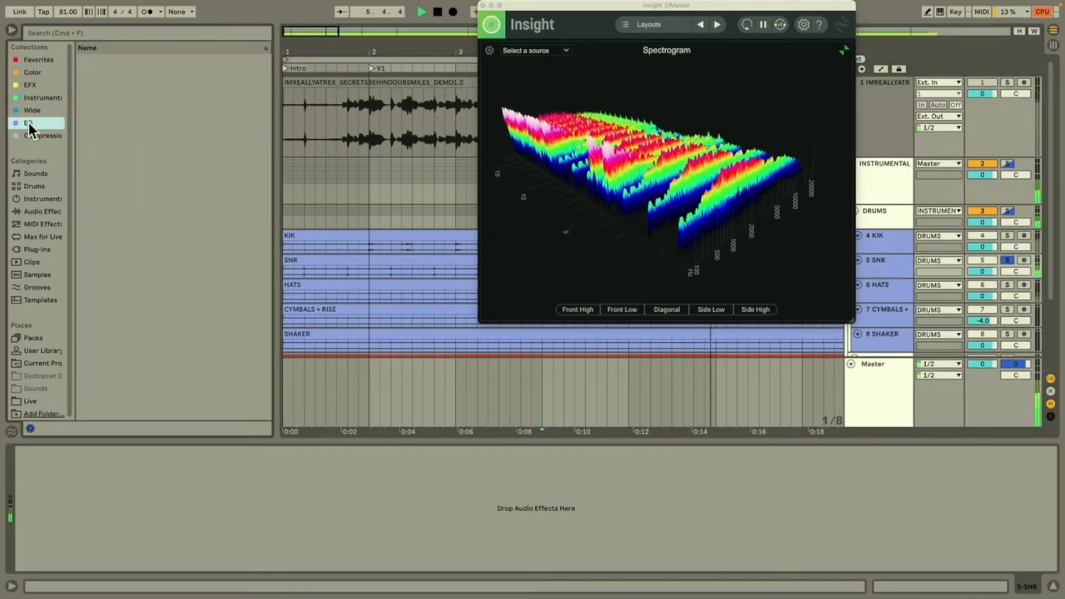
double_click(115, 137)
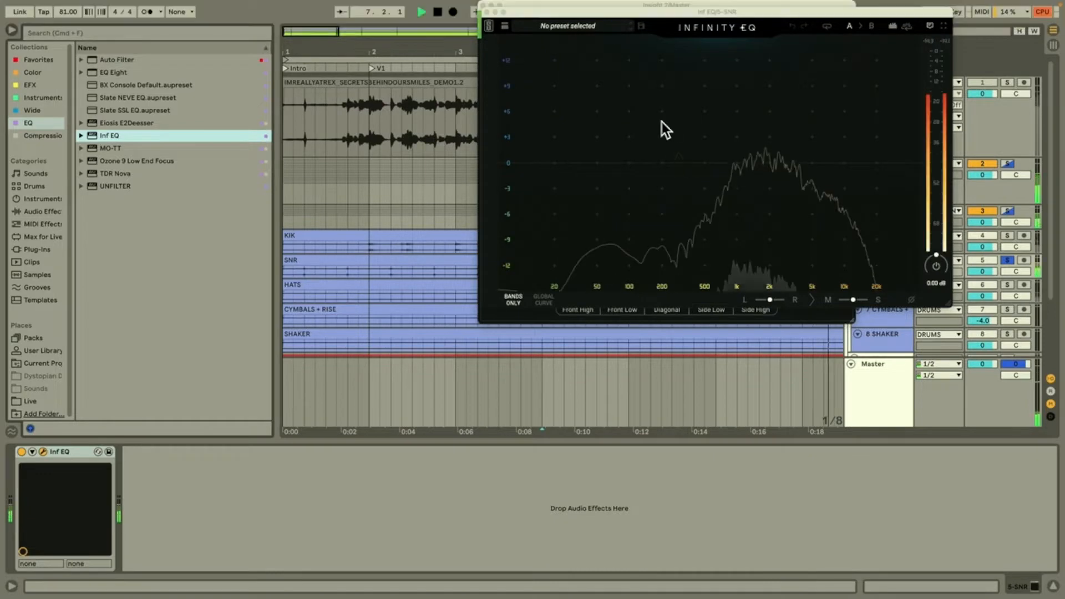
drag(665, 22, 252, 216)
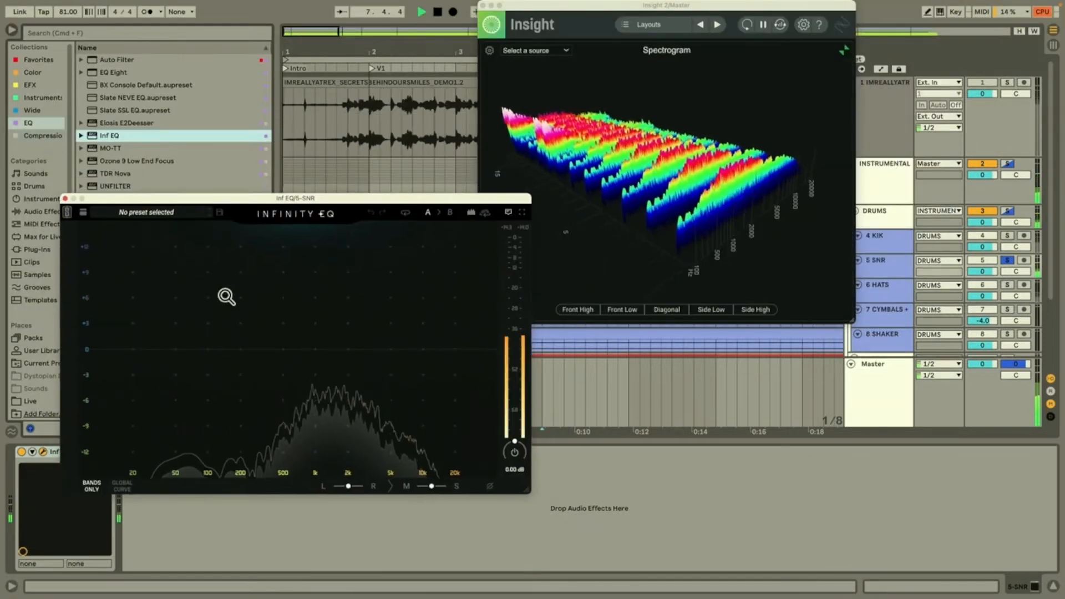
Step: Add a low-cut band at about 275 Hz in the snare's Infinity EQ, close the plugin and unsolo SNR
click(125, 358)
drag(125, 358, 255, 372)
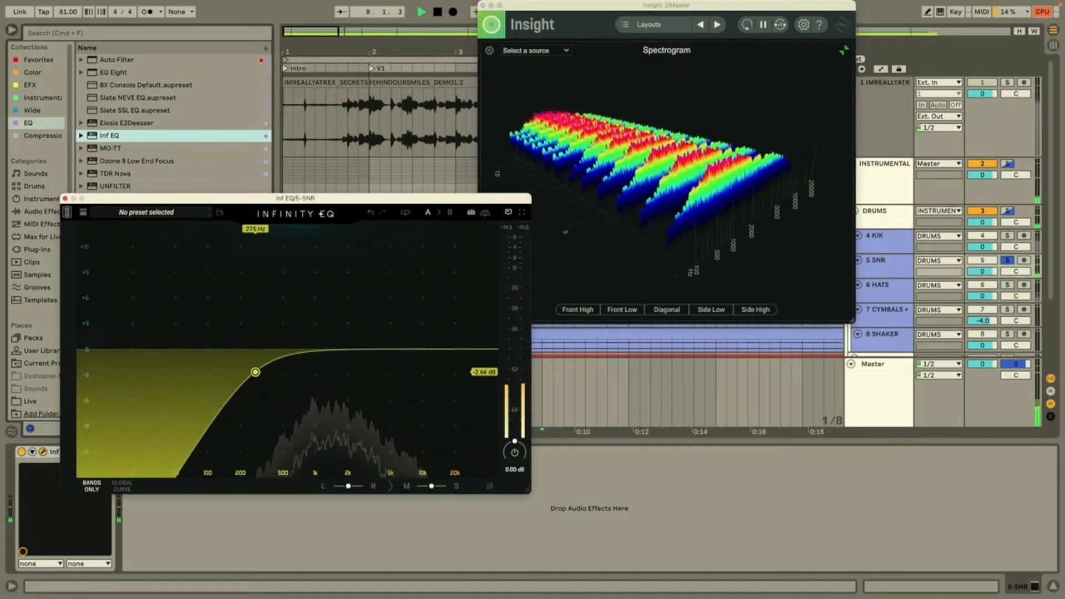
click(65, 199)
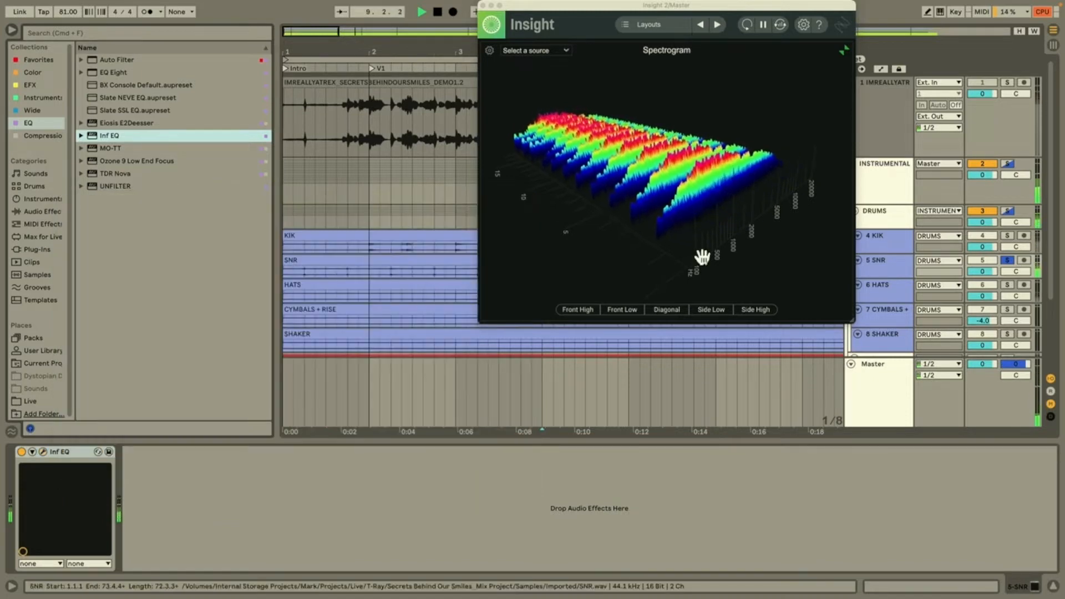
click(1008, 260)
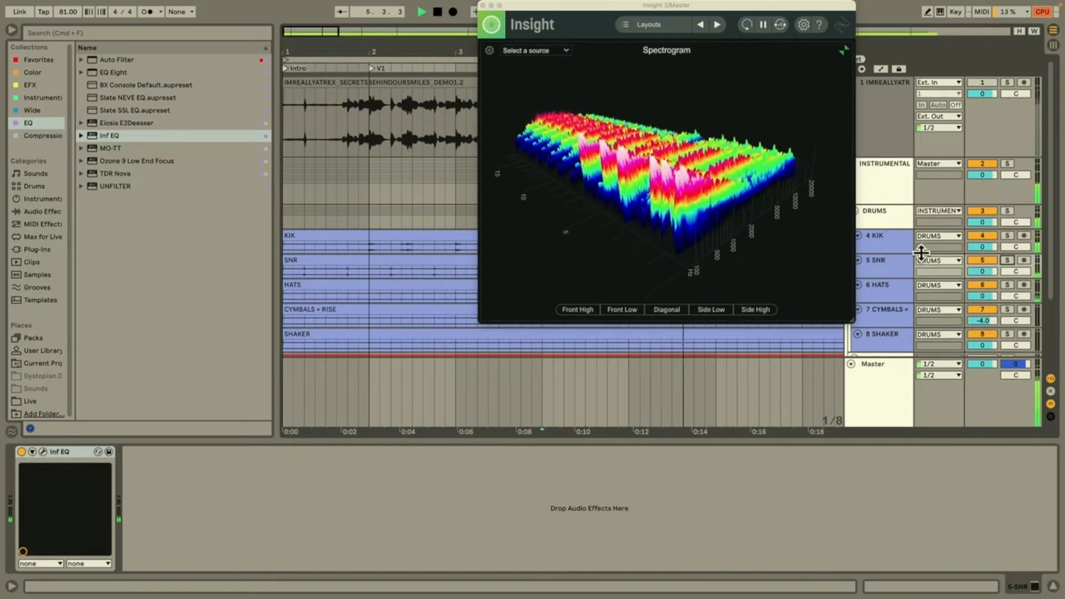
Step: Load BX Console Default on the HATS track, assign it a random channel, lower its low-band EQ gain and close it
click(908, 288)
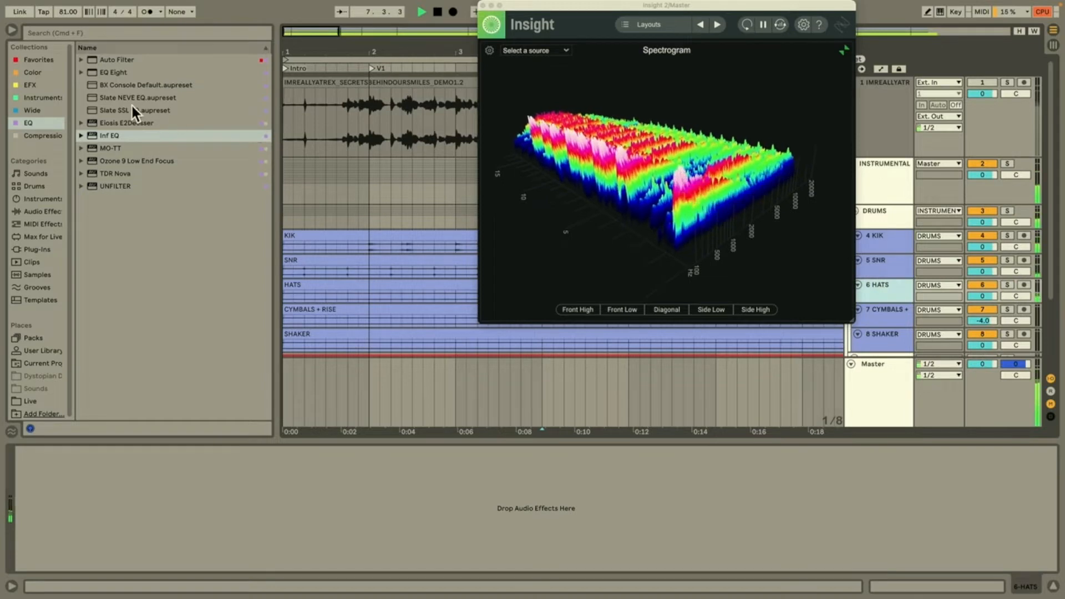
double_click(141, 85)
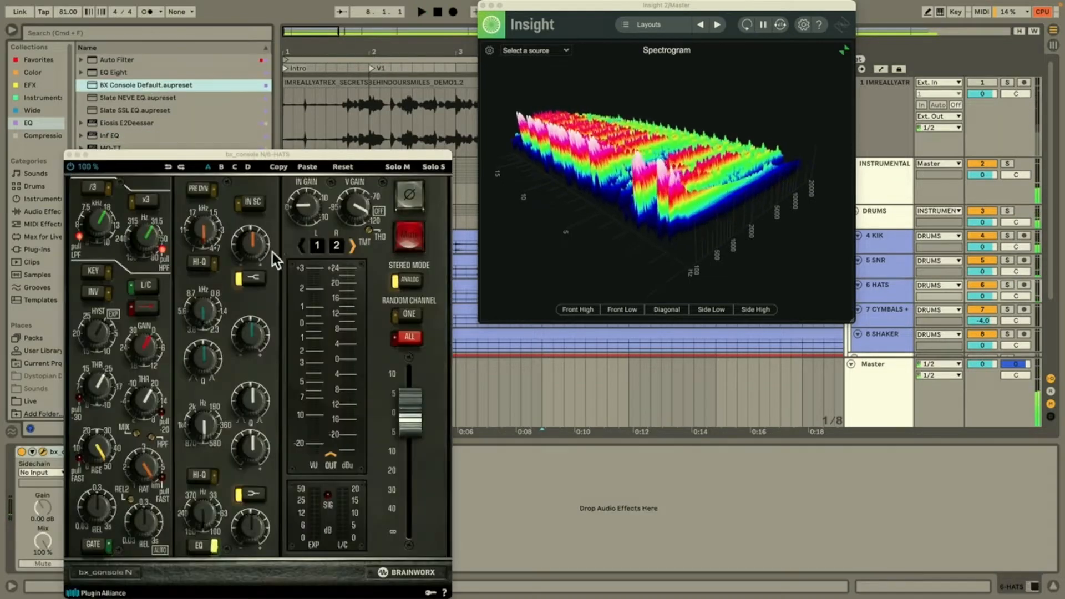
click(410, 314)
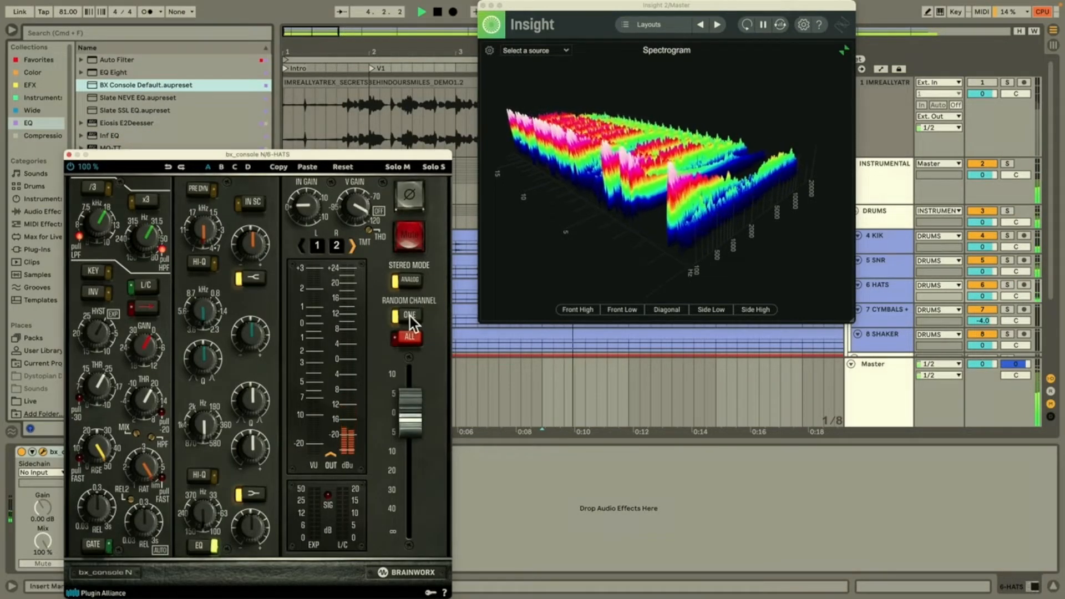
drag(254, 523, 254, 540)
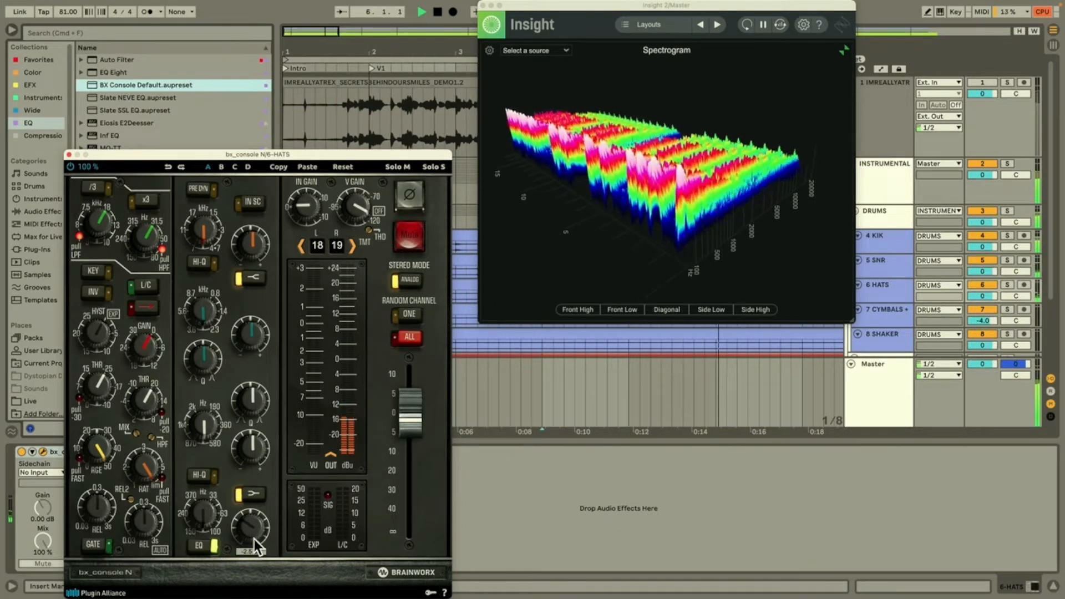
click(68, 156)
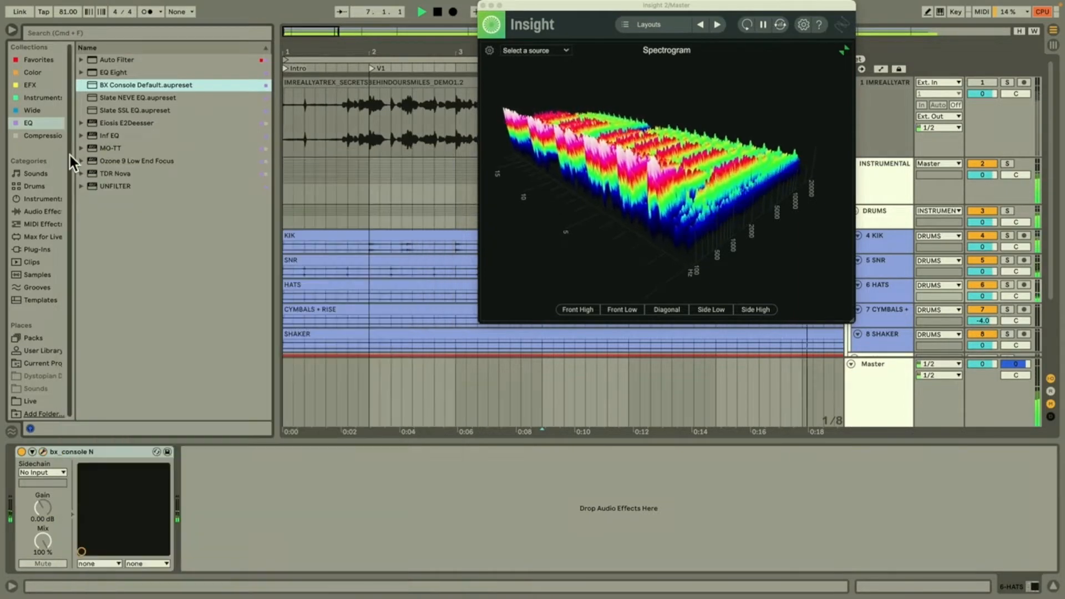
Step: Move the Insight window away from the tracks and zoom the arrangement out to show the whole song
click(888, 314)
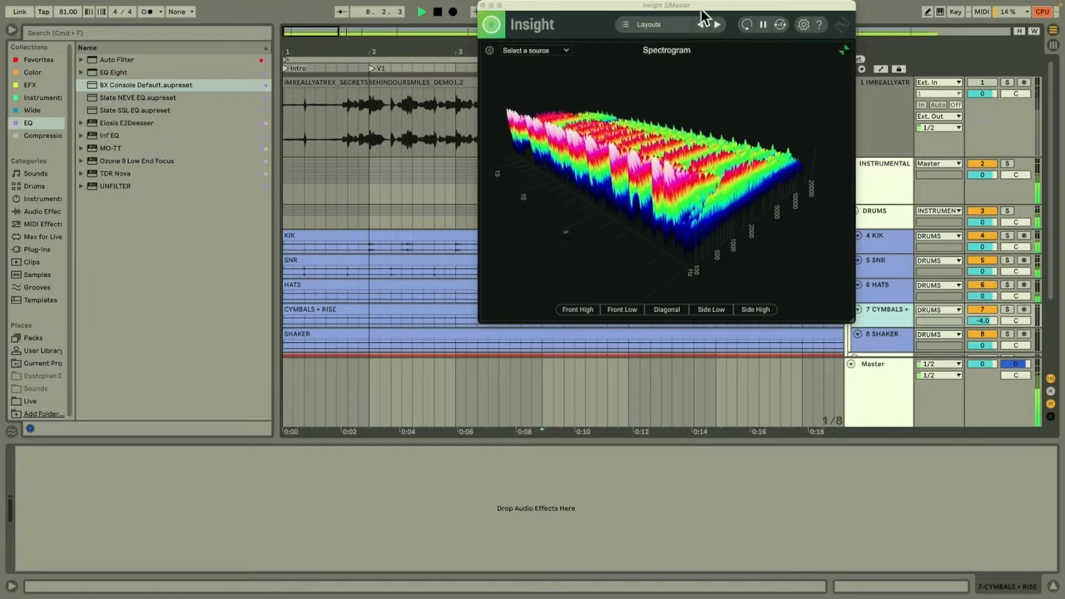
drag(703, 10, 291, 24)
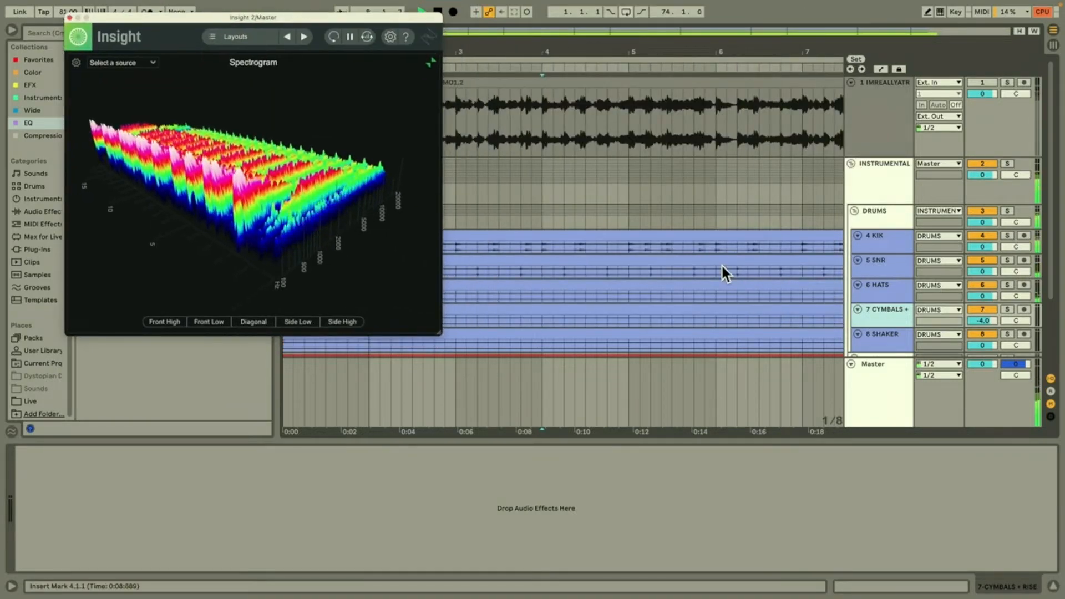
click(713, 290)
key(minus)
key(minus)
key(minus)
key(minus)
key(minus)
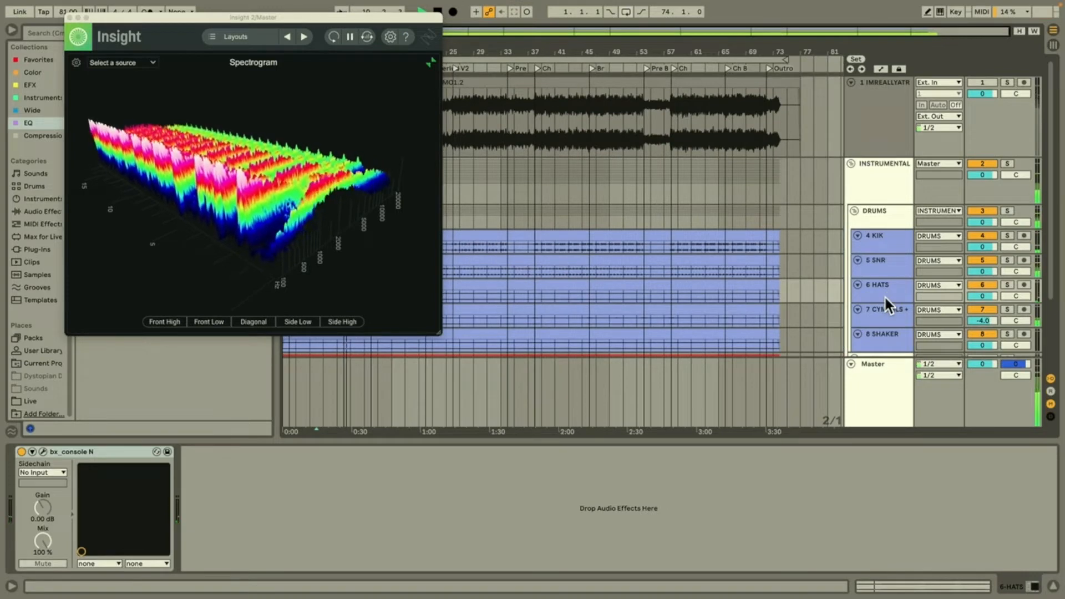
Step: Enlarge the HATS, CYMBALS + RISE and SHAKER tracks to show their waveforms
drag(885, 303, 888, 383)
scroll(887, 328, down, 5)
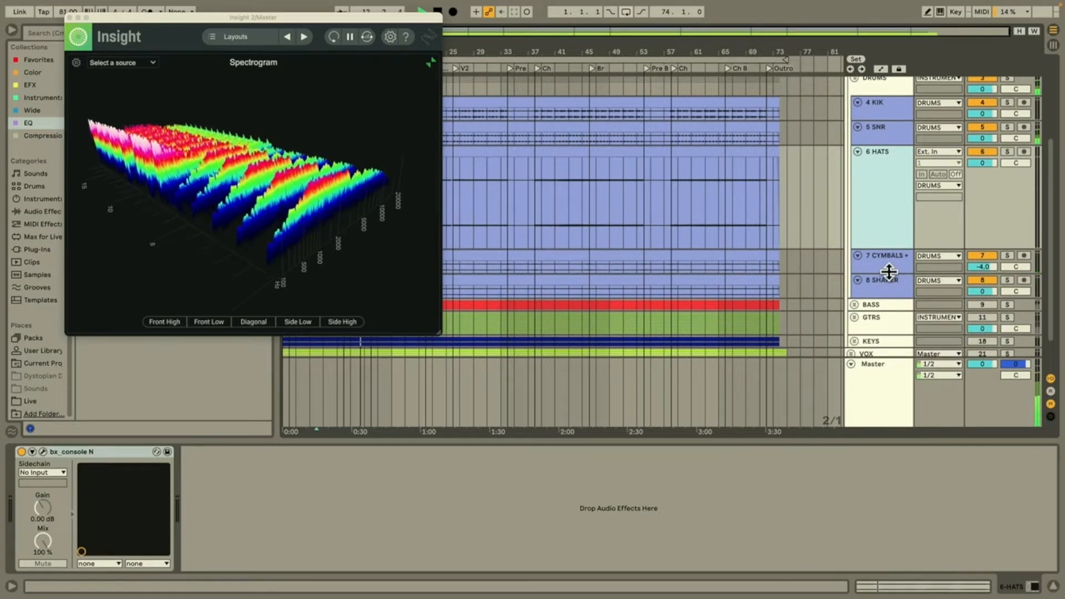
drag(889, 272, 884, 350)
scroll(889, 316, down, 3)
scroll(729, 280, down, 3)
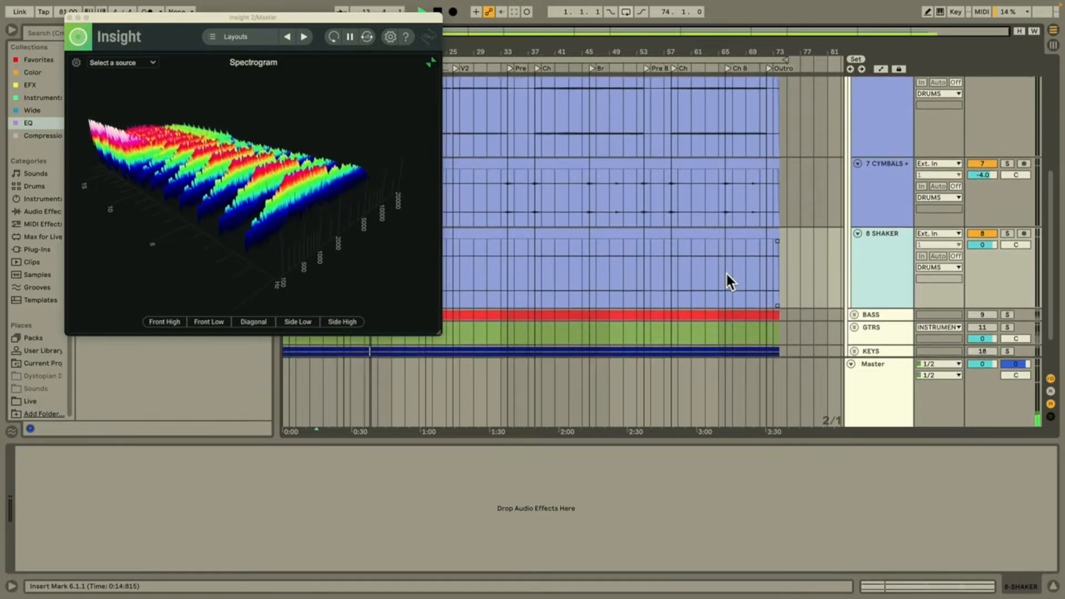
Step: Play from bar 39 in the chorus with the SHAKER track selected, and move the Insight window off the browser
click(541, 288)
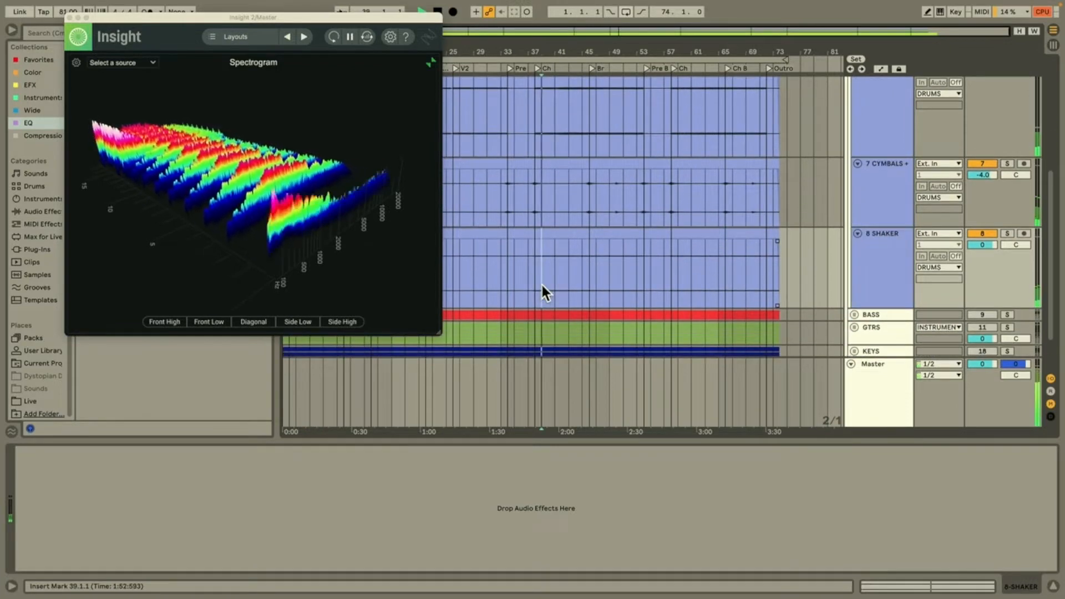
click(894, 271)
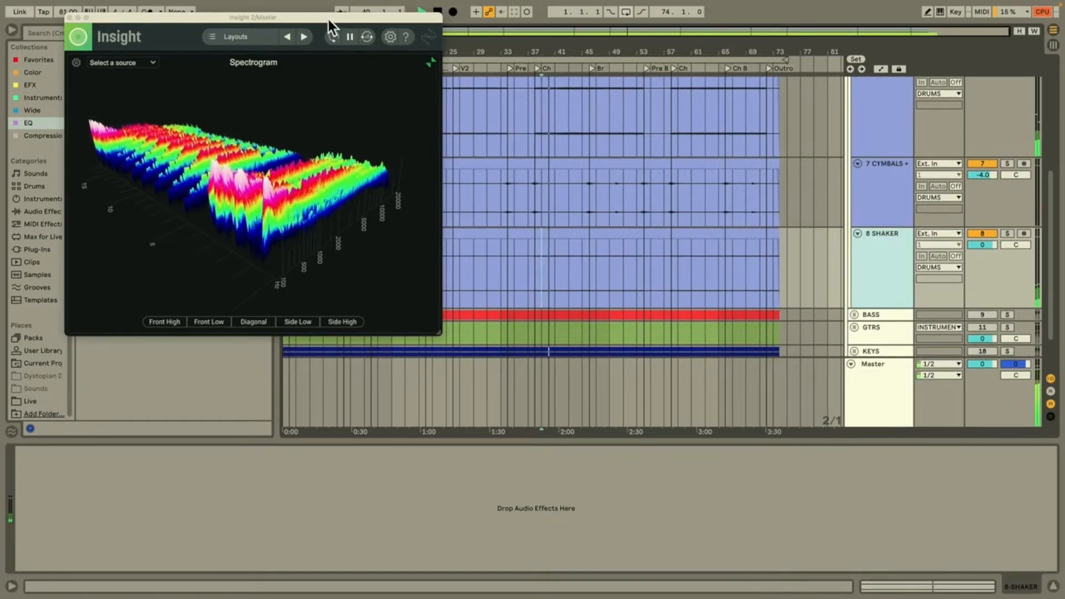
drag(329, 21, 601, 234)
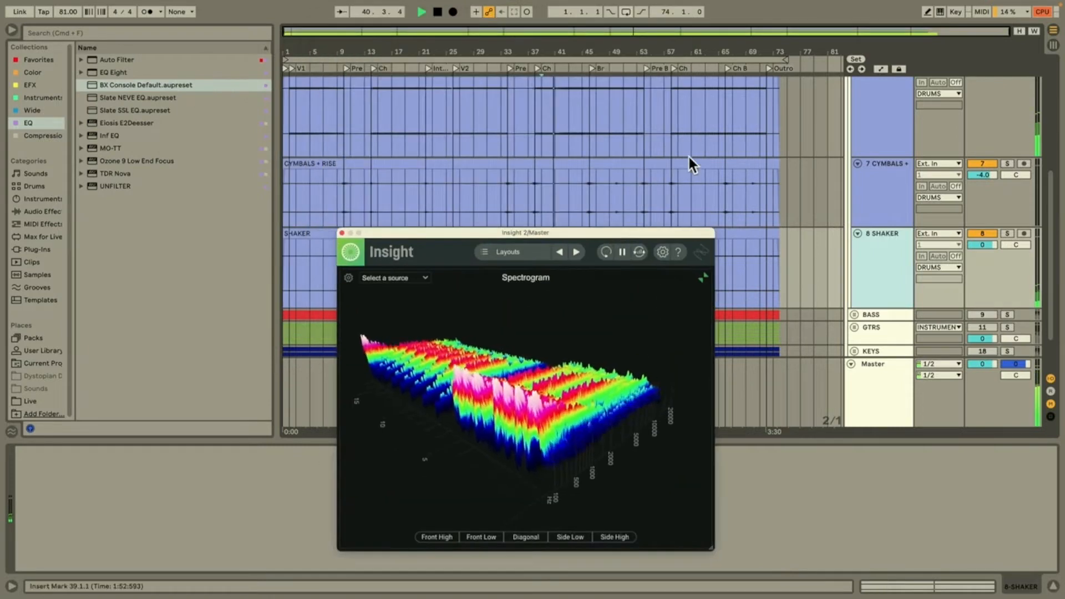
Step: Enlarge the SNR track to show its waveform in detail
scroll(688, 154, up, 5)
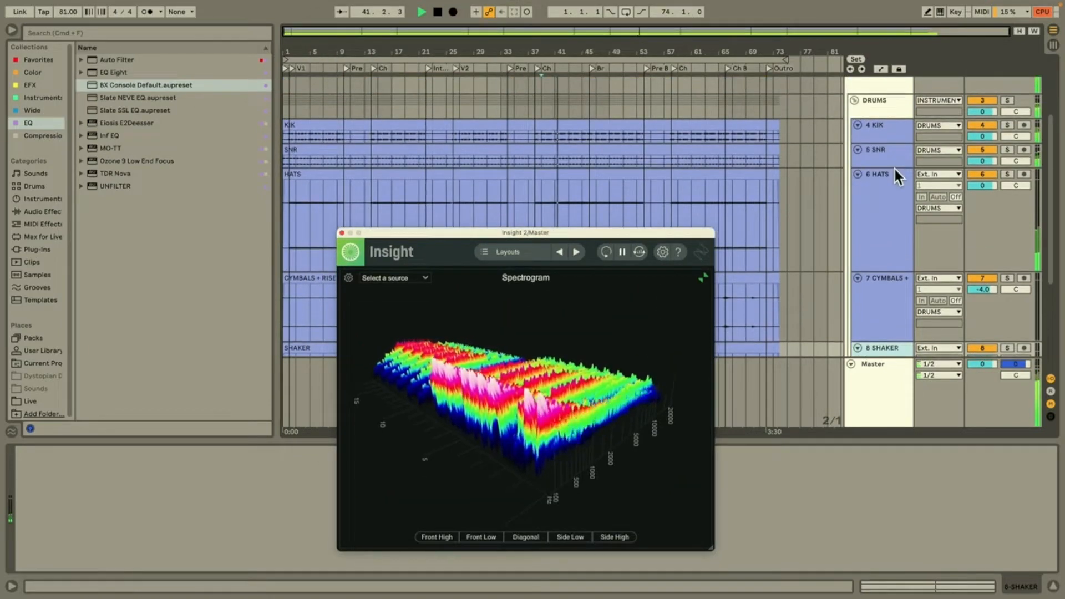
click(894, 167)
drag(894, 169, 904, 329)
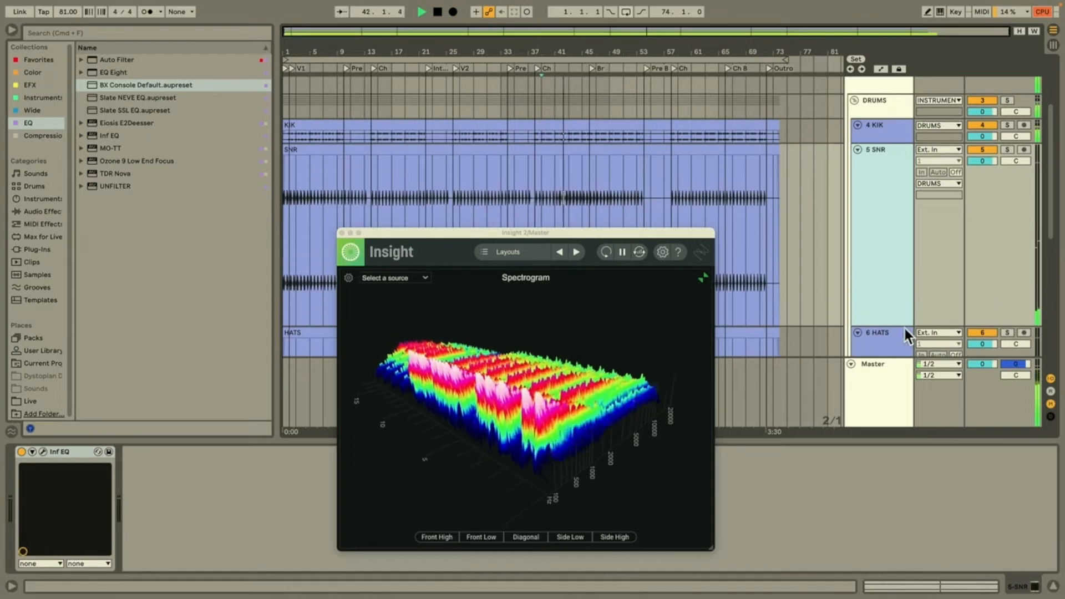
Step: Solo the SNR track, move the Insight window off its waveform and audition the snare from bars 39 and 29
click(1007, 150)
drag(535, 236, 557, 283)
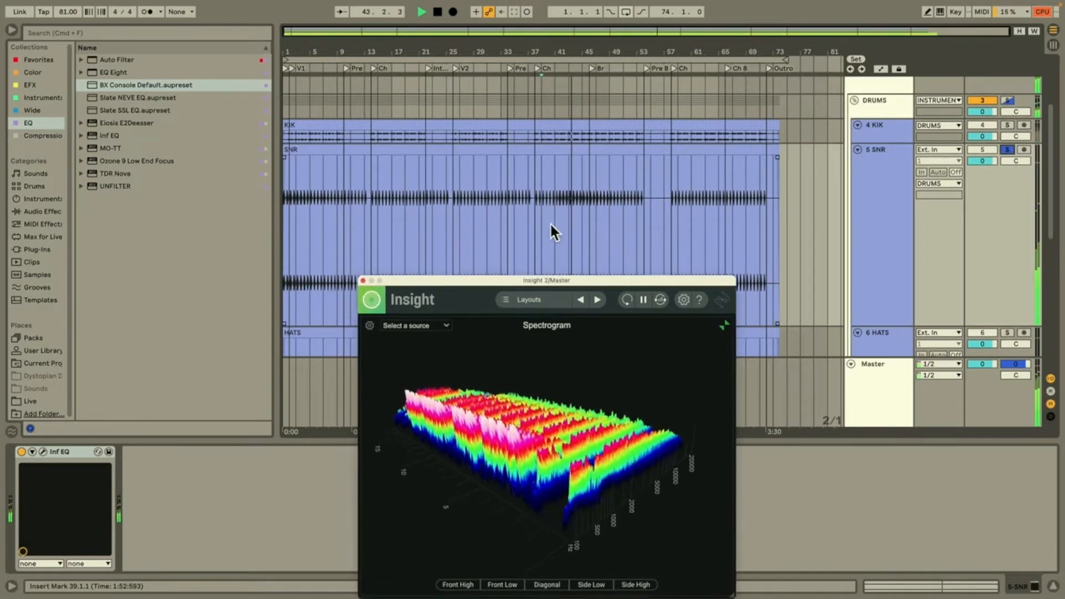
click(545, 218)
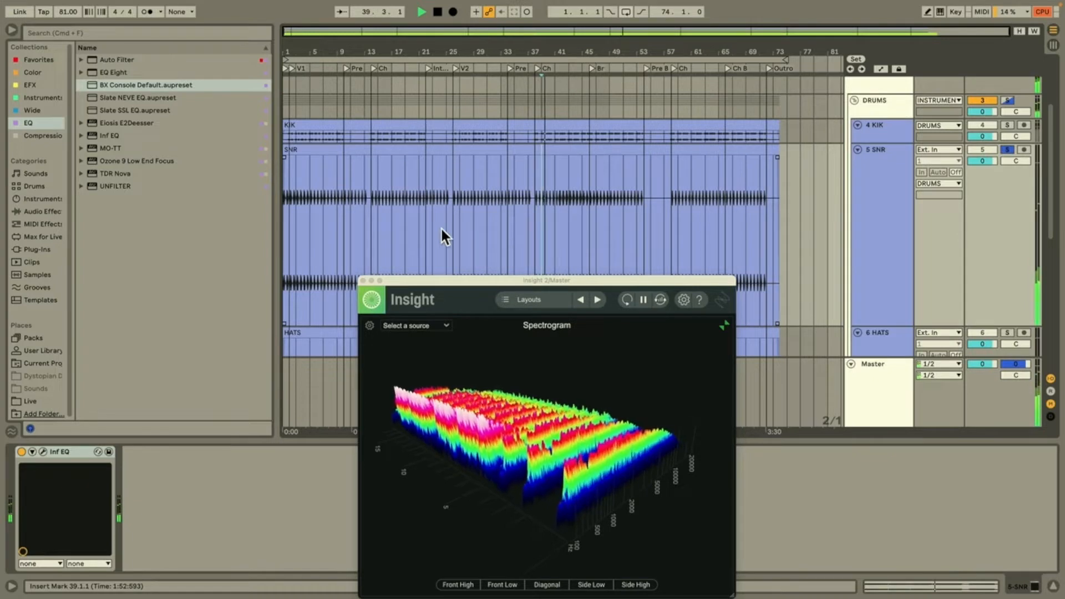
click(470, 225)
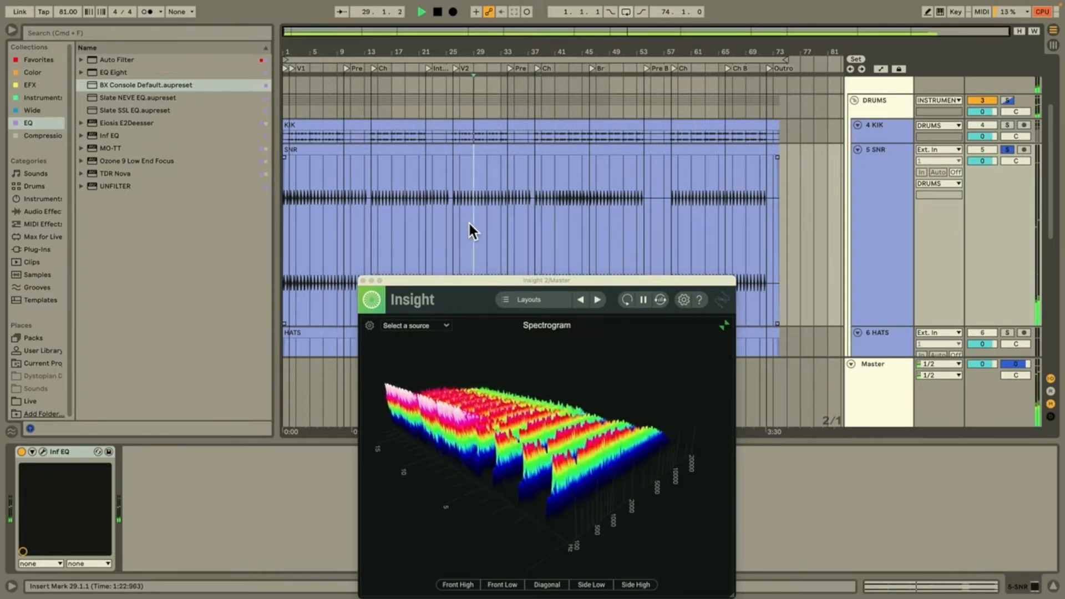
Step: Move the Insight window to clear the SNR waveform and play the soloed snare from bar 5
drag(489, 281, 762, 106)
click(315, 223)
scroll(308, 226, up, 2)
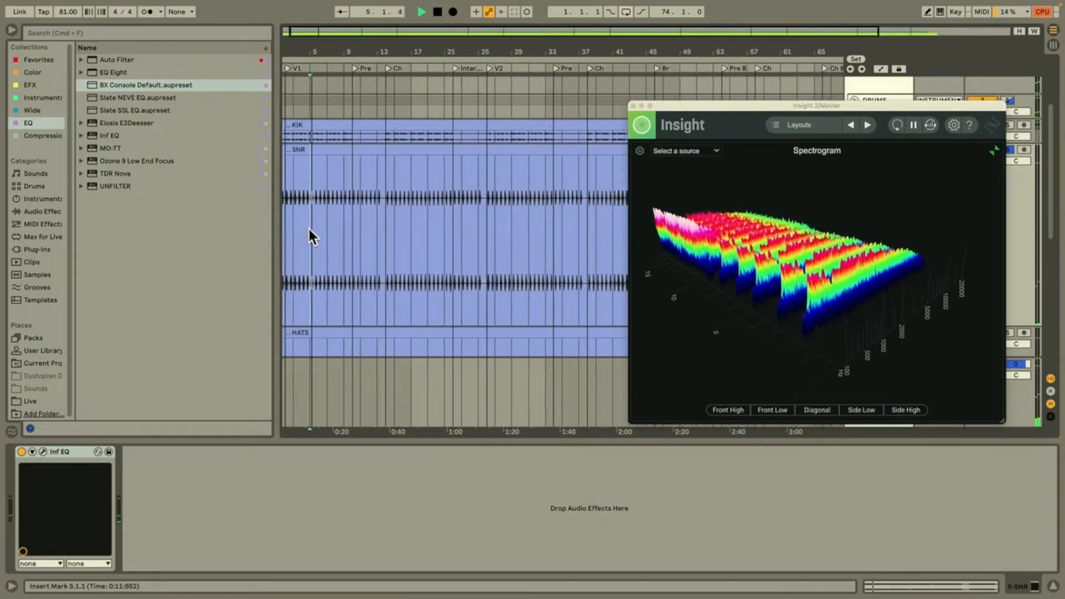
scroll(308, 226, up, 5)
scroll(308, 227, left, 3)
scroll(308, 226, down, 5)
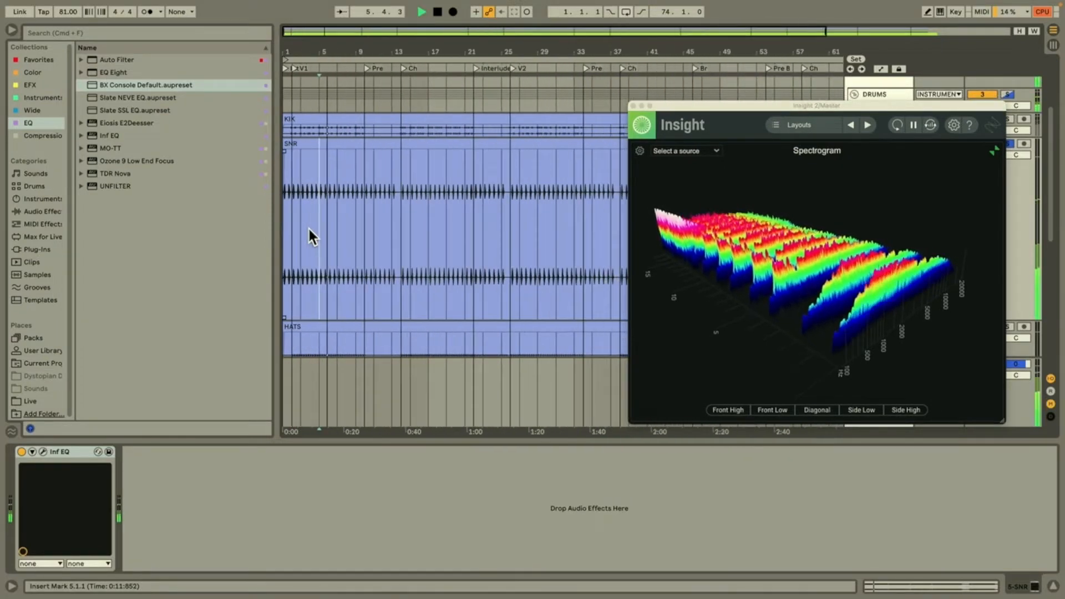
Step: Audition the snare from bar 10 and again from just before bar 8, leading up to the pre-chorus
click(364, 231)
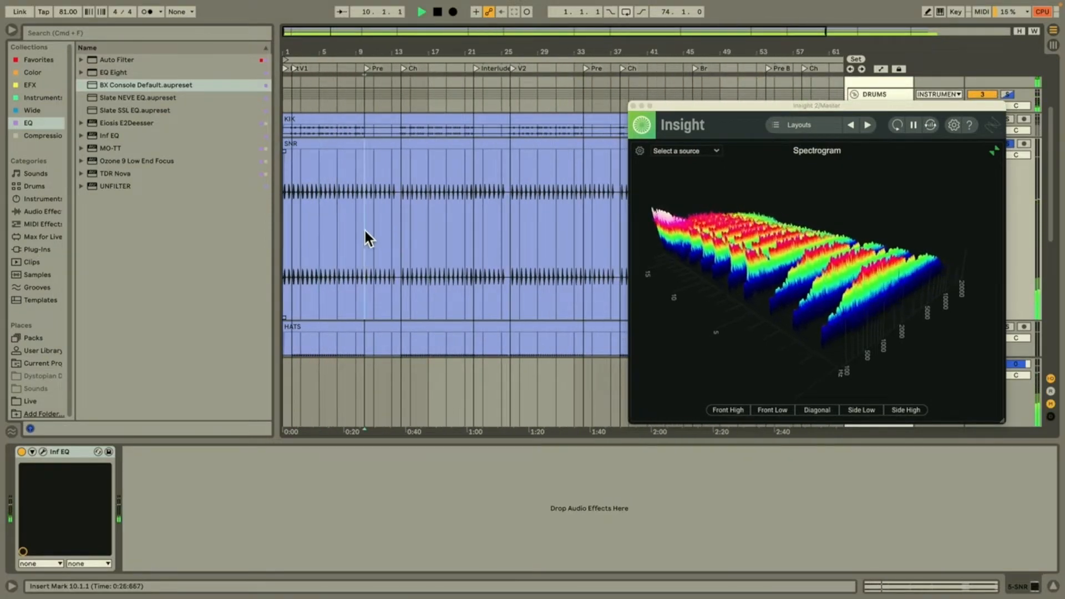
scroll(386, 239, up, 4)
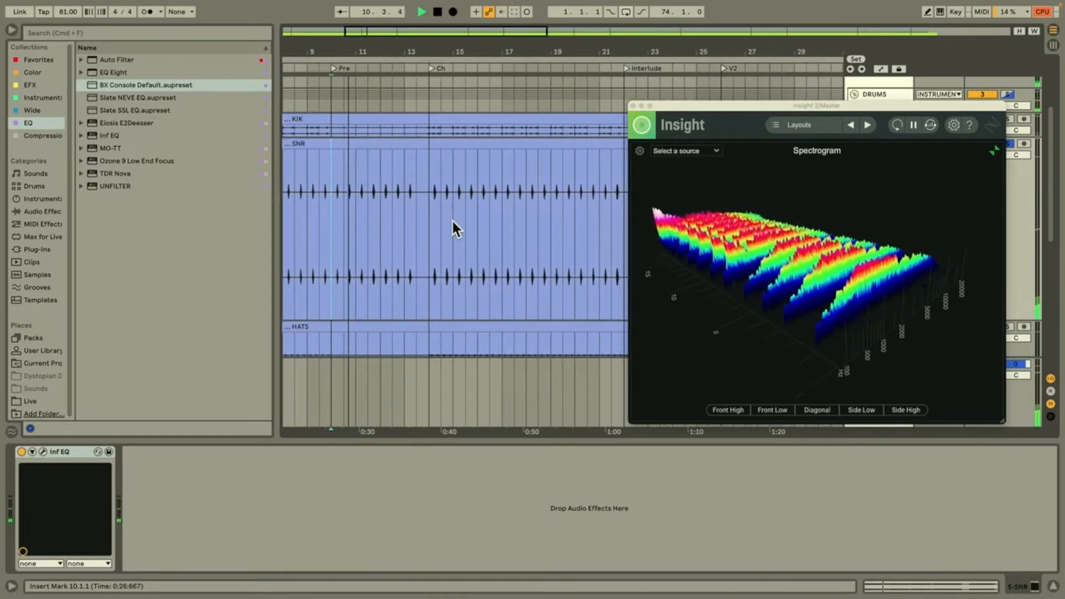
scroll(350, 229, up, 4)
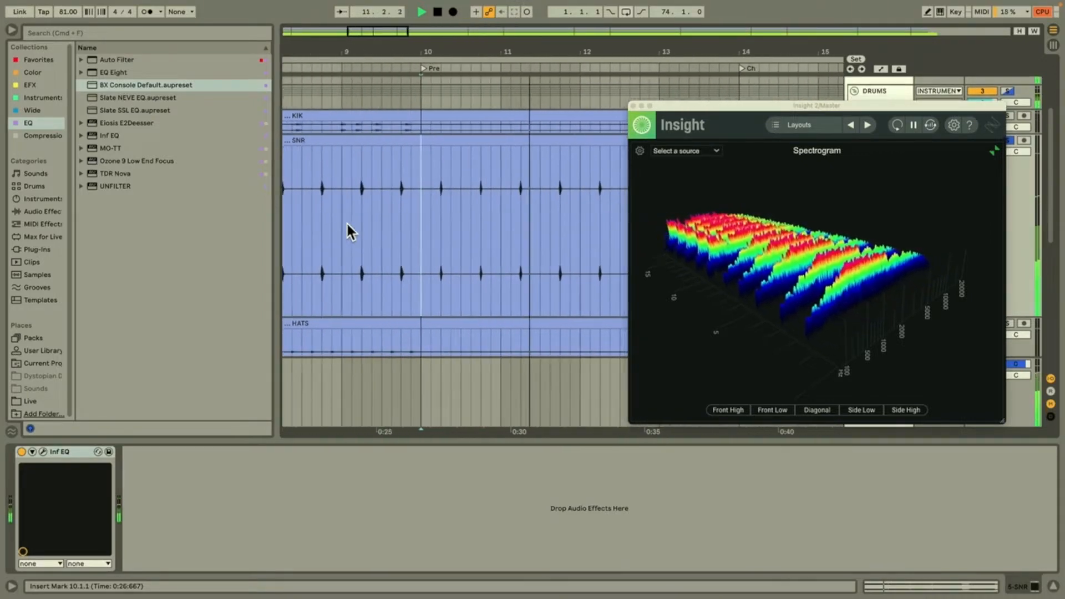
scroll(349, 225, left, 3)
click(396, 227)
key(space)
key(space)
scroll(468, 241, down, 3)
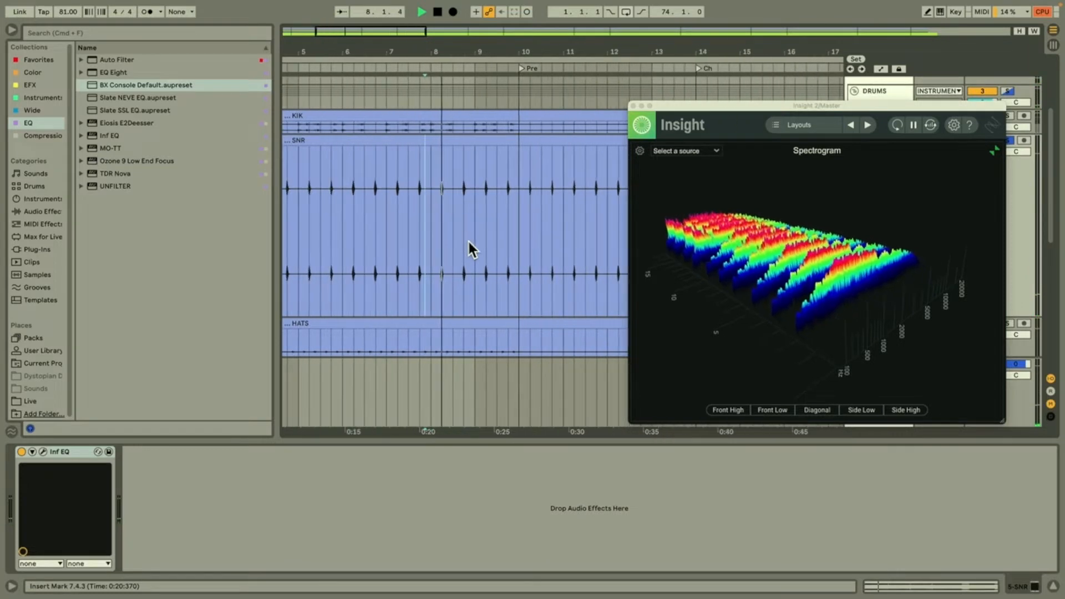
Step: Play the snare from bar 9.3.4 into the pre-chorus and split the SNR clip at bar 10
scroll(538, 236, up, 4)
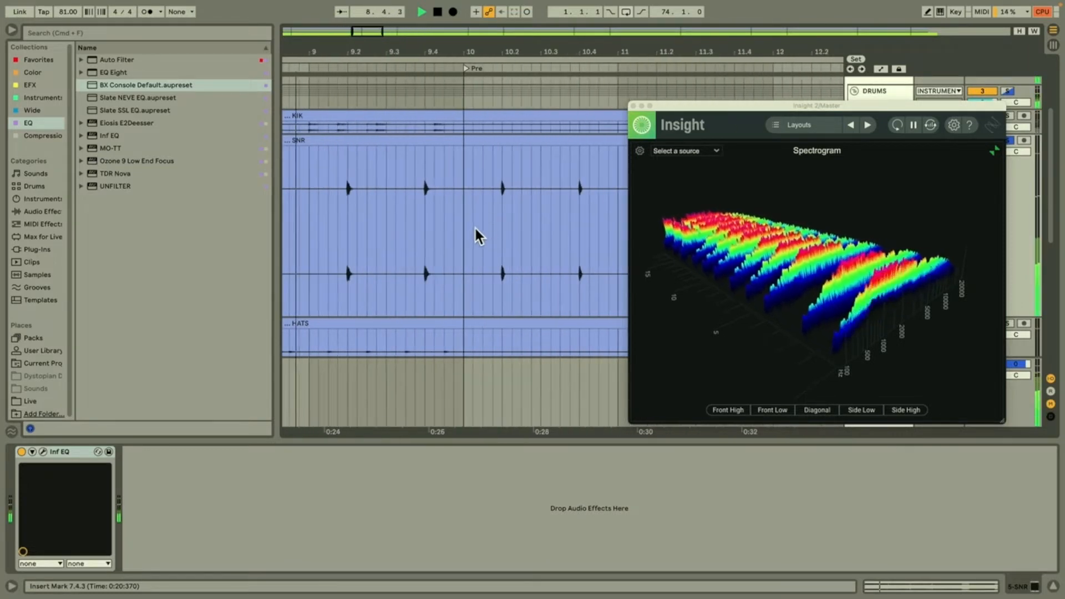
click(414, 231)
key(space)
key(space)
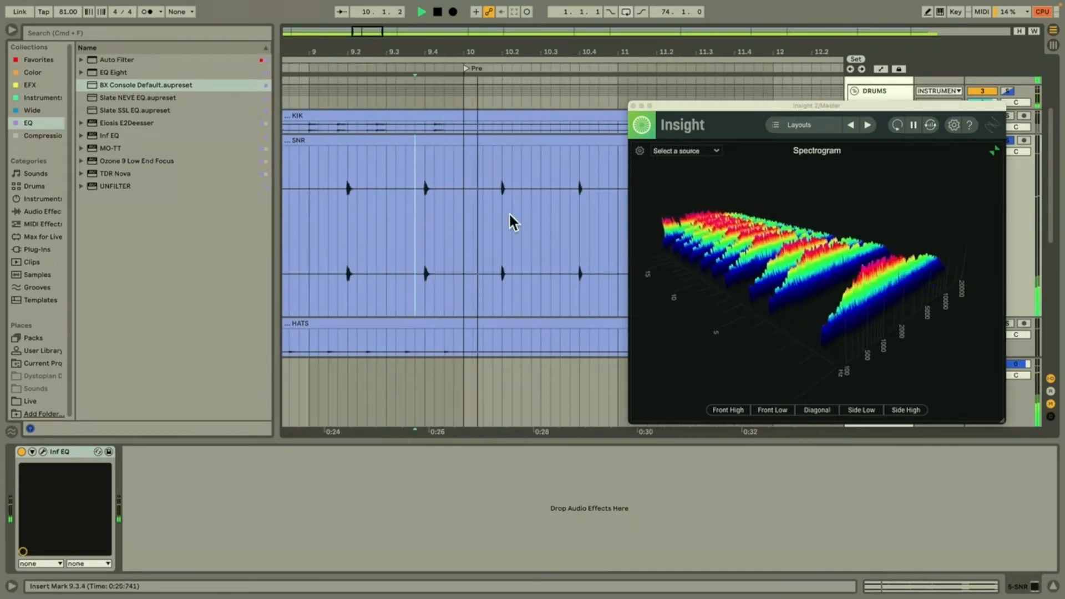
click(461, 221)
key(space)
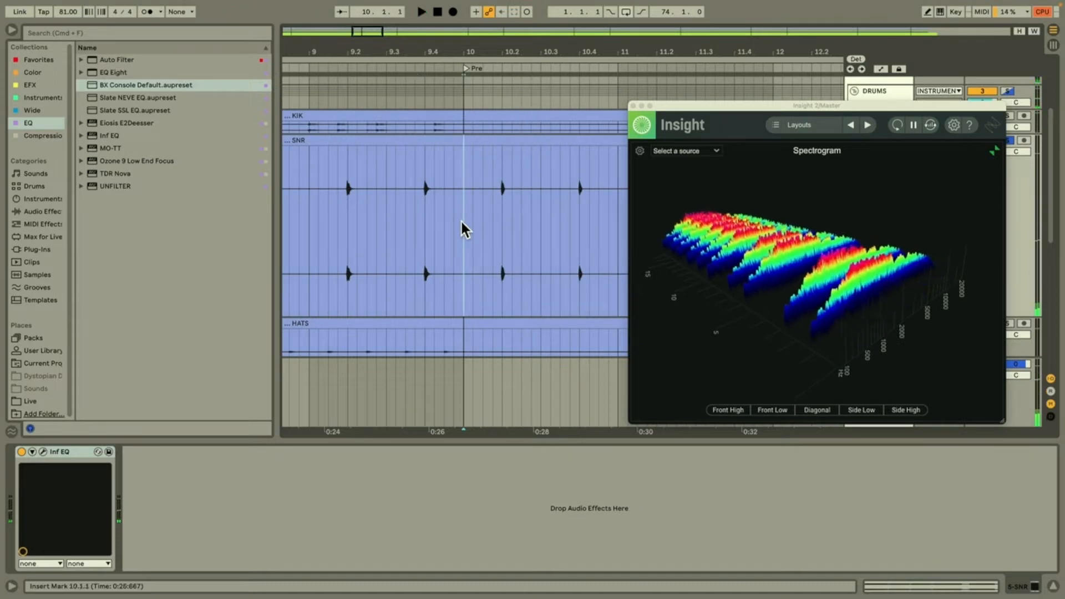
Step: Audition the first chorus snare hits from bar 14 and split the SNR clip at the chorus start, bar 14
scroll(461, 219, down, 8)
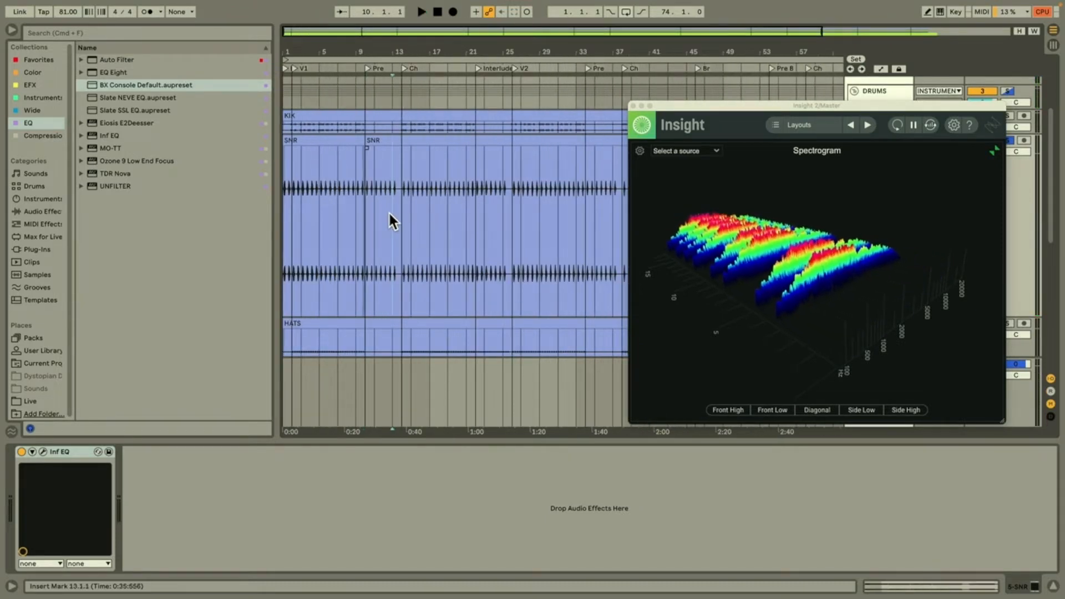
click(404, 215)
scroll(404, 215, up, 6)
key(space)
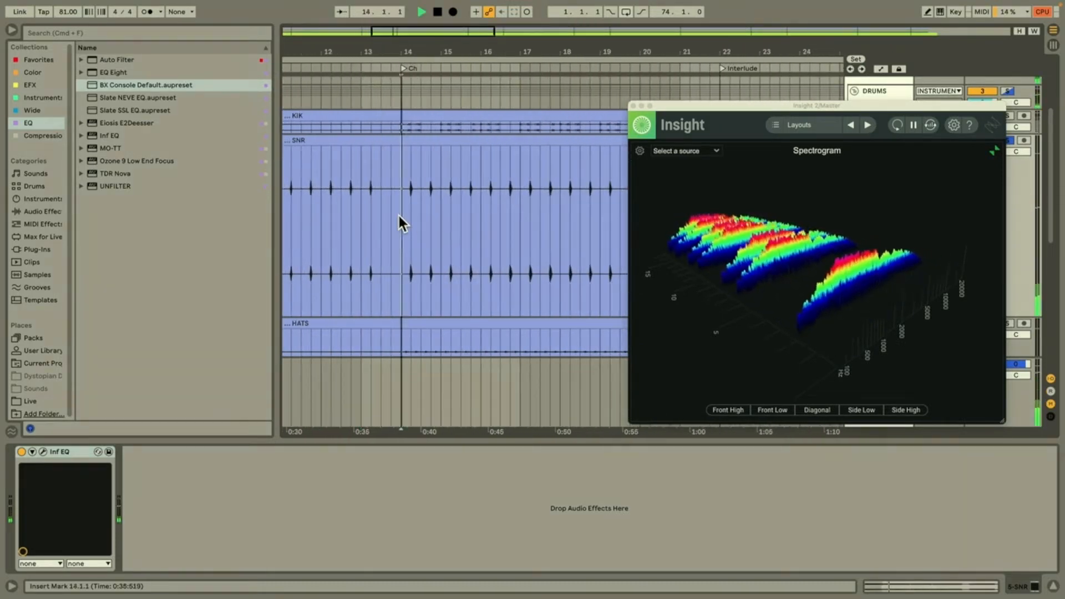
click(409, 223)
scroll(409, 223, up, 4)
key(space)
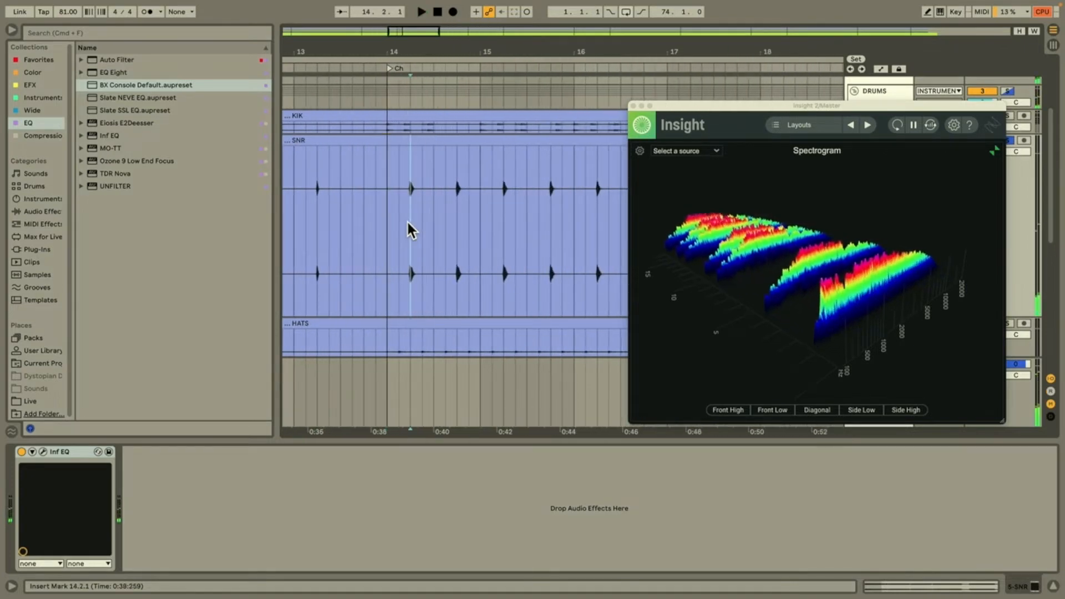
click(391, 224)
Step: Audition the snare from bars 19 and 23 and split the SNR clip at the Interlude marker, bar 22
scroll(391, 225, down, 8)
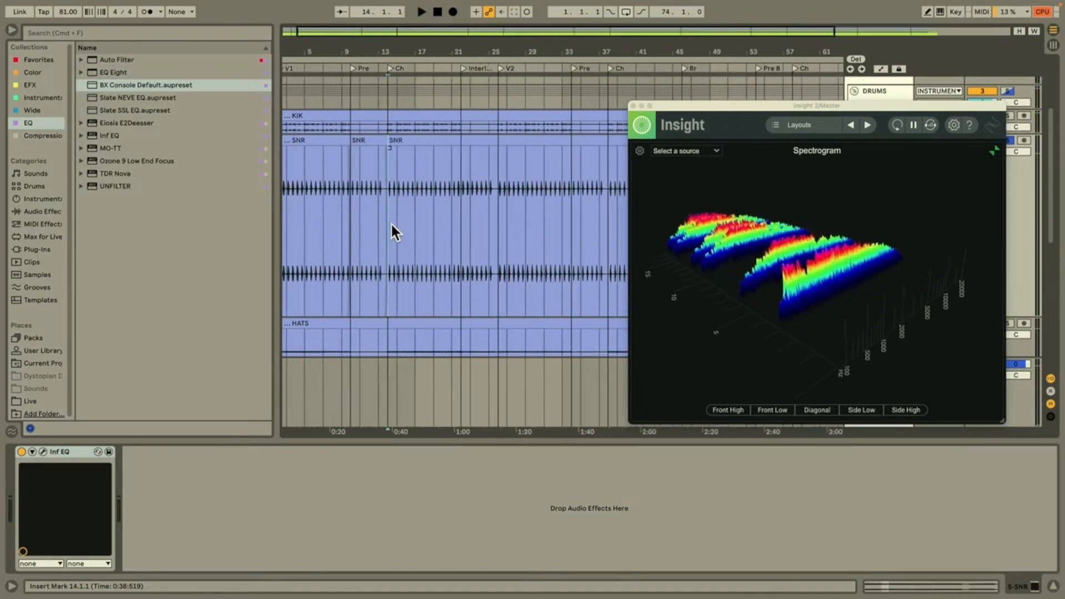
click(435, 218)
key(space)
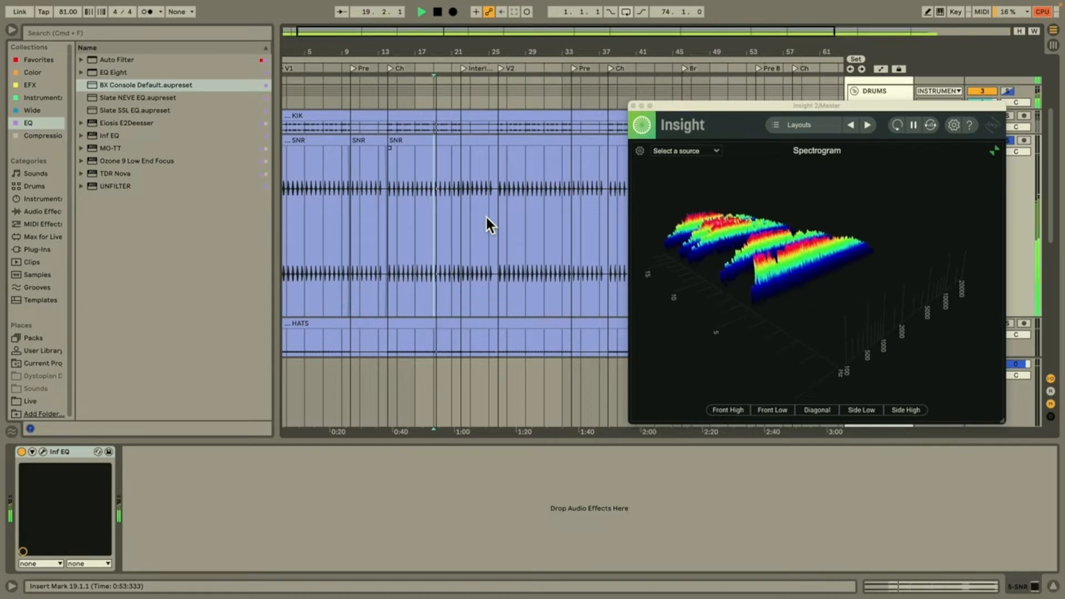
click(470, 211)
scroll(488, 227, up, 6)
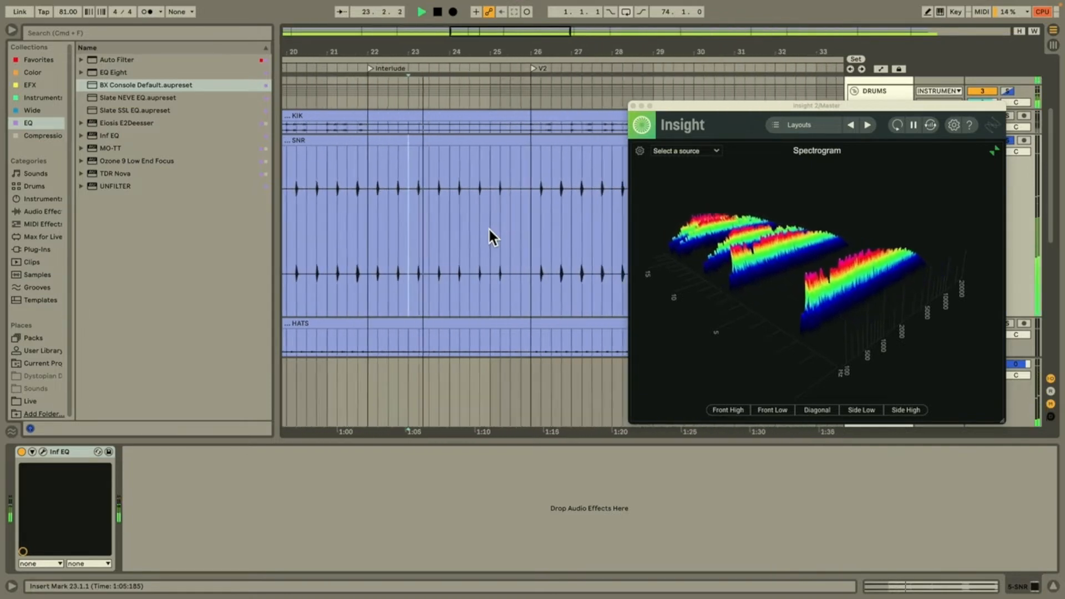
scroll(327, 235, up, 5)
key(space)
click(377, 217)
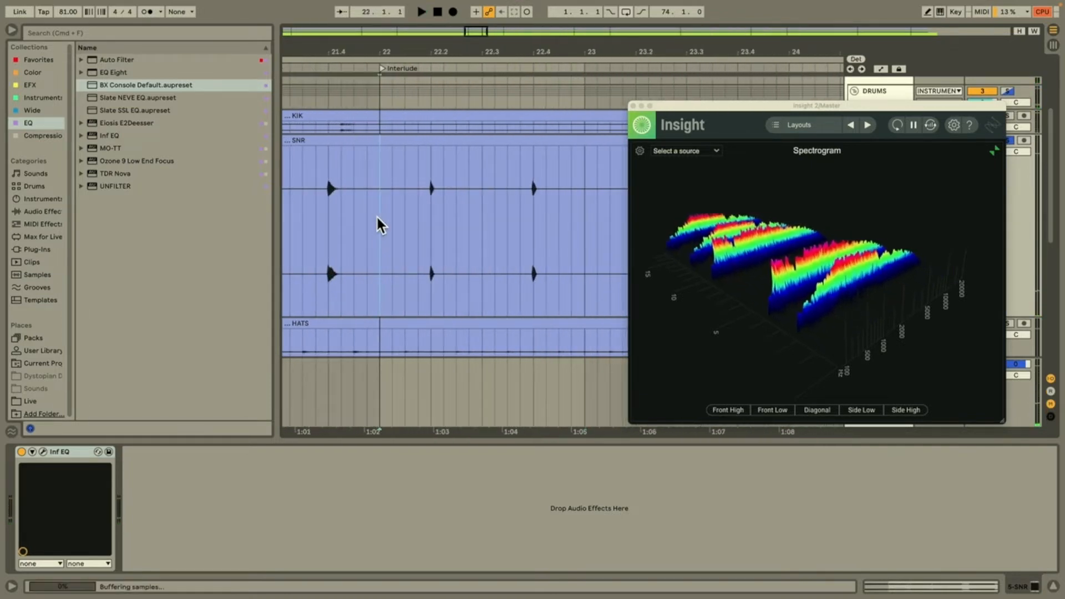
Step: Audition the snare going into the second verse and split the SNR clip at the V2 marker, bar 26
scroll(376, 217, down, 10)
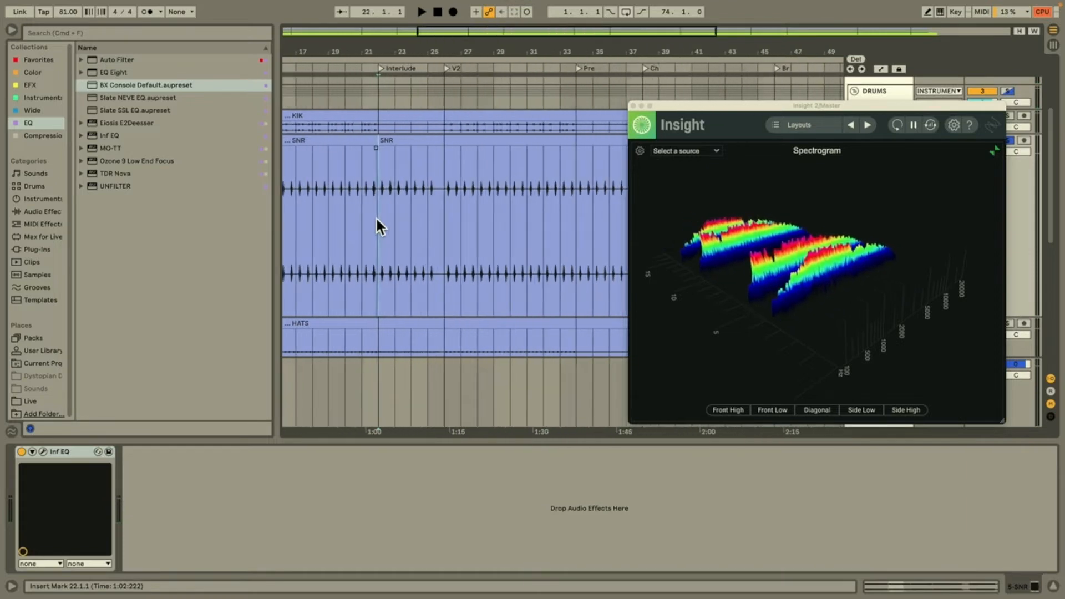
click(420, 217)
key(space)
click(434, 226)
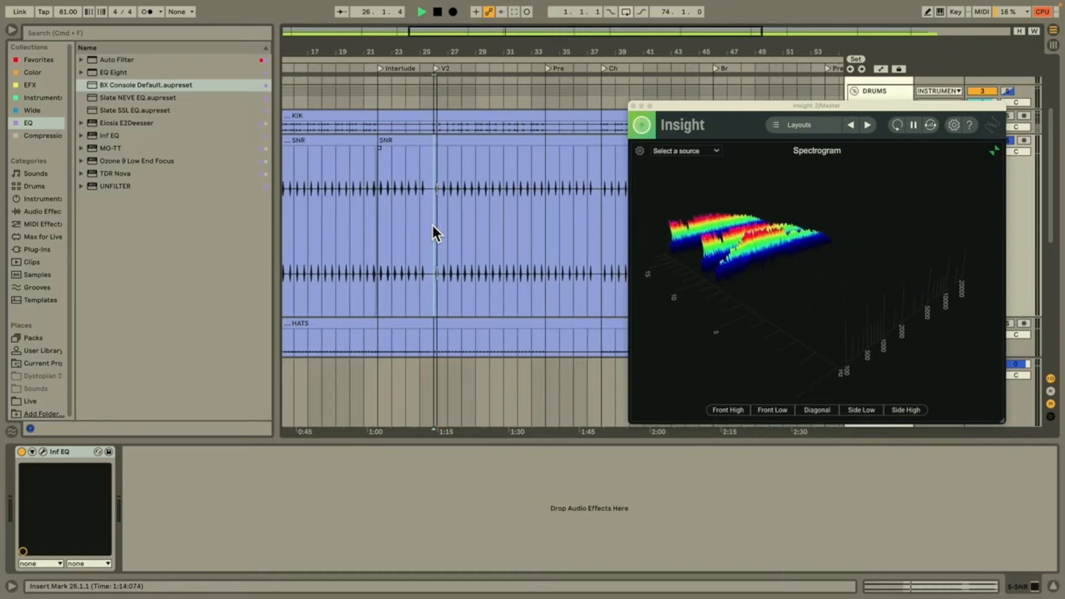
key(space)
scroll(432, 223, up, 7)
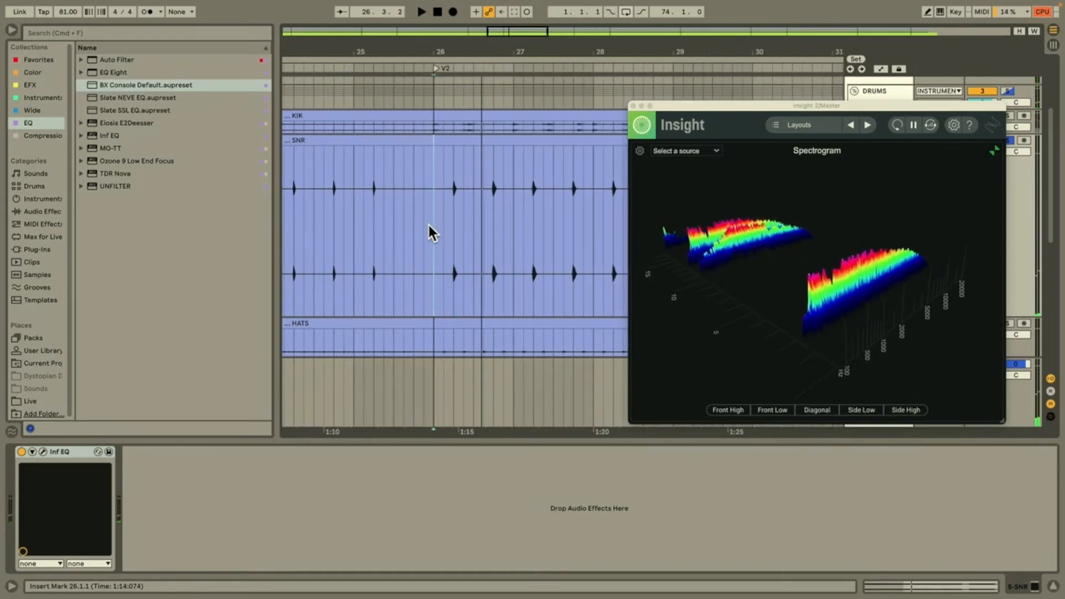
Step: Audition the snare from bars 35 and 33 and split the SNR clip at the second pre-chorus, bar 34
scroll(428, 222, down, 9)
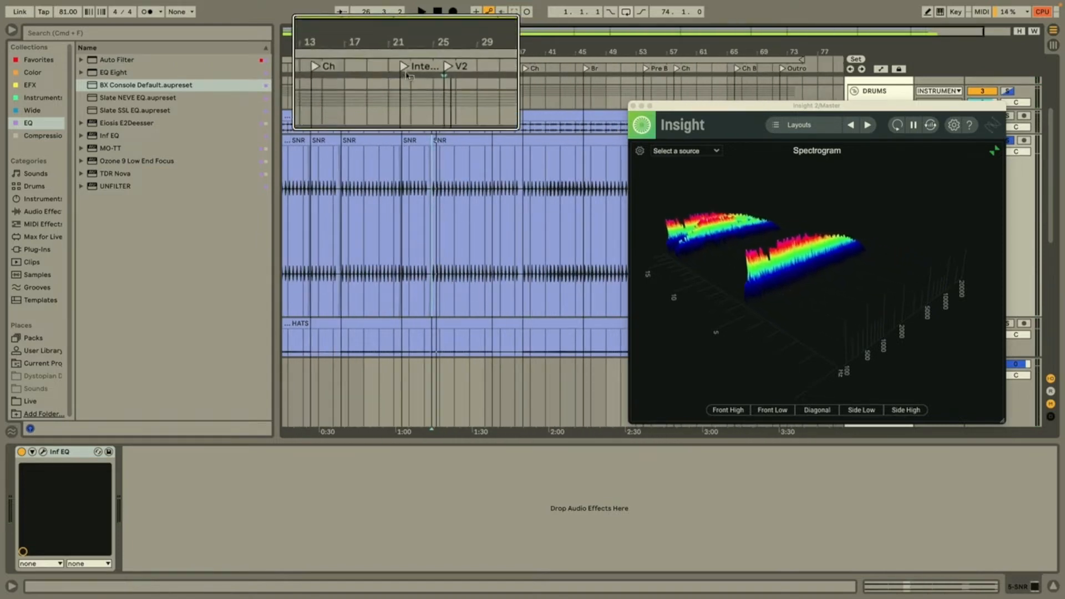
click(501, 223)
key(space)
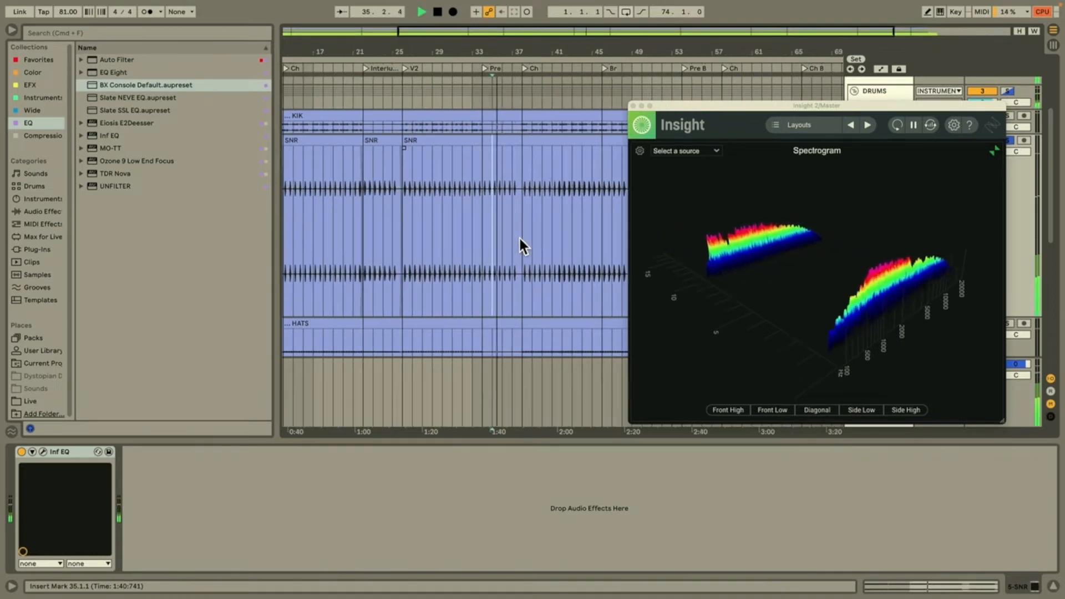
click(472, 241)
scroll(471, 242, up, 5)
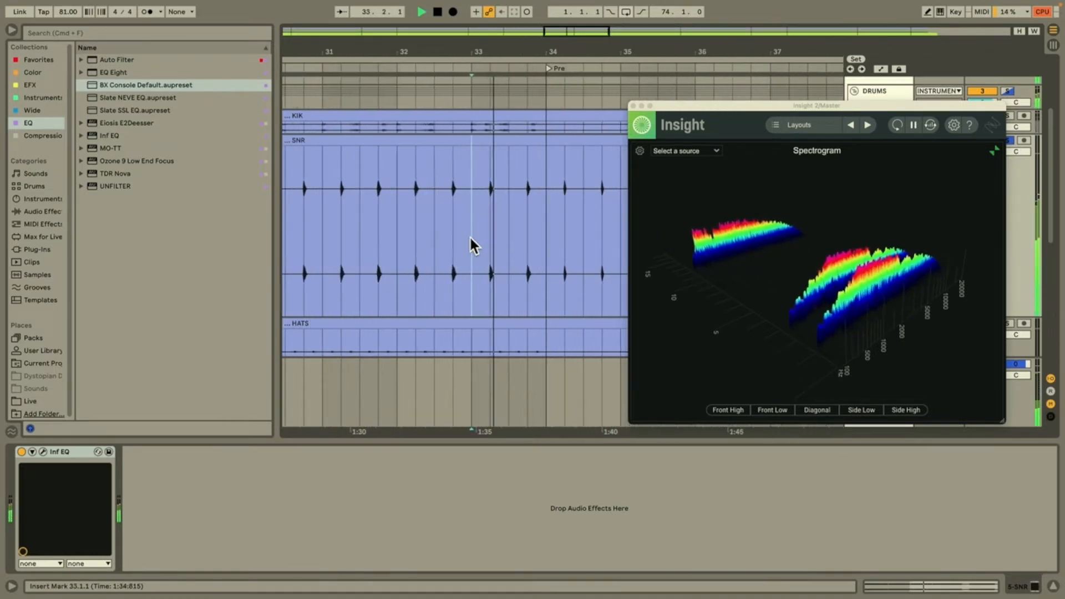
click(543, 236)
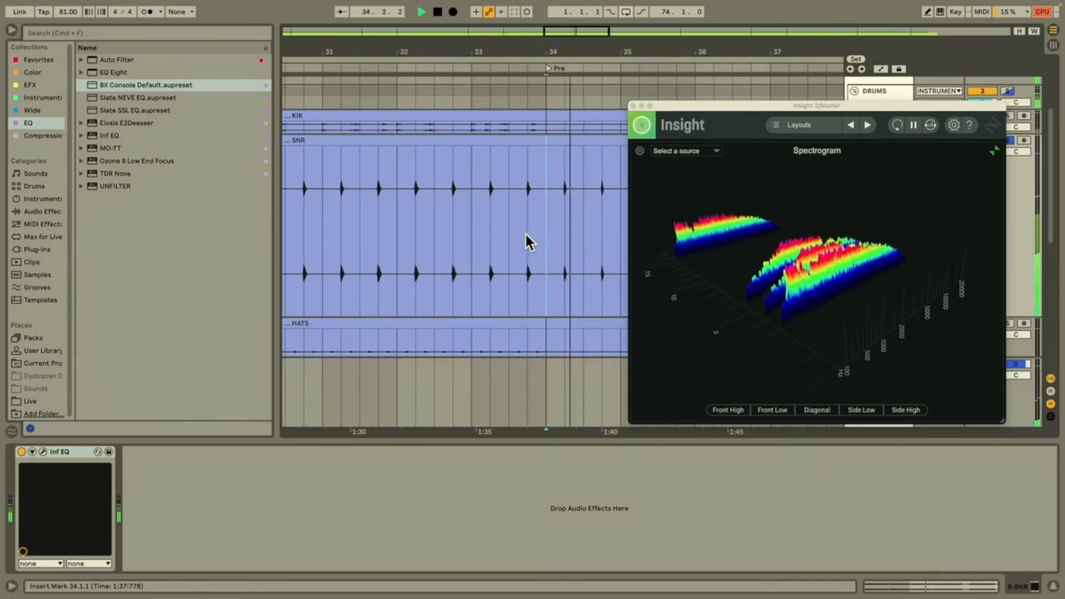
key(space)
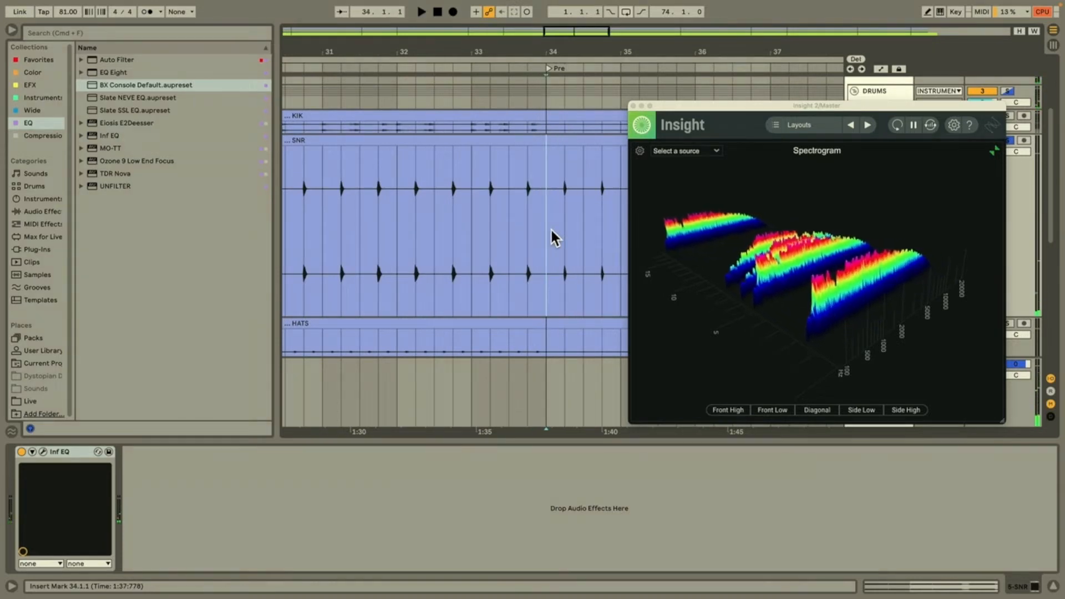
Step: Audition the snare from bar 37 into the second chorus and split the SNR clip at bar 38
scroll(547, 242, down, 10)
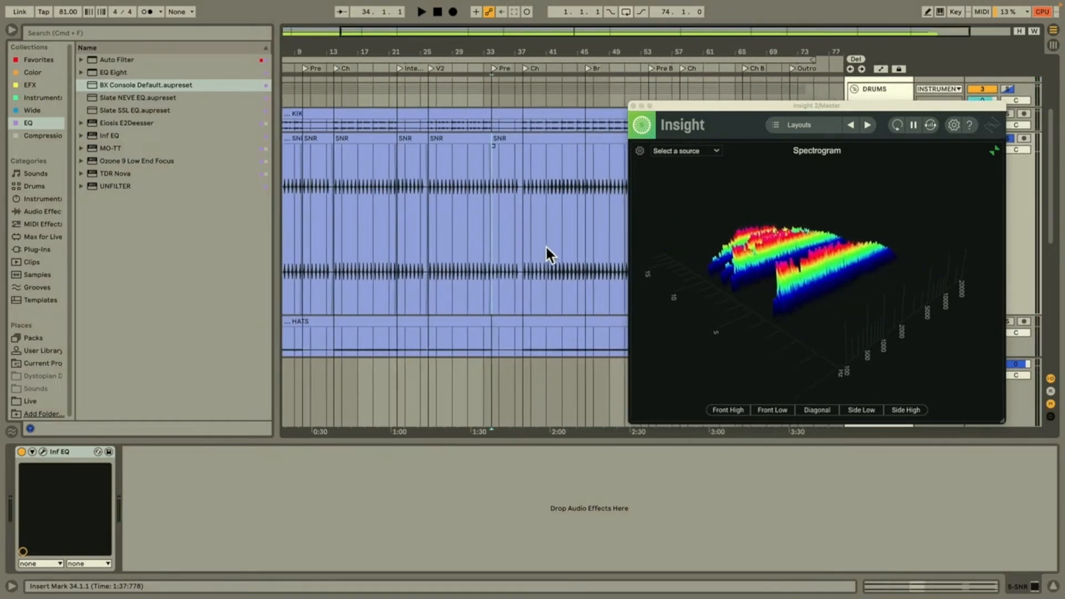
click(511, 231)
scroll(516, 234, up, 8)
key(space)
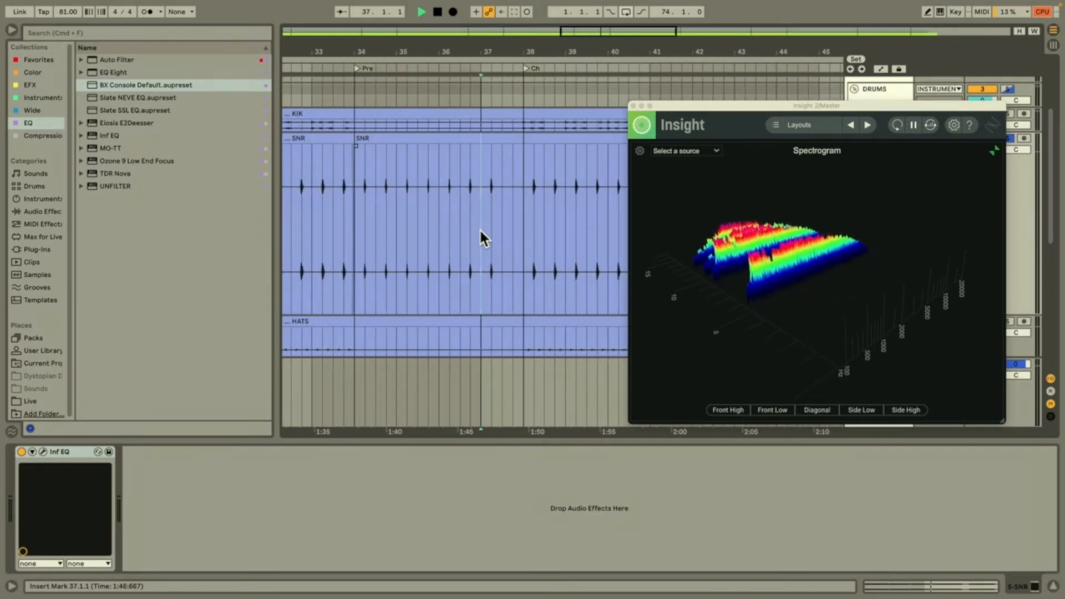
click(524, 226)
key(space)
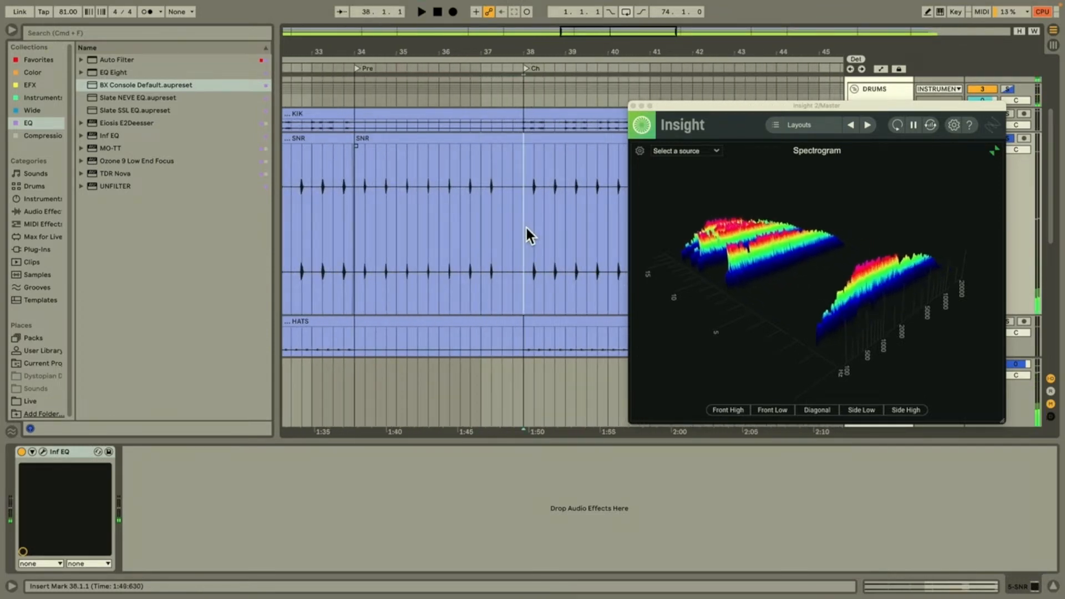
scroll(525, 226, up, 5)
key(space)
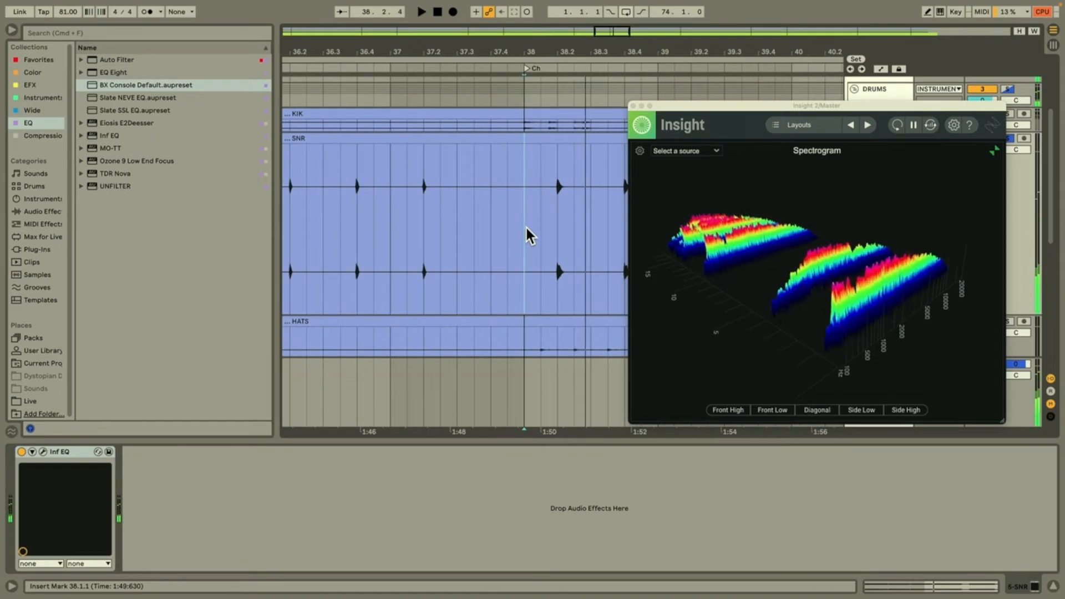
Step: Audition the snare from bars 43, 46 and 48 around the bridge and move the Insight window off the later part of the arrangement
scroll(525, 226, down, 12)
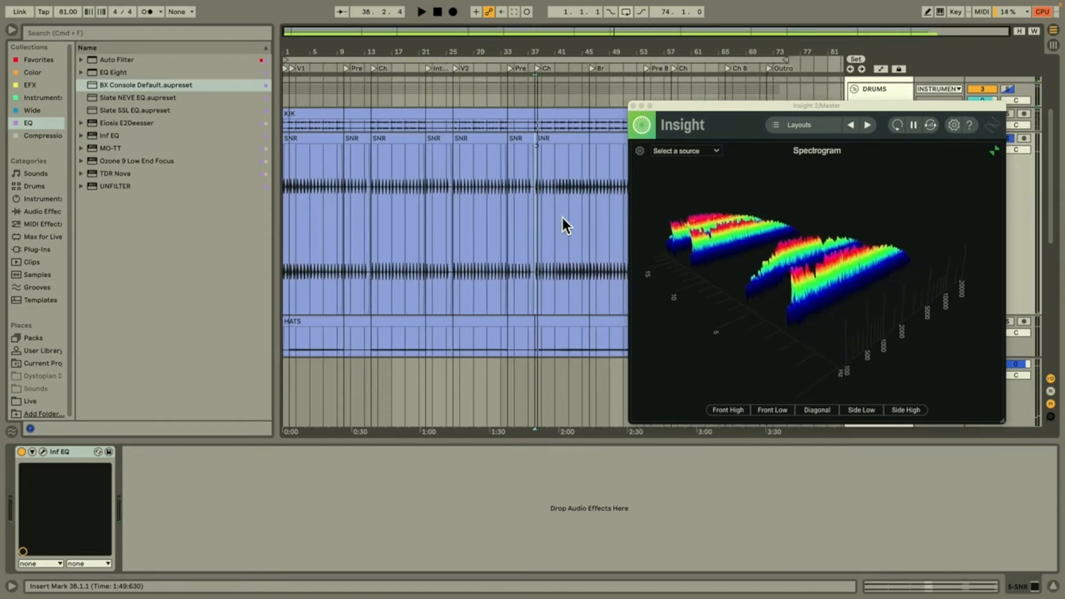
click(576, 225)
scroll(576, 226, up, 6)
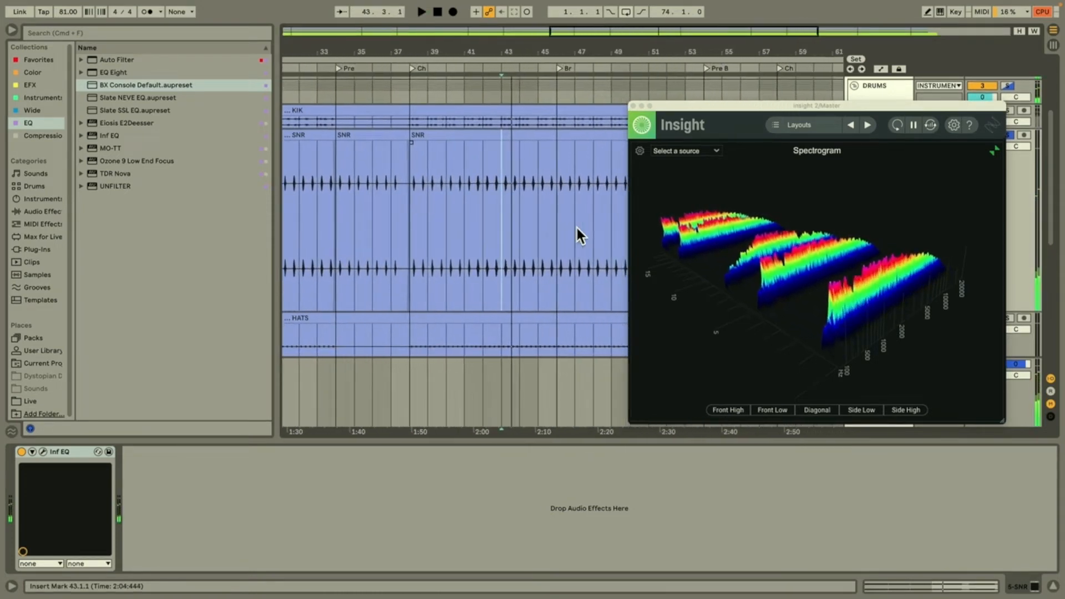
click(557, 222)
scroll(557, 221, up, 6)
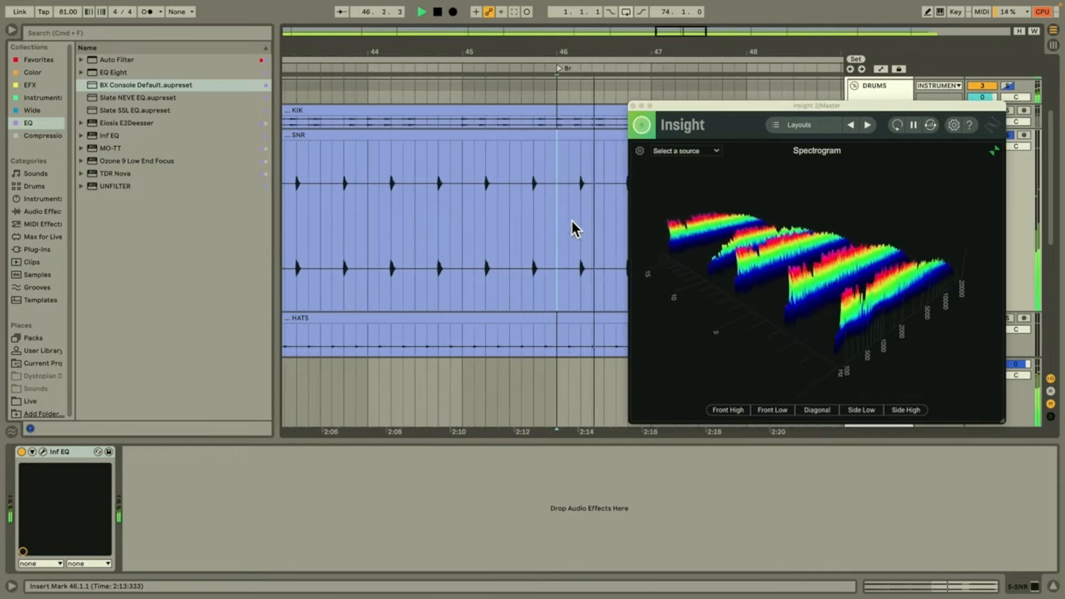
click(506, 217)
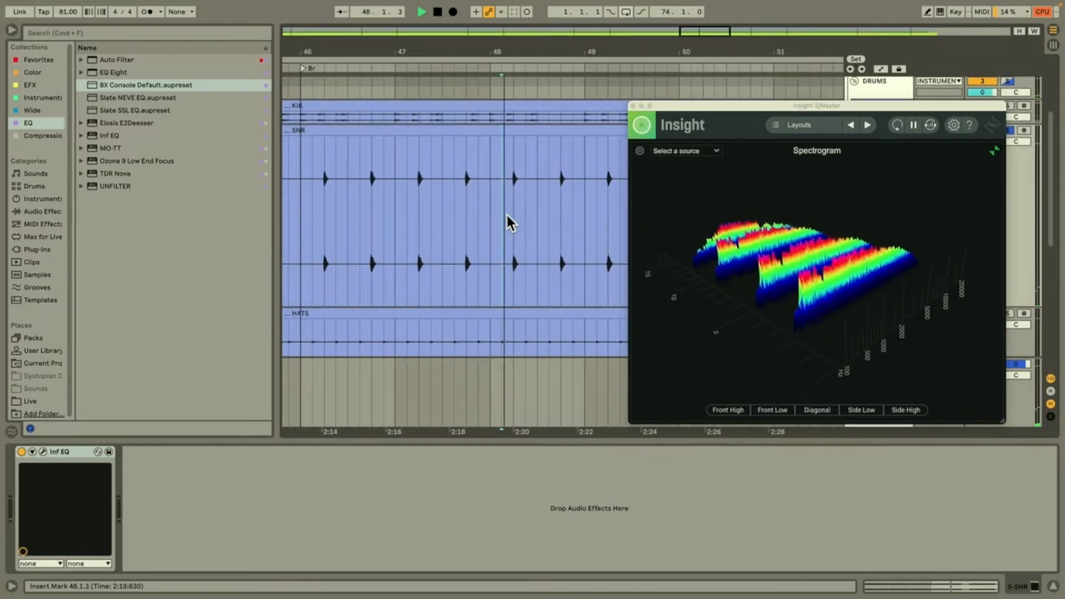
scroll(507, 223, down, 6)
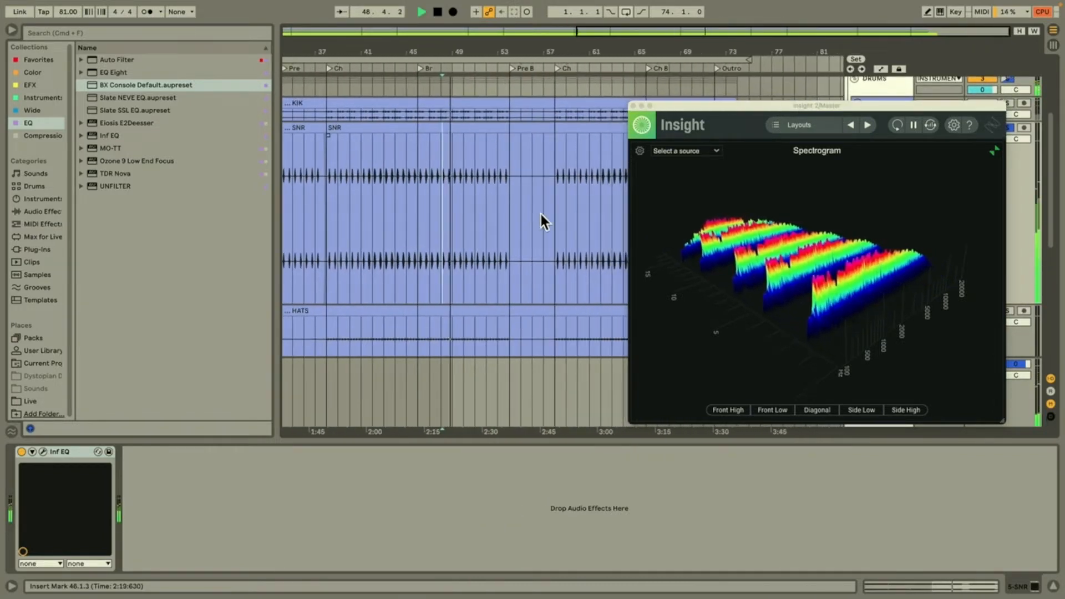
scroll(550, 208, down, 4)
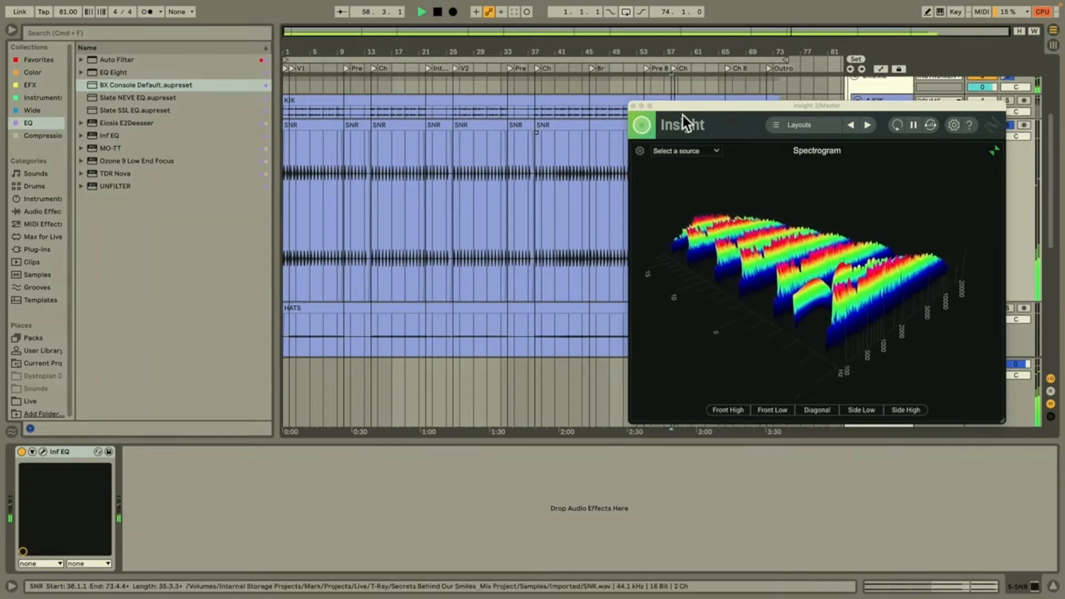
drag(688, 109, 68, 105)
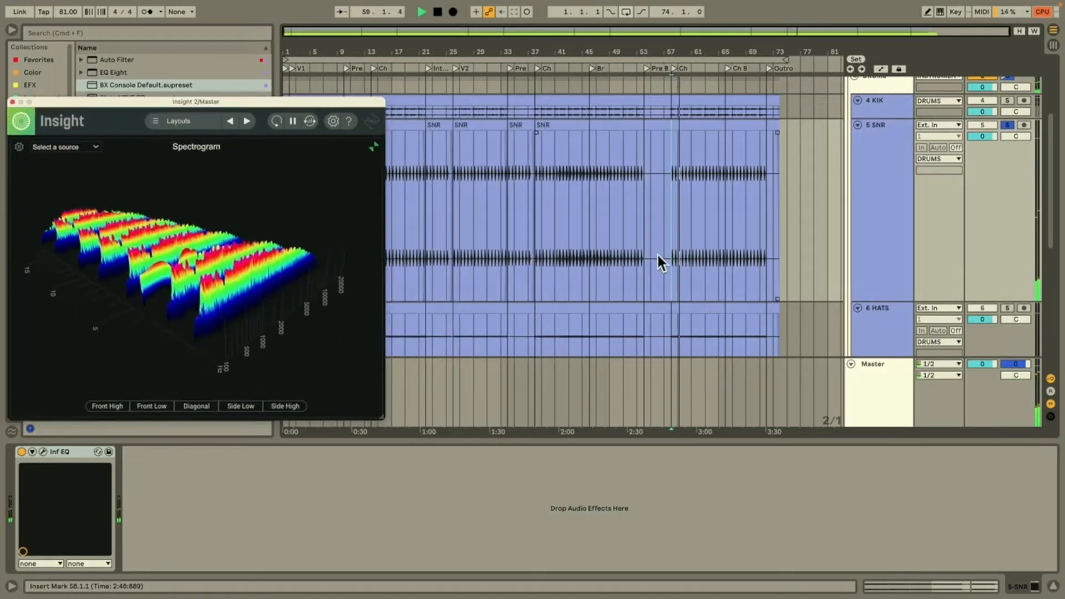
Step: Audition the snare from bars 65 and 69 in the last chorus sections
click(722, 206)
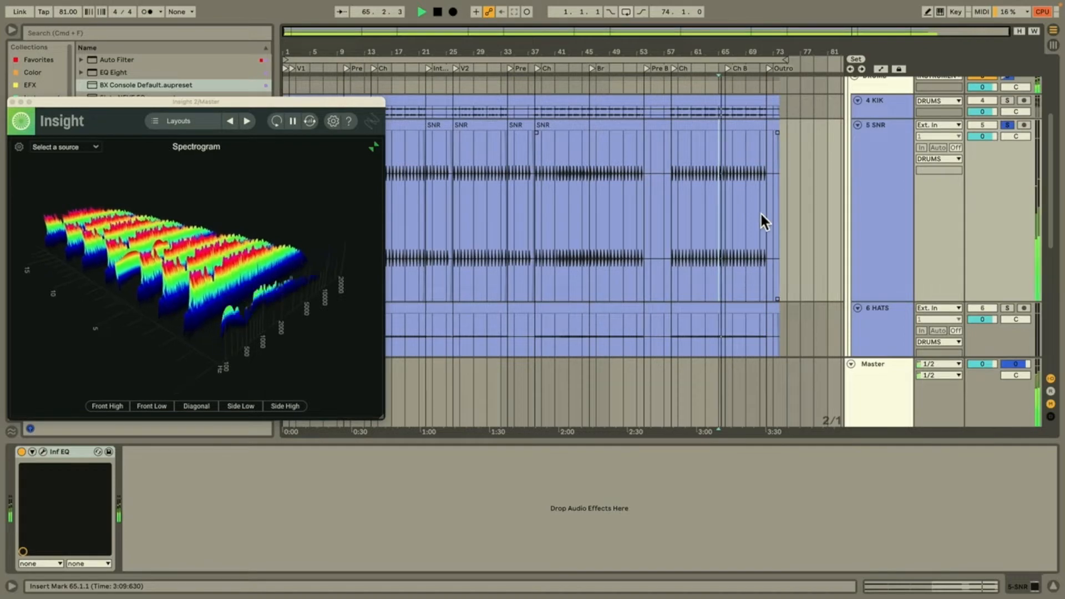
click(746, 208)
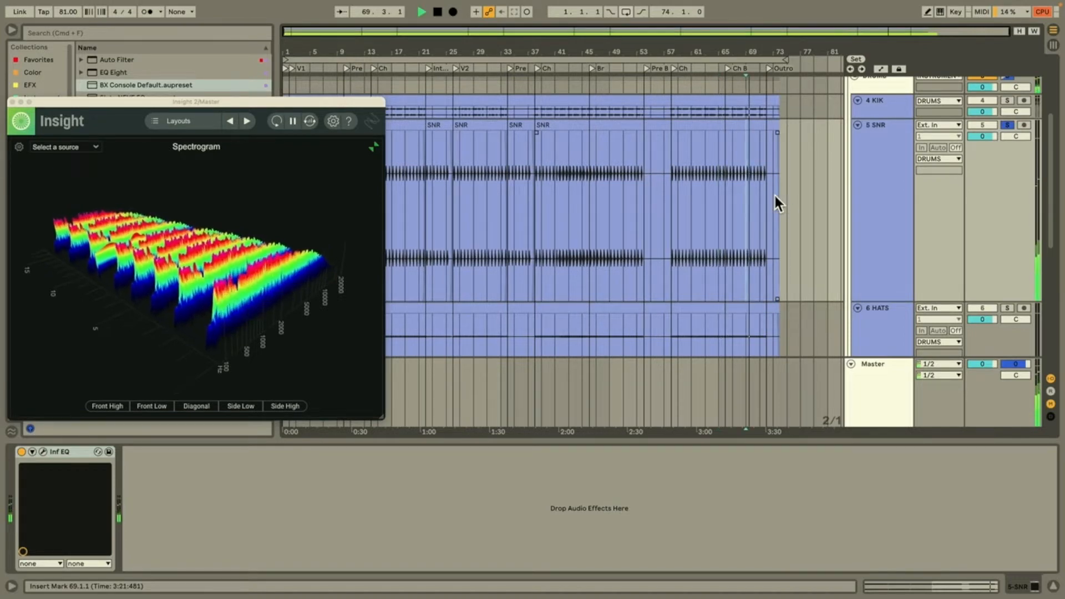
key(space)
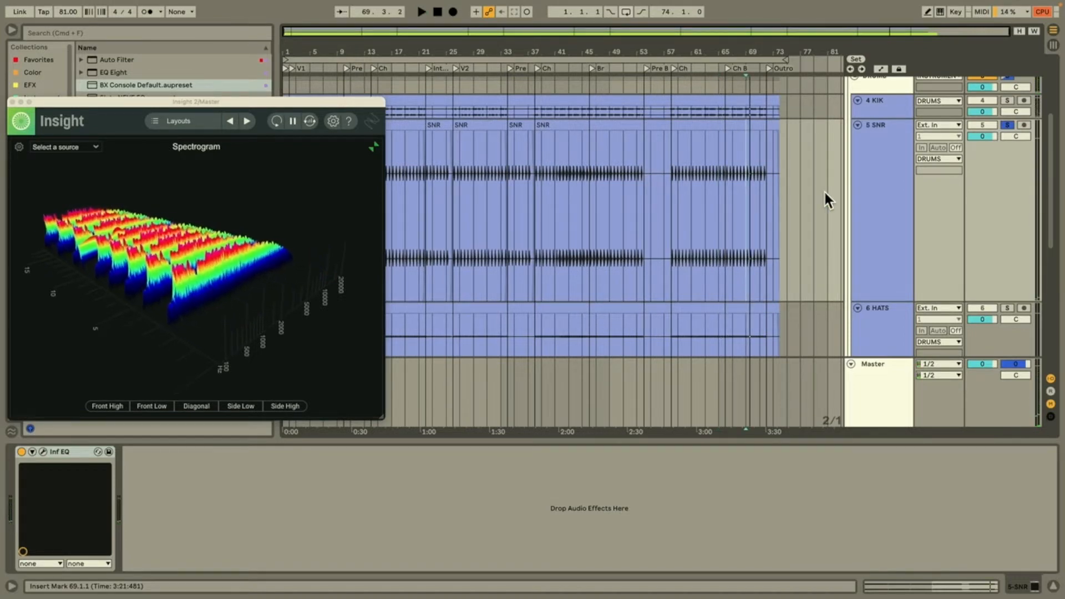
Step: Duplicate the split SNR track twice to get three copies and close the Insight window
click(875, 192)
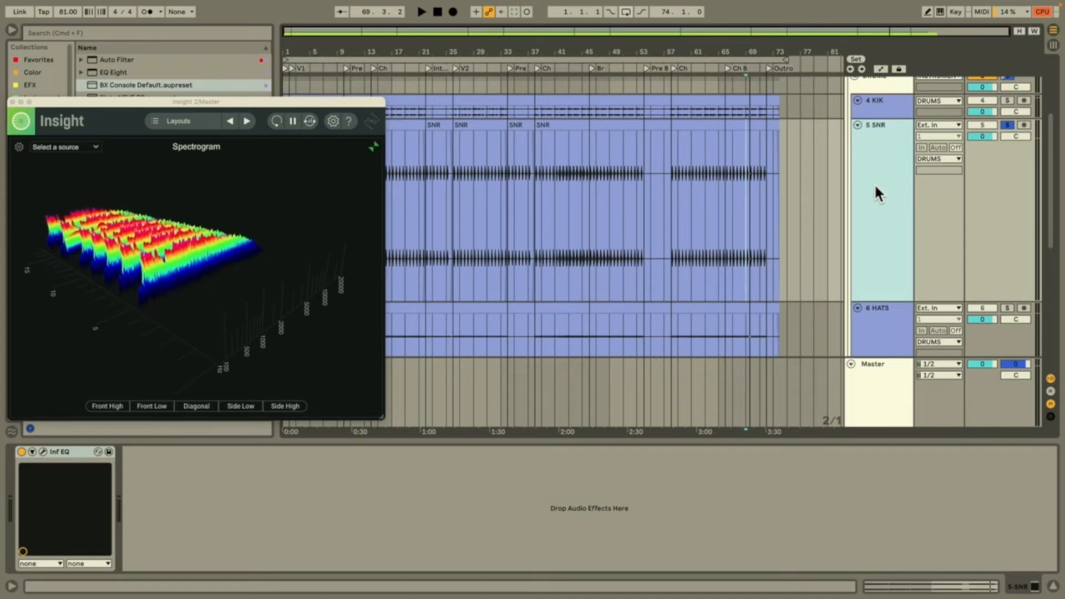
key(super+d)
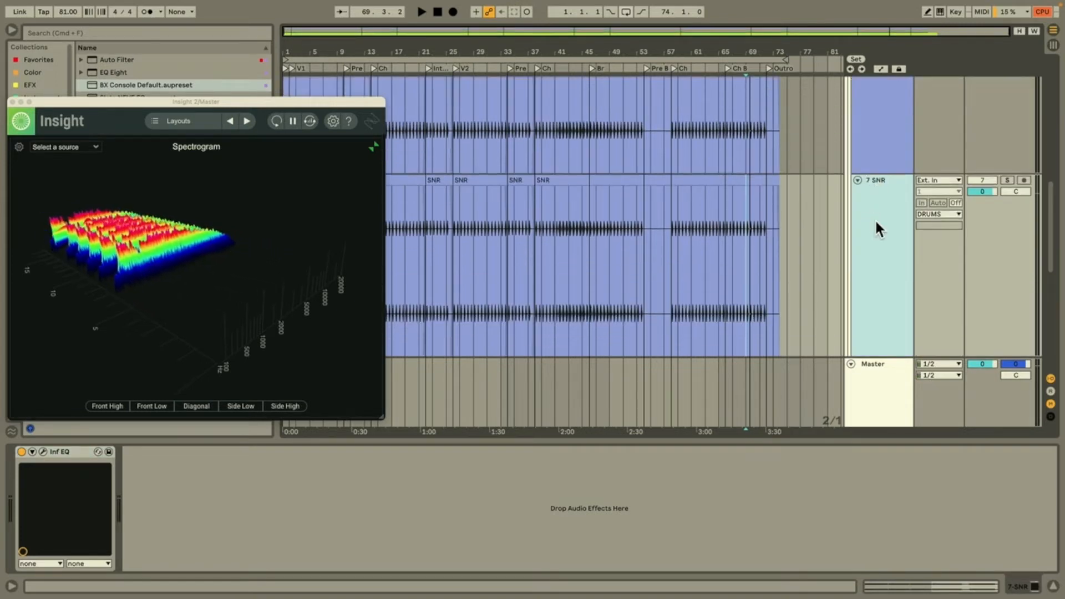
click(11, 102)
scroll(760, 275, up, 2)
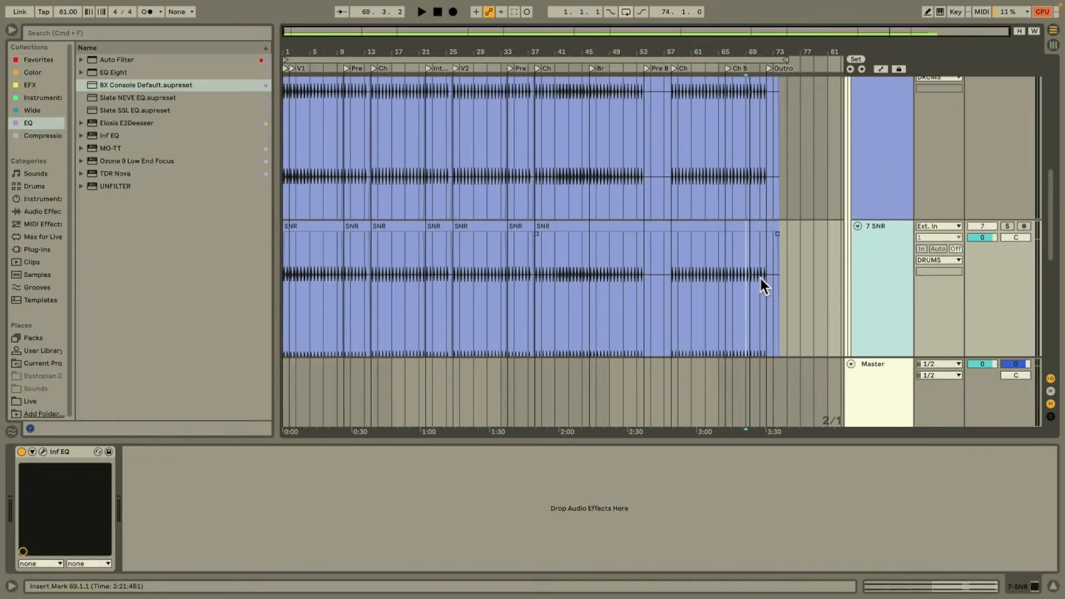
scroll(760, 278, up, 6)
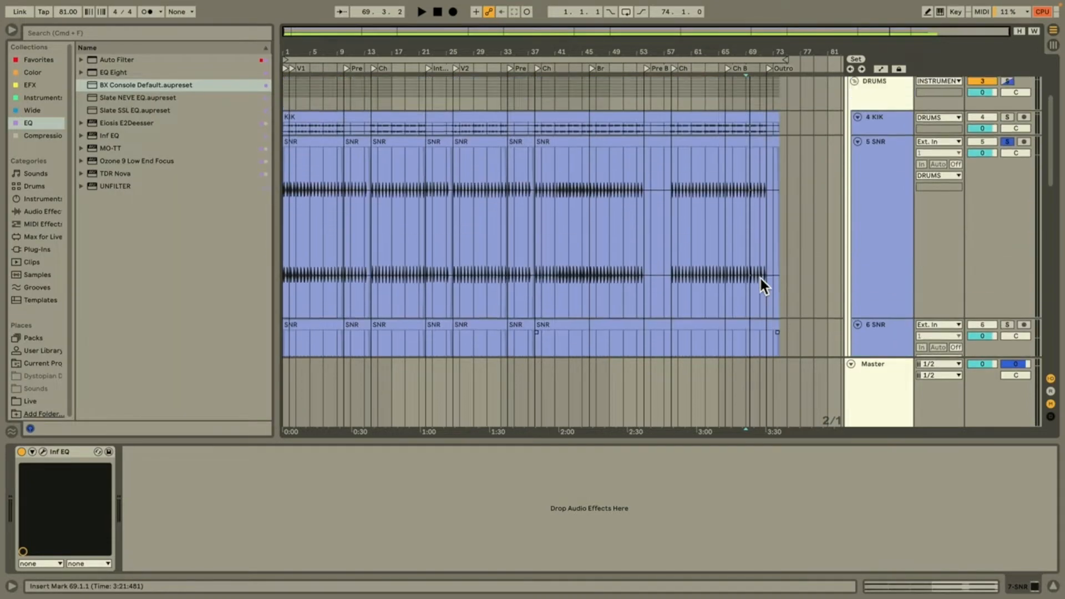
scroll(761, 278, up, 1)
Step: Audition the snare from bars 6, 11 and 15 to compare the first verse, pre-chorus and chorus
super+scroll(337, 246, up, 5)
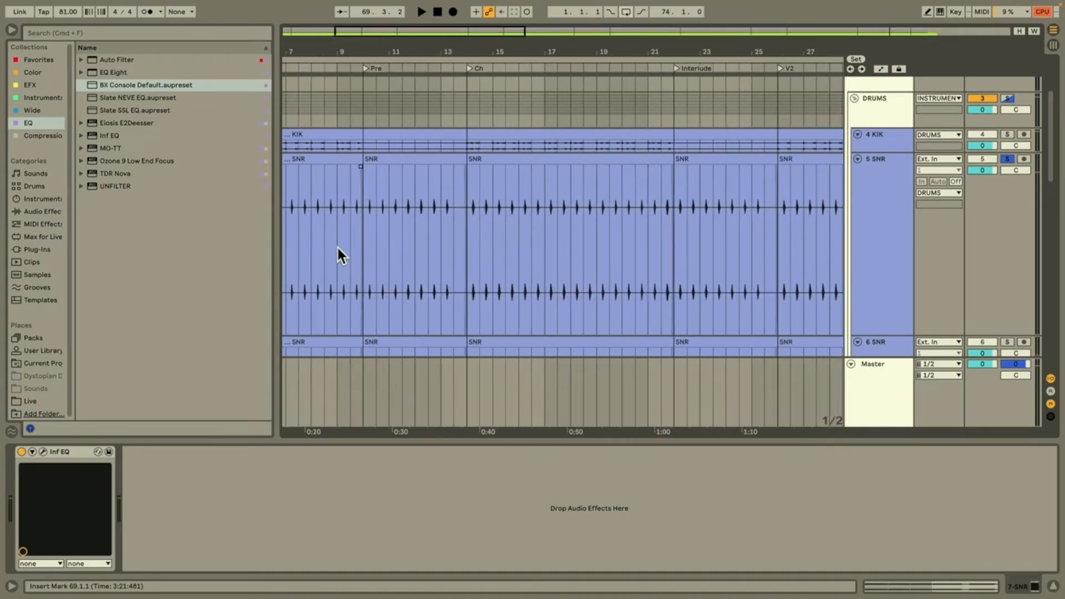
scroll(337, 245, left, 5)
click(408, 237)
key(space)
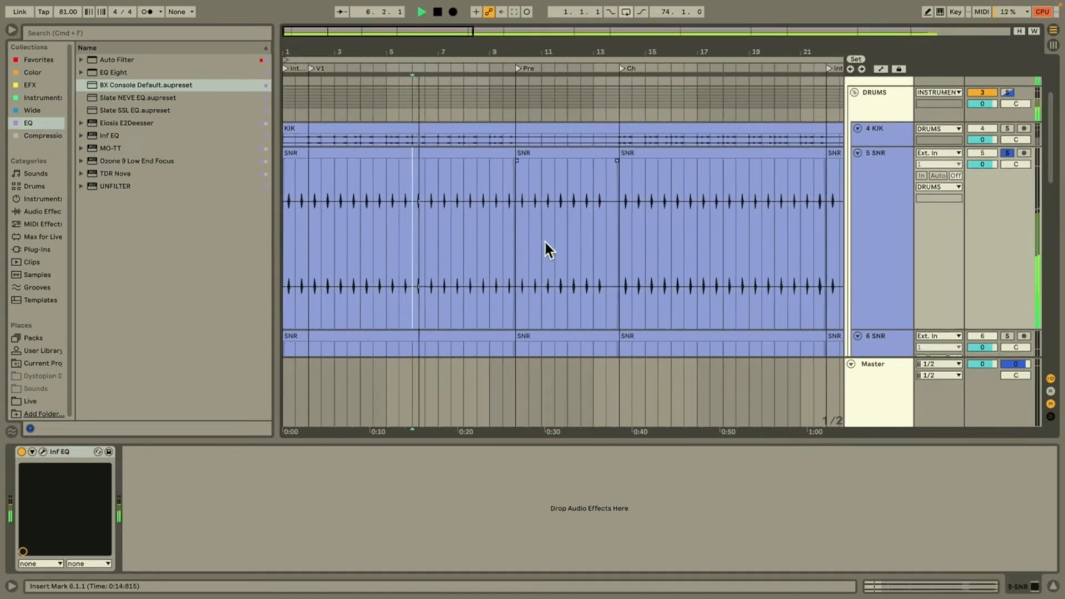
click(555, 229)
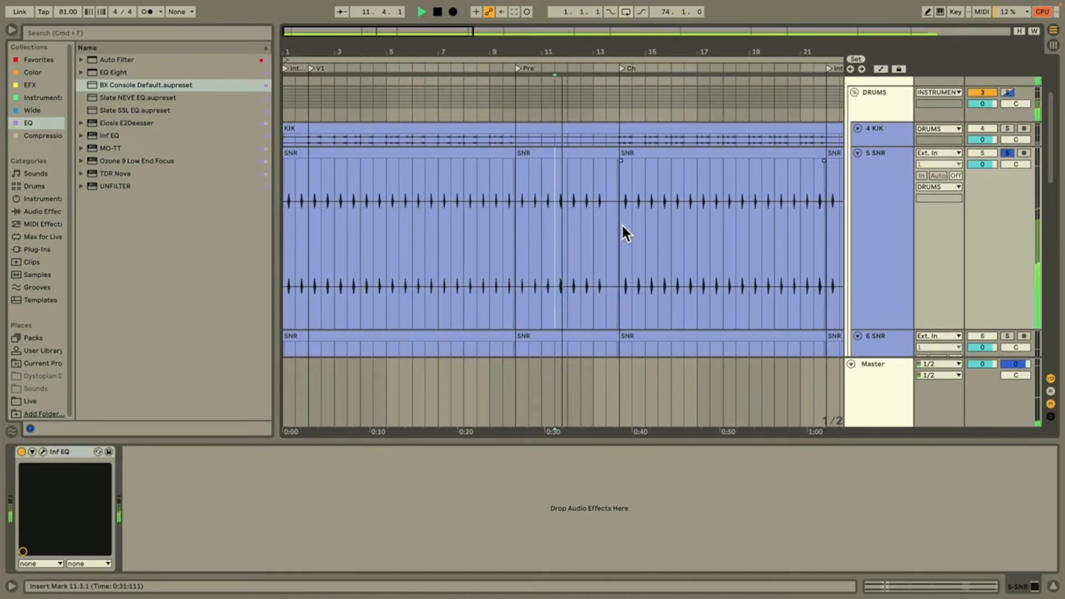
click(658, 222)
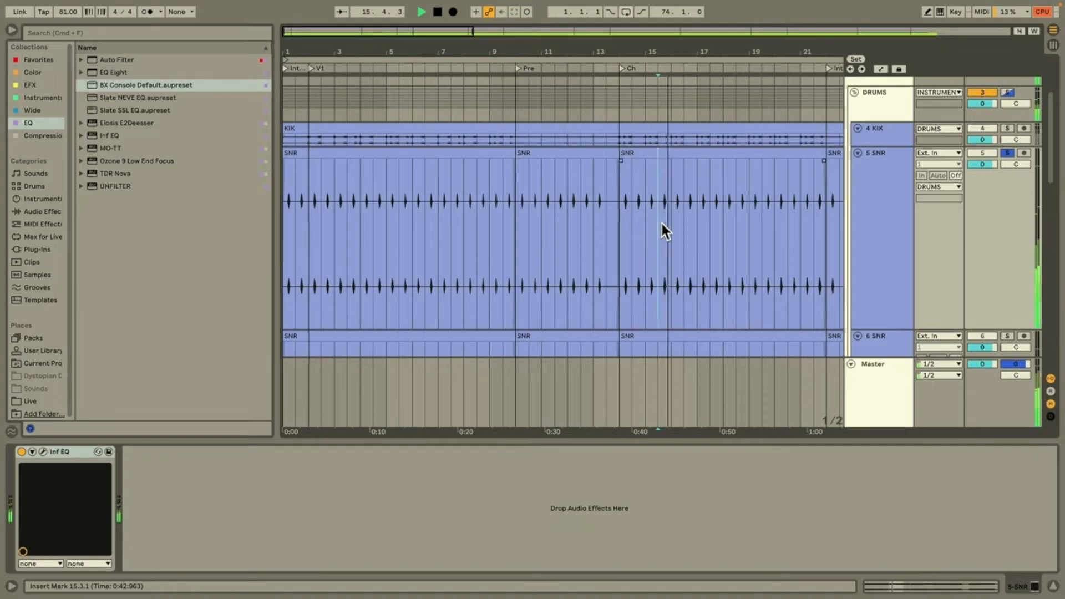
key(space)
key(minus)
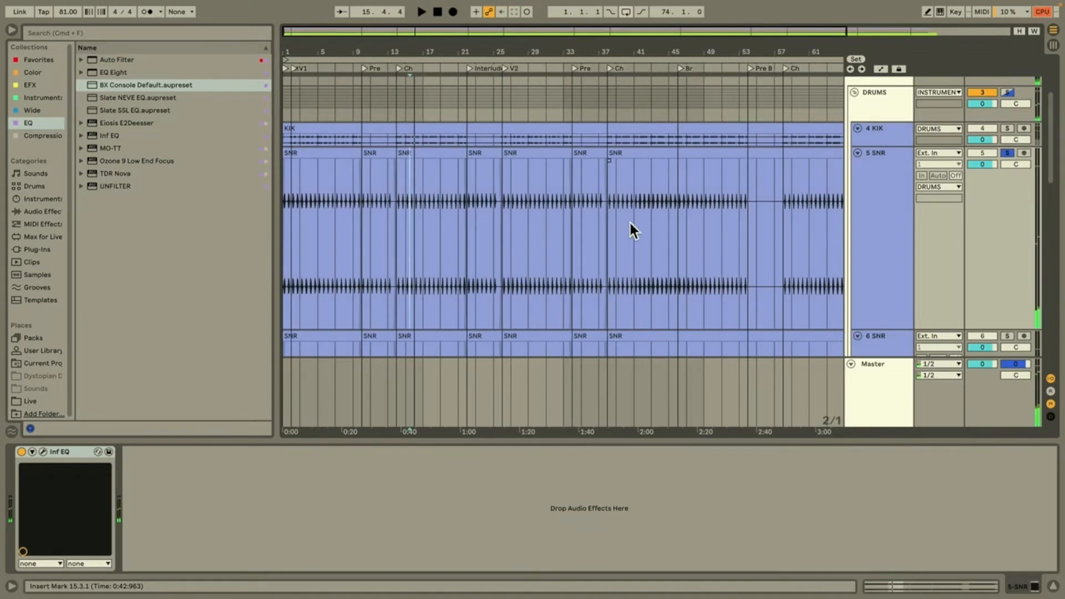
Step: Delete every clip from bar 10 to the end on the first SNR track, leaving only the intro and verse clip
click(907, 201)
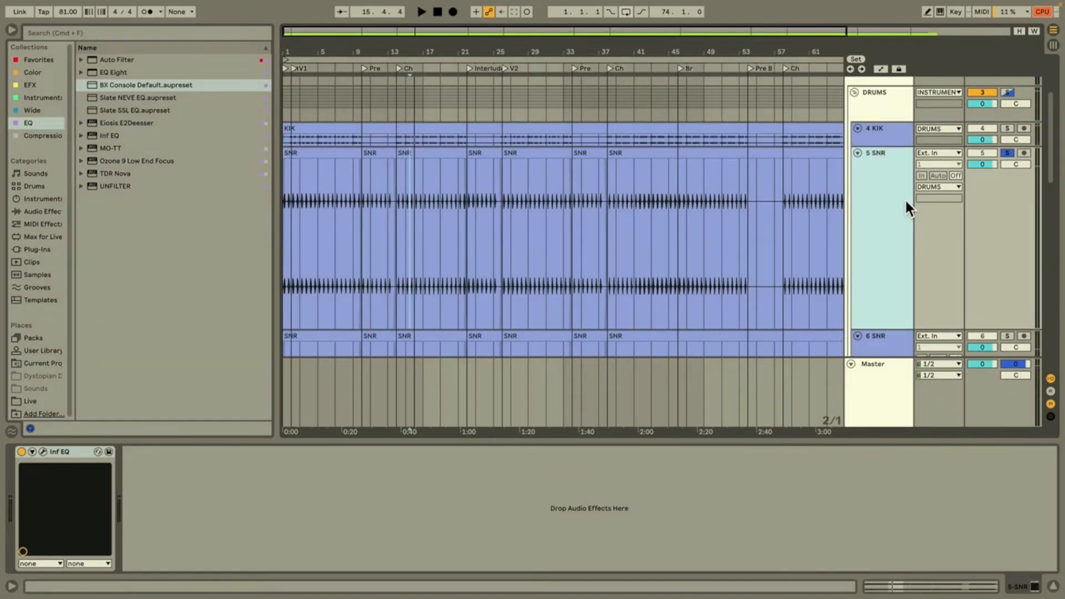
scroll(905, 198, down, 2)
click(377, 123)
scroll(687, 111, right, 5)
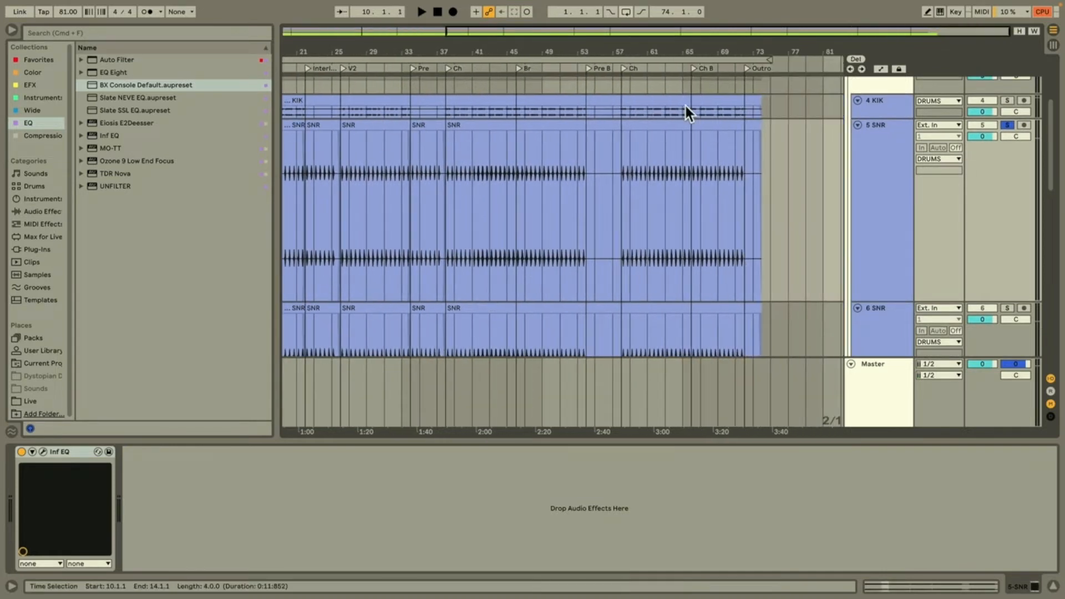
shift+click(731, 124)
scroll(731, 124, down, 10)
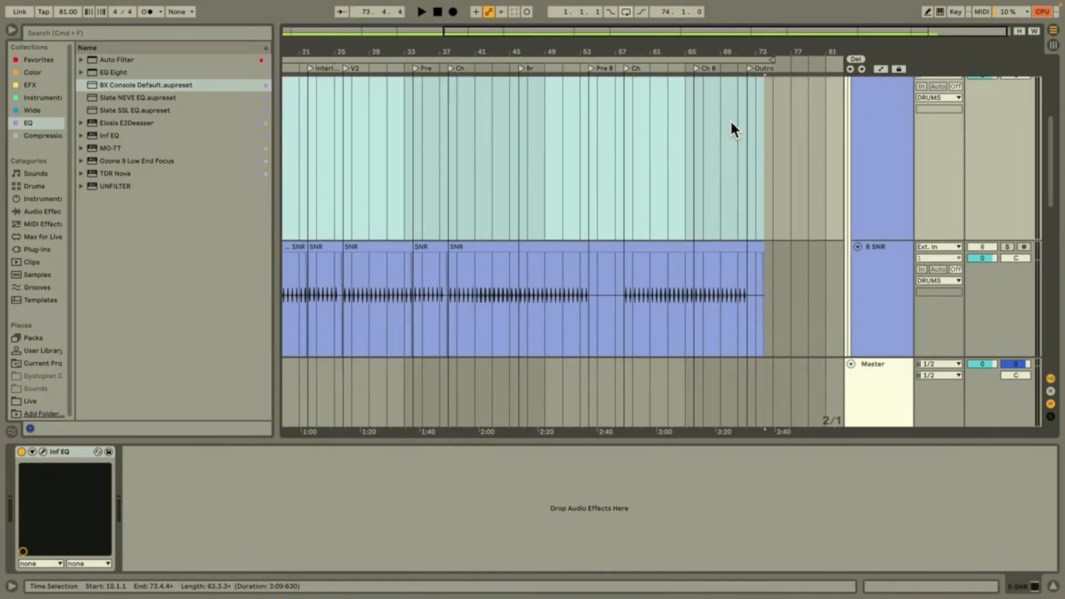
Step: Delete the opening clip, bars 1 to 10, from the second and third SNR tracks
scroll(731, 123, left, 5)
click(318, 138)
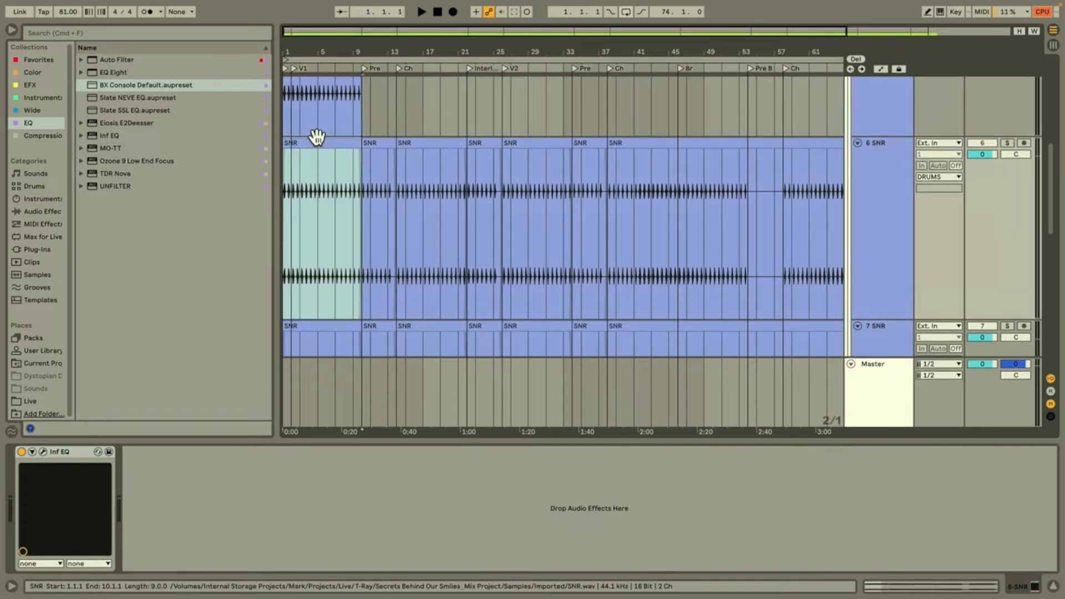
drag(315, 154, 313, 308)
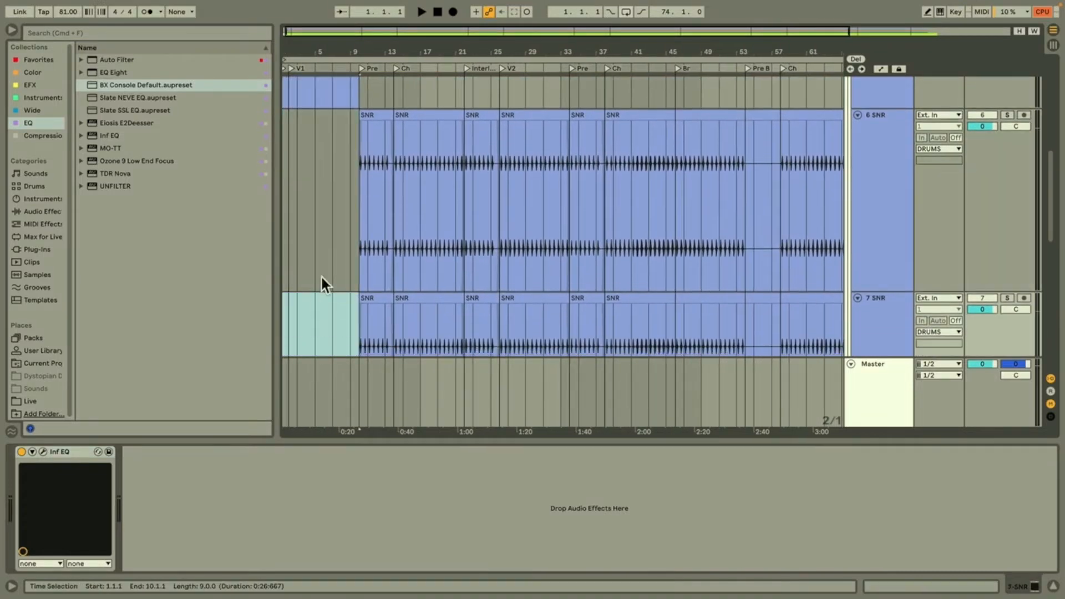
Step: Solo the second SNR track, audition it from bar 11 and delete its first chorus clip, bars 14 to 22
click(366, 221)
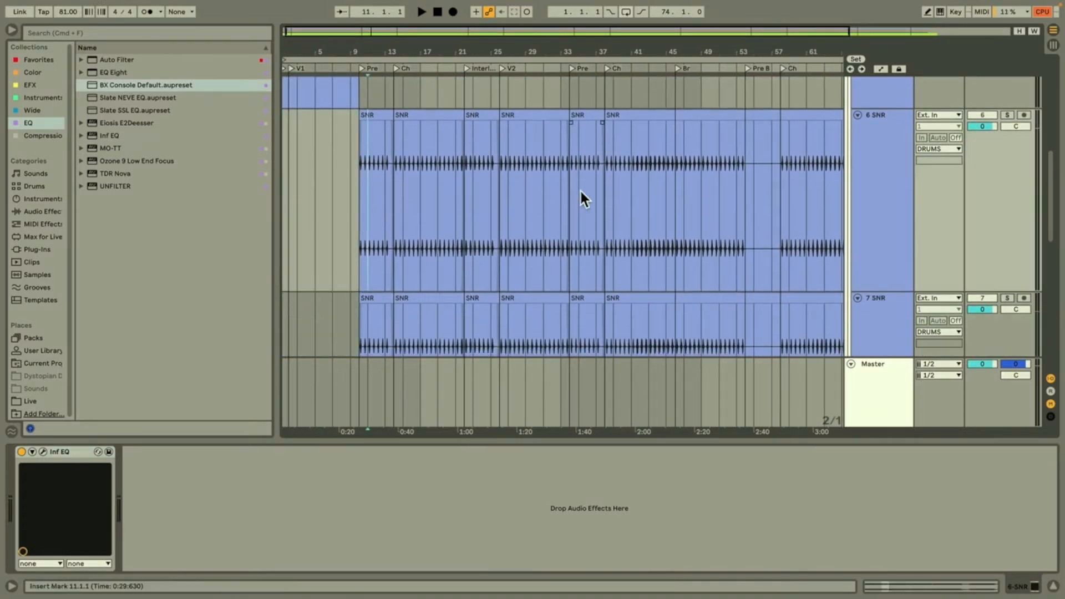
click(1004, 114)
key(space)
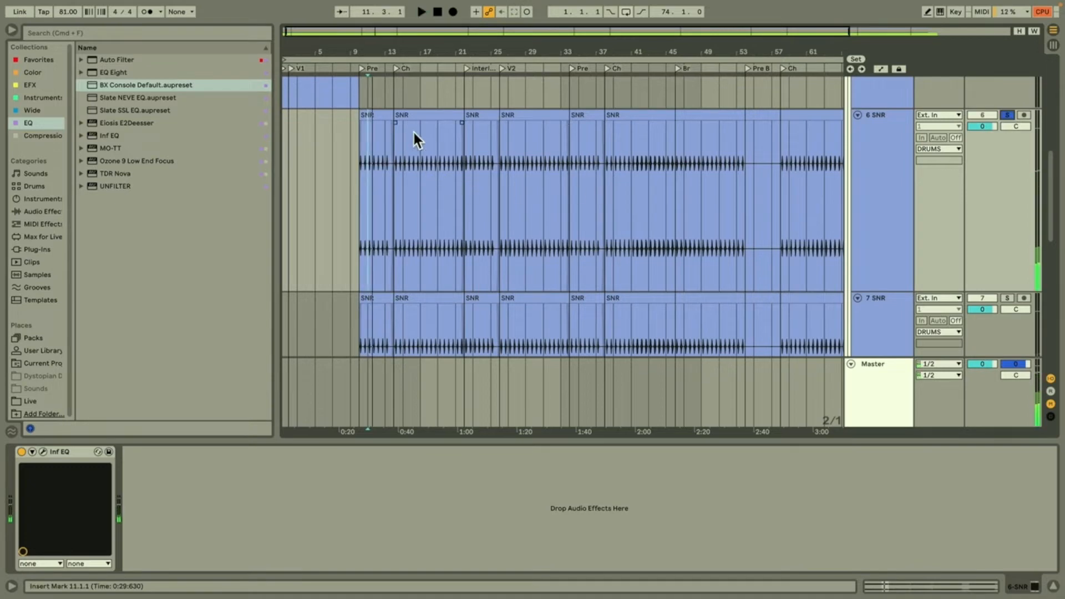
click(441, 113)
key(Delete)
Step: Audition the interlude snare from bar 25 and delete the second-verse clip, bars 26 to 34, from the second SNR track
click(484, 160)
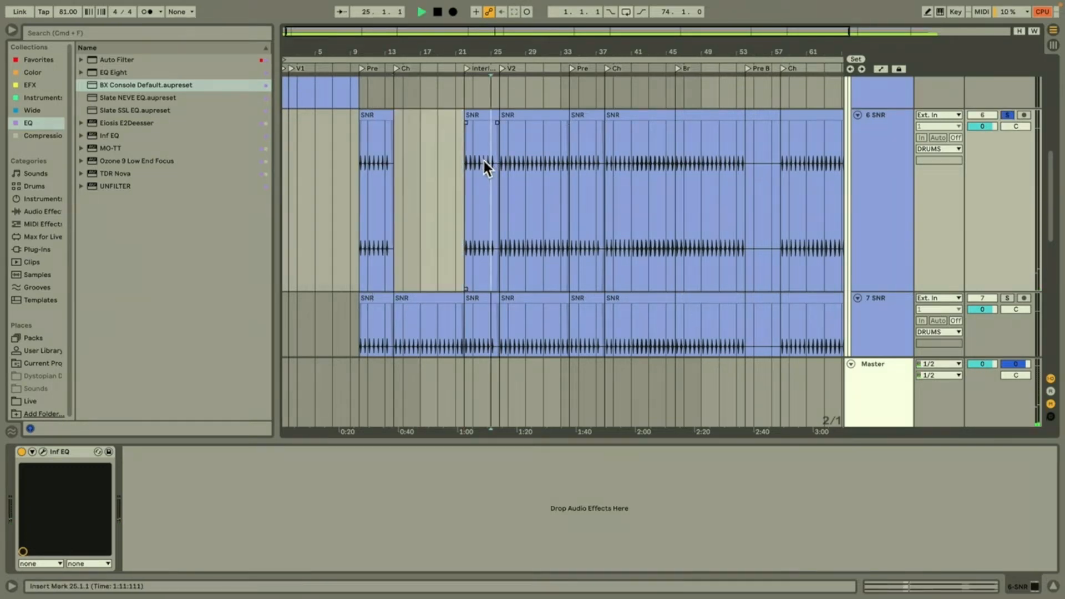
click(530, 117)
key(space)
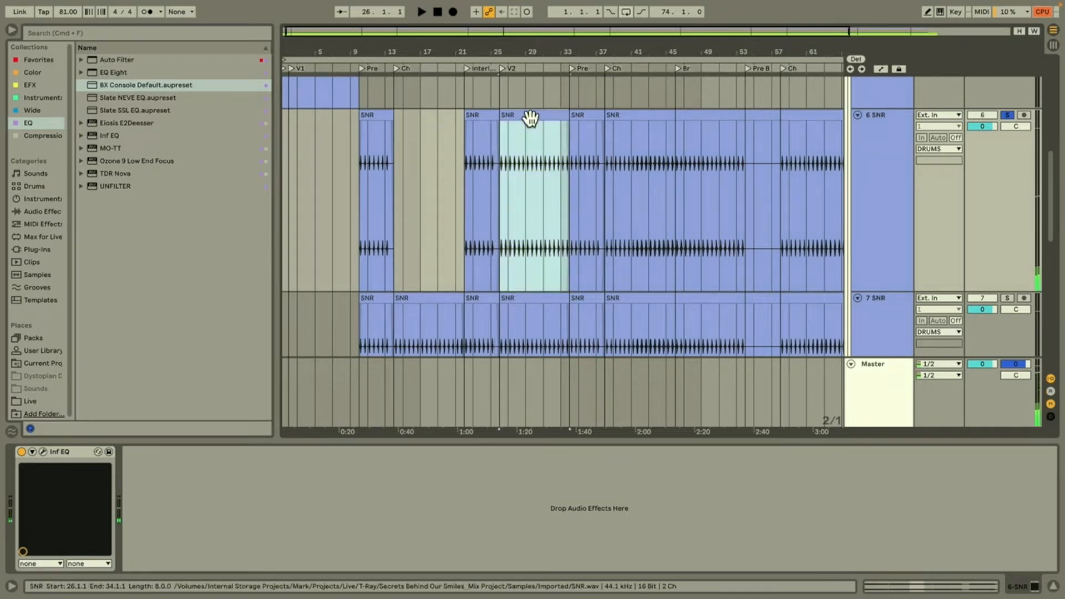
key(Delete)
Step: Audition the second pre-chorus snare from bar 35 and delete the clip from bar 38 to the end on the second SNR track
click(558, 147)
click(584, 158)
key(space)
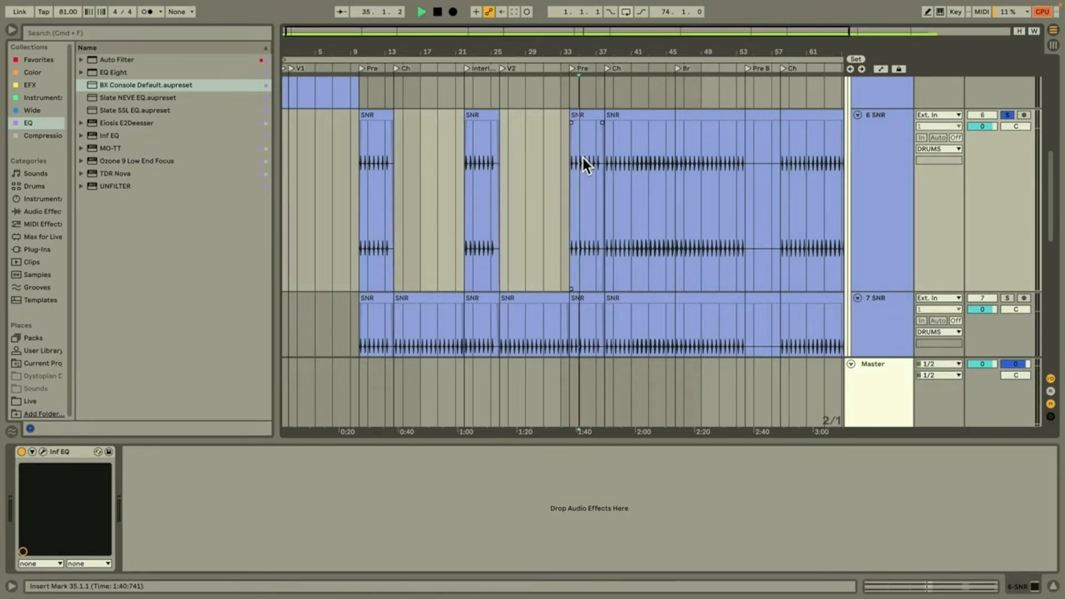
scroll(674, 145, right, 10)
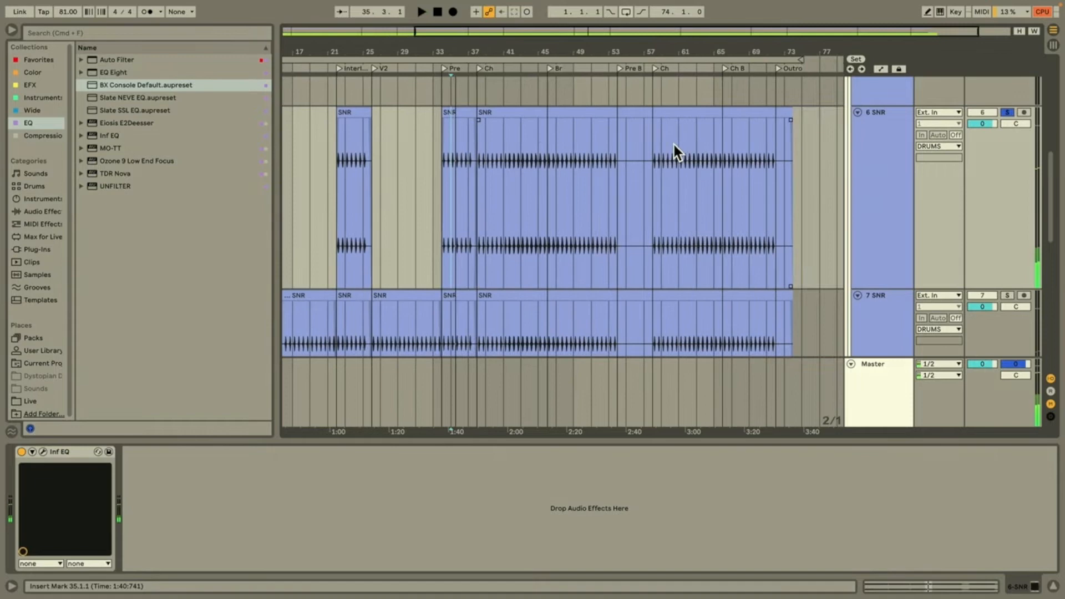
click(673, 110)
key(space)
scroll(668, 190, down, 3)
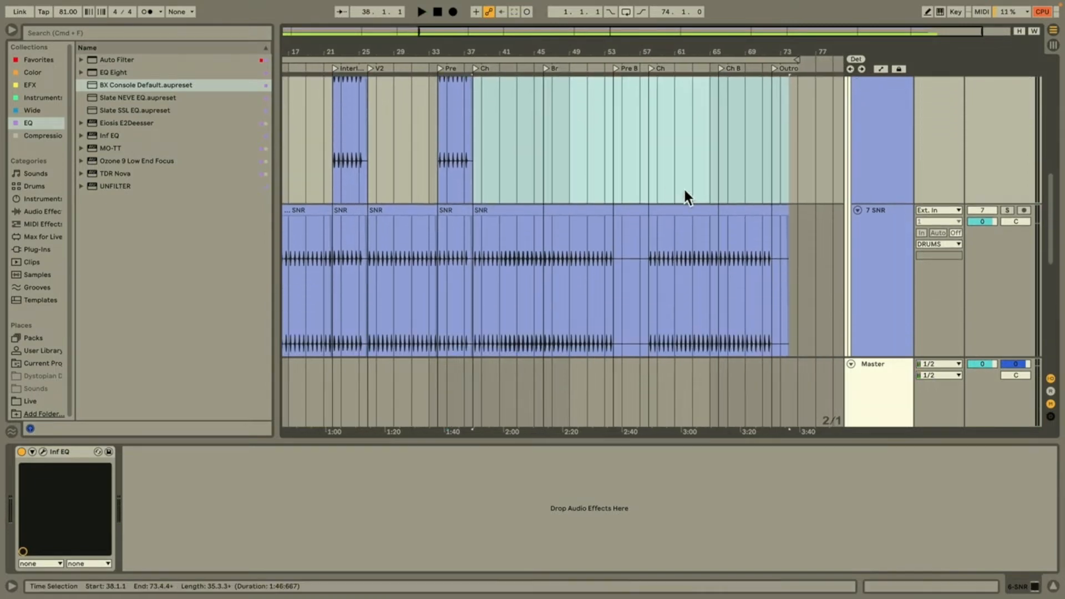
Step: Delete both pre-chorus clips, at bars 10 and 34, and the interlude clip at bar 22 from the third SNR track
click(457, 209)
key(Delete)
scroll(456, 209, left, 8)
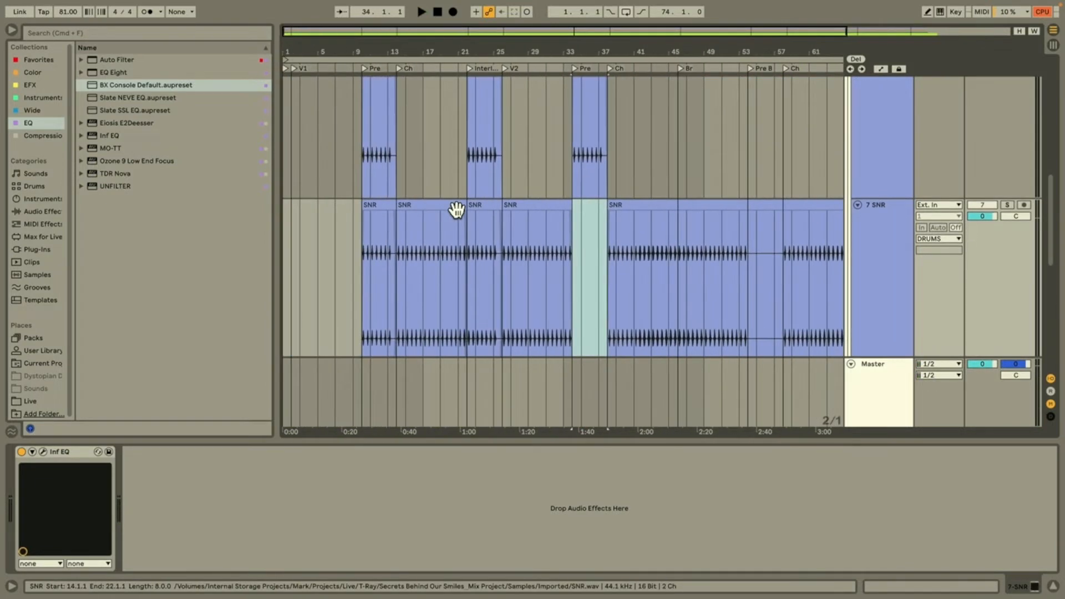
click(475, 206)
key(Delete)
click(373, 206)
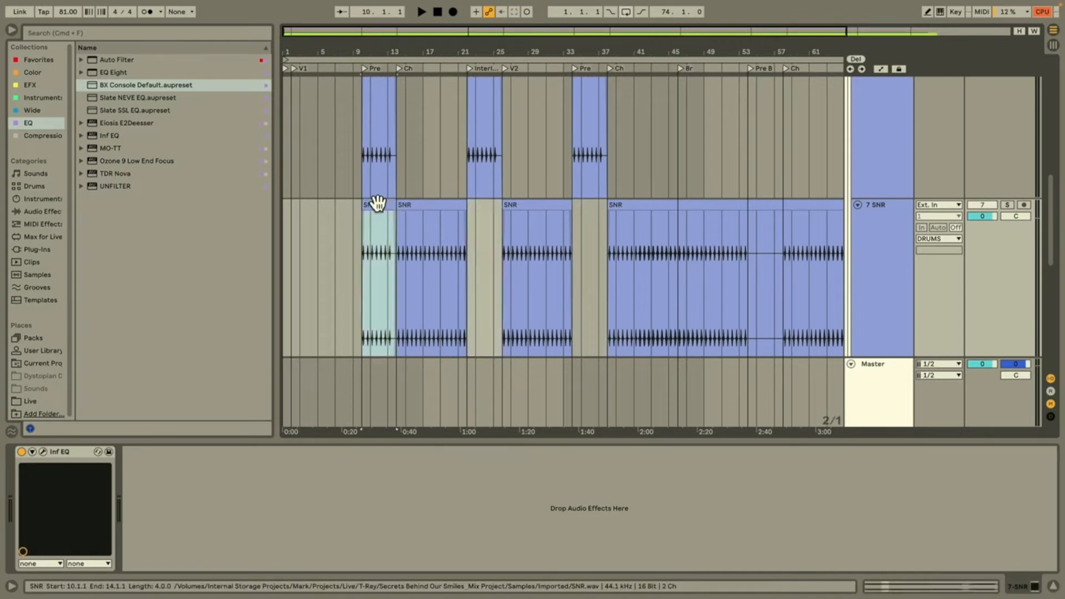
key(Delete)
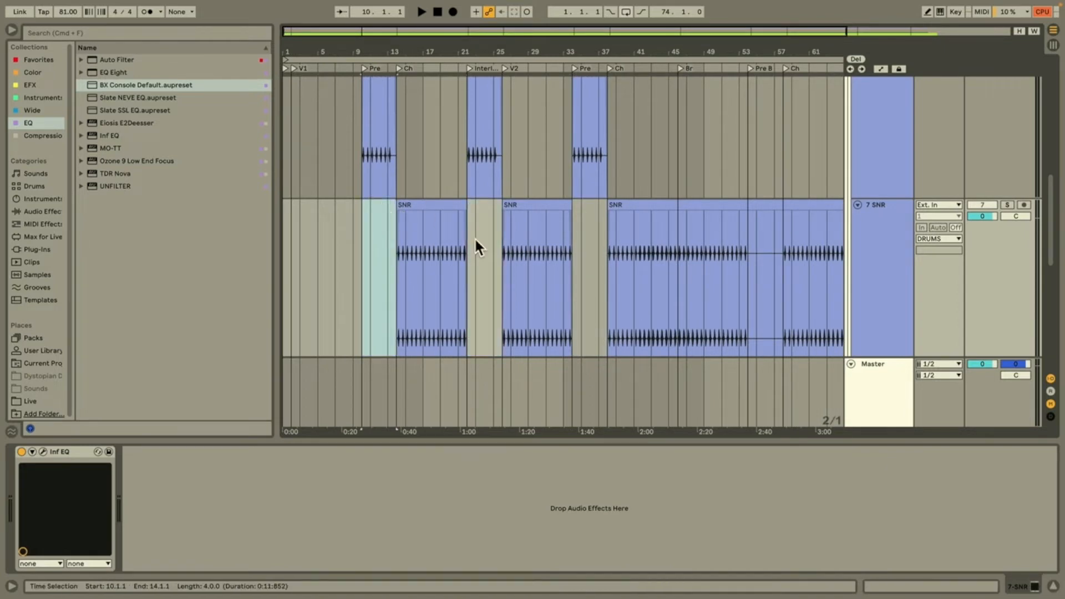
Step: Check the clip layout across the three SNR tracks and turn off solo on the second one
scroll(474, 237, right, 3)
scroll(474, 237, down, 3)
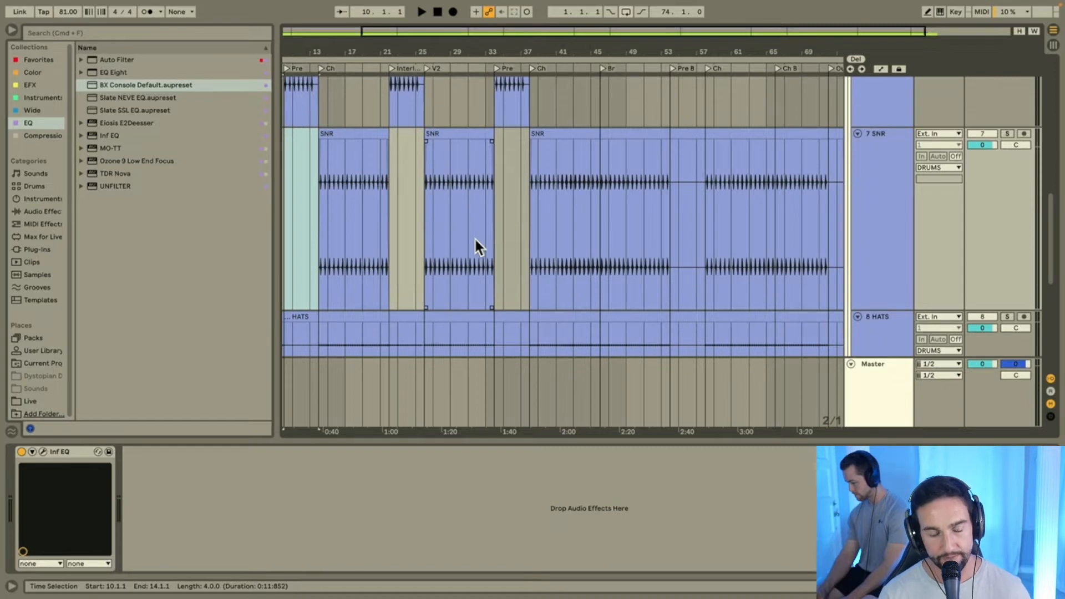
scroll(475, 240, up, 2)
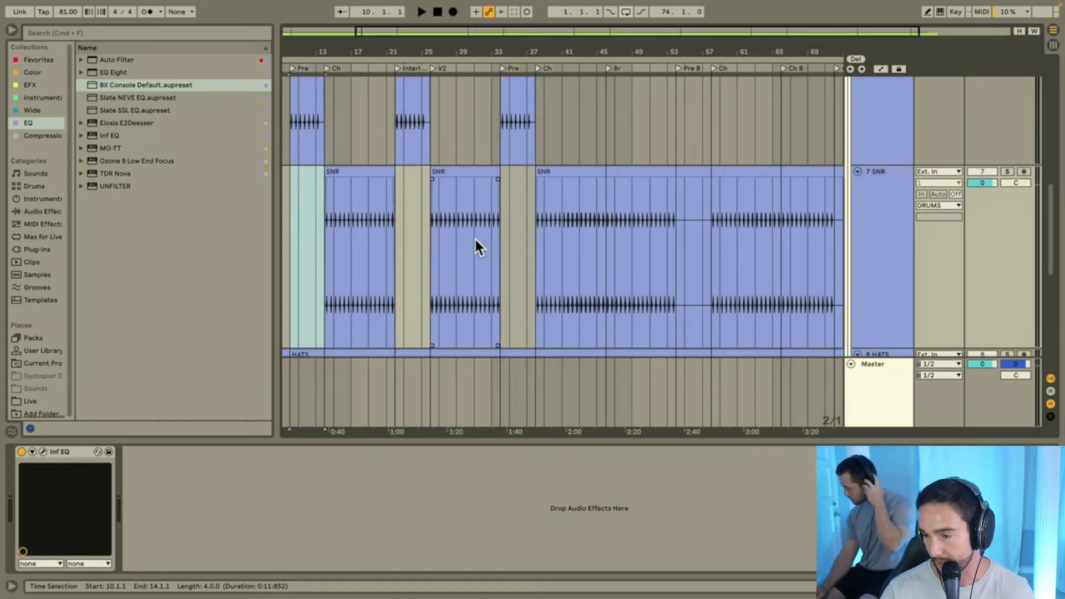
scroll(475, 239, up, 5)
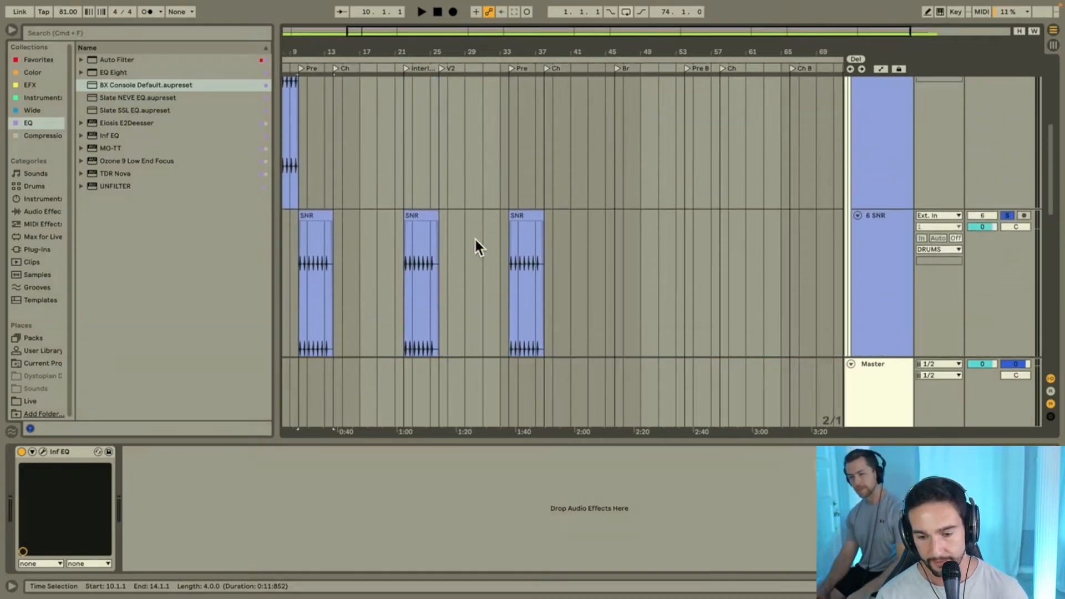
click(1008, 215)
scroll(740, 239, down, 6)
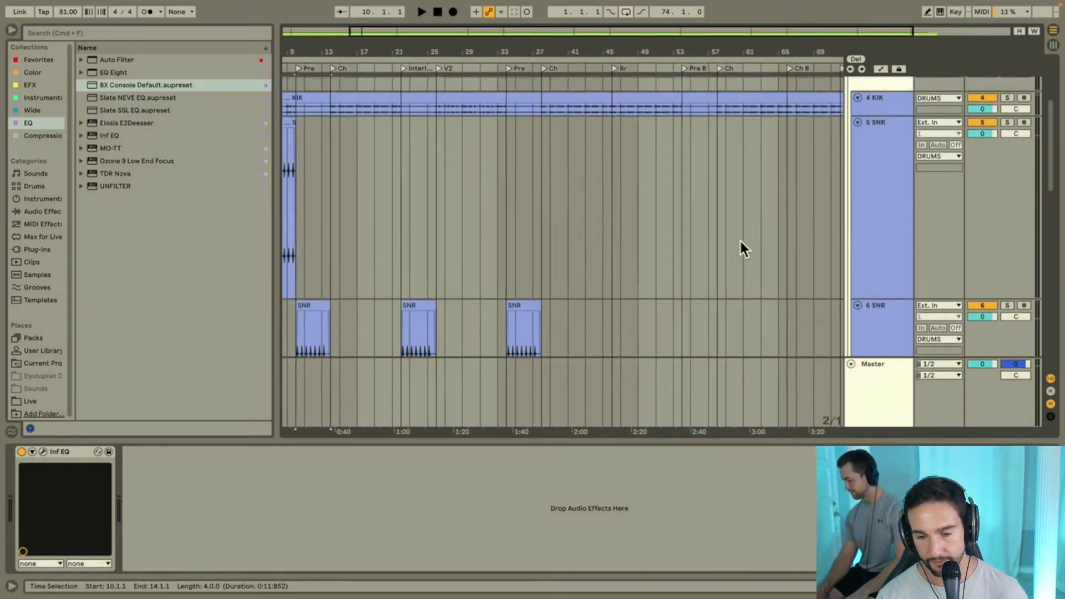
scroll(740, 239, up, 2)
scroll(740, 239, left, 2)
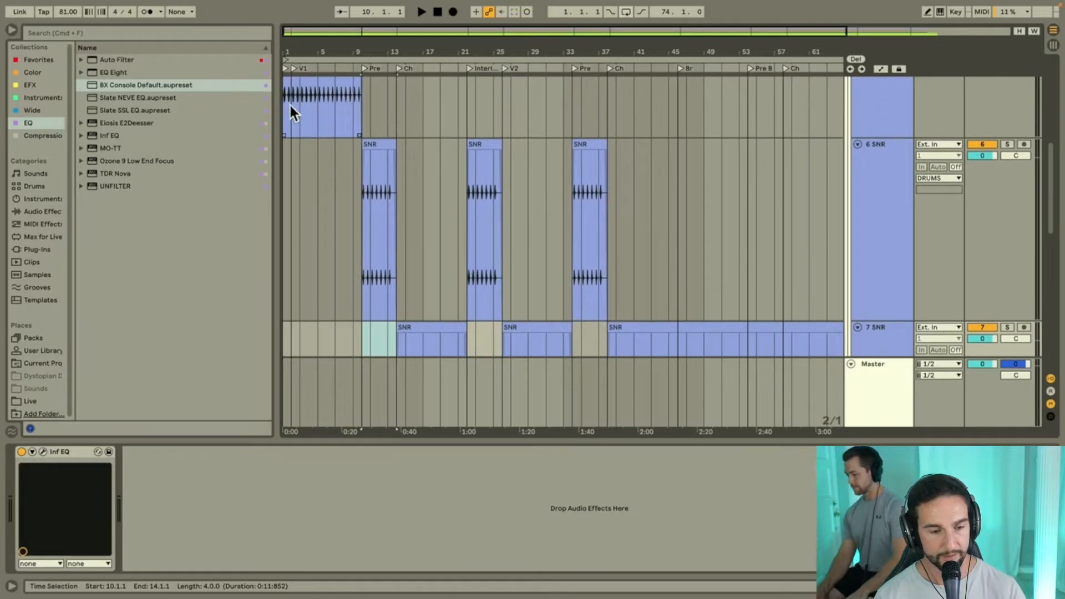
Step: Solo the first SNR track and audition the verse snare from bar 5
click(304, 114)
scroll(798, 202, up, 5)
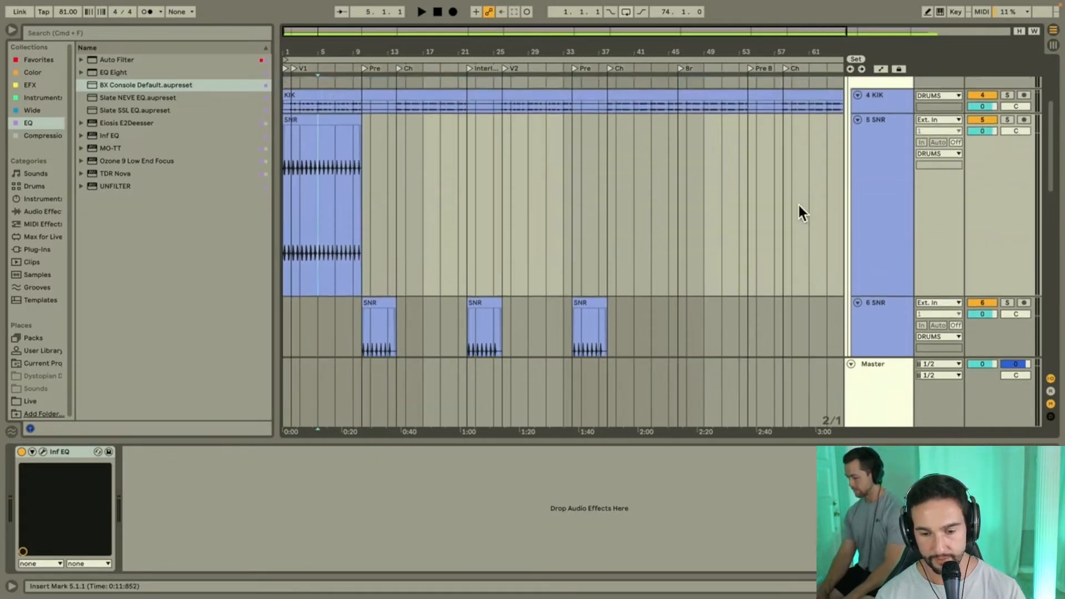
click(1008, 123)
key(space)
Step: Stop playback and open the Inf EQ plug-in window on the first SNR track
click(878, 162)
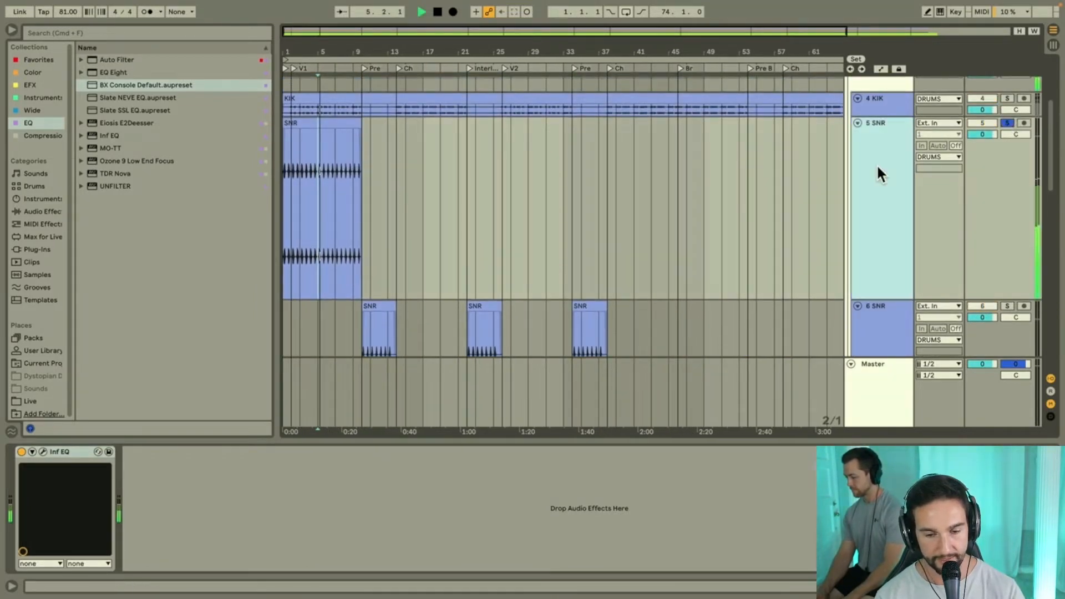
key(space)
click(43, 451)
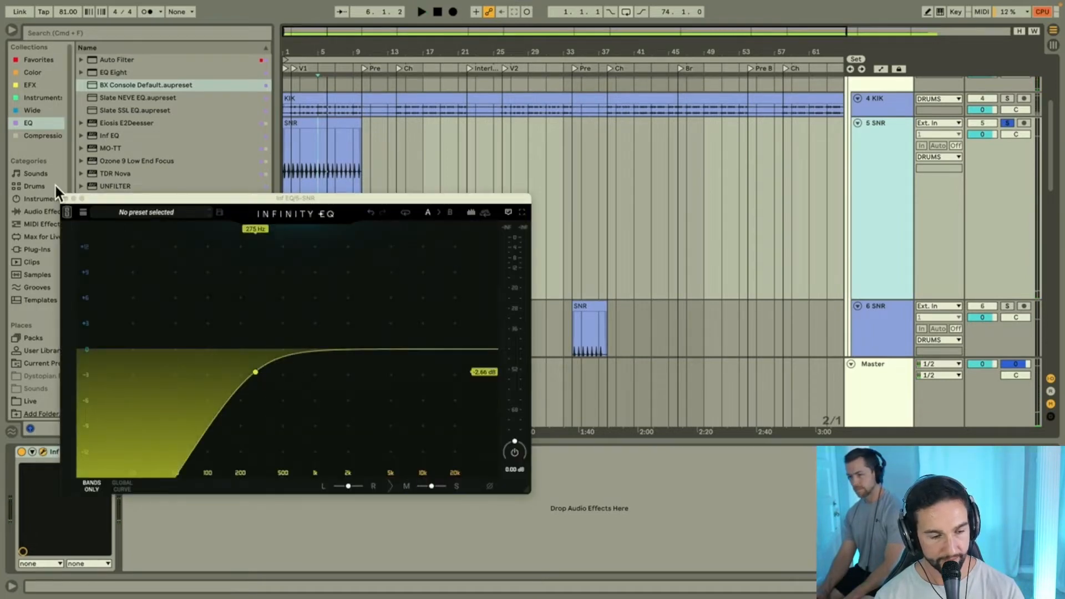
Step: Close the first snare's Inf EQ window, then solo the second SNR track and audition its pre-chorus clip from bar 11
click(65, 198)
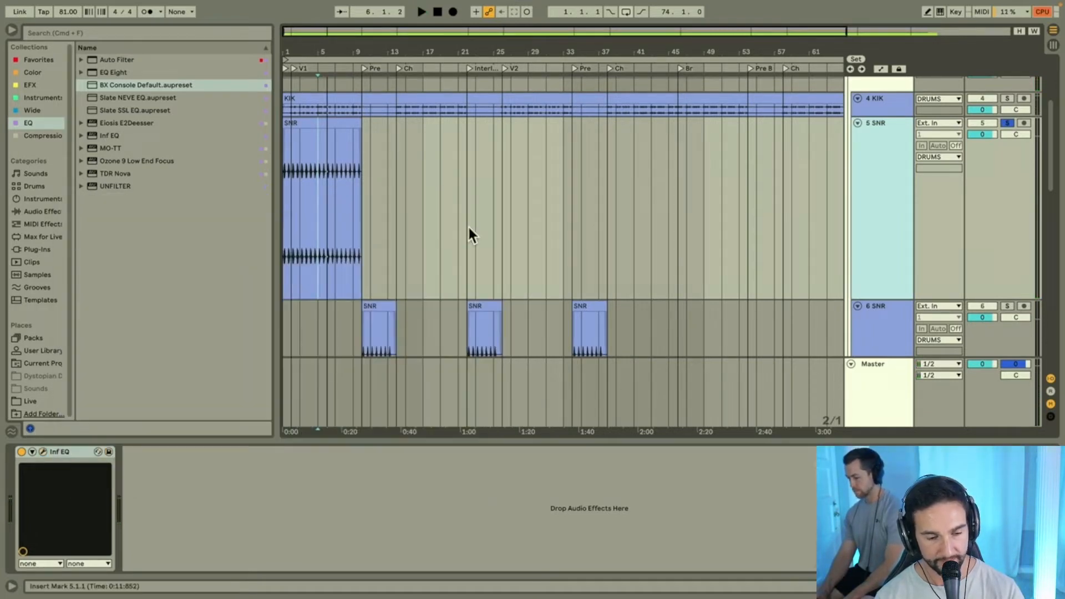
click(365, 351)
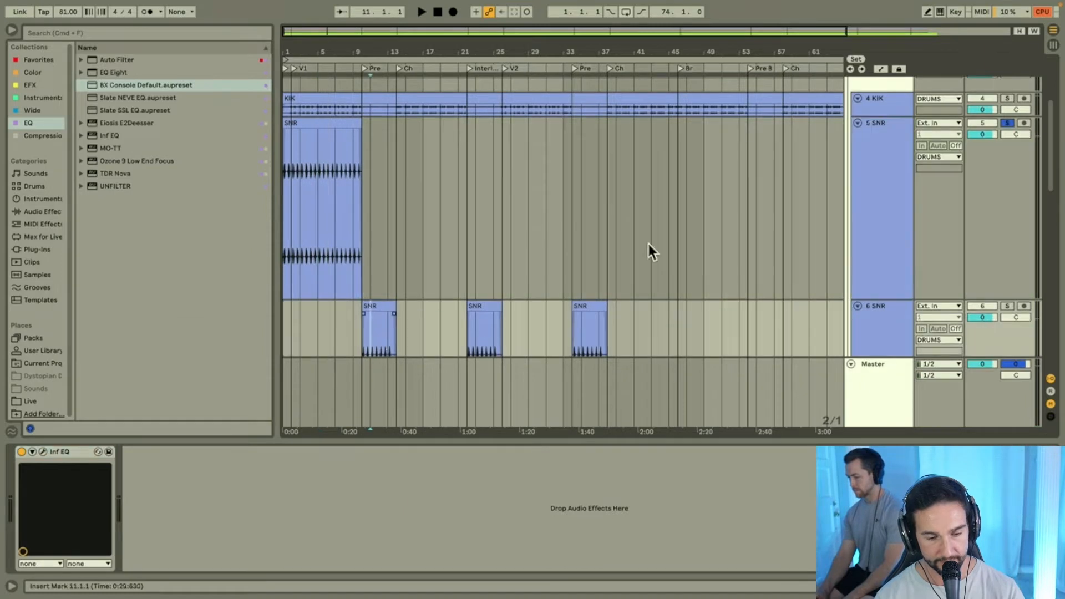
click(1006, 307)
key(space)
scroll(1005, 306, down, 4)
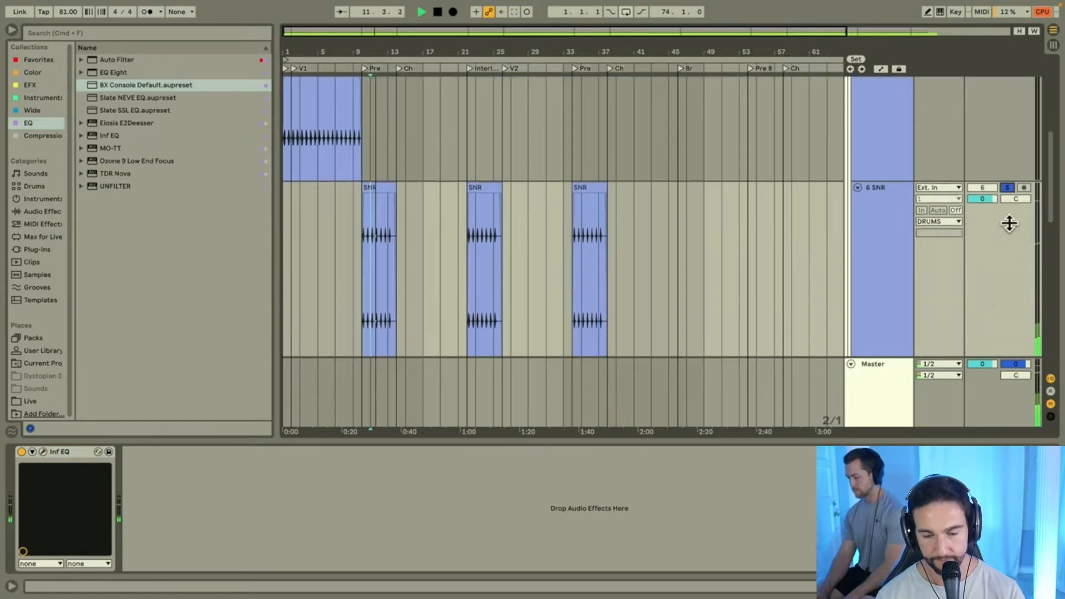
scroll(1010, 224, down, 1)
click(883, 233)
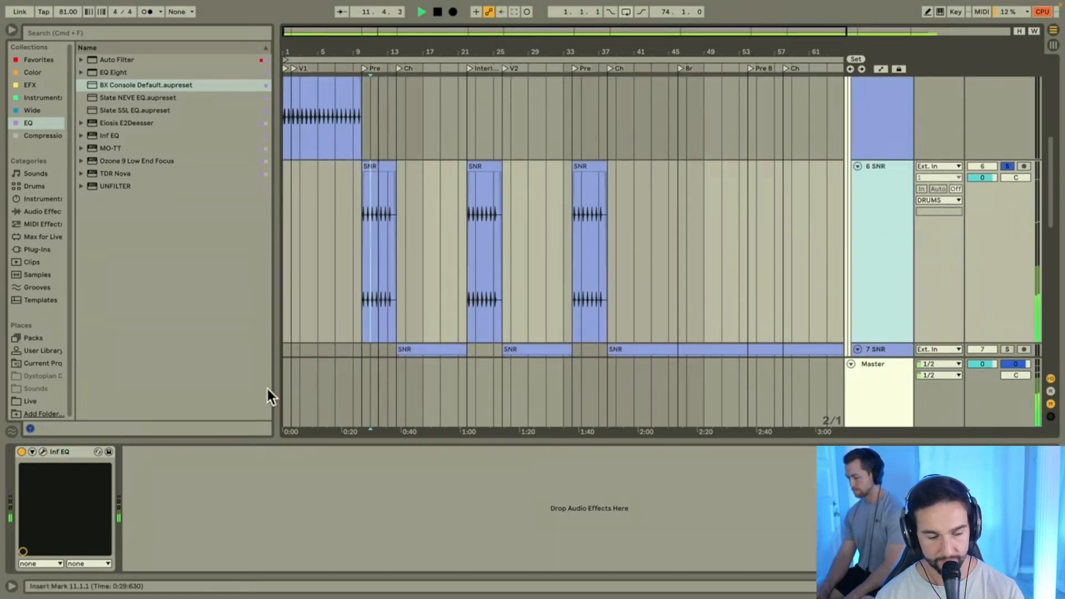
key(space)
Step: In the second SNR track's Inf EQ, set the low-cut band's mid/side balance to 0% and its frequency to 302 Hz
click(42, 452)
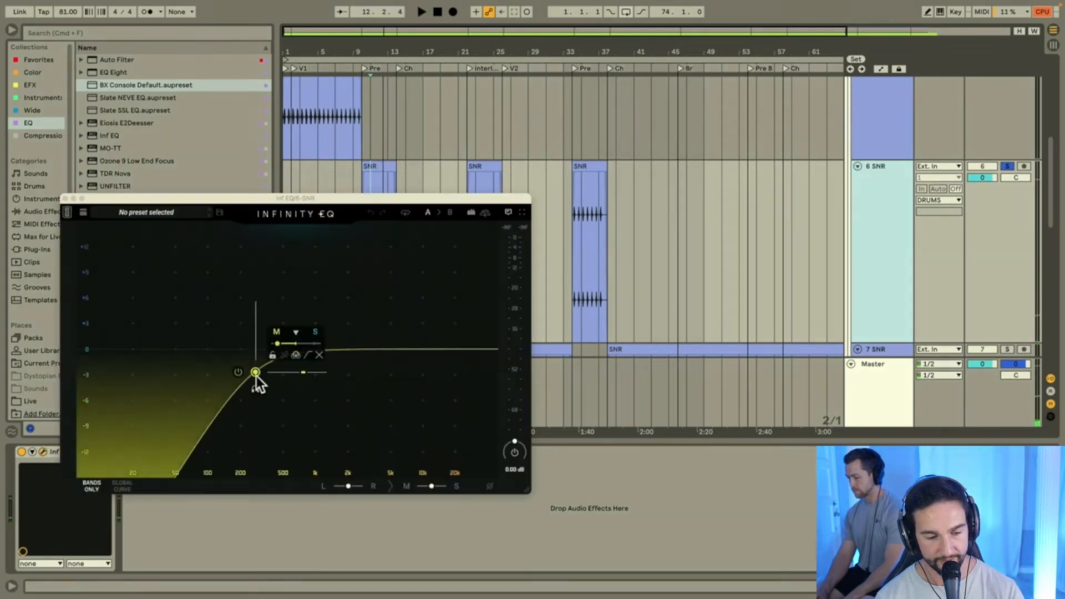
click(256, 375)
drag(277, 344, 297, 344)
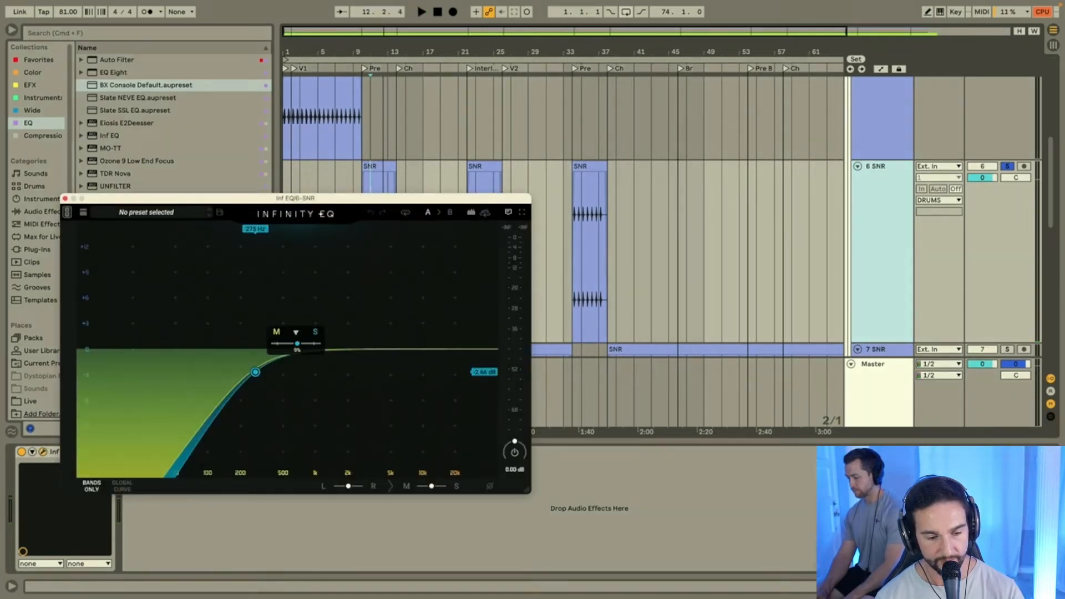
key(space)
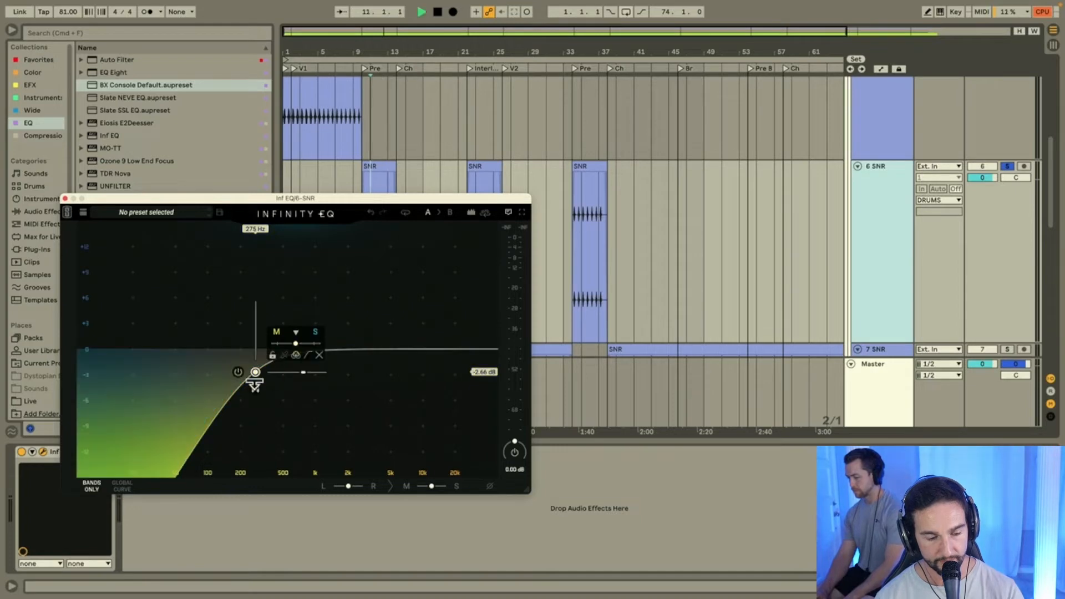
drag(255, 380, 260, 372)
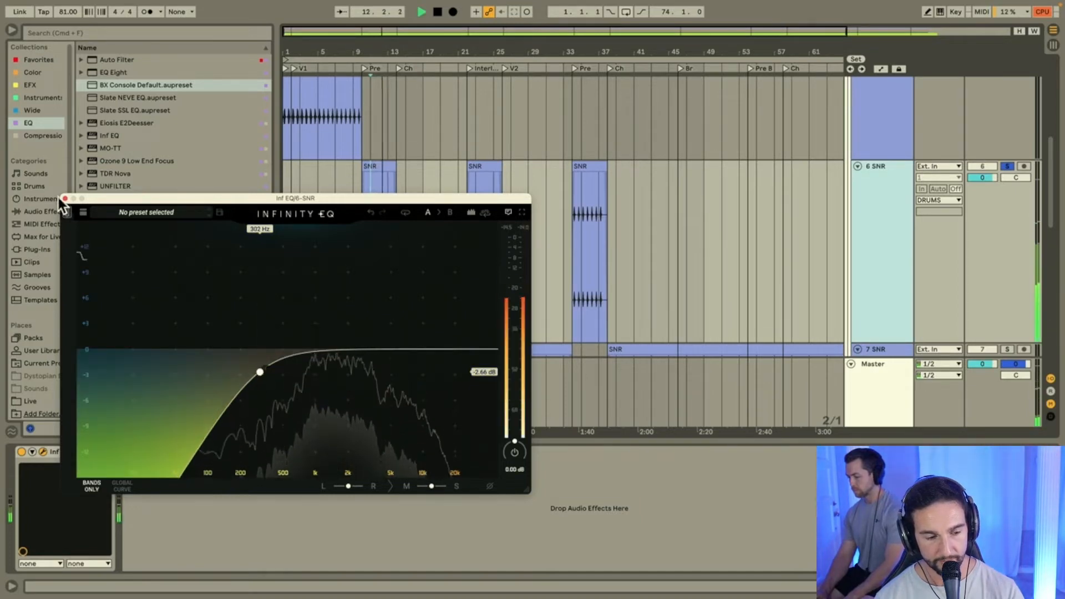
click(64, 198)
key(space)
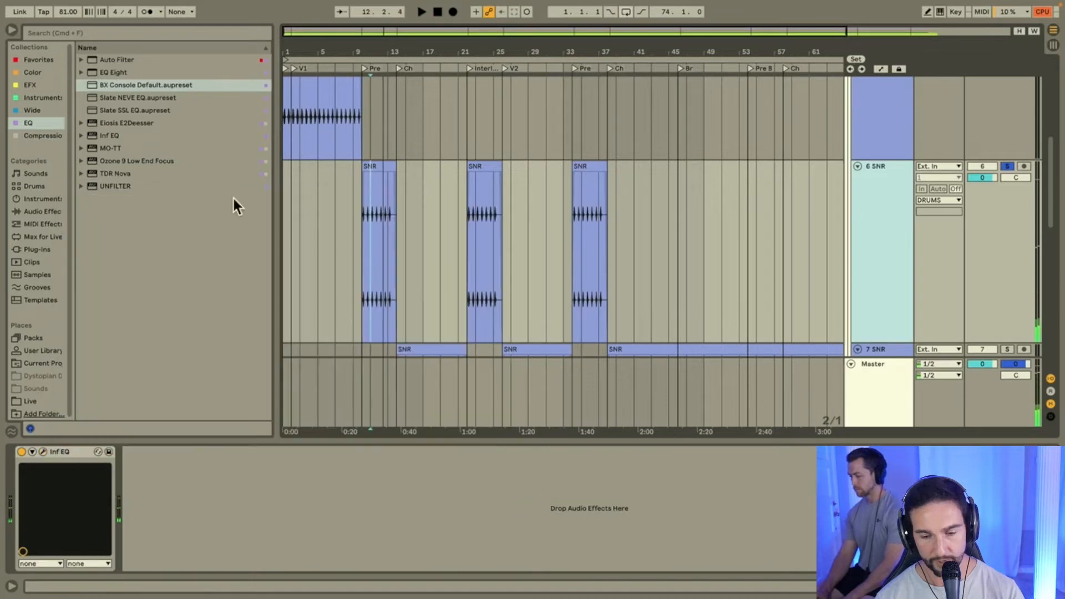
Step: Switch solo from the second to the third SNR track and audition the chorus snare from bar 17
click(1006, 166)
scroll(962, 257, down, 4)
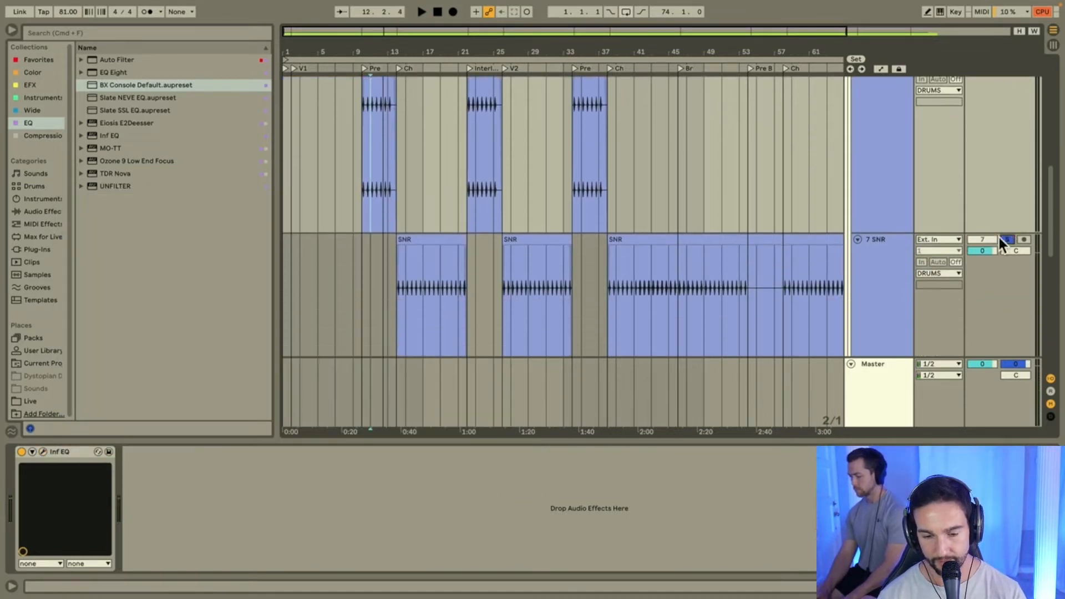
click(429, 299)
key(space)
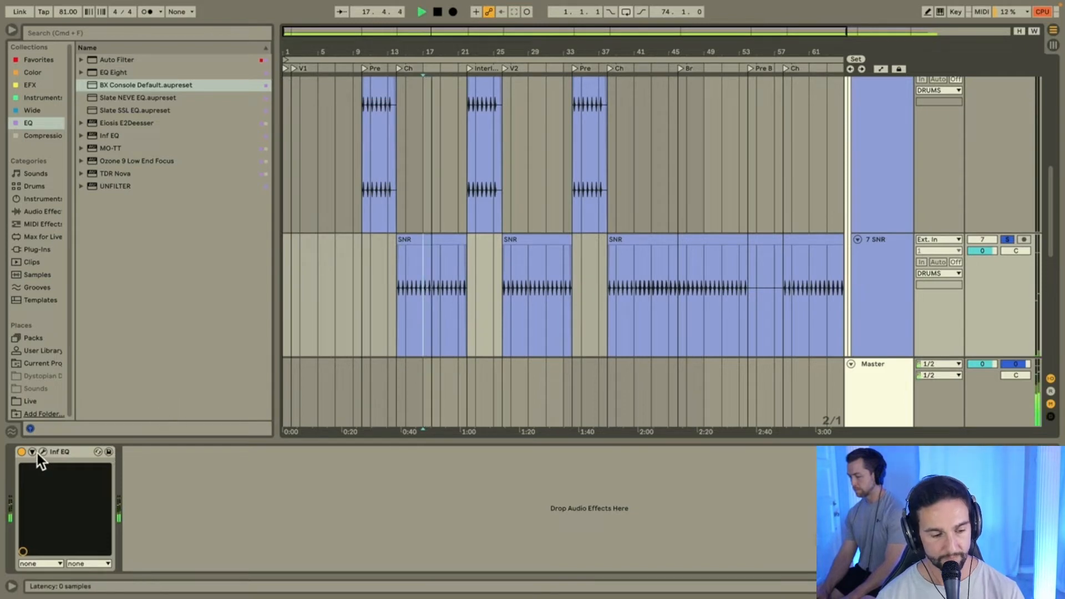
Step: Compare the third SNR track with Inf EQ bypassed and enabled, then stop playback and inspect the plug-in's curve
click(22, 450)
key(space)
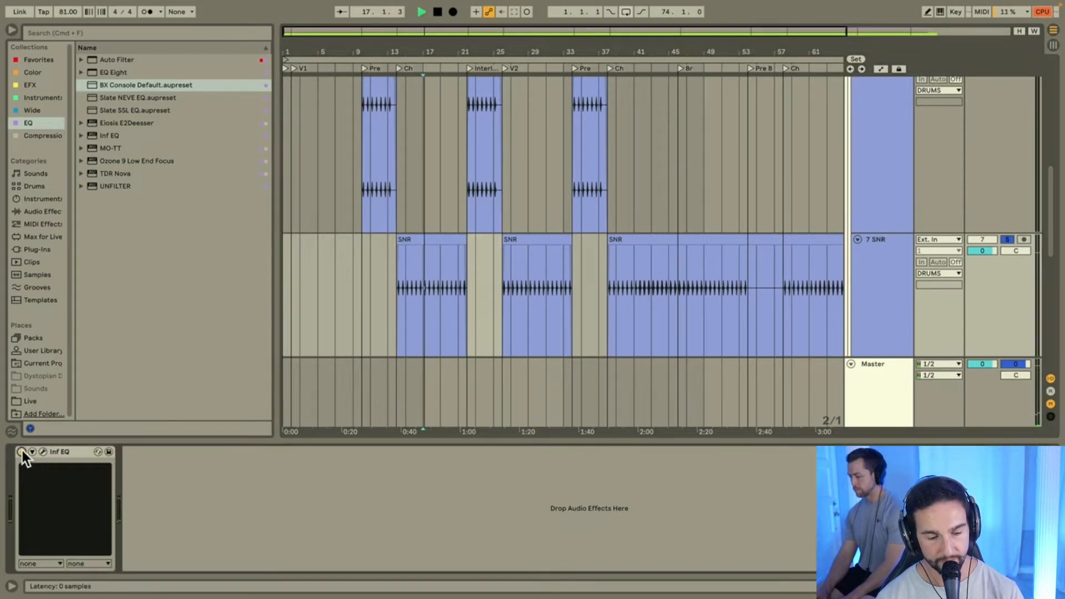
click(22, 450)
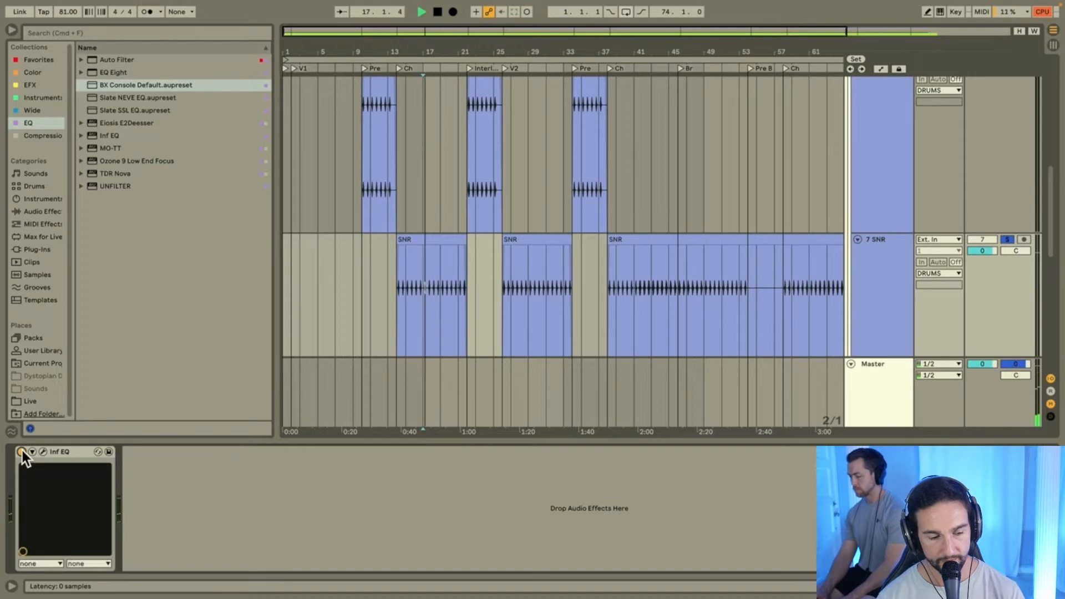
key(space)
click(43, 451)
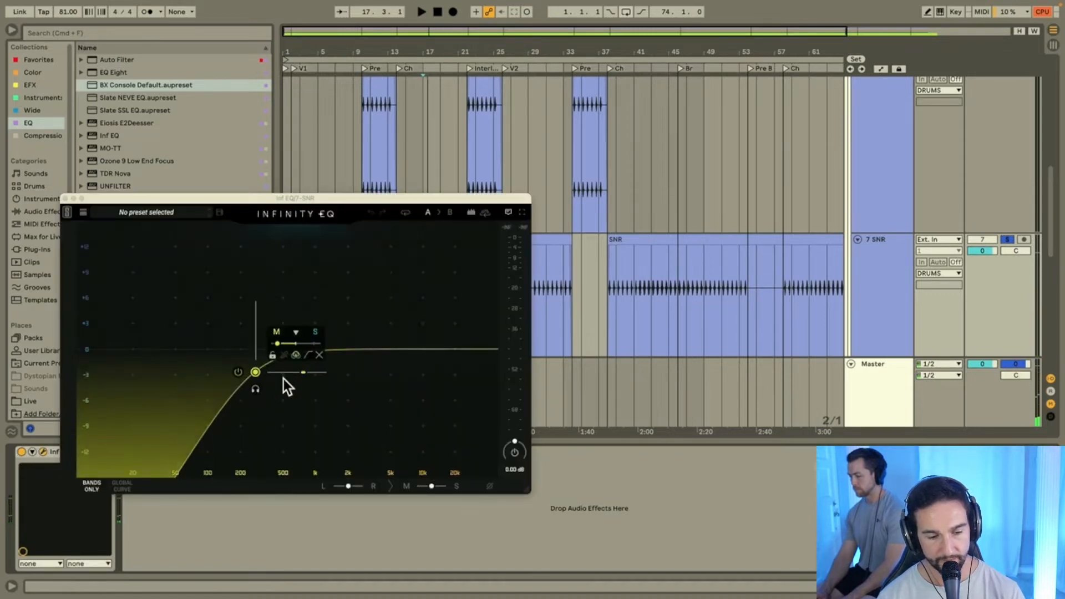
click(66, 198)
Step: Turn off solo on the third SNR track and select the HATS track
click(1008, 239)
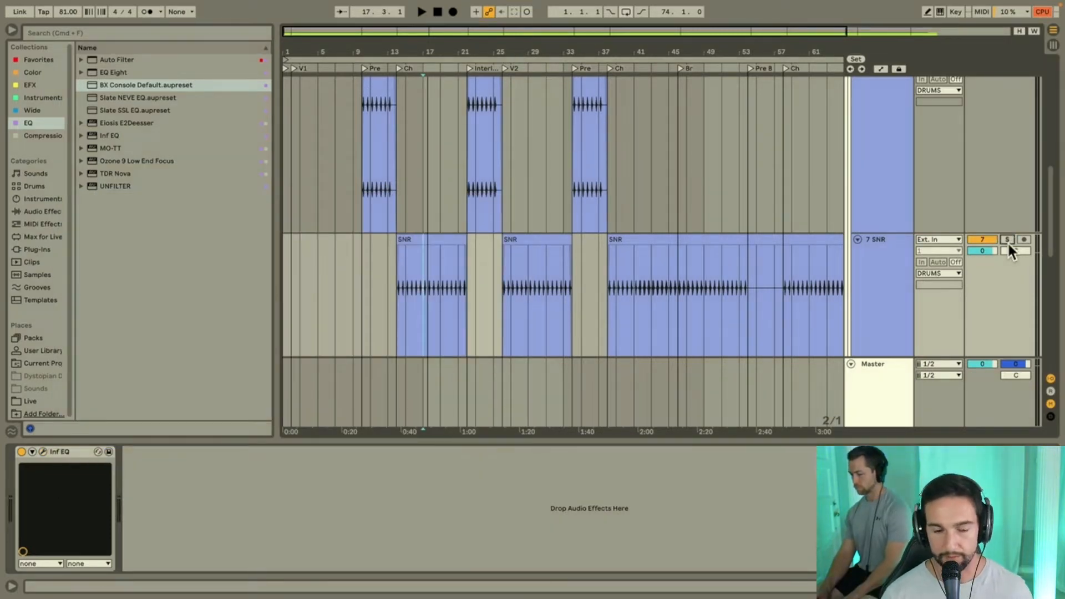
scroll(885, 228, down, 5)
scroll(884, 225, down, 3)
click(879, 224)
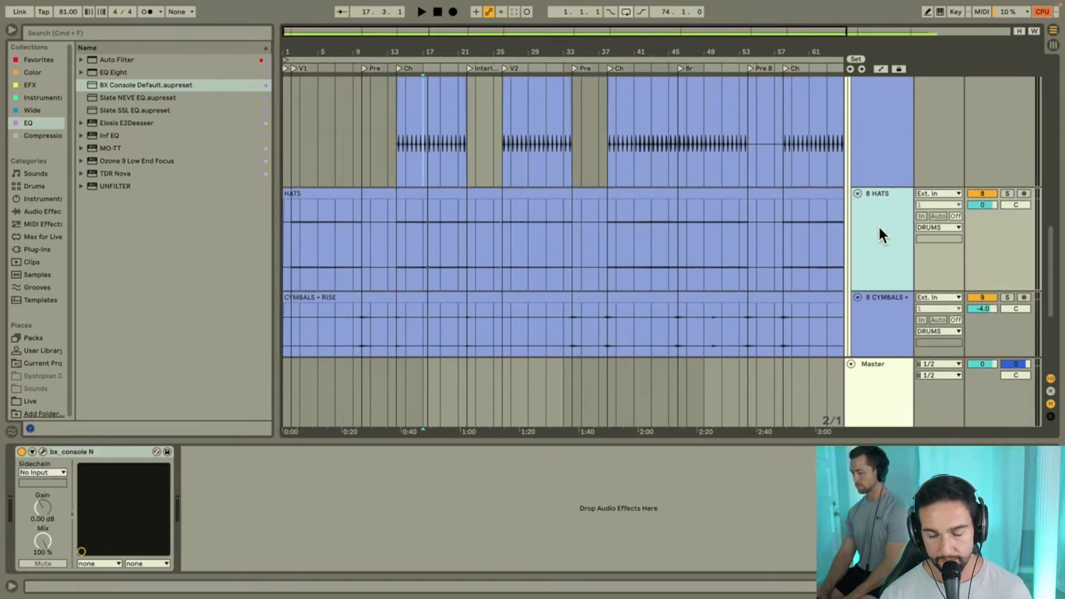
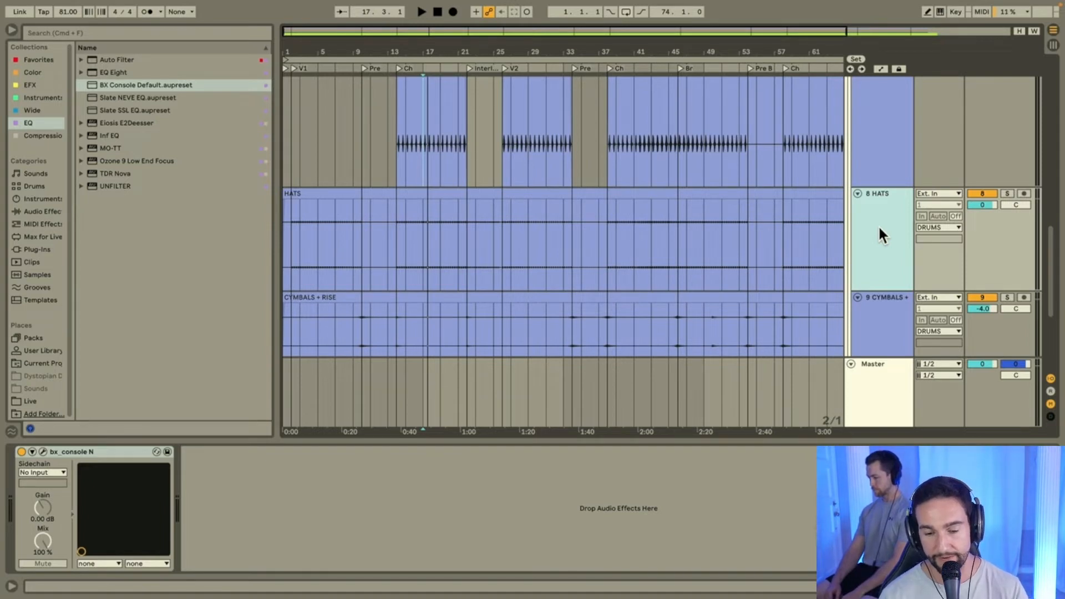
Step: Play the unsoloed mix from bar 17 while looking over the HATS, CYMBALS + RISE and SHAKER tracks, then stop
scroll(879, 229, down, 1)
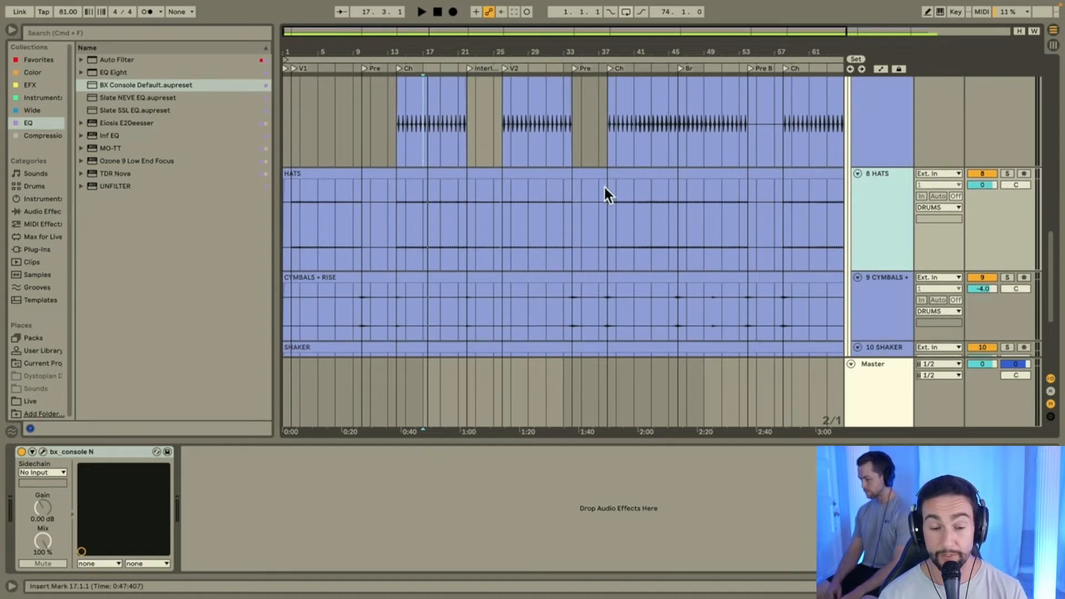
click(491, 244)
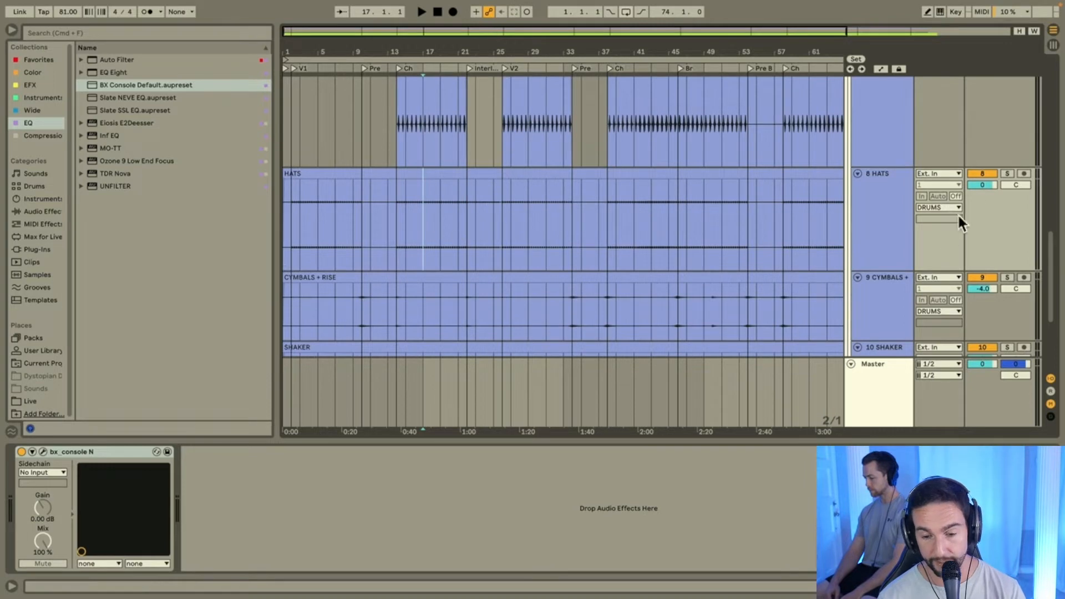
key(space)
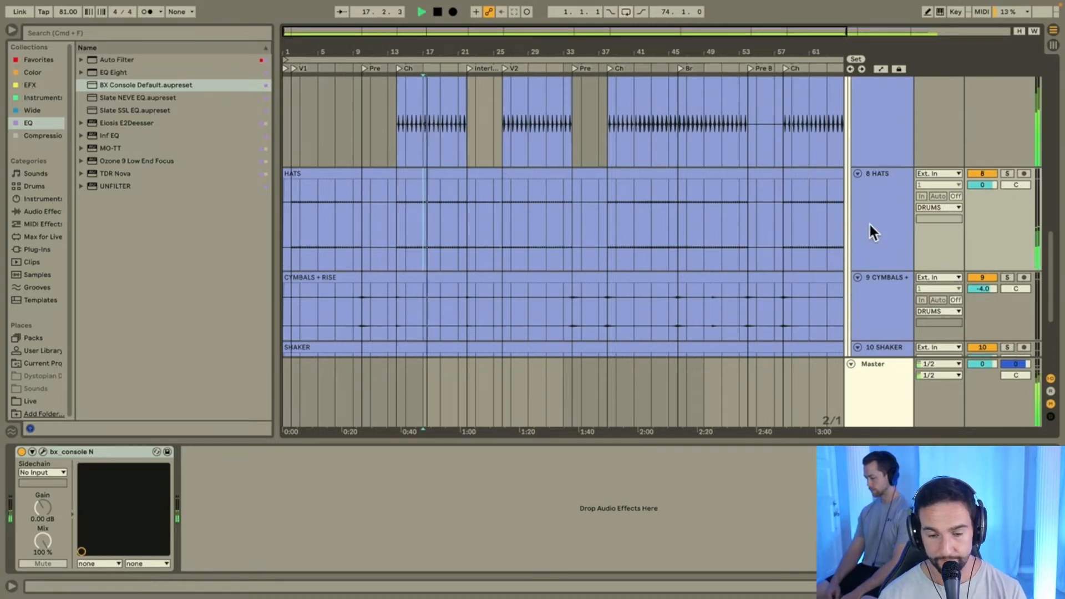
scroll(868, 223, down, 2)
scroll(868, 224, down, 1)
scroll(879, 225, up, 4)
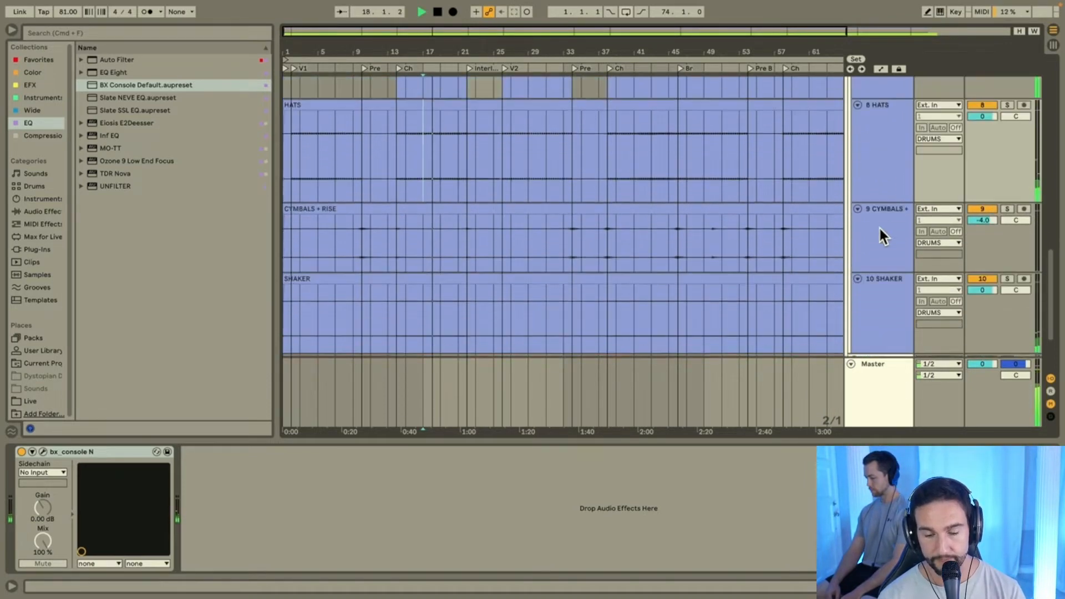
key(space)
Step: Add the SPATIAL RL.adg rack from the EFX collection to the DRUMS group
scroll(878, 225, up, 8)
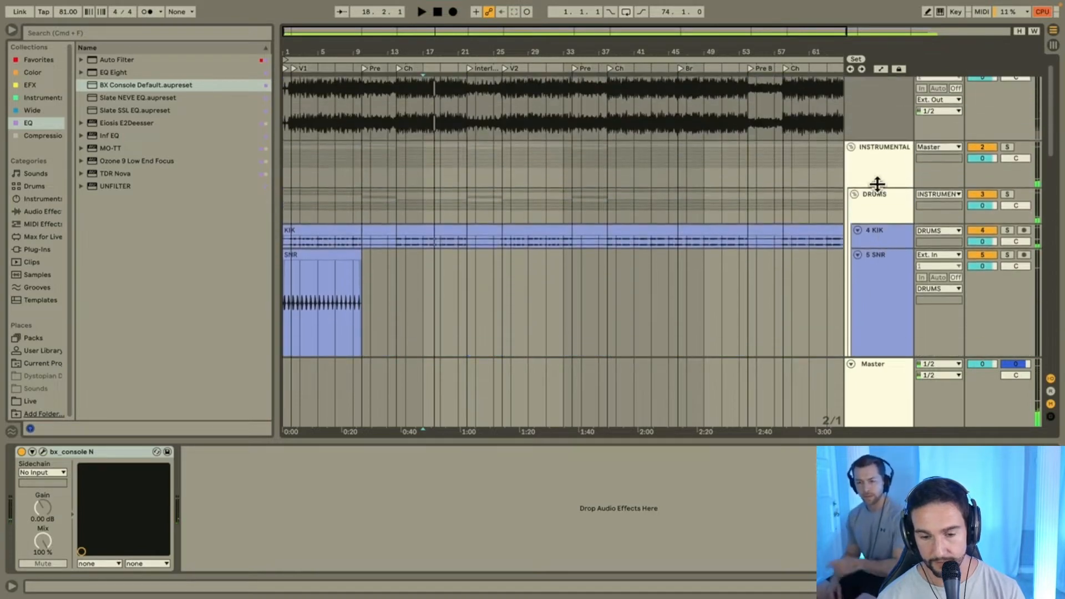
click(872, 159)
click(872, 202)
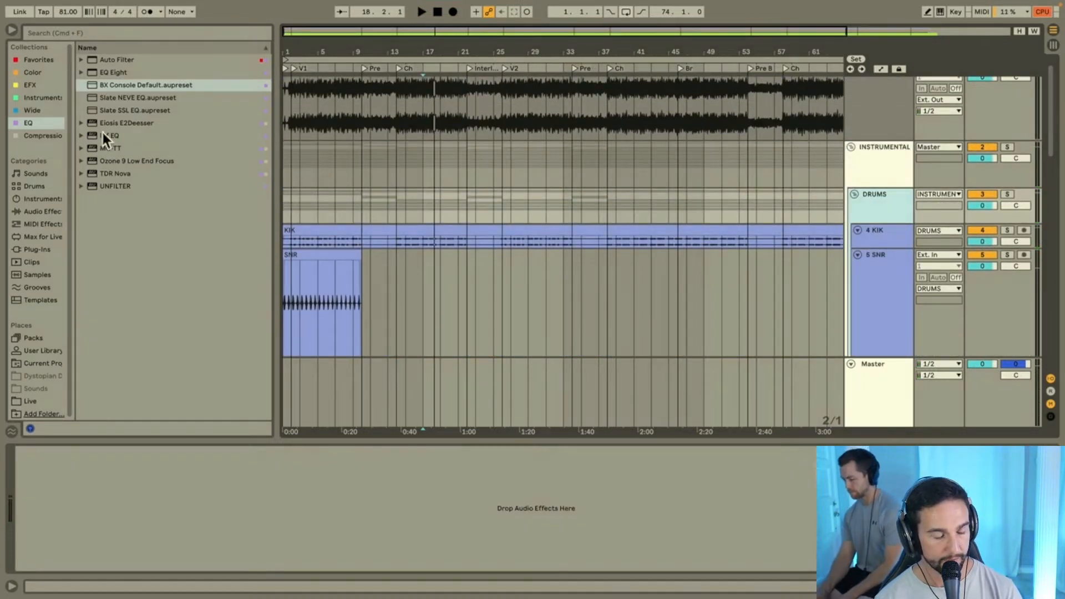
click(37, 136)
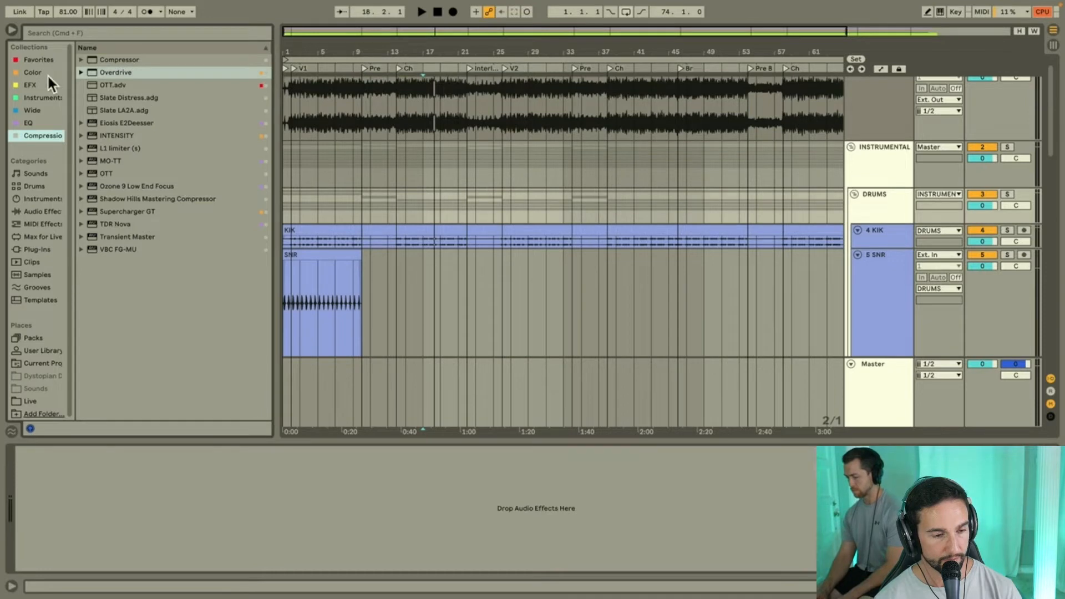
click(36, 84)
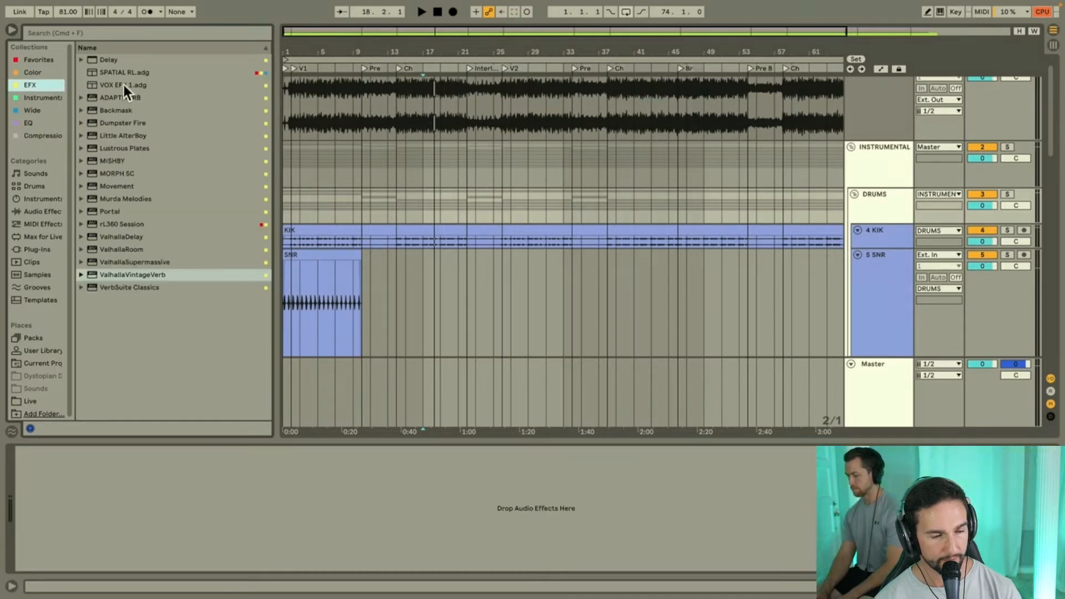
drag(132, 75, 381, 355)
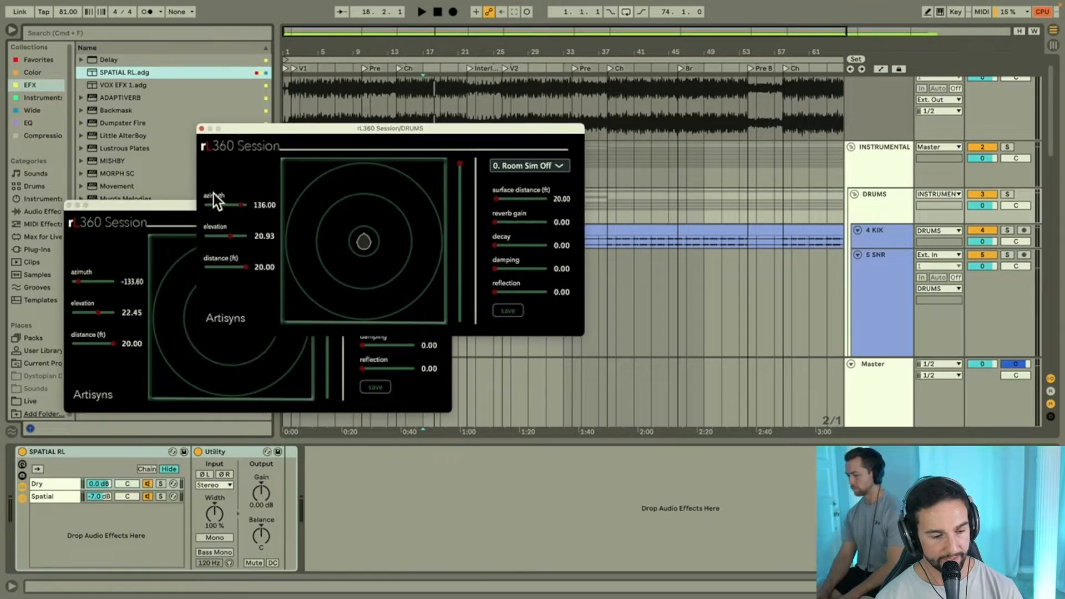
Step: Play the chorus and compare the DRUMS group with the SPATIAL RL rack bypassed and enabled, showing the Spatial chain's devices
key(space)
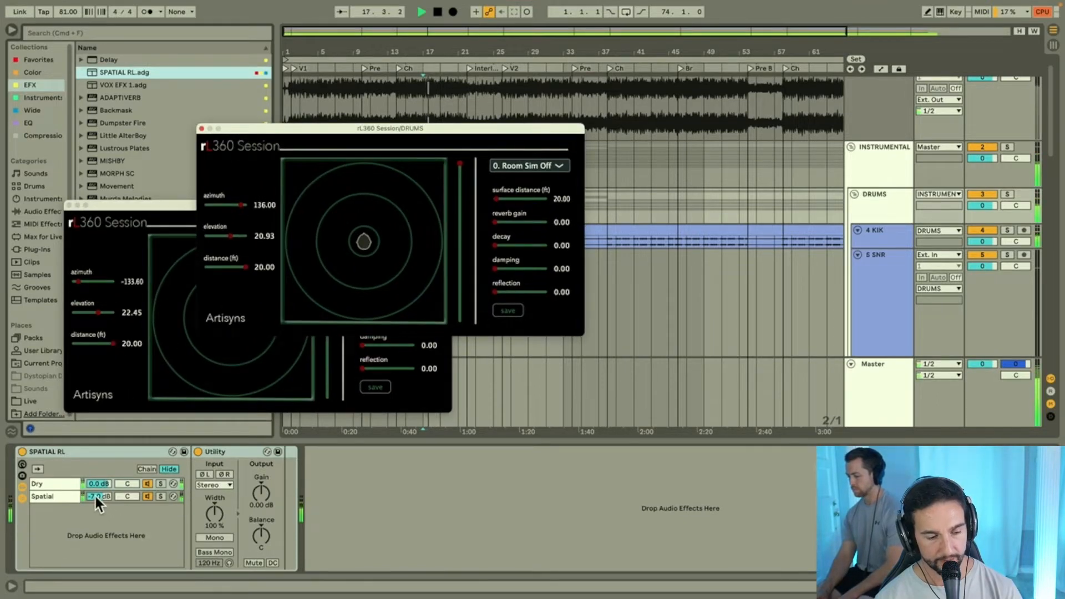
click(21, 452)
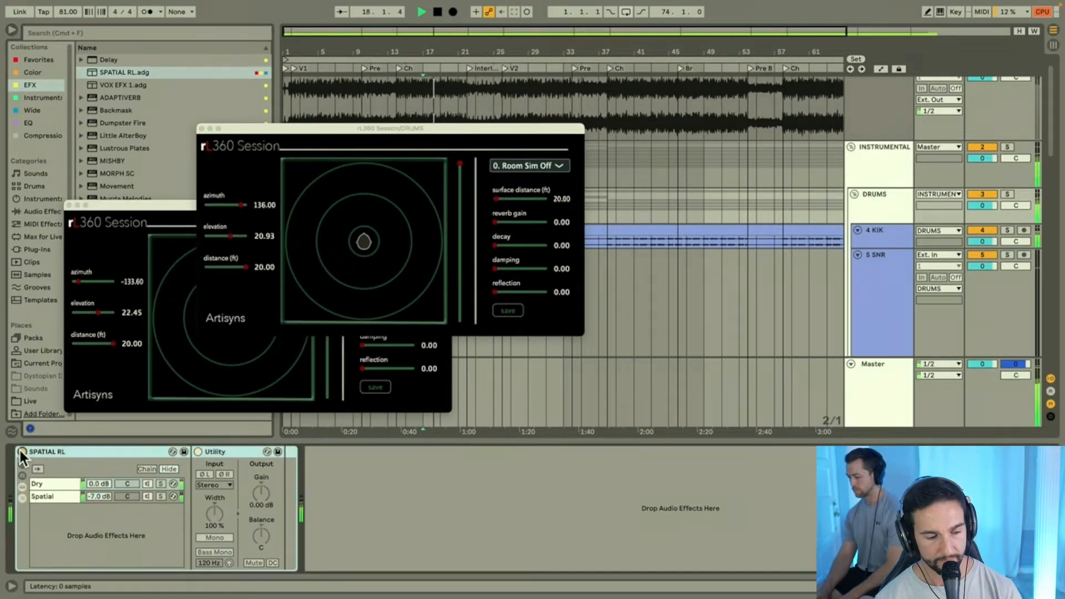
click(22, 451)
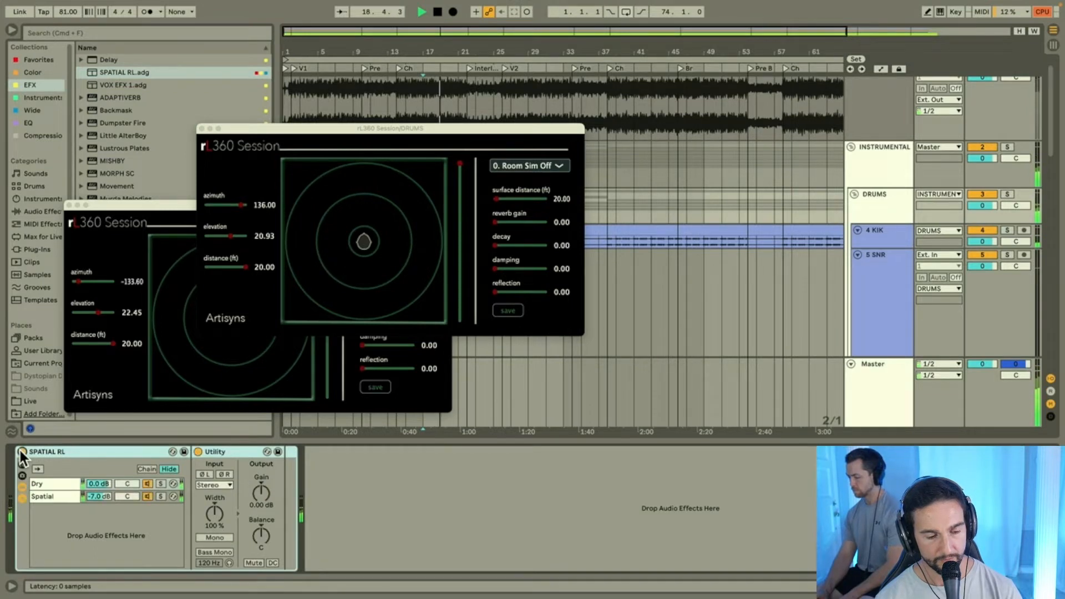
click(94, 498)
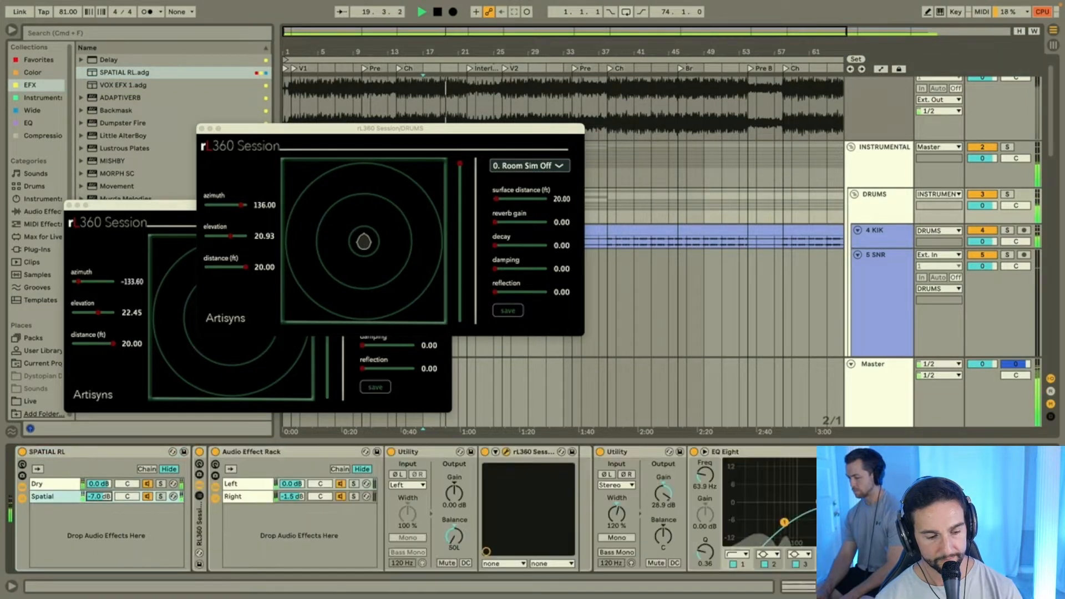
click(22, 452)
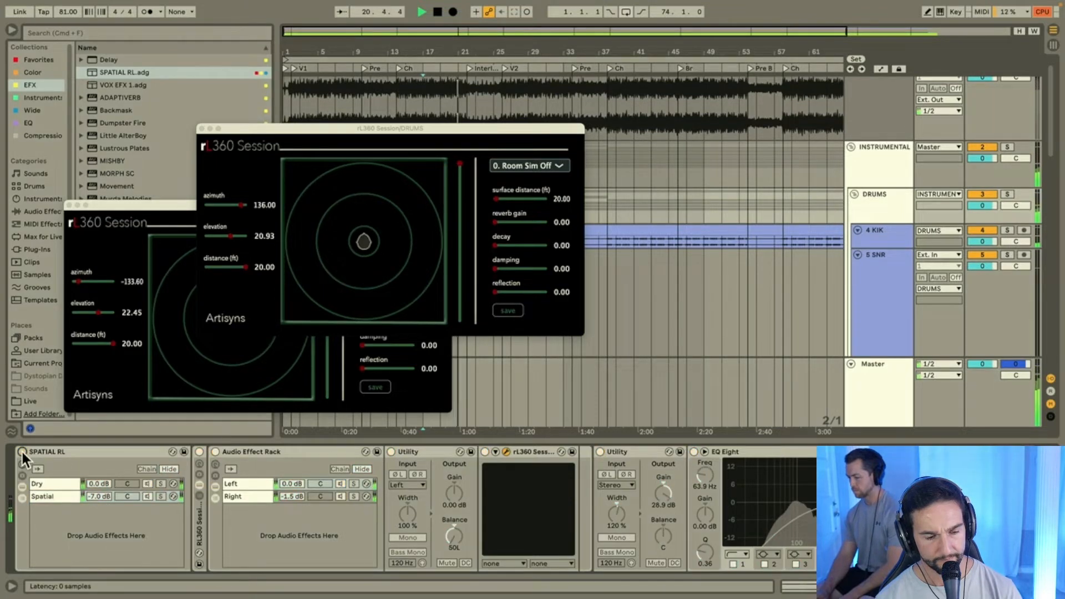
click(22, 451)
Step: Lower the Spatial chain's volume to -13.7 dB and compare the drums with the rack bypassed and enabled
drag(95, 496, 95, 502)
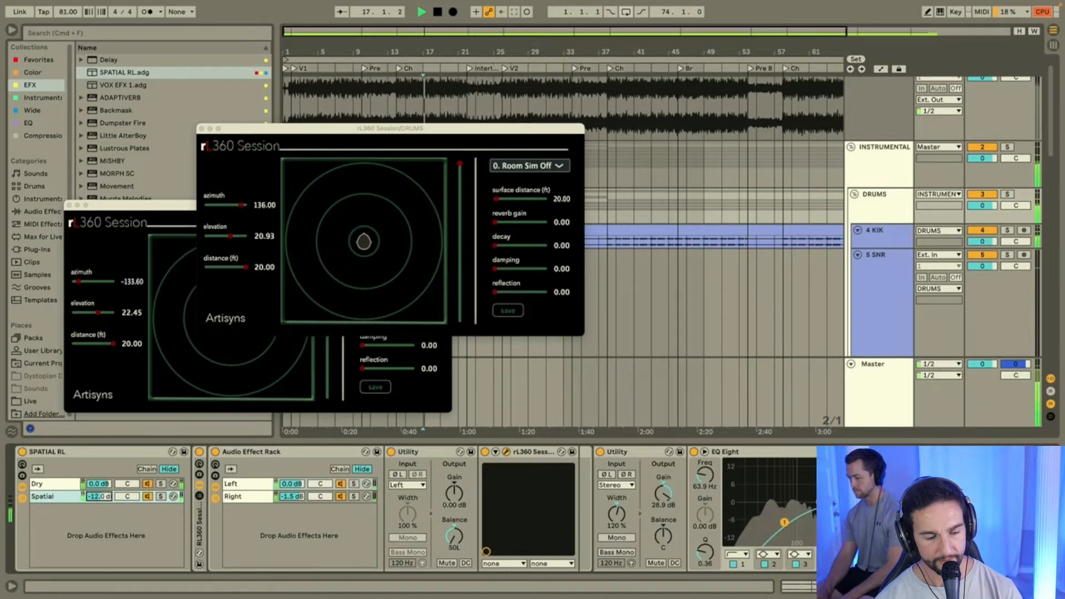
drag(96, 496, 96, 497)
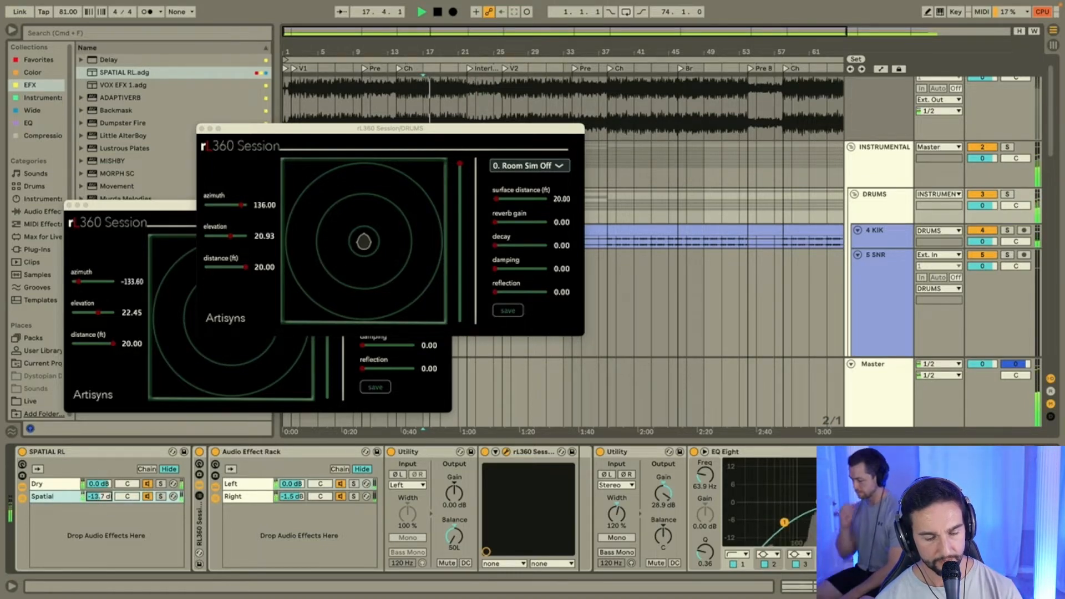
click(22, 450)
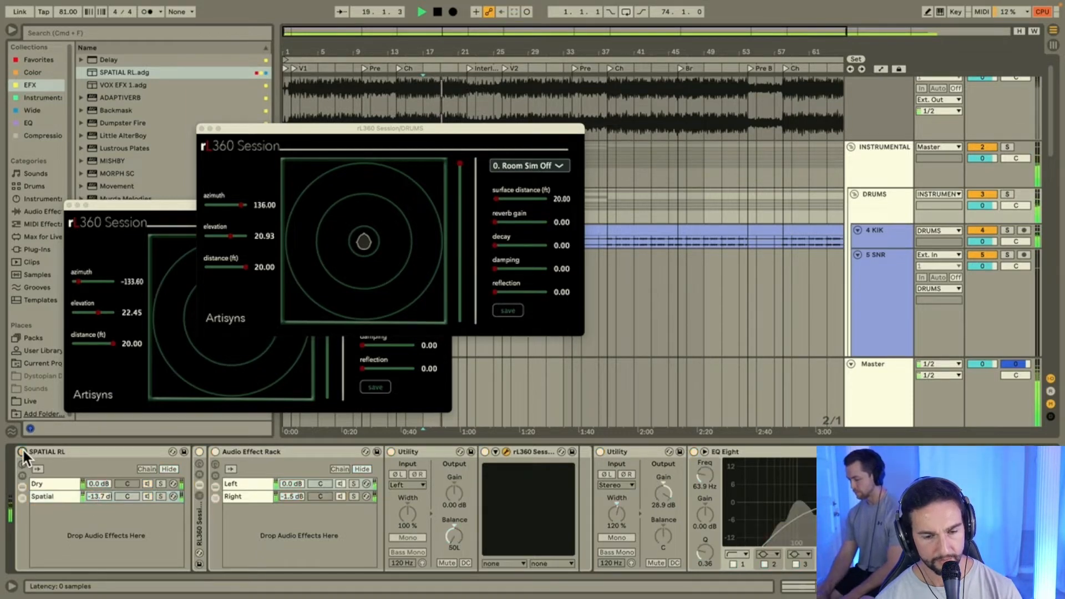
click(22, 449)
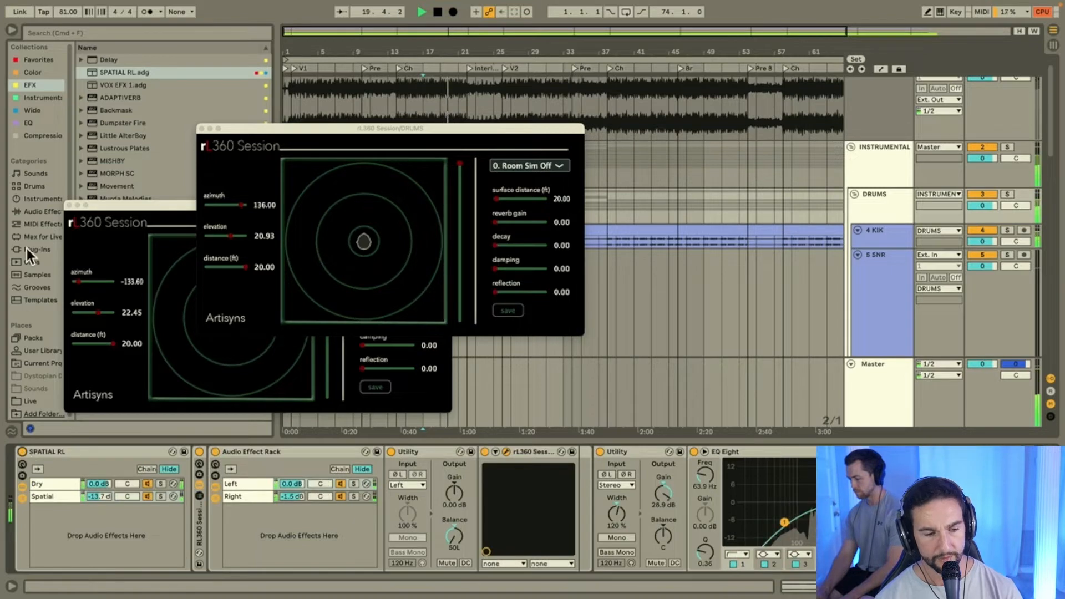
Step: Close both rL360 Session windows and collapse the SPATIAL RL rack on the DRUMS group
click(69, 205)
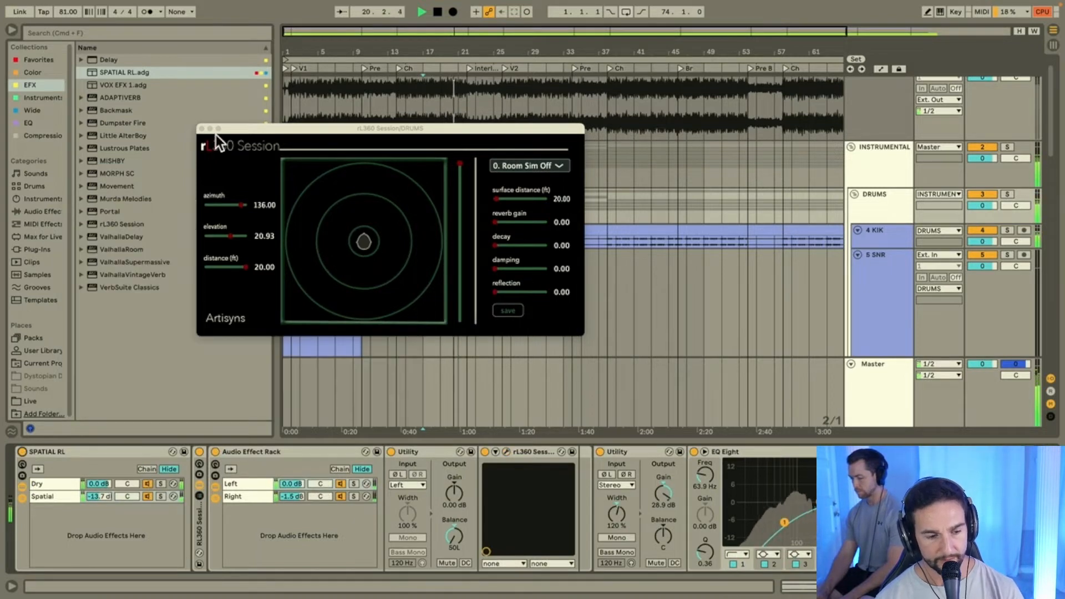
click(200, 128)
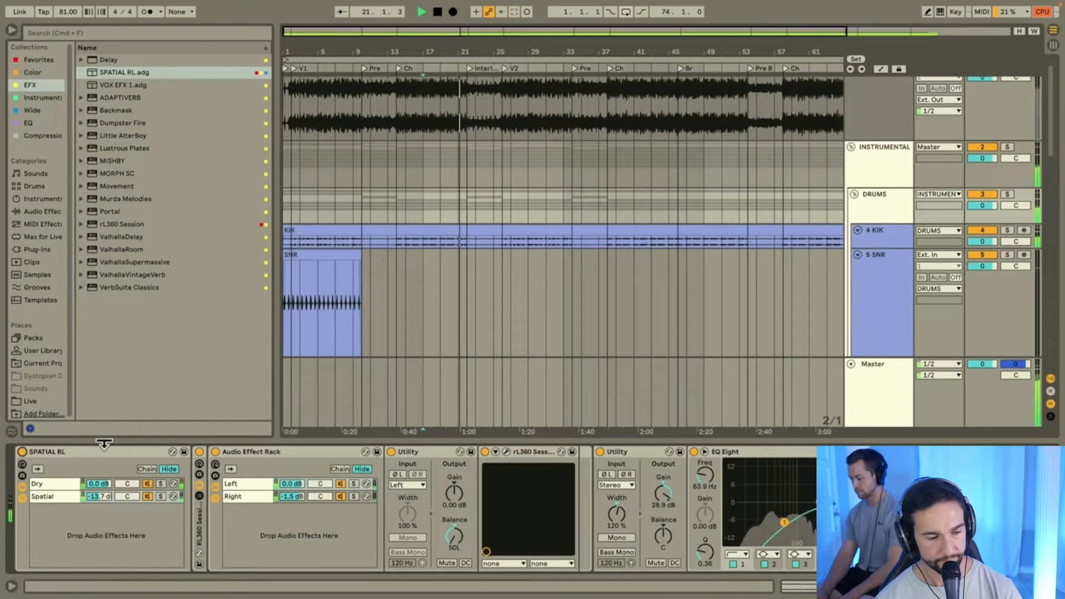
double_click(85, 451)
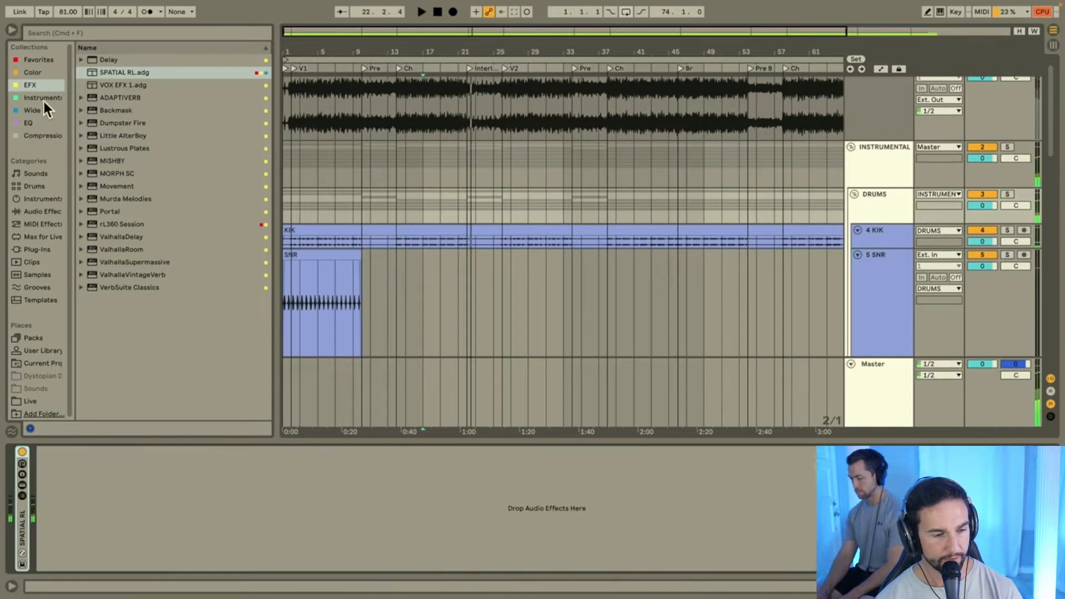
Step: Insert Virtual Tape Machines from the Color collection ahead of the SPATIAL RL rack on the DRUMS group
click(39, 71)
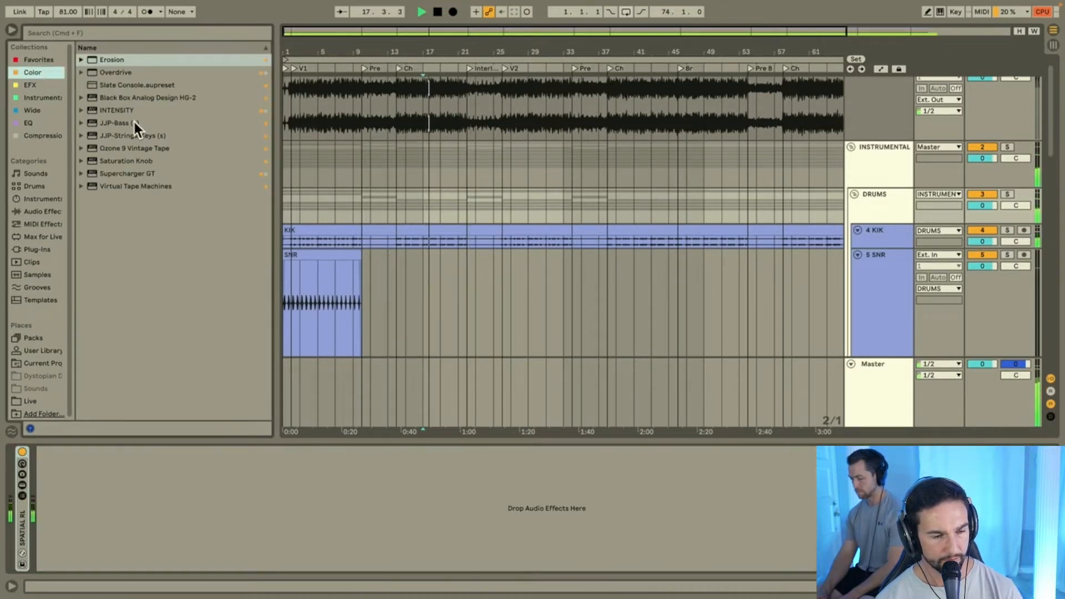
click(128, 187)
drag(16, 531, 16, 529)
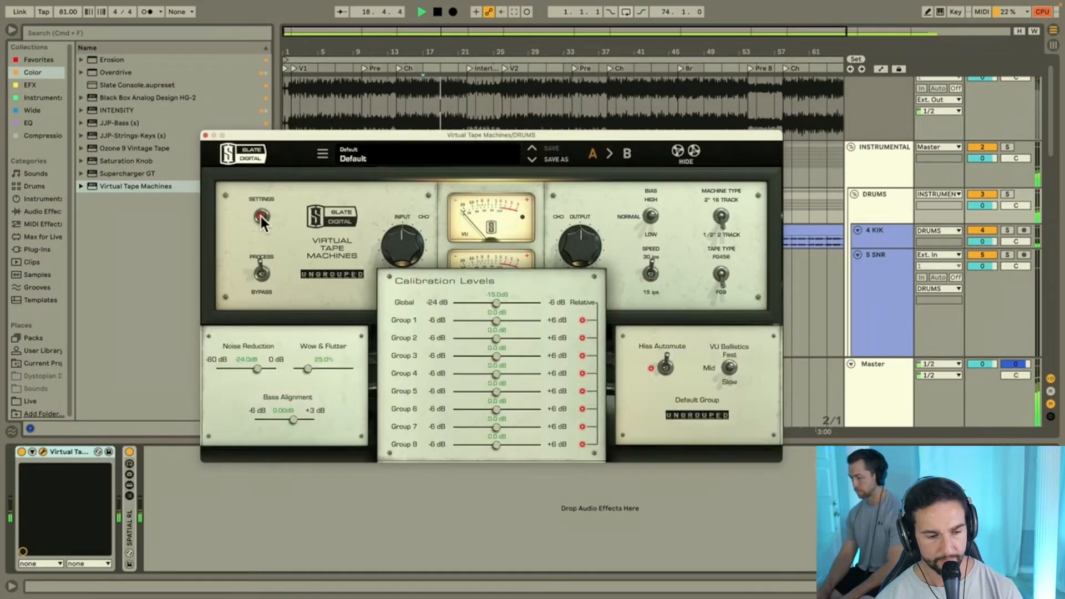
Step: In the tape machine's settings, set Noise Reduction to -80 dB and Bass Alignment to about -1.28 dB, then hide the settings
click(261, 217)
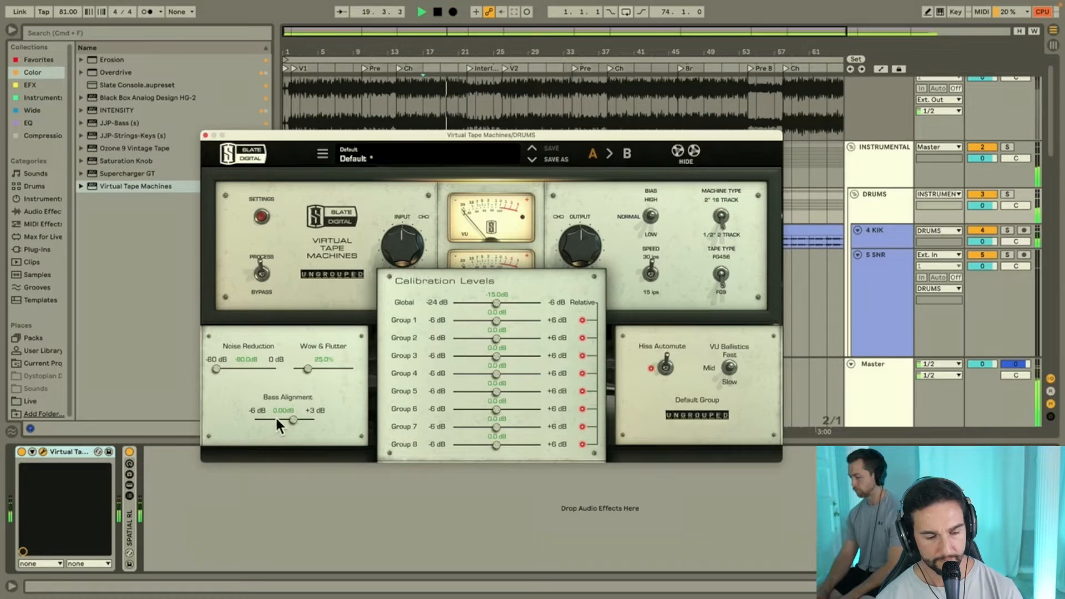
drag(288, 418, 280, 418)
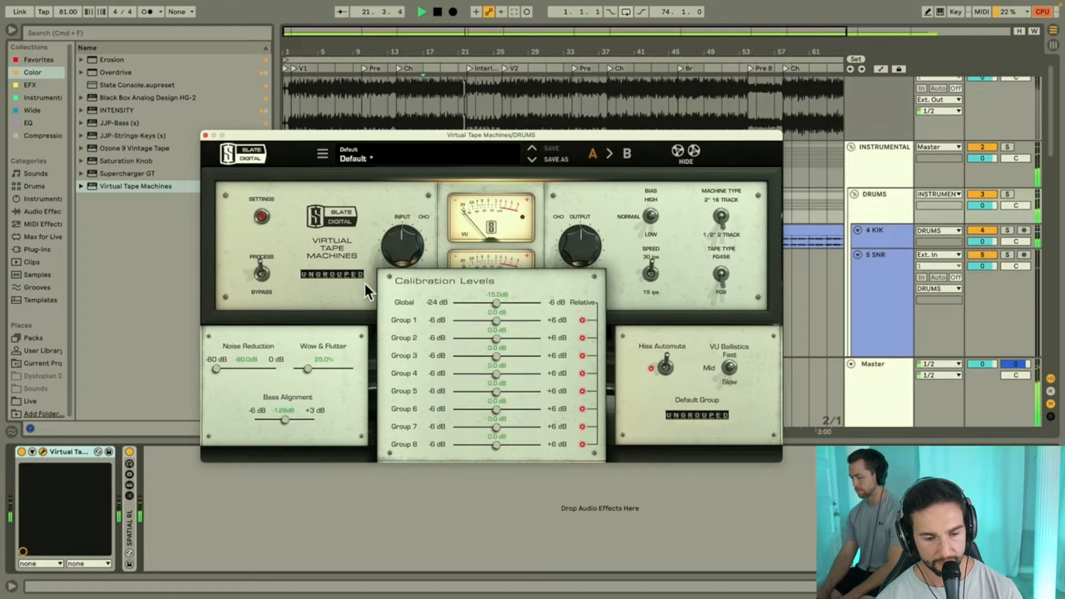
click(400, 235)
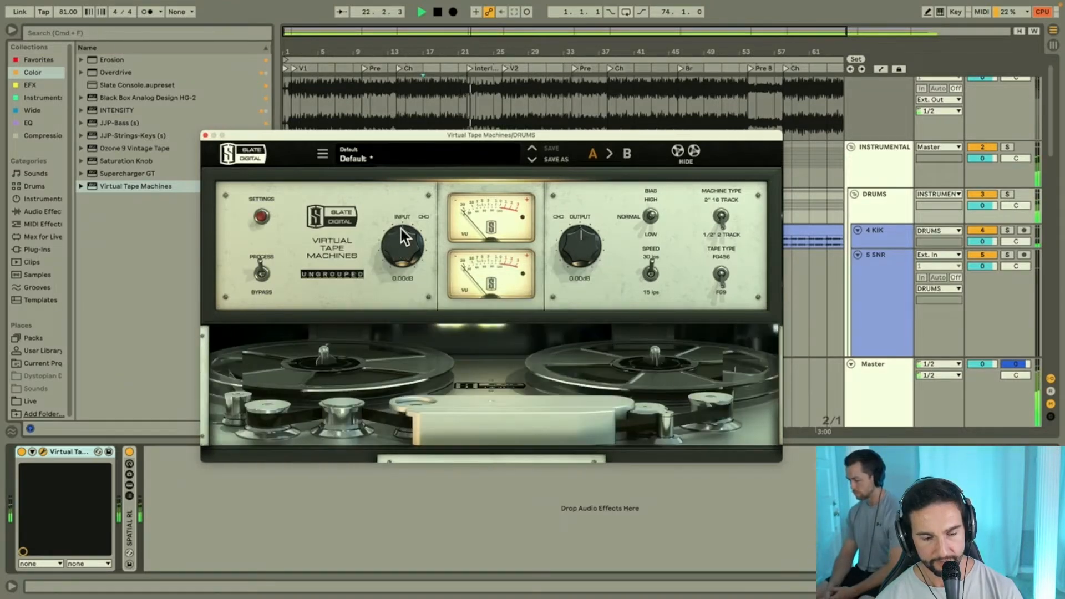
Step: Restart playback and drive the tape machine's linked input to +10.7 dB, with the output at -10.7 dB
key(space)
key(space)
drag(408, 243, 417, 213)
Step: Show the Master's Insight spectrogram beside the Virtual Tape Machines window, then close the tape machine window
click(923, 395)
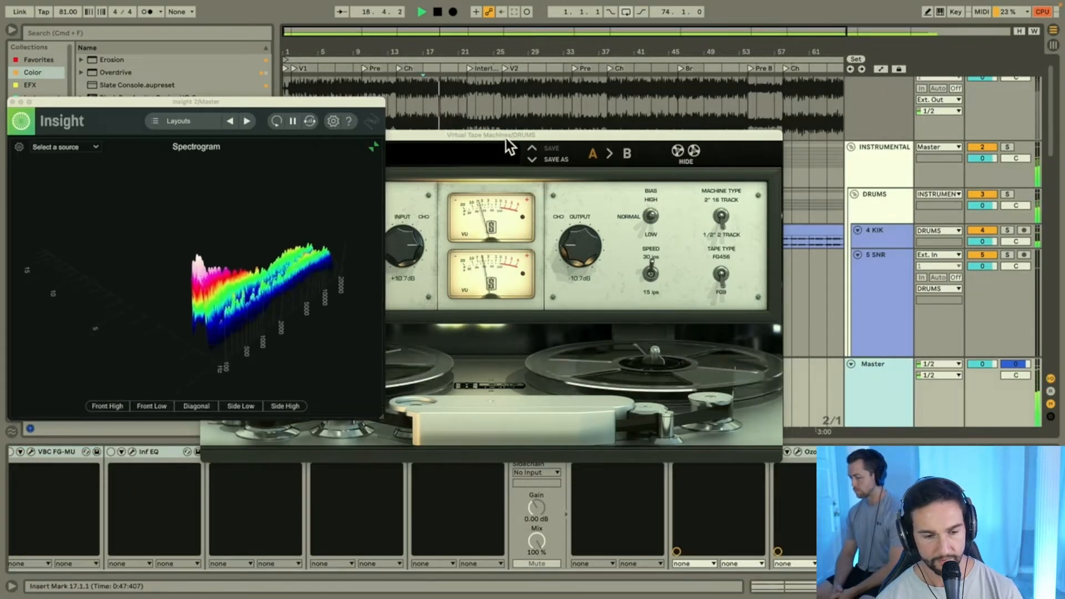
drag(506, 137, 739, 76)
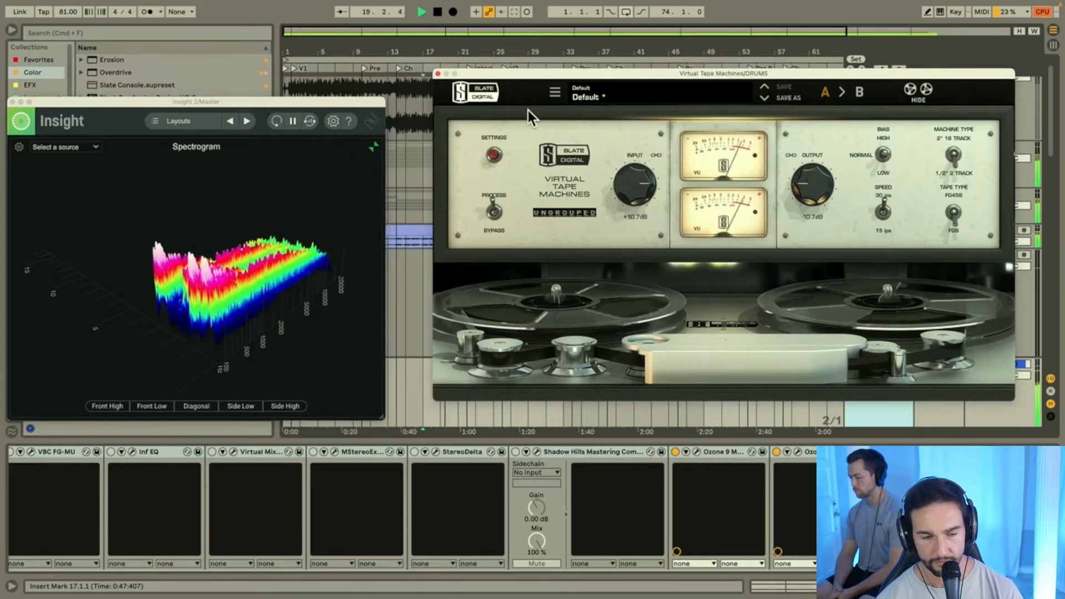
click(439, 74)
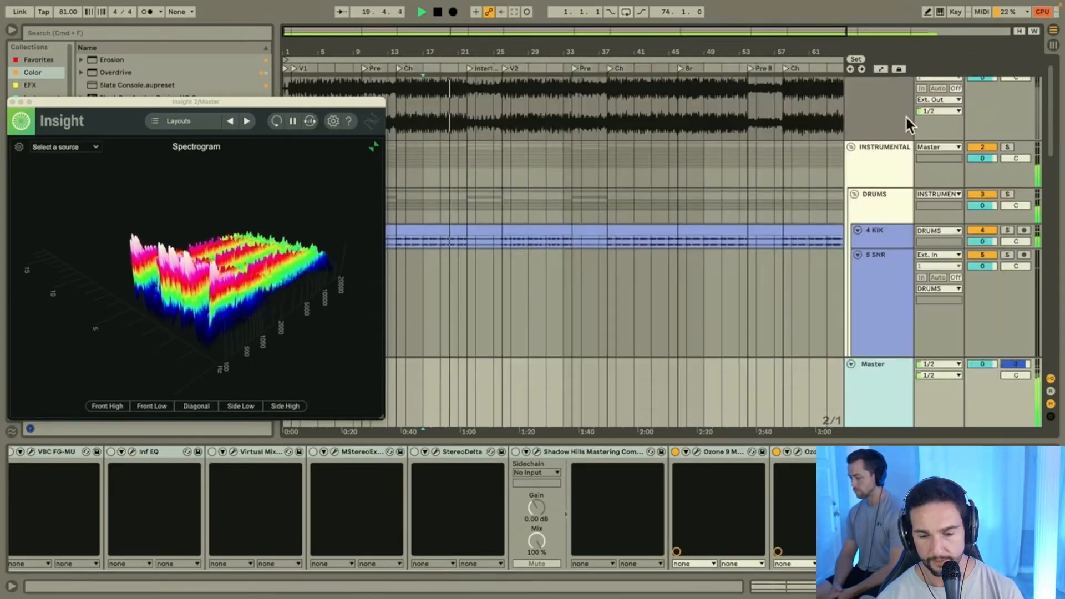
Step: Fold the DRUMS group, then unfold the BASS group and activate it
click(889, 201)
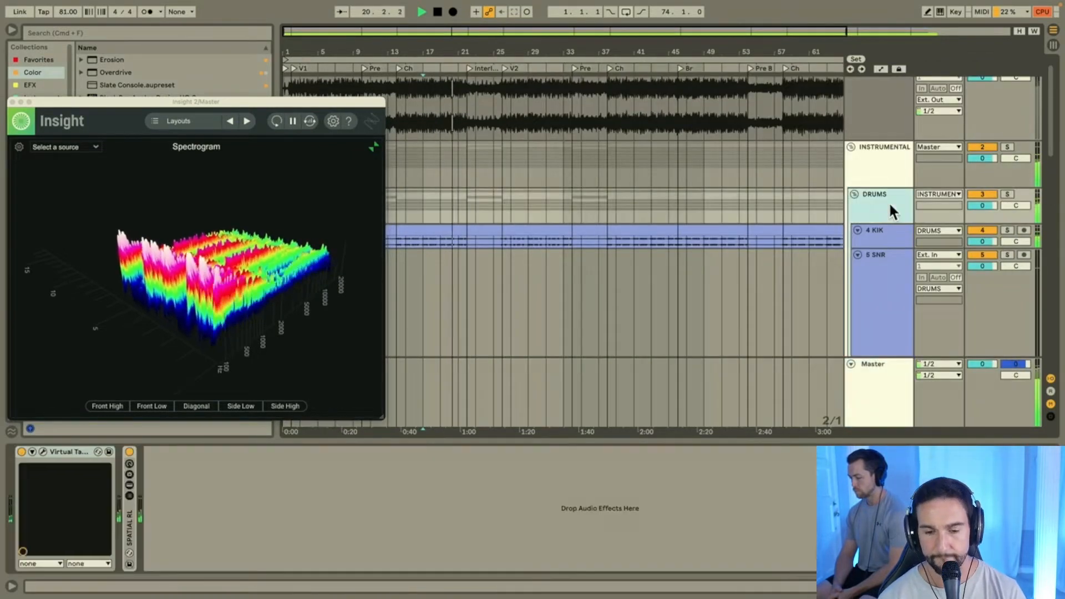
click(854, 195)
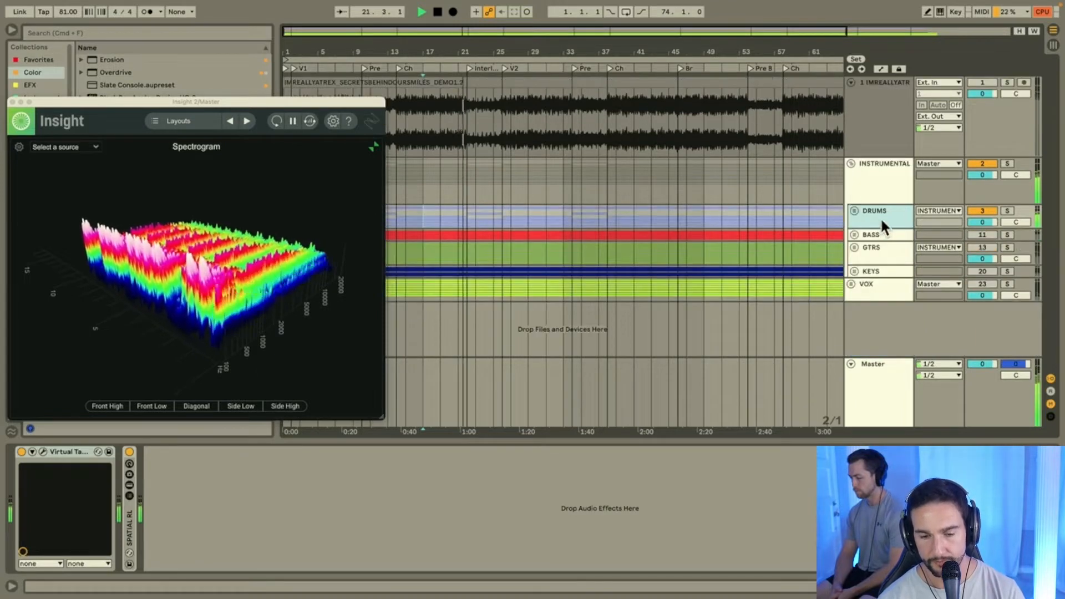
click(871, 234)
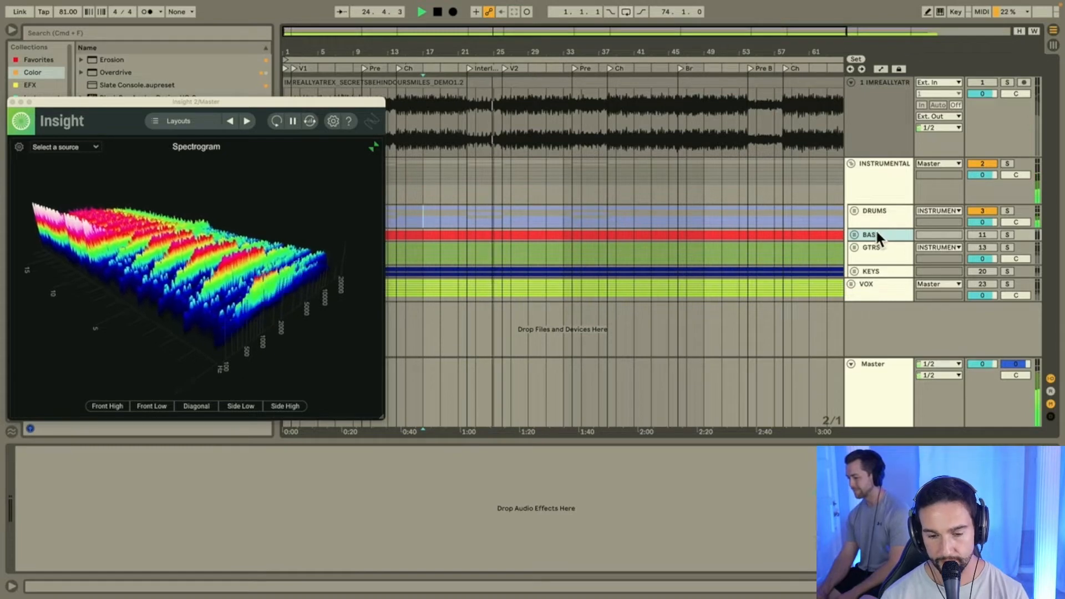
click(857, 235)
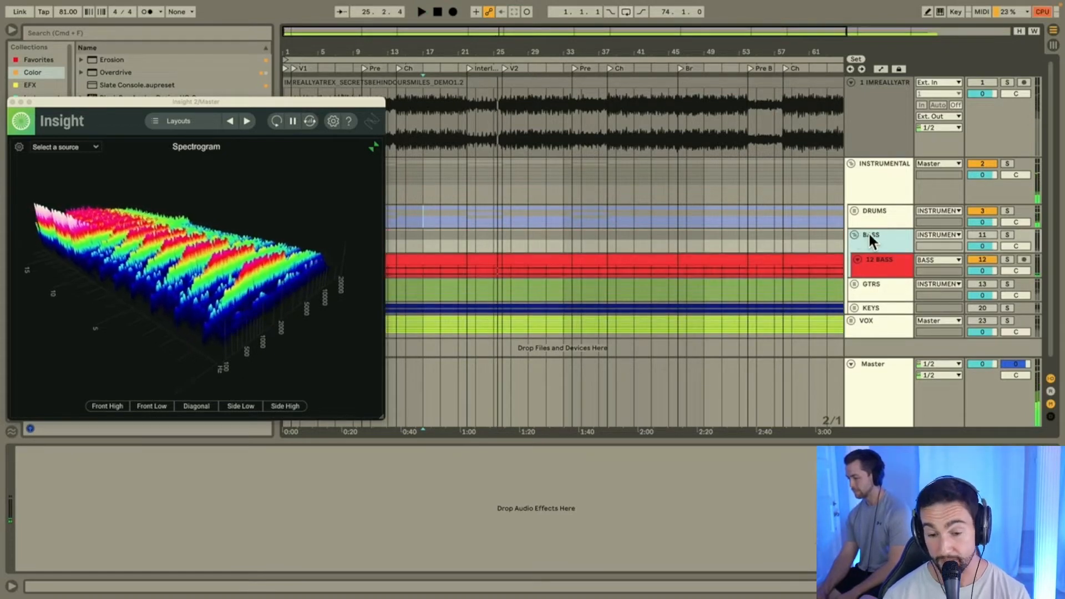
click(977, 234)
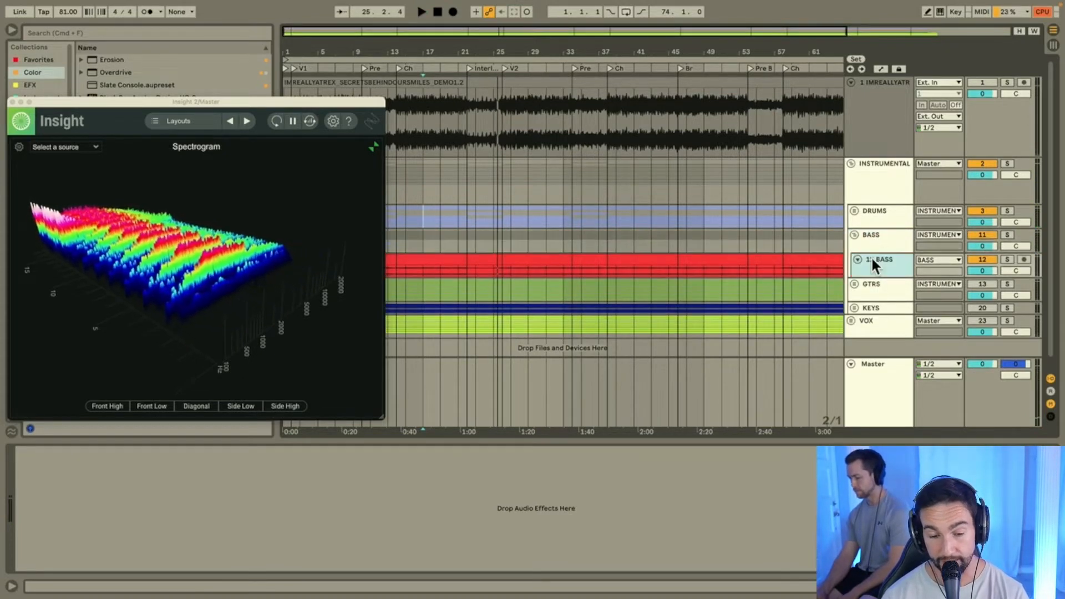
Step: Play the drums and bass together from bar 17, moving the Insight spectrogram clear of the browser and showing the DRUMS group's devices
key(w)
key(space)
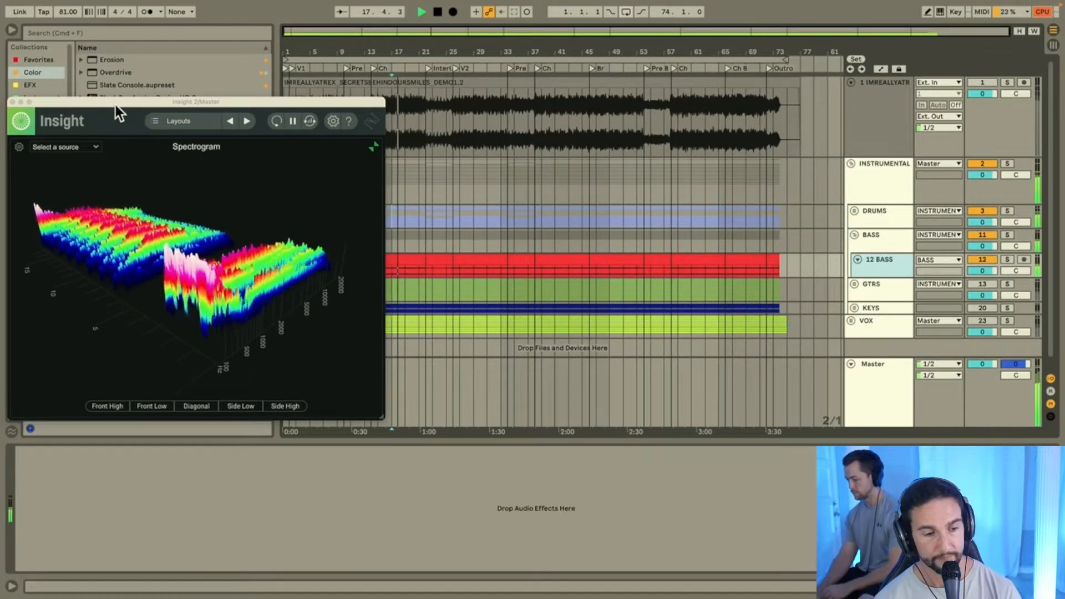
drag(115, 105, 268, 103)
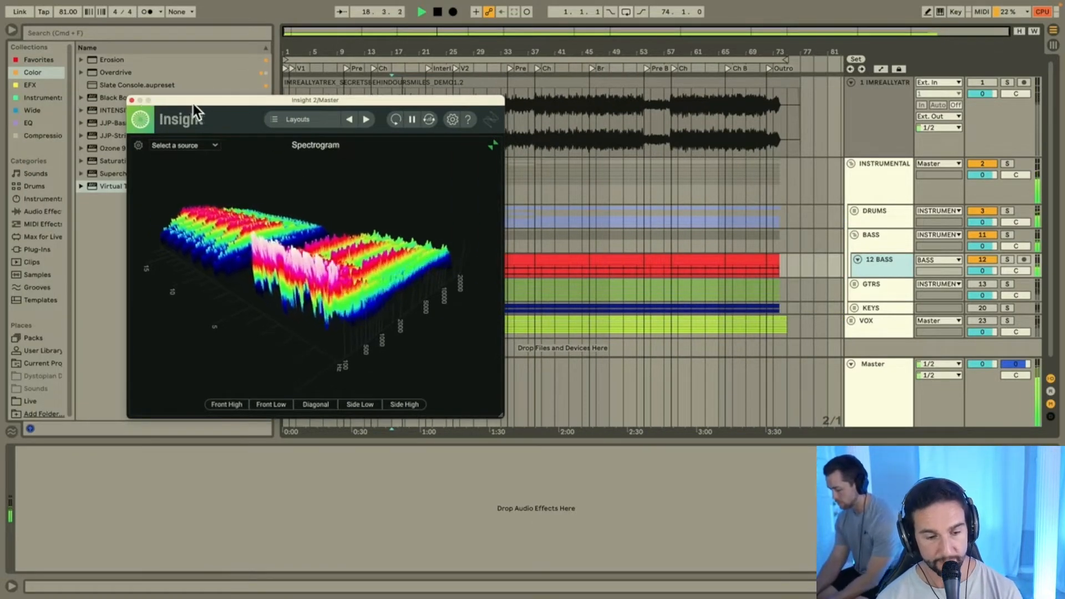
drag(201, 108, 171, 48)
click(879, 216)
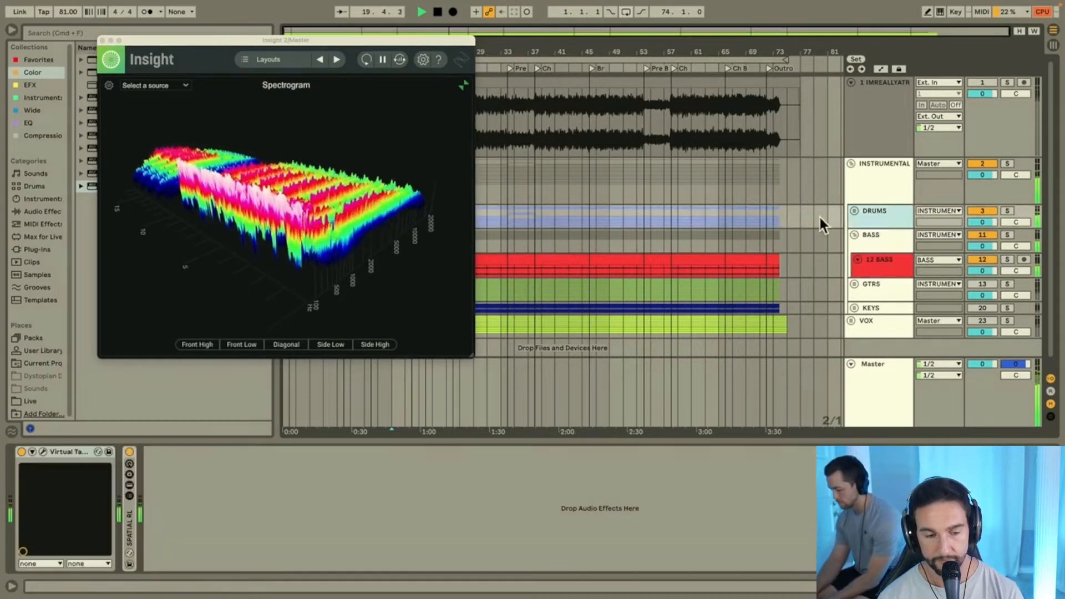
drag(283, 41, 458, 17)
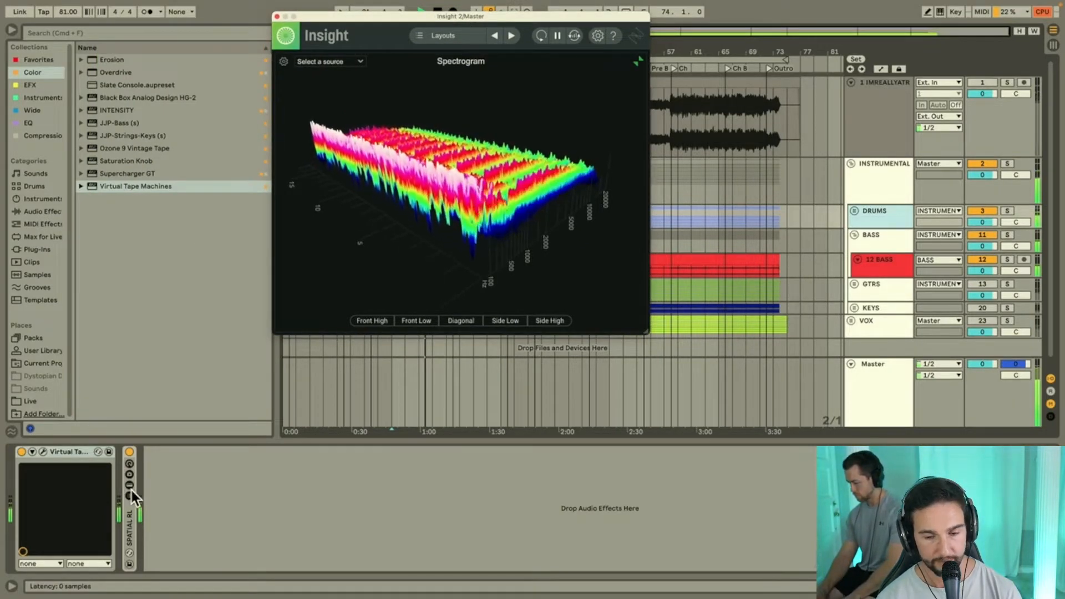
Step: Unfold the DRUMS group and open the KIK track's bx_console N beside the Insight spectrogram
click(854, 211)
click(879, 249)
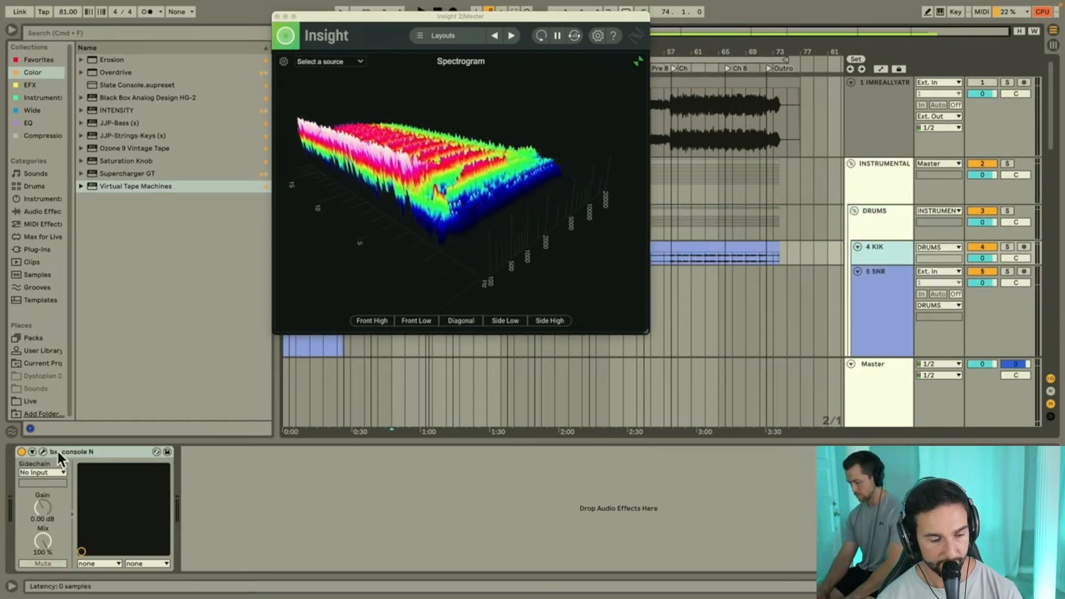
click(43, 452)
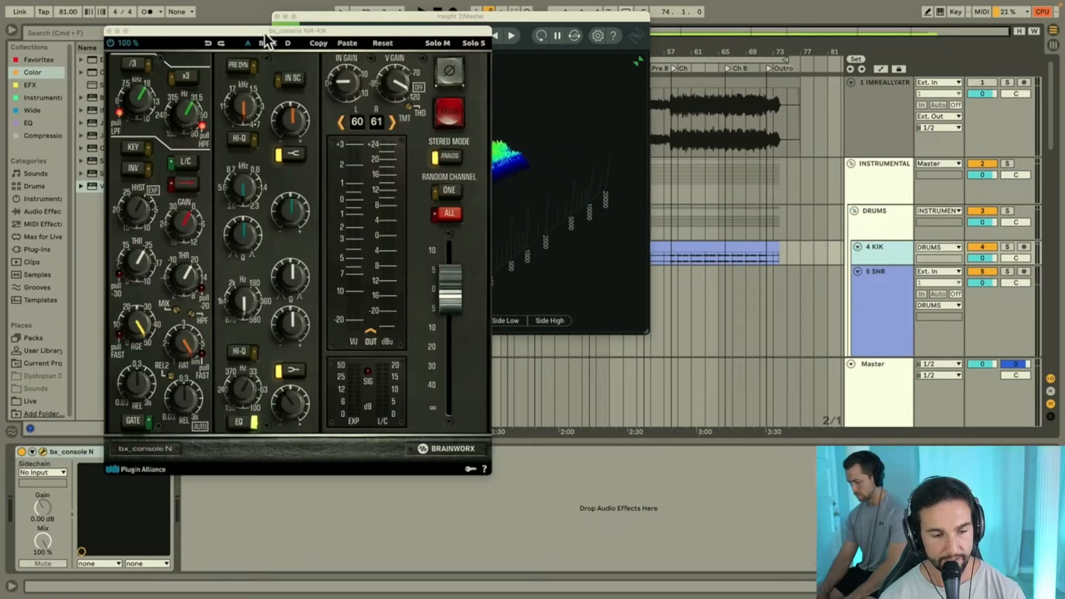
drag(362, 20, 748, 18)
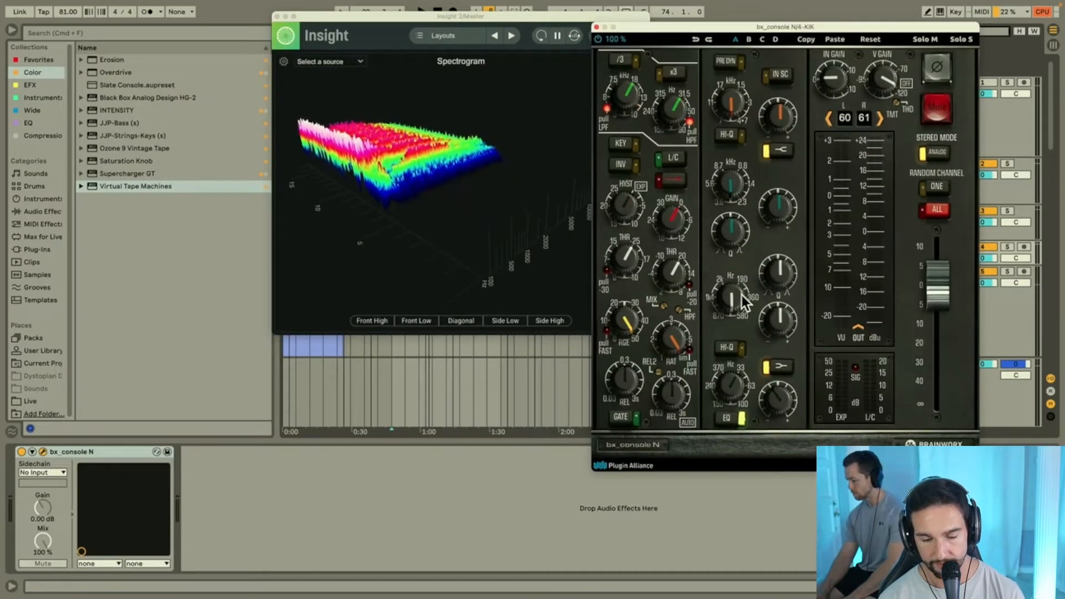
Step: Turn the low-mid EQ frequency of the KIK track's bx_console N towards 180 Hz and close the plug-in
drag(763, 424, 712, 101)
drag(766, 355, 785, 412)
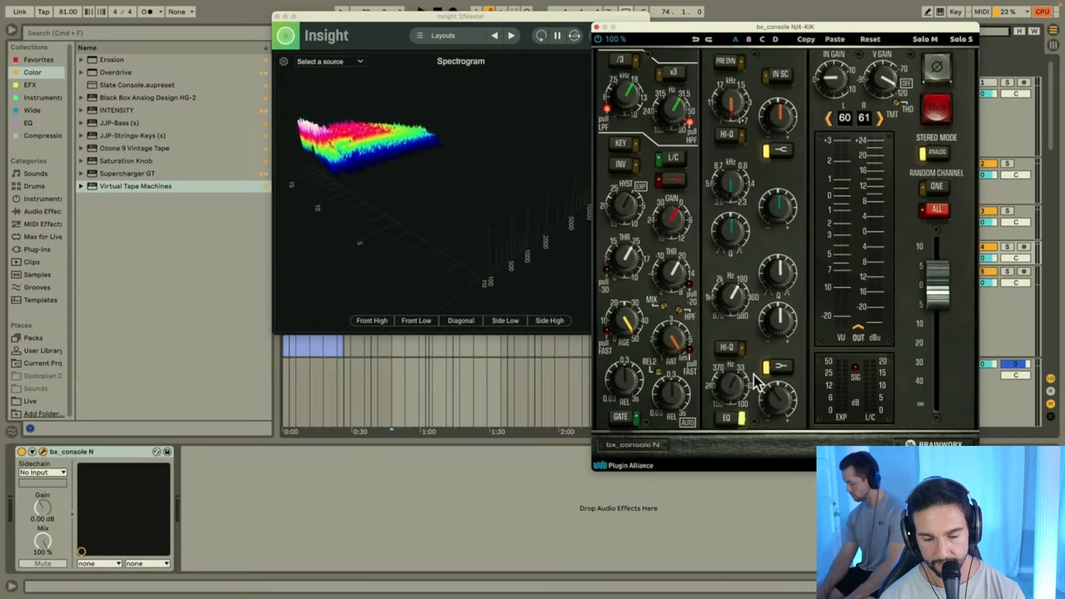
click(596, 27)
Step: Add Inf EQ from the EQ collection after bx_console N on the KIK track and place a band at 190 Hz during playback
click(29, 122)
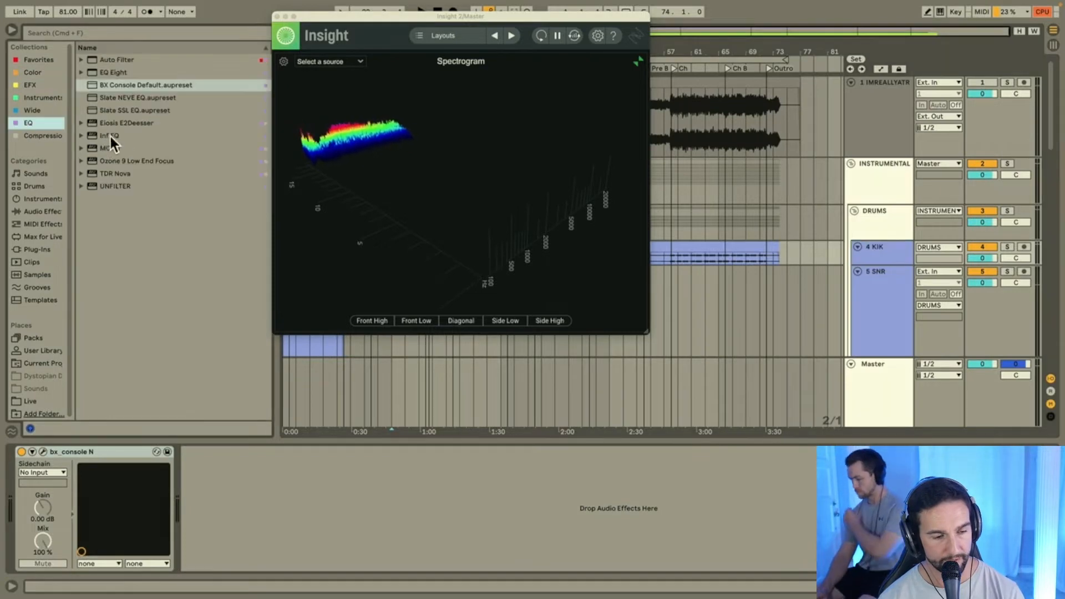
double_click(111, 136)
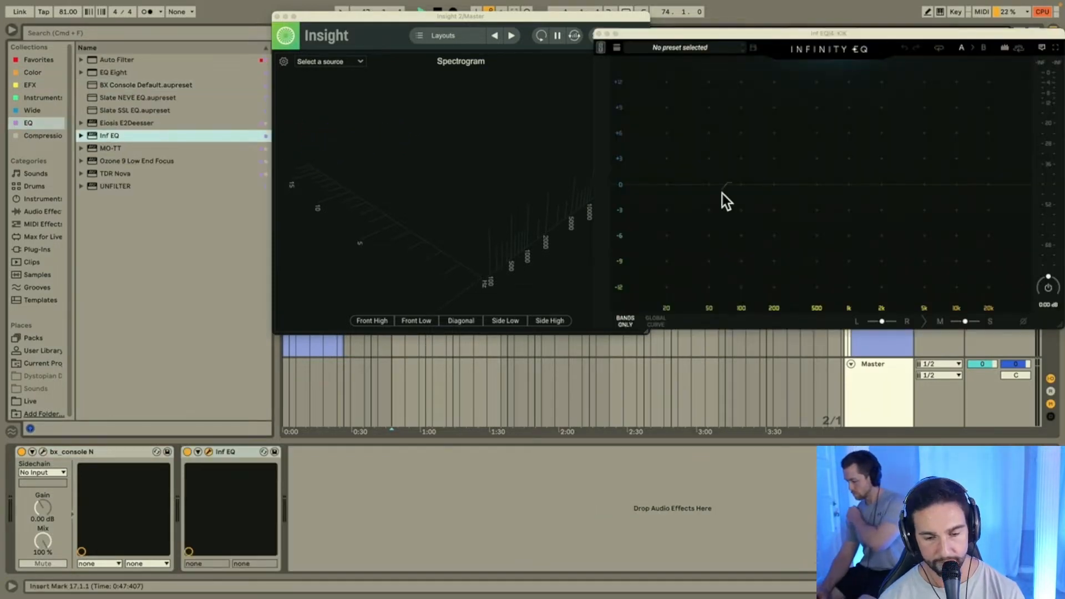
key(space)
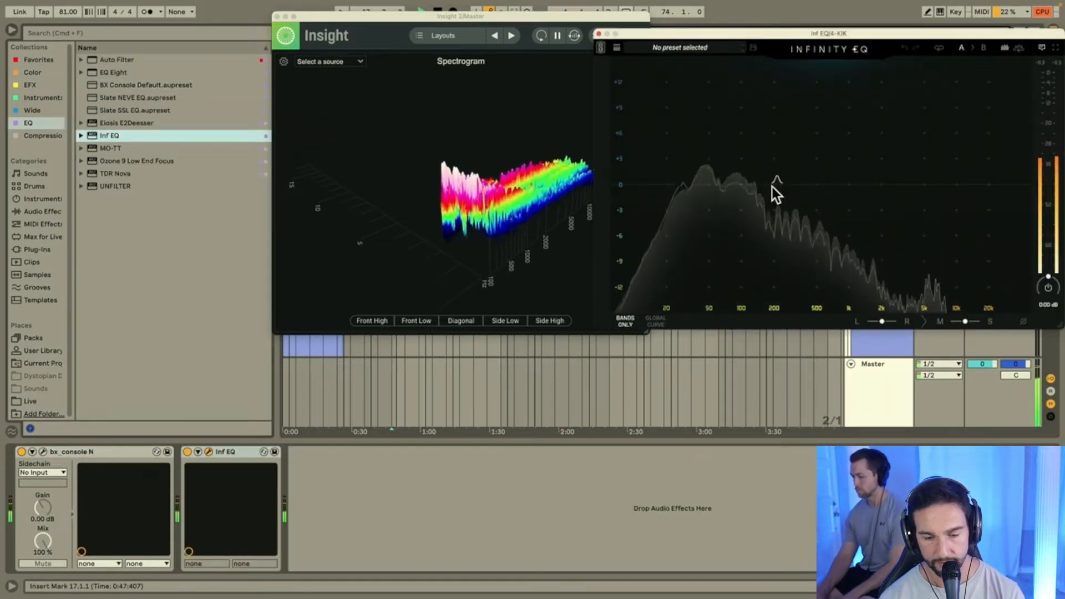
click(772, 188)
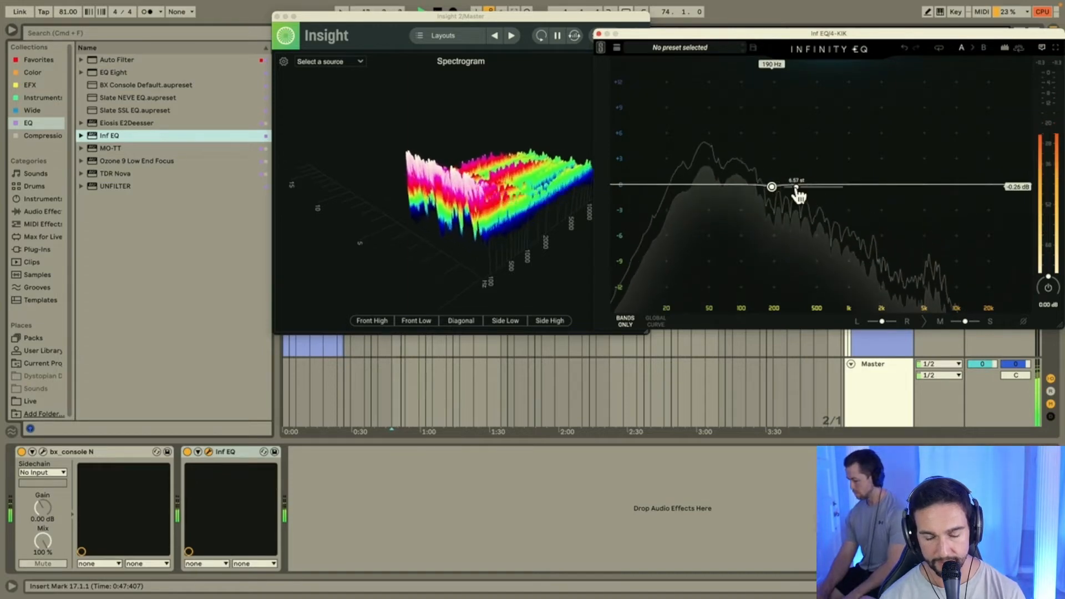
Step: Shape the kick's EQ band into a cut of about 2.4 dB at about 49 Hz and close the equalizer
drag(772, 188, 708, 205)
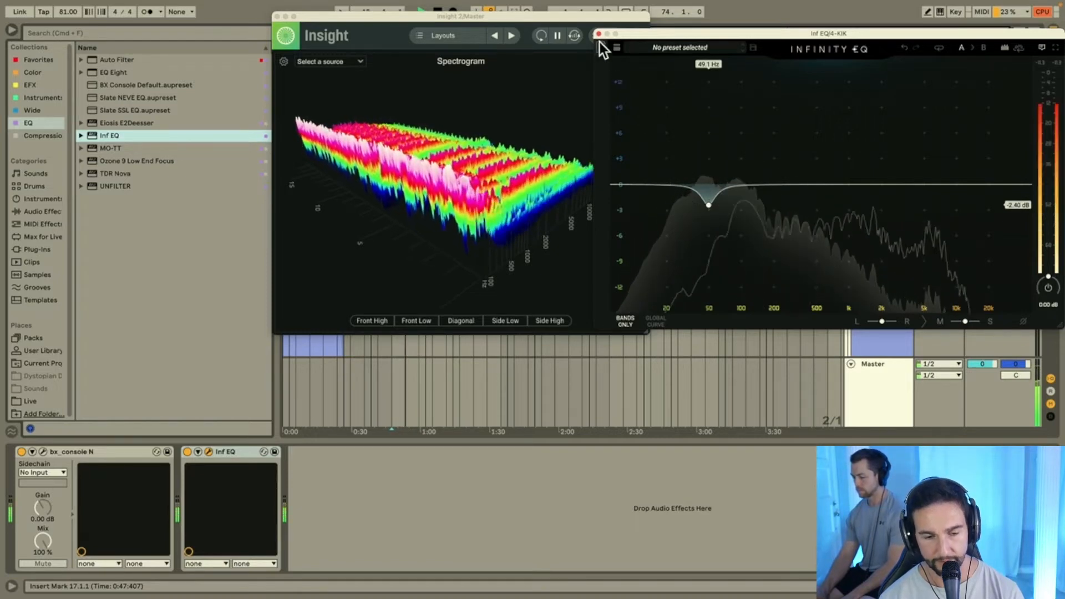
click(598, 34)
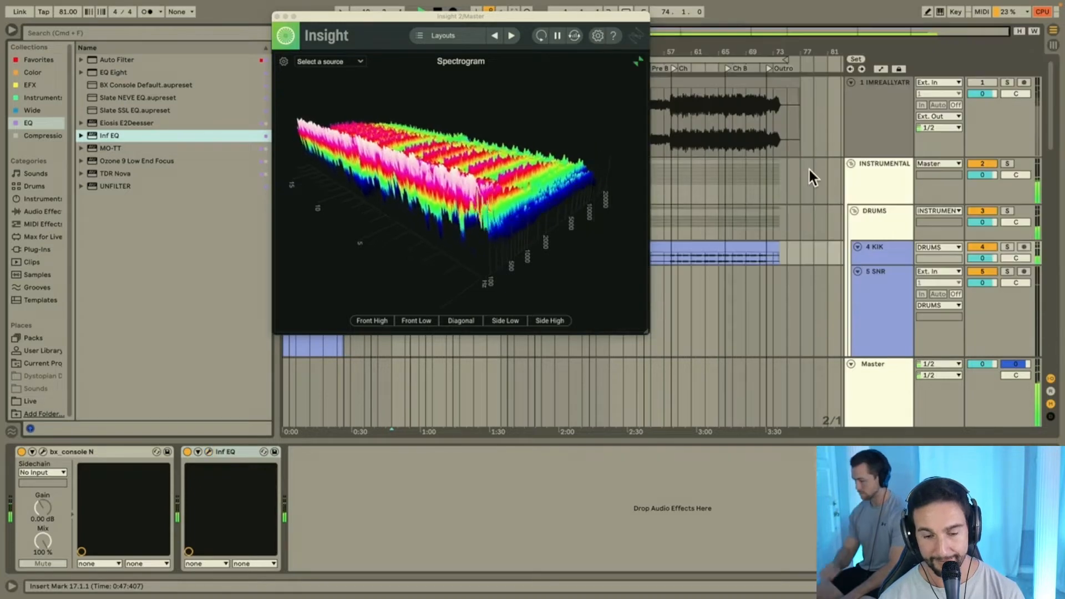
Step: Collapse the DRUMS group, unfold the BASS group and select the 12 BASS track
click(865, 216)
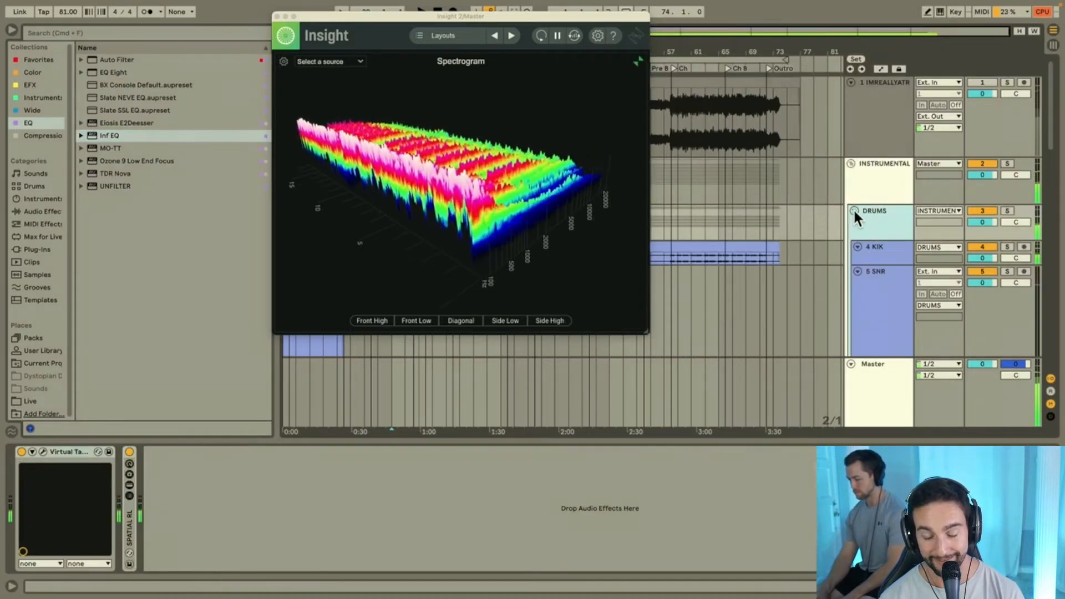
click(855, 211)
click(864, 238)
click(877, 264)
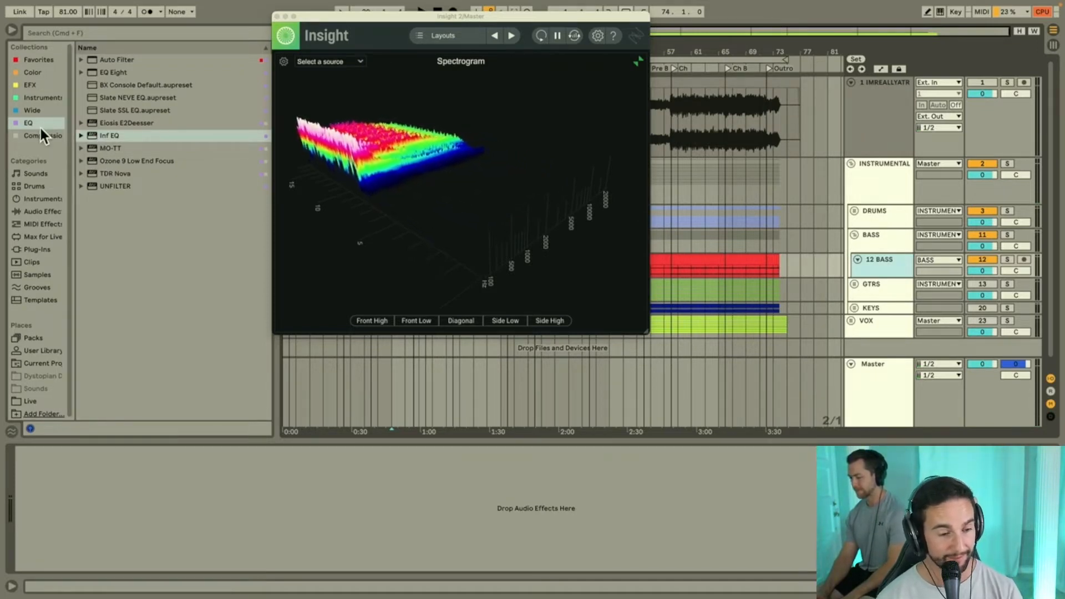
Step: Add the rL360 Session effect to the bass track and compare the sound with it bypassed and active
click(33, 84)
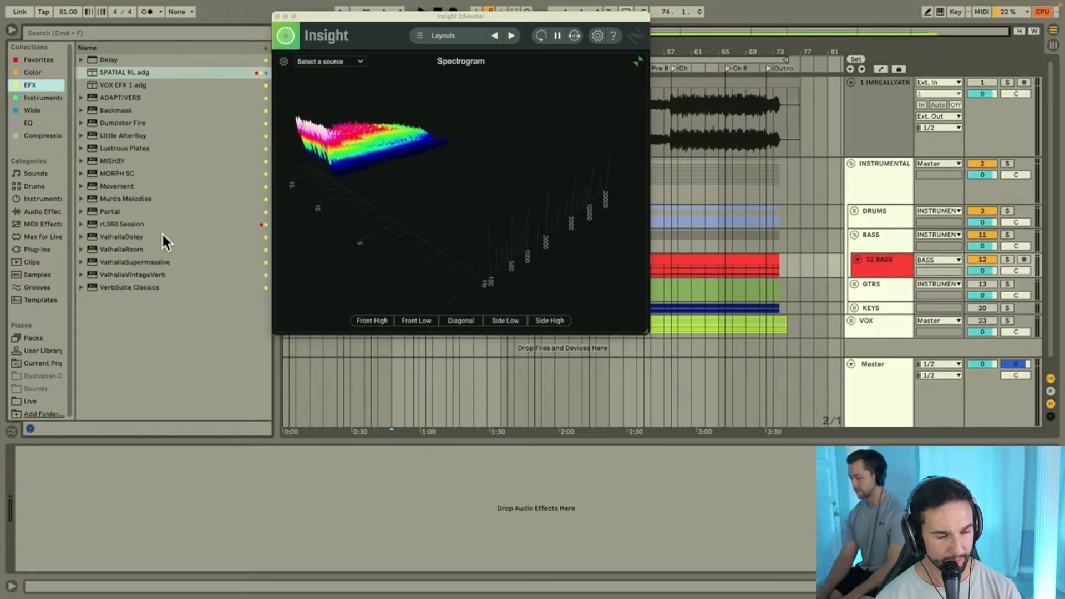
double_click(134, 225)
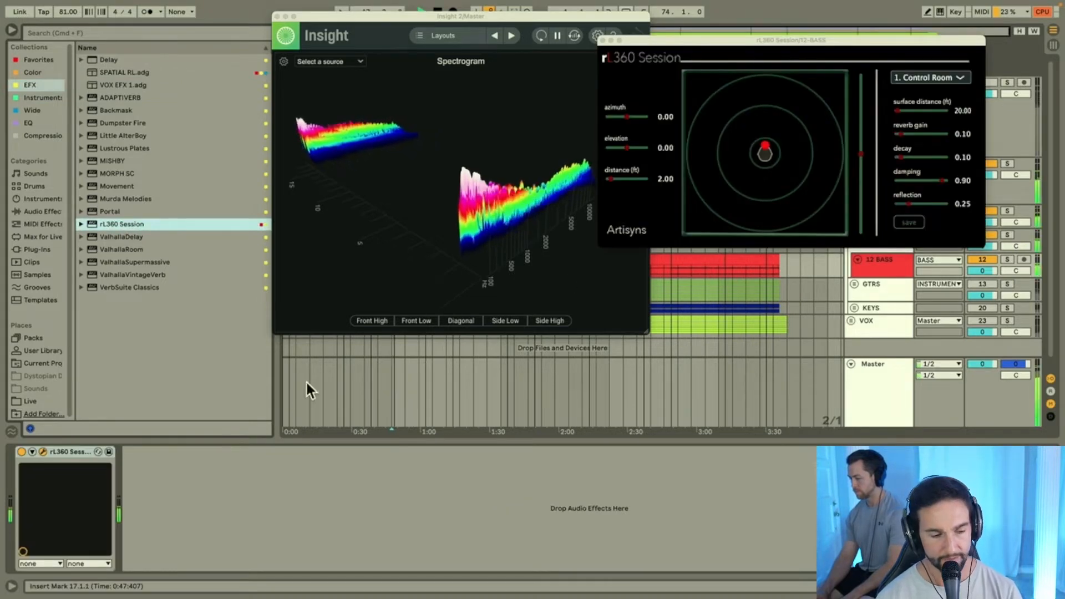
click(22, 452)
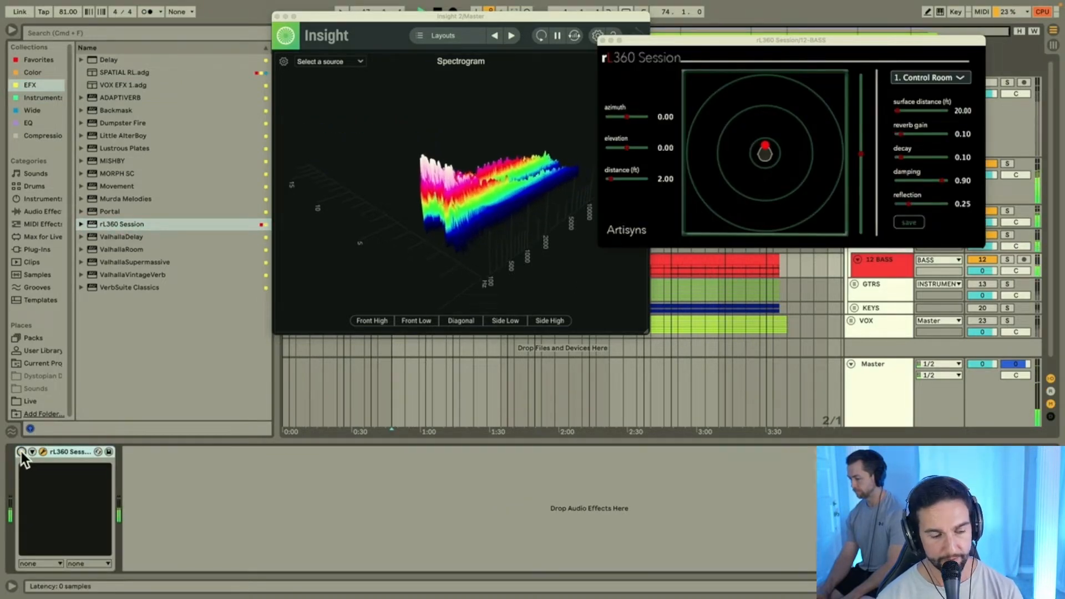
click(21, 452)
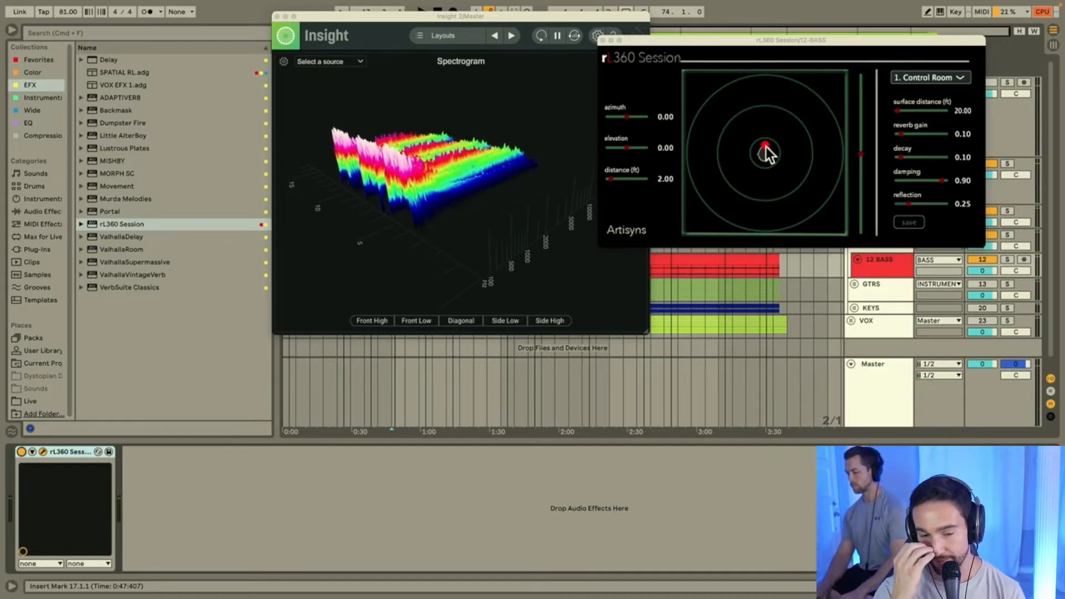
Step: Place the bass source directly behind the listener at azimuth -180 and distance about 2.40 ft, compare with bypass and close the plugin
drag(765, 146, 767, 154)
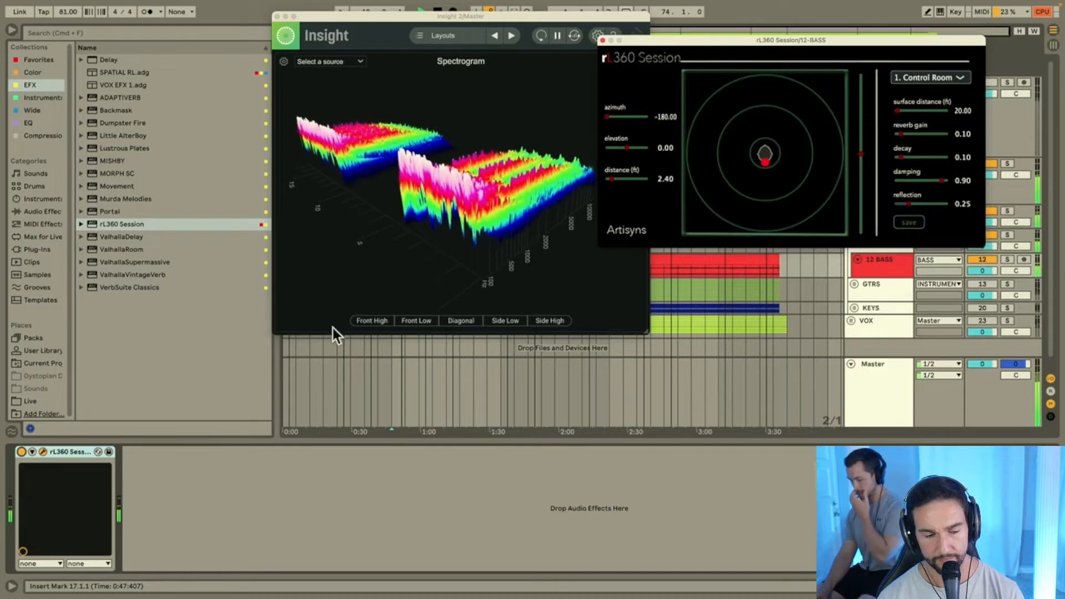
click(21, 452)
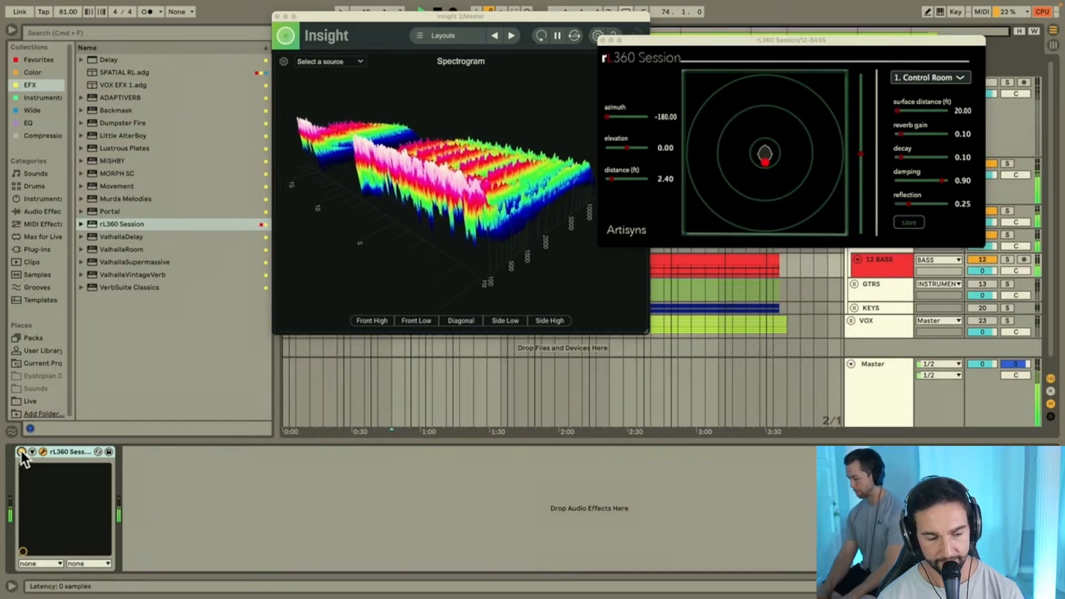
click(603, 40)
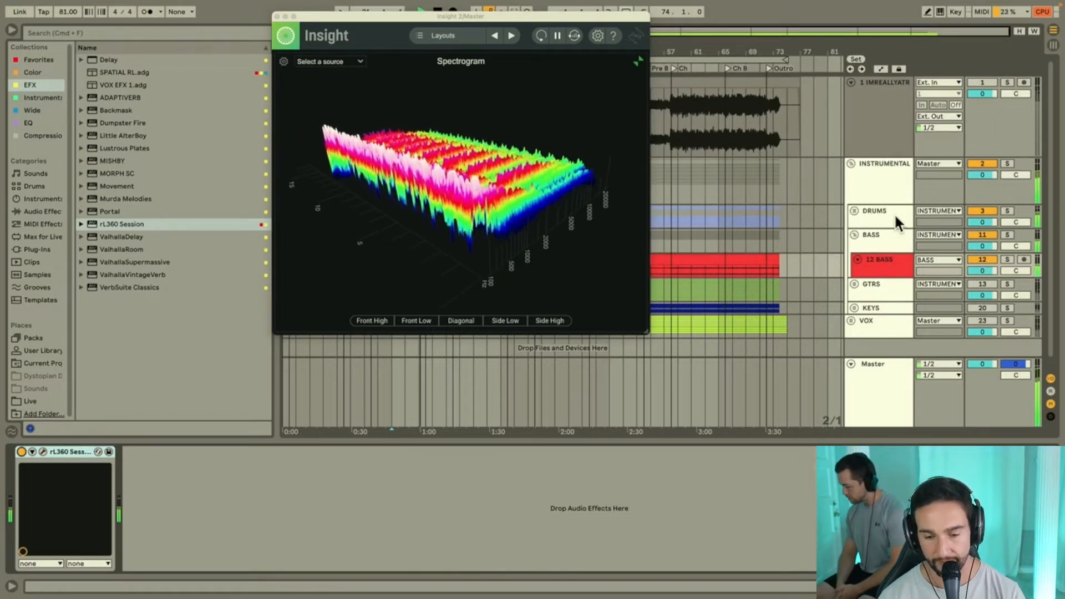
Step: Collapse the BASS group so its track is folded away
click(879, 240)
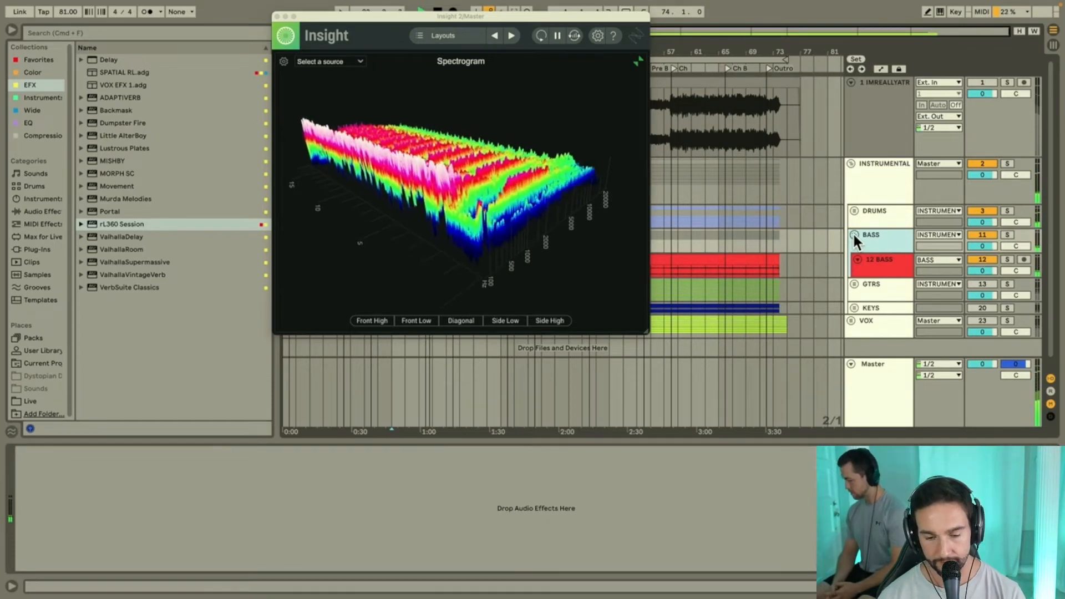
click(866, 261)
click(855, 235)
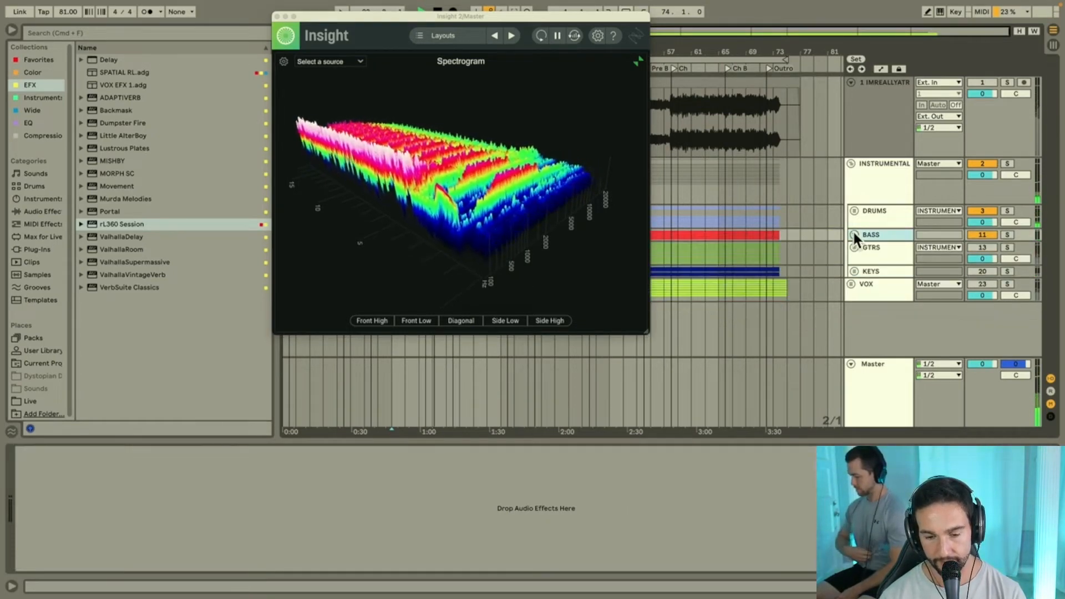
Step: Activate the GTRS group and unfold it to show its guitar tracks
click(982, 248)
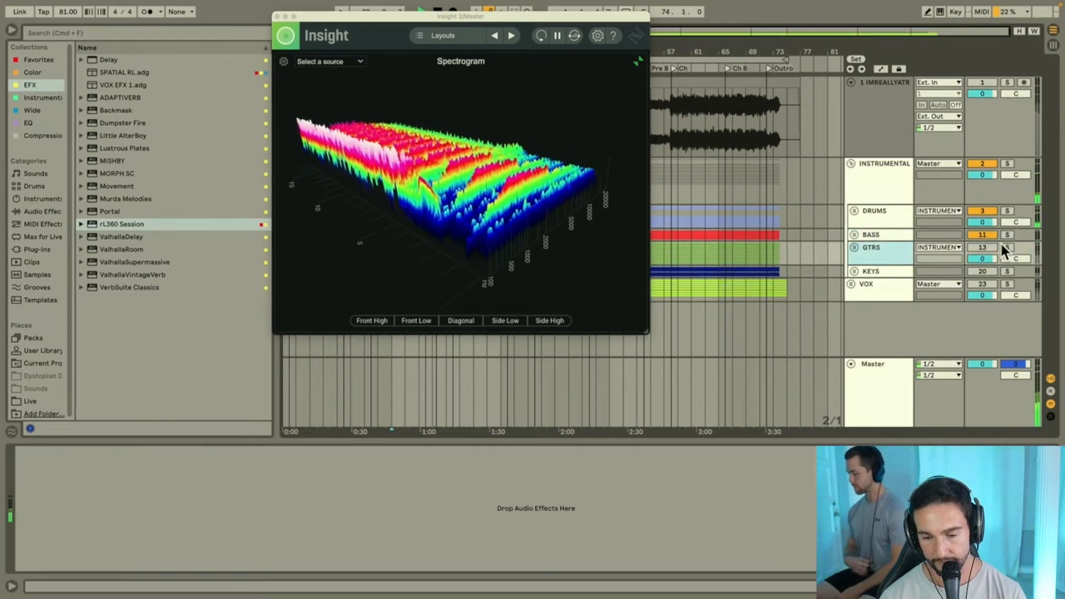
click(854, 247)
scroll(891, 288, down, 1)
scroll(888, 288, down, 5)
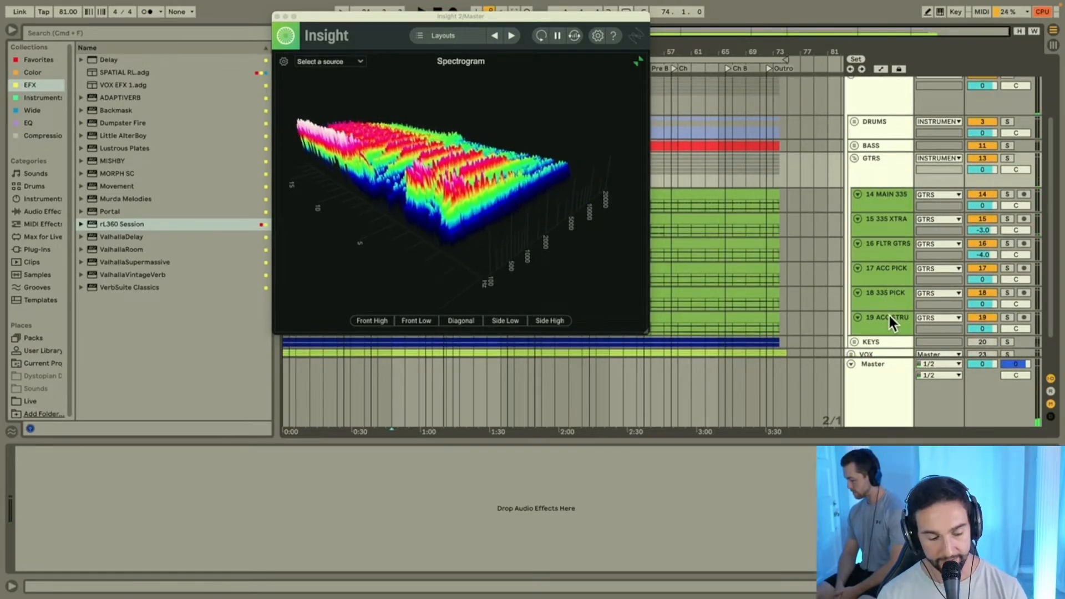
Step: Deactivate guitar tracks 15 335 XTRA to 19 ACC STRU and move the Insight window clear of the track controls
click(888, 318)
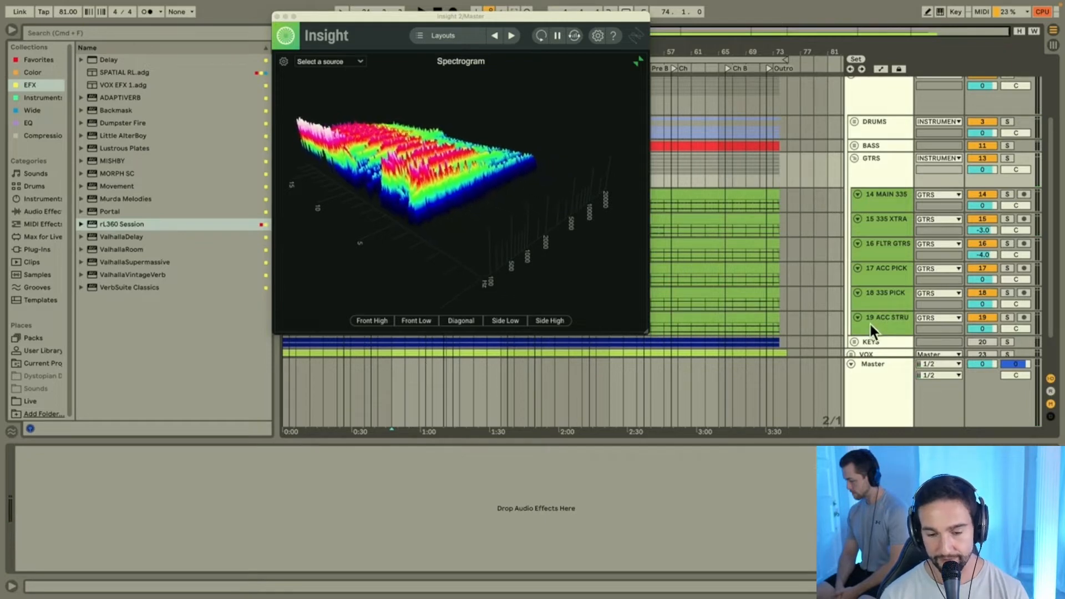
shift+click(884, 225)
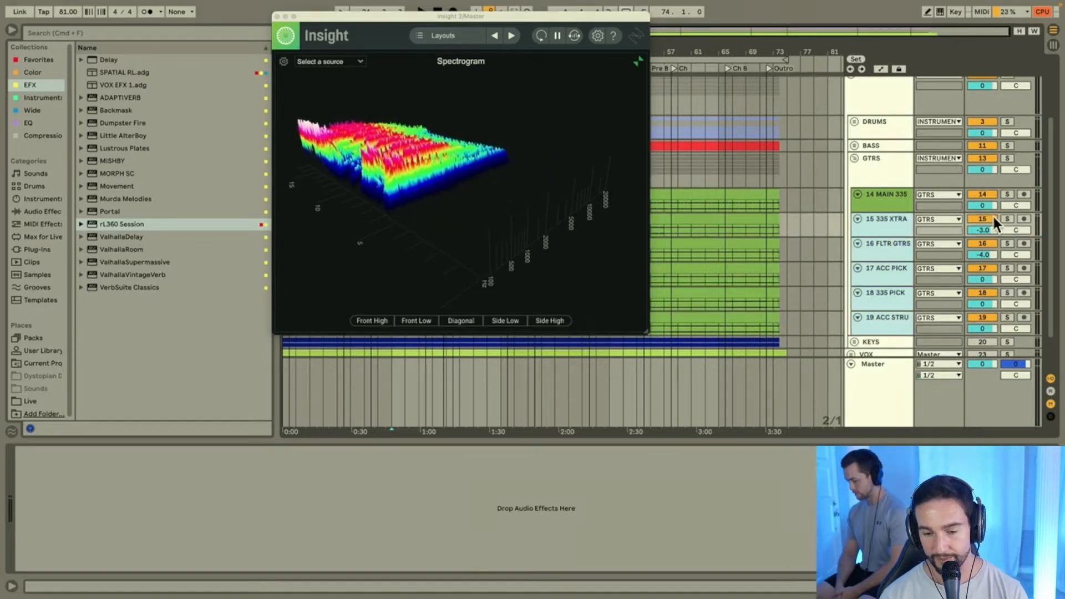
drag(518, 17, 884, 104)
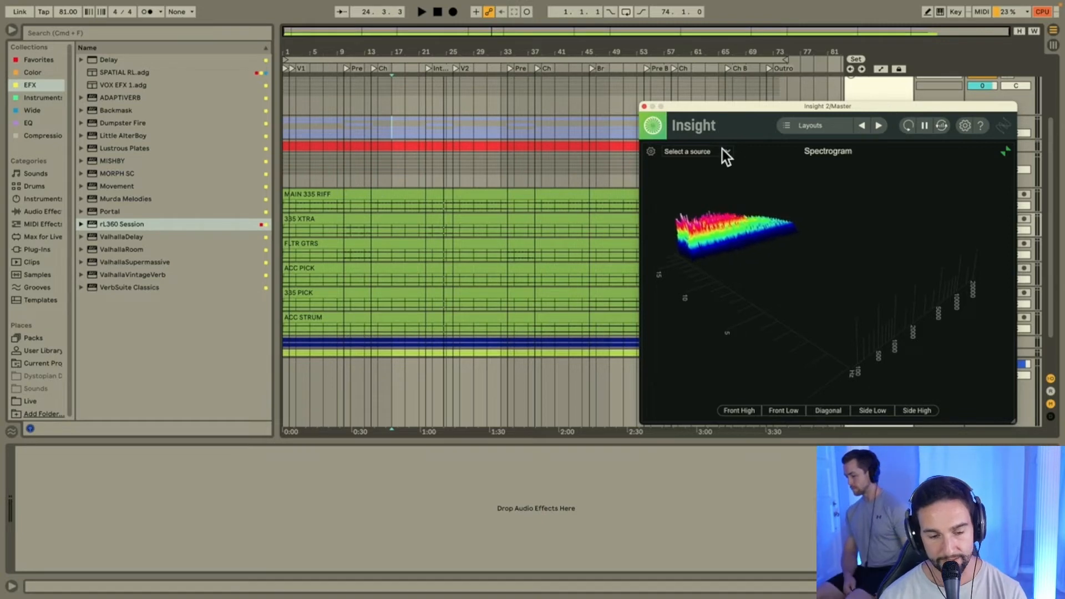
drag(778, 105, 818, 281)
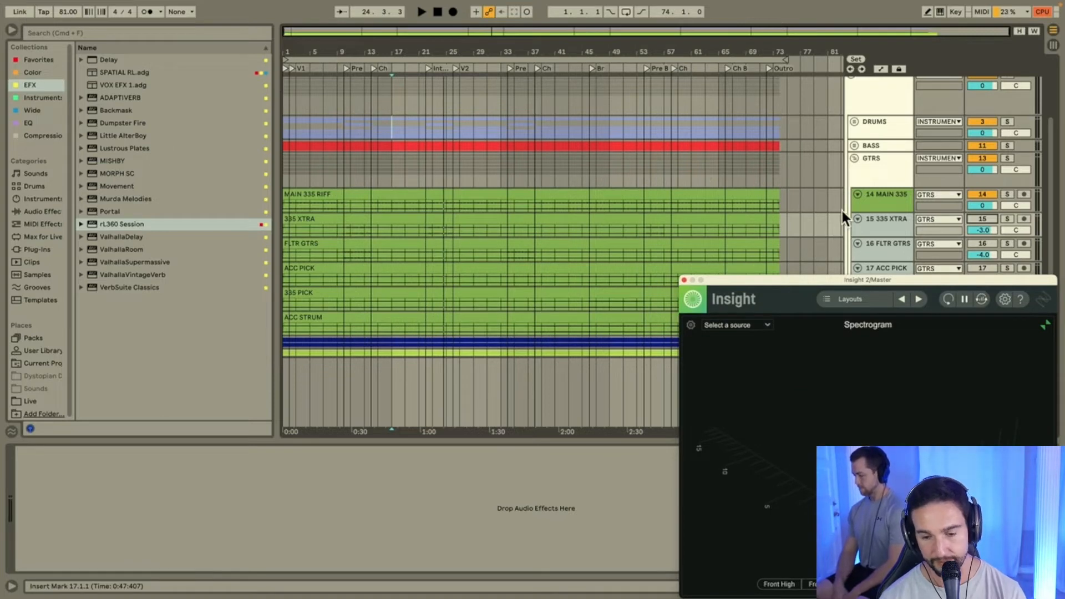
Step: Enlarge the 14 MAIN 335 track and play it soloed from bar 3
drag(881, 210, 880, 291)
click(300, 244)
key(space)
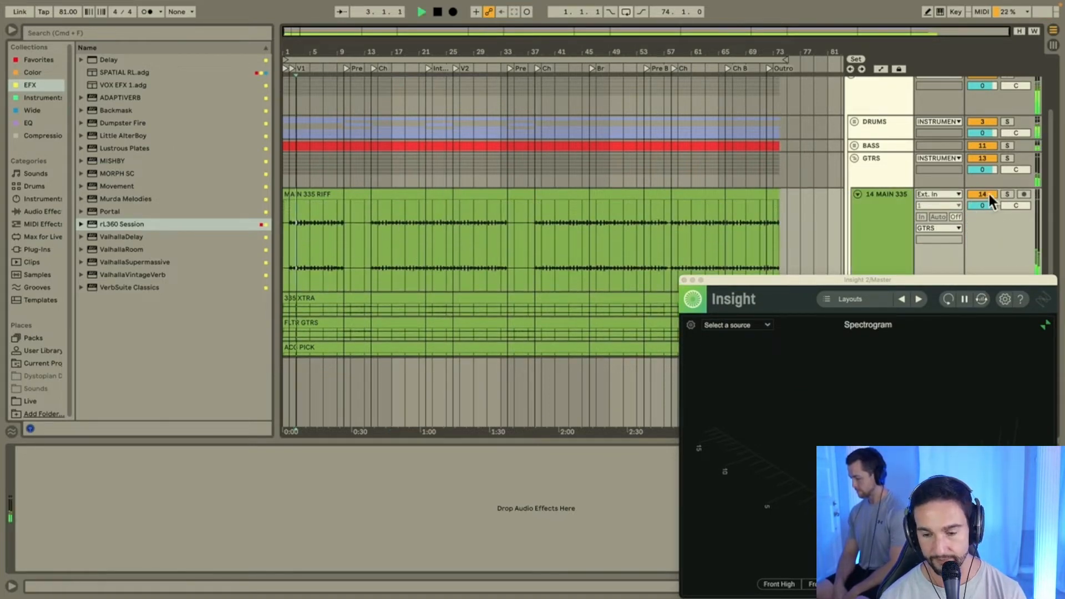
click(1005, 194)
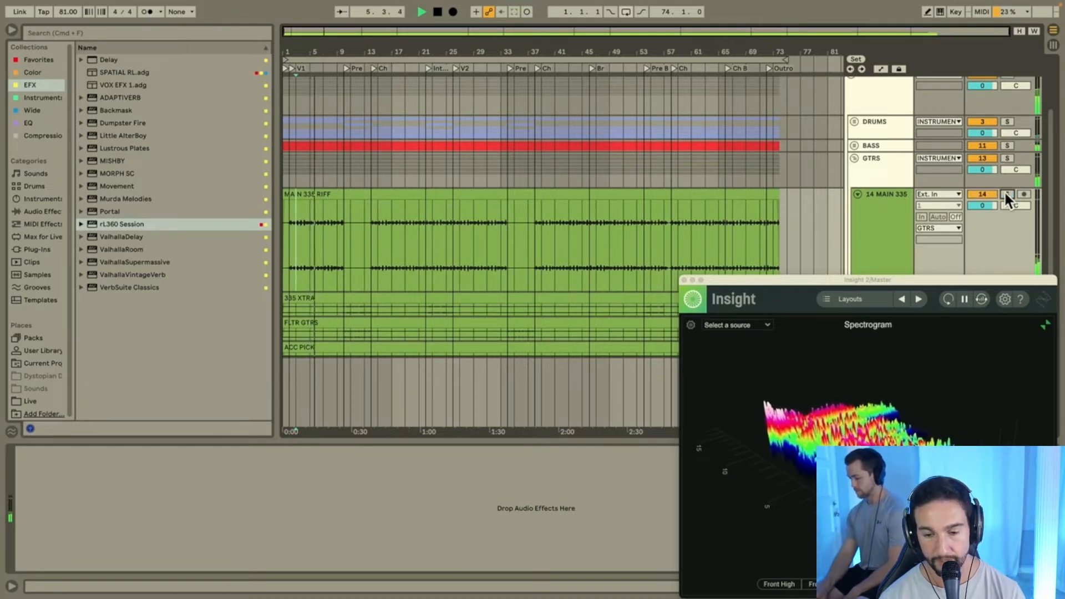
Step: Add Inf EQ to the main 335 guitar track and arrange the equalizer and Insight windows side by side
click(25, 124)
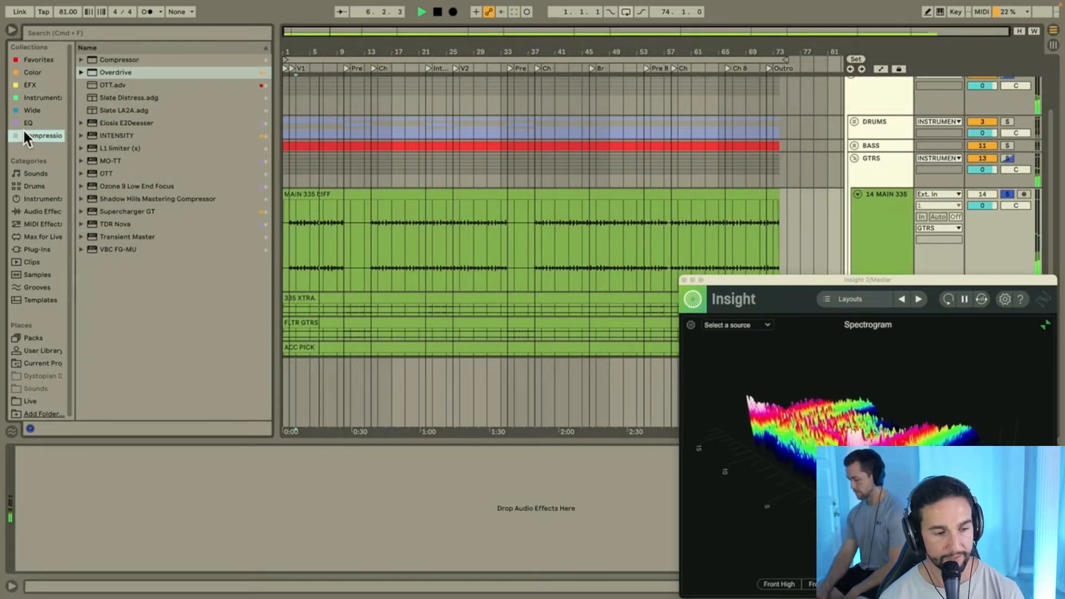
double_click(114, 134)
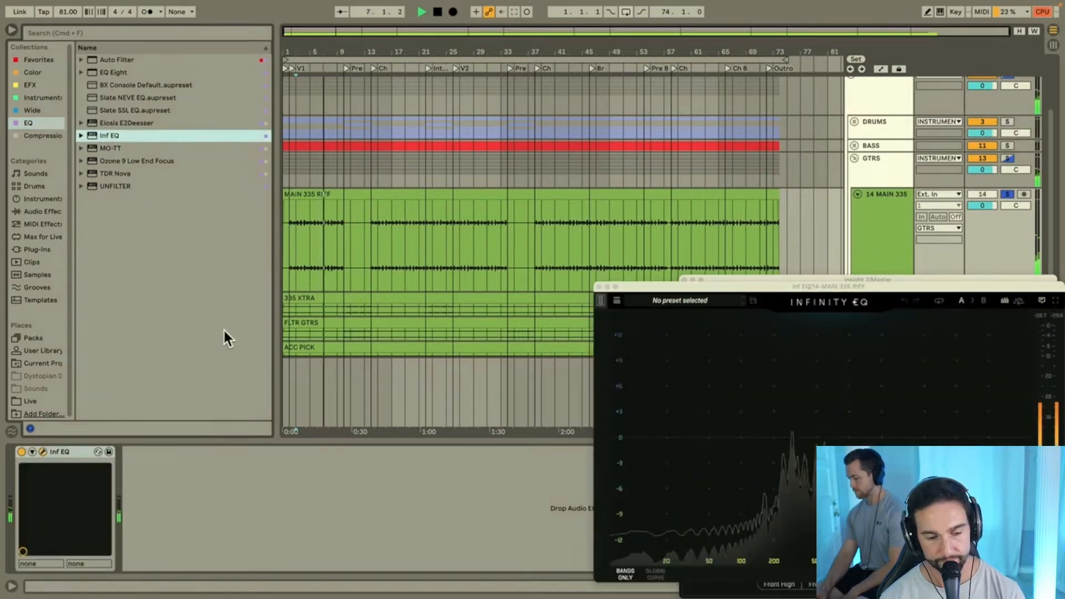
drag(698, 287, 216, 55)
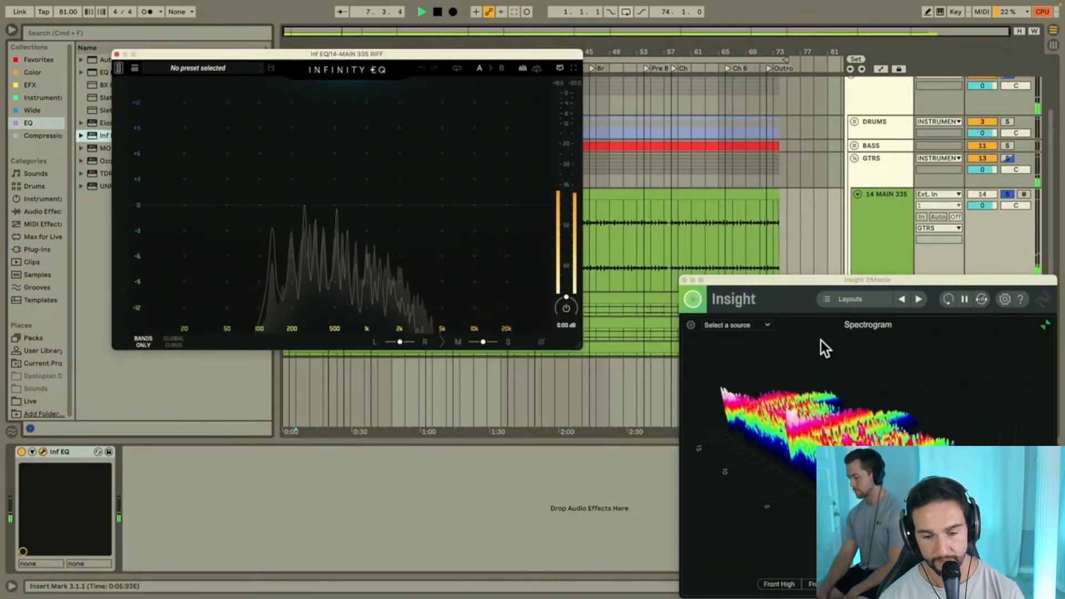
drag(833, 285, 793, 82)
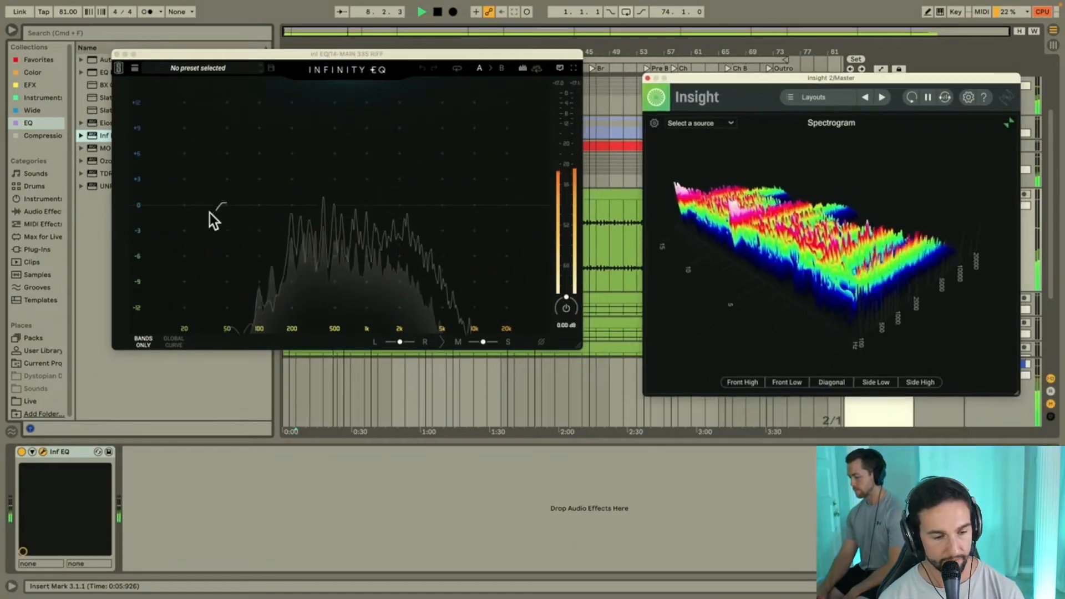
Step: Add a low-cut band at about 302 Hz to the guitar EQ and compare it bypassed and active from bar 3
drag(204, 212, 312, 217)
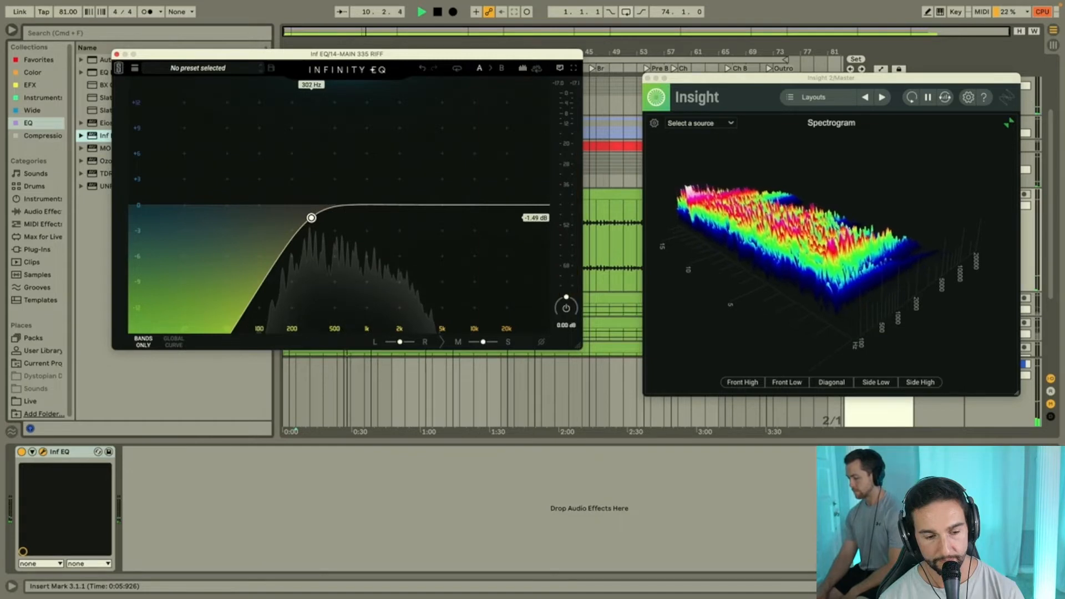
key(space)
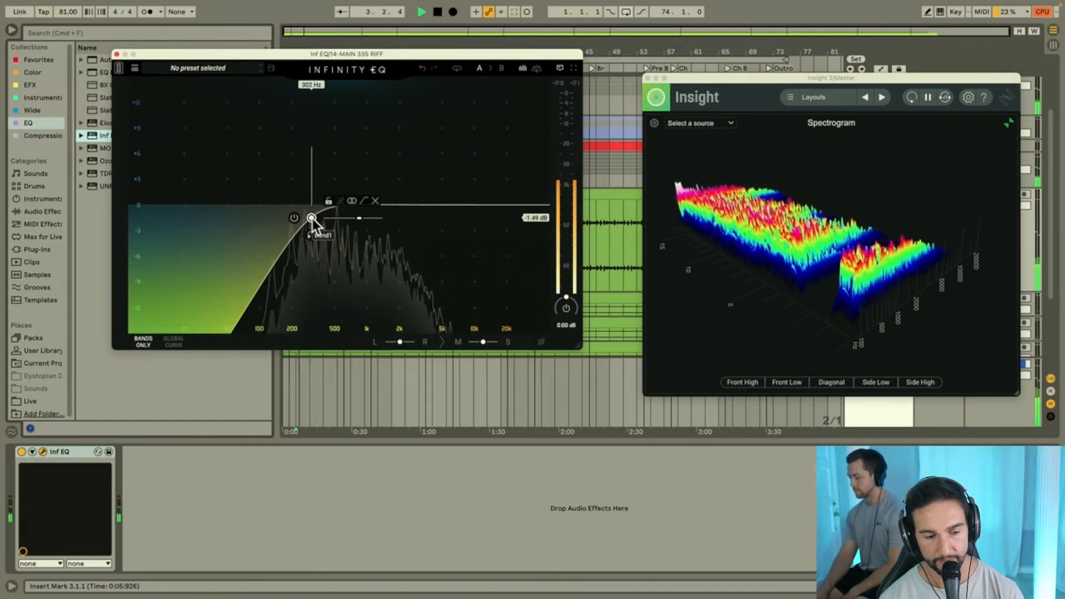
click(22, 452)
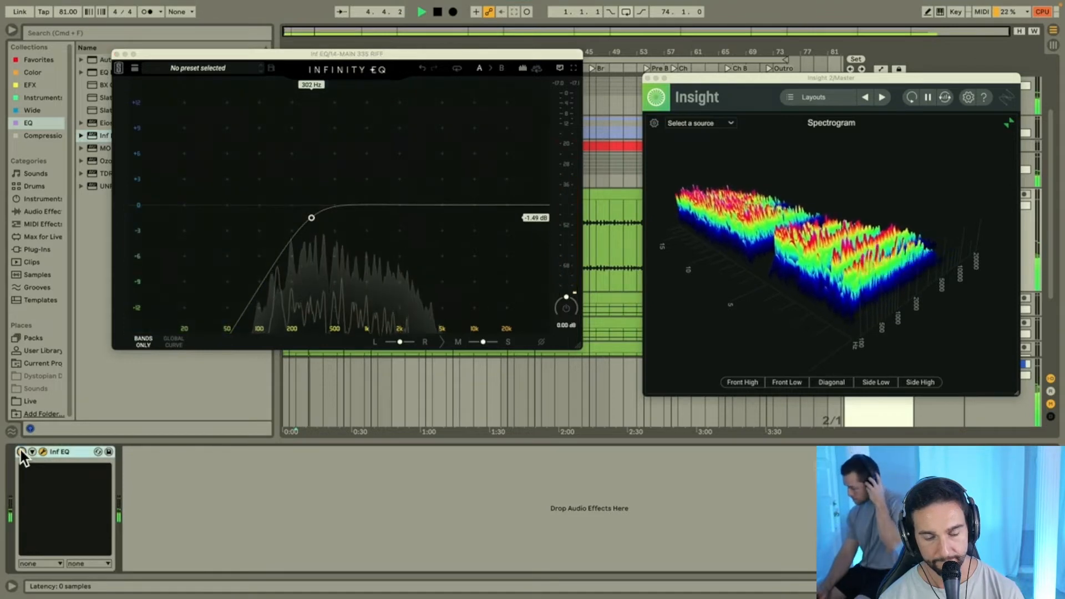
click(22, 453)
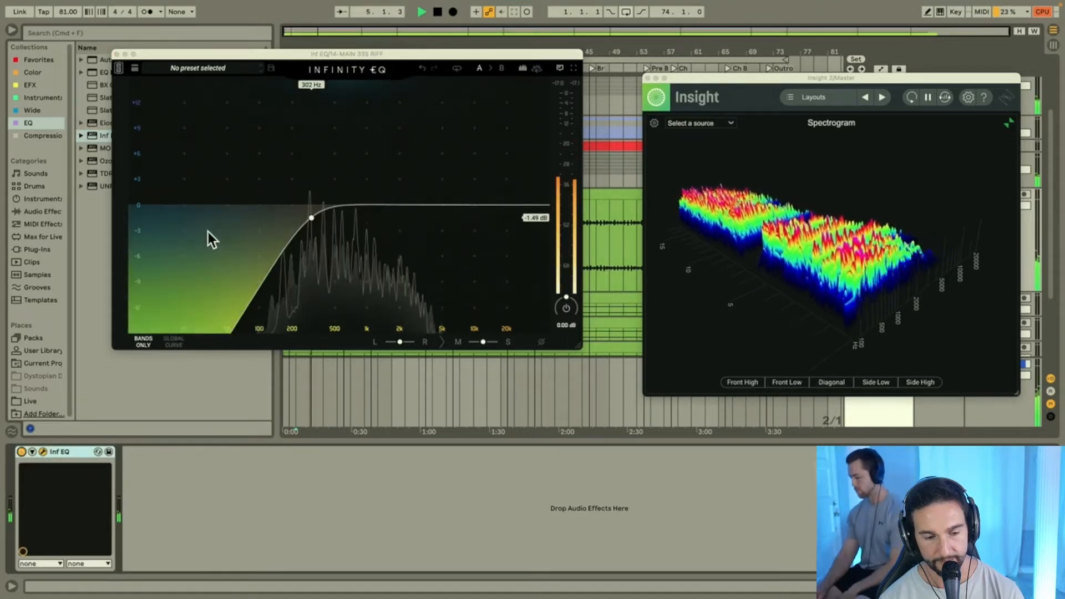
Step: Lower the guitar's low-cut band to about 238 Hz and pan the band toward mid
click(311, 218)
drag(311, 218, 299, 218)
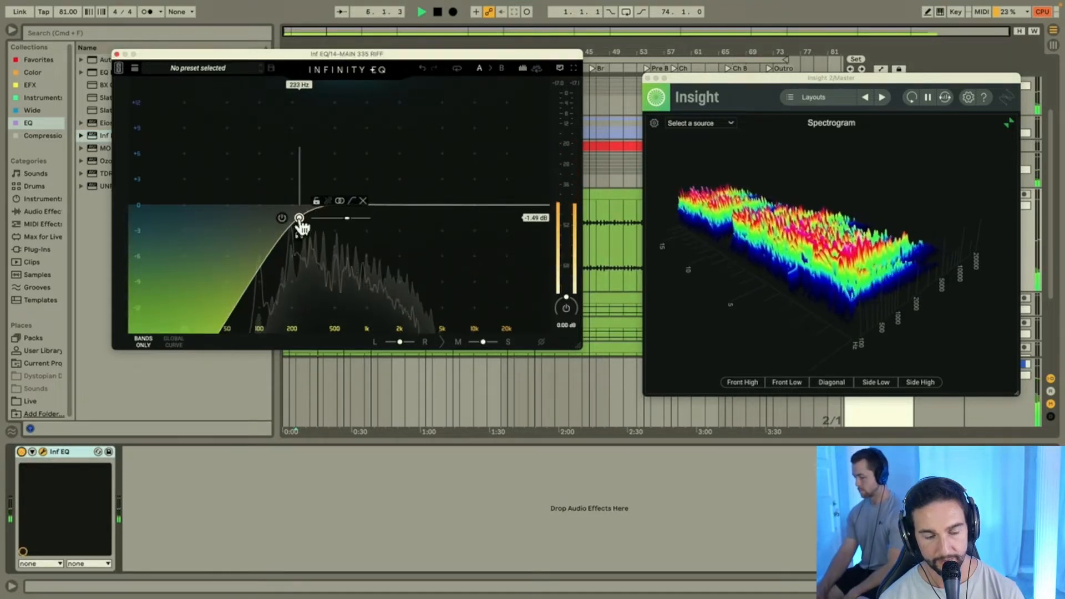
mouse_move(340, 202)
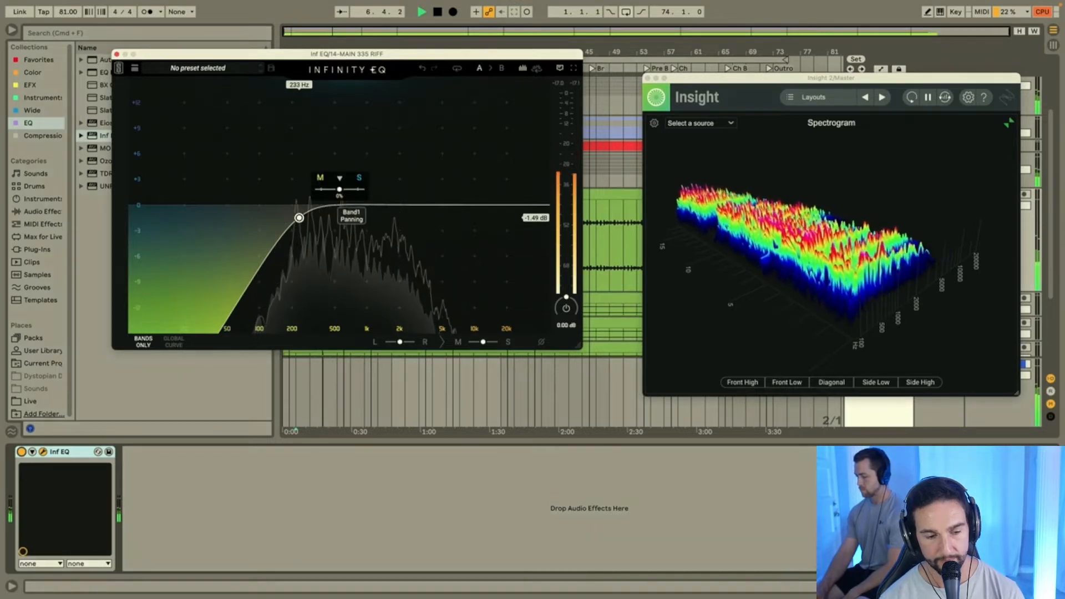
drag(339, 190, 300, 219)
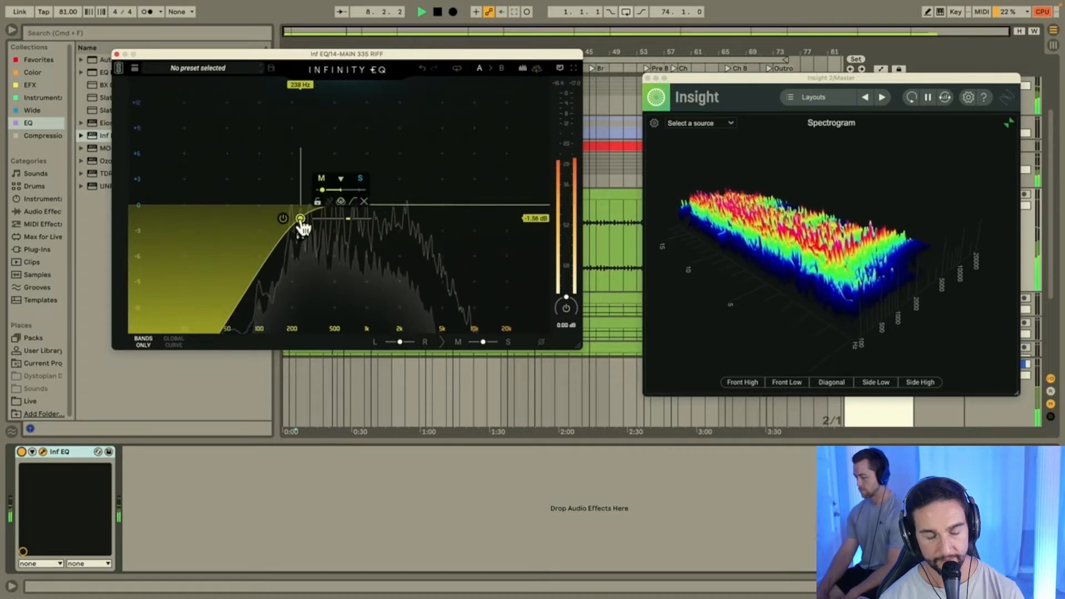
Step: Close the guitar equalizer, replay from bar 3 and move the Insight window away from the track controls
click(117, 53)
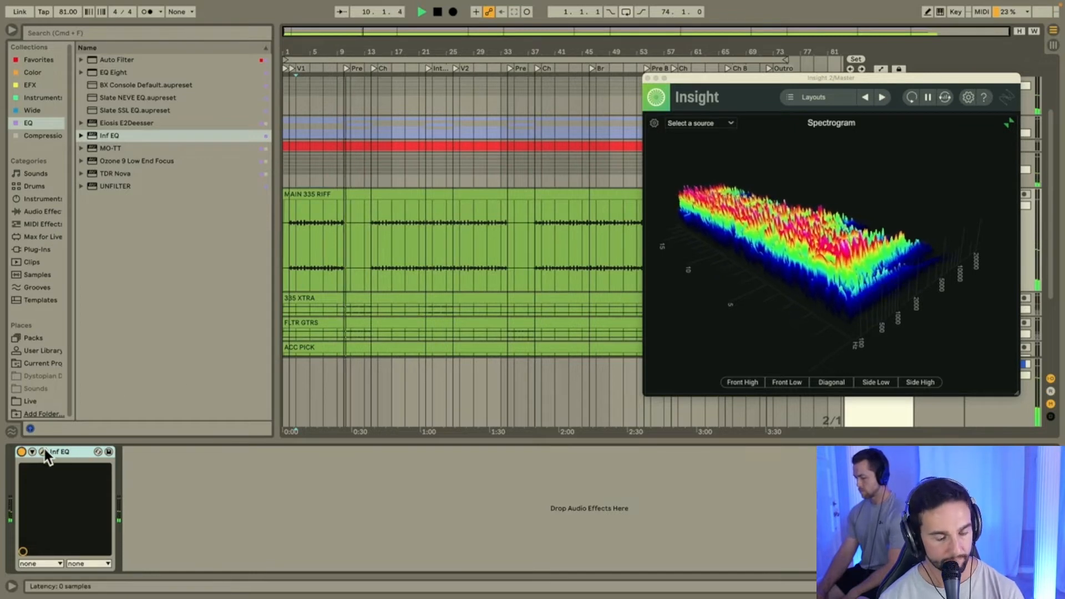
key(space)
key(space)
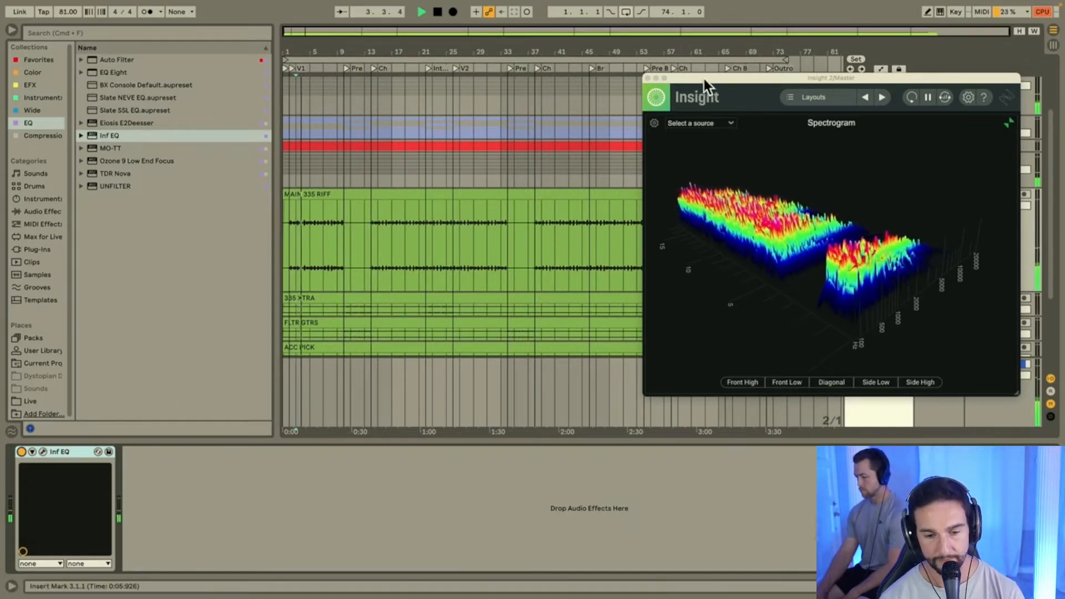
drag(704, 79, 718, 177)
drag(756, 288, 778, 286)
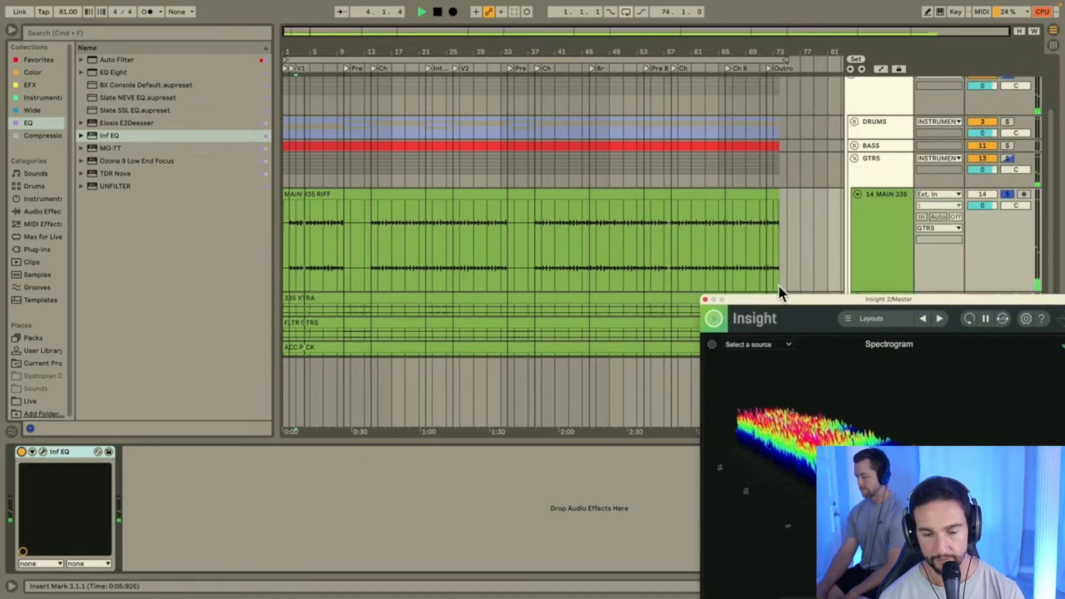
Step: Load the Slate LA2A compressor preset onto the main 335 guitar track and move its window clear of Insight
click(880, 228)
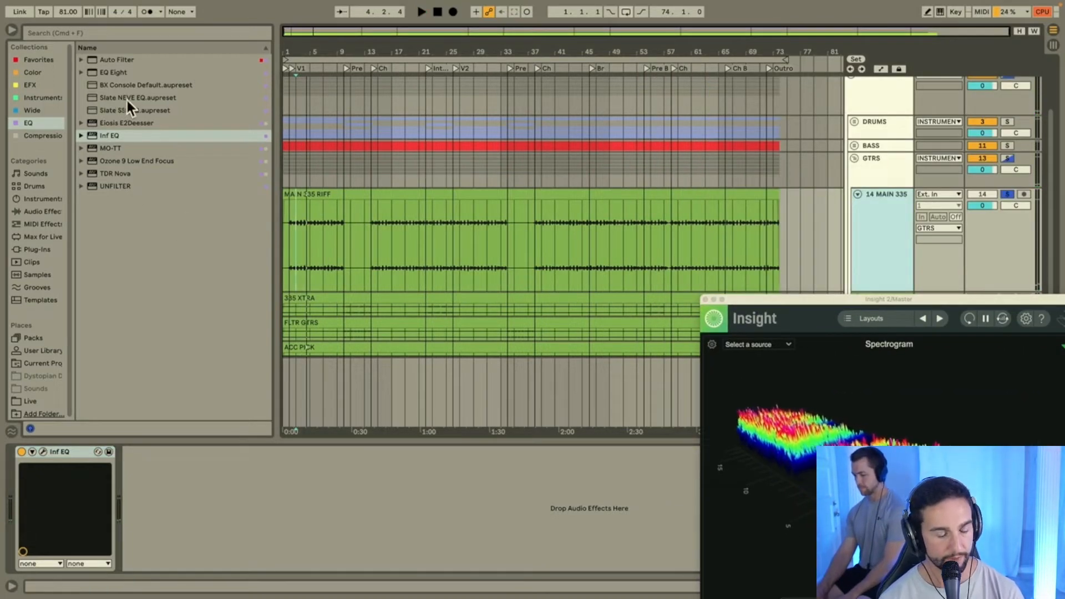
click(41, 136)
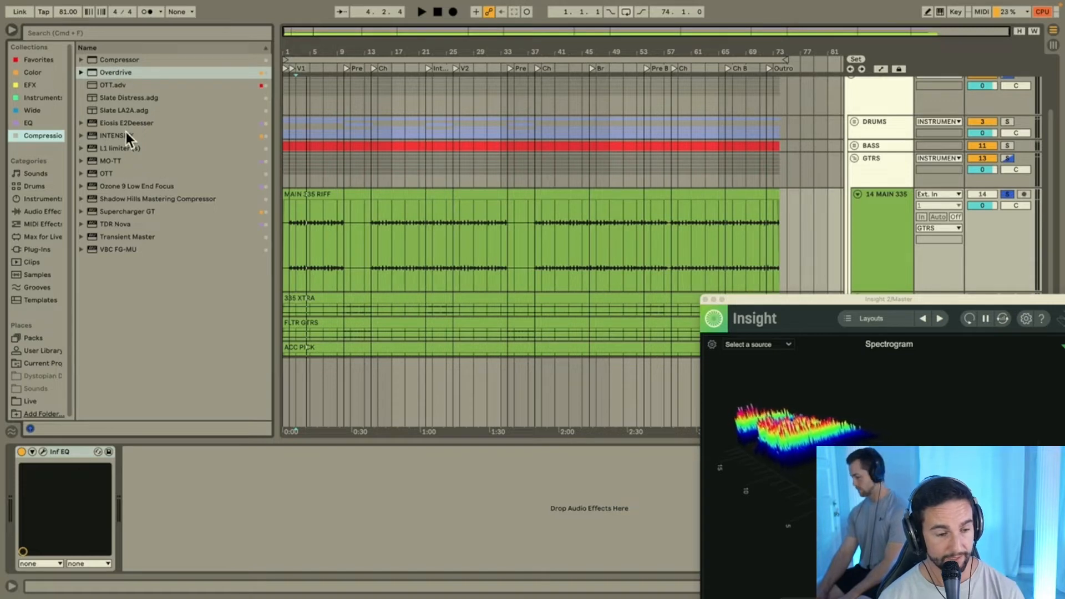
double_click(121, 111)
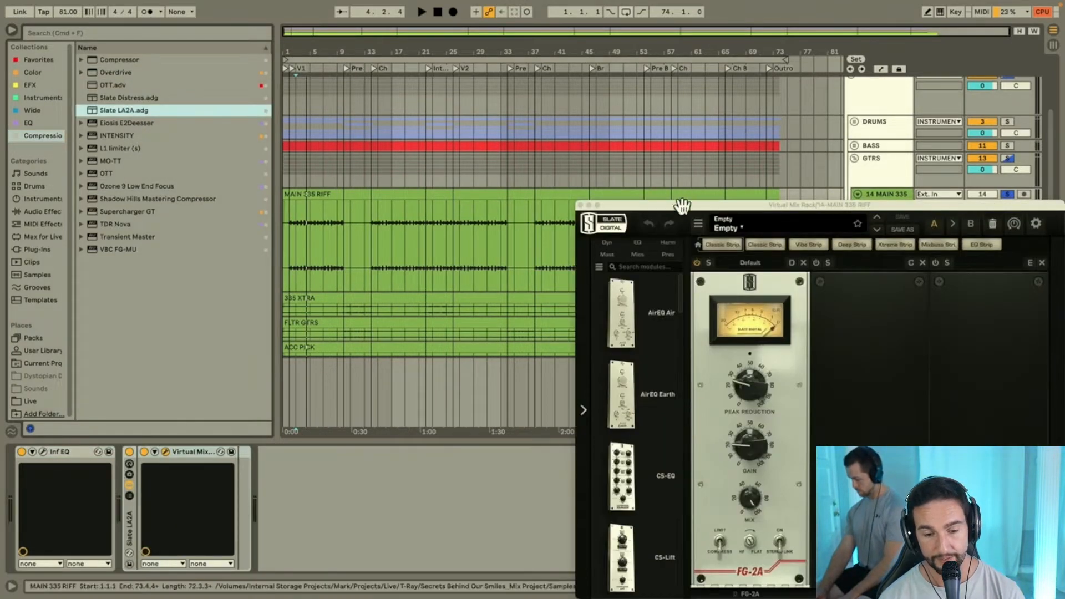
drag(682, 207, 321, 6)
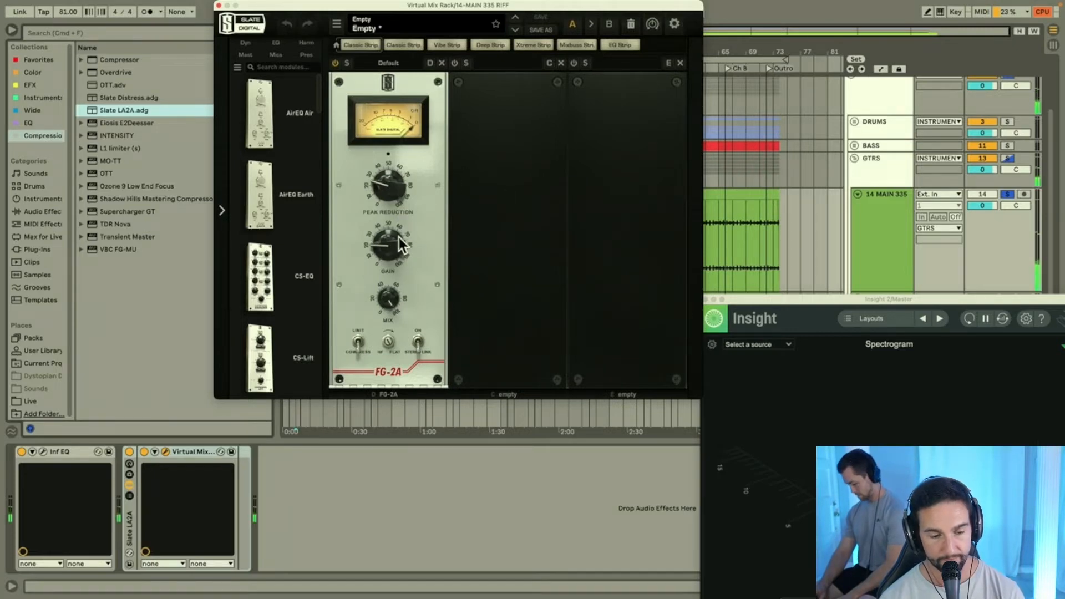
Step: Raise the FG-2A's peak reduction to about 39.7 and its gain slightly, comparing the guitar with the compressor bypassed and active
drag(395, 195, 400, 173)
mouse_move(398, 247)
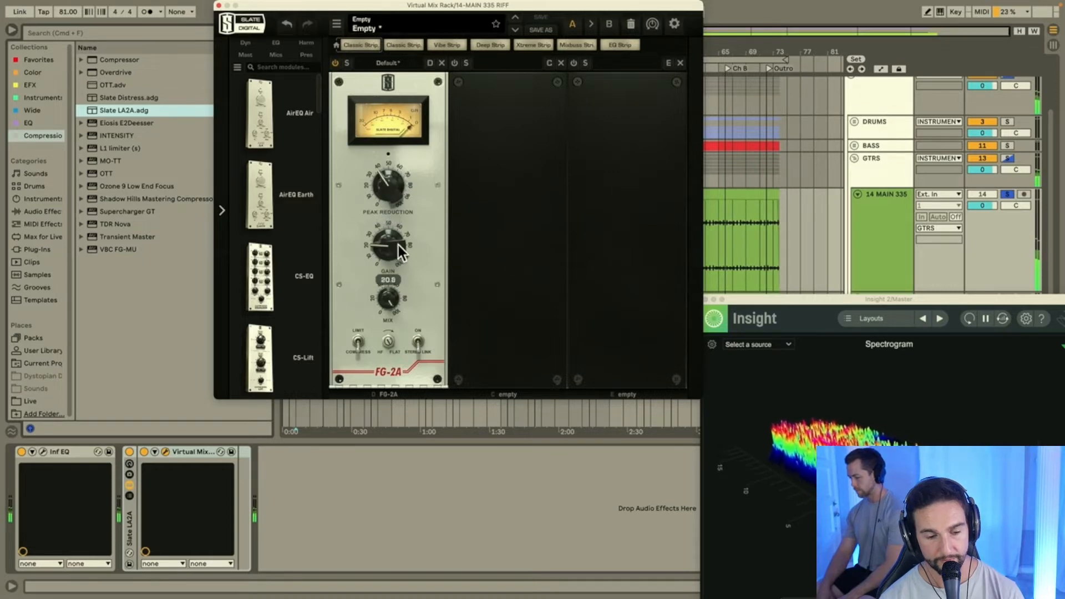
drag(398, 245, 398, 242)
click(128, 451)
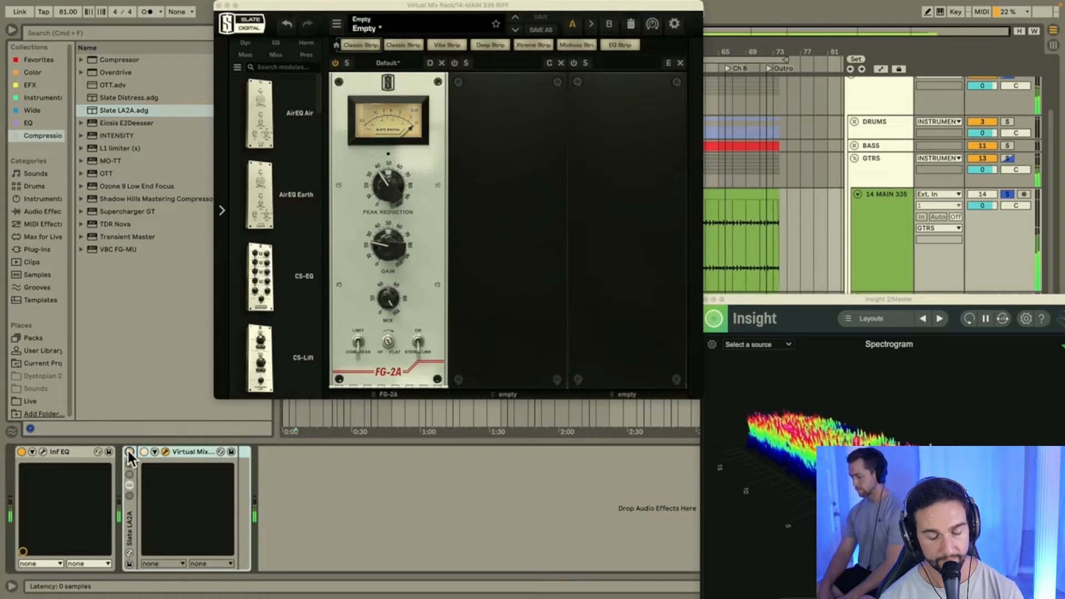
click(128, 451)
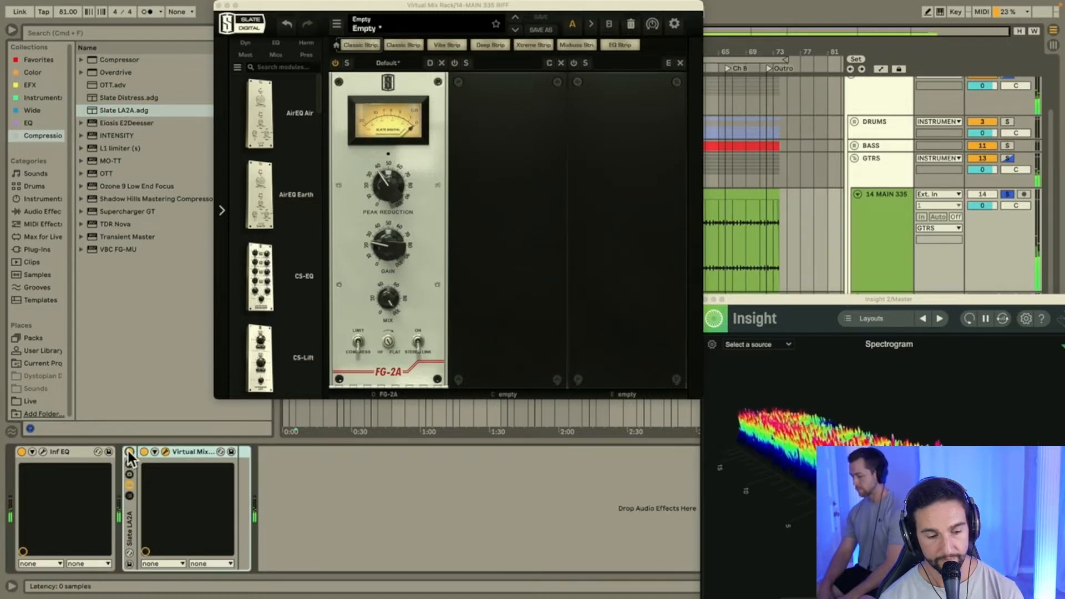
Step: Fine-tune the FG-2A's gain upward, compare the compressor bypassed and active again, and close its window
drag(391, 235, 403, 194)
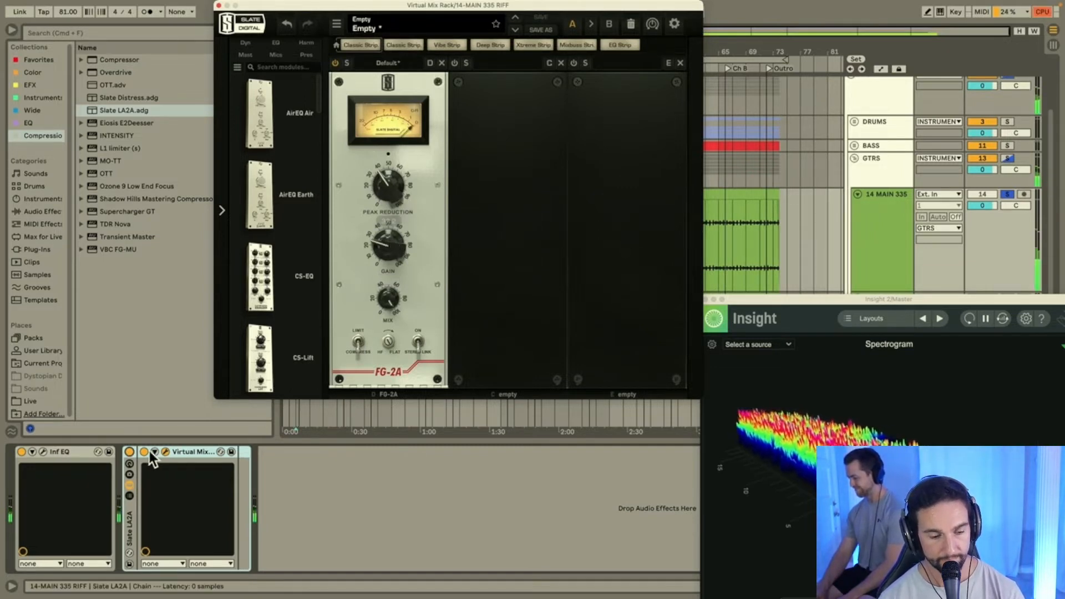
click(129, 452)
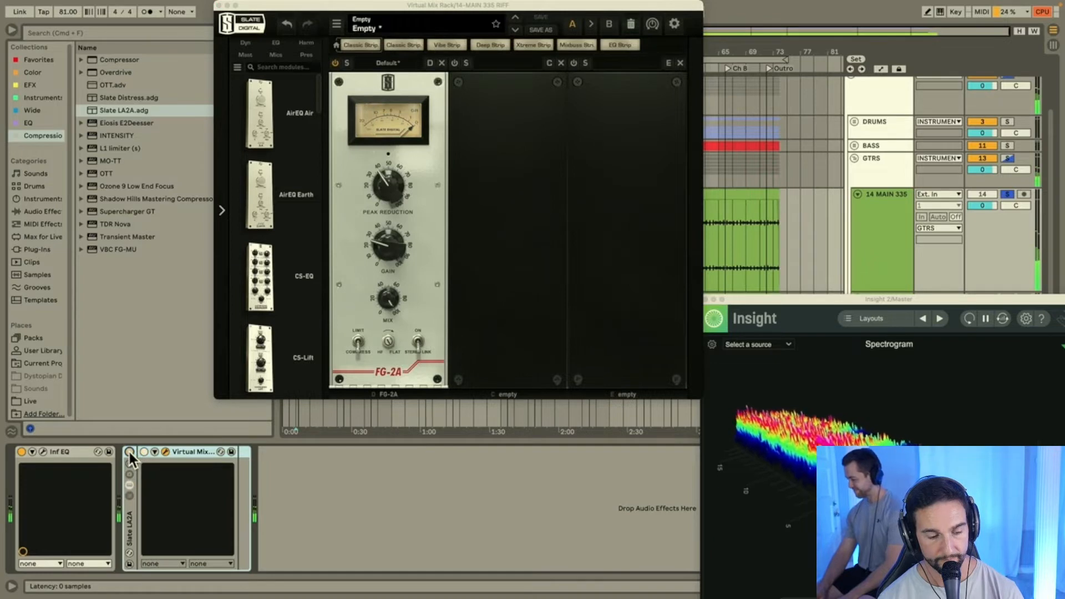
click(128, 452)
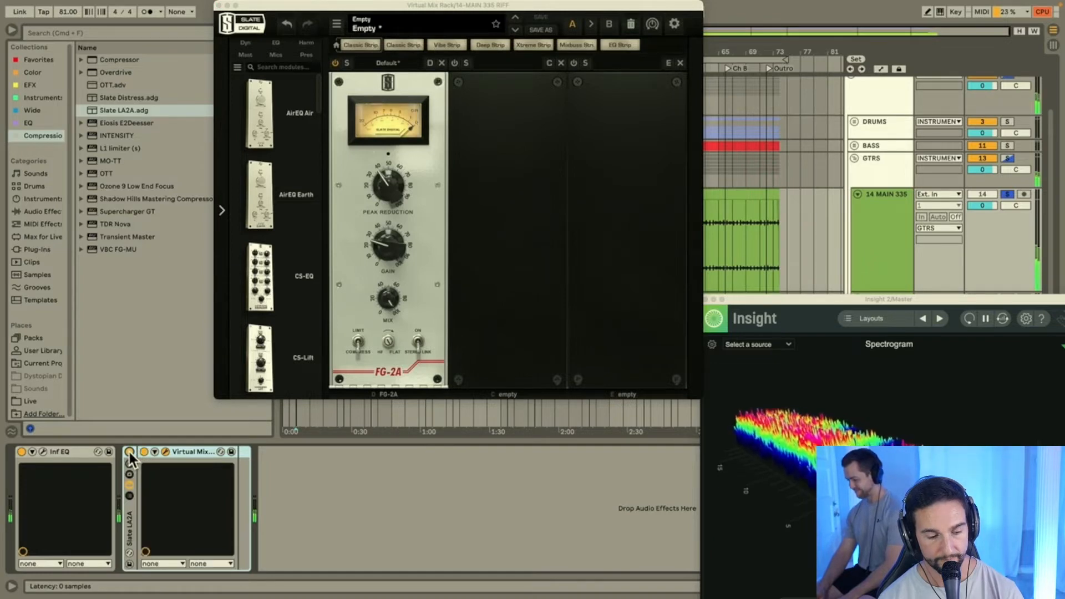
click(395, 187)
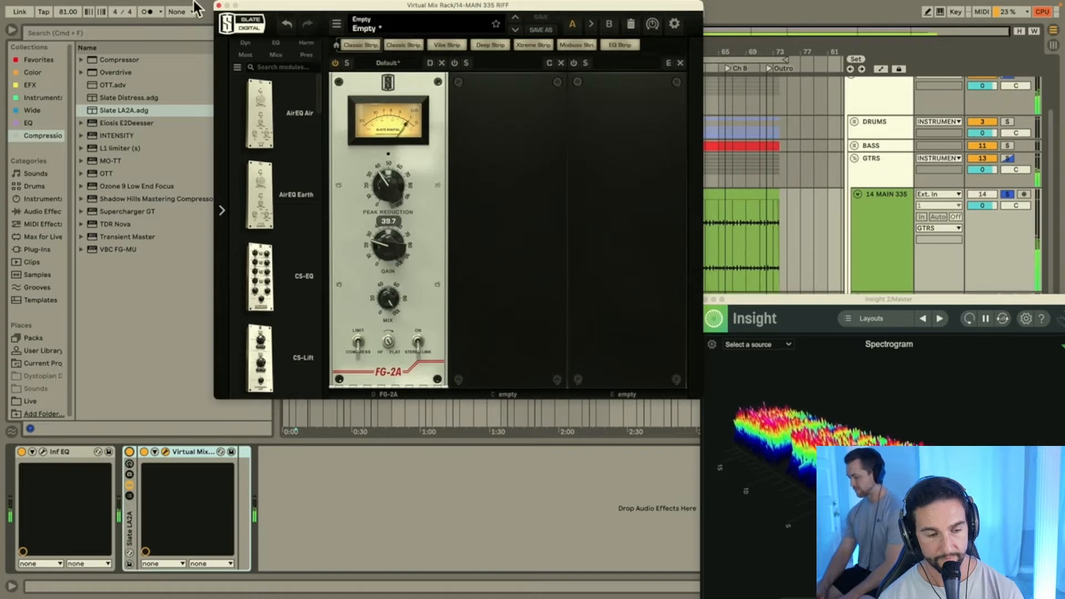
click(219, 5)
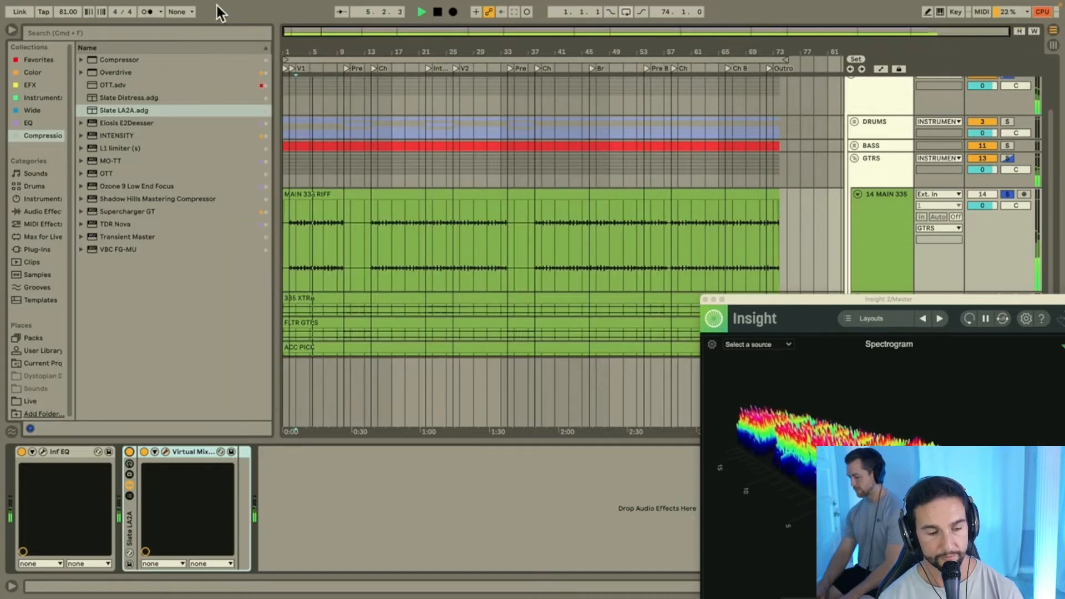
Step: Add a second band to the main 335 guitar's Infinity EQ, cutting 0.97 dB at 325 Hz, and close the equalizer
click(43, 452)
click(378, 206)
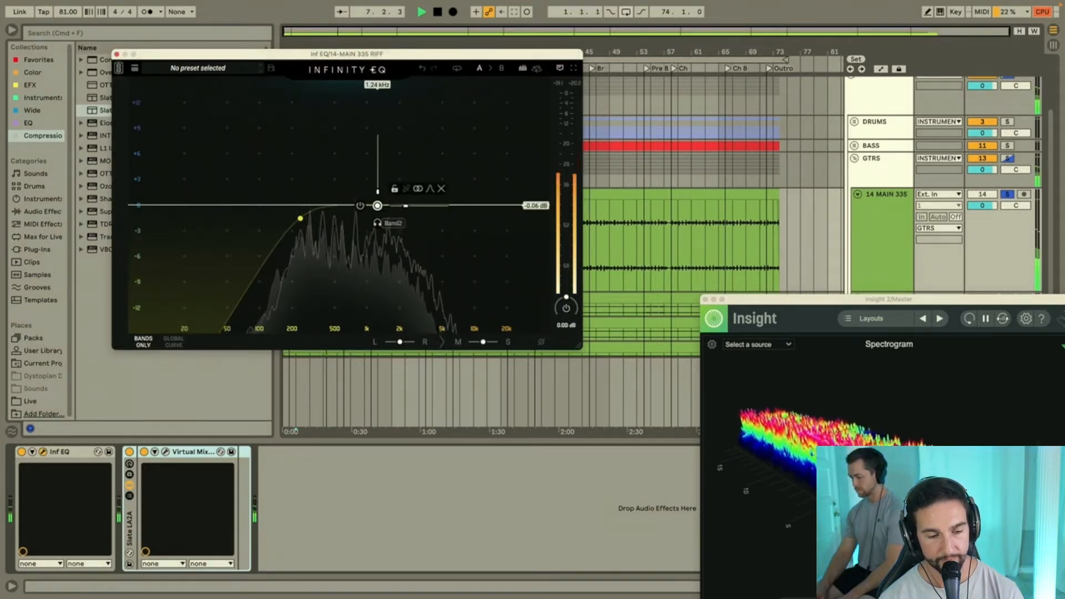
drag(377, 206, 315, 213)
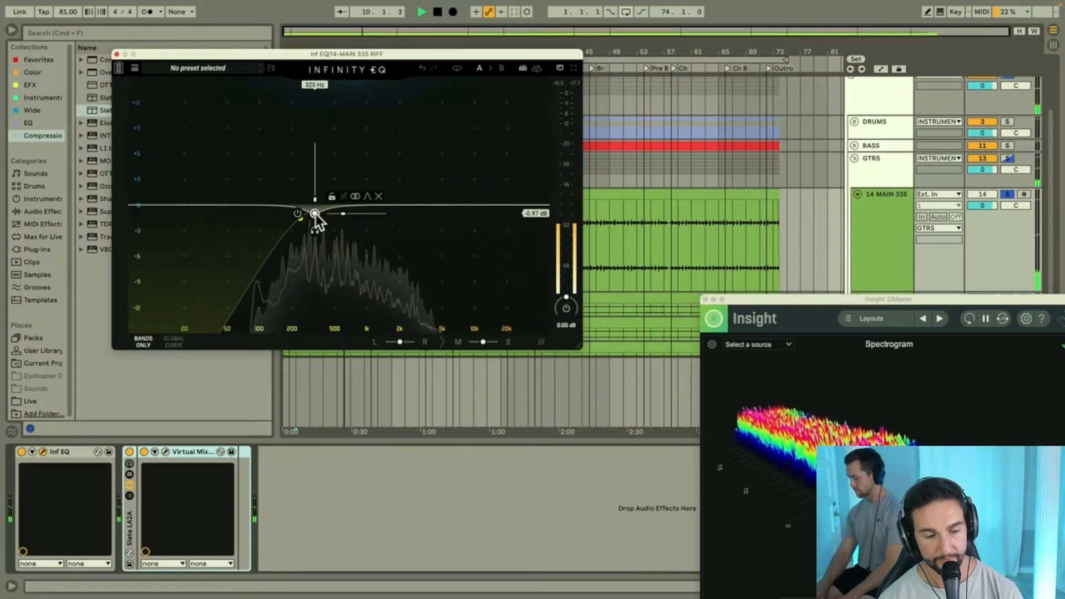
click(116, 54)
Step: Play from bar 19 with the main 335 guitar unsoloed and activate the 335 XTRA track
click(411, 235)
key(space)
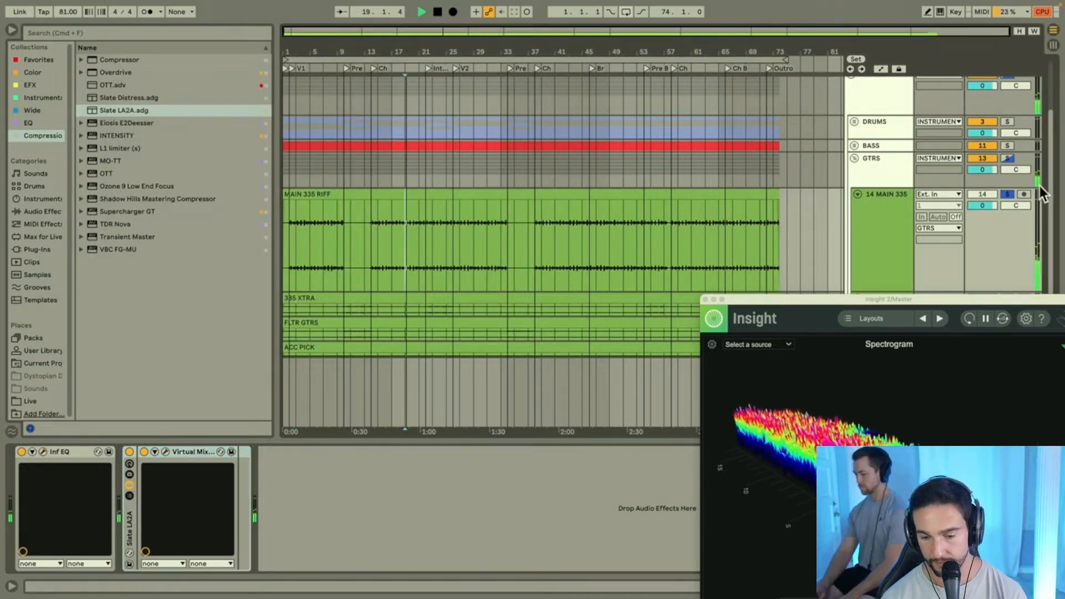
drag(807, 295, 536, 281)
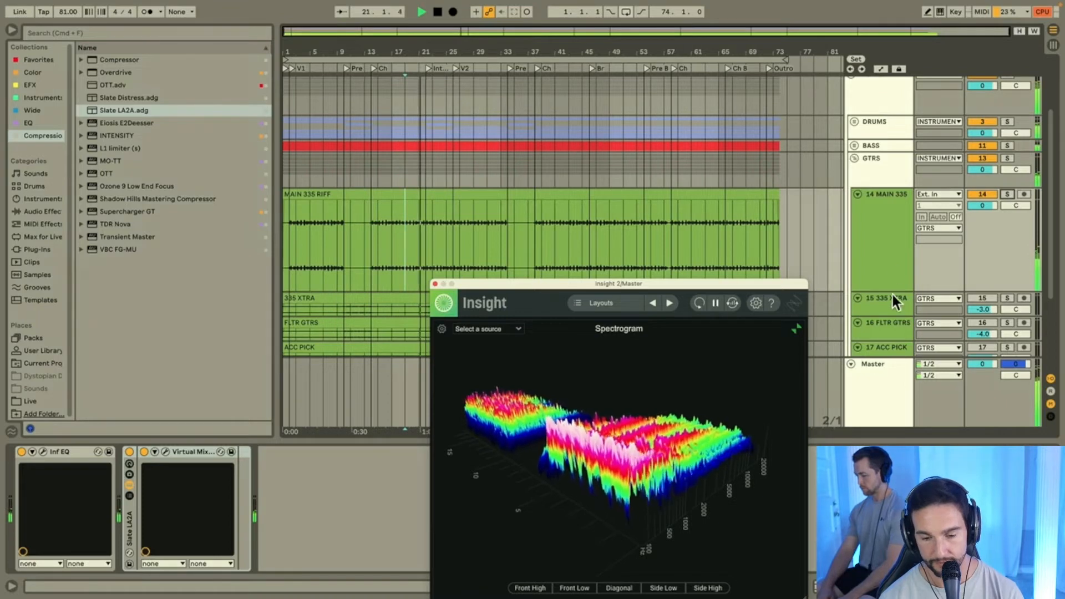
click(888, 309)
click(980, 297)
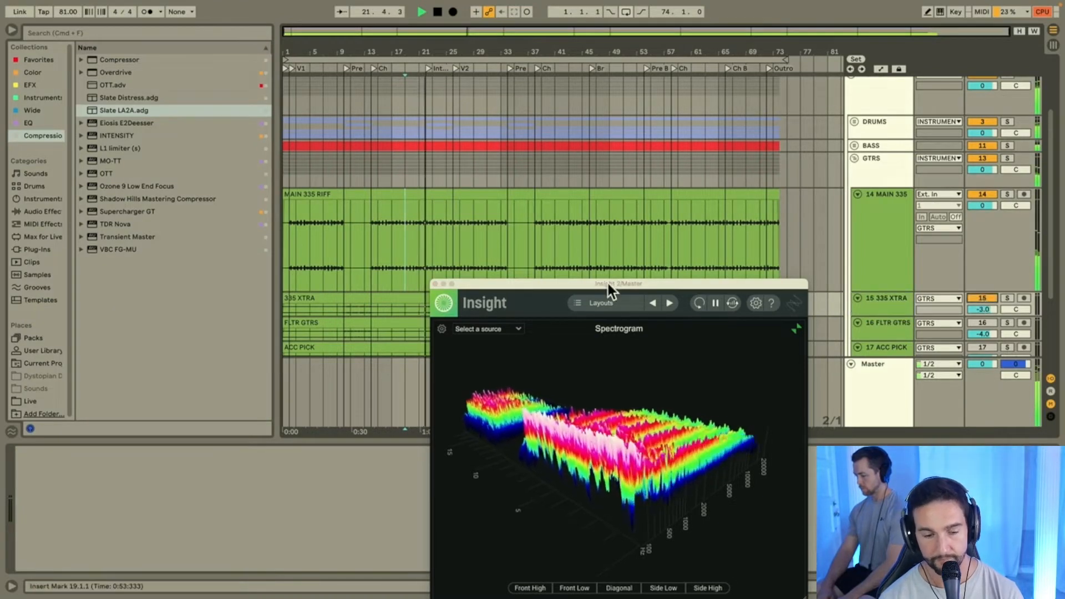
Step: Move Insight clear of the track controls, solo the 335 XTRA track and replay it from bar 23
drag(540, 281, 798, 43)
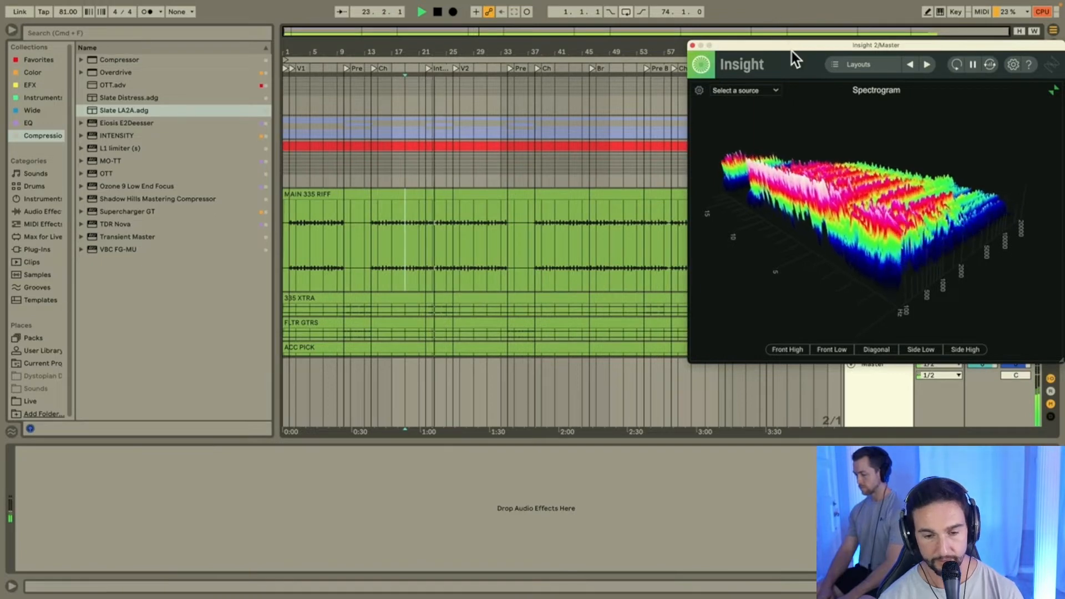
drag(795, 49, 168, 34)
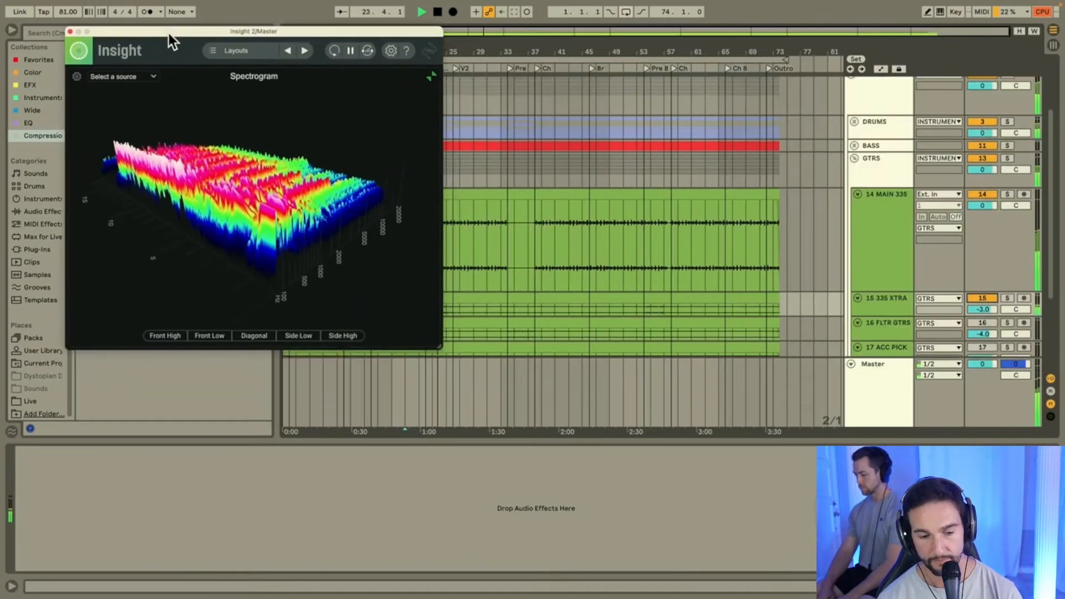
click(1007, 298)
scroll(462, 161, up, 8)
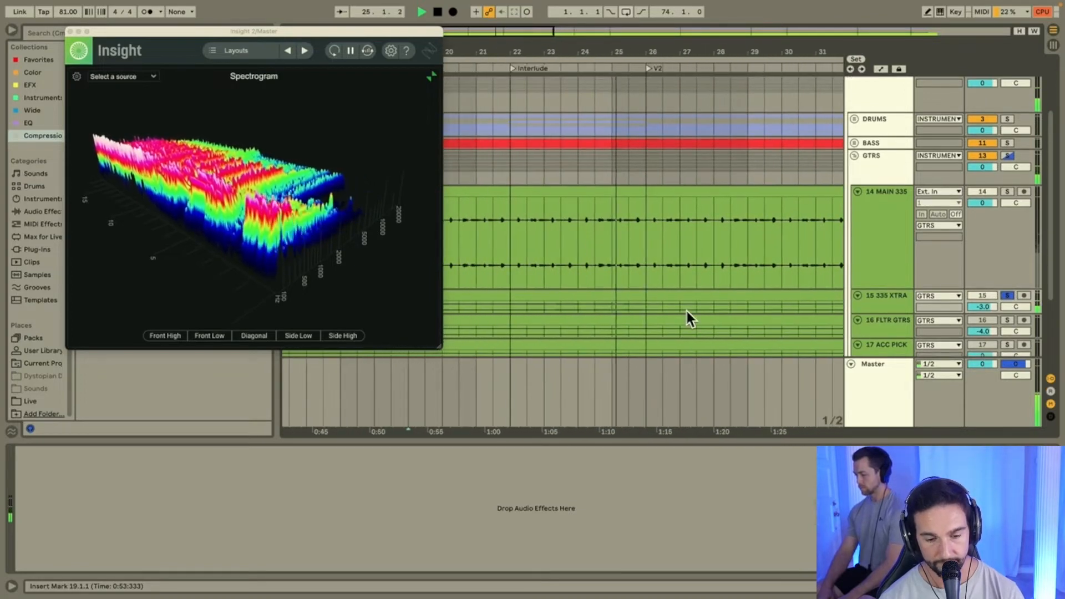
click(544, 307)
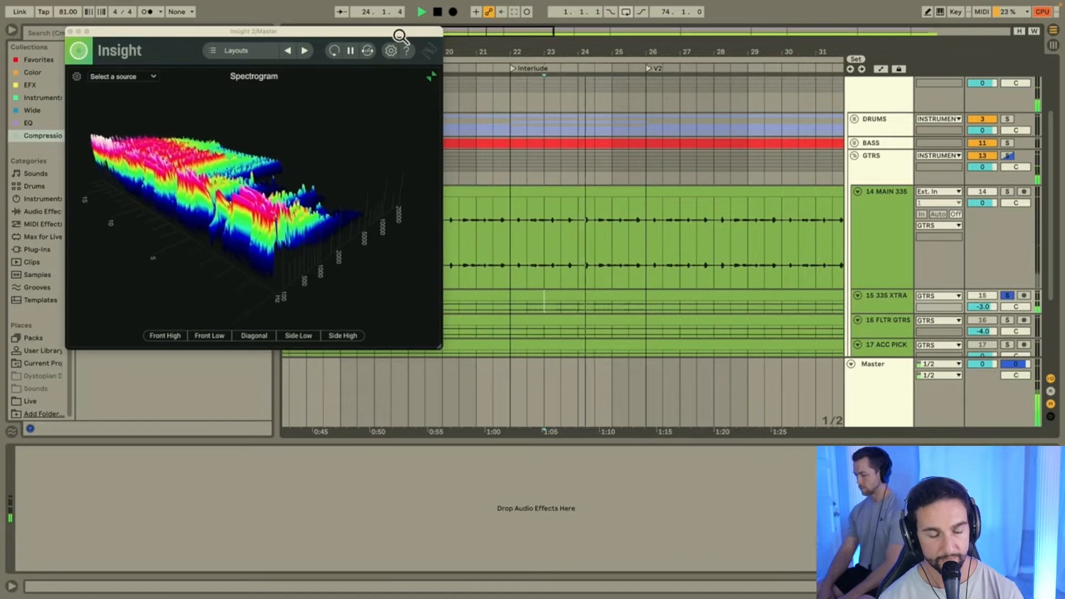
Step: Expand Insight to its multi-module view and show only the Sound Field beside the Spectrogram
click(432, 77)
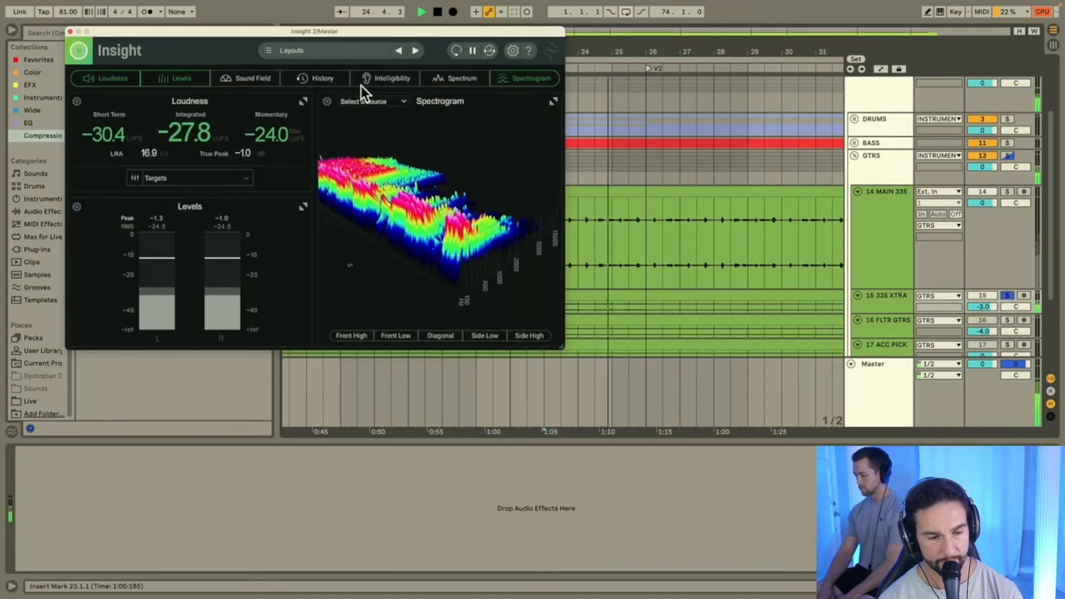
click(260, 83)
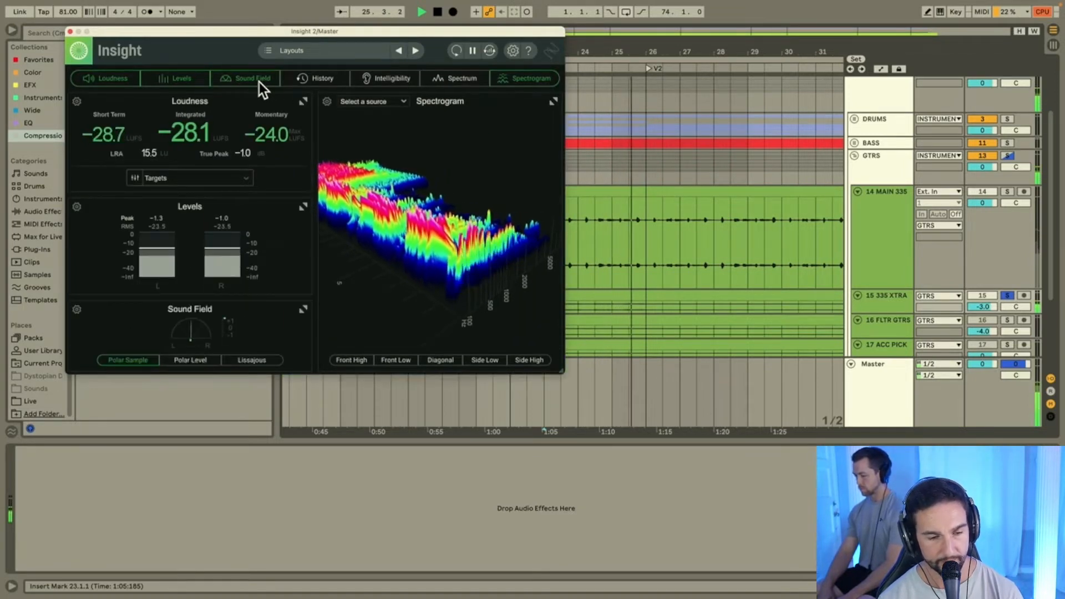
click(258, 82)
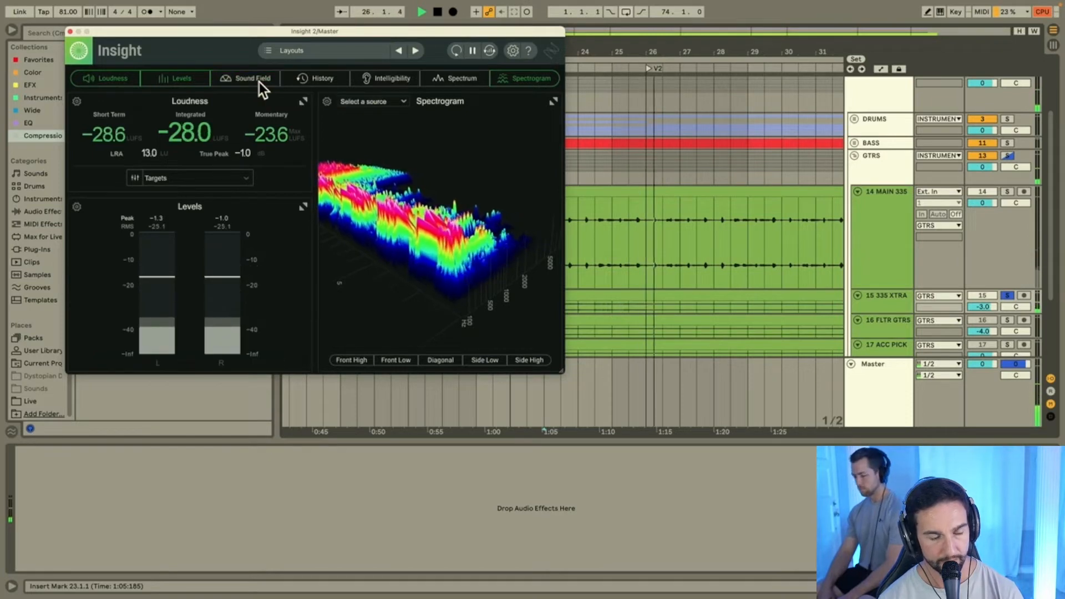
click(121, 82)
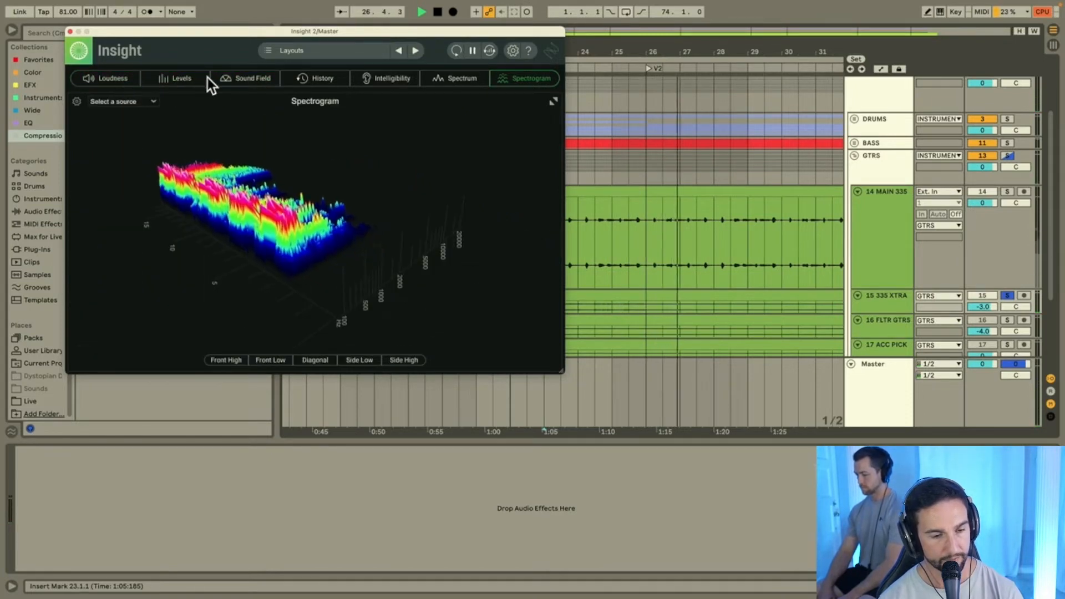
click(238, 78)
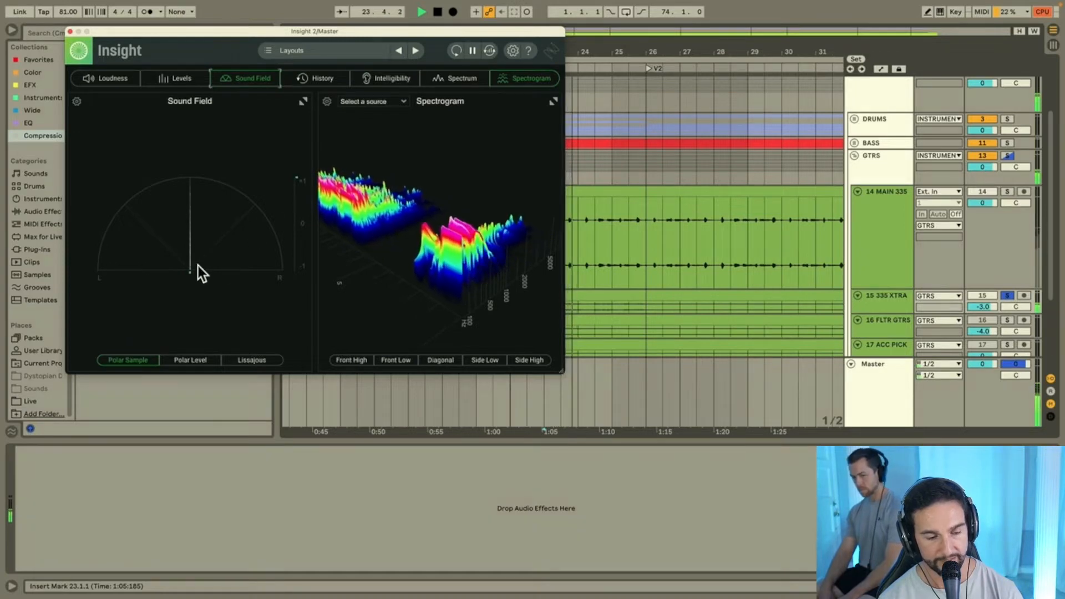
Step: Stop playback, swap Insight's Sound Field for Loudness and enlarge the Spectrogram to fill the window
key(space)
click(249, 81)
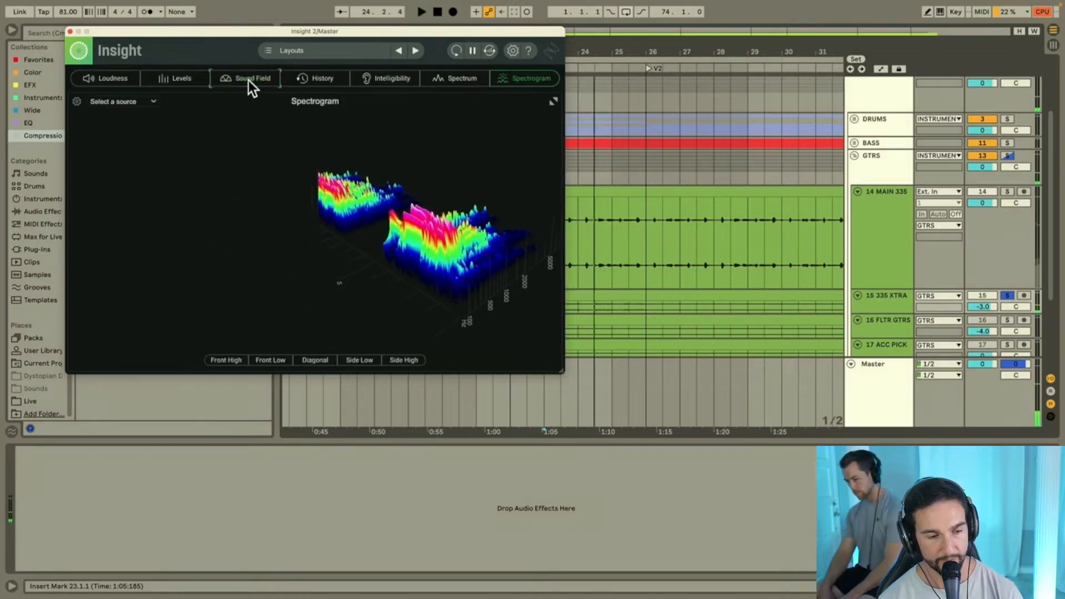
click(123, 85)
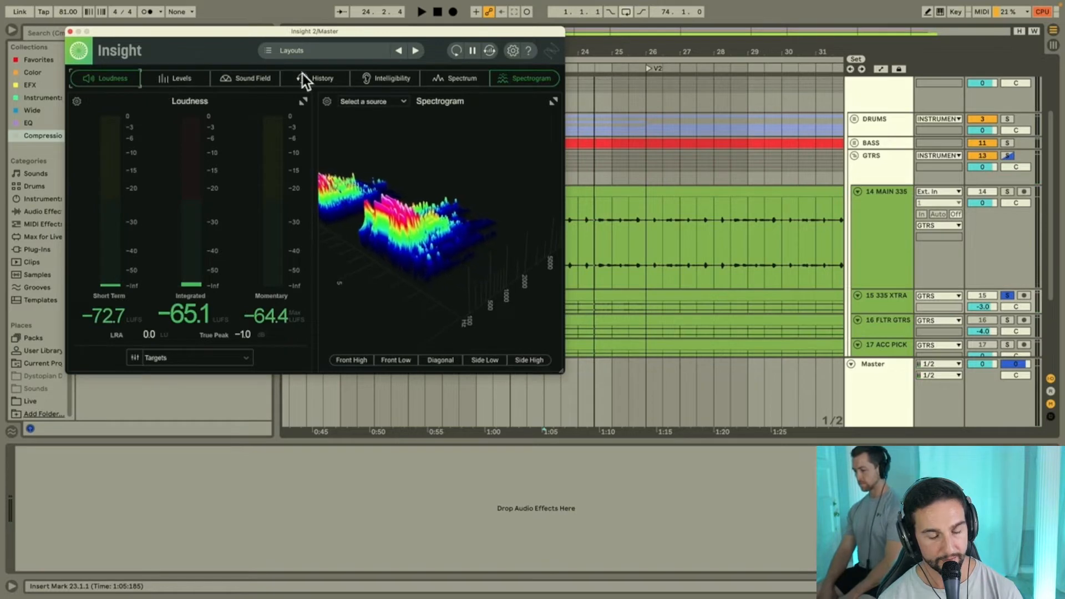
click(554, 102)
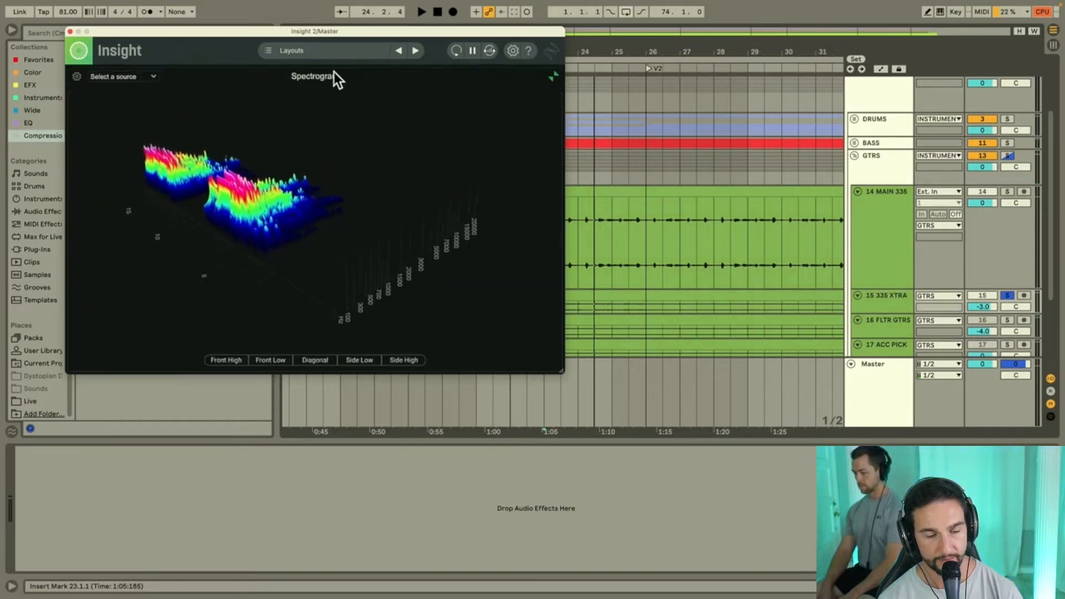
Step: Move Insight aside and load rL360 Session from the EFX collection onto the 335 XTRA track
drag(320, 32, 840, 9)
click(889, 296)
click(323, 10)
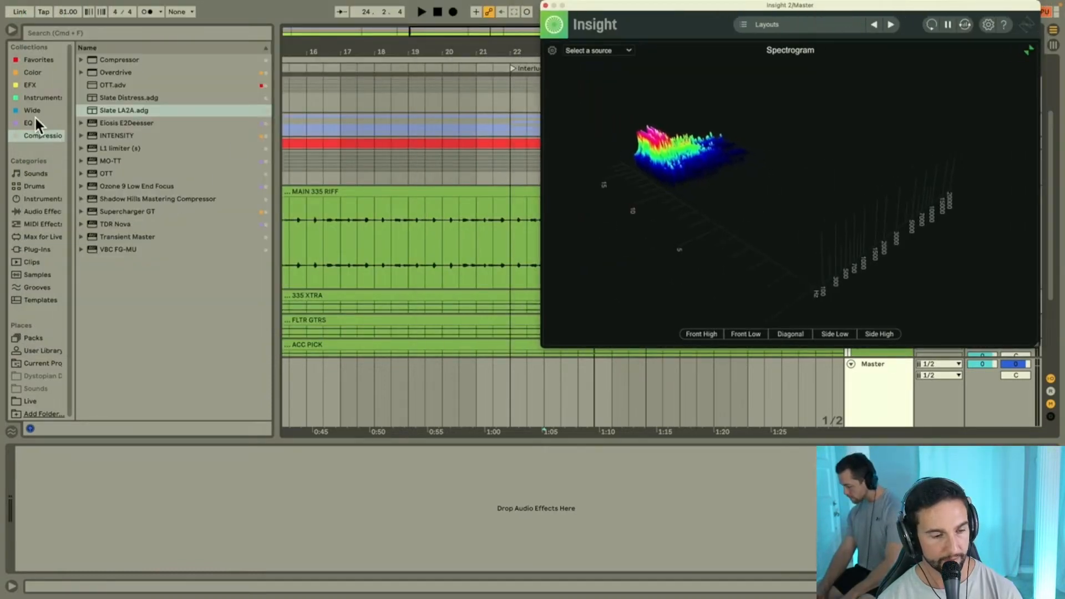
click(33, 85)
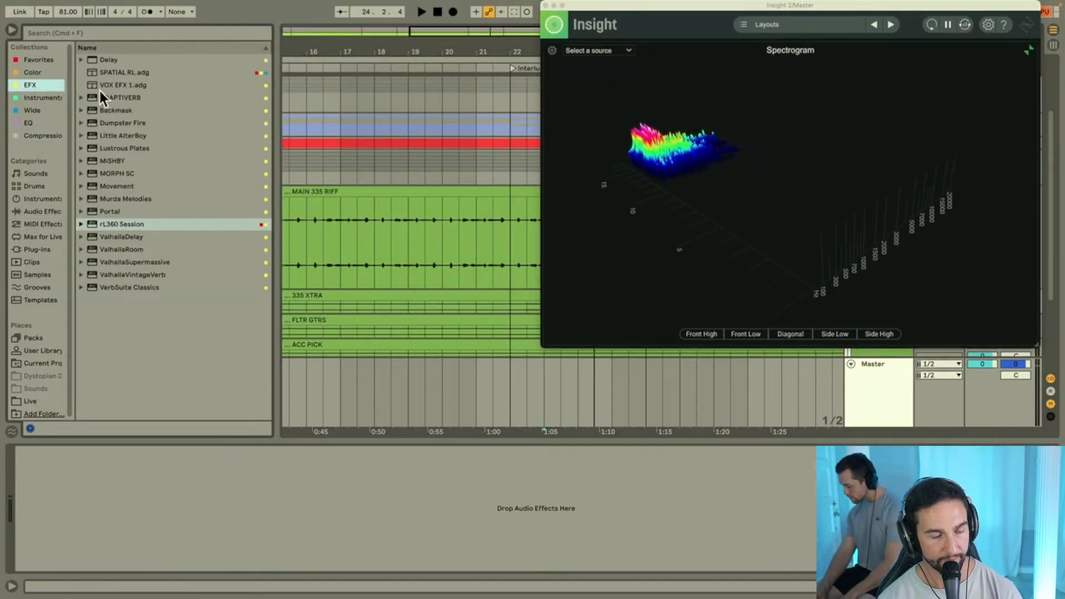
double_click(142, 222)
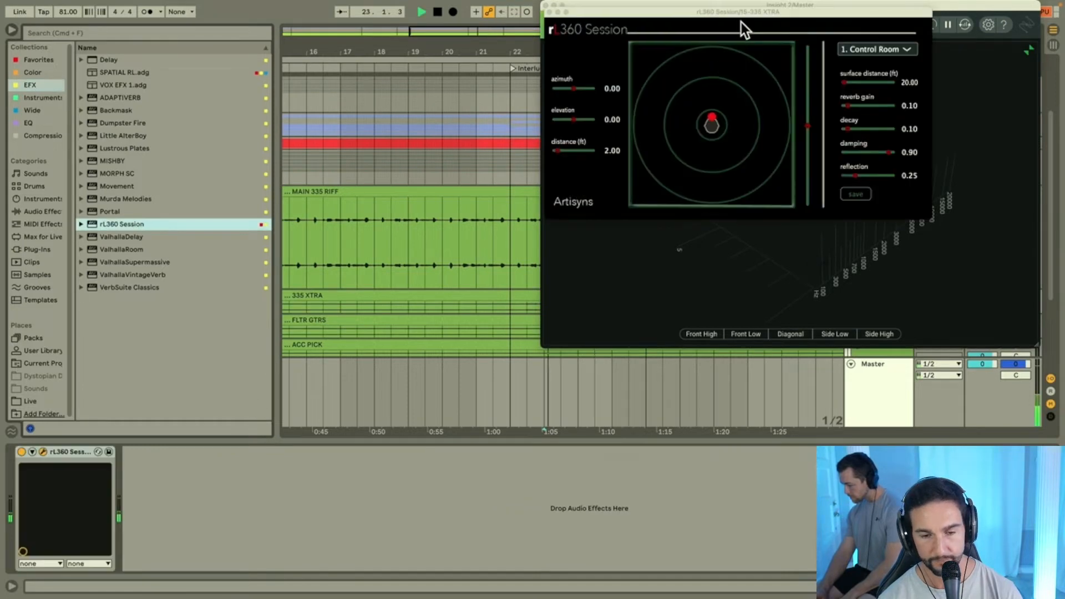
Step: Position the 335 XTRA guitar in rL360 Session at azimuth 152.70 and distance 1.60 ft during playback
drag(701, 11, 407, 86)
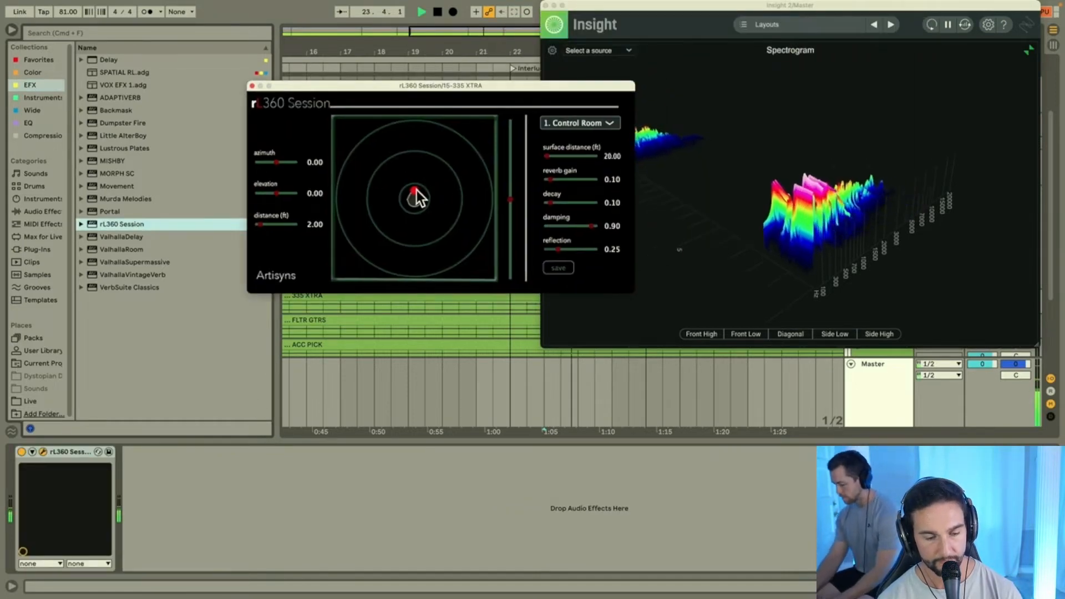
drag(416, 190, 417, 200)
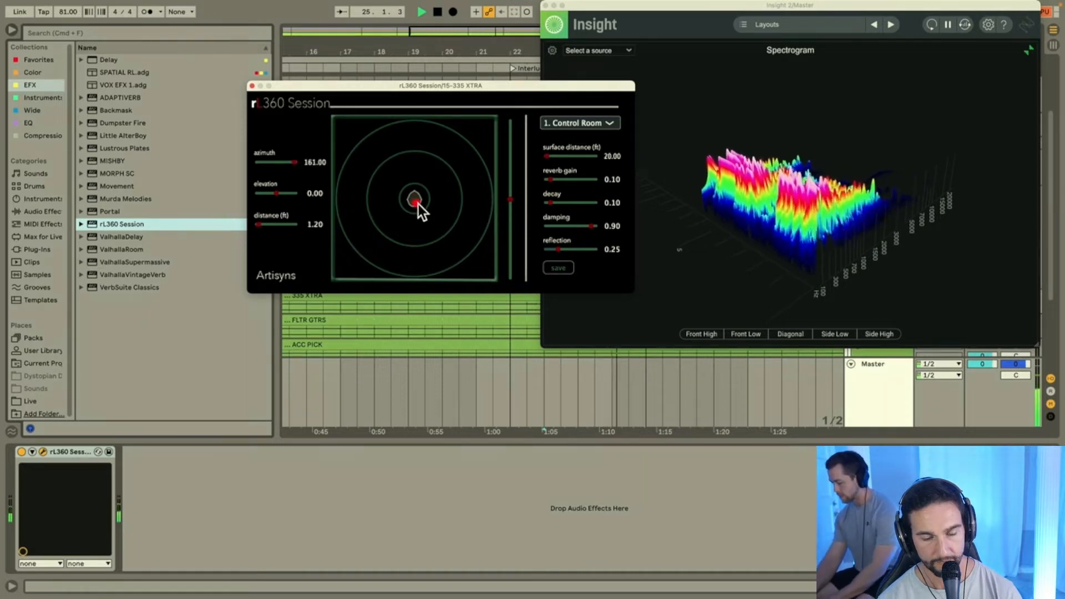
drag(419, 204, 418, 205)
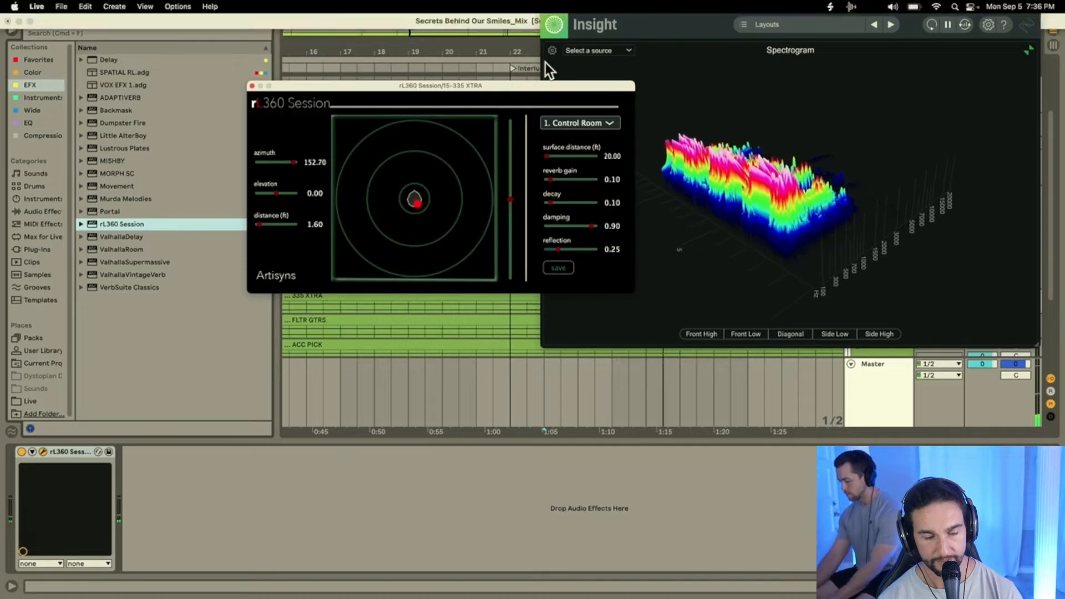
Step: Compare the 335 XTRA guitar with rL360 Session bypassed and re-enabled during playback
key(space)
key(space)
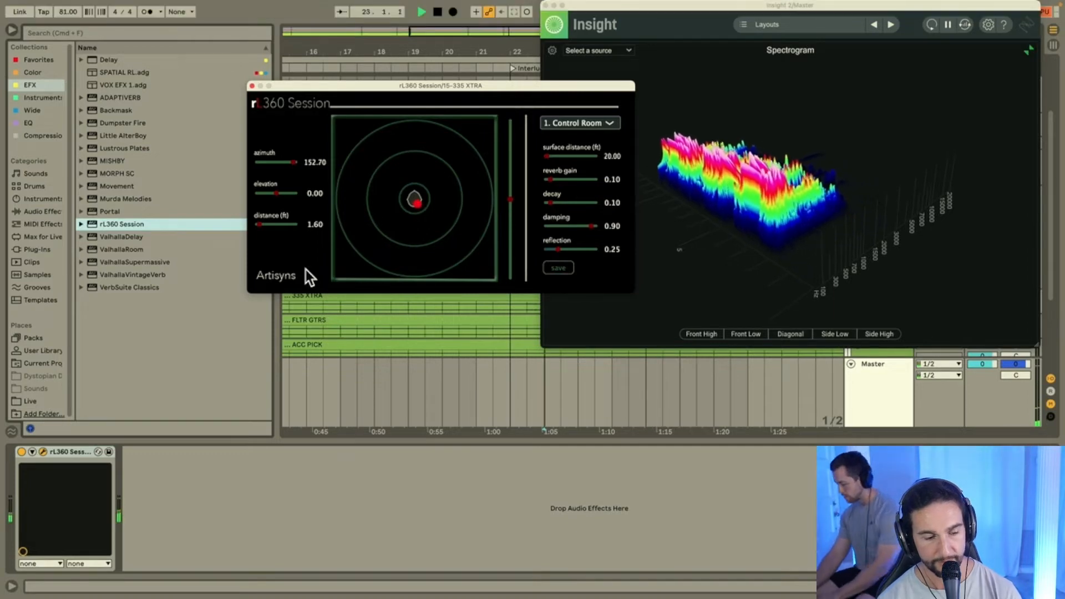
click(21, 452)
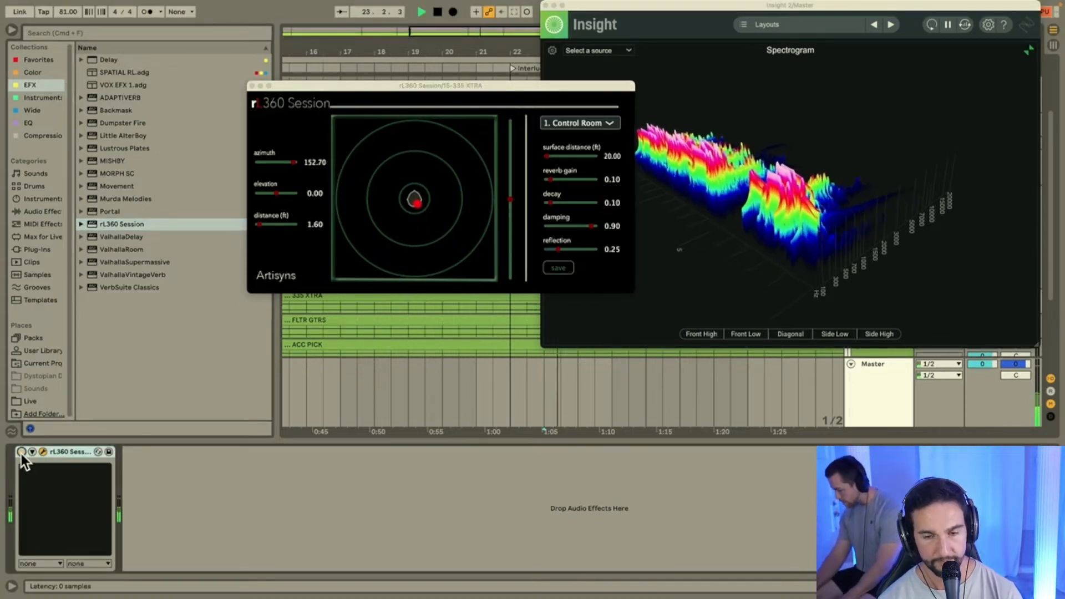
click(21, 453)
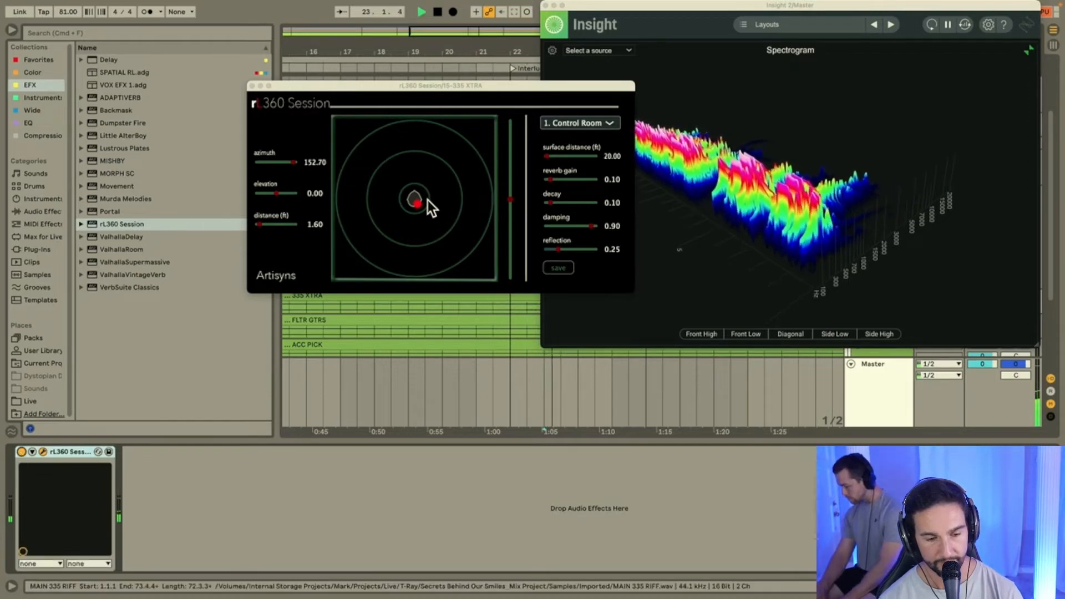
Step: Load BX Console Default from the EQ collection ahead of rL360 Session on 335 XTRA and randomize its console channel
drag(300, 86, 372, 54)
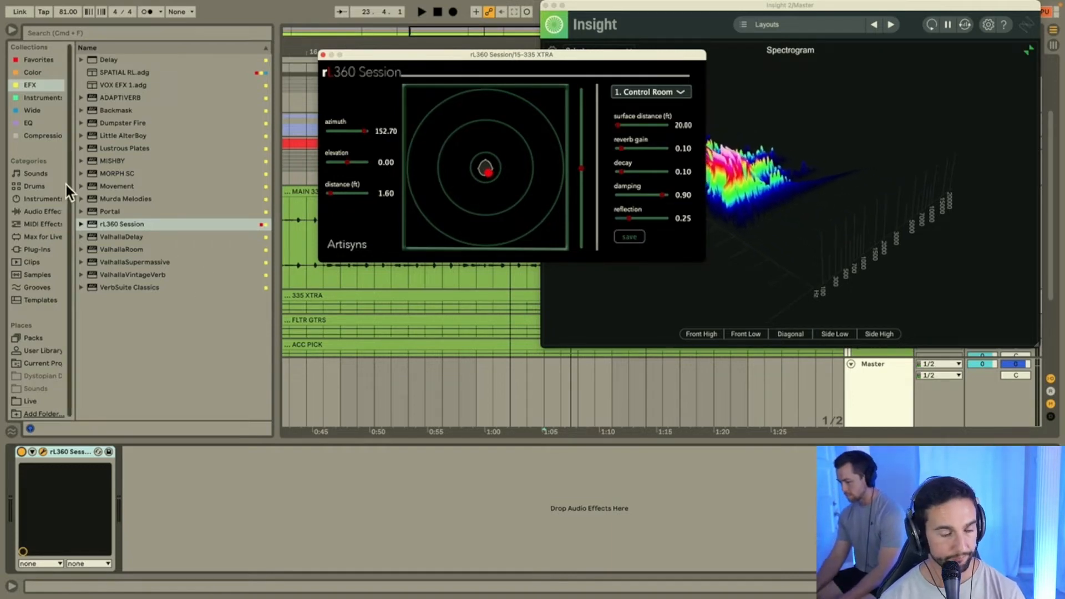
click(30, 123)
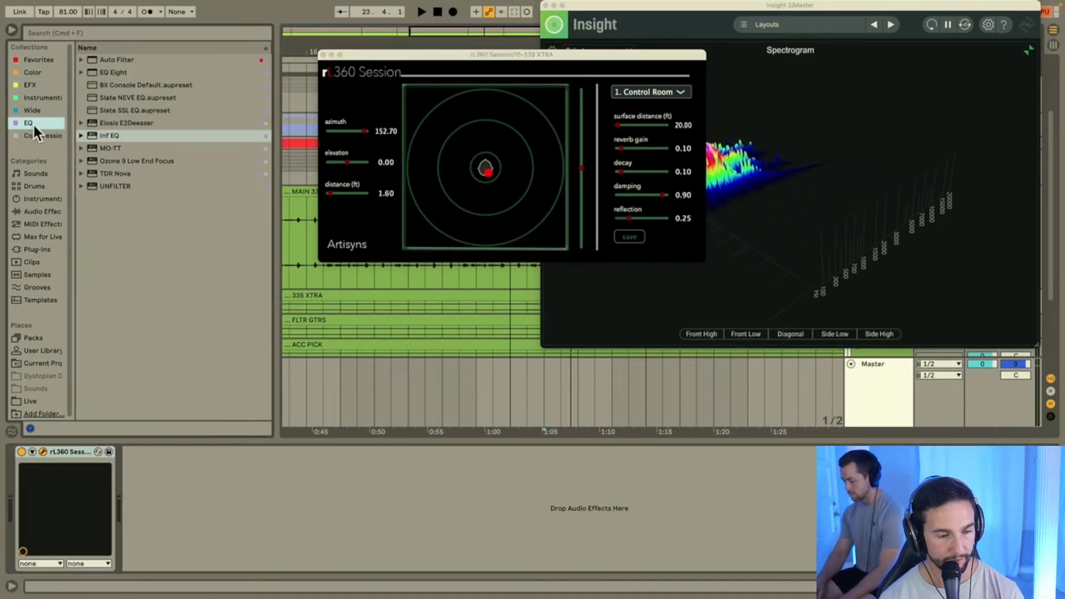
drag(174, 84, 31, 483)
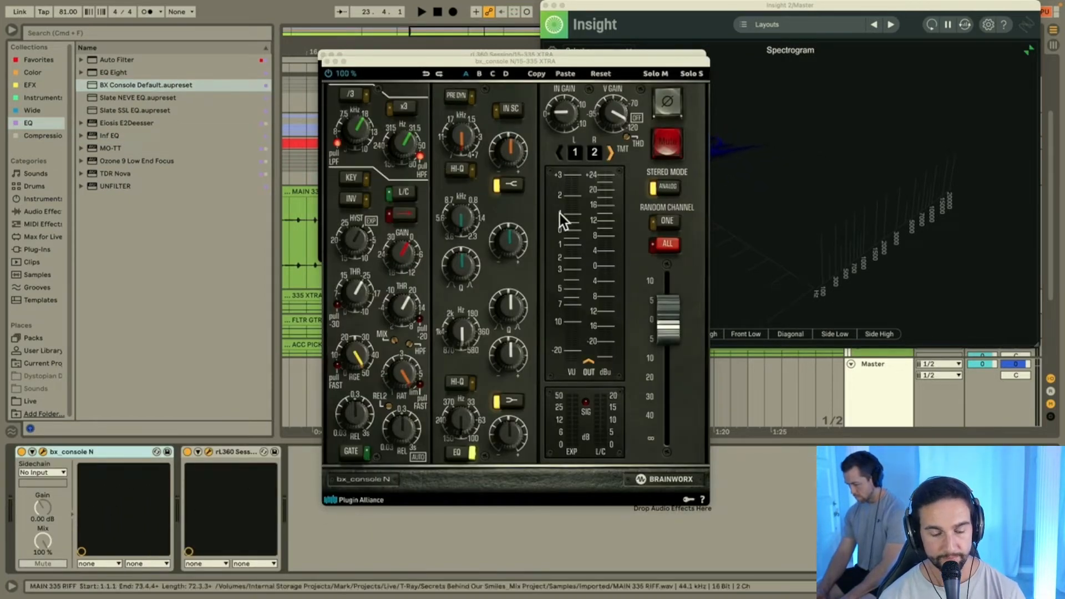
click(663, 222)
Step: Boost the high-mid band in bx_console N and adjust its frequency during playback from bar 23
key(space)
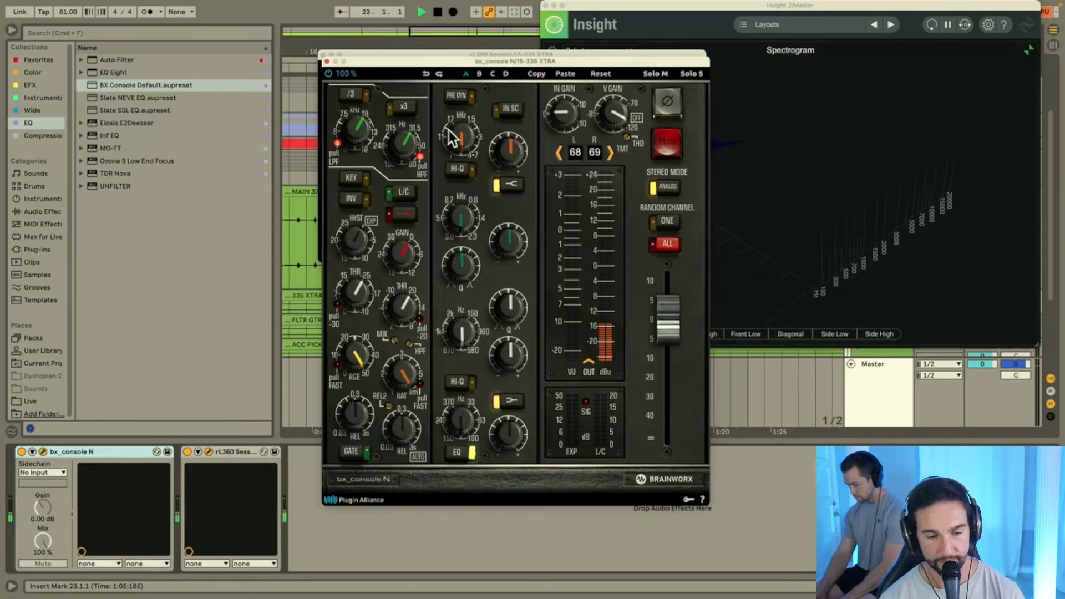
drag(507, 240, 475, 206)
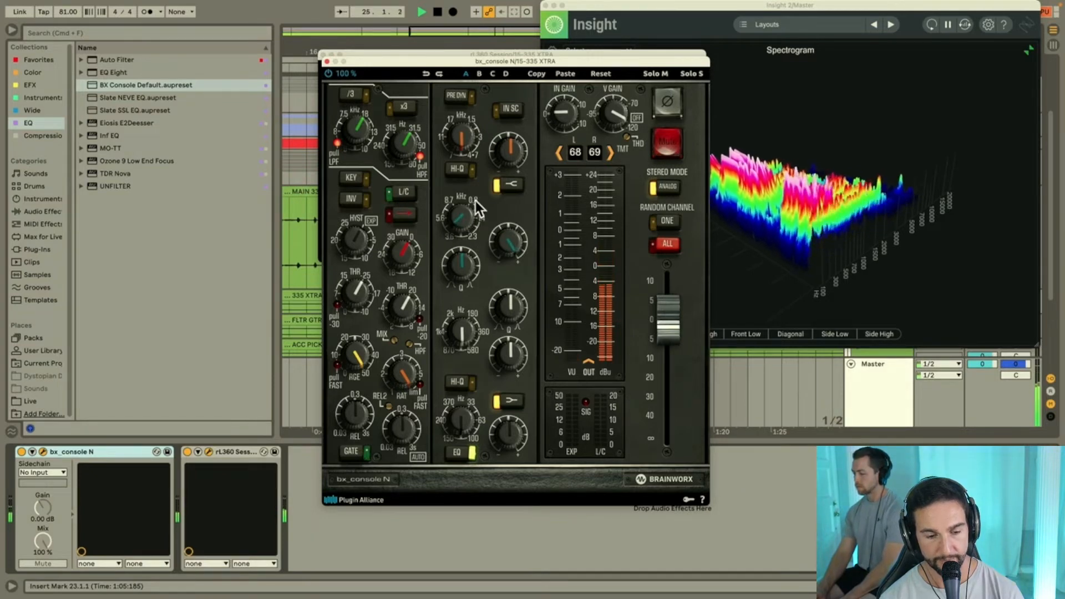
drag(518, 242, 519, 255)
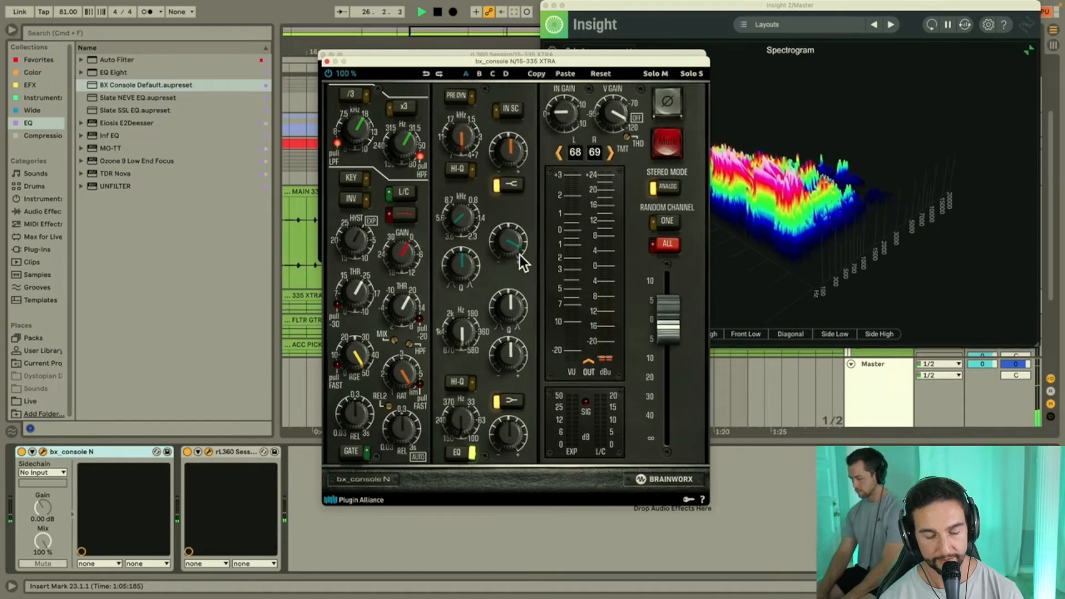
Step: Group bx_console N and rL360 Session on the 335 XTRA track into one audio effect rack
click(231, 455)
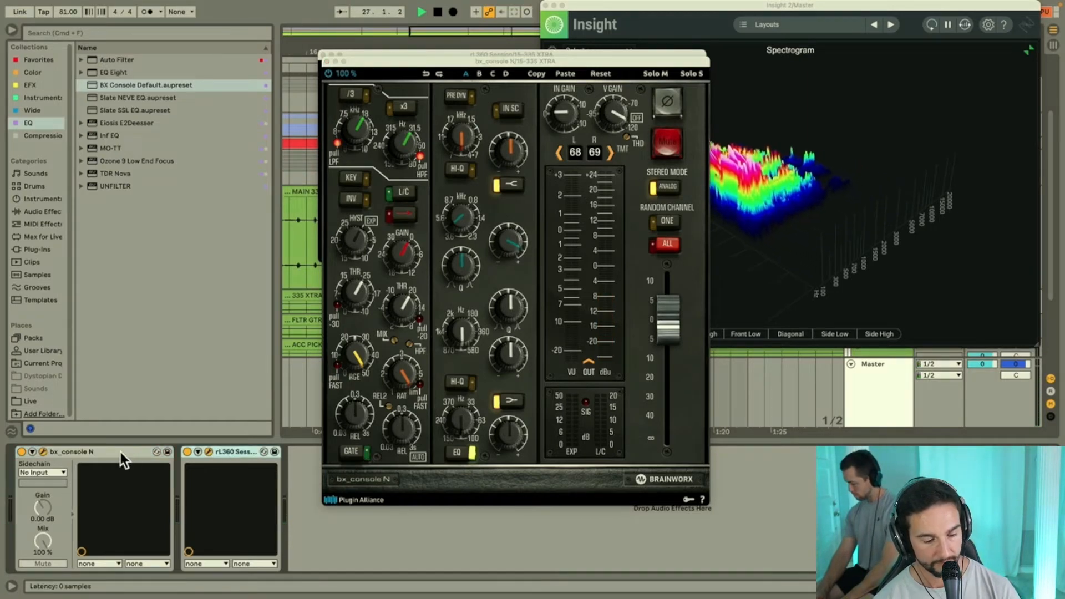
shift+click(121, 451)
key(super+g)
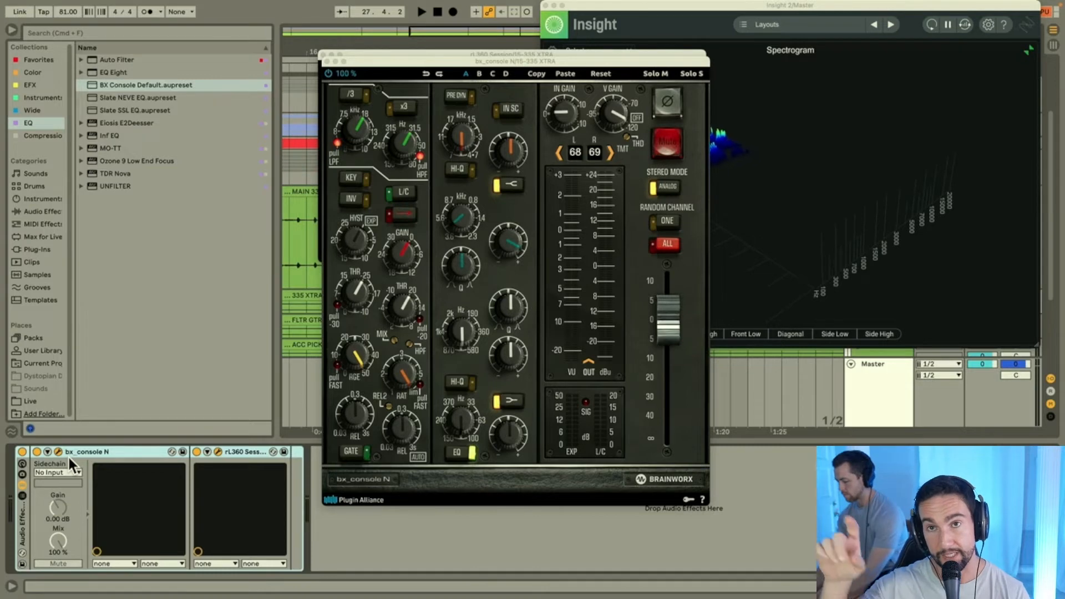
Step: Compare 335 XTRA with its whole effect rack bypassed and re-enabled during playback
key(space)
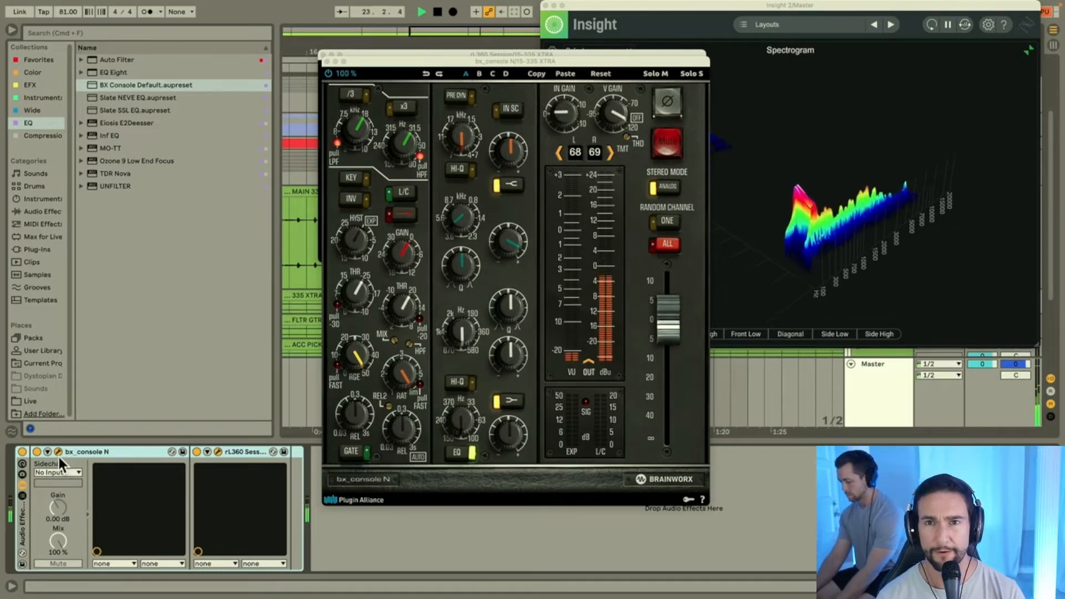
click(21, 452)
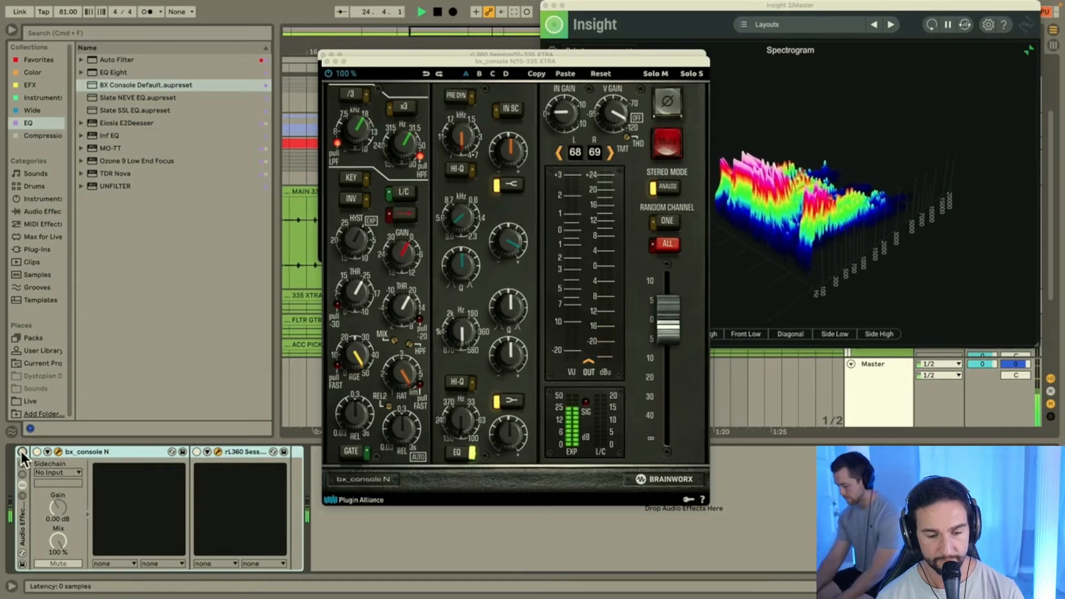
click(21, 451)
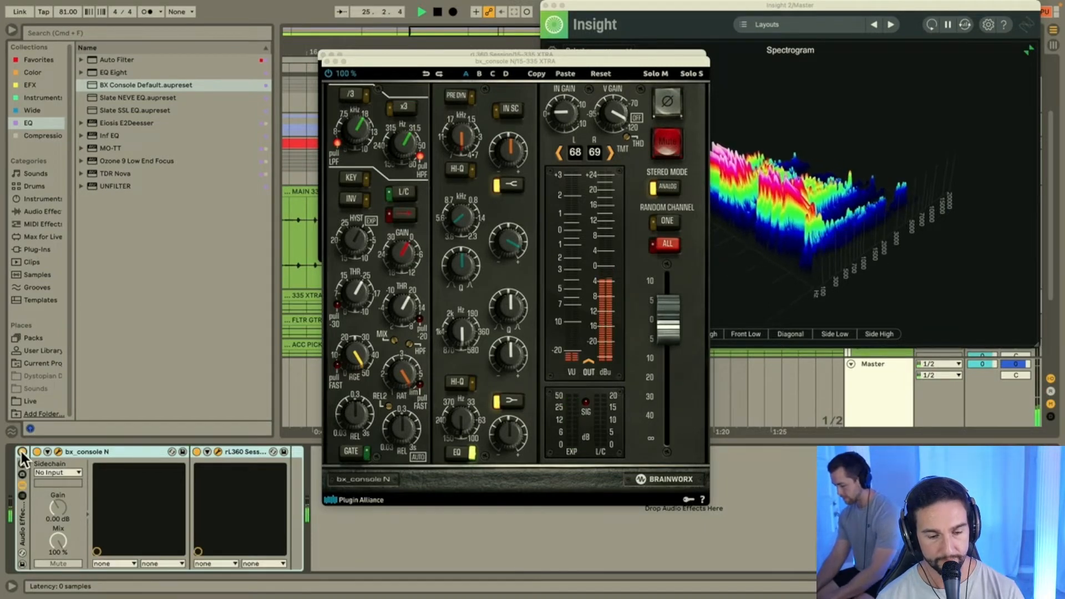
Step: Restart playback from bar 23 and cut the low-band gain in 335 XTRA's bx_console N
key(space)
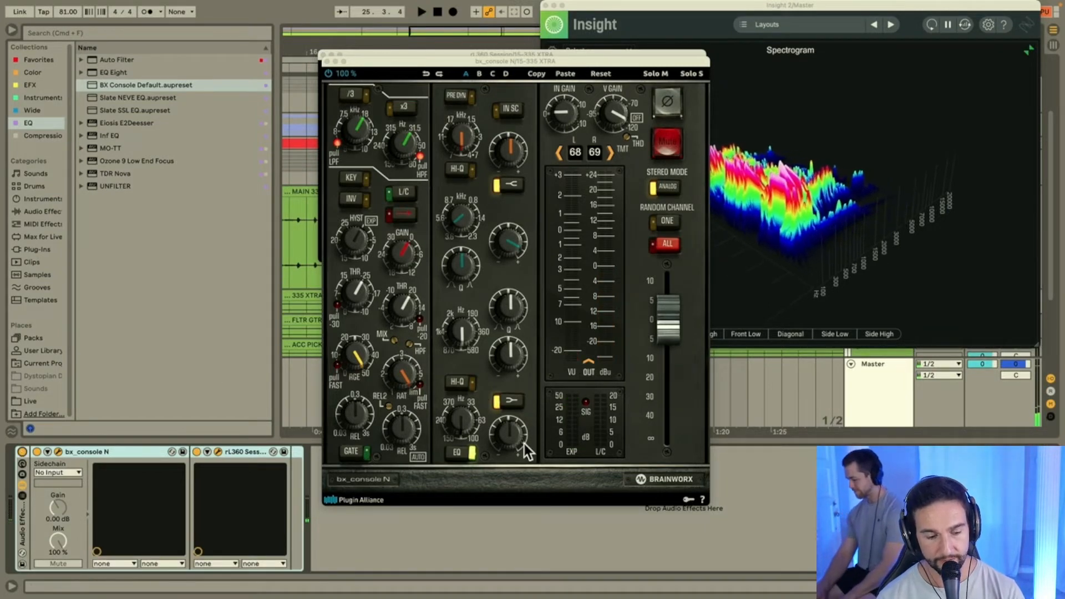
key(space)
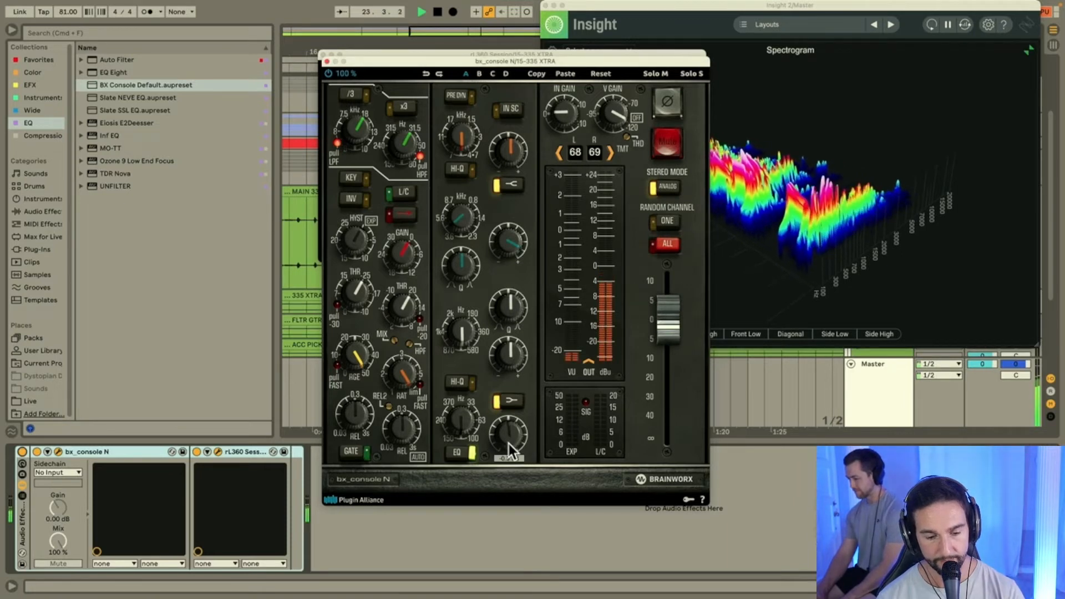
drag(508, 443, 511, 463)
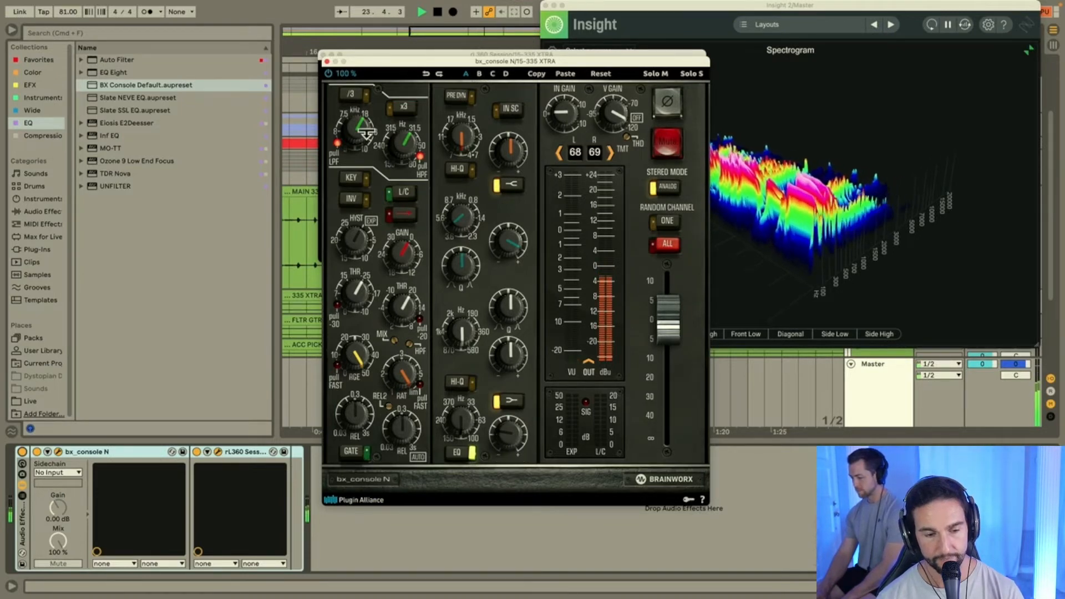
Step: Uncover the mixer, unsolo 335 XTRA and set its volume to -3.1 dB while playing the full mix
drag(760, 8, 488, 102)
key(space)
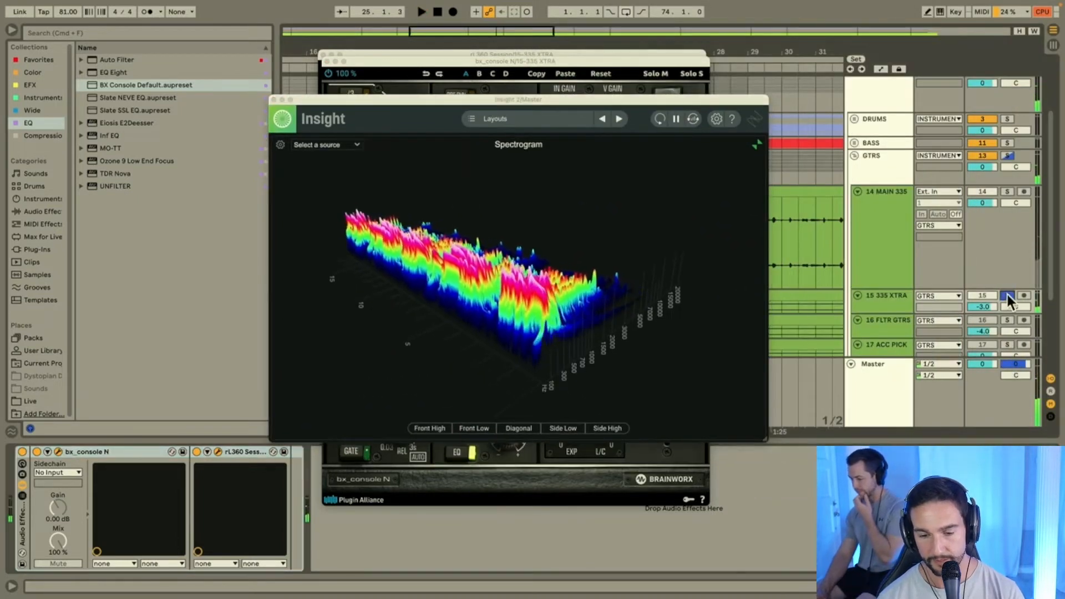
click(1007, 297)
key(space)
drag(984, 307, 984, 308)
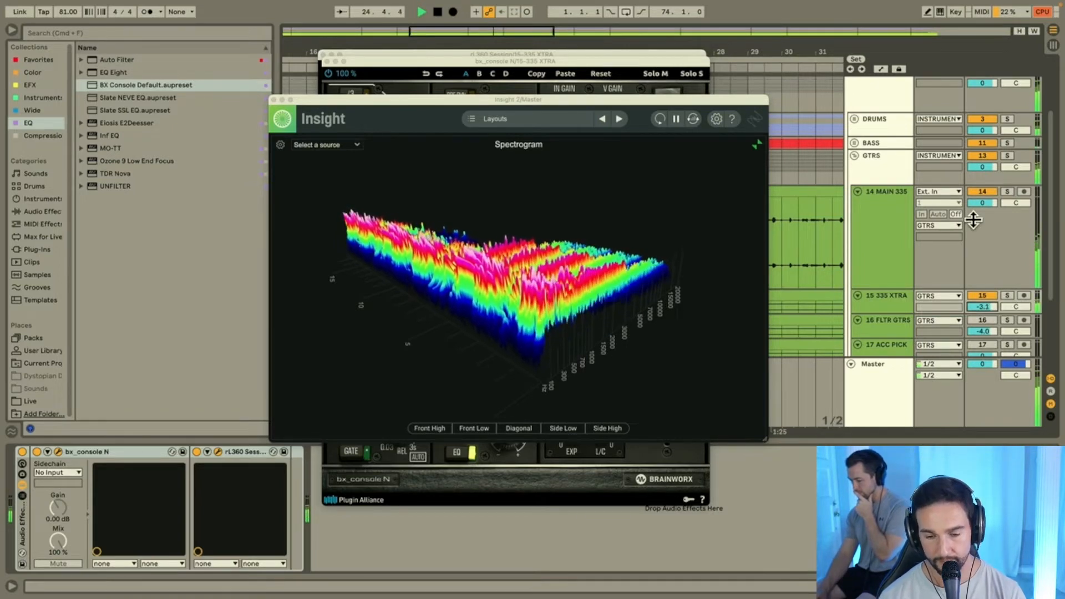
Step: Move Insight aside and close the bx_console N and rL360 Session windows
scroll(974, 220, down, 5)
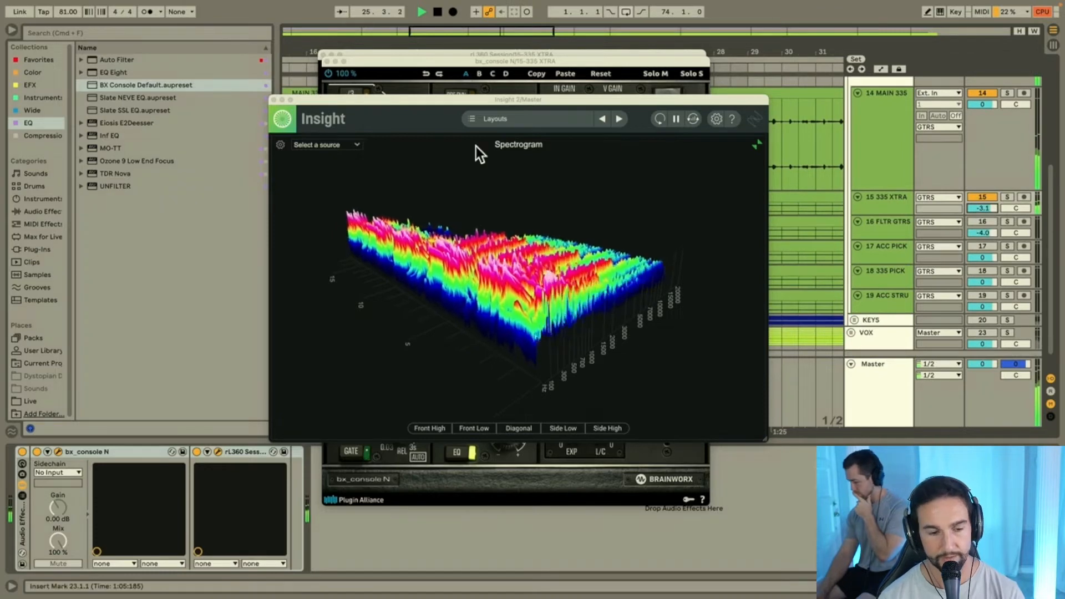
drag(343, 97, 165, 96)
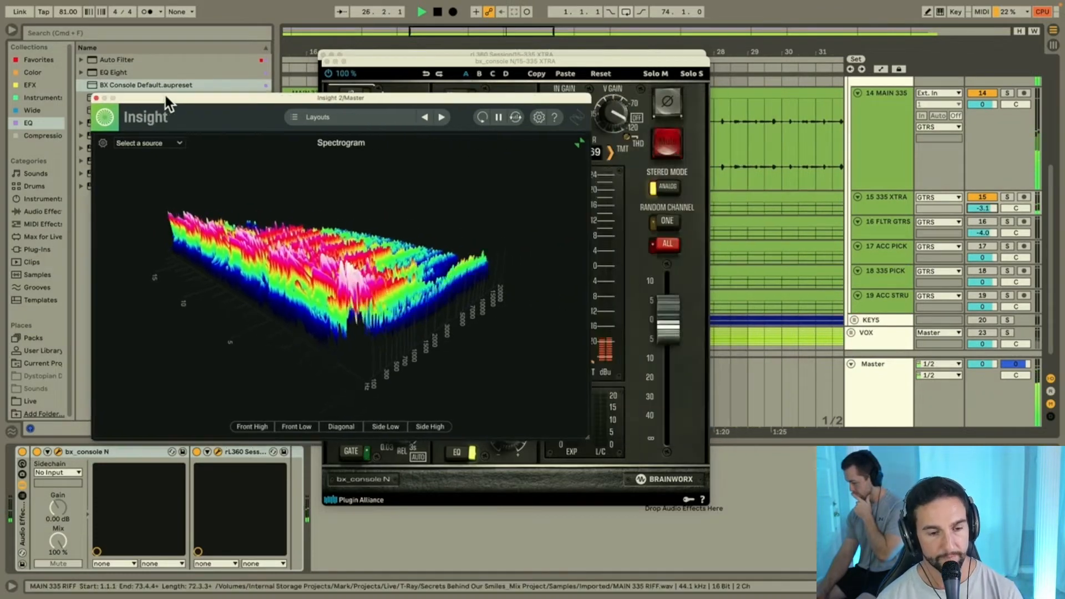
click(330, 65)
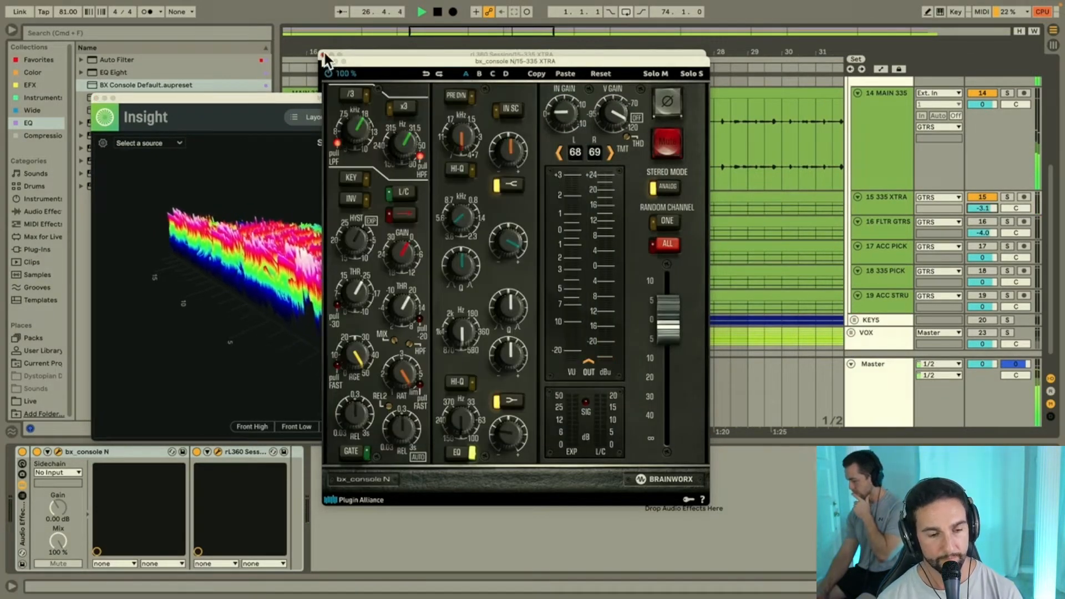
click(323, 55)
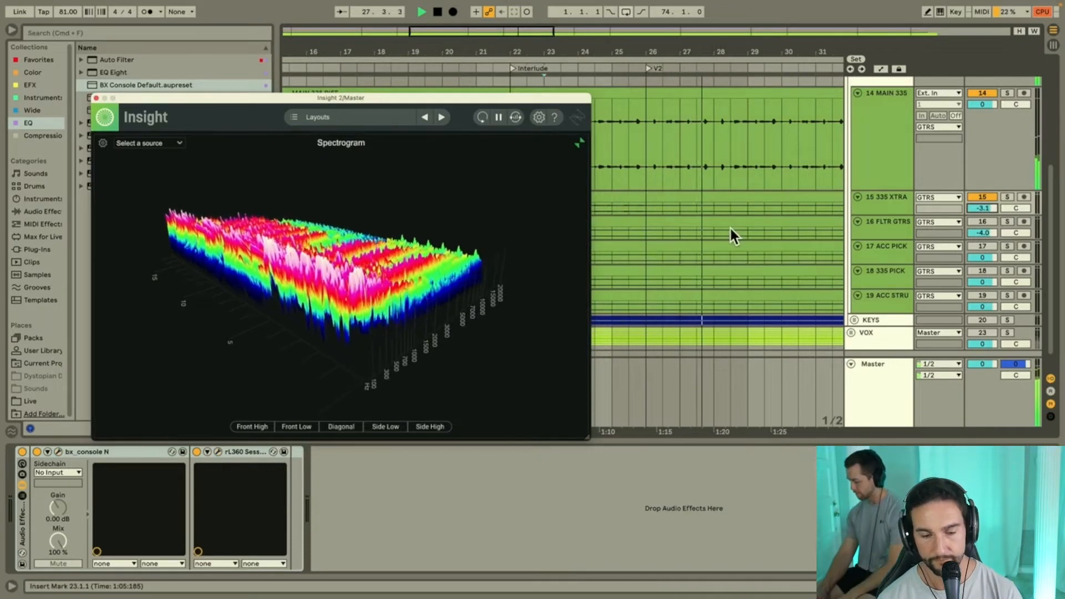
Step: Fit the whole arrangement in view, place the insert mark at bar 34 and activate the FLTR GTRS track
scroll(730, 226, right, 5)
scroll(730, 225, down, 1)
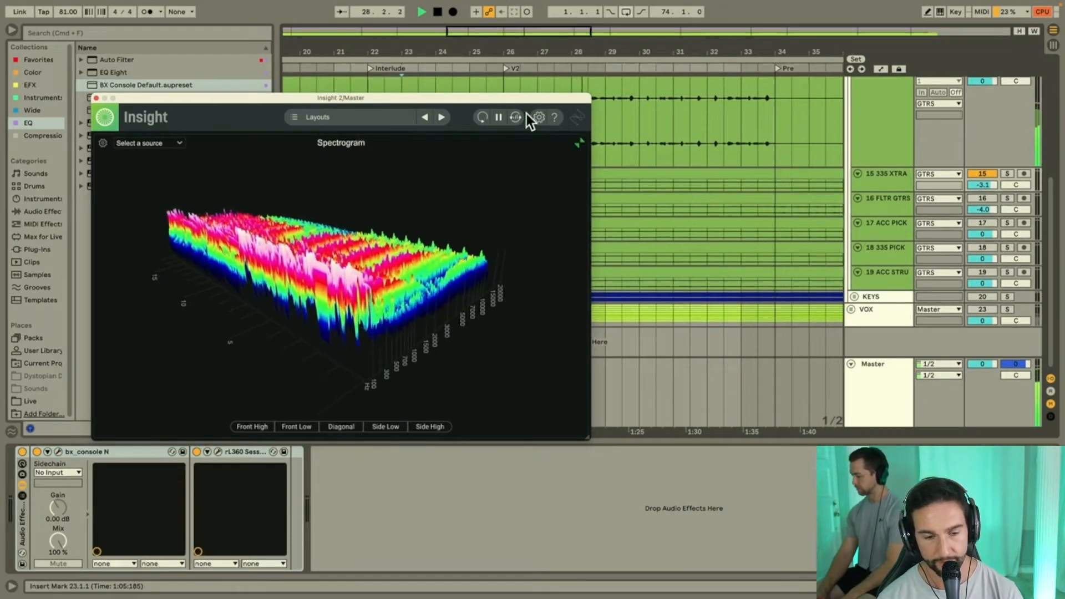
drag(516, 100, 278, 76)
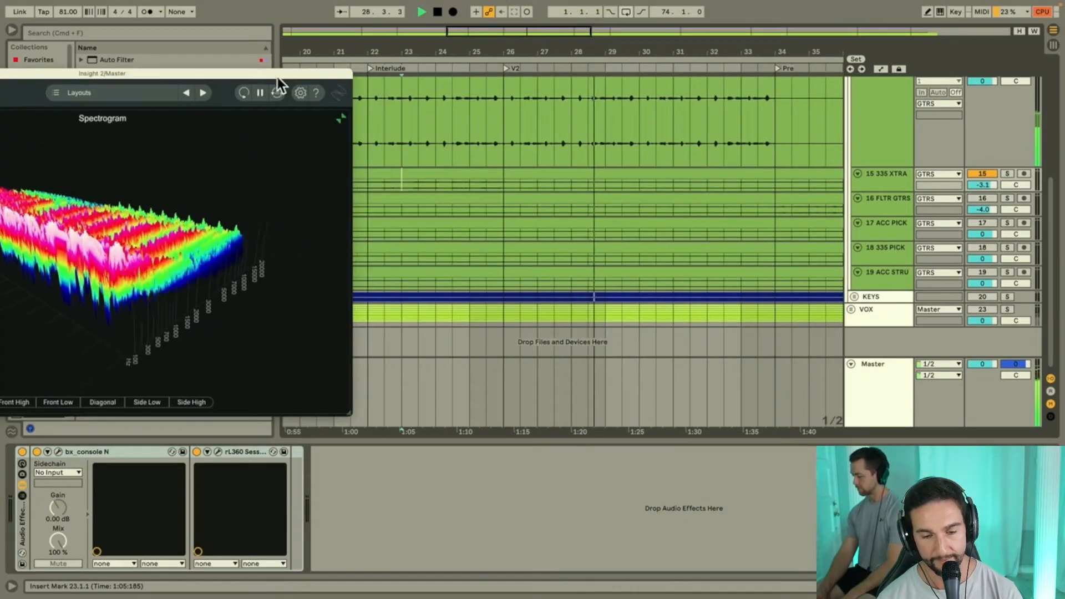
click(712, 202)
key(w)
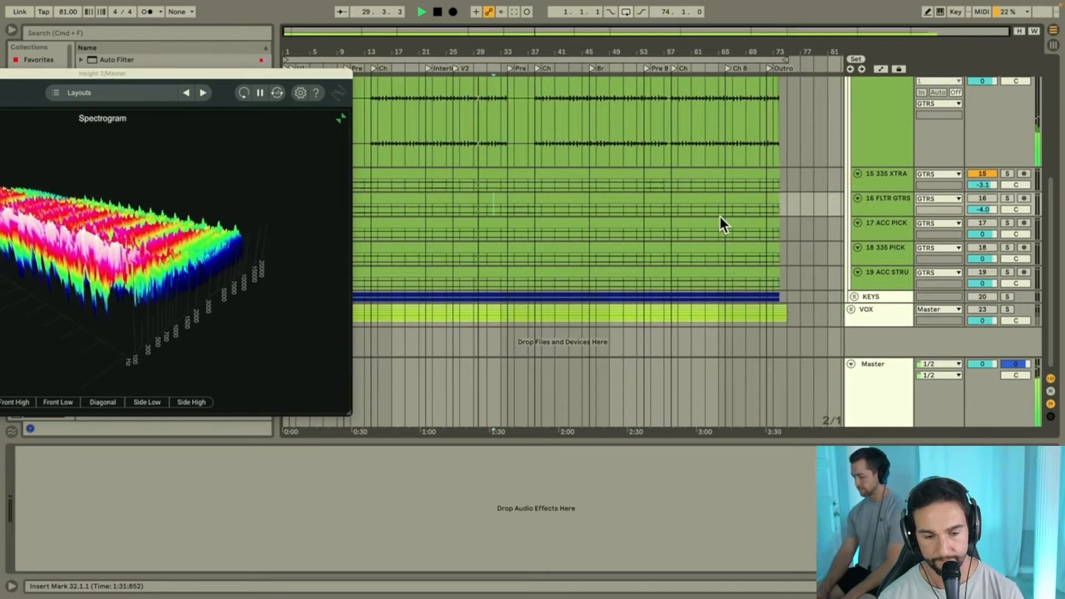
click(508, 211)
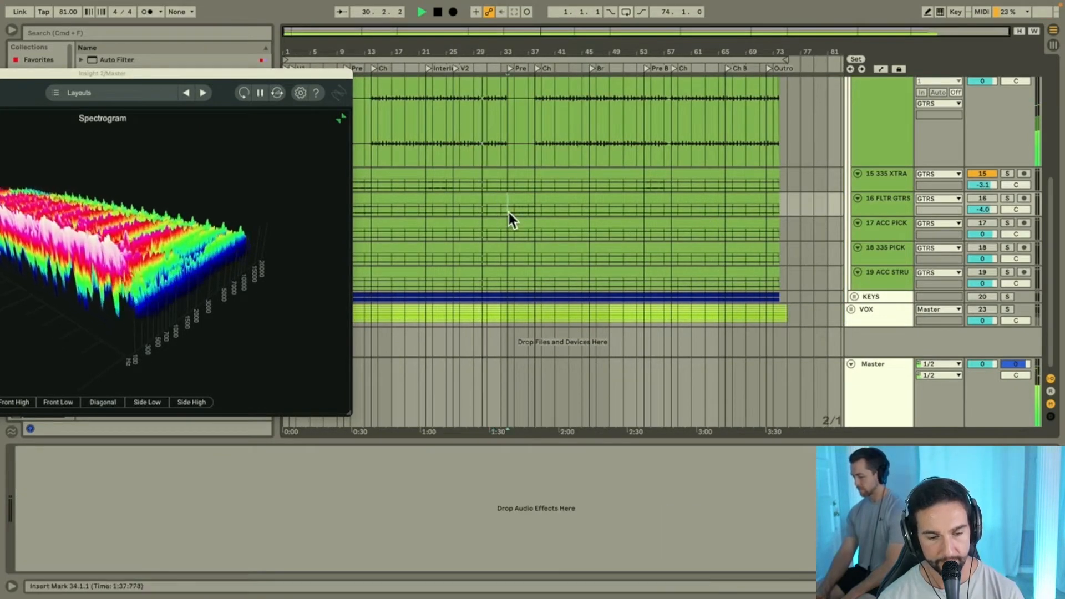
click(983, 197)
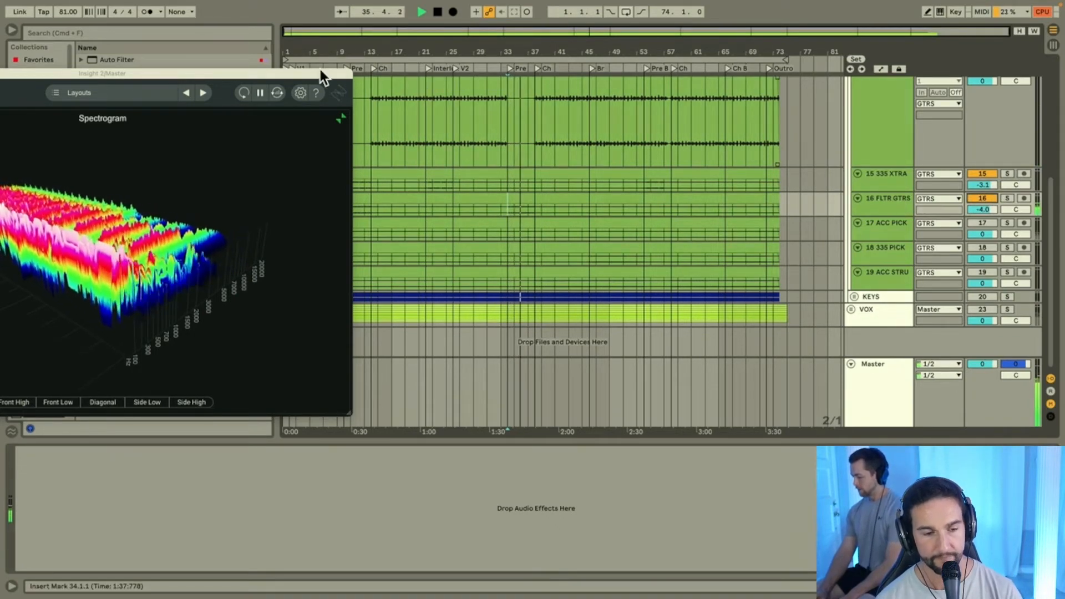
Step: Audition the MAIN 335 track in solo during playback with Insight's Spectrogram fully in view
drag(292, 75, 797, 208)
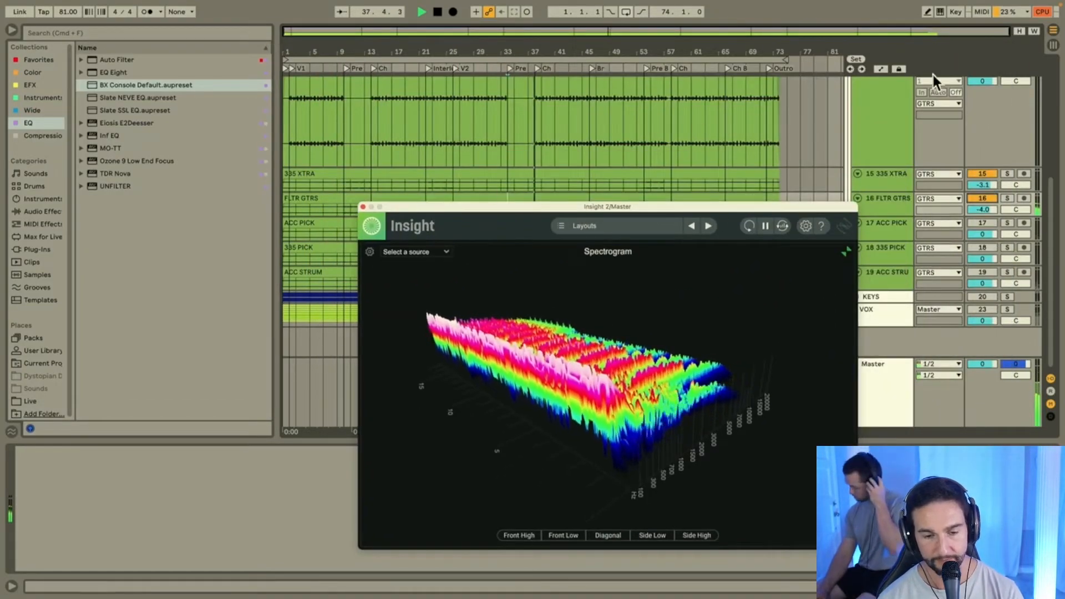
scroll(1000, 107, up, 5)
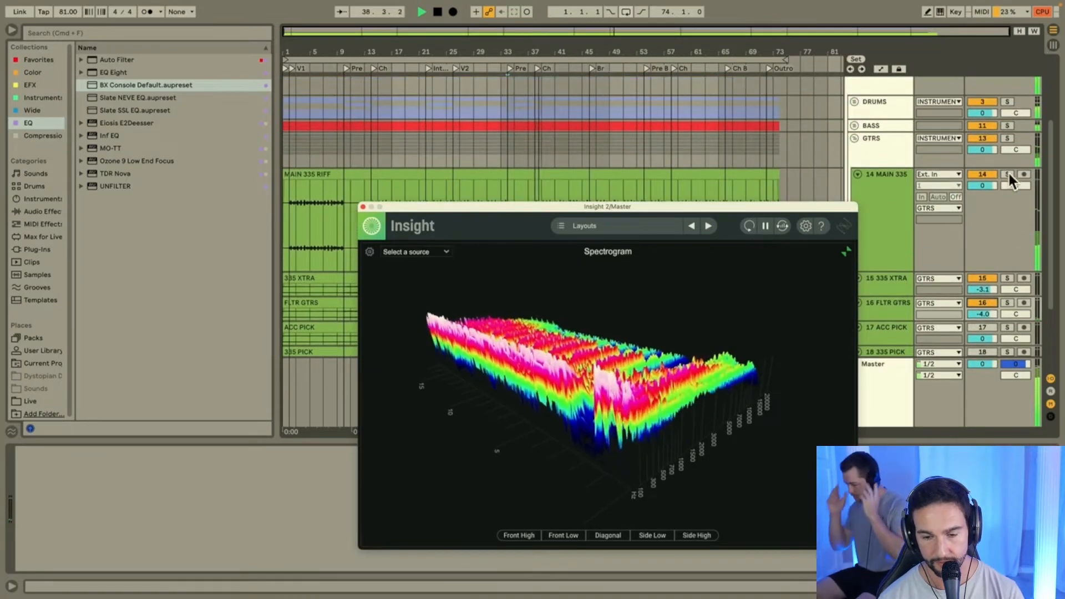
click(1008, 174)
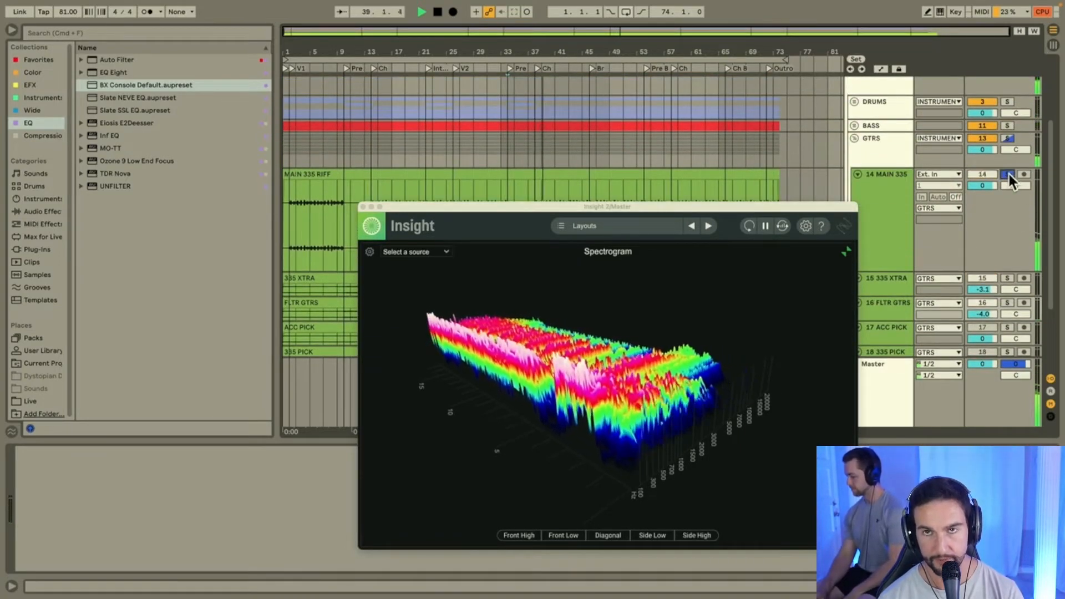
scroll(1007, 185, down, 3)
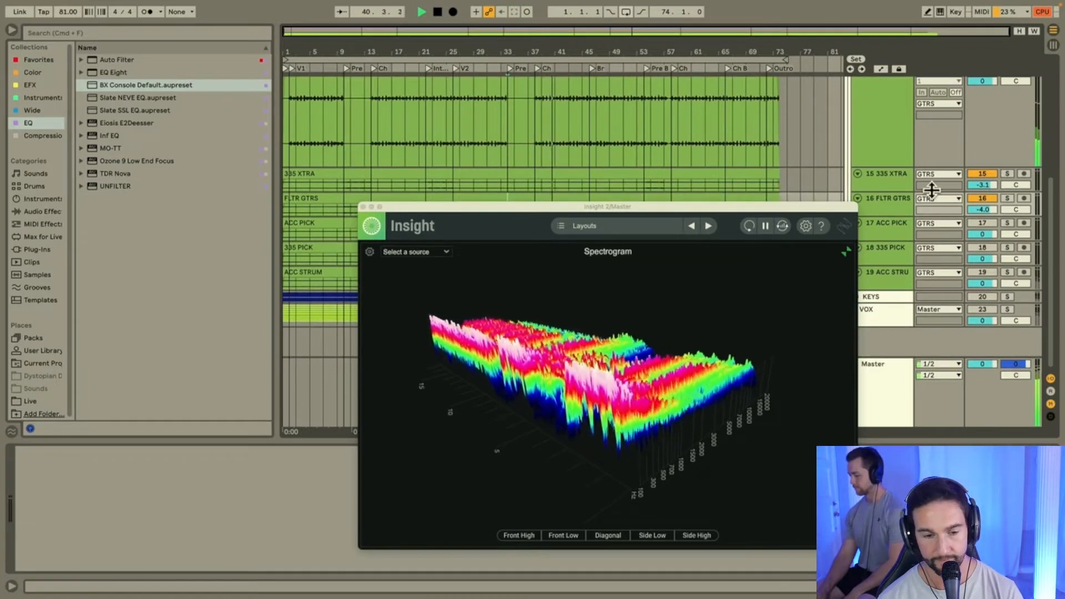
Step: Solo and select the FLTR GTRS track for playback from bar 35, with Insight moved clear of the track controls
click(511, 185)
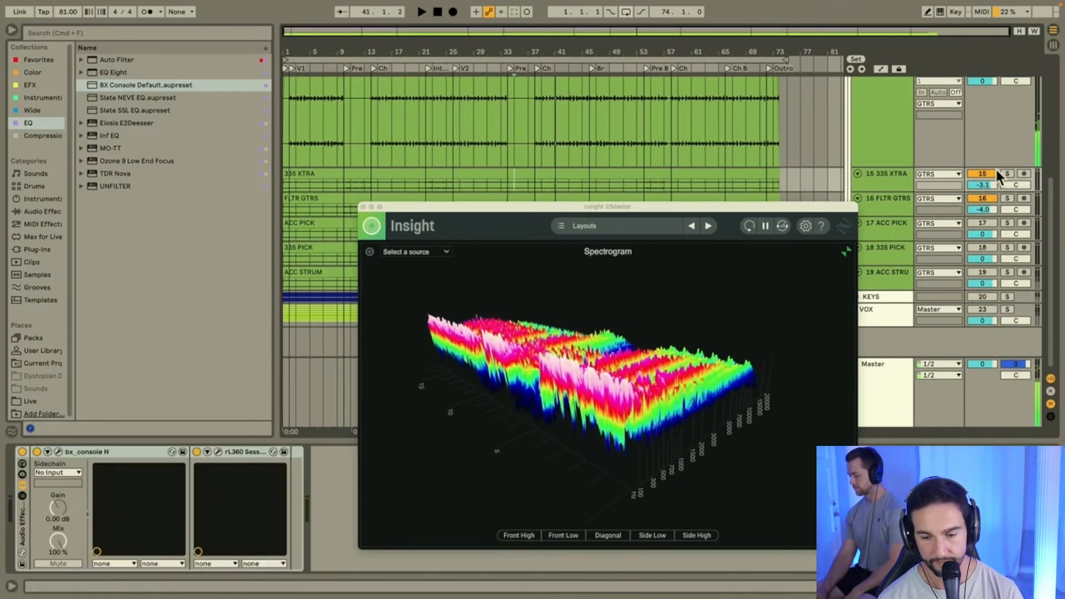
click(1004, 198)
drag(774, 209, 795, 251)
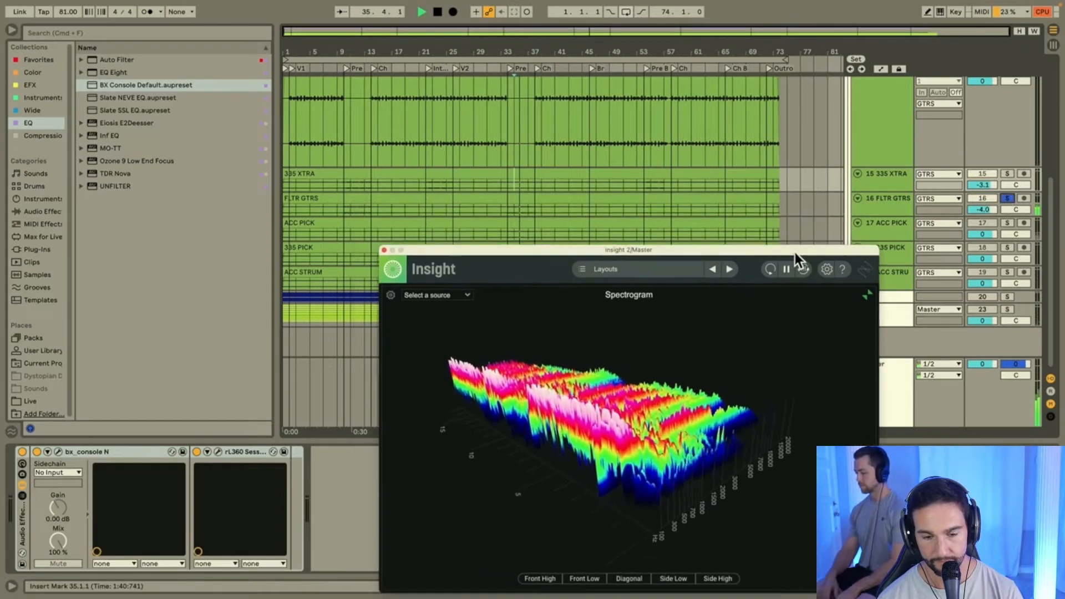
click(884, 201)
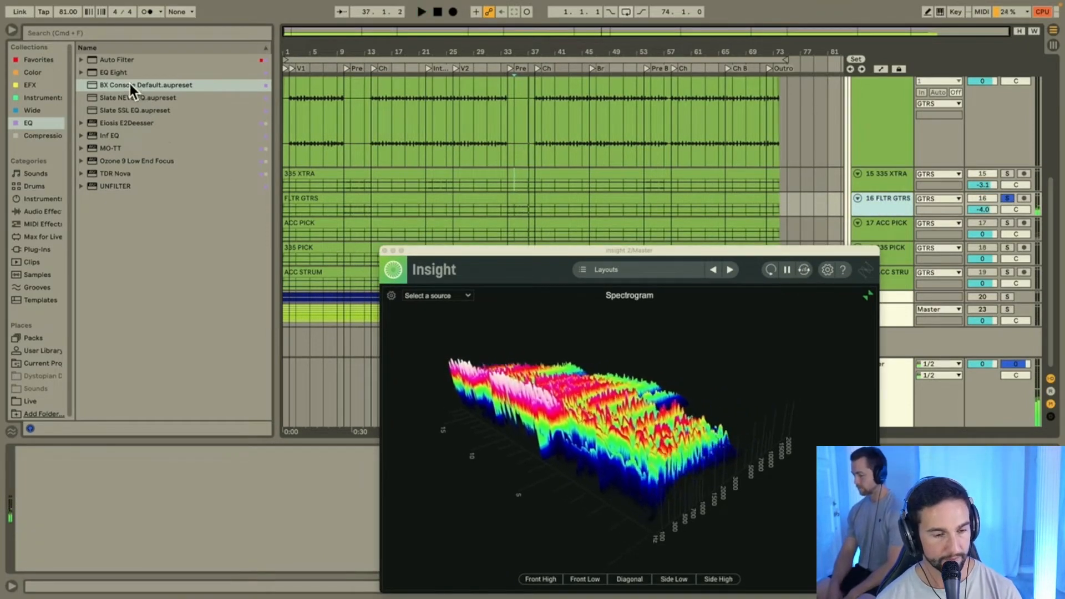
Step: Load the Slate LA2A compressor preset on the FLTR GTRS track and place the Virtual Mix Rack and Insight windows side by side
click(41, 136)
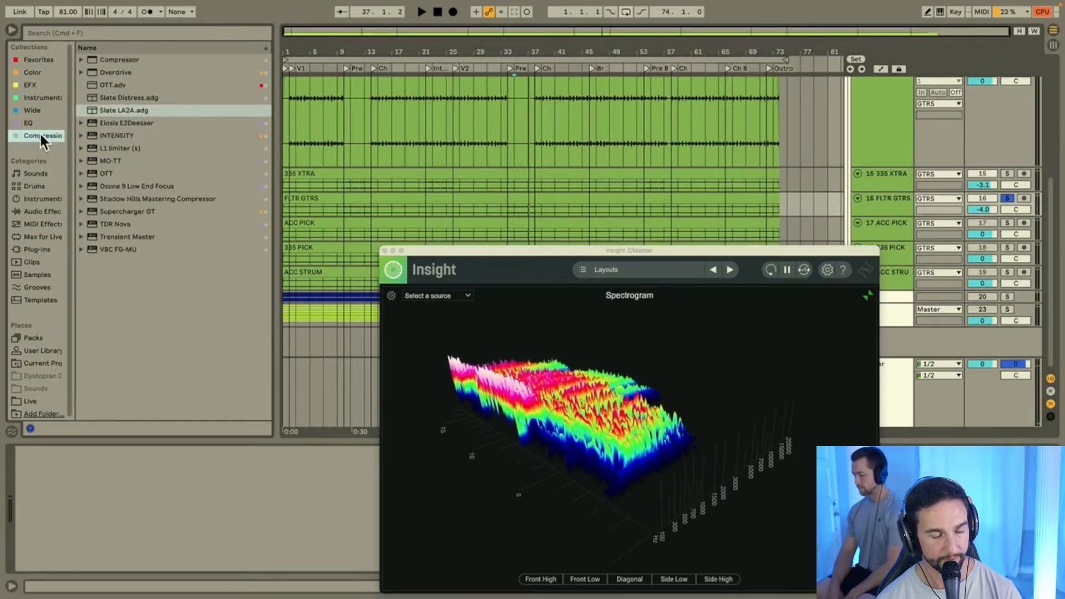
drag(125, 111, 422, 208)
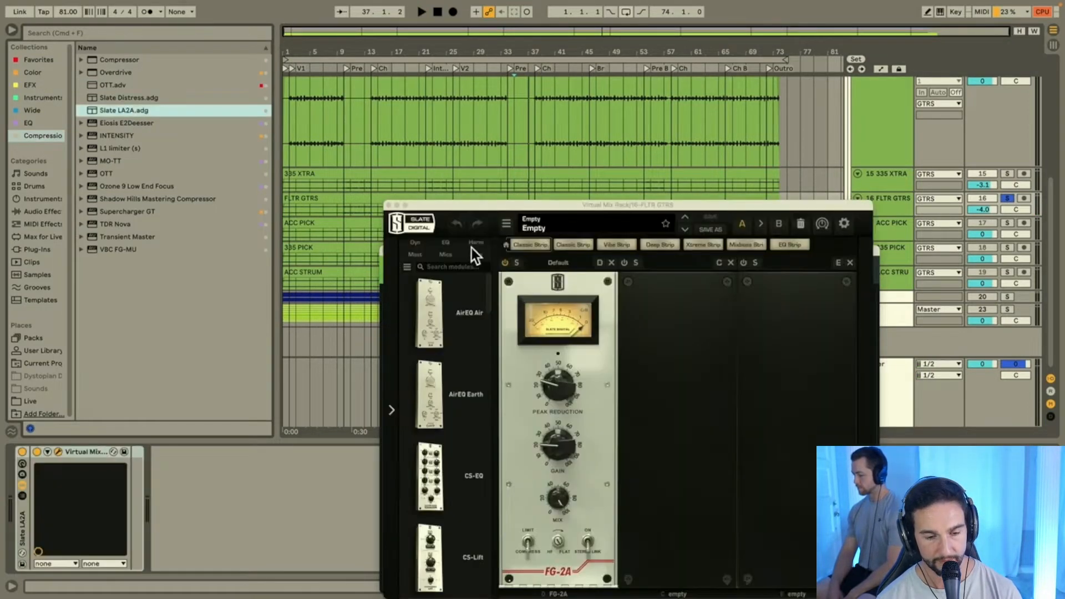
drag(495, 202, 191, 46)
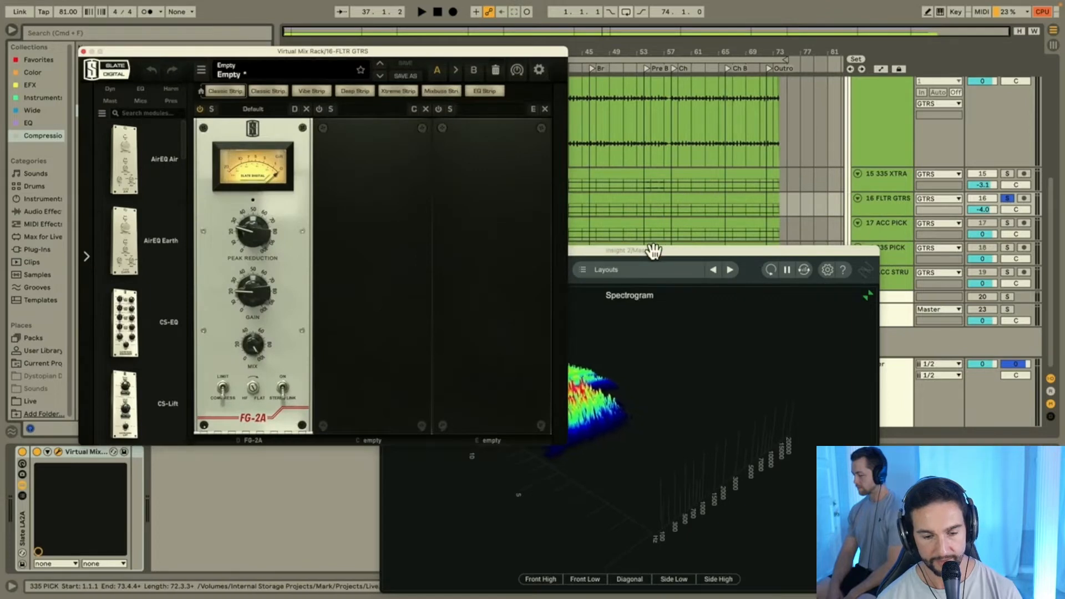
drag(652, 250, 791, 239)
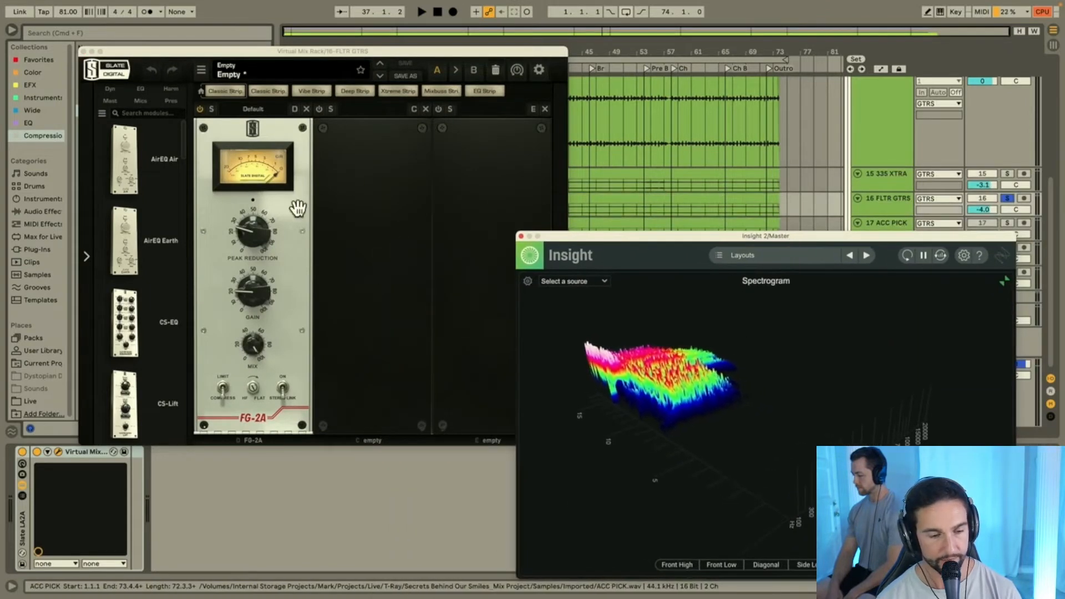
Step: Raise the FG-2A's peak reduction, compare the rack on and off during playback, and set the gain to 24.9
drag(260, 236, 265, 225)
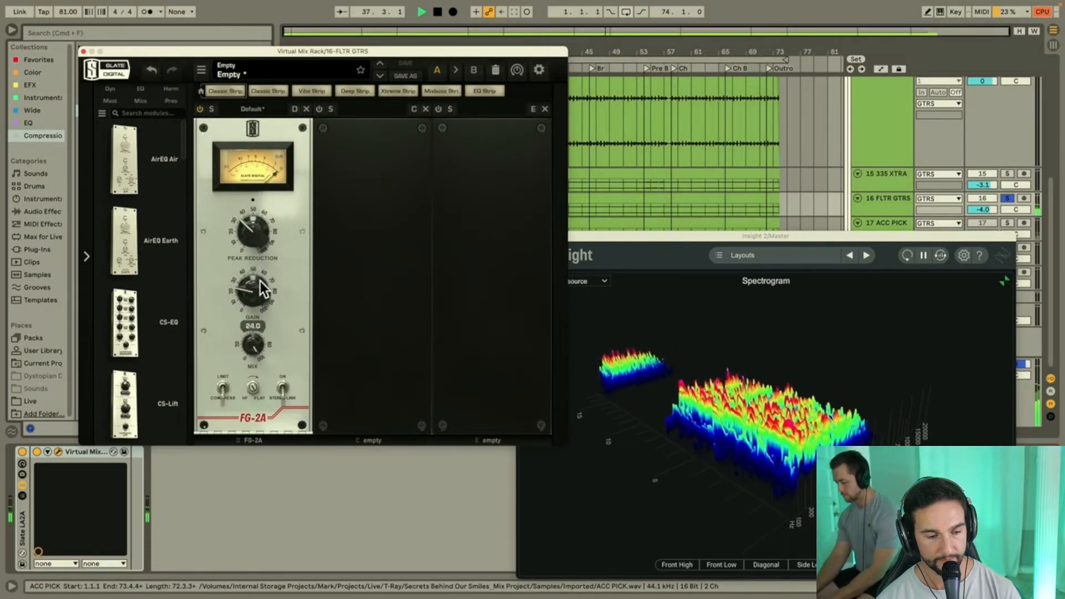
click(22, 451)
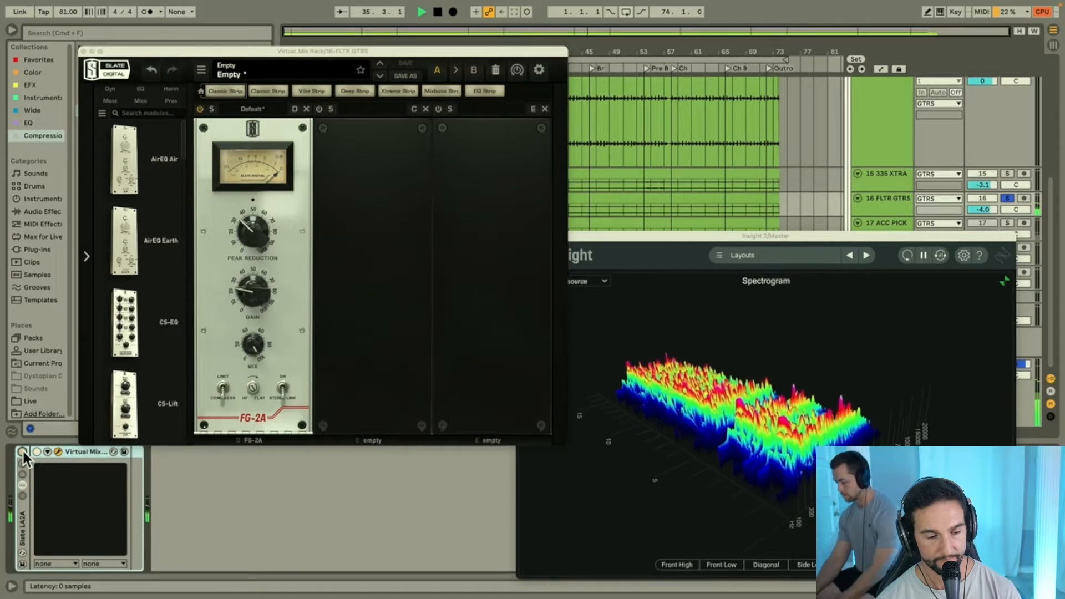
click(22, 452)
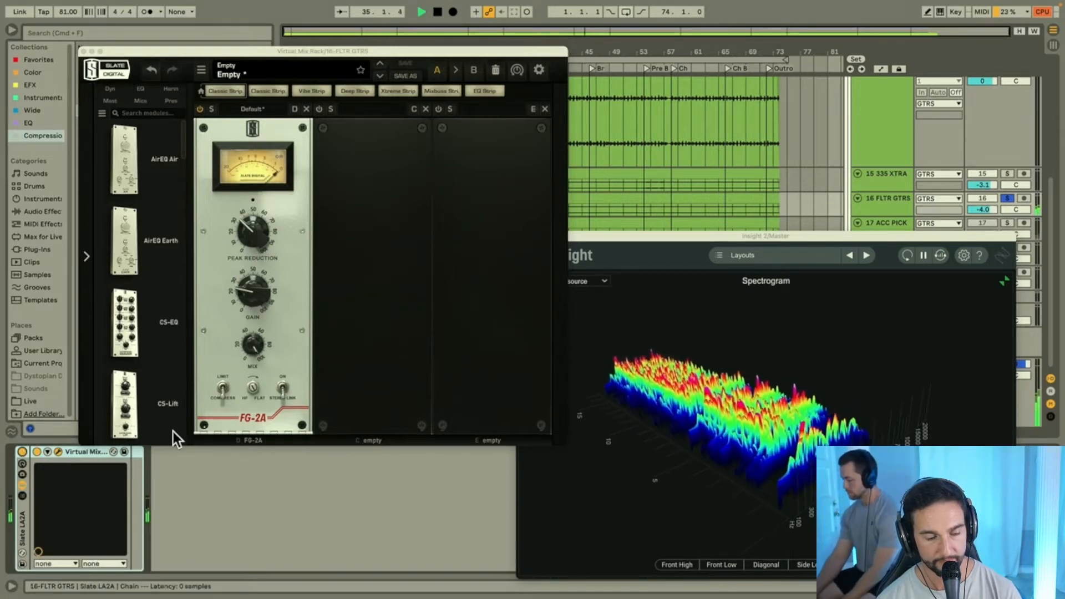
drag(247, 272, 259, 279)
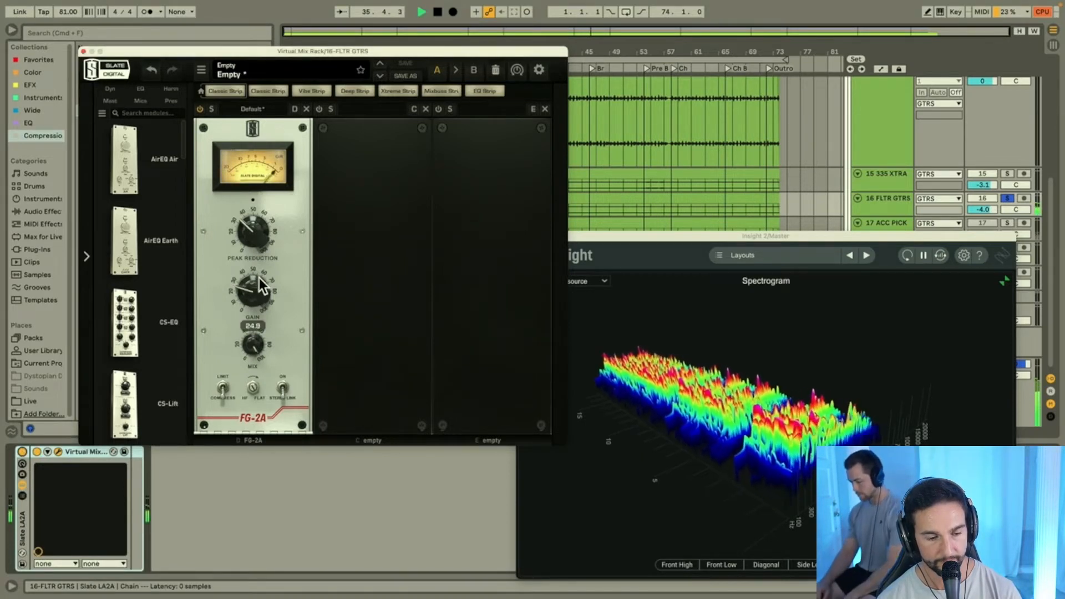
Step: Close the Virtual Mix Rack and Insight windows and take the FLTR GTRS track out of solo
click(82, 52)
click(521, 236)
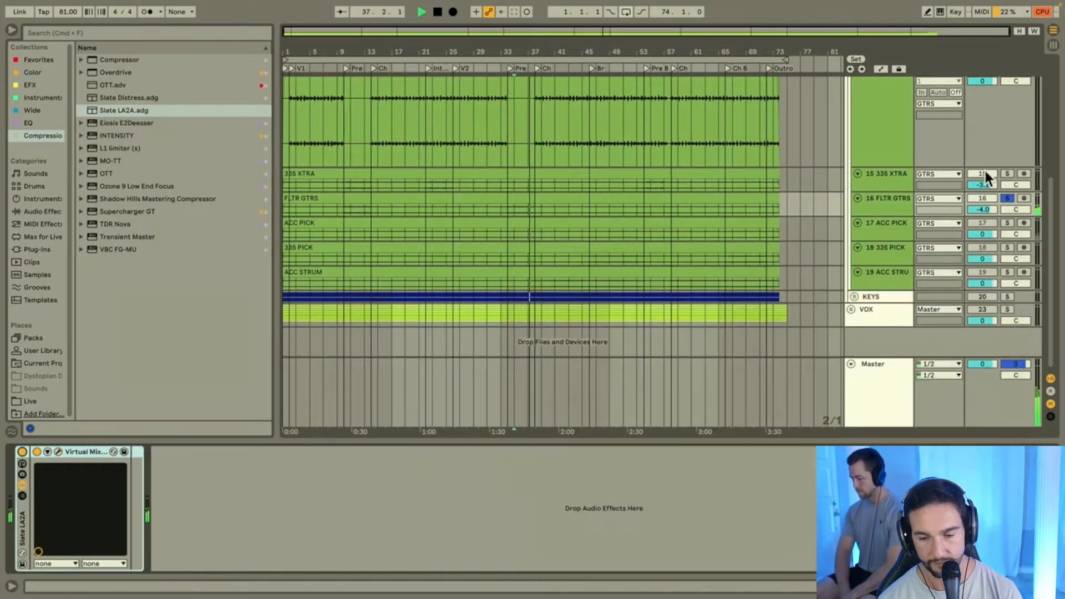
click(1007, 198)
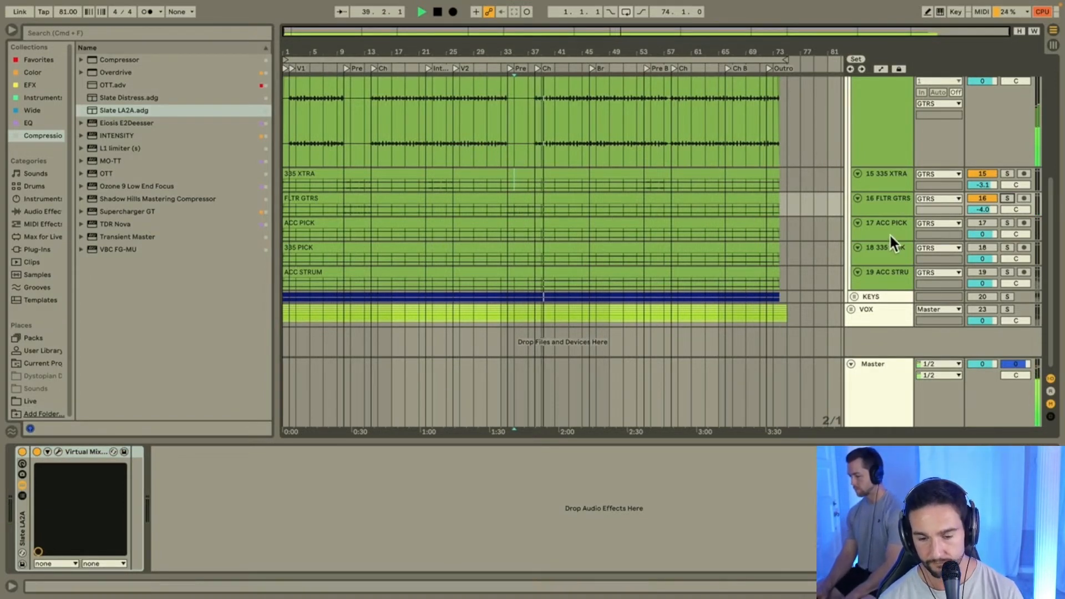
Step: Activate and enlarge the ACC PICK track, then play it from bar 34
drag(888, 239, 889, 263)
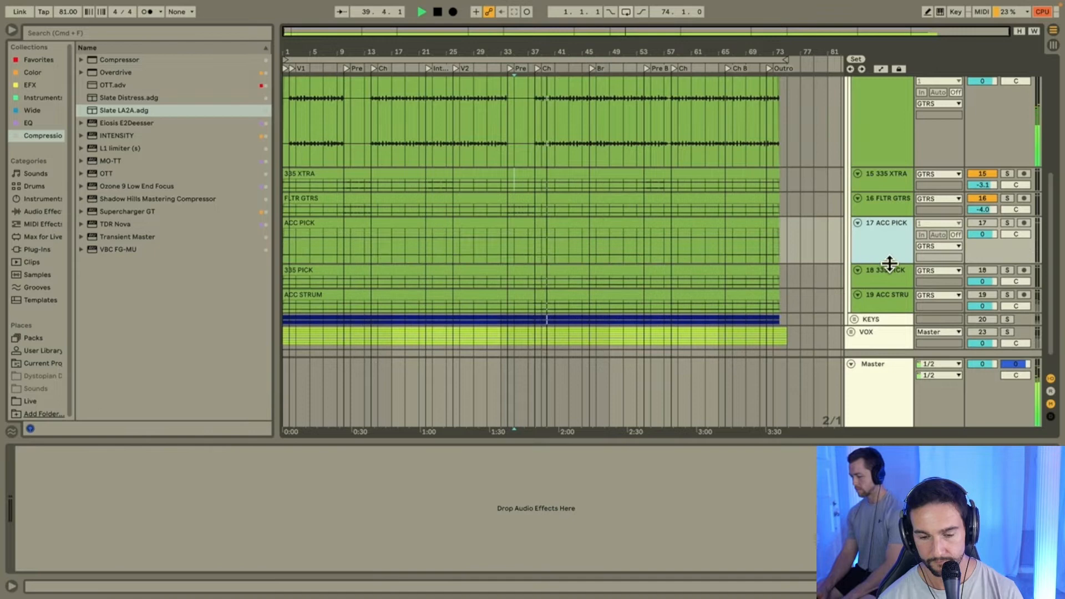
click(981, 222)
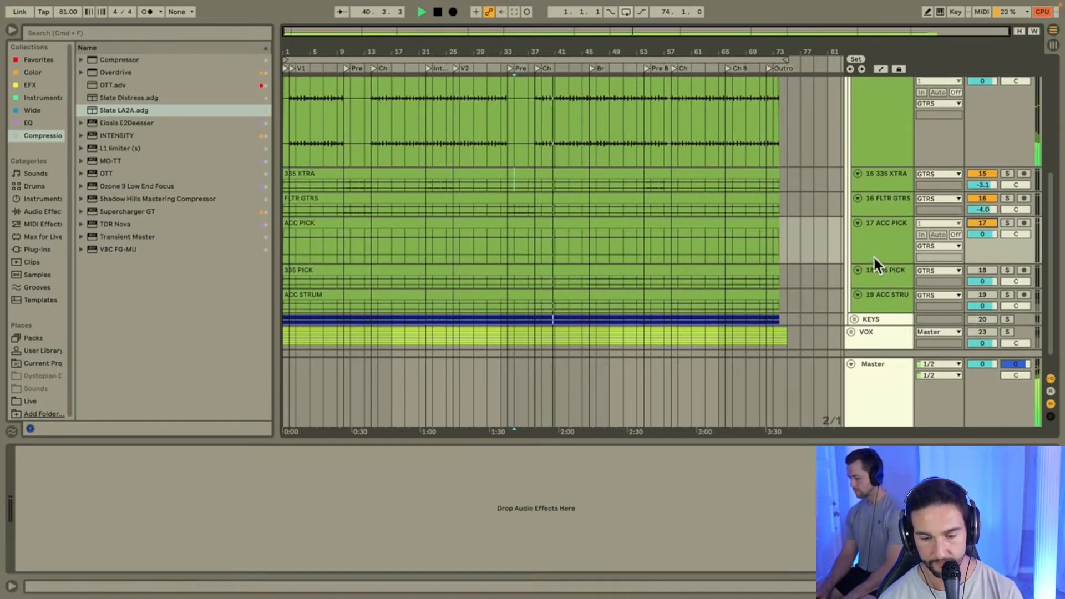
drag(874, 261, 877, 335)
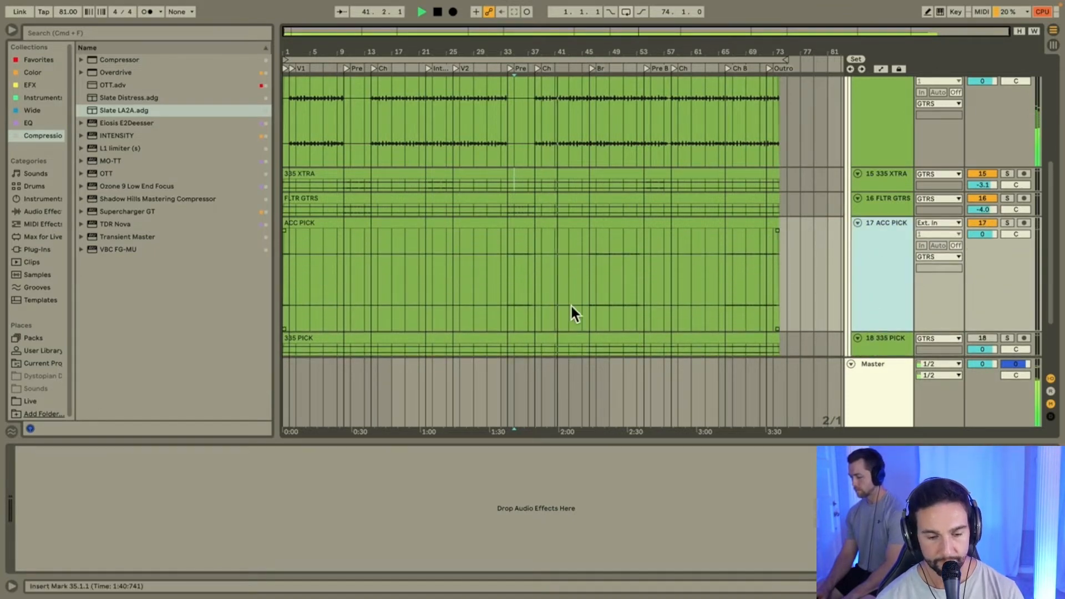
click(506, 291)
key(space)
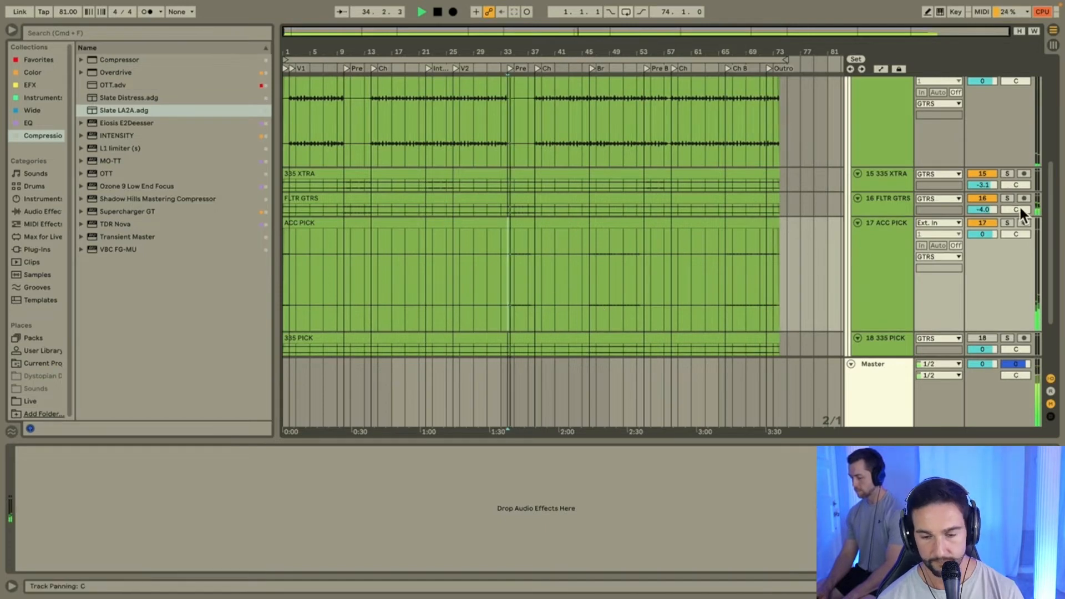
Step: Audition the ACC PICK track briefly in solo, return to the full mix and stop playback
click(1007, 223)
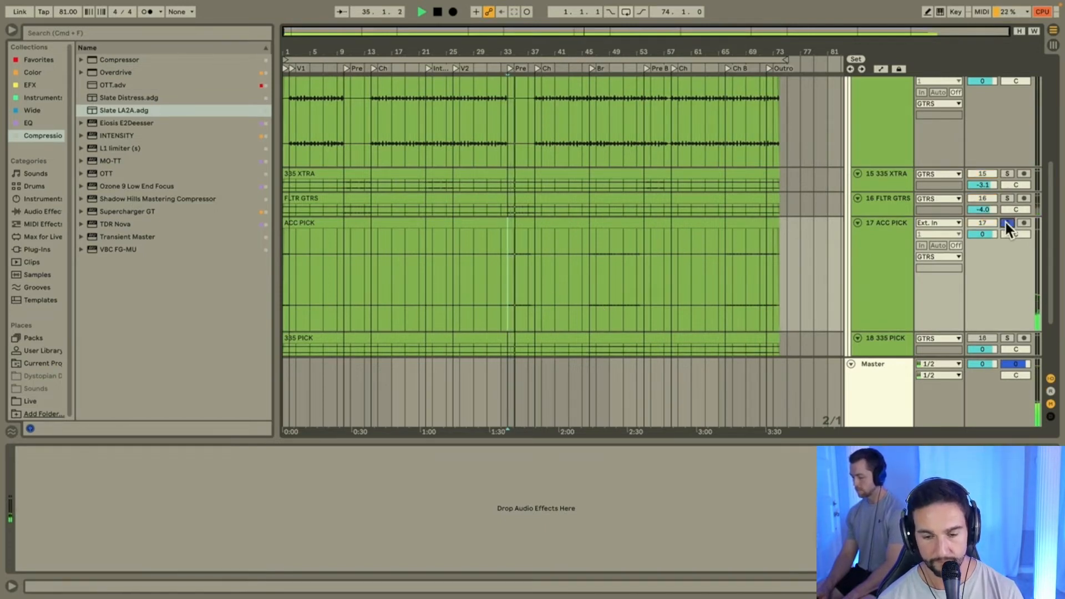
click(1007, 222)
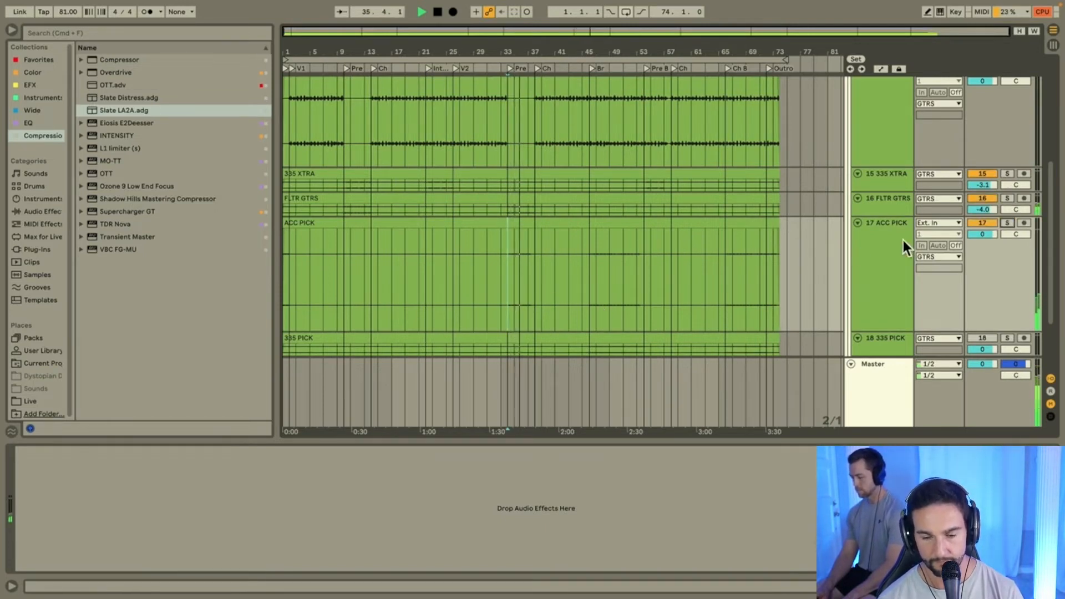
key(space)
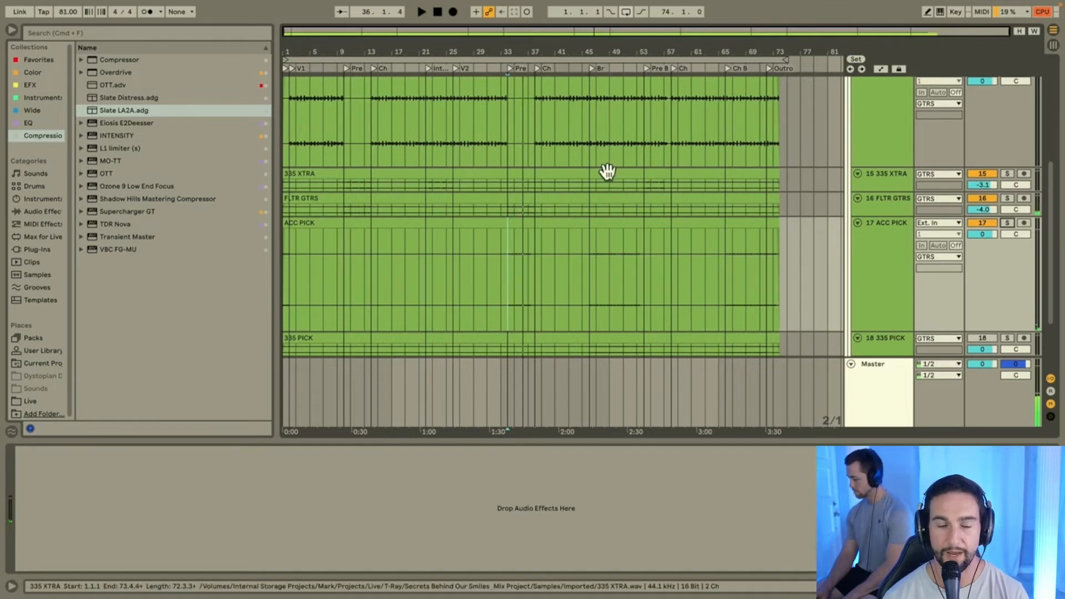
Step: Set the insert mark at bar 34 and load the BX Console Default preset on the ACC PICK track
scroll(521, 274, up, 5)
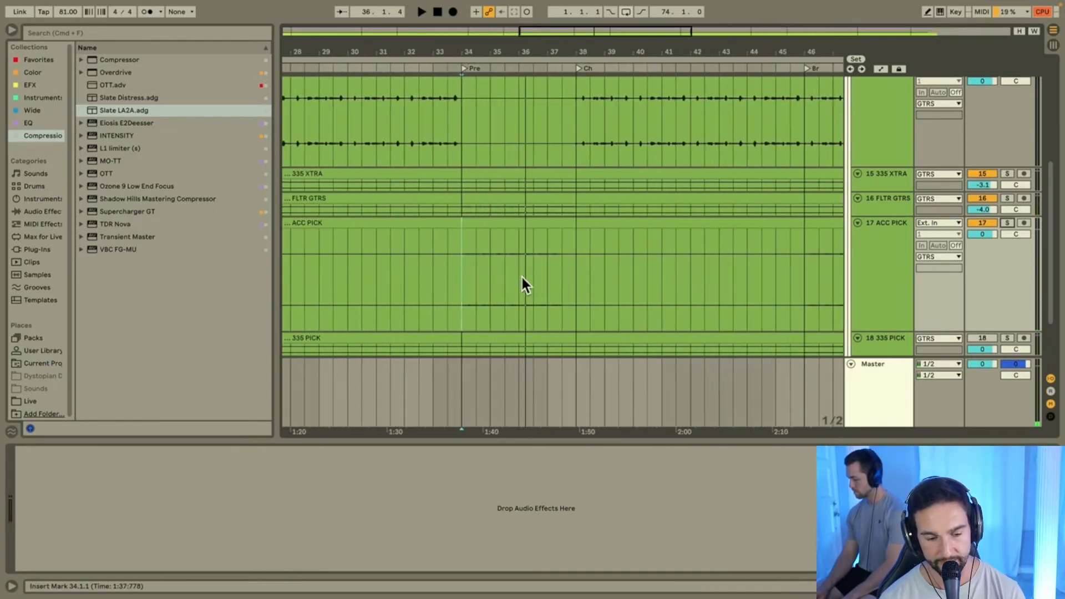
click(451, 291)
click(462, 296)
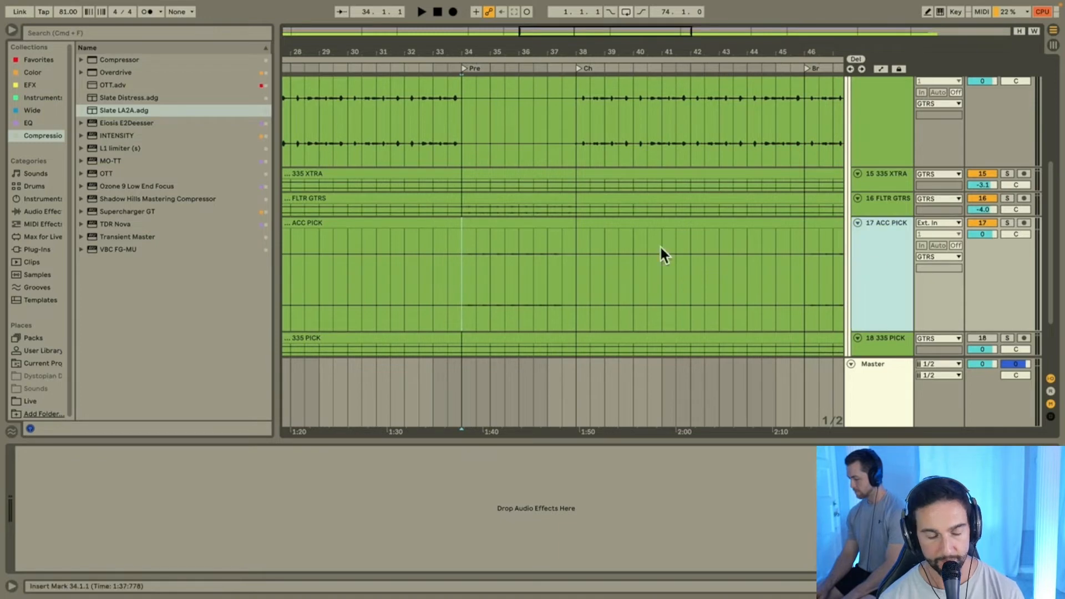
click(35, 122)
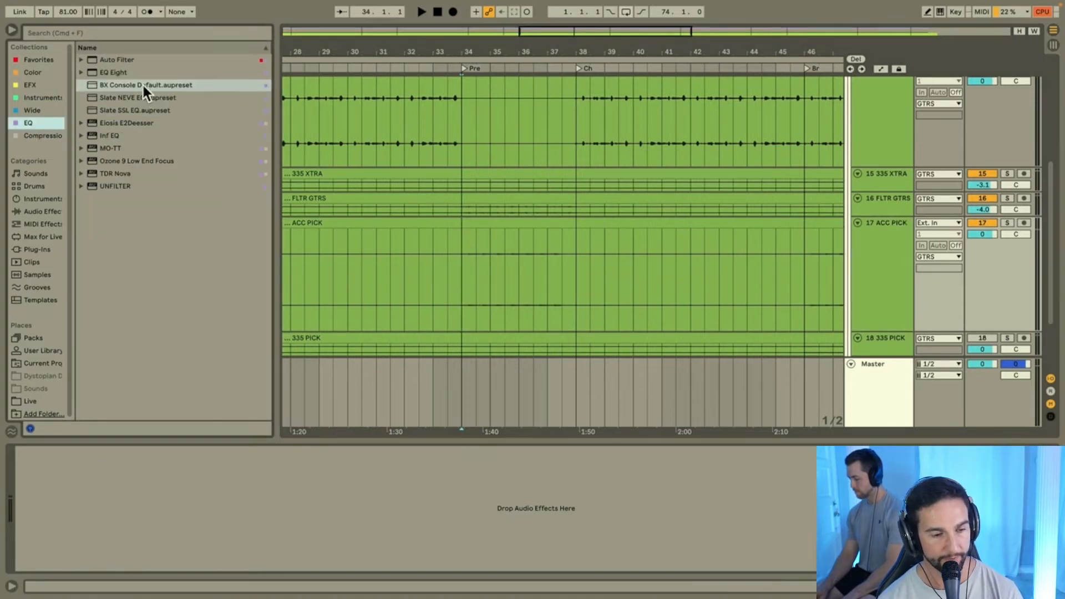
drag(142, 82, 388, 268)
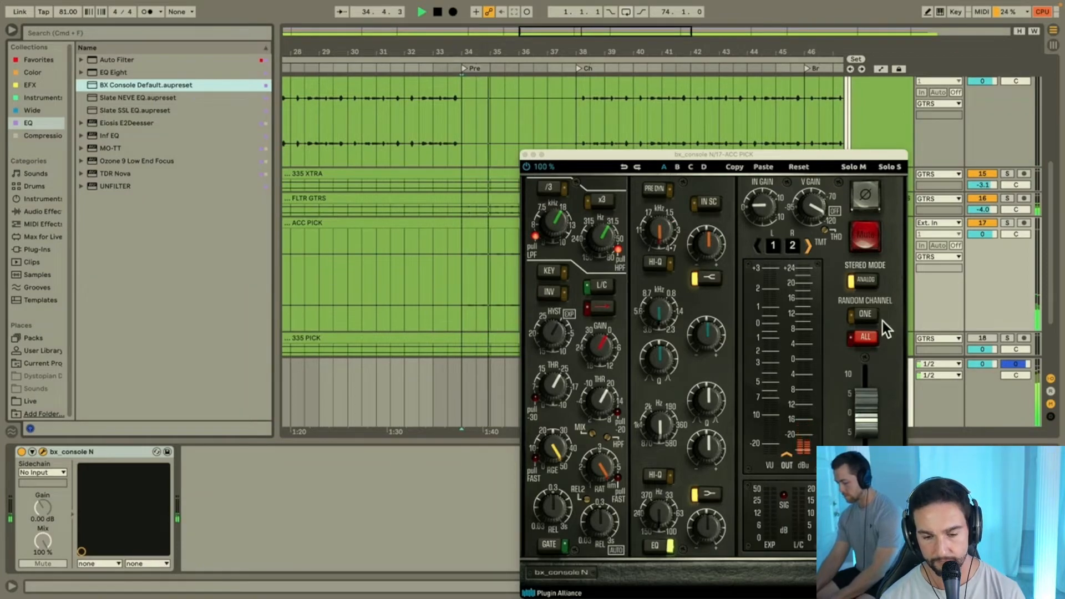
Step: Open Insight from the Master track's effects and arrange it beside the bx_console N window
drag(799, 151, 471, 94)
click(885, 403)
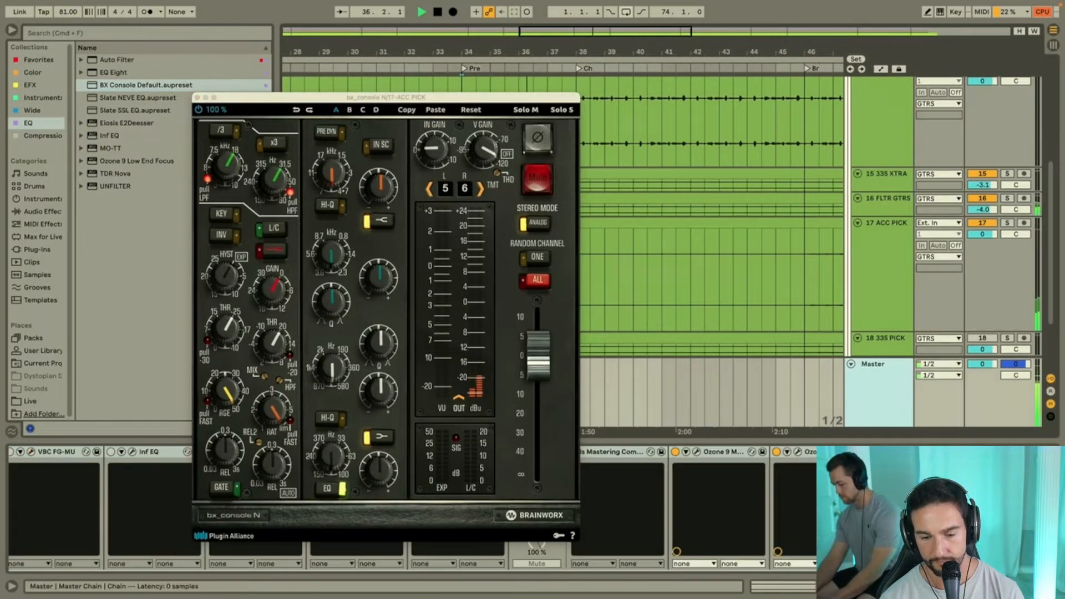
click(899, 452)
drag(619, 238, 701, 30)
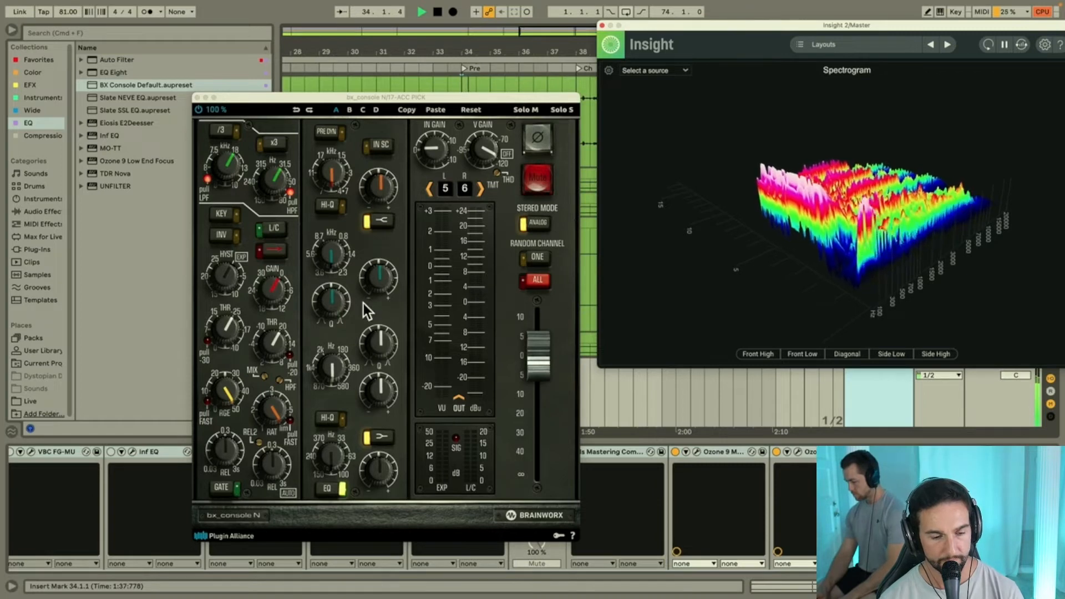
Step: Shape ACC PICK in bx_console N: adjust the low-mid band's Q and frequency, boost it +2.9 dB, and adjust the high band's gain
click(373, 349)
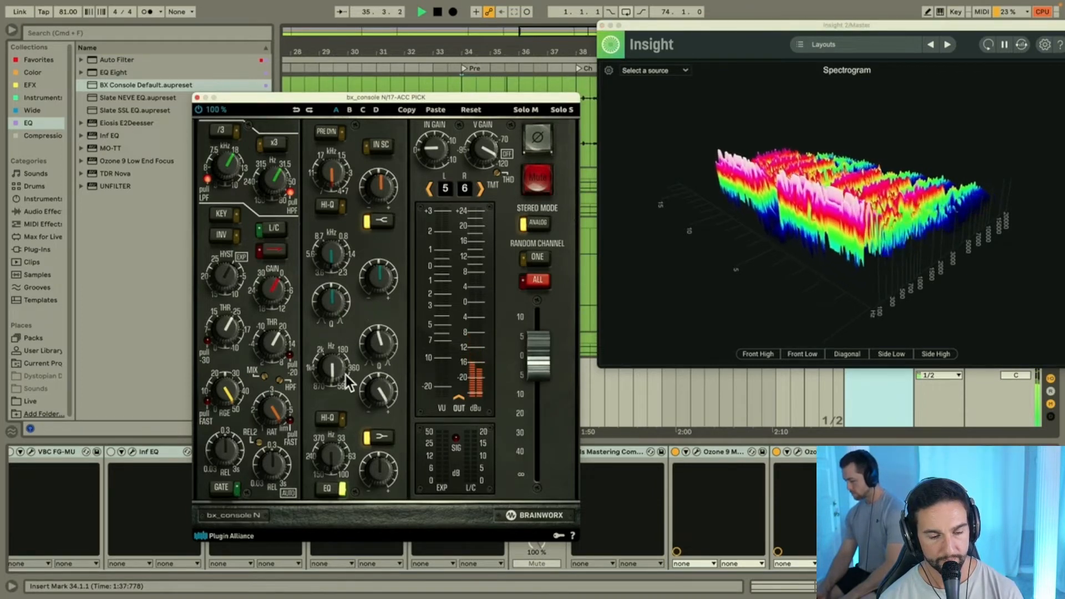
drag(341, 375, 344, 341)
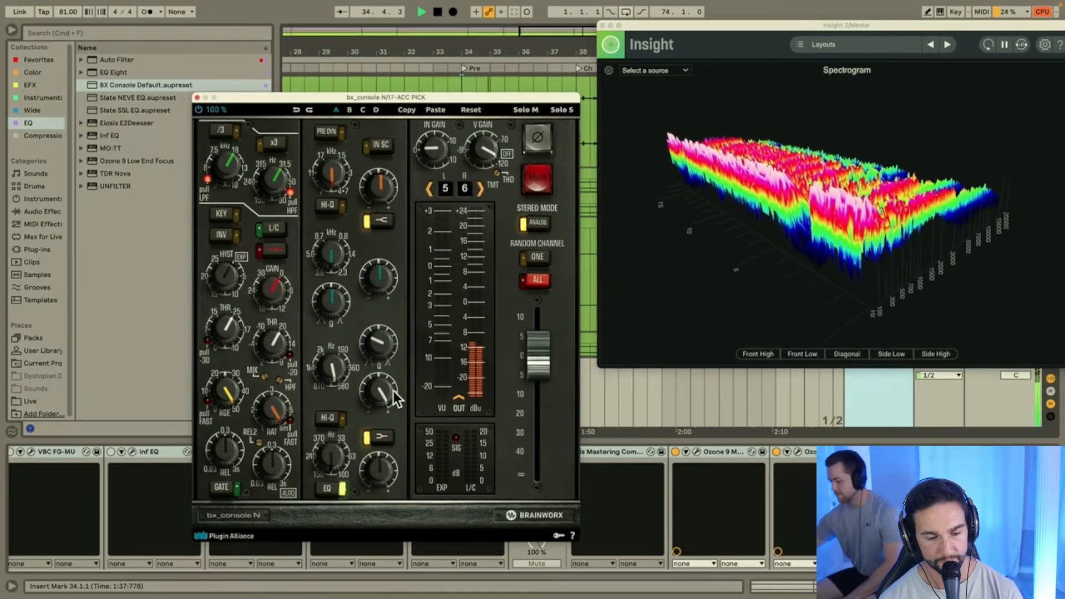
drag(394, 413, 394, 421)
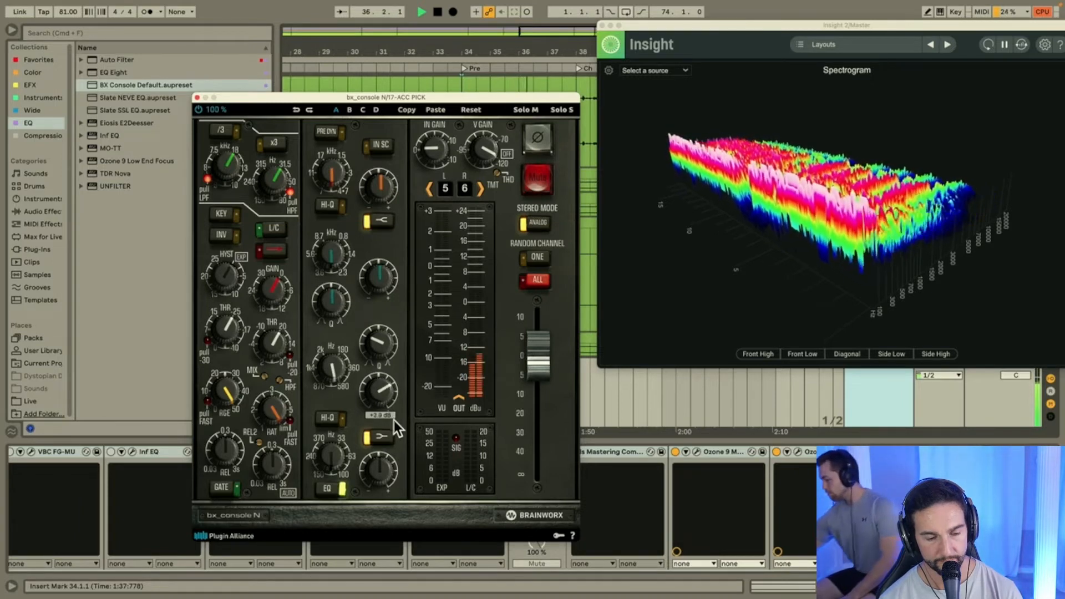
drag(375, 181, 374, 188)
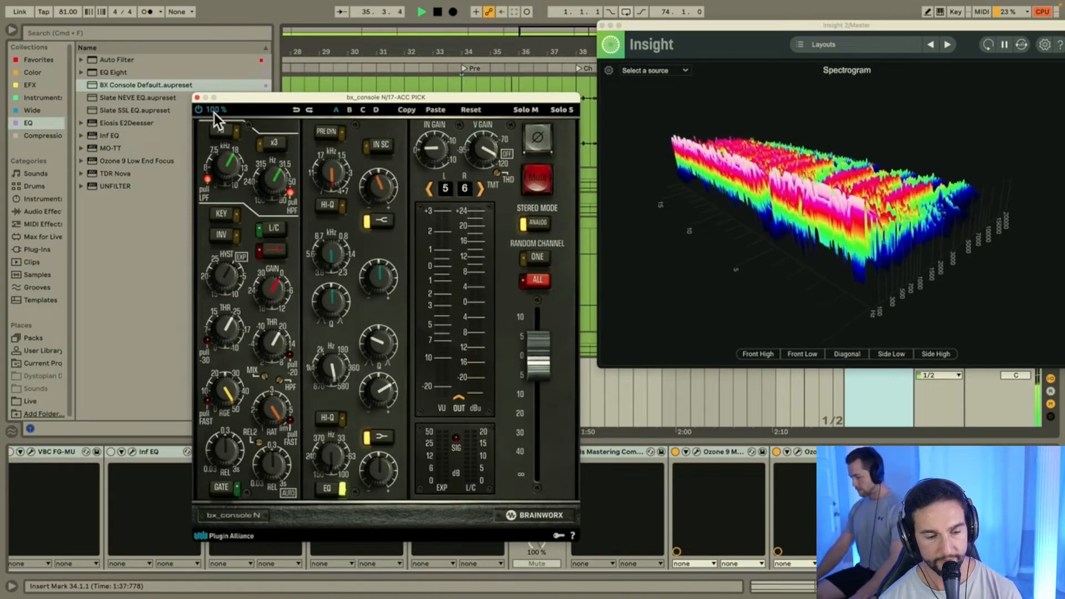
Step: Close bx_console N, move Insight clear of the track controls and activate the 335 PICK track
click(195, 99)
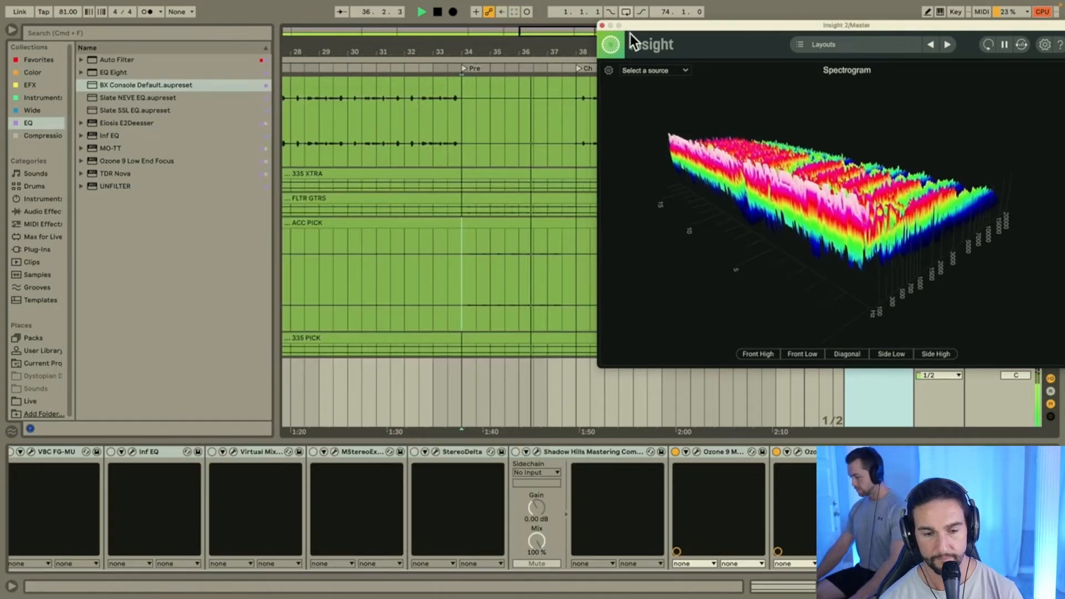
drag(644, 26, 1, 18)
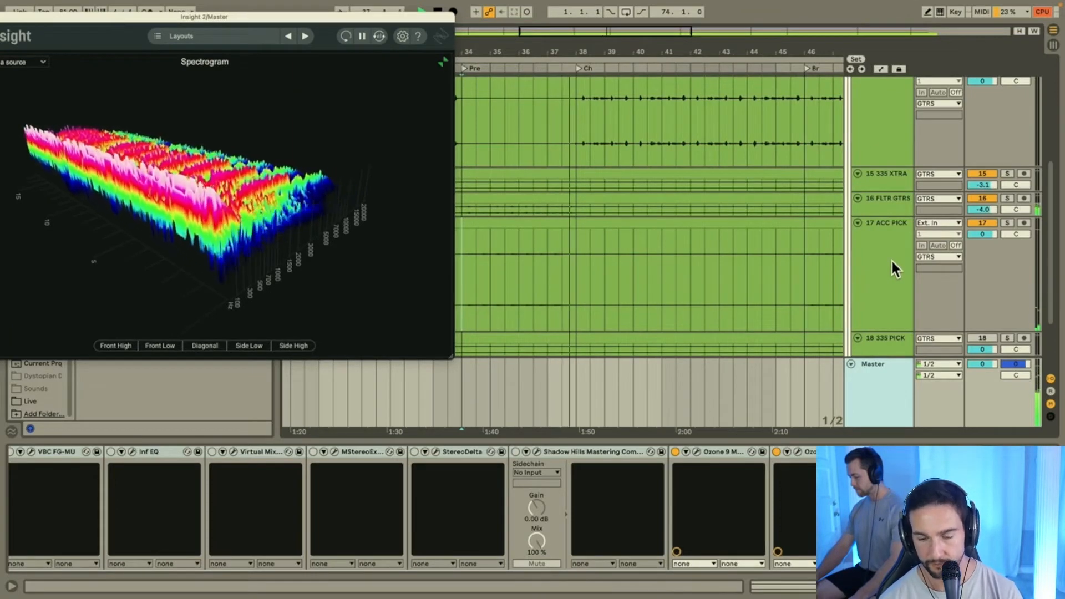
scroll(910, 272, down, 3)
click(987, 280)
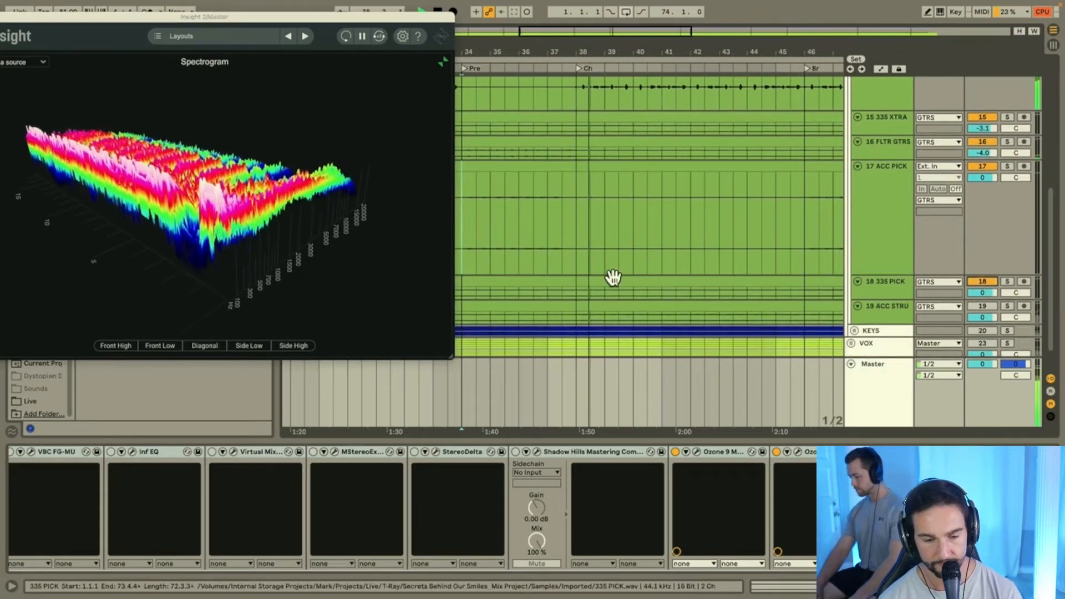
Step: Enlarge the 335 PICK track and play the arrangement from the bridge at bar 46
scroll(856, 251, down, 2)
click(881, 260)
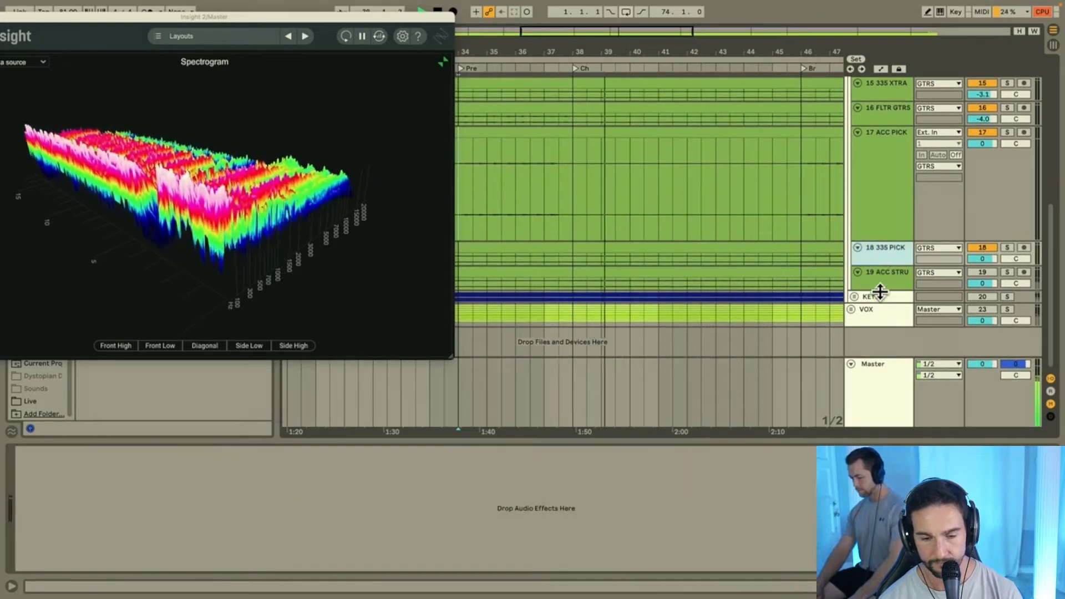
click(803, 290)
key(space)
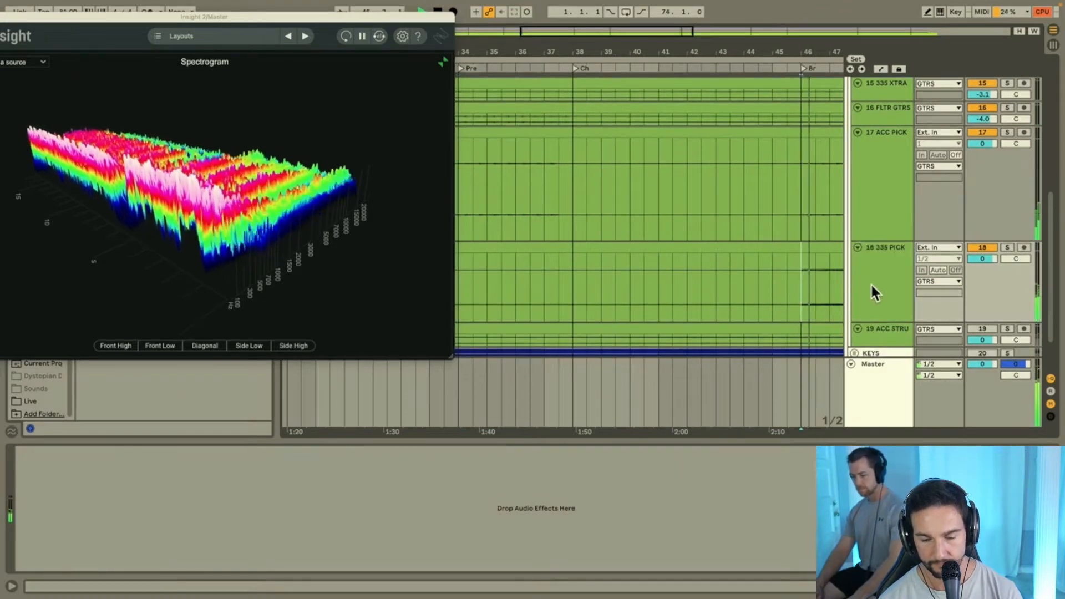
Step: Solo and select the 335 PICK track, with Insight's full Spectrogram moved into view
scroll(871, 282, down, 3)
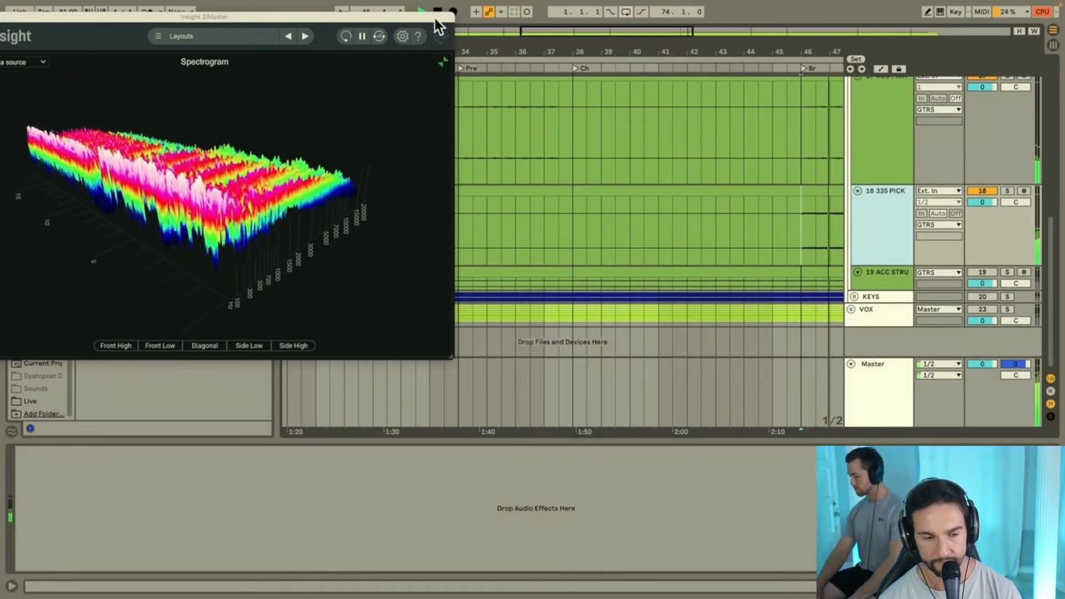
drag(435, 19, 700, 8)
click(1007, 190)
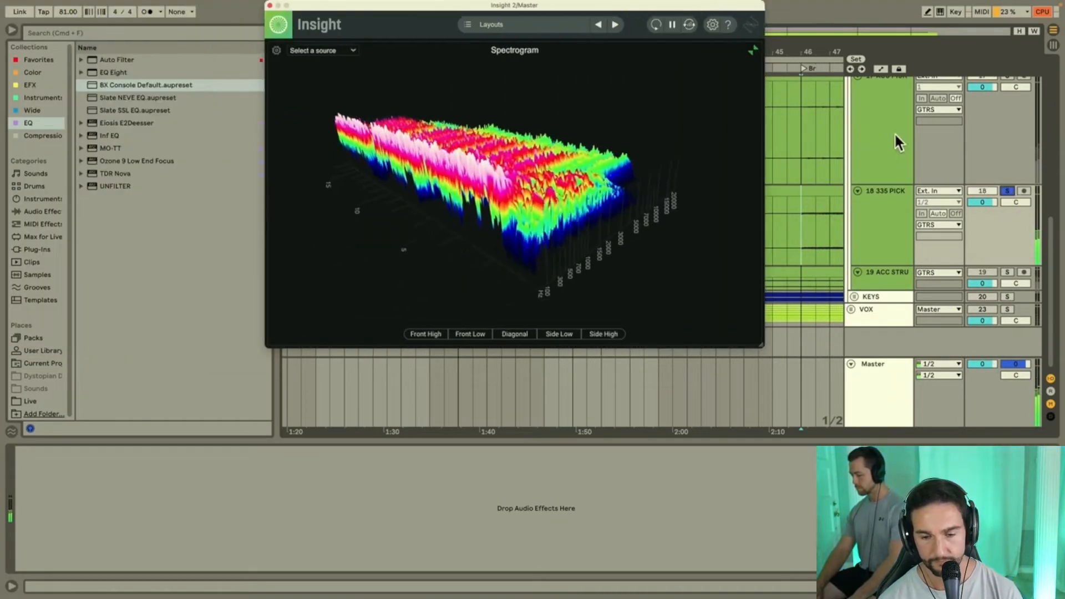
click(880, 232)
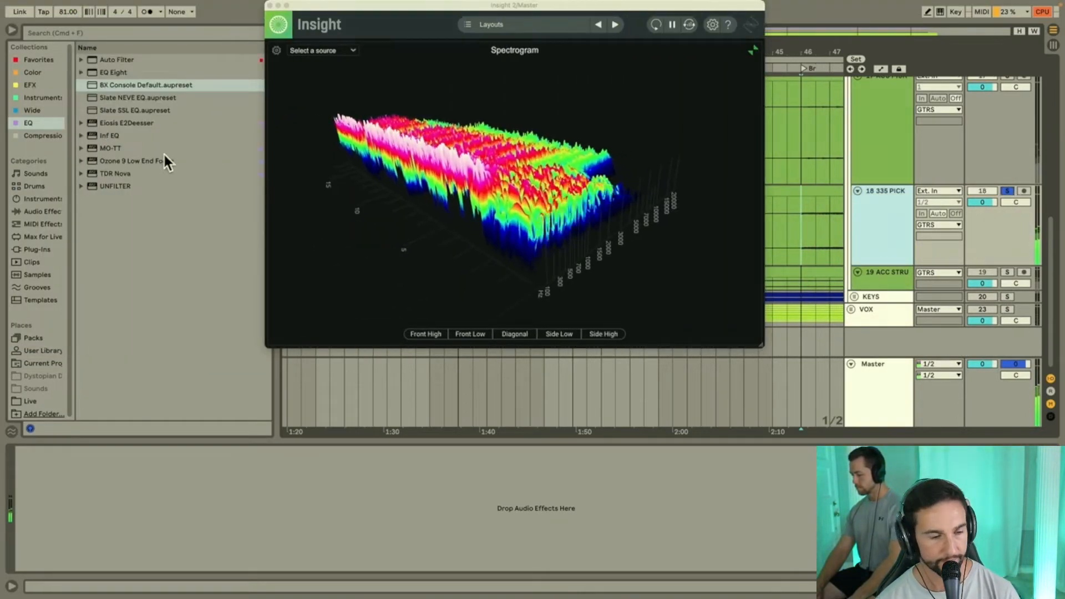
Step: Add Inf EQ to the 335 PICK track and arrange its window side by side with Insight's Spectrogram
double_click(105, 136)
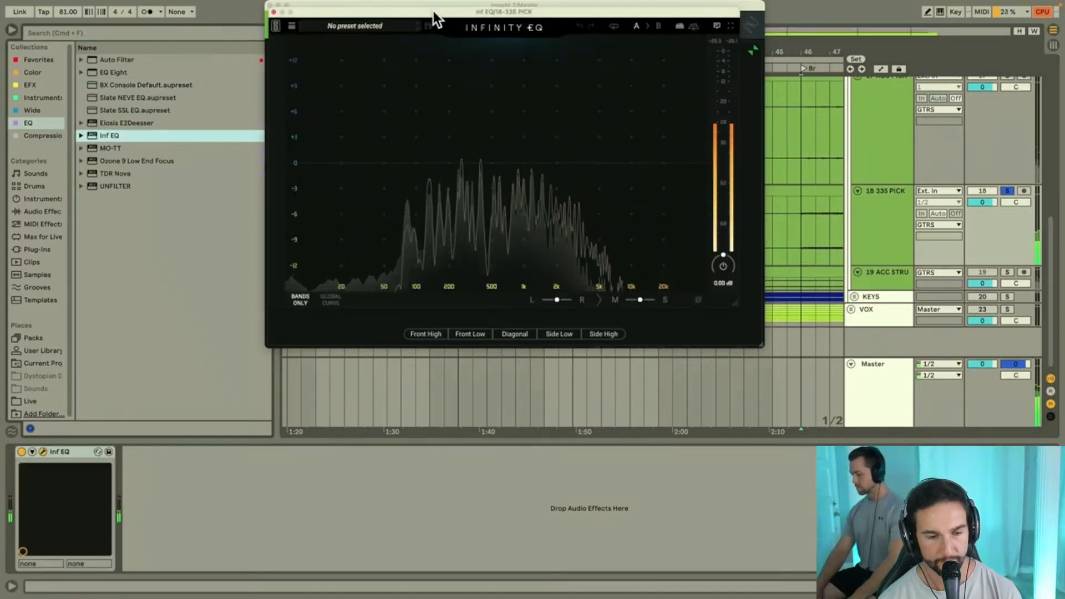
drag(434, 12, 234, 74)
drag(346, 6, 626, 2)
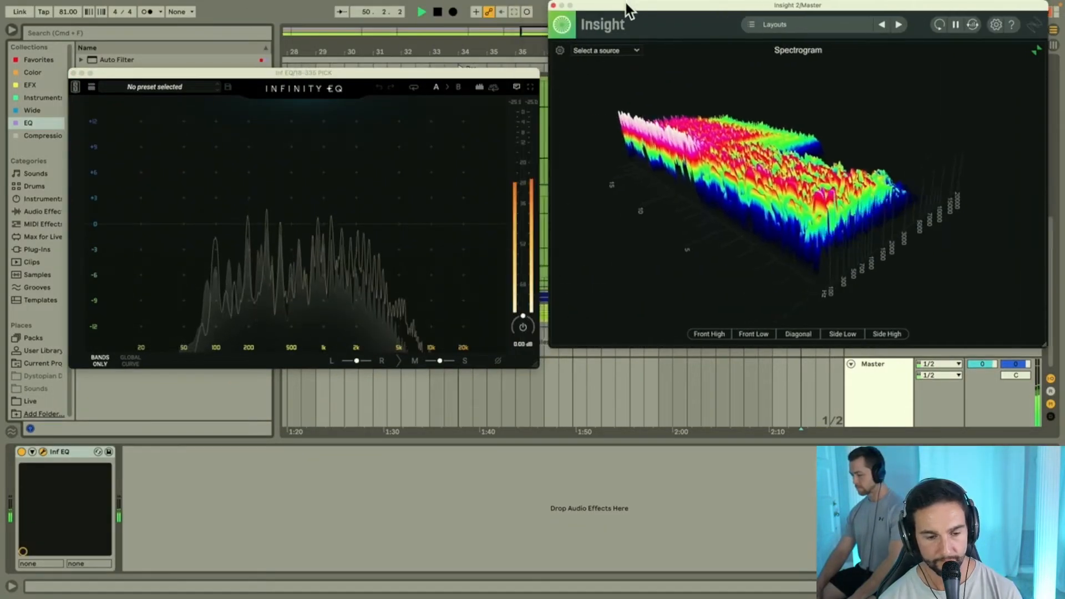
Step: Create a high-pass band at 152 Hz in 335 PICK's Infinity EQ and set its mid/side balance to -100% toward mid
click(152, 228)
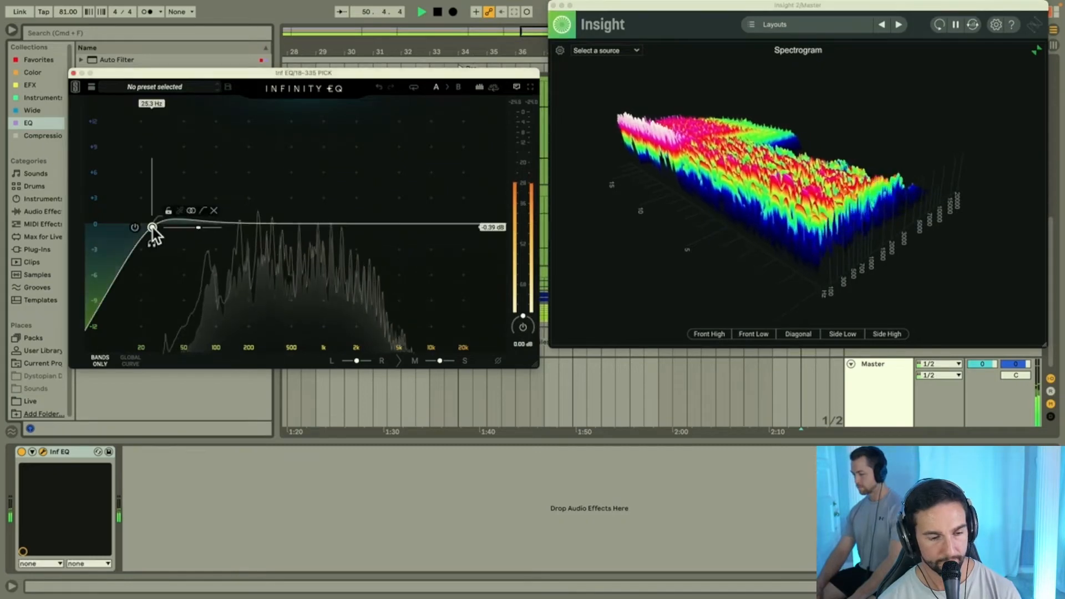
drag(152, 230, 235, 250)
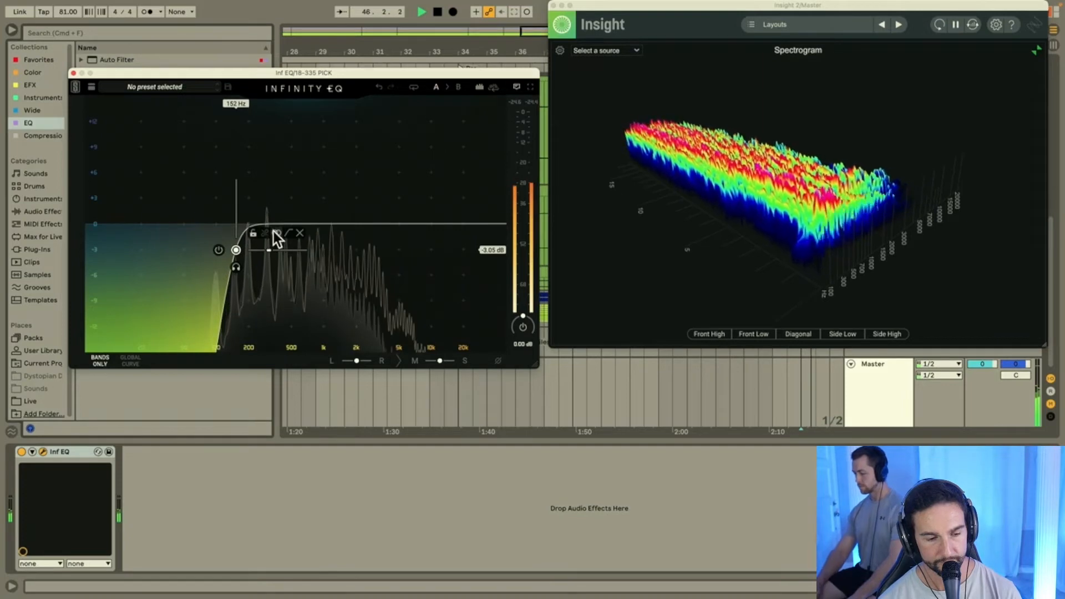
mouse_move(277, 232)
drag(276, 221, 258, 222)
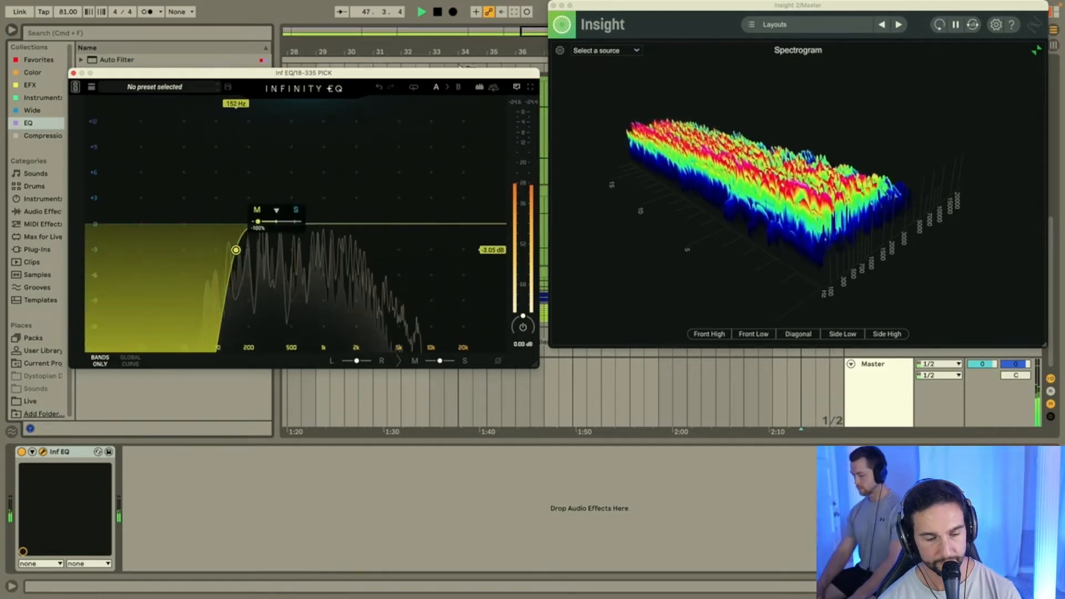
Step: Unsolo the 335 PICK track, close its Infinity EQ window and move Insight clear of the arrangement and track controls
drag(588, 3, 300, 49)
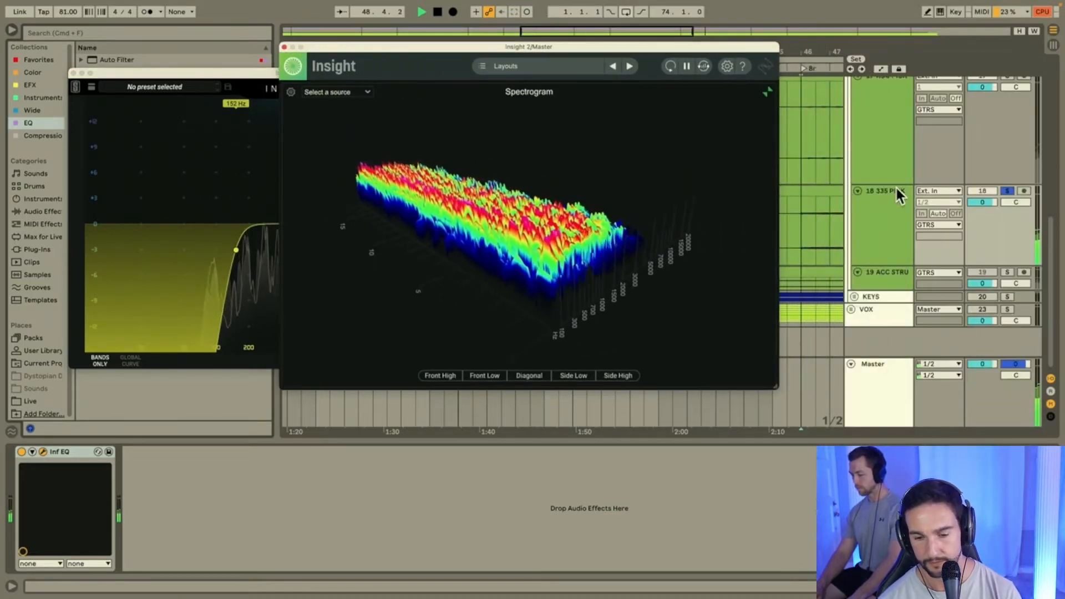
click(1007, 191)
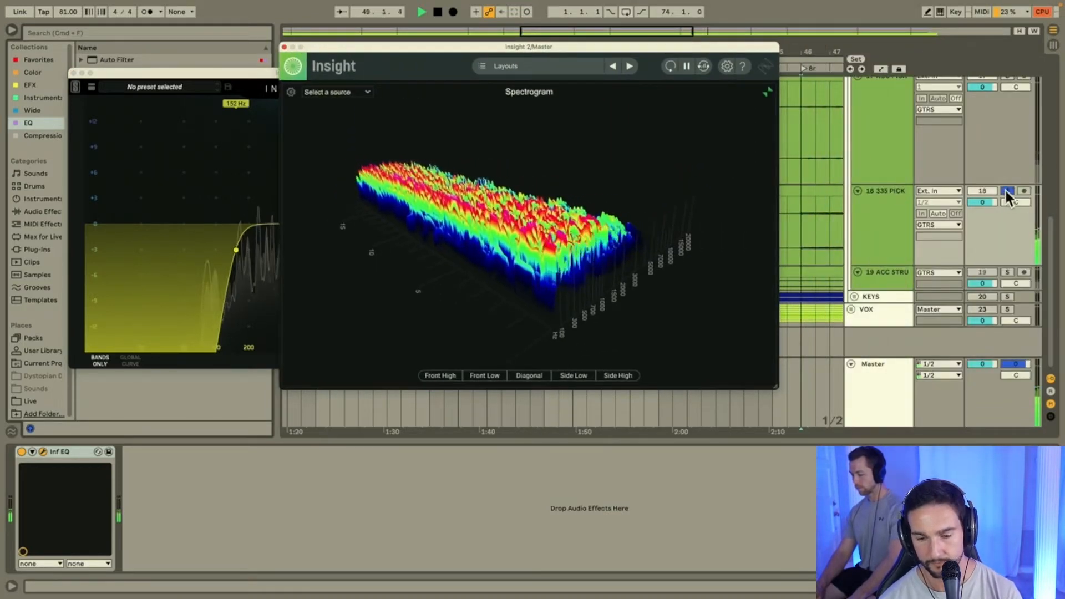
click(74, 72)
drag(454, 45, 120, 16)
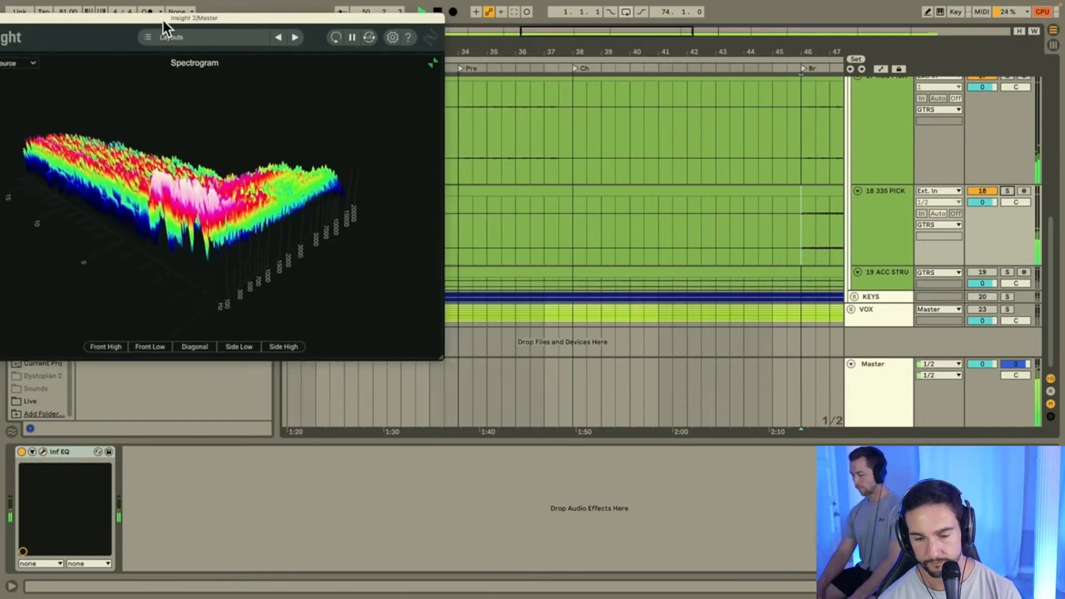
Step: Activate and enlarge the ACC STRUM track, with the whole arrangement in view
scroll(768, 267, right, 3)
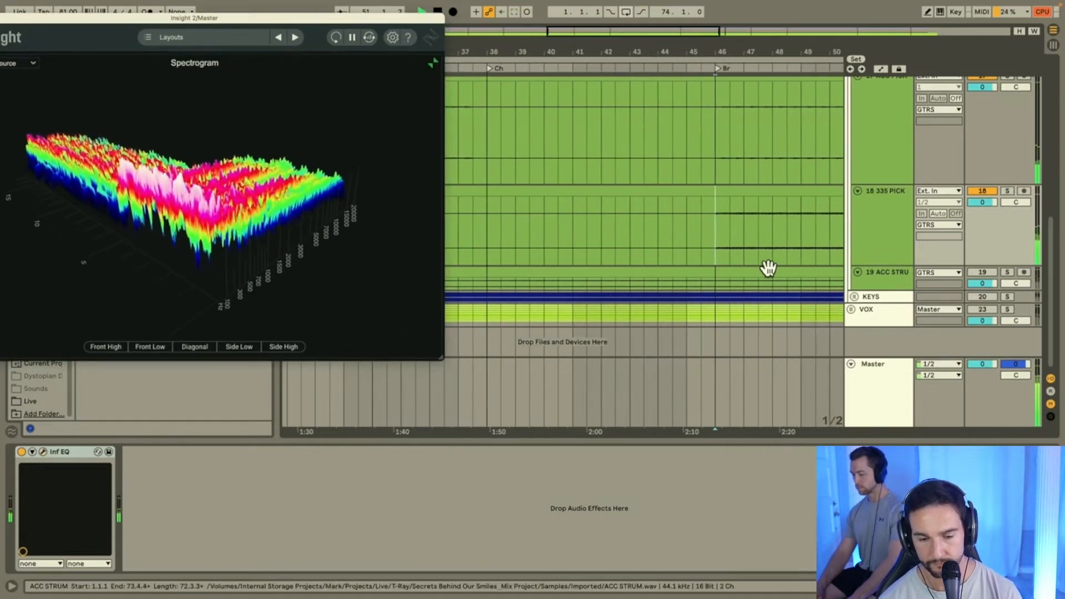
click(983, 272)
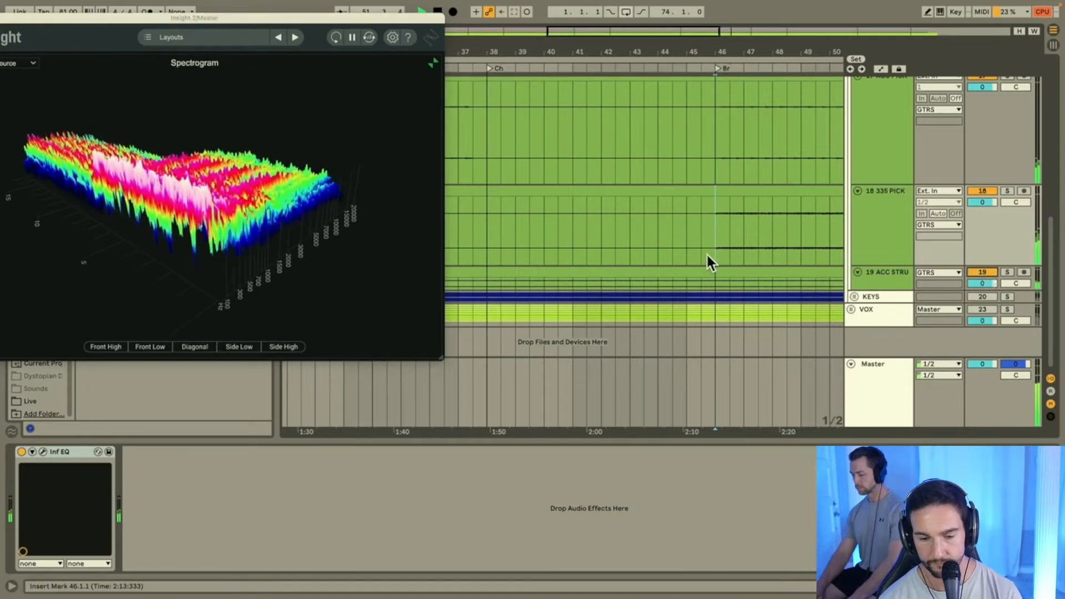
drag(893, 290, 894, 365)
key(w)
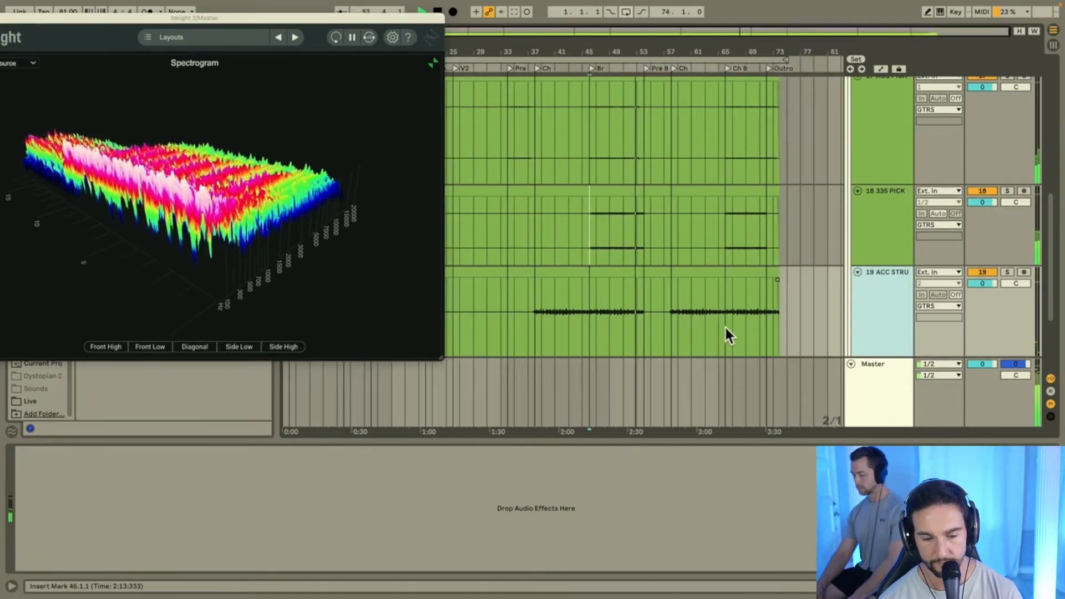
Step: Play from the chorus at bar 38 with ACC STRUM soloed, and move Insight clear of the device browser
click(534, 325)
key(space)
key(space)
click(1008, 272)
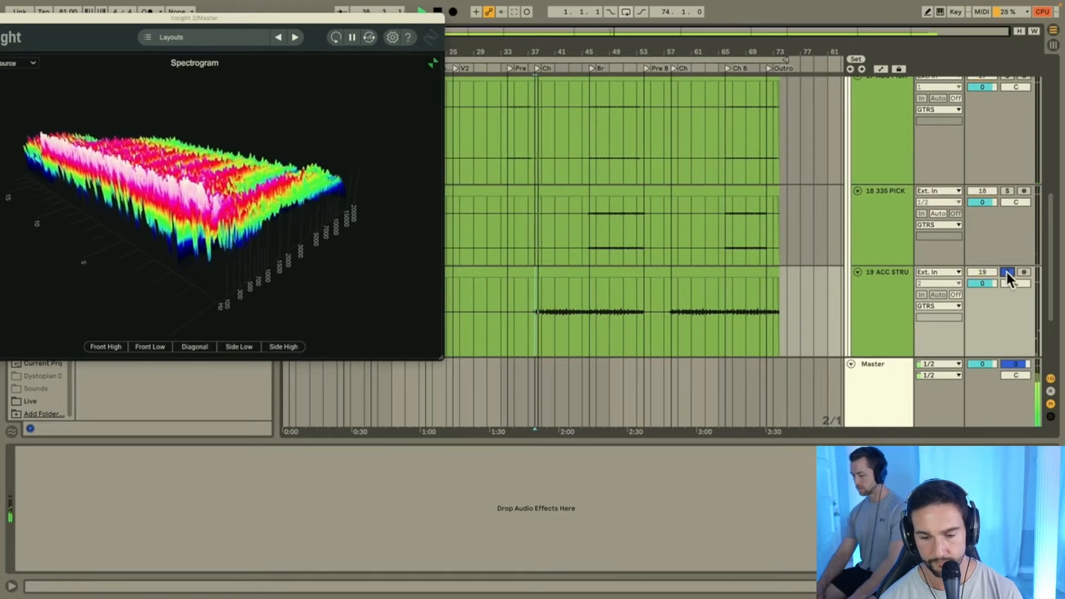
drag(326, 18, 903, 8)
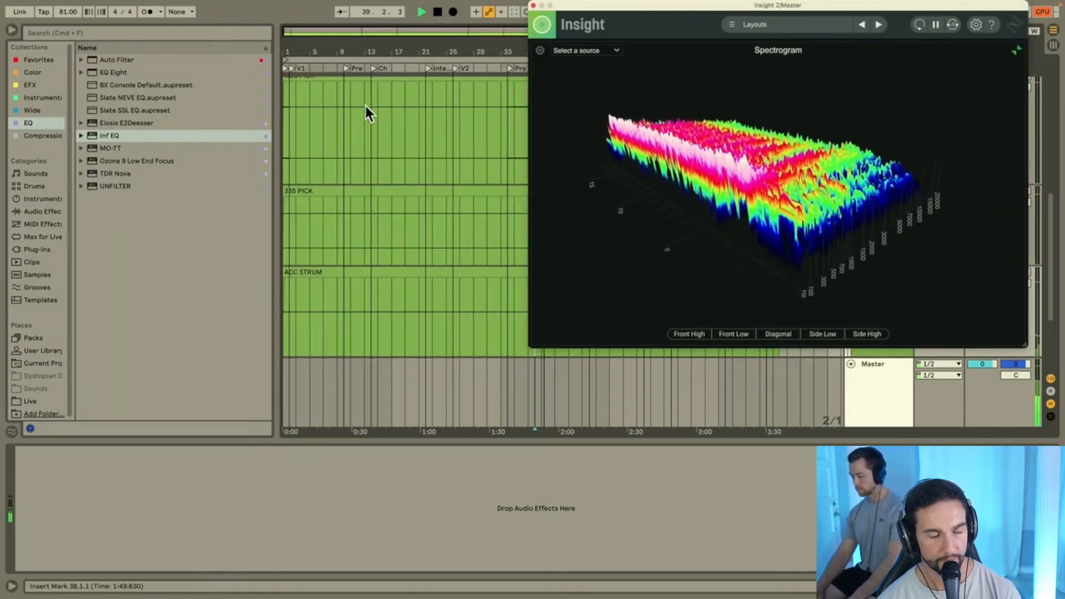
Step: Add BX Console Default to ACC STRUM, boost its high-mid band at 1.3 kHz and slightly lower the high band's gain
double_click(145, 87)
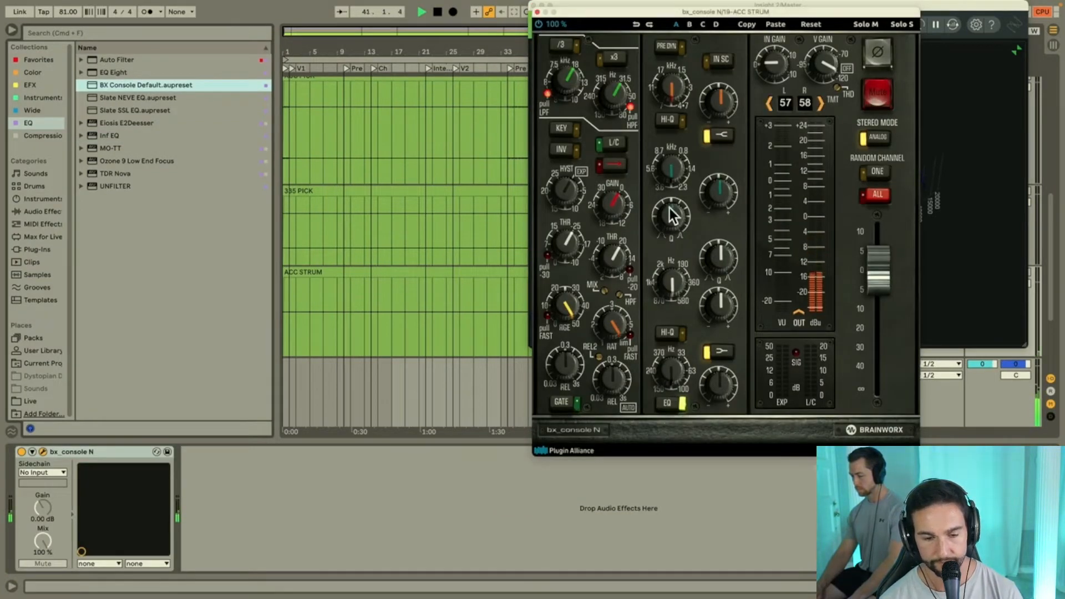
drag(721, 198, 725, 127)
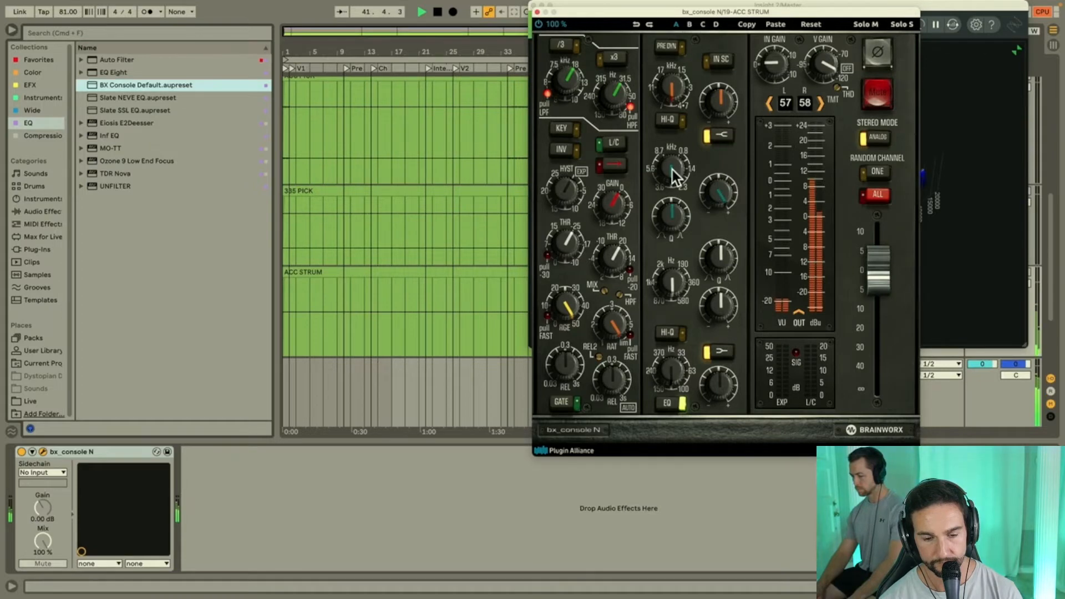
drag(672, 170, 678, 206)
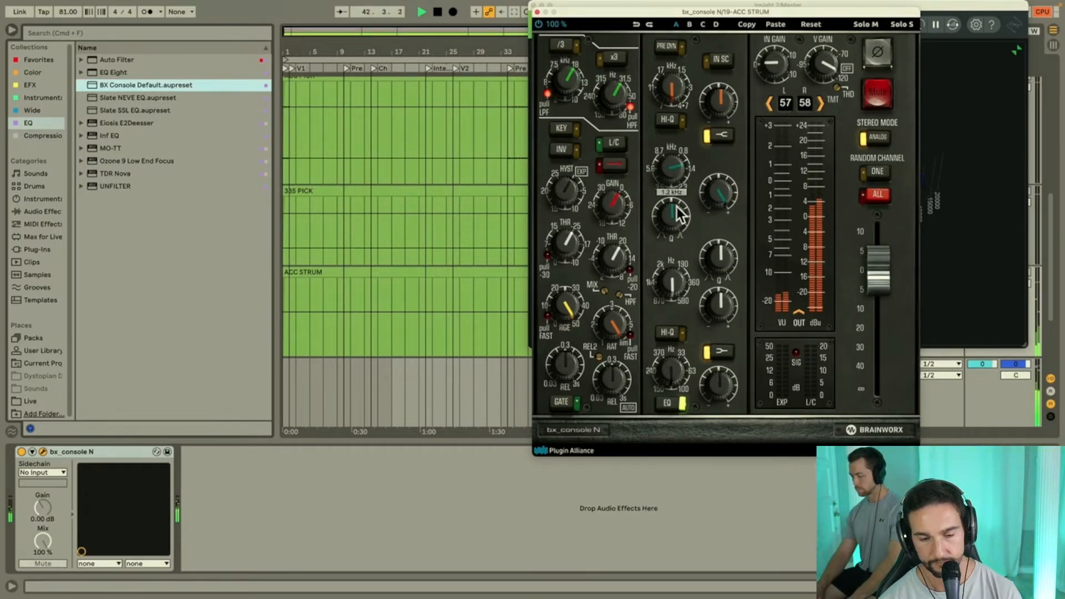
drag(716, 202, 718, 219)
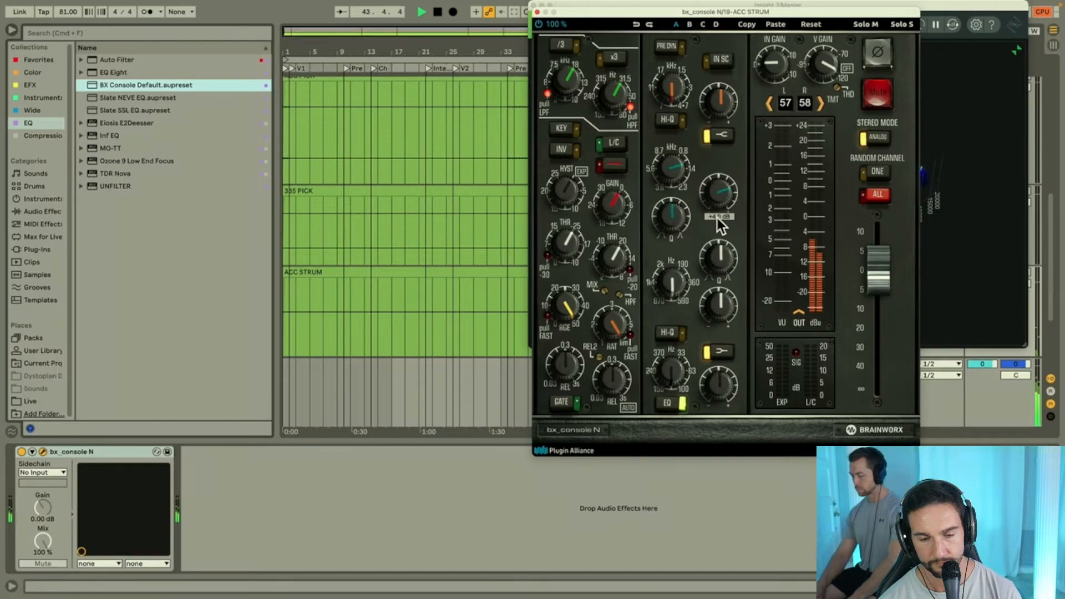
drag(713, 108, 714, 111)
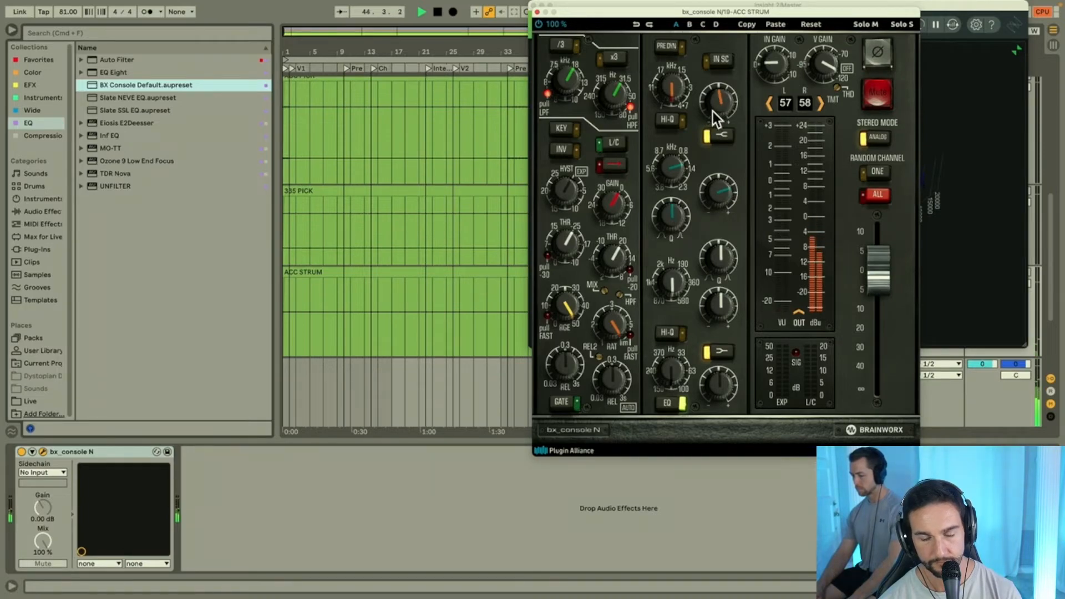
drag(652, 12, 196, 34)
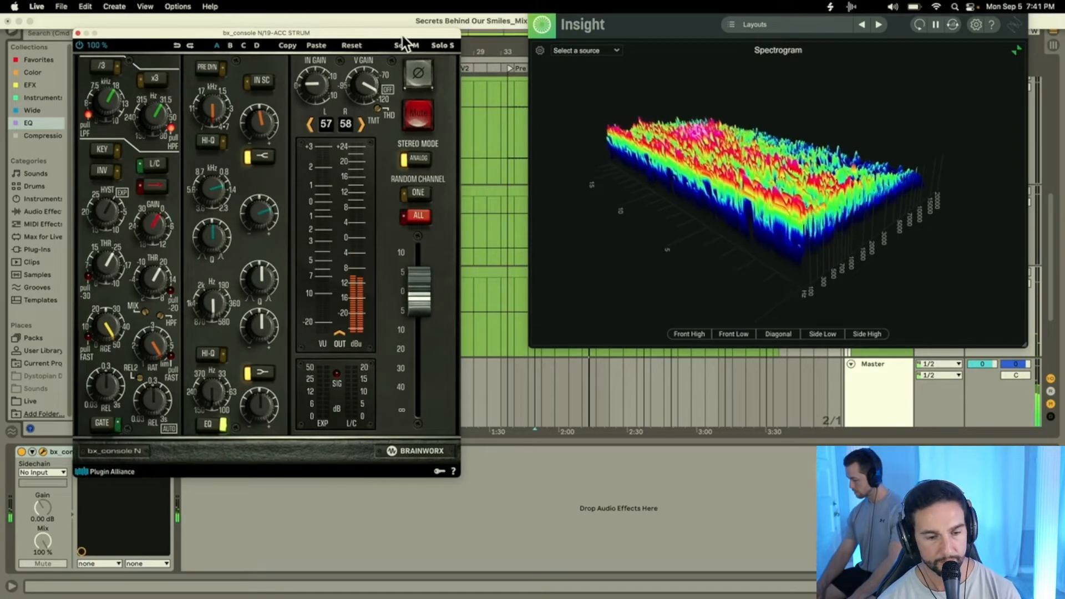
Step: Add the Slate LA2A compressor to ACC STRUM with peak reduction at 37.3 and gain at 23.8
drag(401, 36, 661, 80)
click(34, 136)
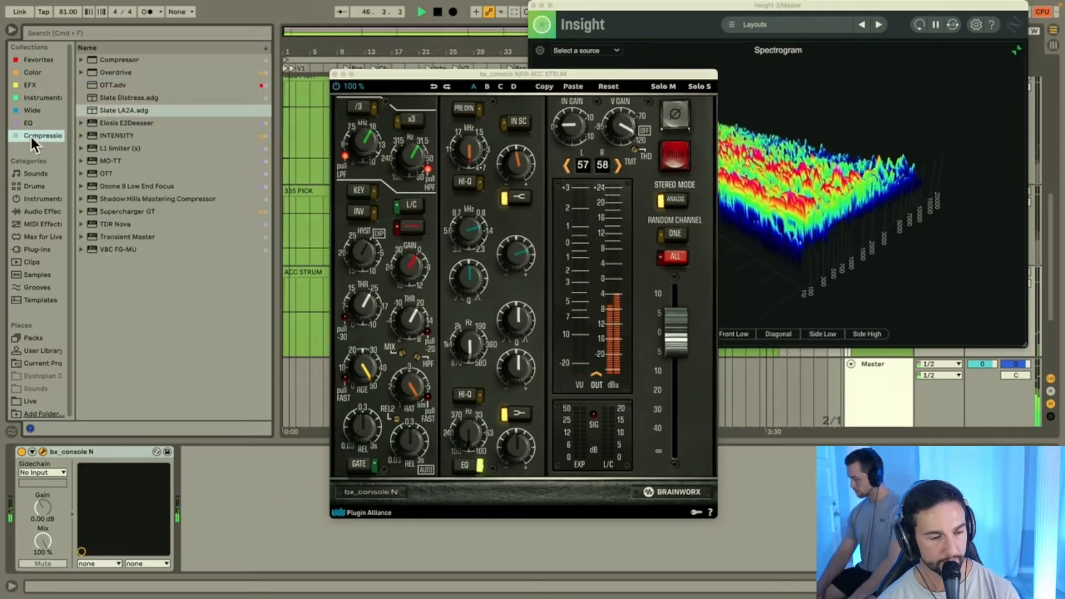
double_click(128, 111)
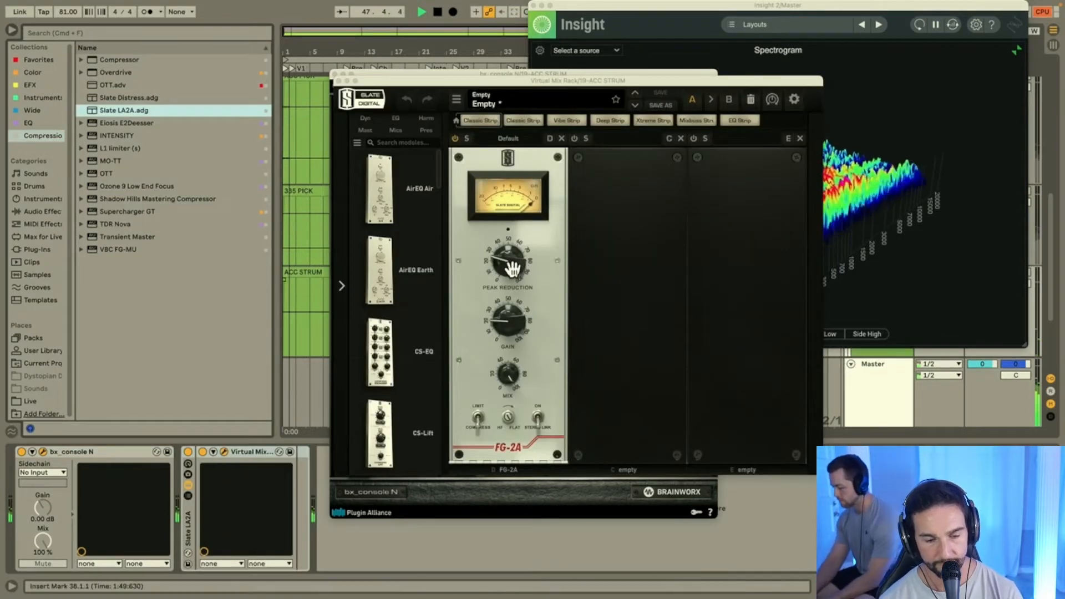
drag(514, 263, 517, 254)
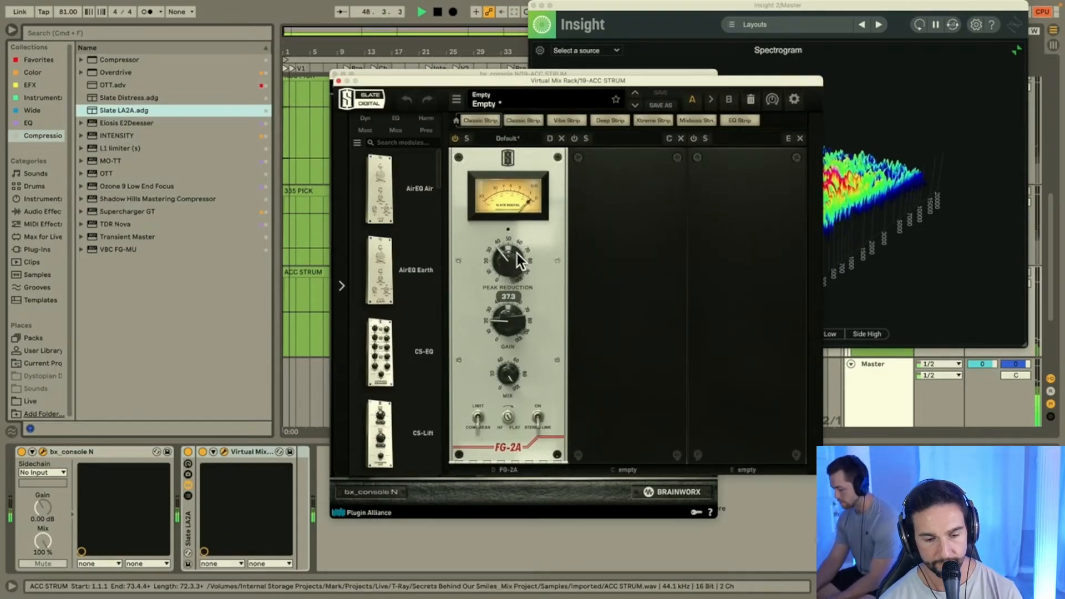
drag(515, 304, 517, 297)
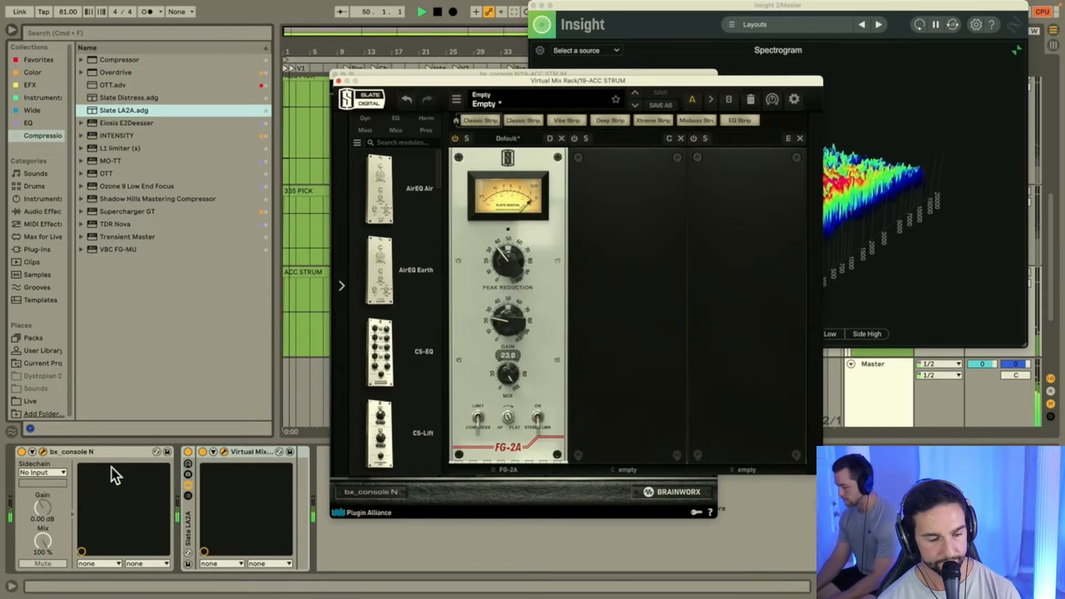
Step: Move bx_console N into the Slate LA2A rack ahead of the compressor, and compare the rack bypassed and enabled
drag(112, 454, 204, 464)
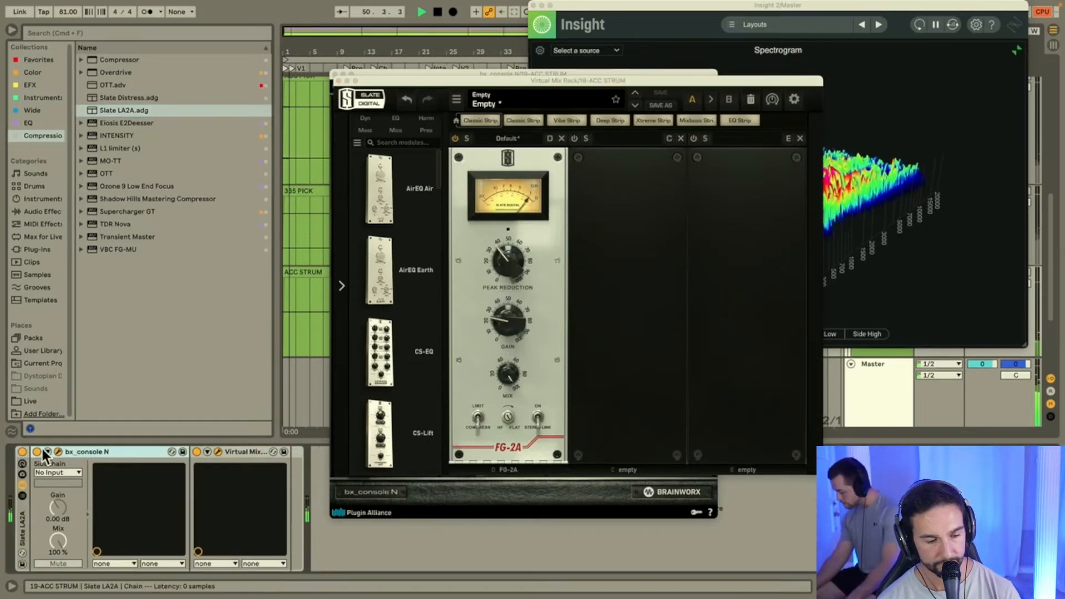
click(23, 451)
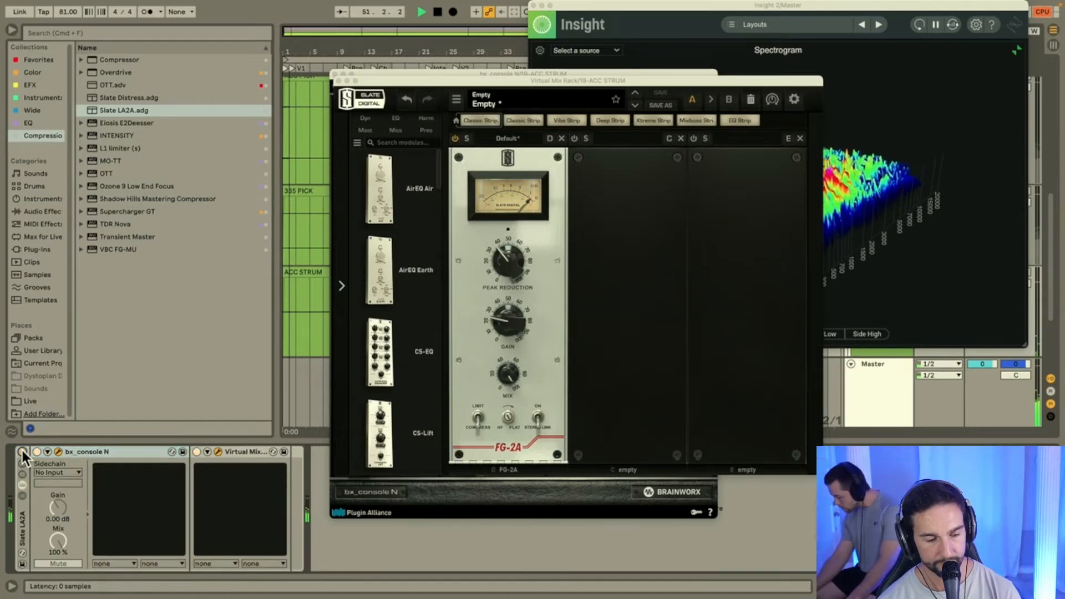
click(23, 451)
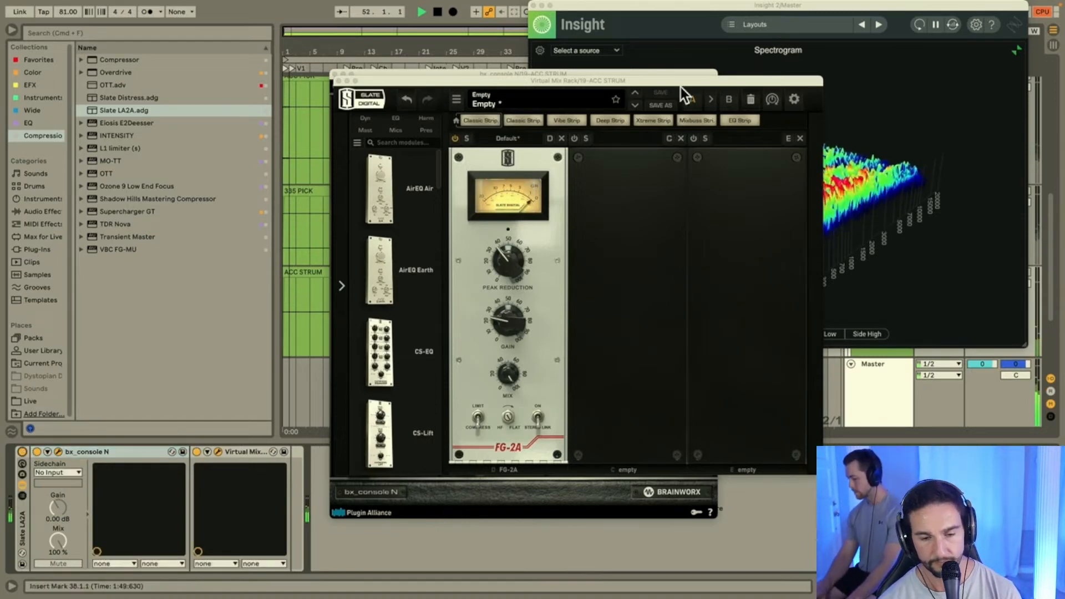
Step: Unsolo ACC STRUM to hear it in the full mix, and reposition Insight beside the plug-in windows
drag(786, 16, 368, 162)
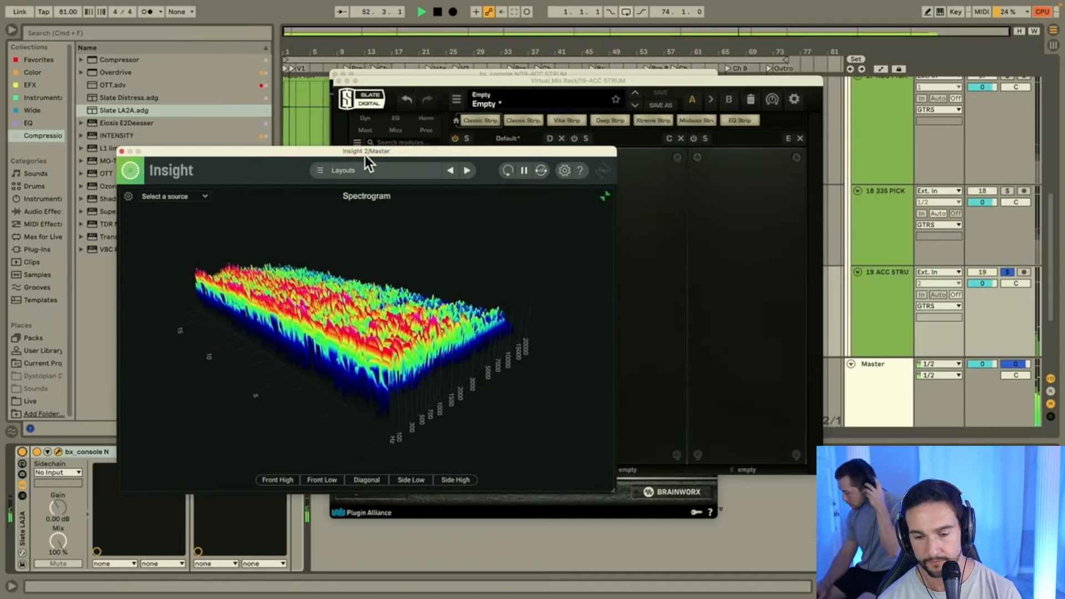
click(1008, 272)
click(1008, 273)
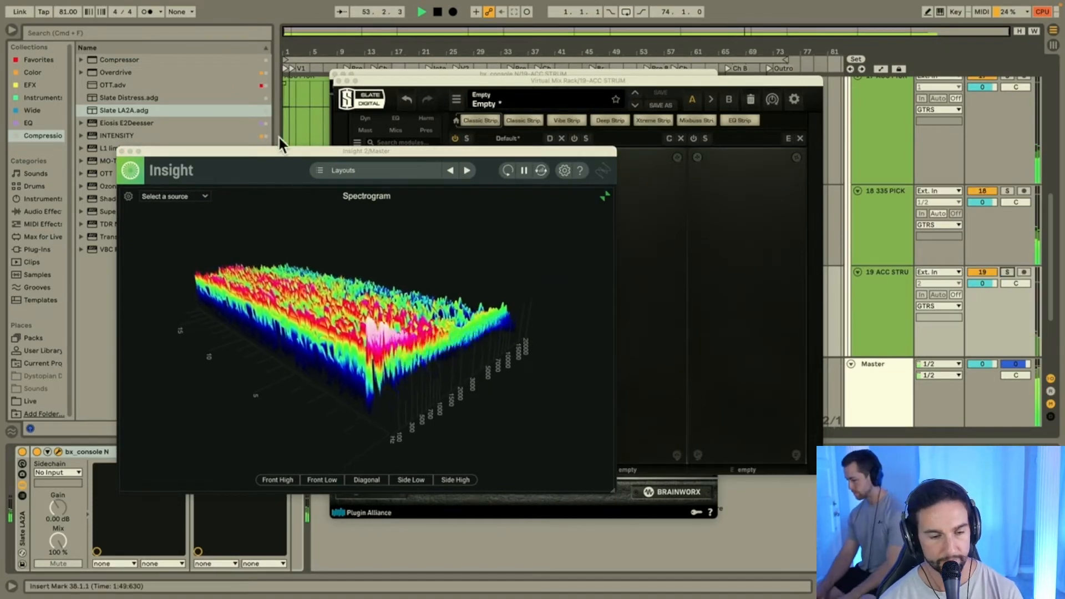
drag(265, 148, 705, 151)
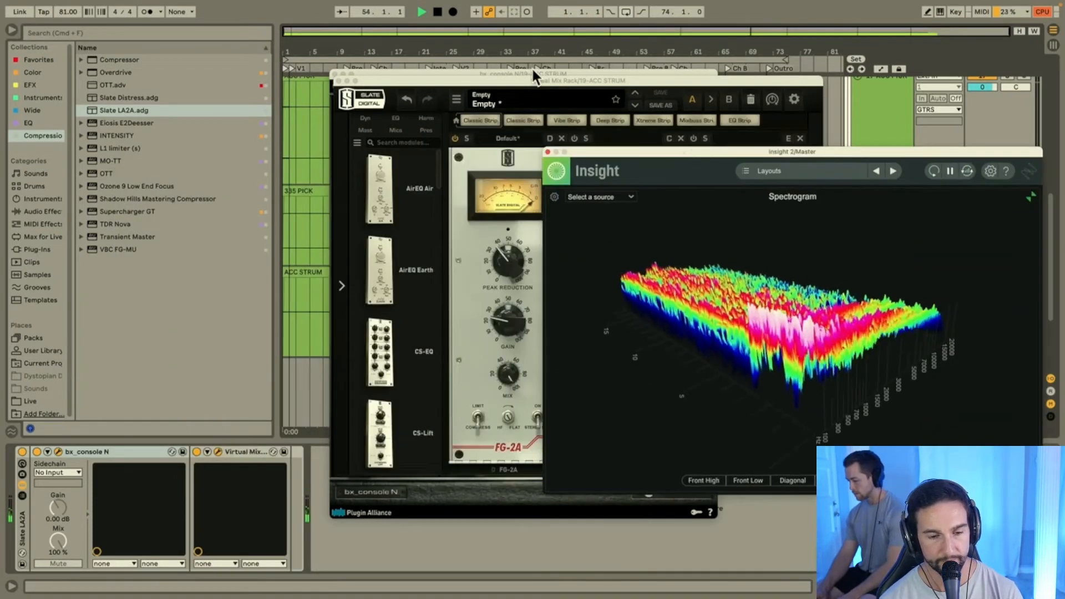
Step: Cut the low-mid band in ACC STRUM's bx_console N, adjust its frequency, set its Q to 1.8 and fine-tune the gain
drag(534, 72, 453, 74)
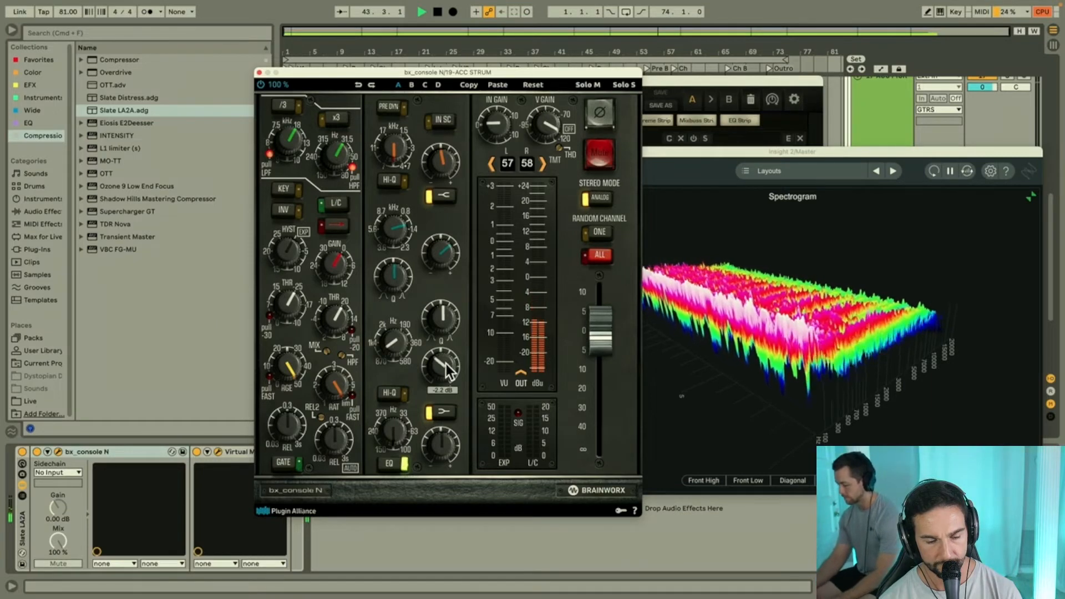
drag(406, 347, 405, 346)
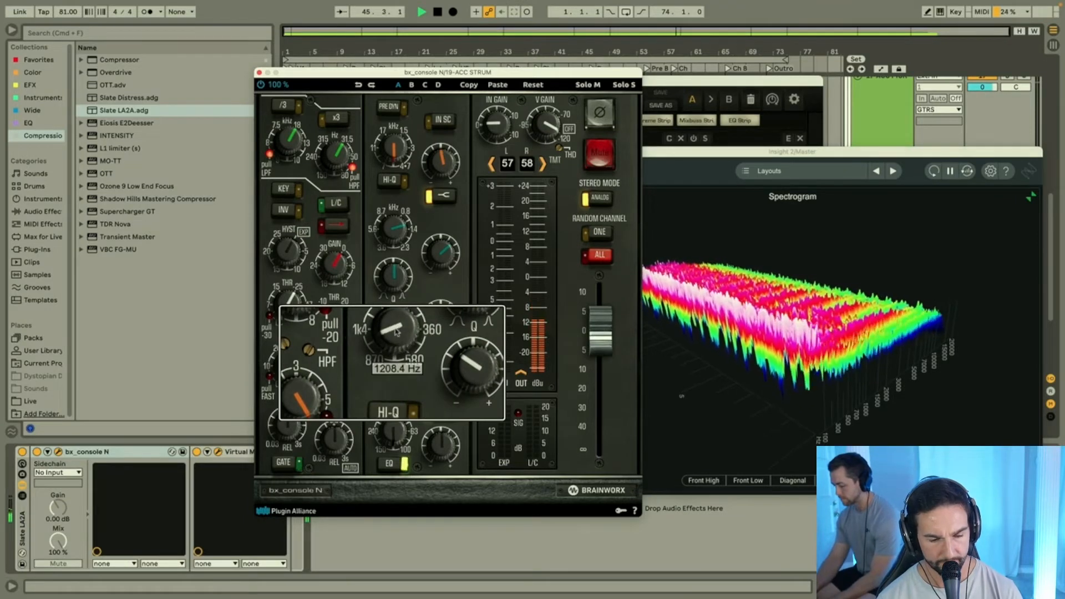
drag(395, 316, 395, 295)
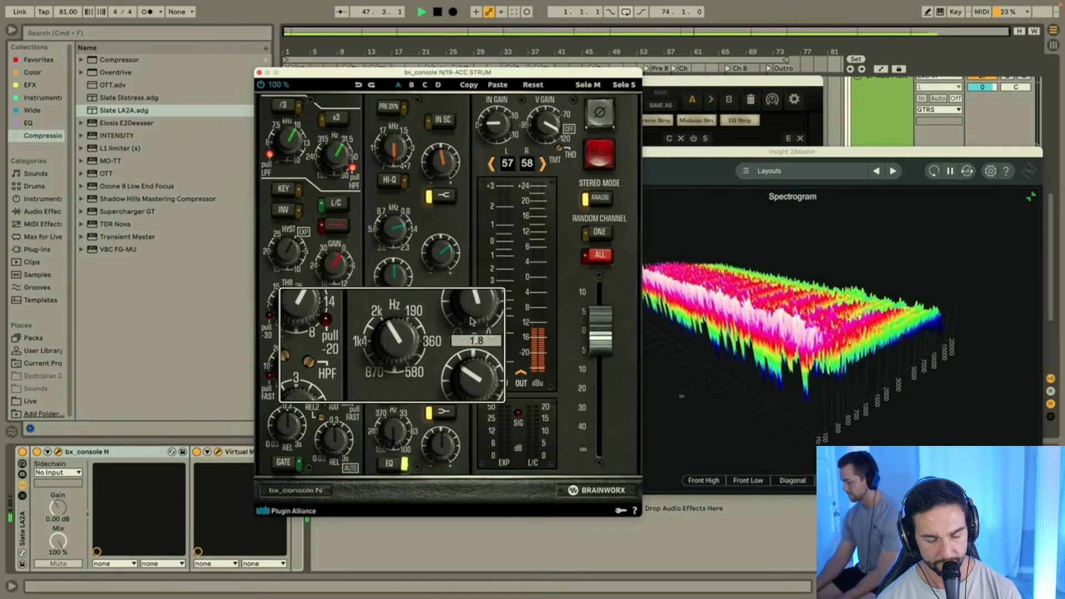
mouse_move(487, 384)
mouse_down()
mouse_move(488, 361)
mouse_move(488, 383)
mouse_up()
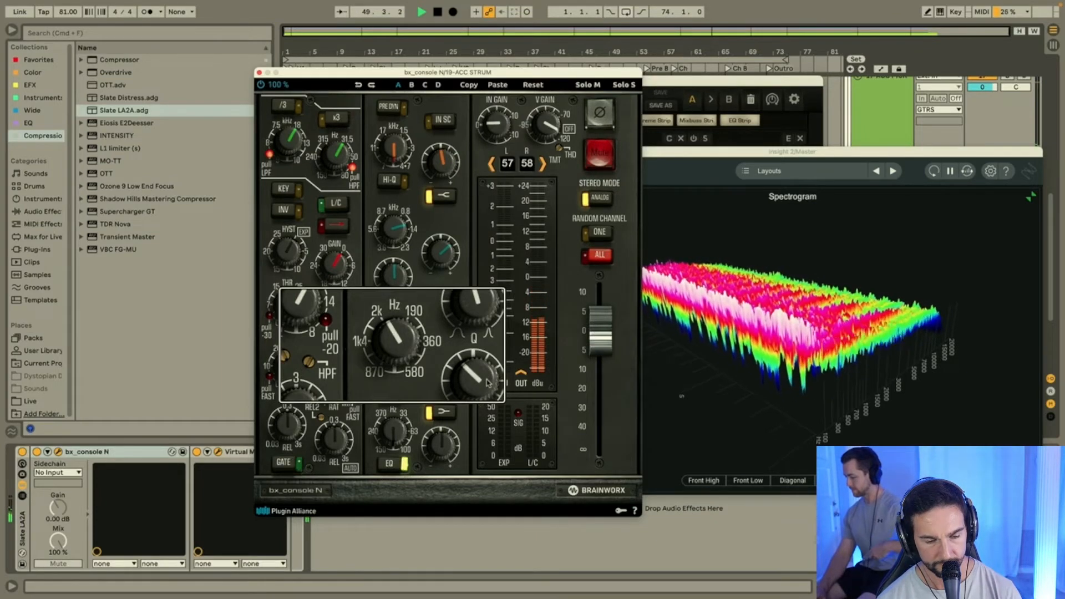
Step: Close the bx_console N and Virtual Mix Rack windows and move Insight clear of the guitar tracks
click(258, 73)
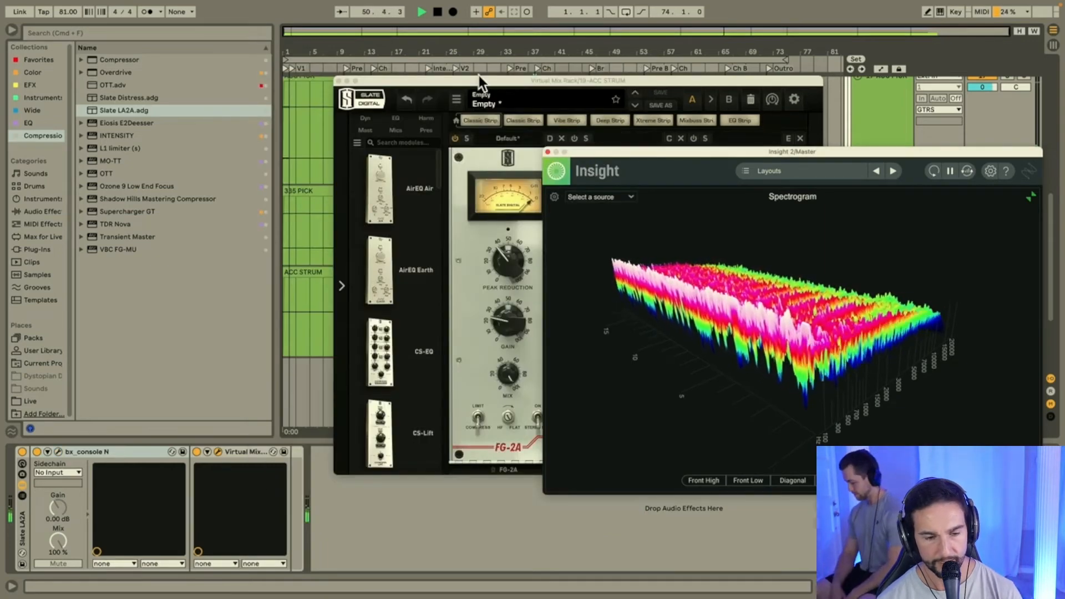
click(338, 80)
drag(607, 153, 81, 15)
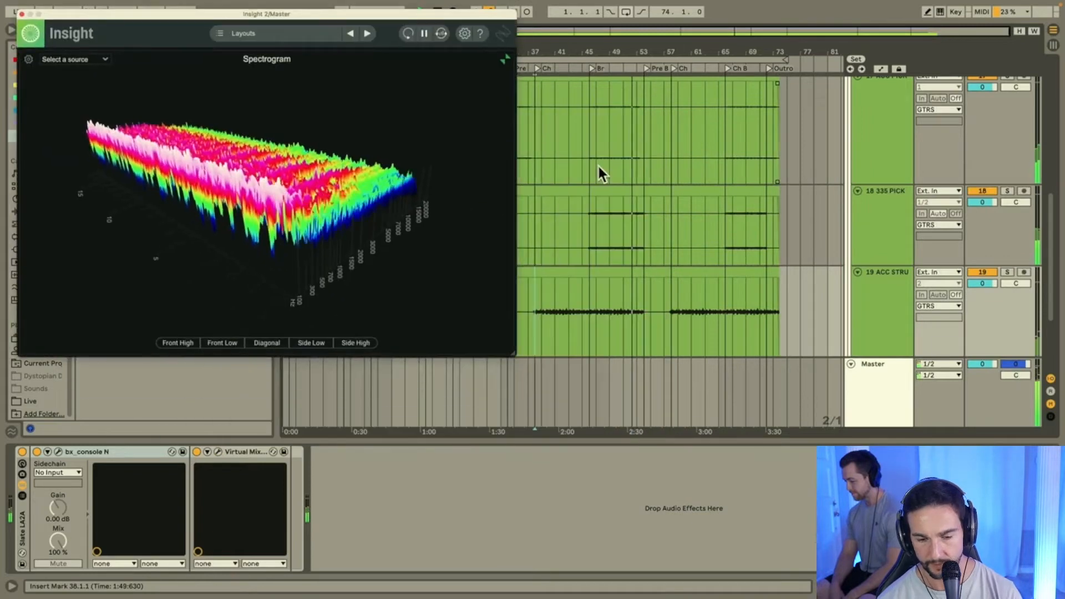
Step: Unfold the KEYS group, activate it, and play the song from bar 41
scroll(628, 268, down, 5)
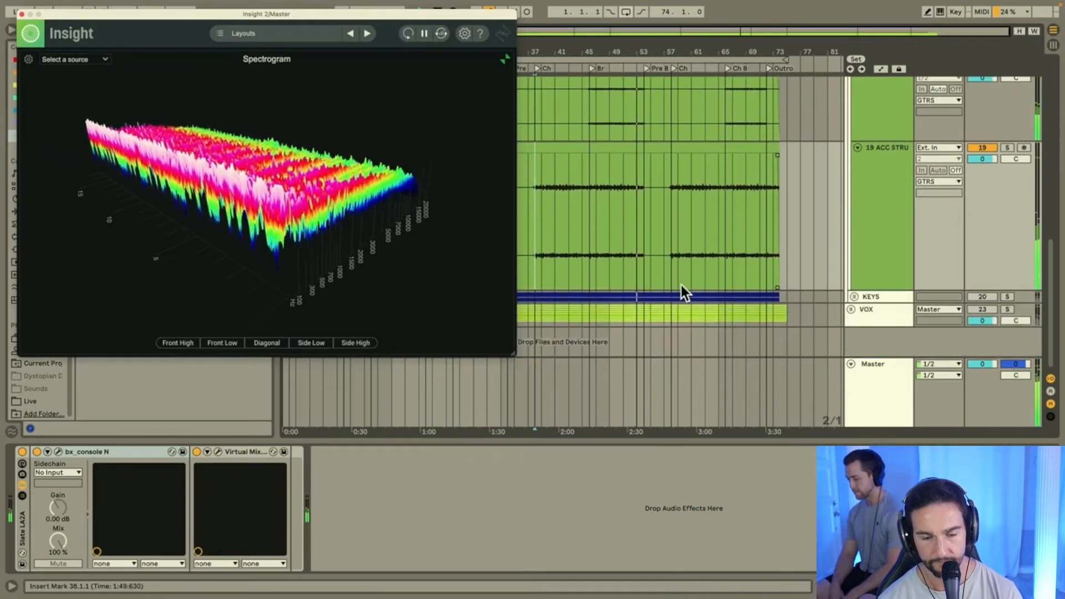
click(853, 296)
scroll(975, 199, down, 5)
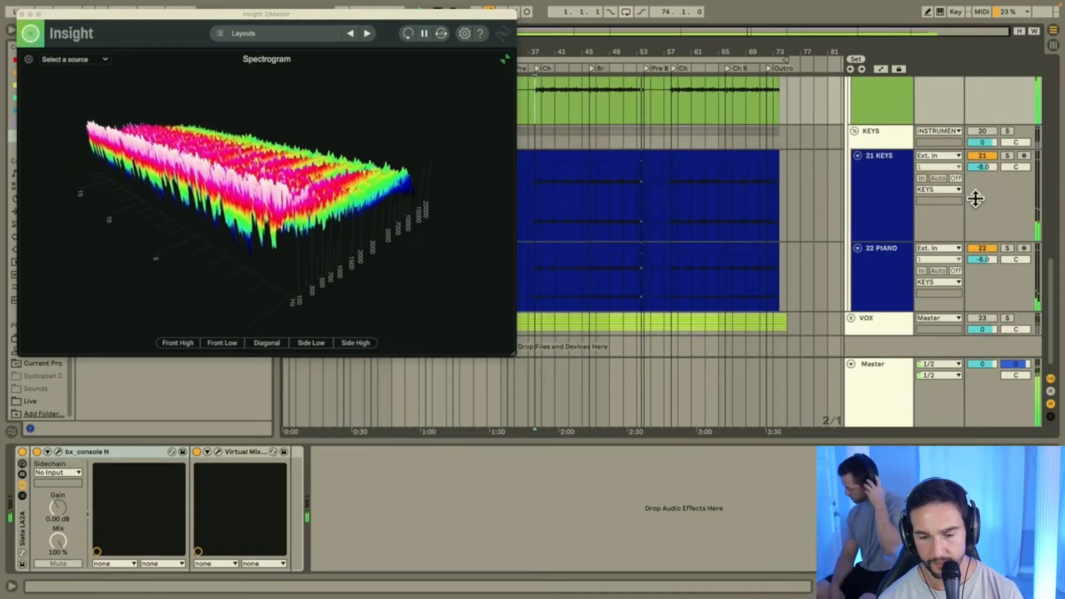
click(982, 131)
click(555, 212)
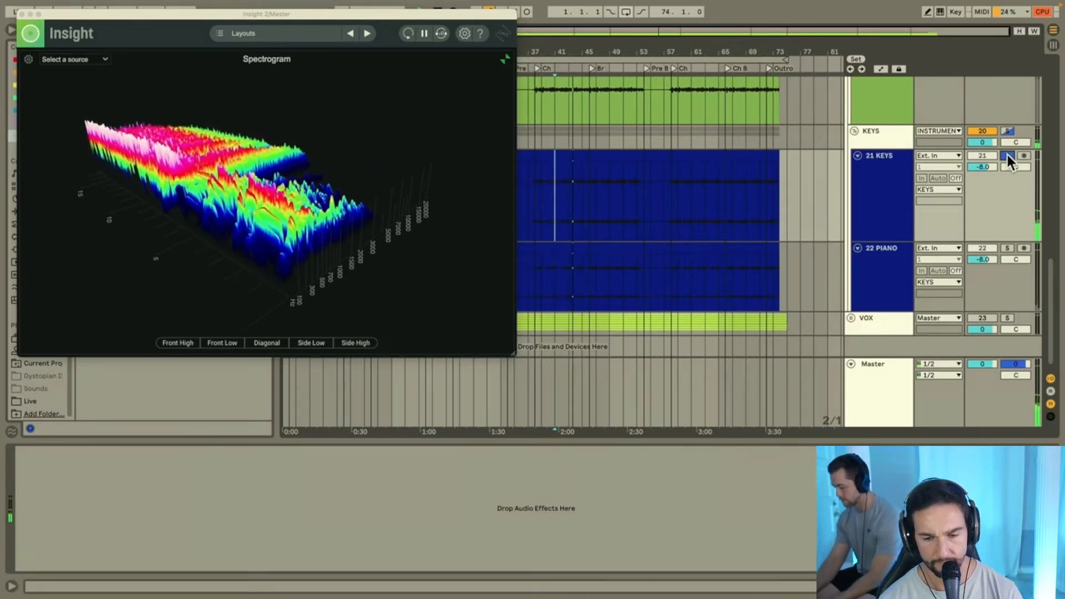
Step: Compare the KEYS and PIANO tracks by soloing each against the full mix, ending with PIANO soloed
click(1007, 154)
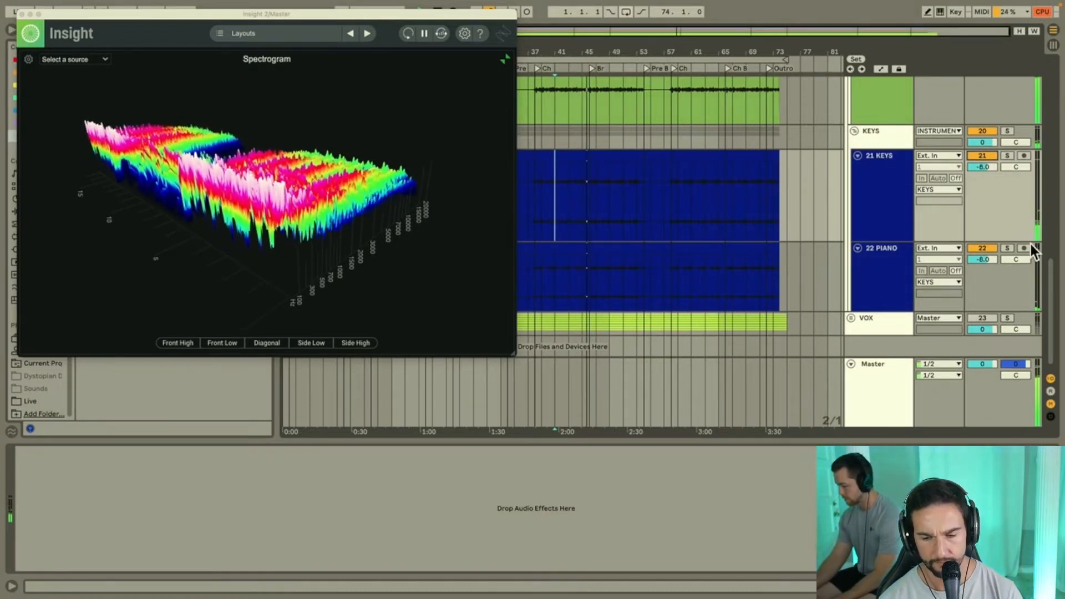
click(1009, 248)
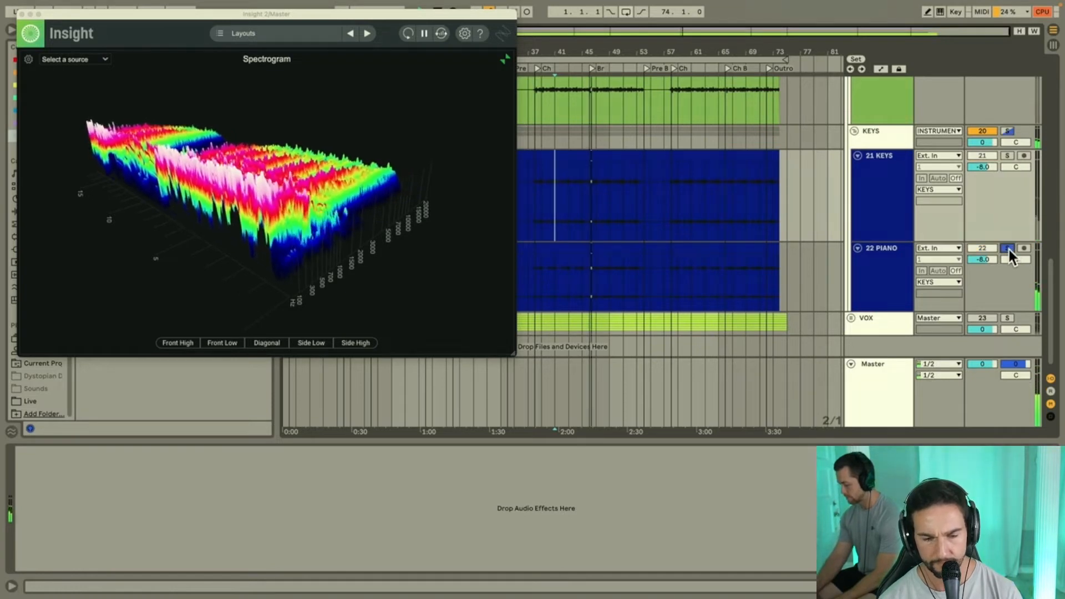
click(1008, 248)
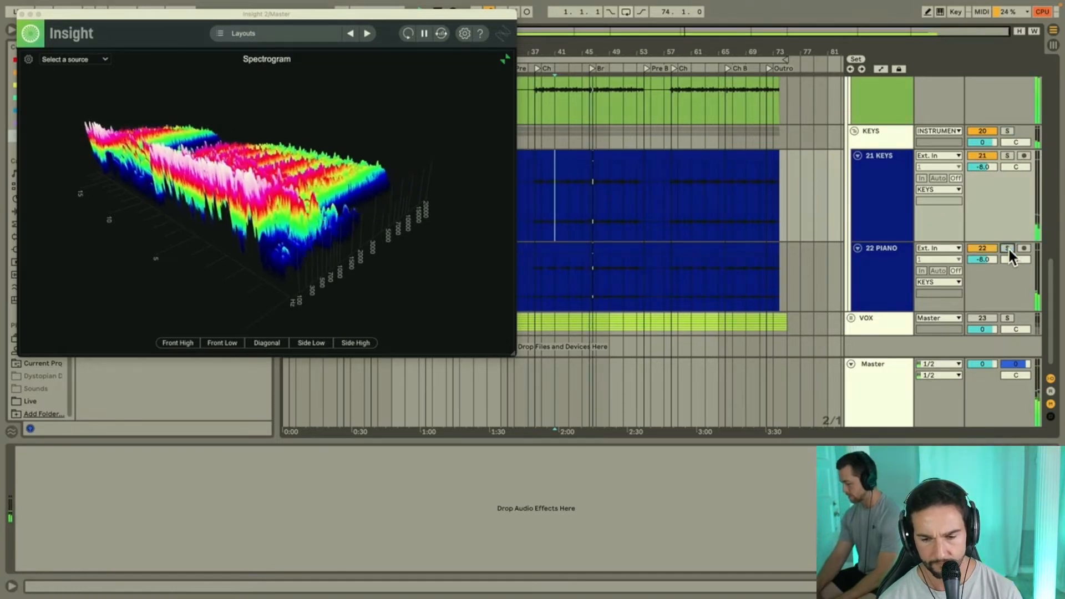
click(1007, 156)
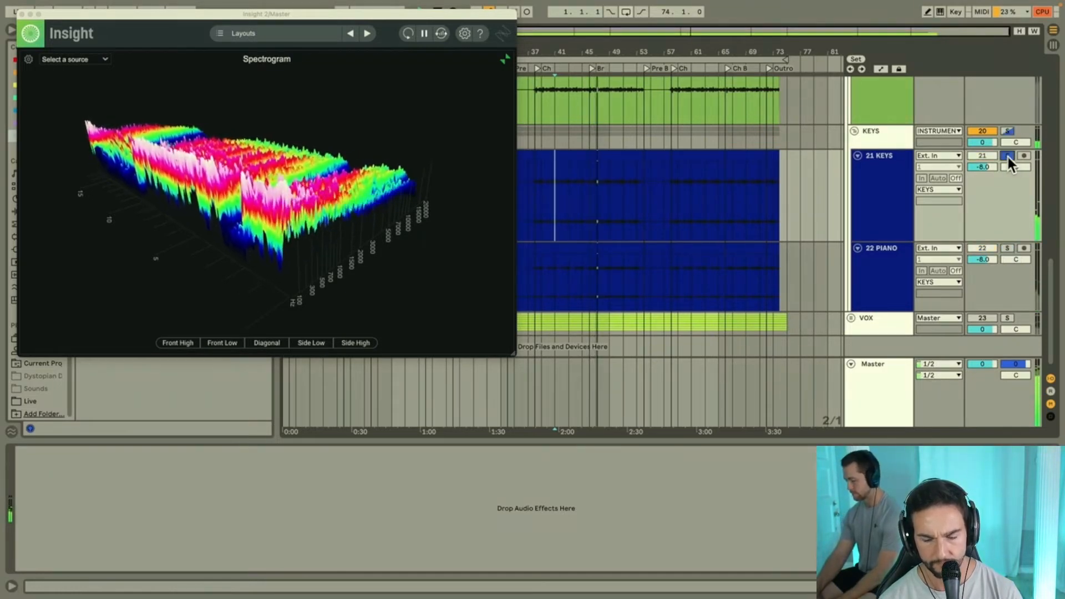
click(1007, 248)
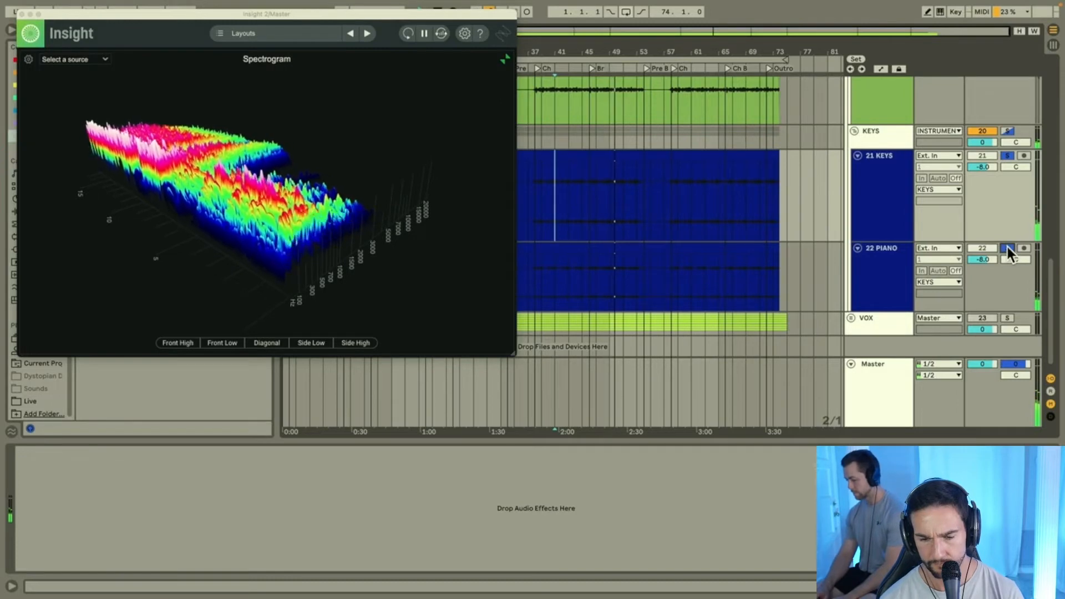
click(1008, 247)
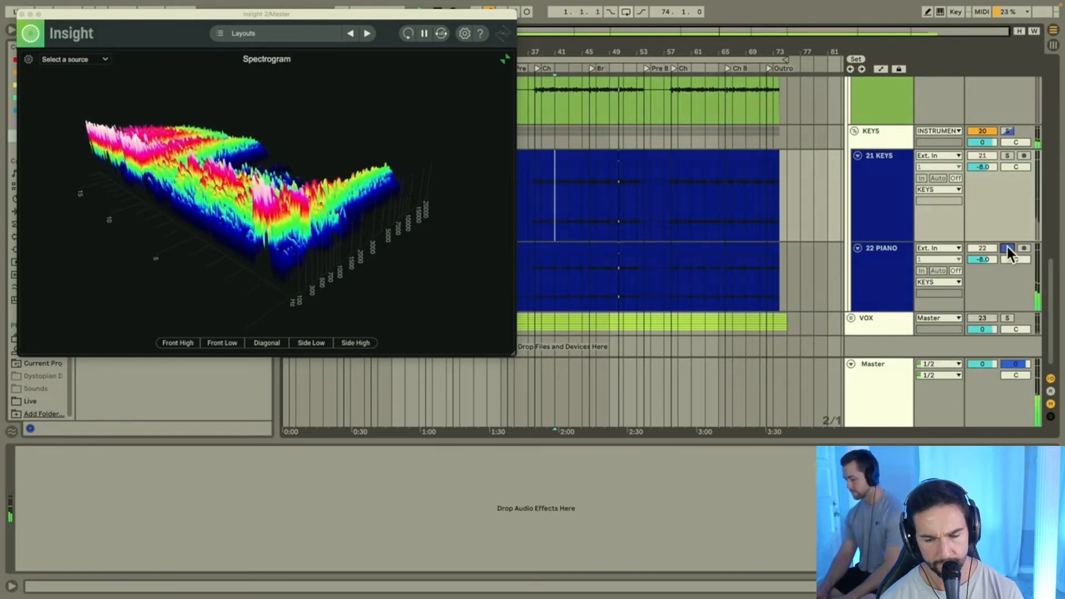
Step: Load TDR Nova onto the PIANO track and arrange its window beside Insight
click(886, 268)
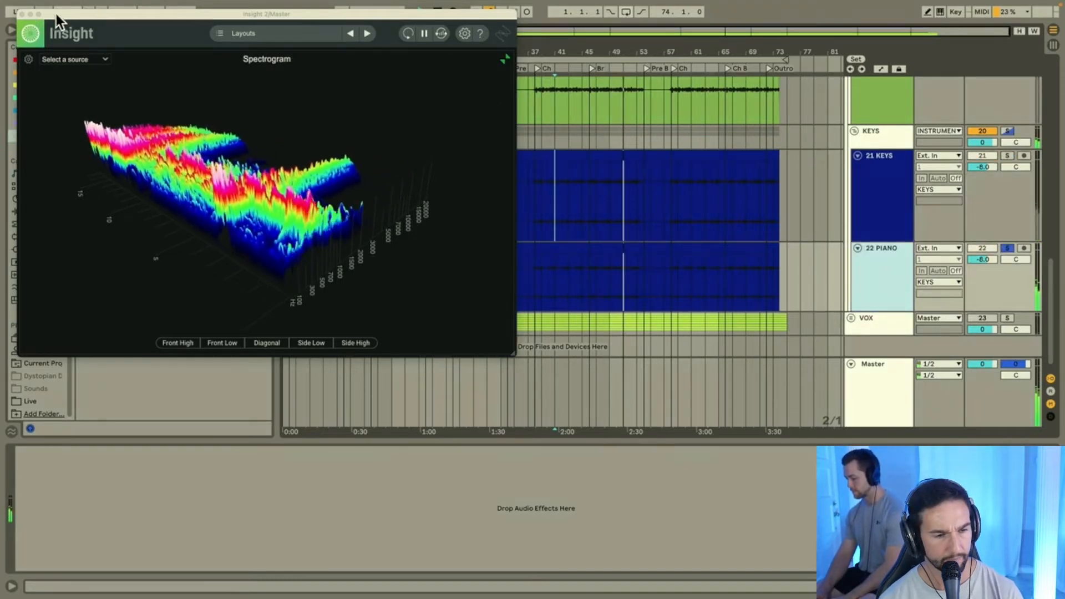
drag(55, 15, 611, 83)
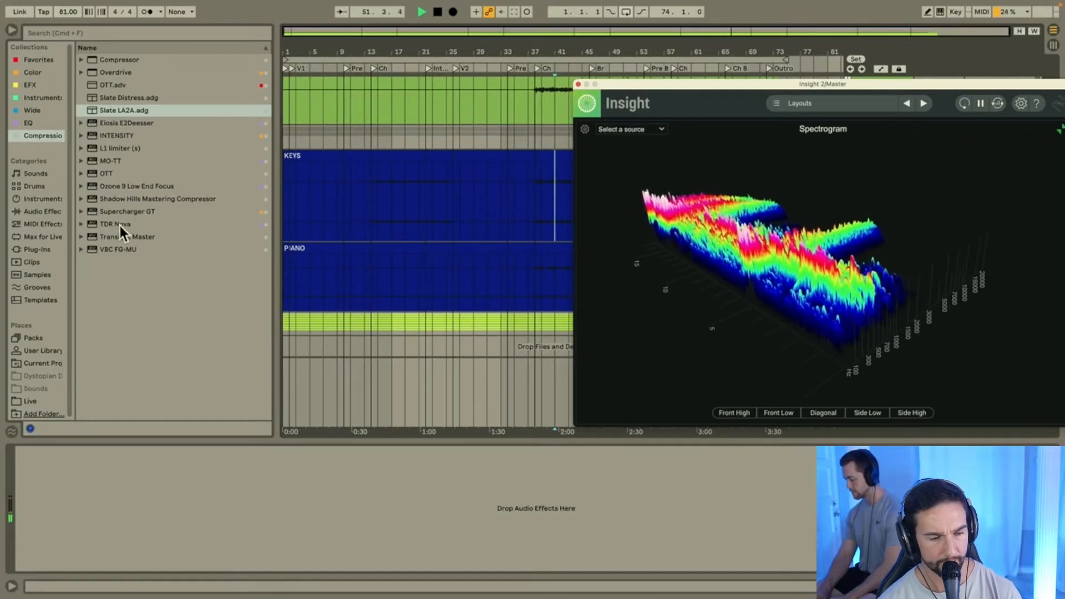
drag(119, 223, 491, 280)
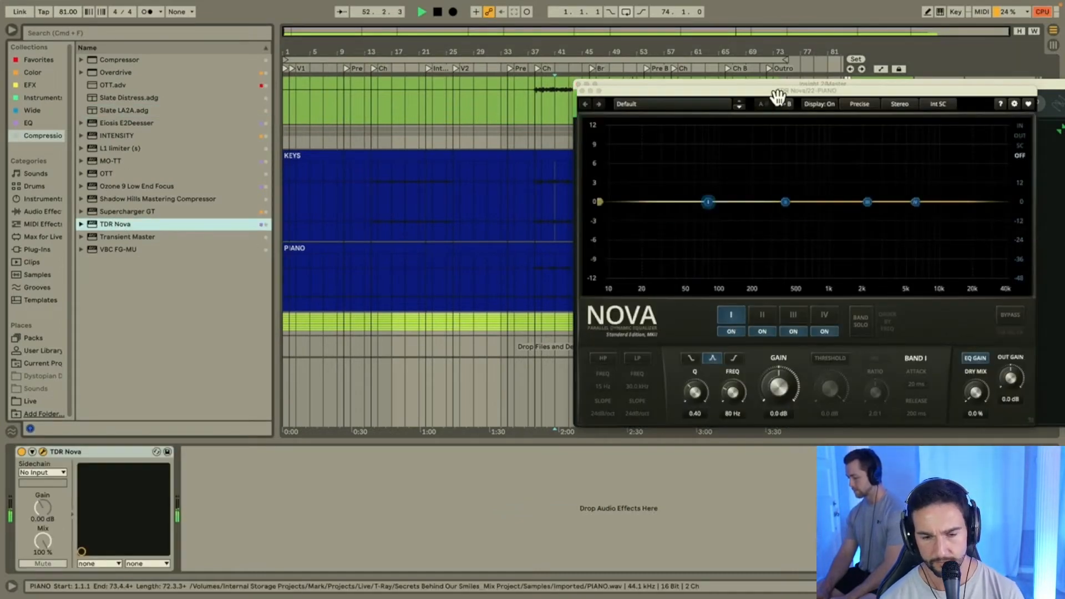
drag(778, 92, 267, 73)
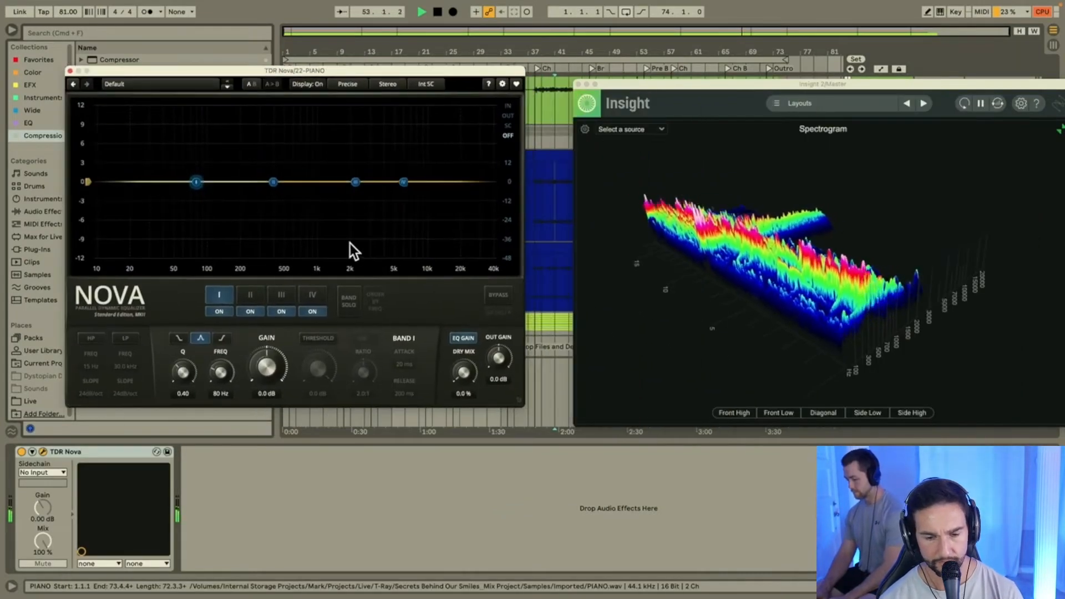
Step: Cut Nova's band II by 0.7 dB at 395 Hz with a Q of 1.03, and restart playback
drag(273, 182, 272, 186)
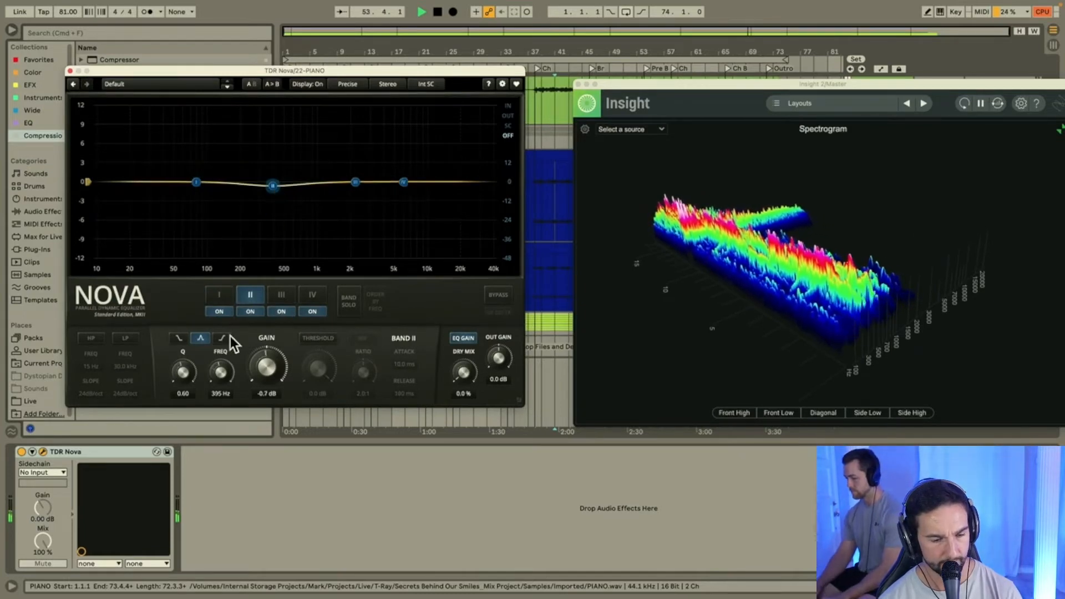
drag(187, 373, 187, 357)
key(space)
key(space)
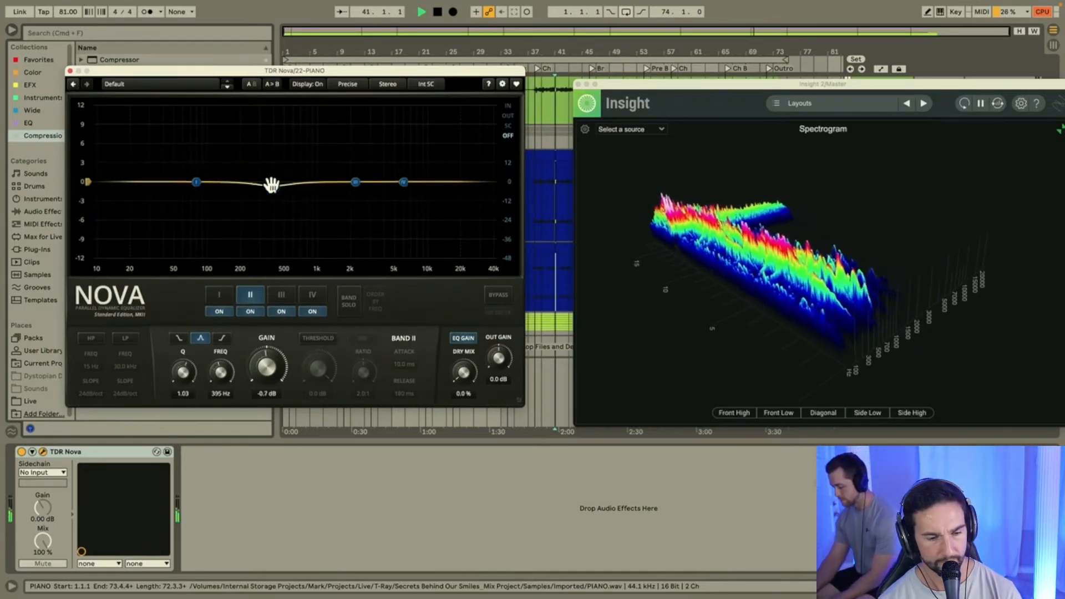
Step: Retune band II to 322 Hz at -0.2 dB, show the output spectrum, and enable dynamic compression with a -21.1 dB threshold
drag(271, 186, 260, 213)
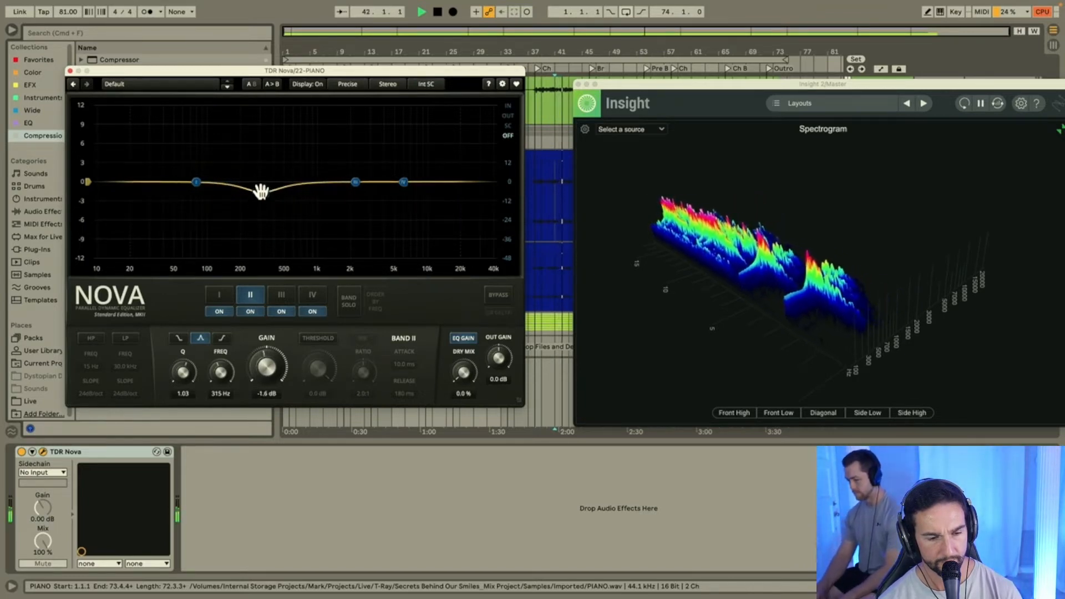
click(508, 116)
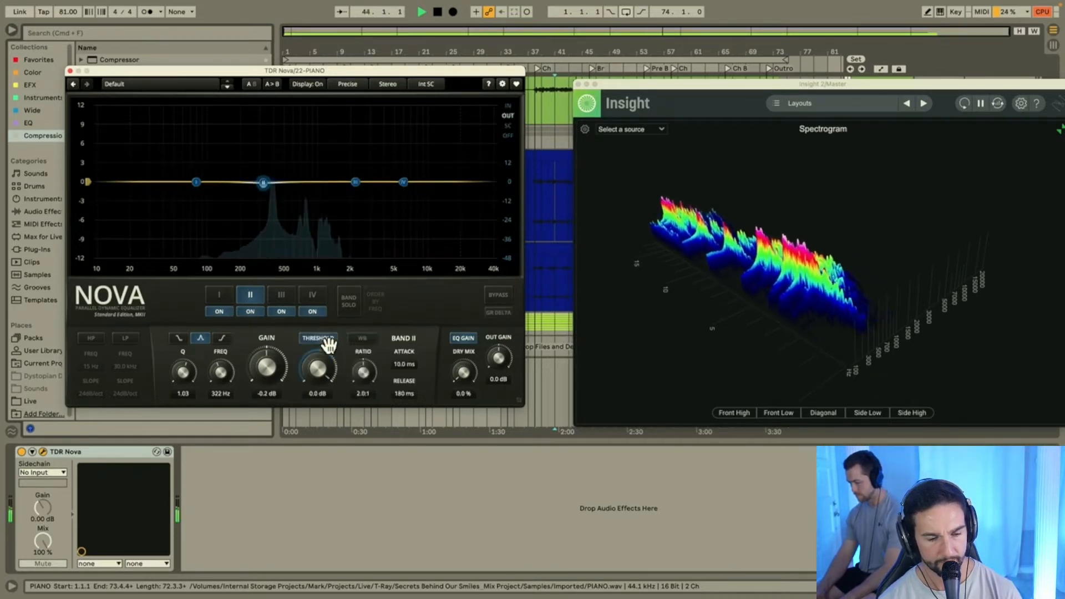
drag(331, 357, 331, 404)
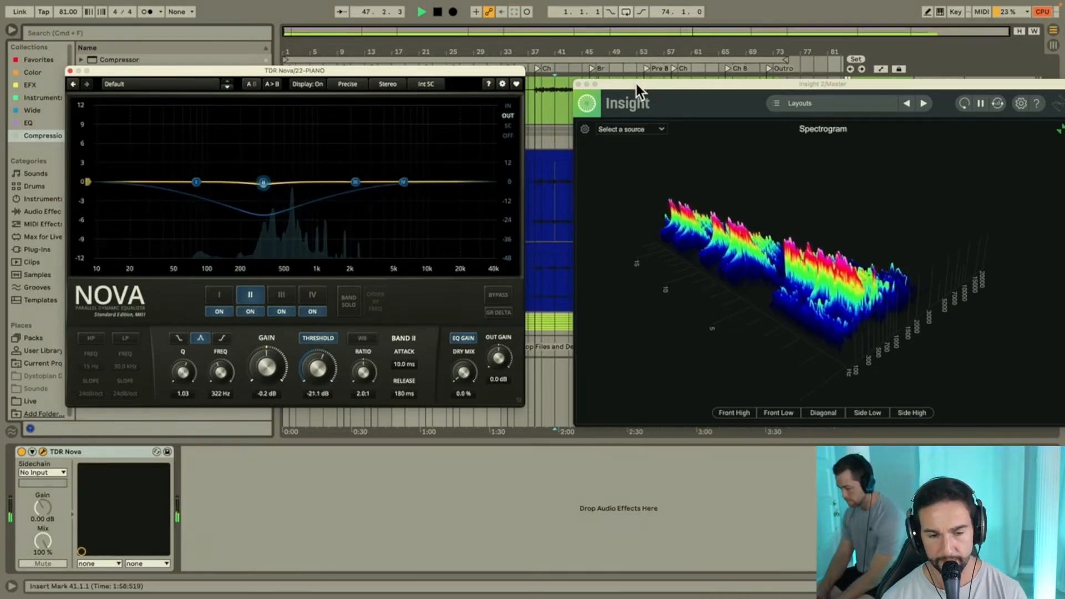
Step: Close the TDR Nova window, move Insight clear of the track controls, and unsolo PIANO
drag(637, 84, 620, 85)
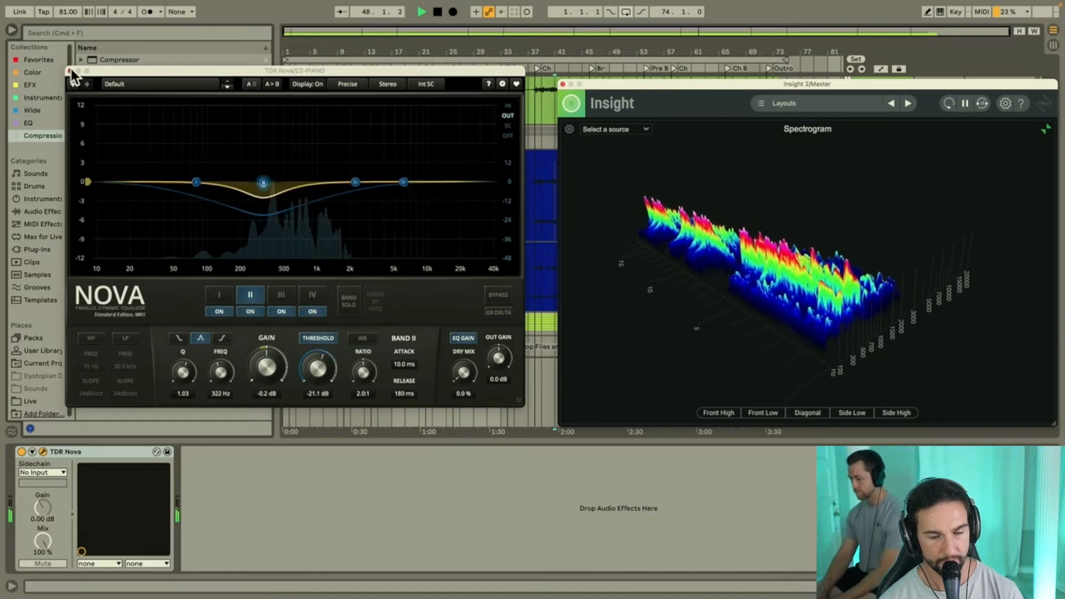
click(71, 71)
drag(628, 82, 48, 30)
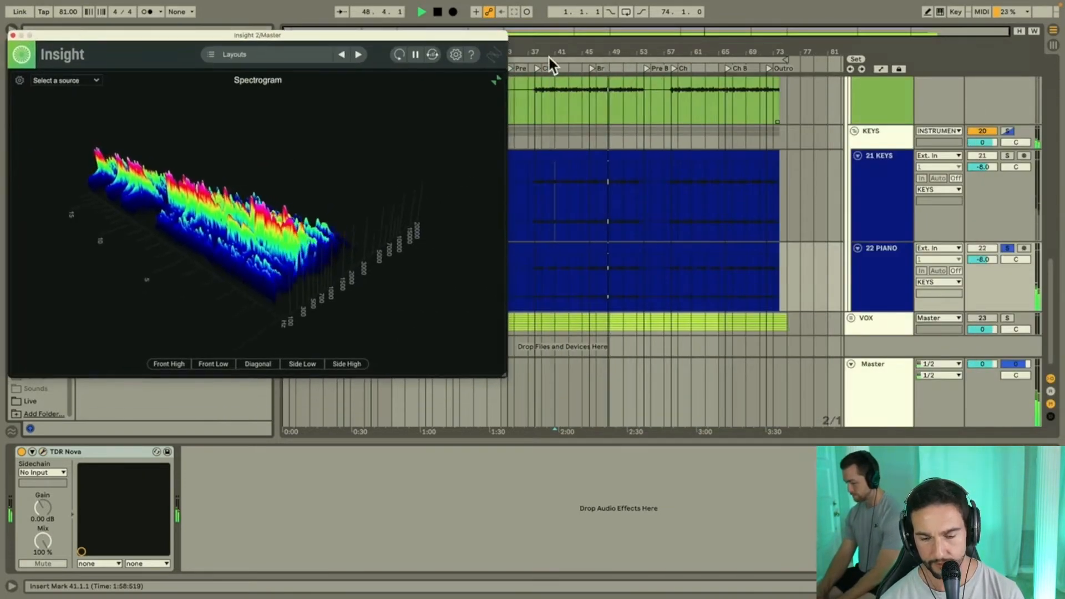
click(1010, 249)
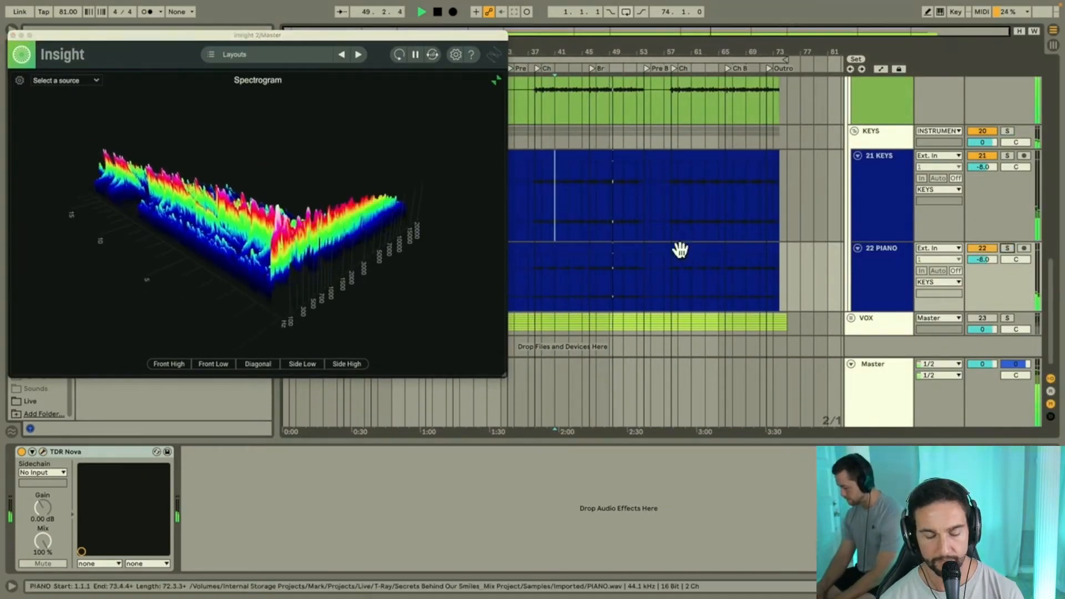
Step: Unfold the VOX group to reveal its lead vocal tracks
scroll(680, 250, down, 1)
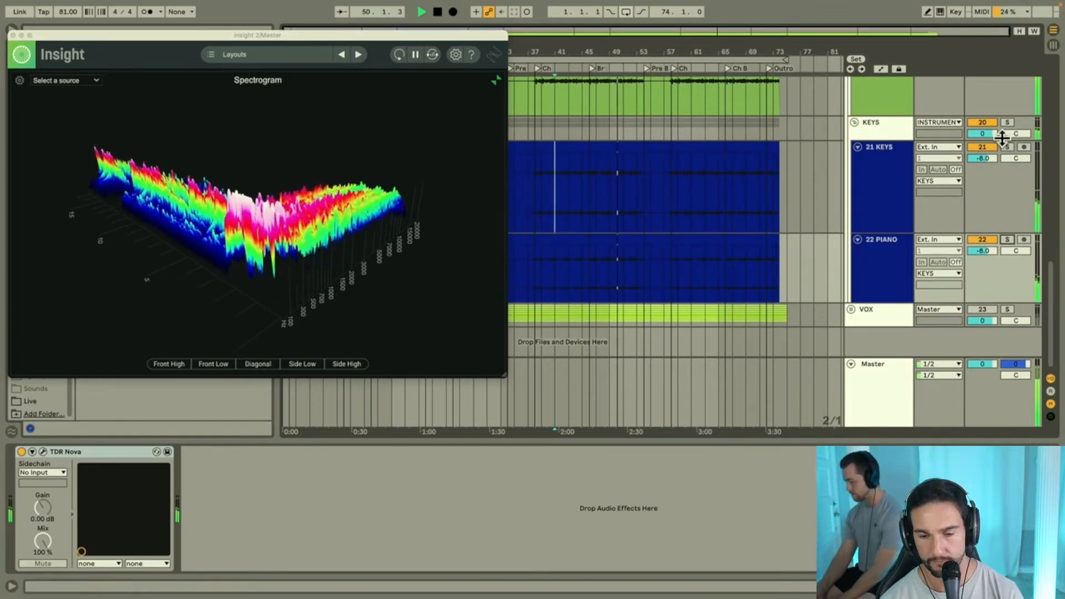
click(897, 172)
click(884, 248)
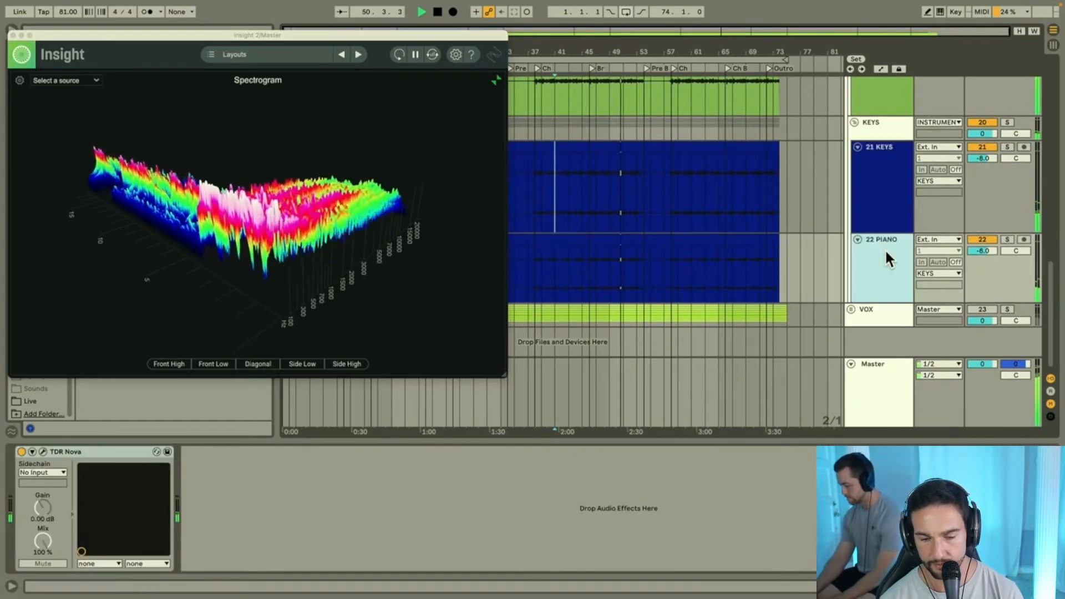
click(879, 307)
click(851, 309)
scroll(856, 310, down, 5)
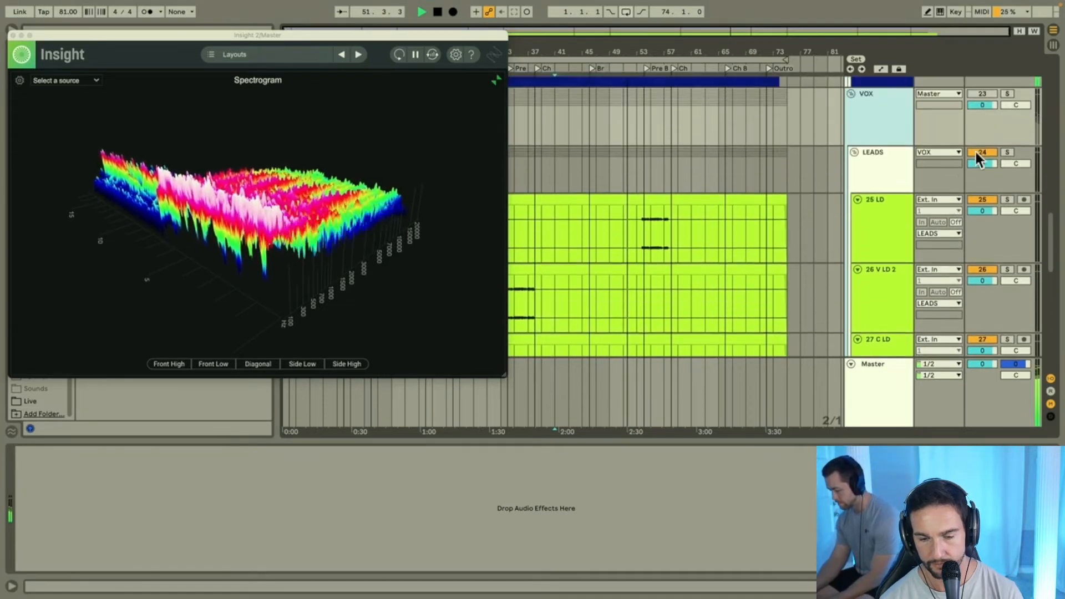
Step: Deactivate all the vocal tracks from 25 LD through 34 ADLIBS together
click(887, 233)
scroll(886, 243, down, 2)
scroll(884, 232, down, 10)
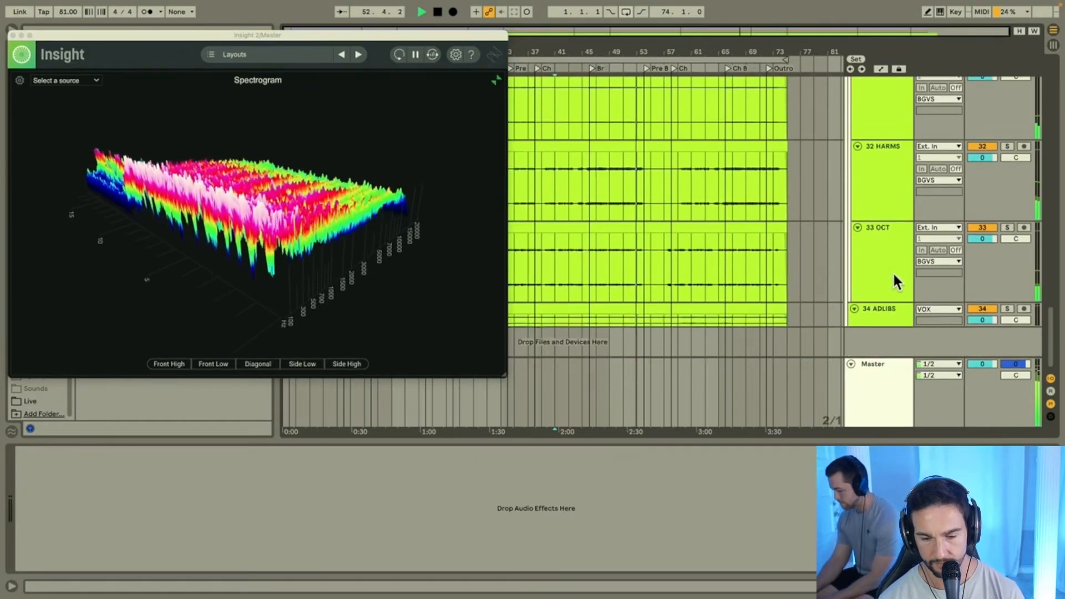
shift+click(884, 309)
click(989, 308)
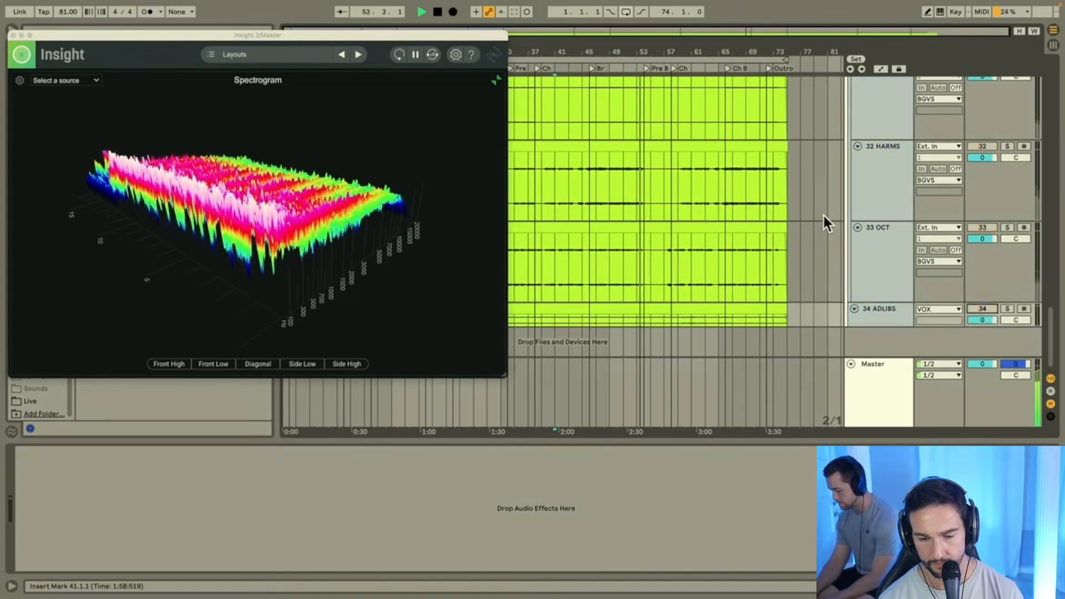
Step: Reactivate only the 25 LD lead vocal track
scroll(825, 216, up, 5)
scroll(866, 161, up, 3)
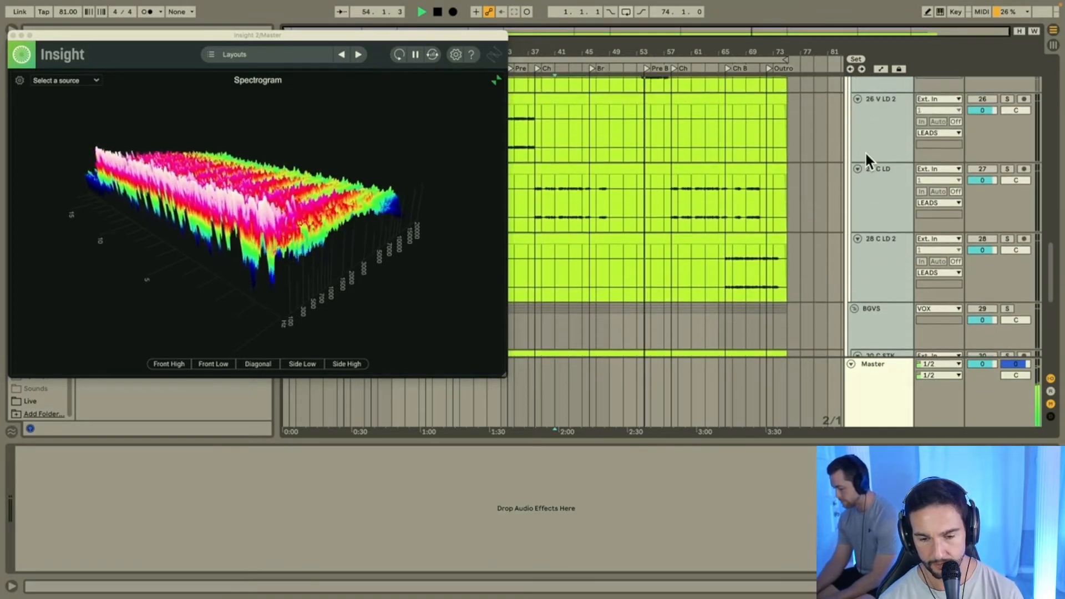
scroll(865, 151, up, 3)
click(885, 176)
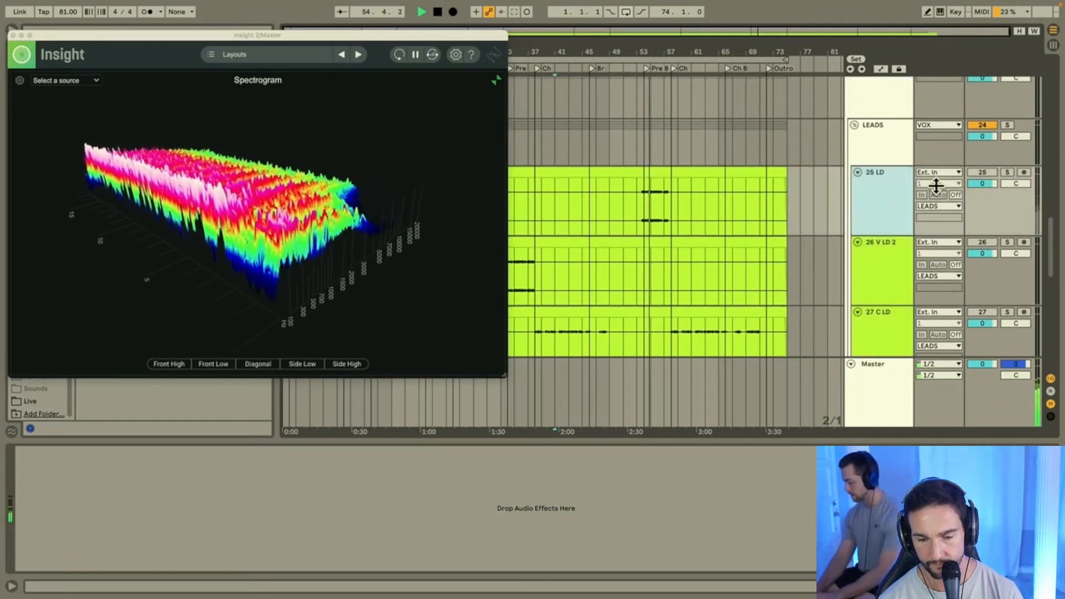
click(989, 171)
Step: Move Insight below the lead vocal clips, play from the first verse, save the set, and list the EQ devices
drag(439, 35, 824, 346)
scroll(700, 206, down, 1)
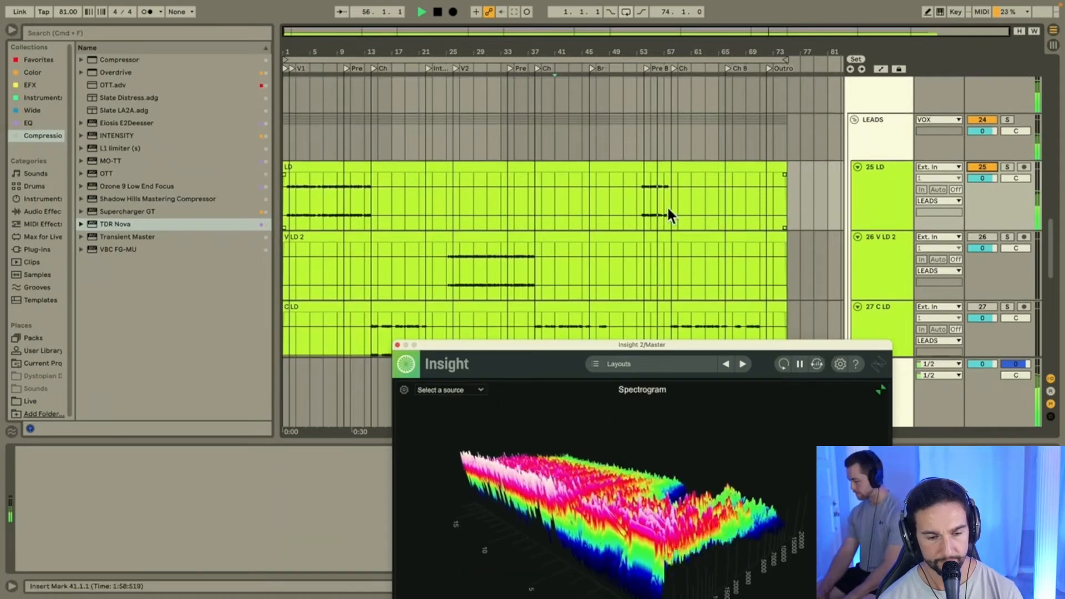
click(298, 200)
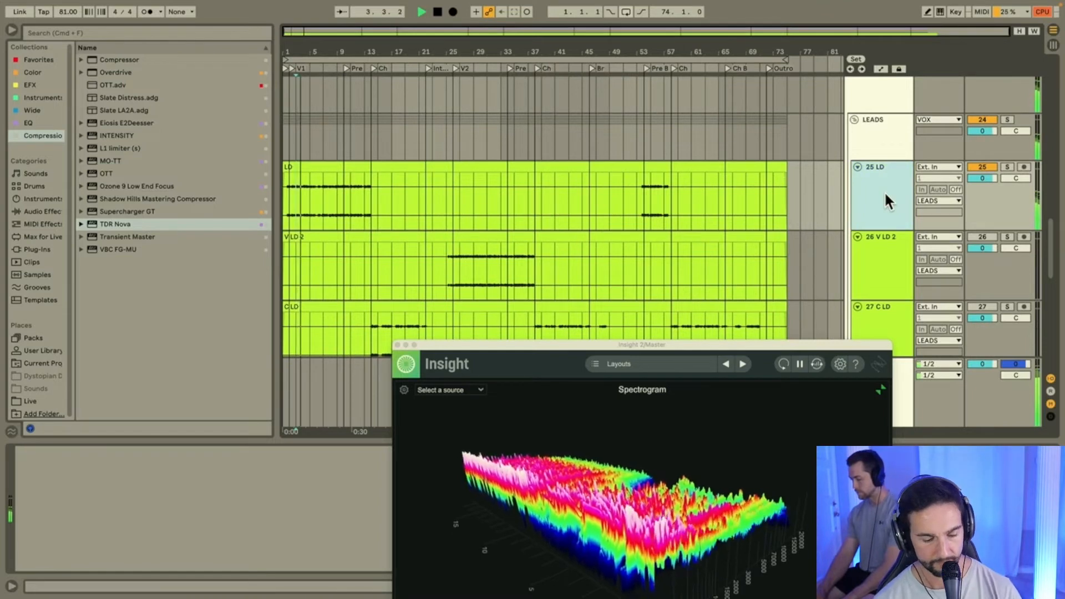
key(super+s)
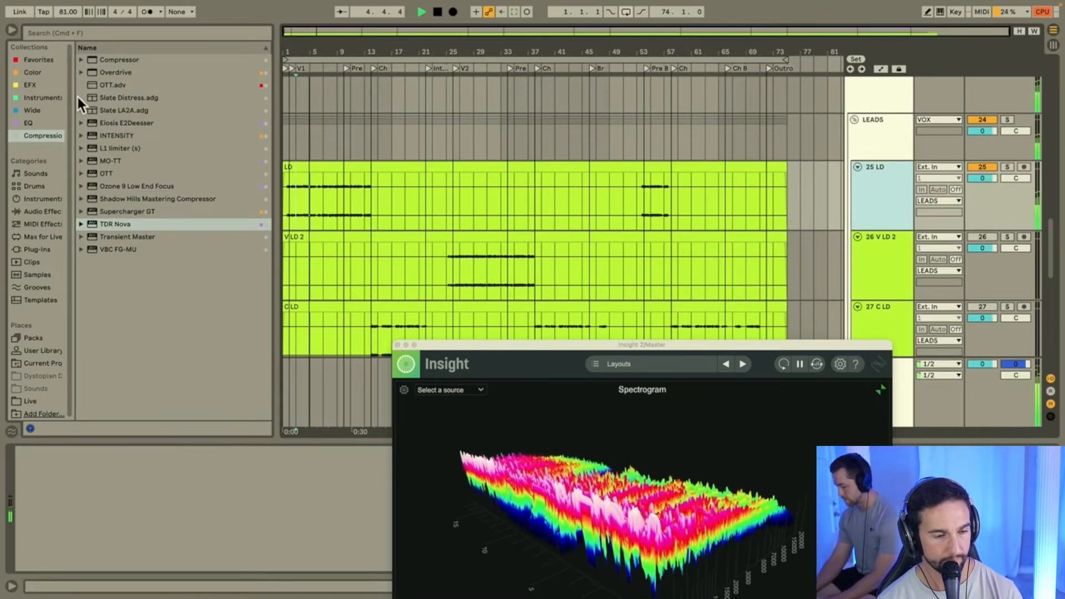
click(29, 123)
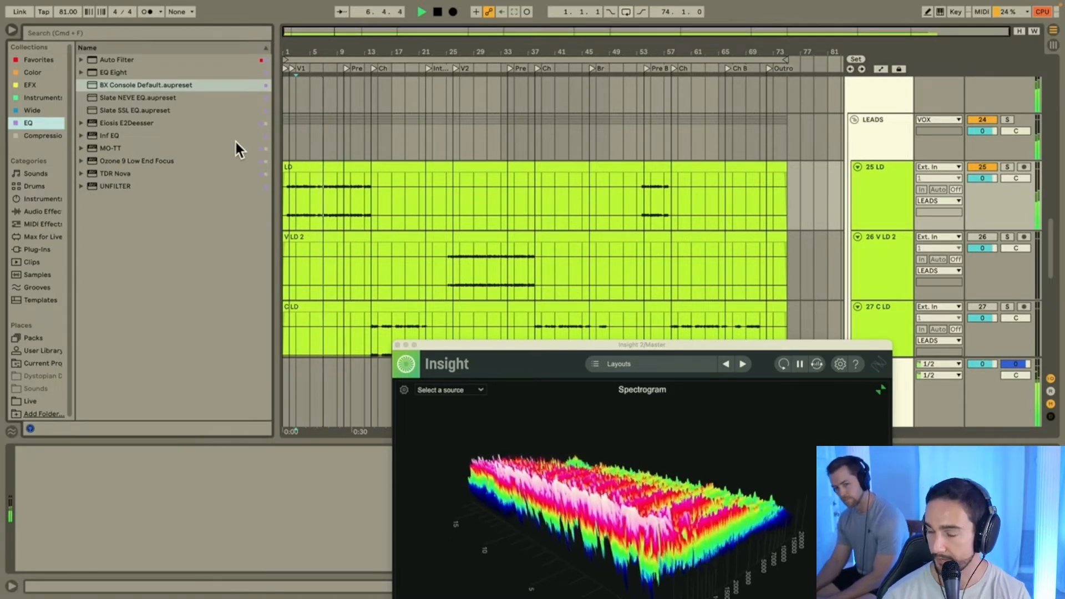
Step: Switch to Audio Hijack, reposition the SoundID Reference window, and set its target mode to Translation Check
key(space)
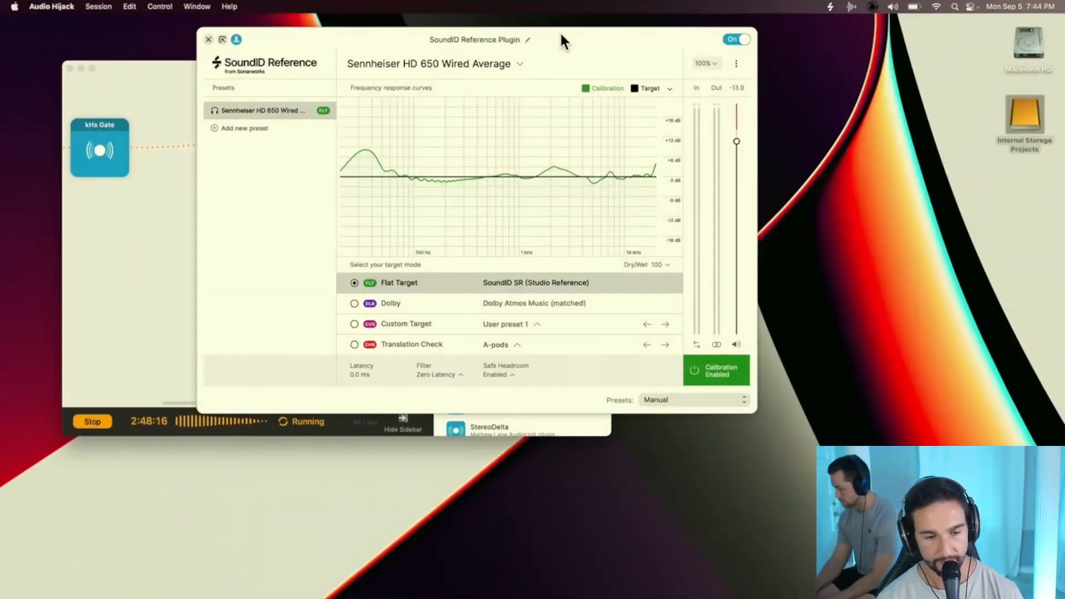
drag(562, 35, 625, 37)
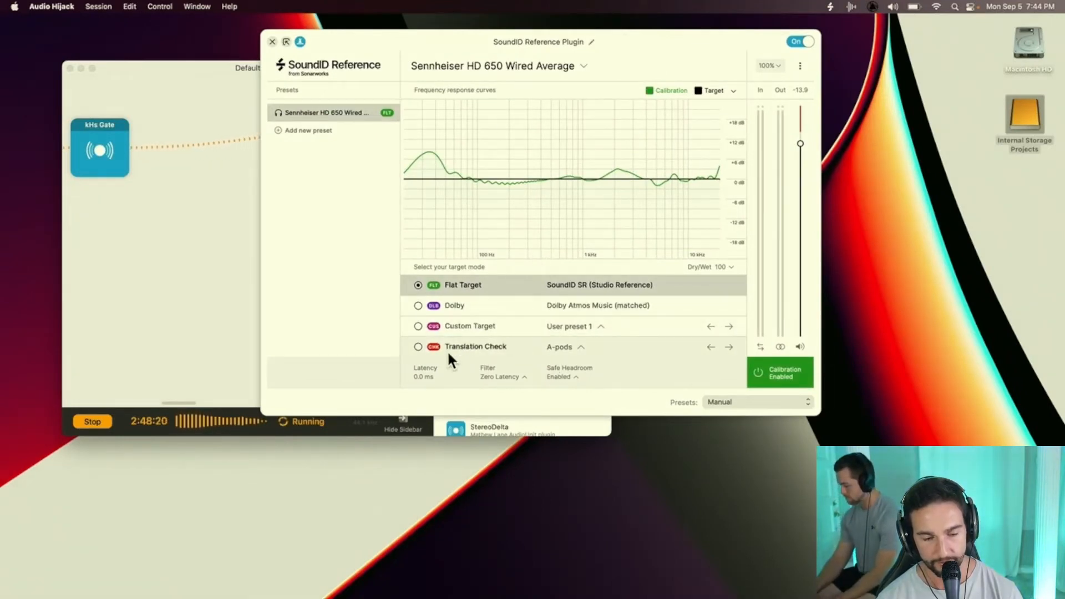
click(418, 347)
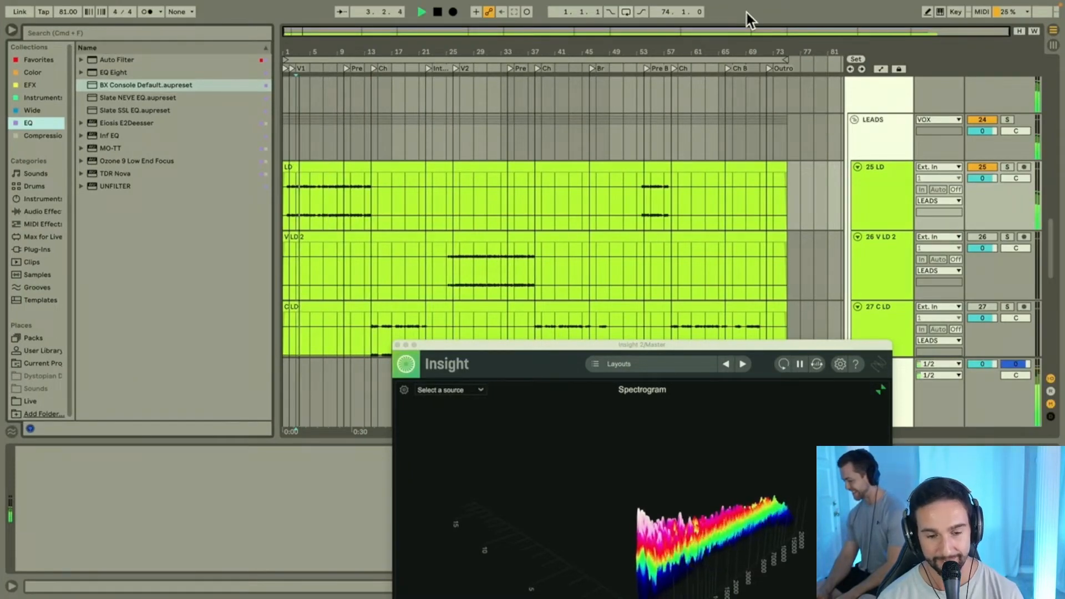
Step: Load BX Console Default on the 25 LD track, randomize its console channels to 22/23, and slightly cut the high-shelf gain
click(889, 182)
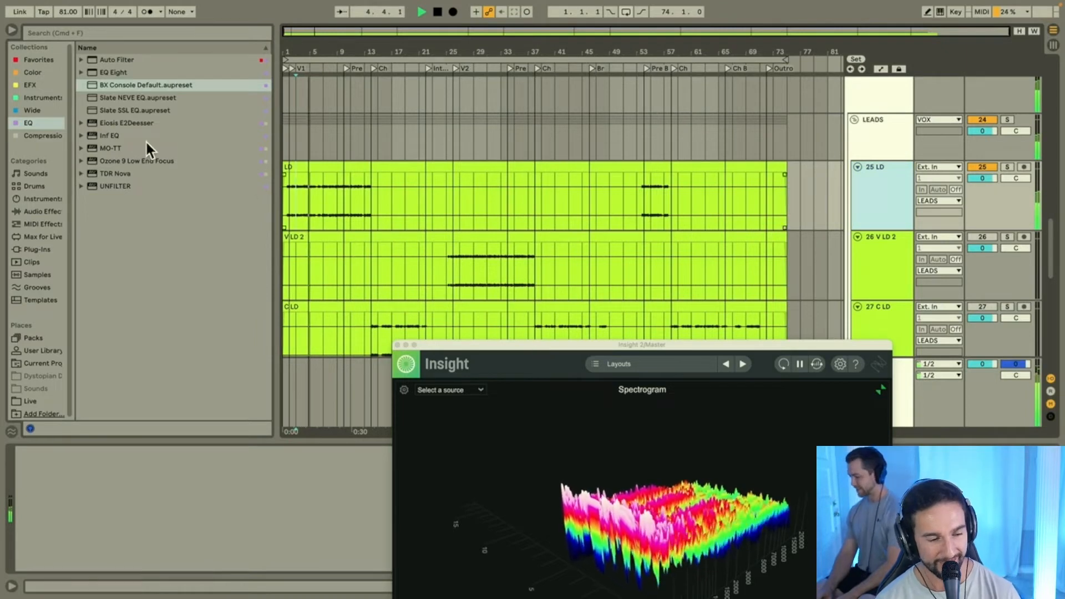
double_click(135, 85)
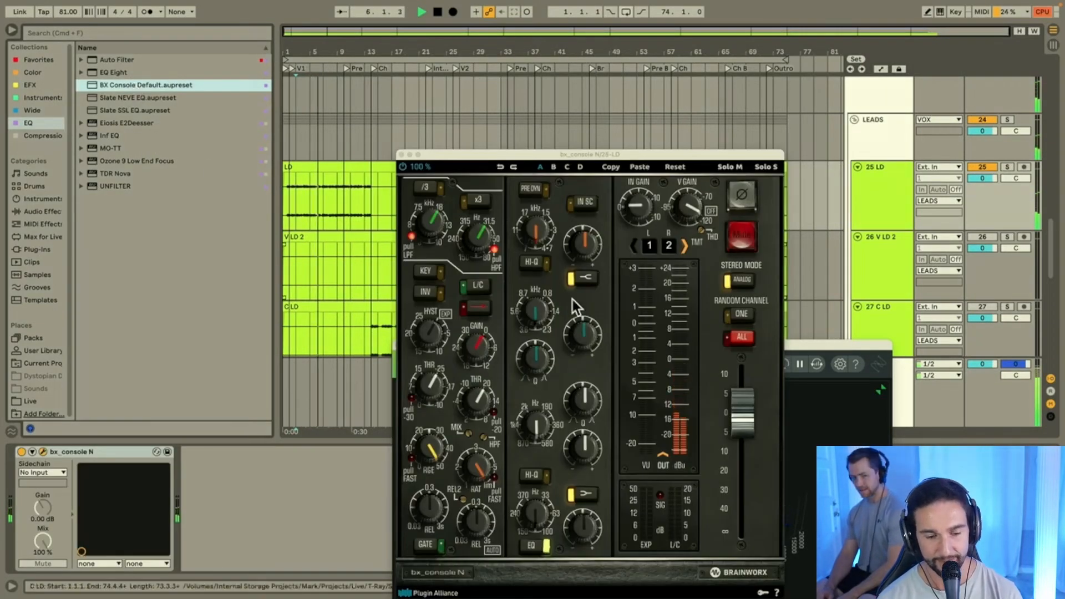
click(581, 252)
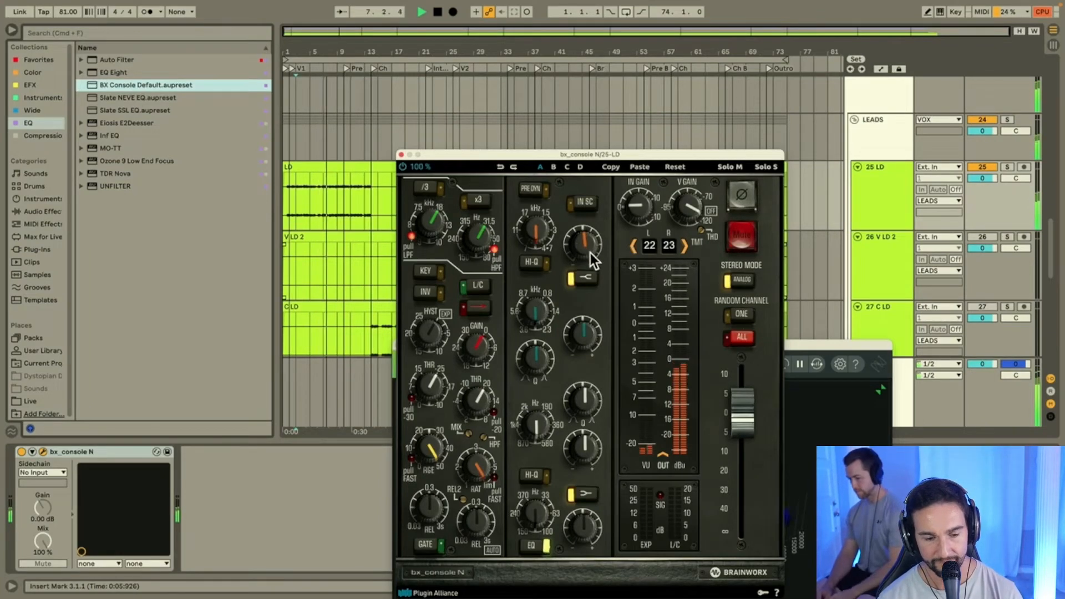
drag(590, 253, 587, 259)
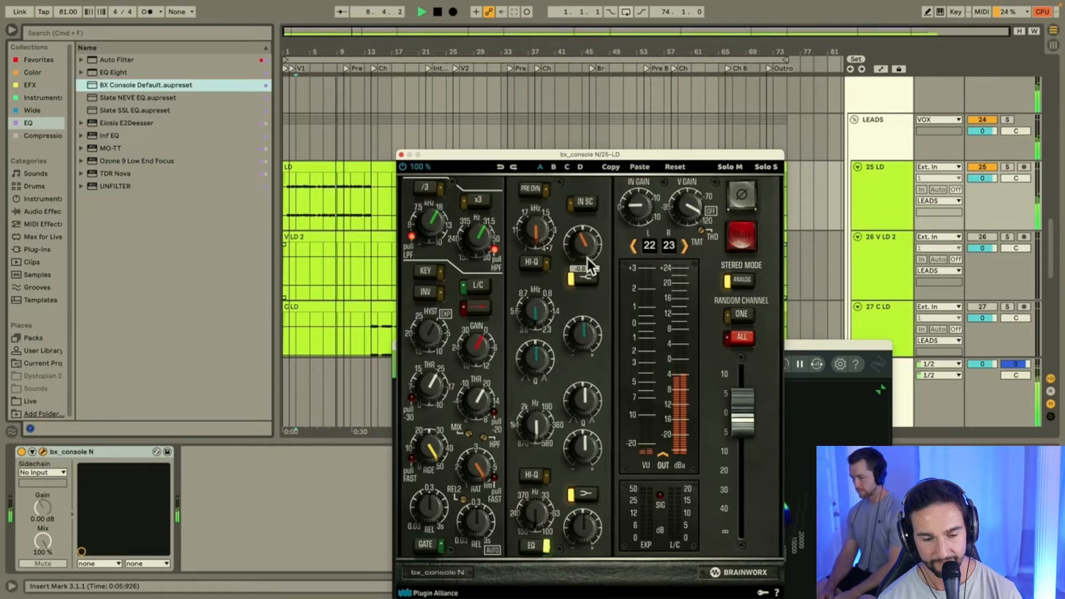
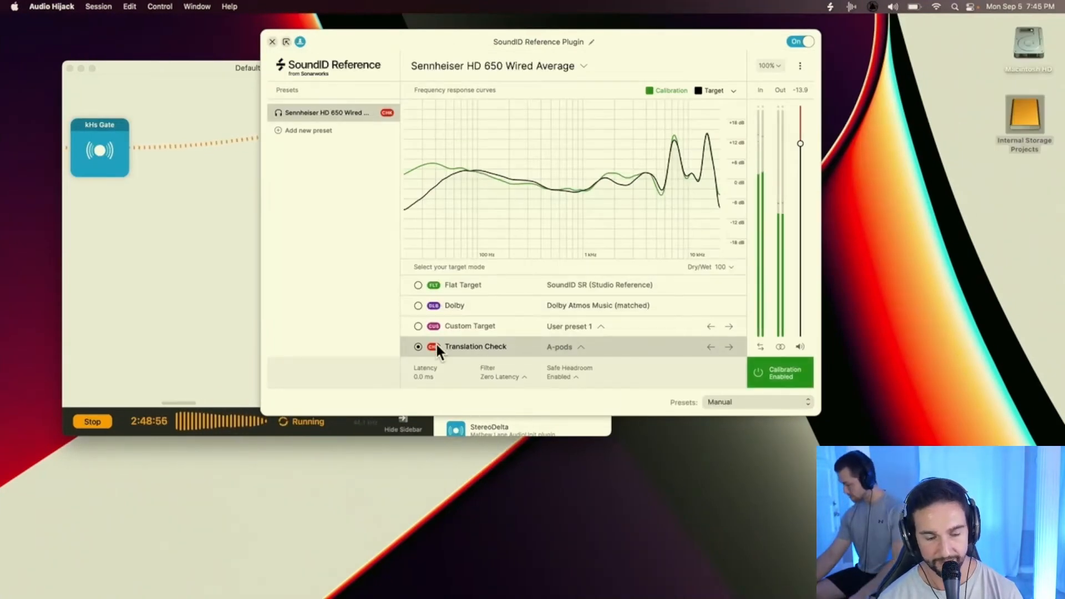
Step: Set the SoundID Reference target mode to Flat Target, and place the playback start at bar 5 on the 25 LD clip
click(418, 285)
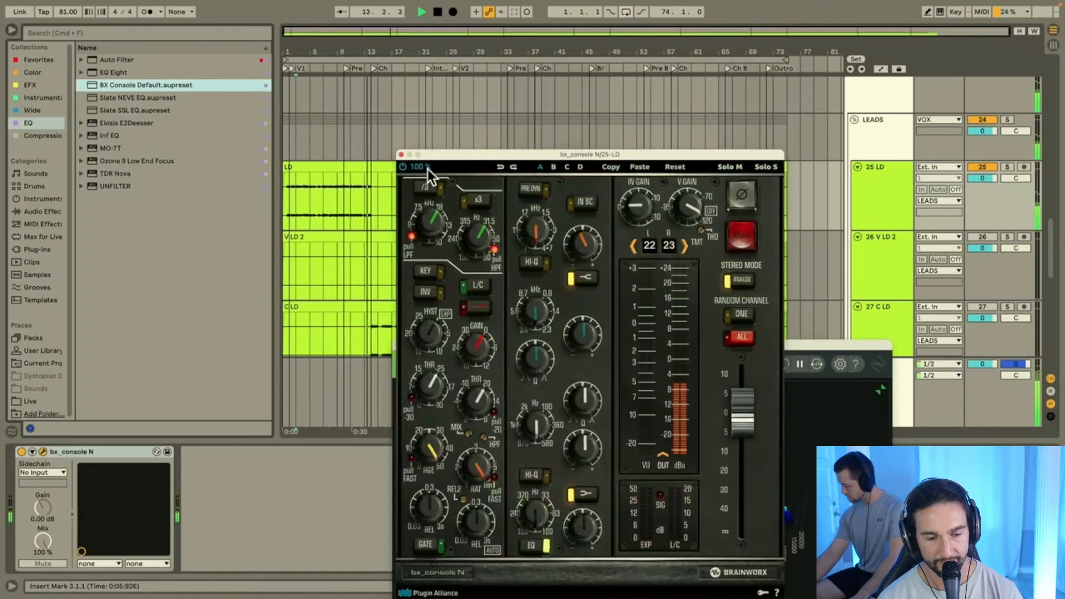
click(356, 204)
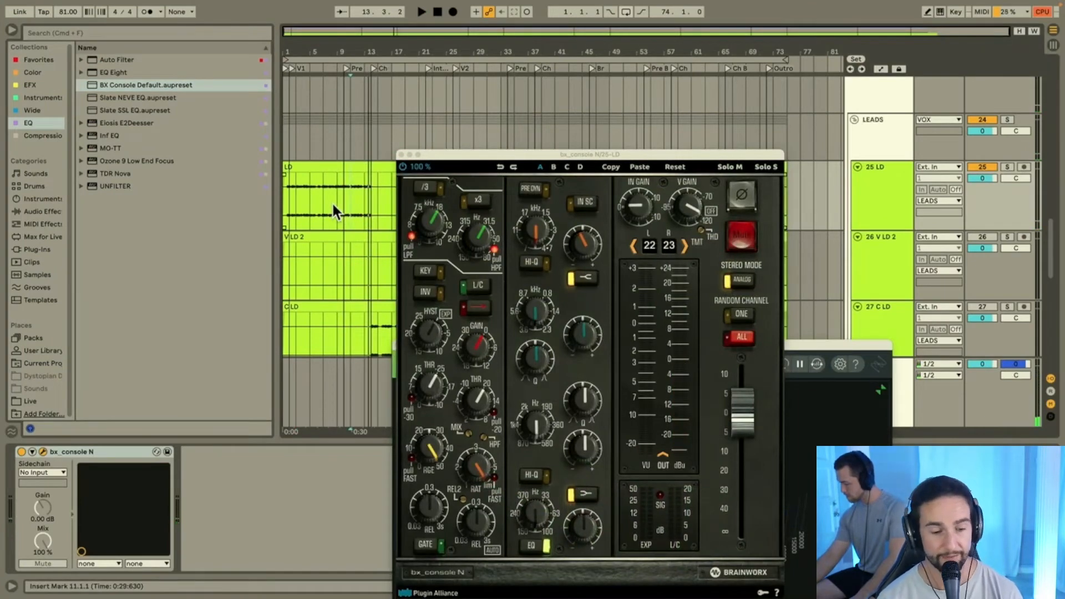
click(310, 209)
key(plus)
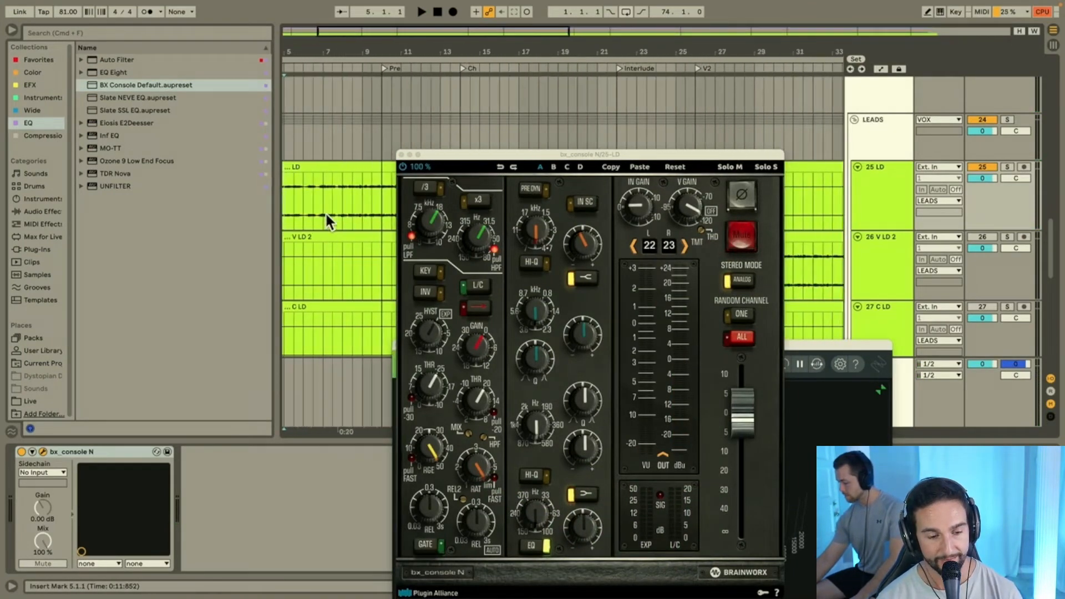
Step: Play with bx_console N and Insight side by side, slightly cut 25 LD's low-shelf gain, and close the console
drag(451, 154, 230, 37)
key(space)
drag(774, 342, 951, 68)
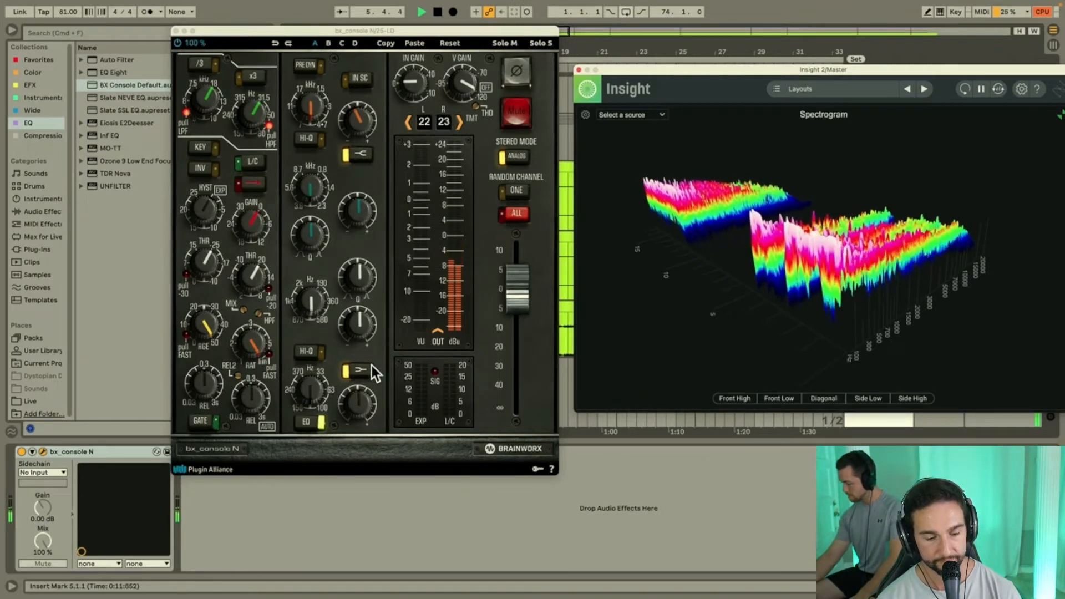
click(365, 407)
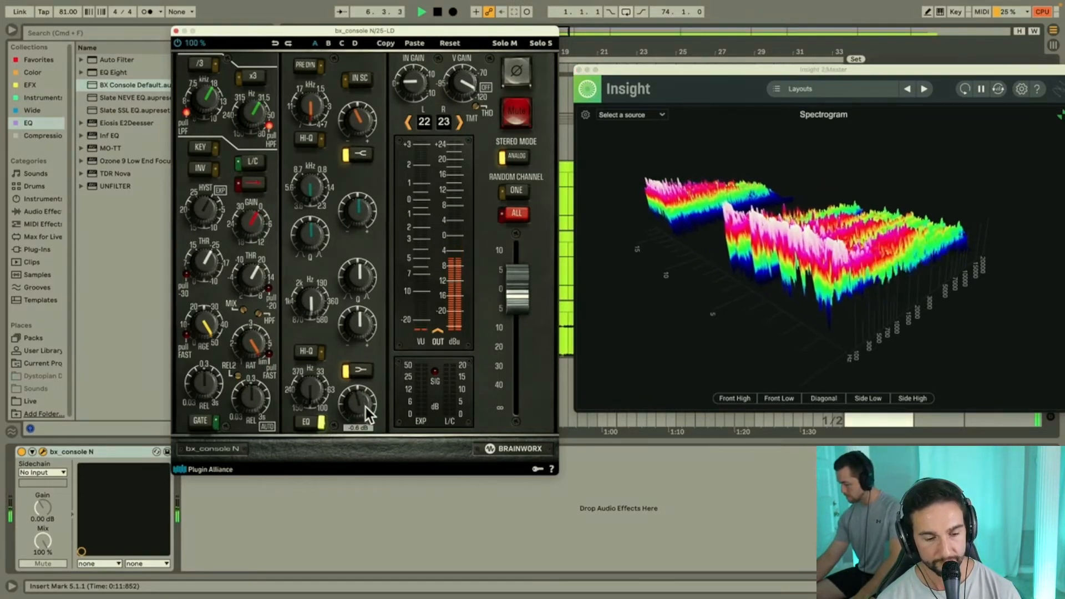
drag(365, 407, 365, 413)
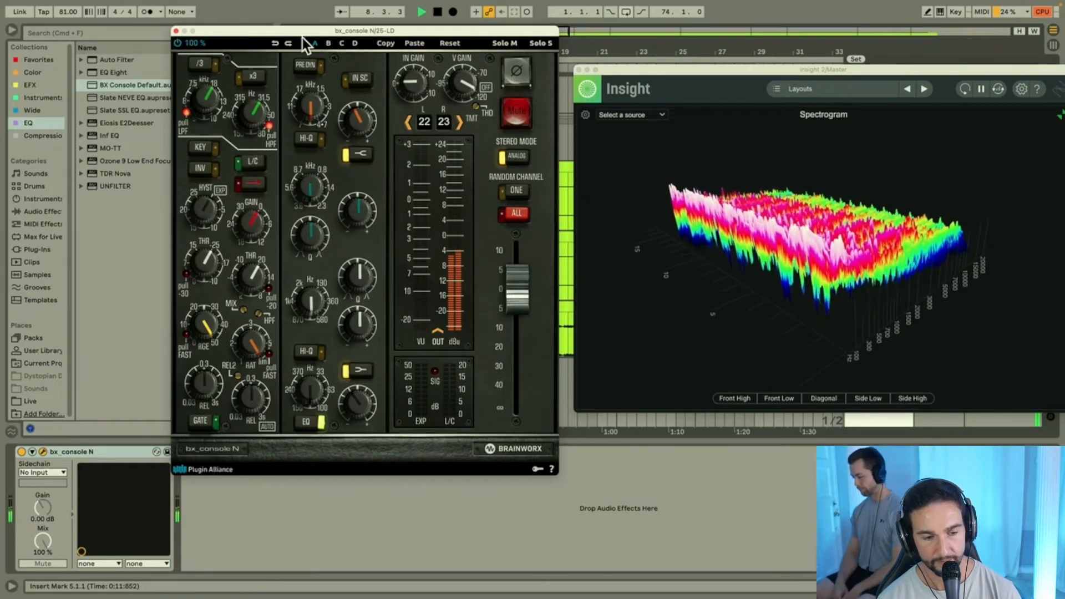
click(175, 31)
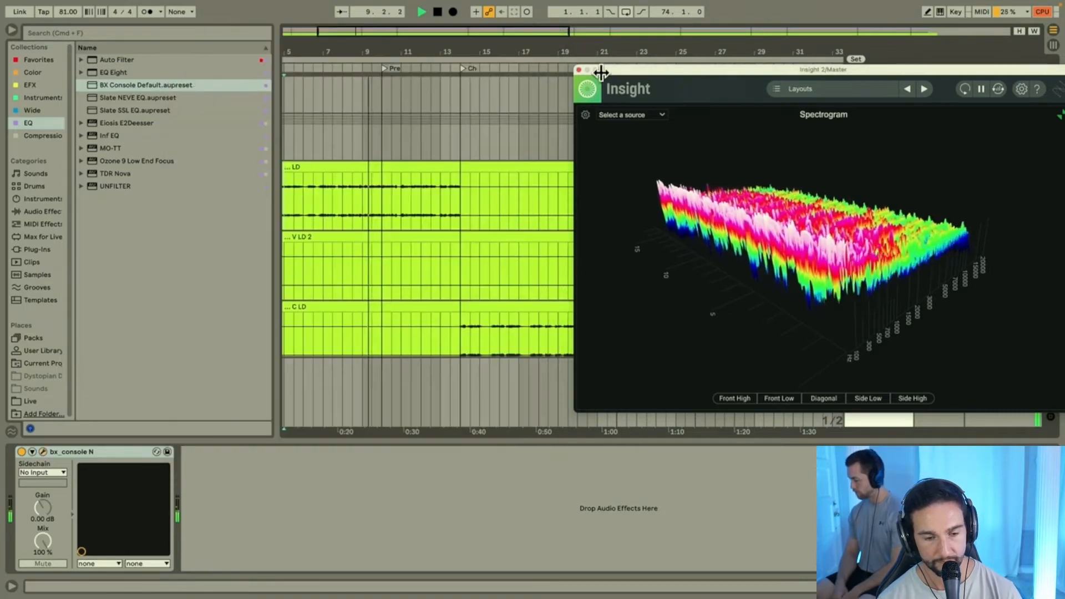
Step: Move Insight below the vocal clips, play from bar 27 in the second verse, and activate the 26 V LD 2 track
drag(611, 70, 732, 323)
scroll(647, 256, right, 3)
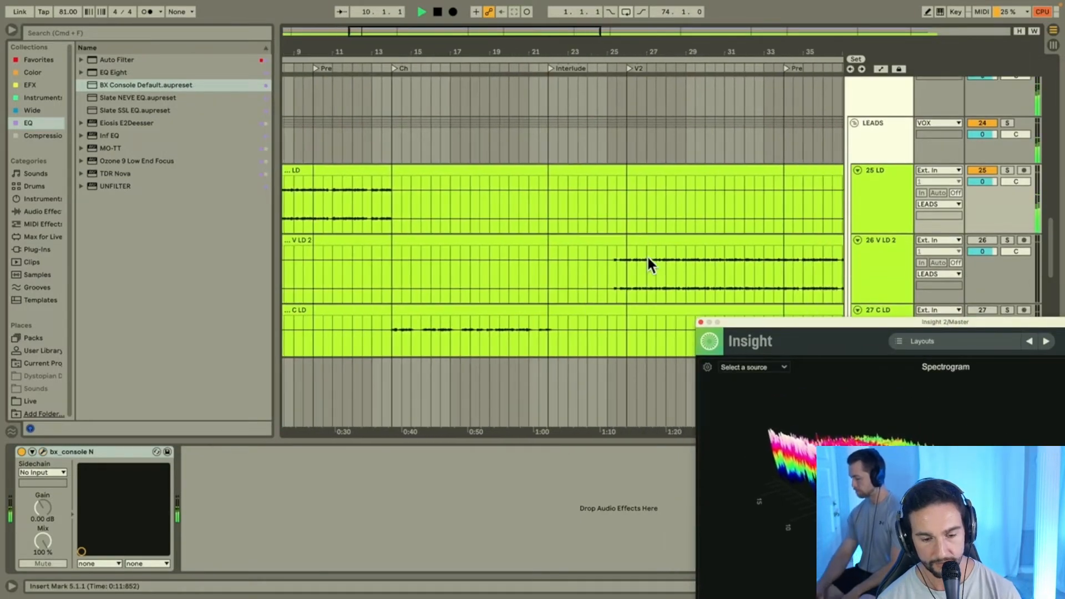
click(648, 260)
key(space)
key(space)
click(982, 241)
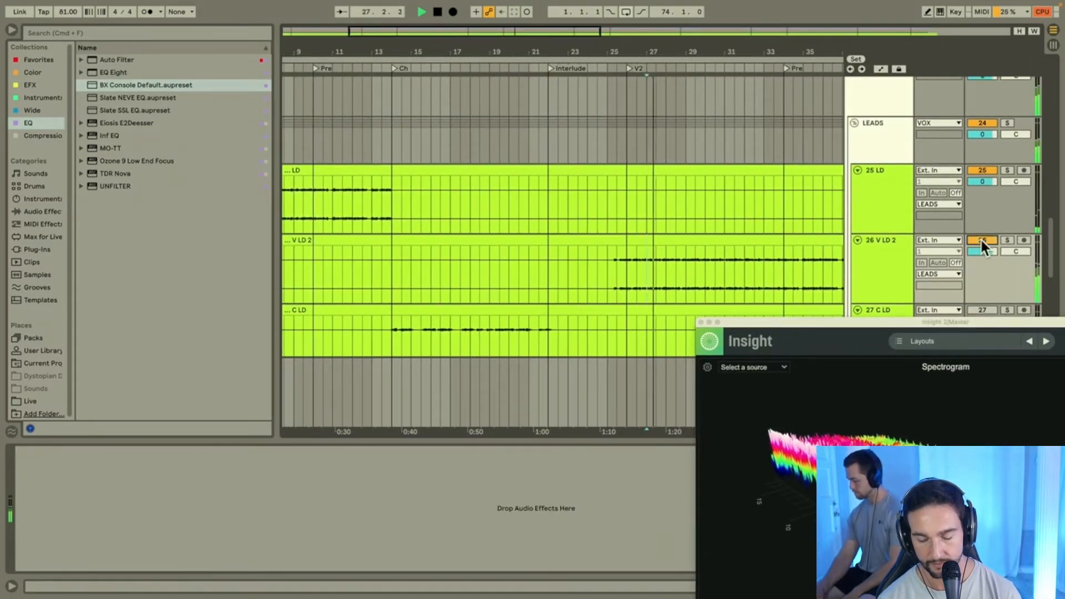
Step: Copy bx_console N from 25 LD to 26 V LD 2, open it, and randomize its console channels to 12/13
click(866, 202)
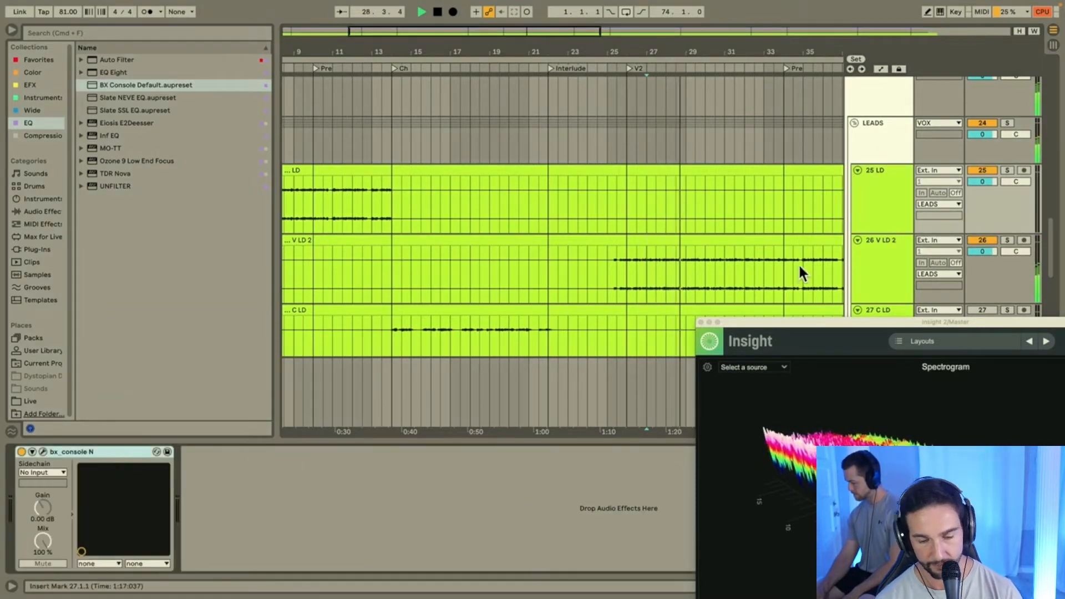
click(855, 261)
click(597, 488)
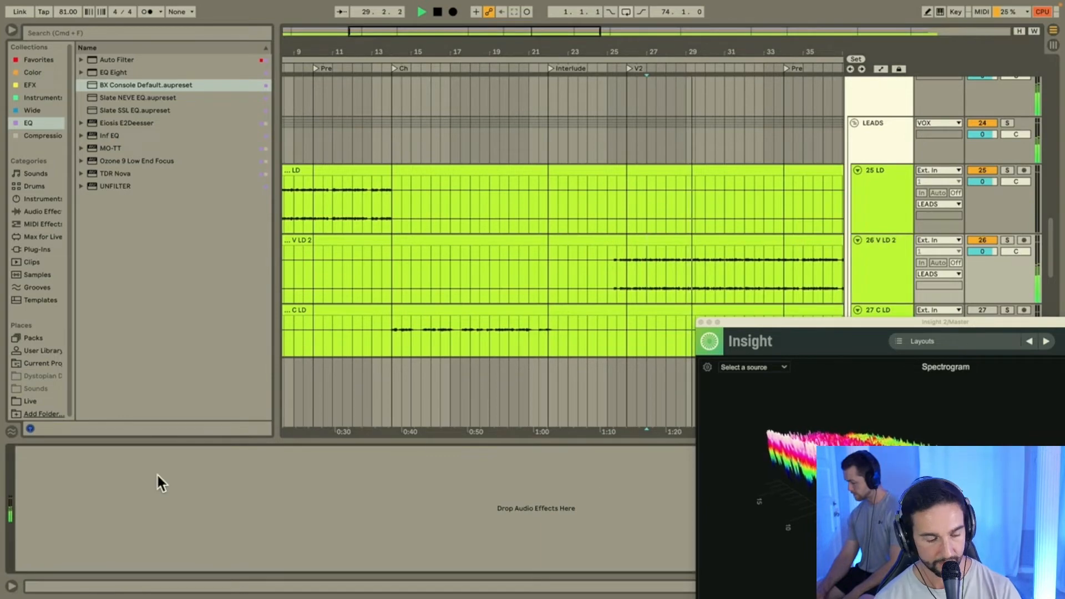
key(super+v)
click(43, 452)
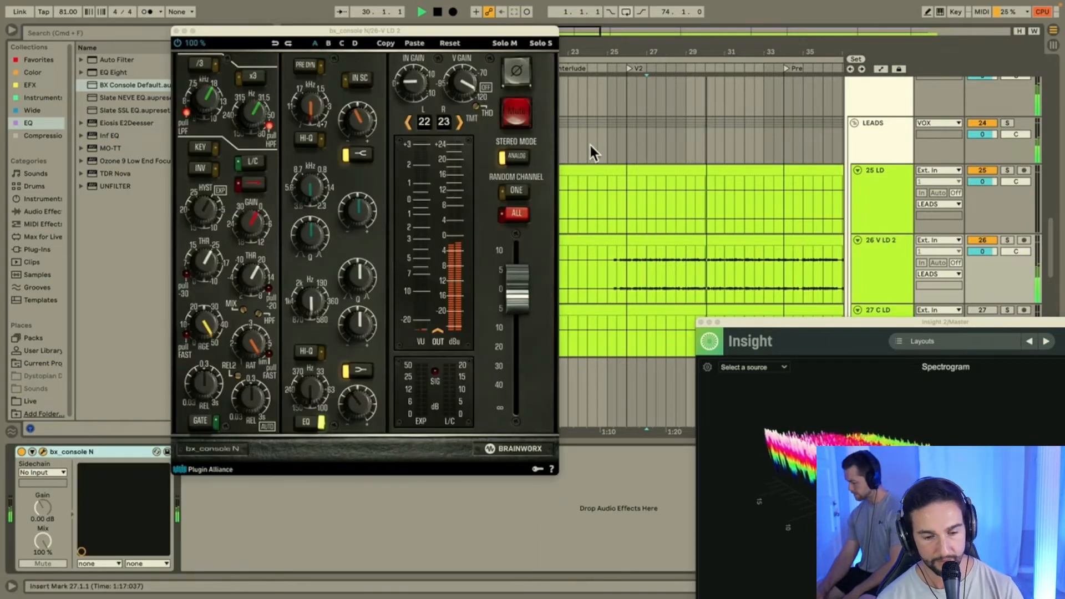
click(514, 209)
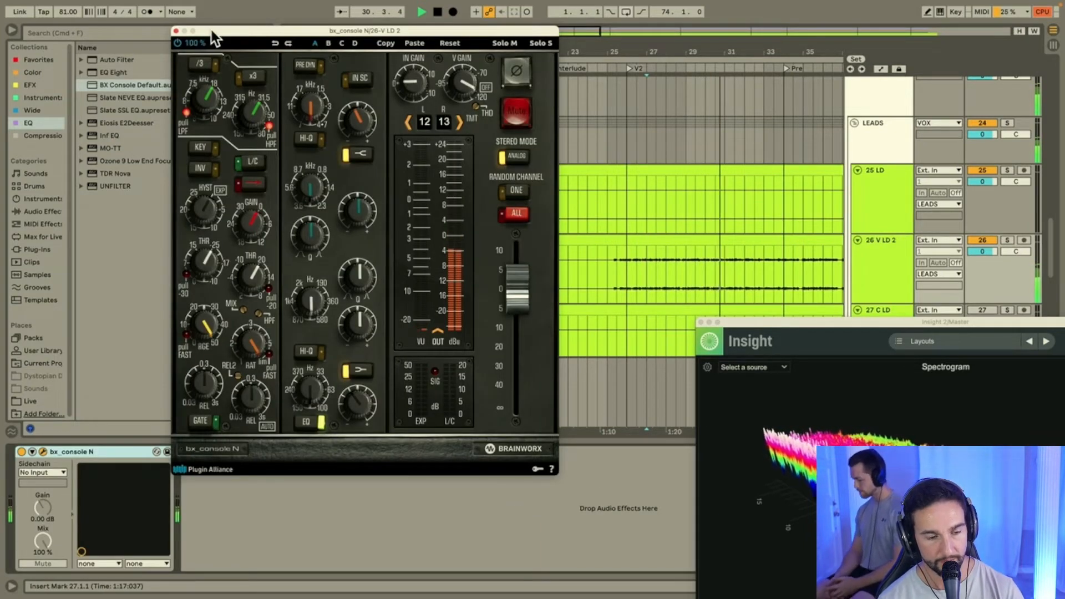
Step: Compare 25 LD around bar 10 with 26 V LD 2 around bar 27, keeping the console window clear of the clips
drag(212, 30, 401, 225)
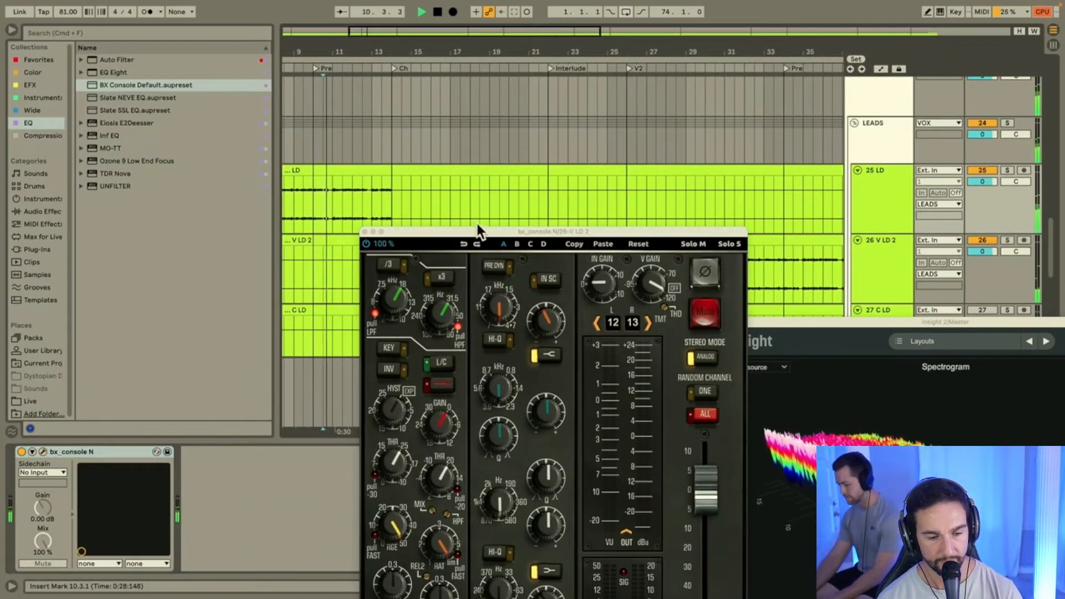
drag(478, 232, 280, 6)
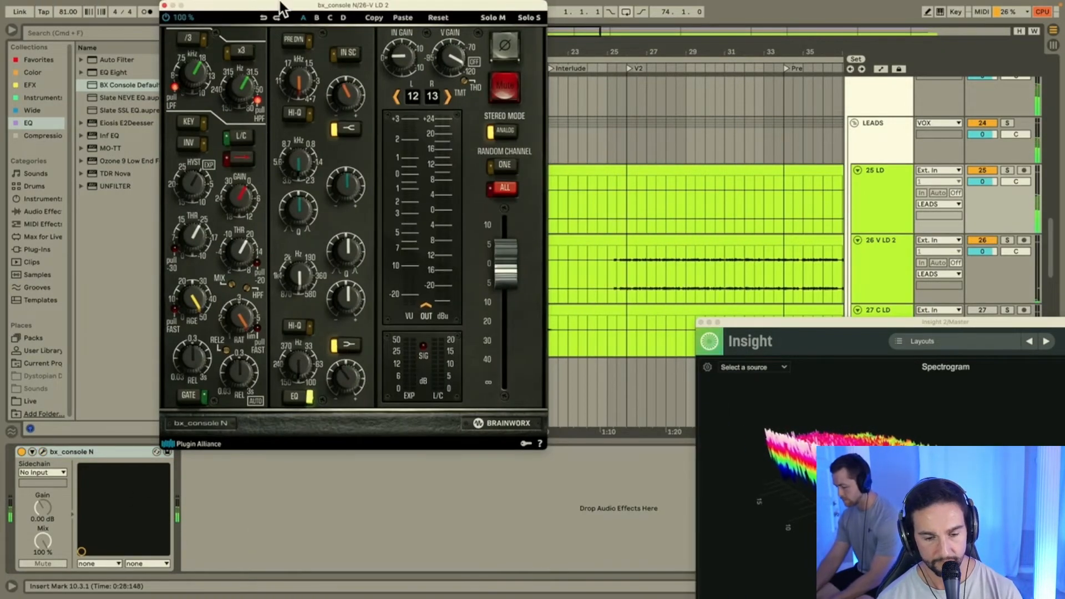
click(654, 286)
key(space)
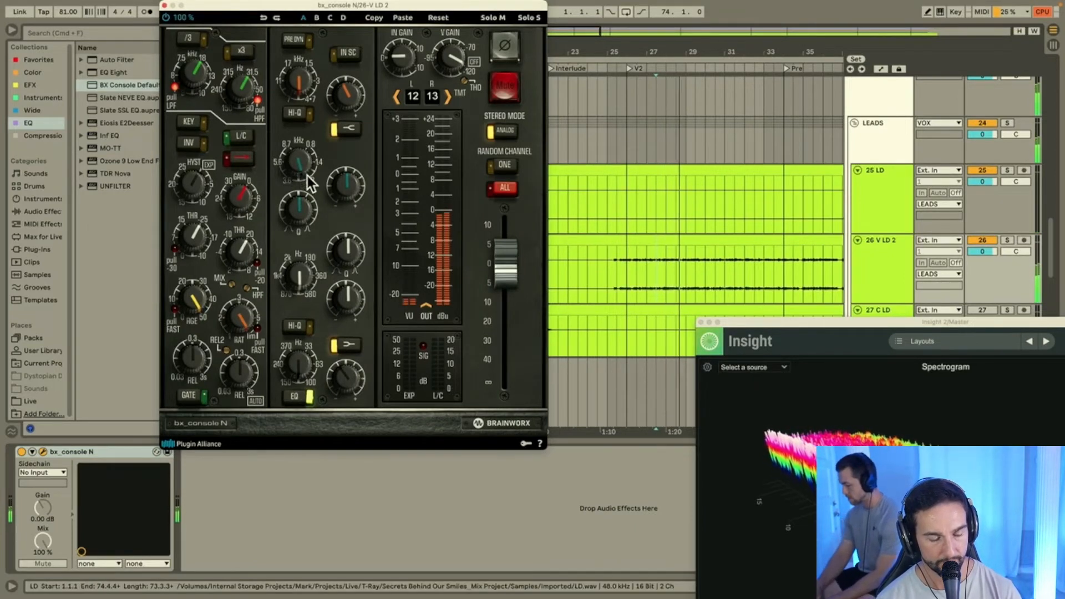
Step: Cut 26 V LD 2's high-mid band by 0.7 dB near 1.4 kHz in bx_console N and close the console
drag(301, 179, 353, 201)
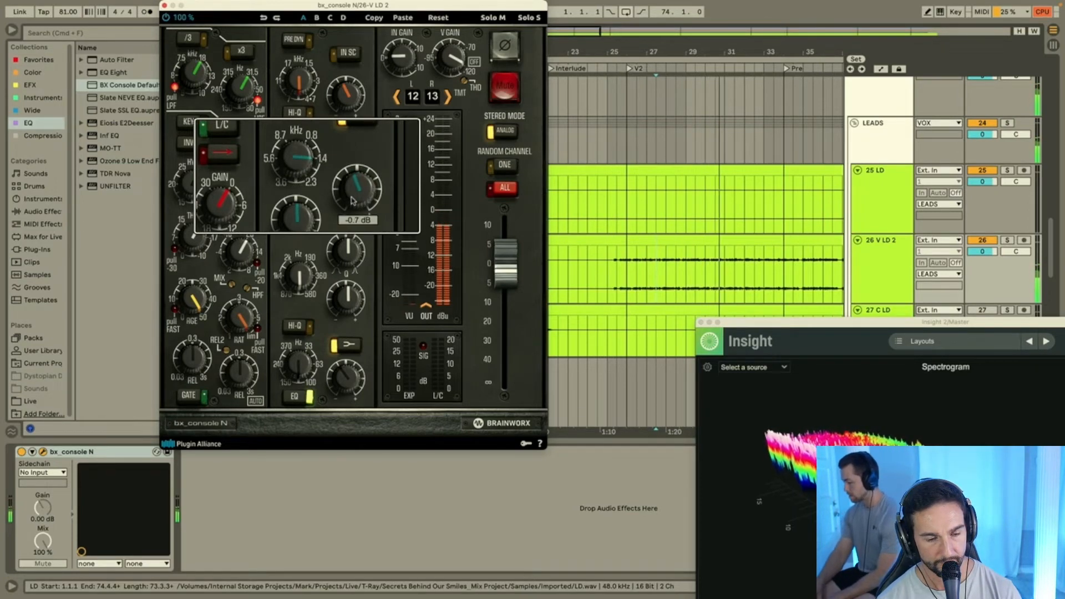
drag(301, 170, 300, 174)
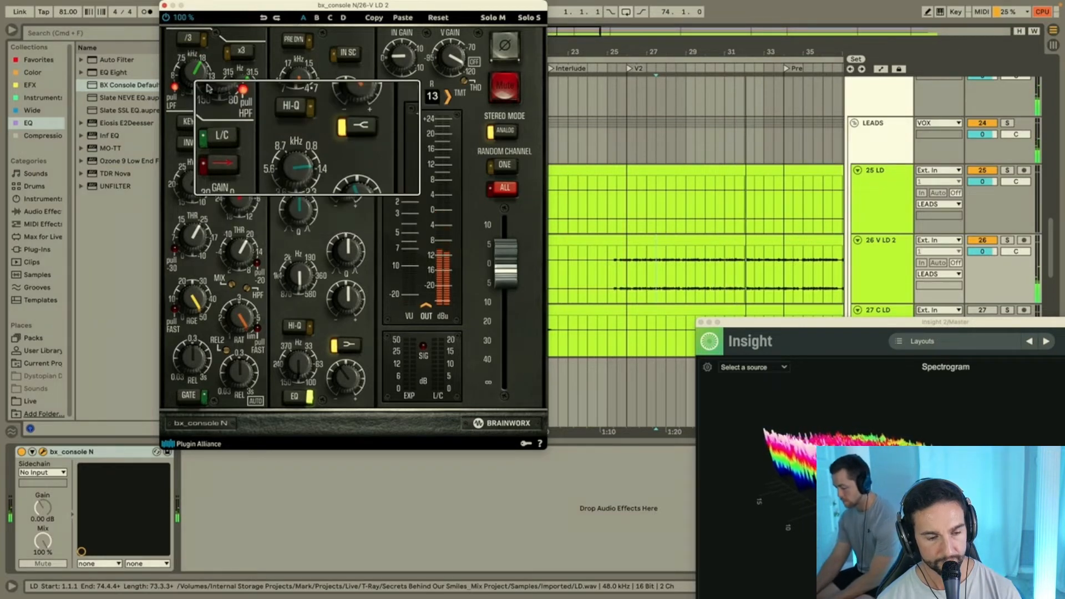
click(164, 5)
click(375, 77)
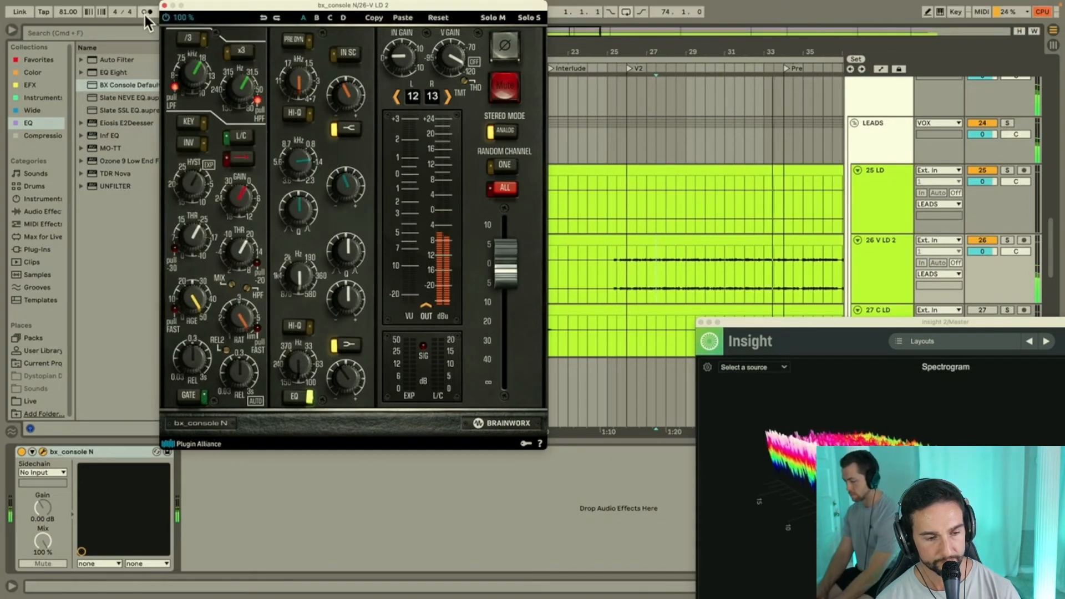
click(165, 8)
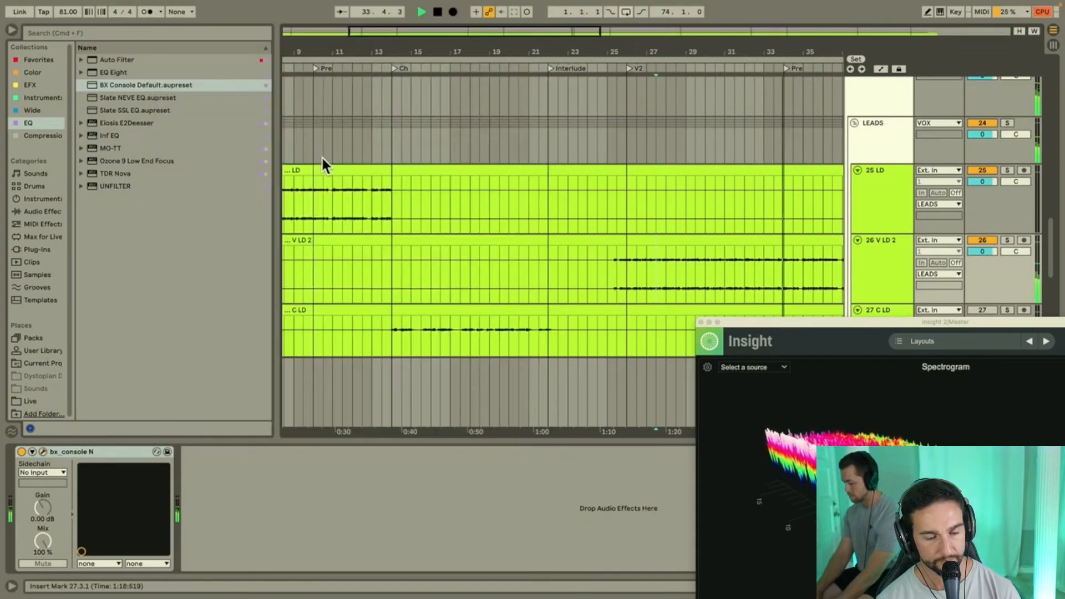
Step: Compare the first-verse vocal on 25 LD with the second-verse vocal on 26 V LD 2 from bar 27
click(331, 218)
click(654, 282)
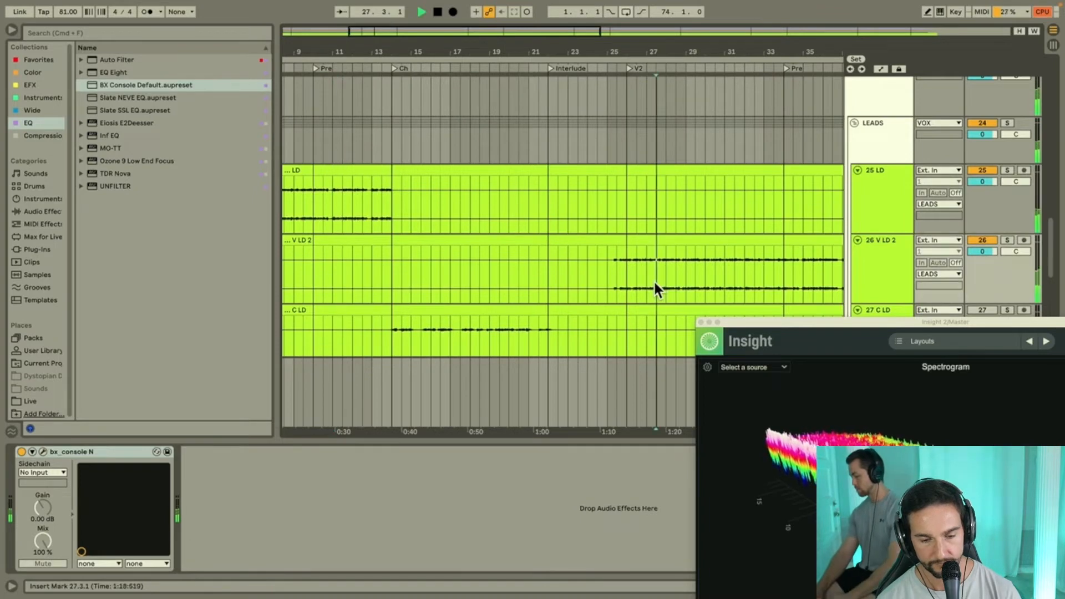
click(876, 266)
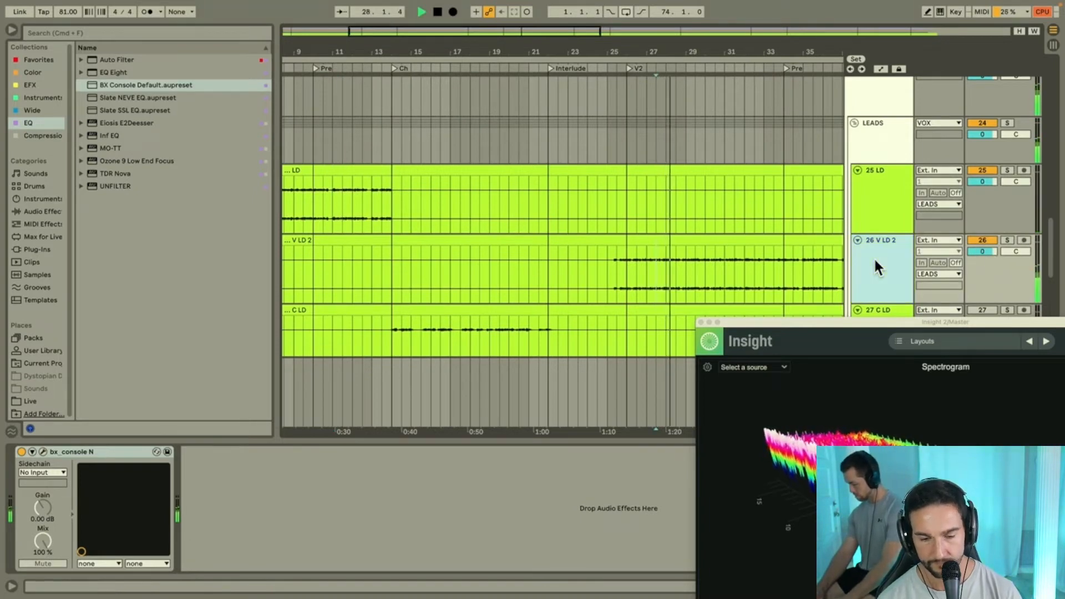
Step: Play the first chorus from bar 15, and activate and select the 27 C LD track
scroll(871, 257, down, 3)
click(424, 249)
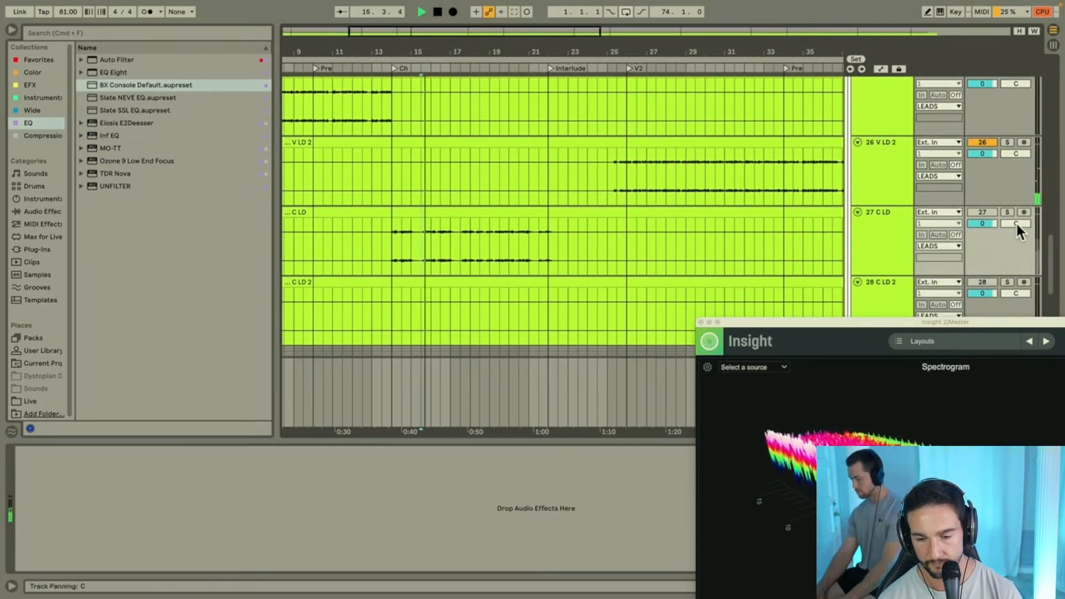
click(872, 257)
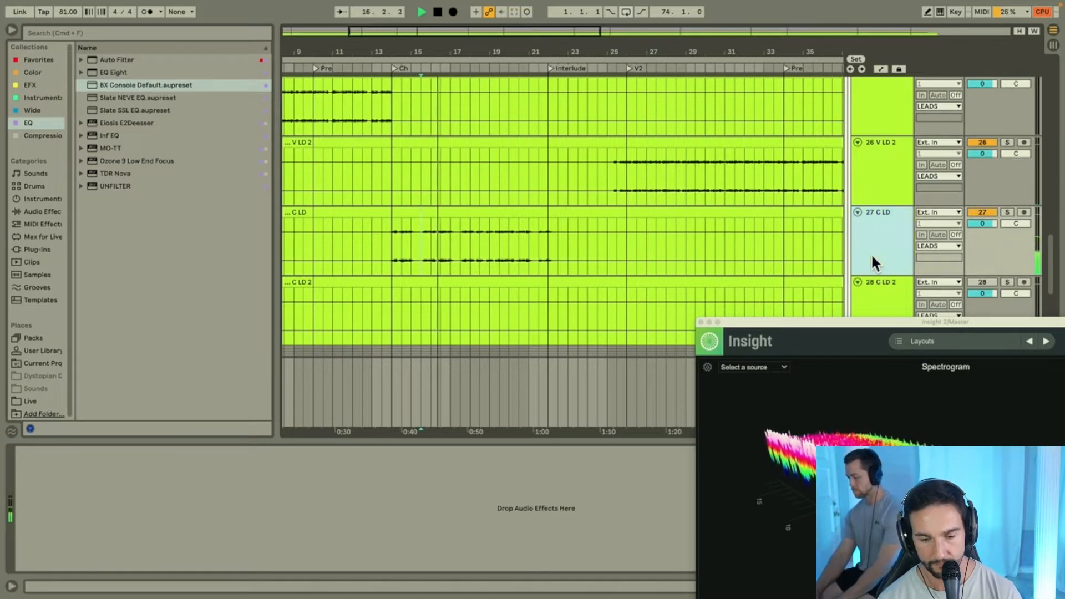
Step: Load BX Console Default on 27 C LD, randomize its channels to 37/38, cut the low-shelf gain, and close the console
double_click(121, 85)
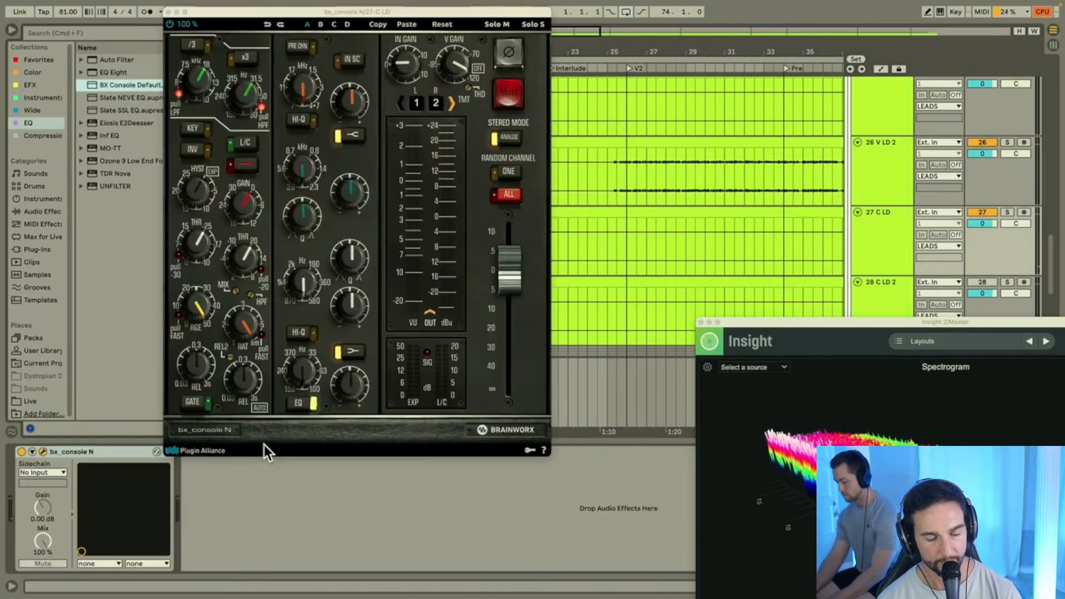
click(507, 171)
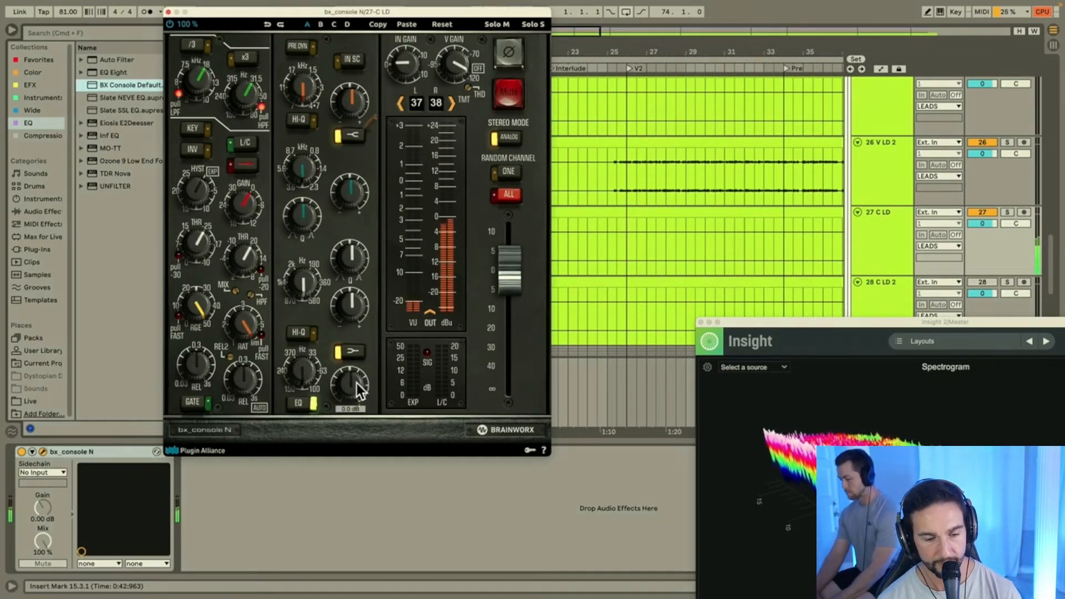
drag(357, 384, 355, 399)
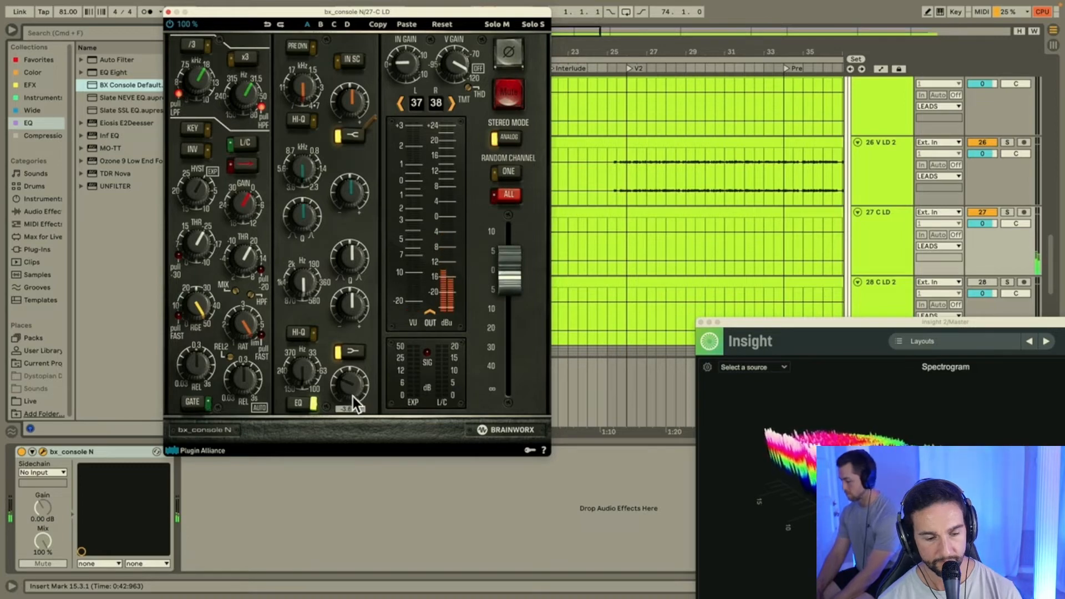
click(168, 12)
Step: Cut 27 C LD's high-shelf gain by 0.4 dB in bx_console N during first-chorus playback and close the console
key(w)
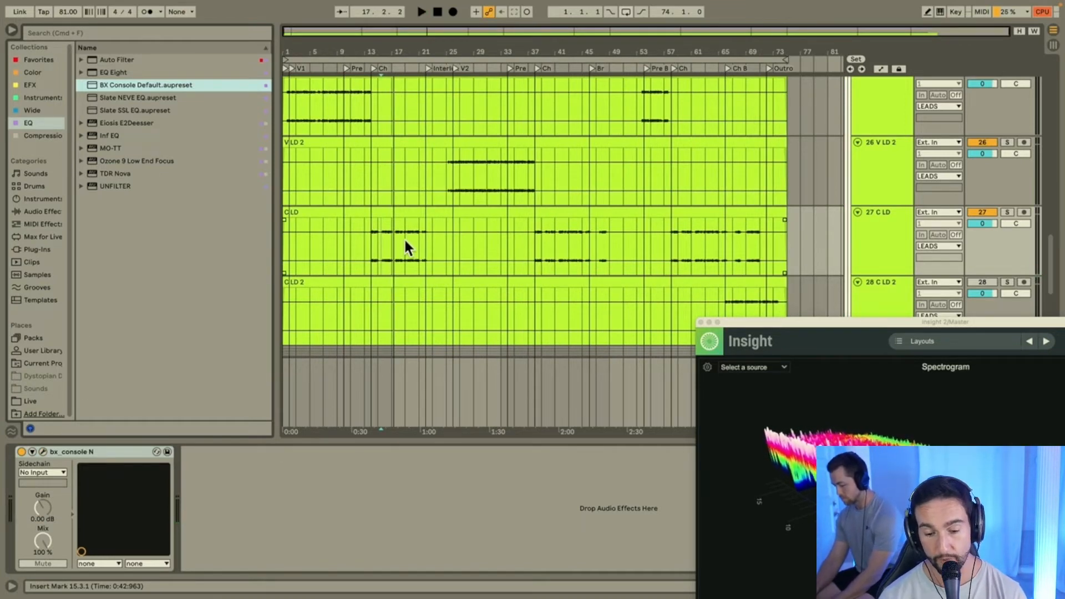
key(space)
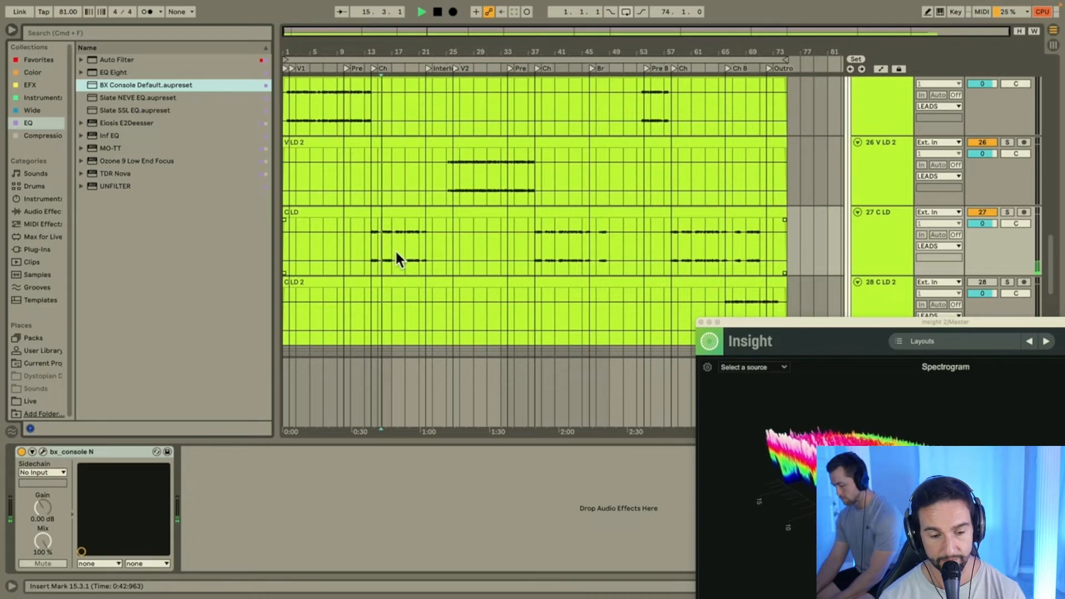
click(887, 109)
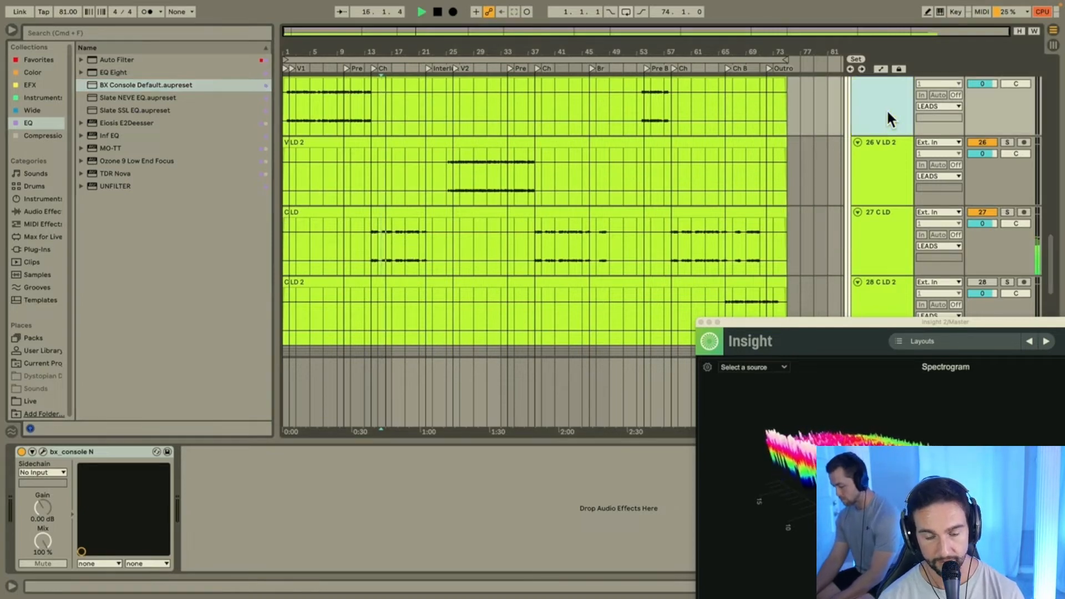
click(886, 225)
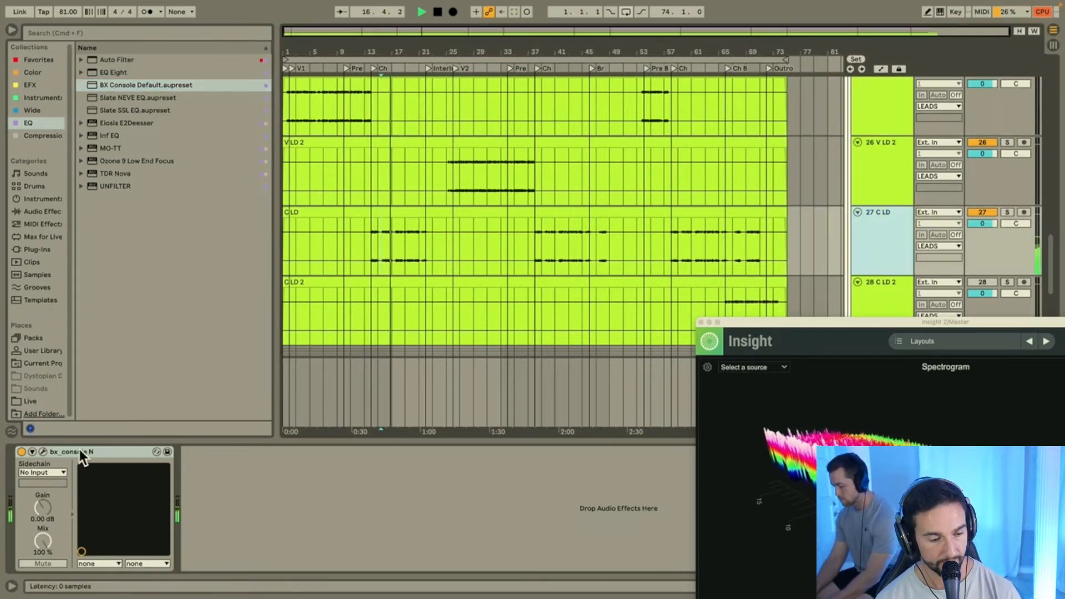
click(42, 451)
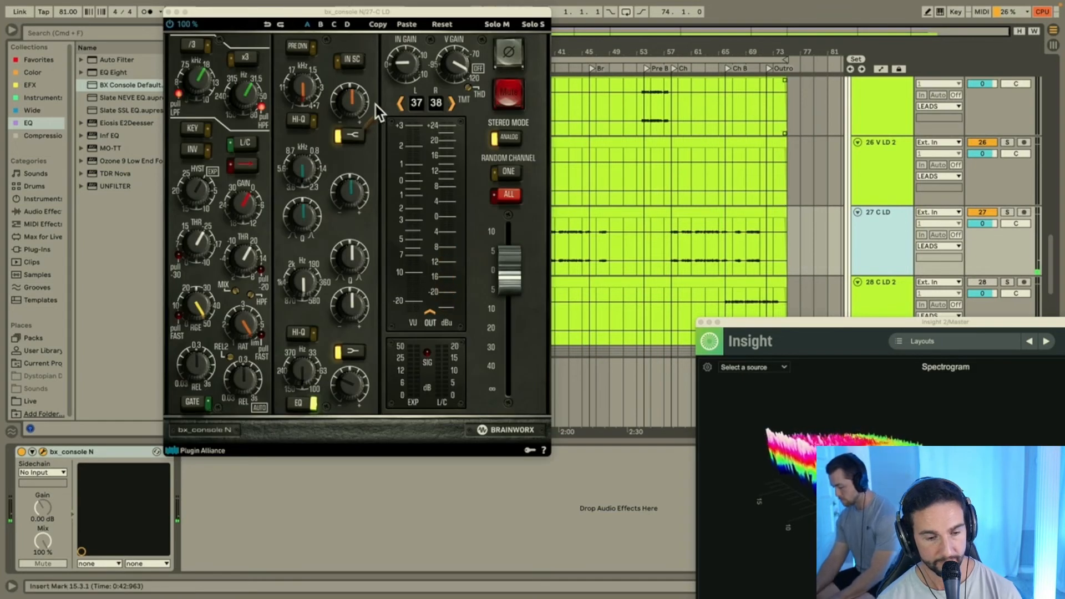
drag(357, 100, 357, 103)
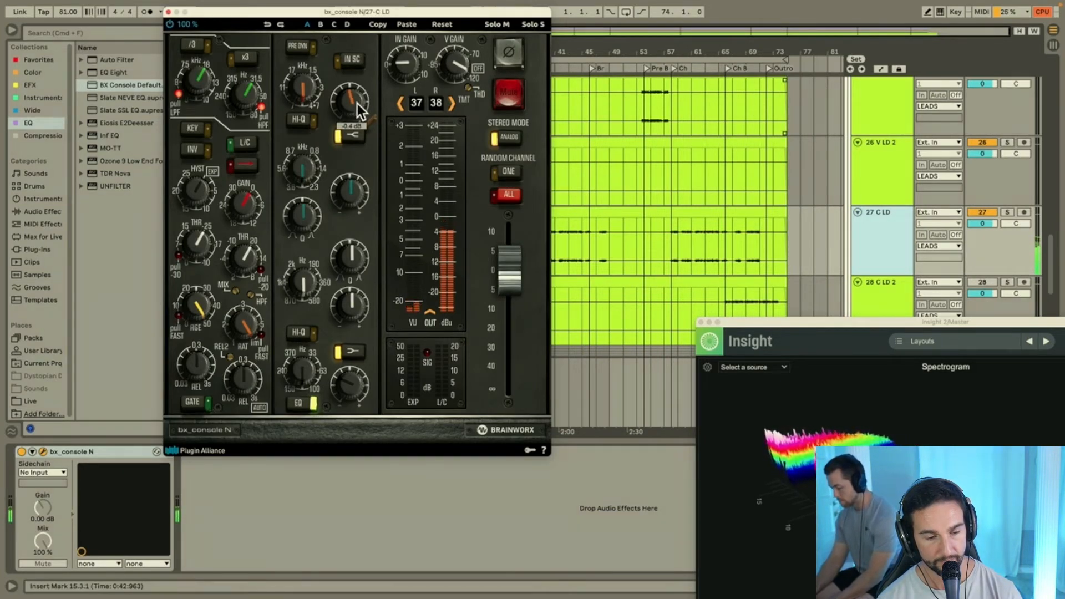
click(168, 12)
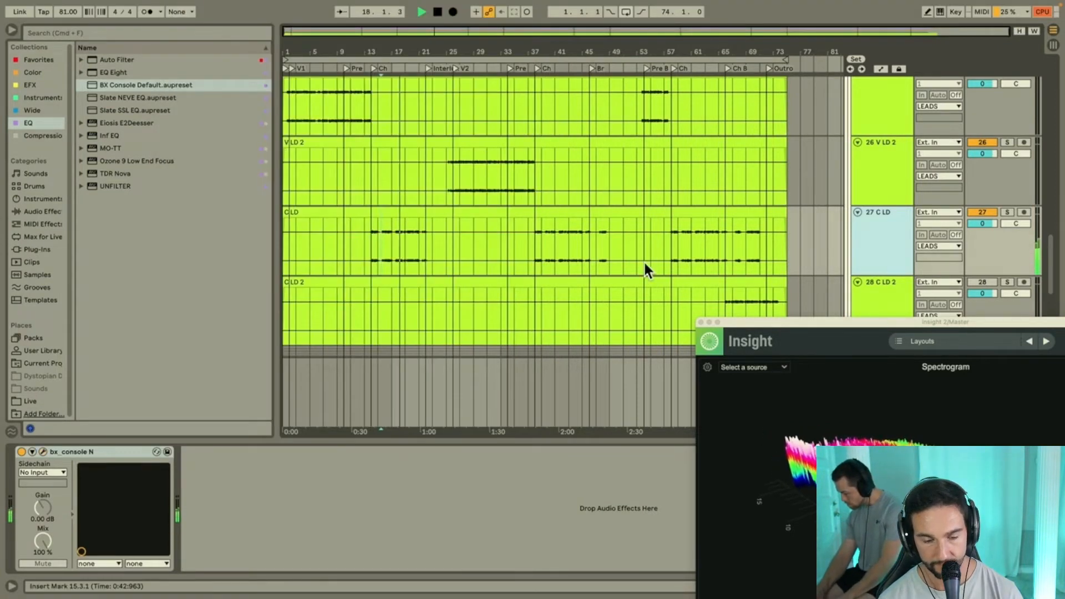
Step: Play the Ch B section from bar 67, and activate, solo and select the 28 C LD 2 track
scroll(559, 252, down, 4)
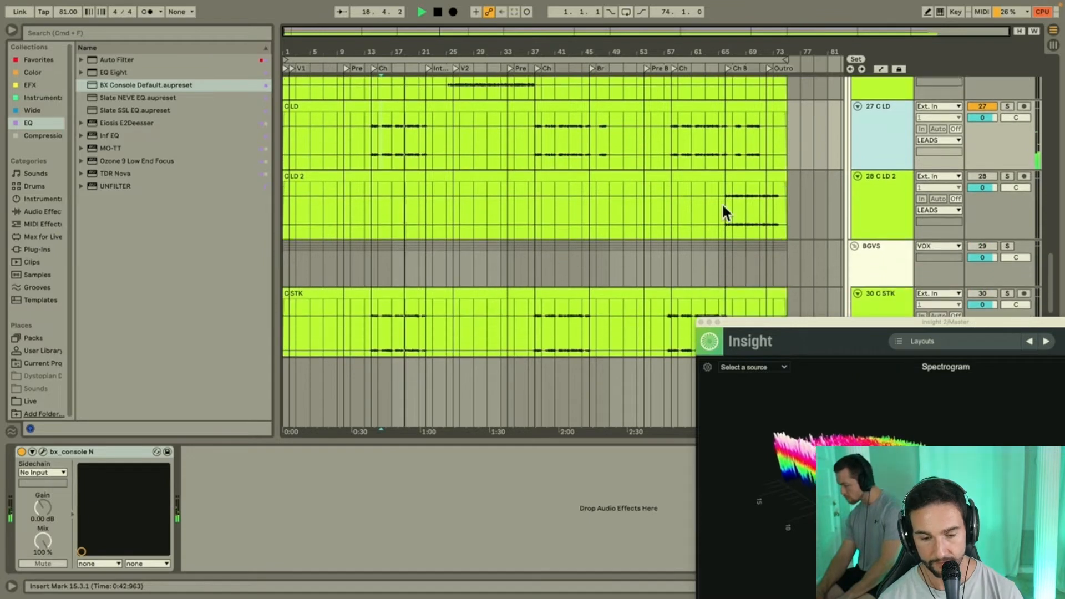
click(734, 215)
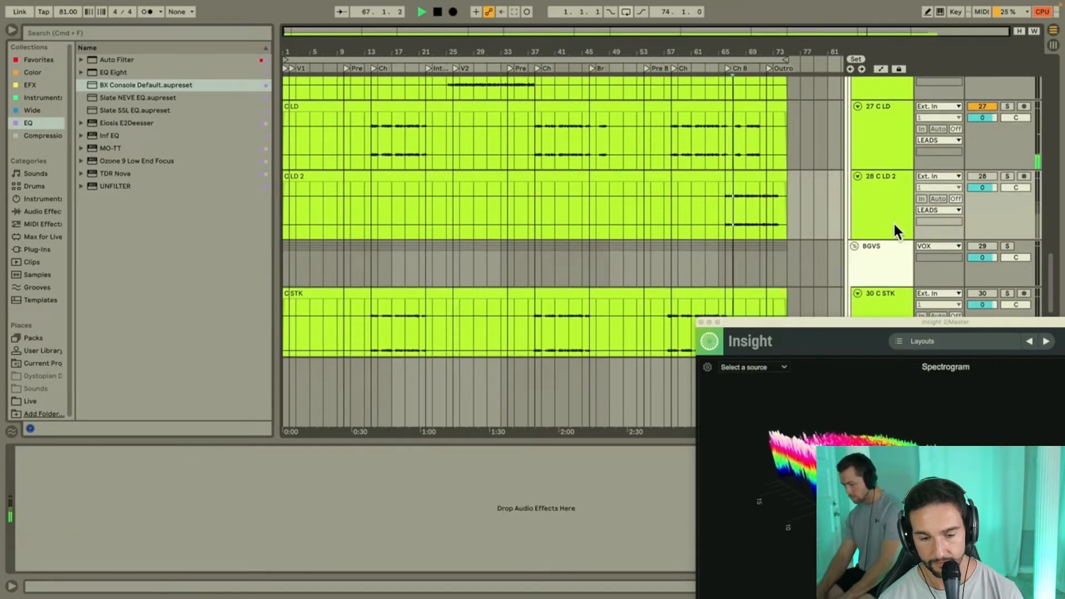
click(982, 176)
click(881, 195)
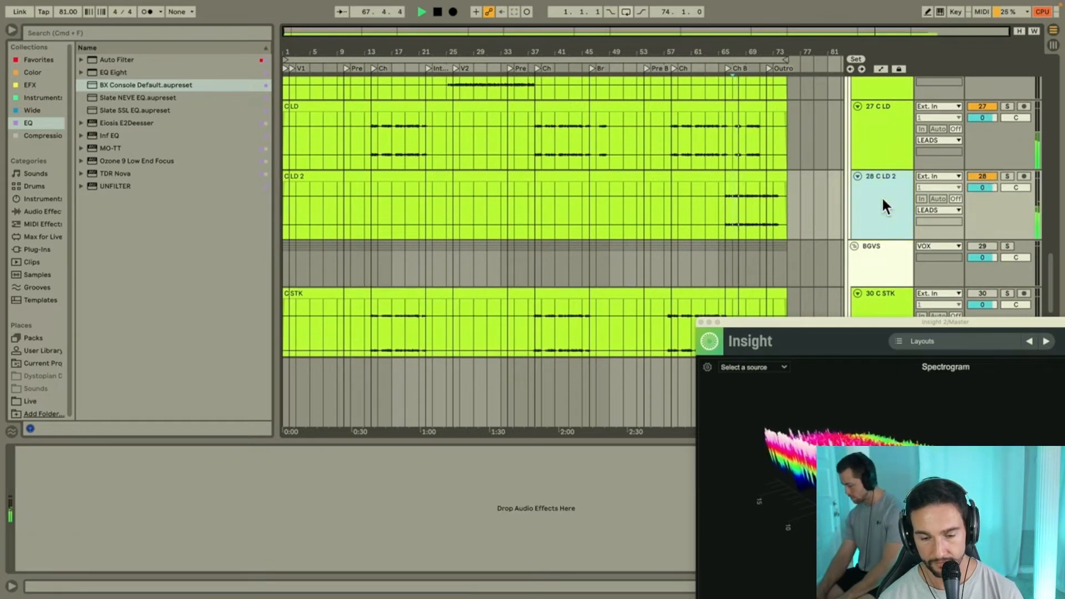
click(1008, 176)
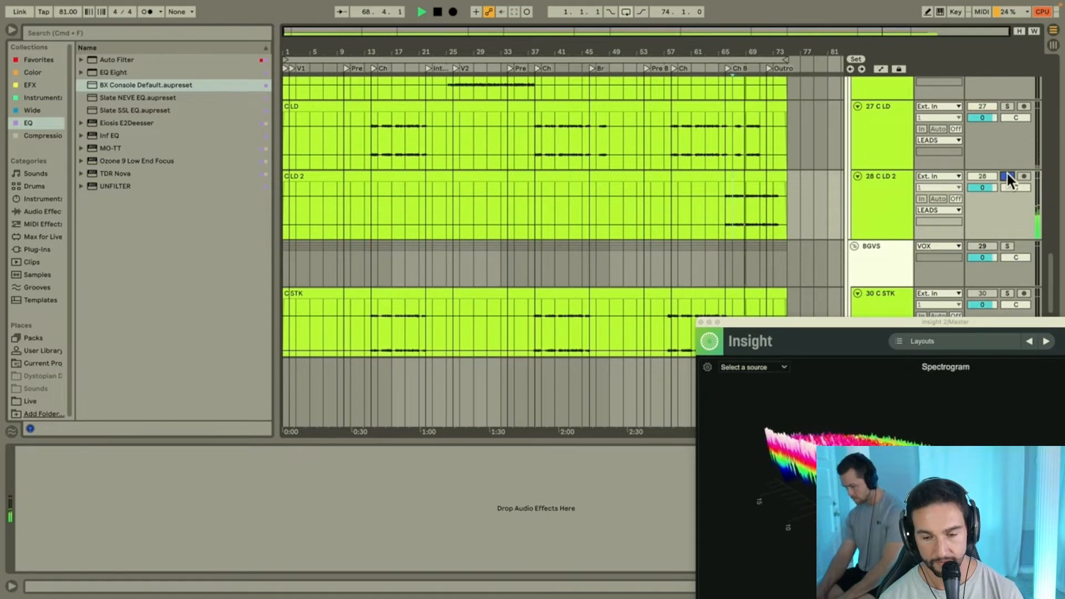
click(873, 197)
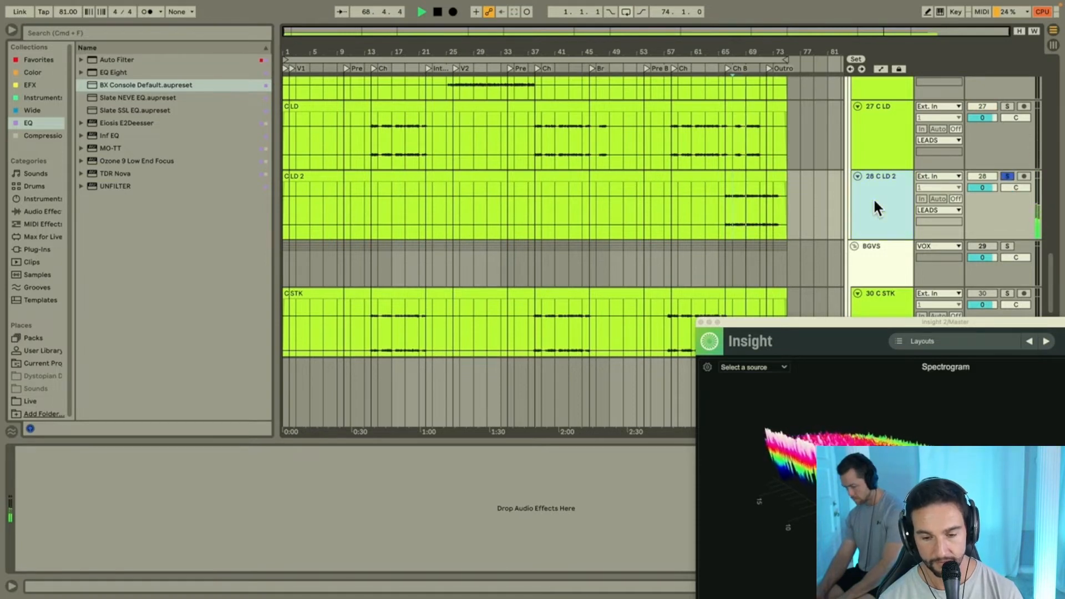
Step: Load BX Console Default on 28 C LD 2, randomize its channels to 39/40, cut the low-shelf gain, and unsolo the track
double_click(138, 84)
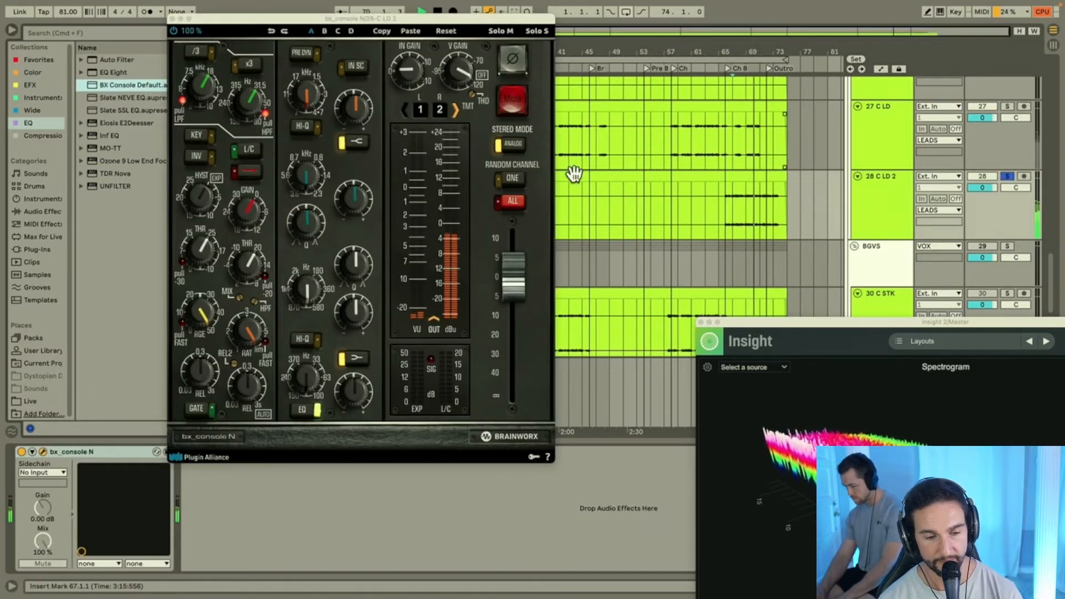
click(514, 180)
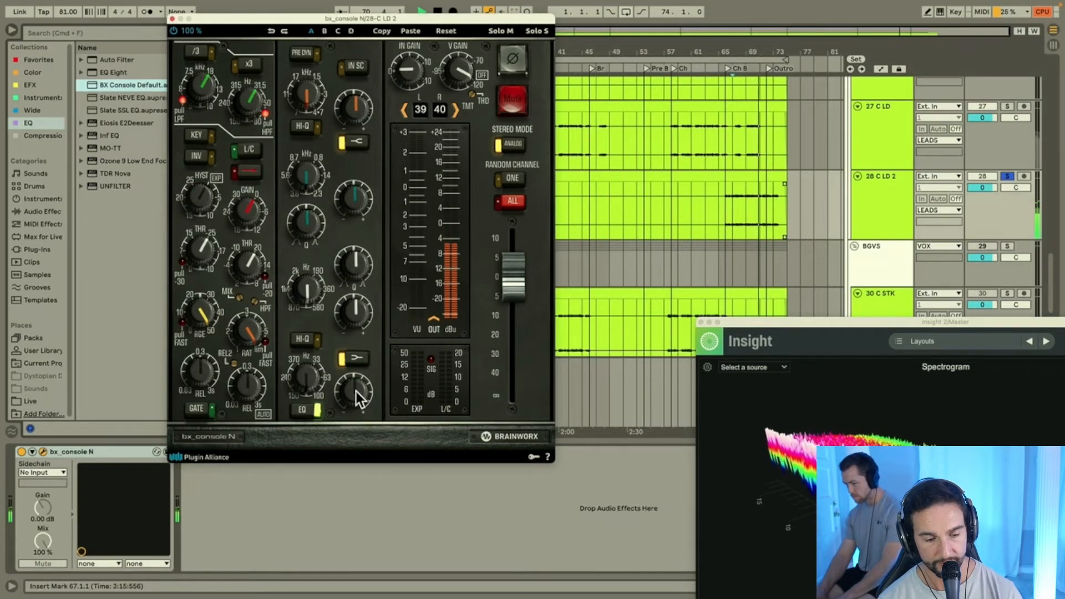
drag(357, 392, 356, 403)
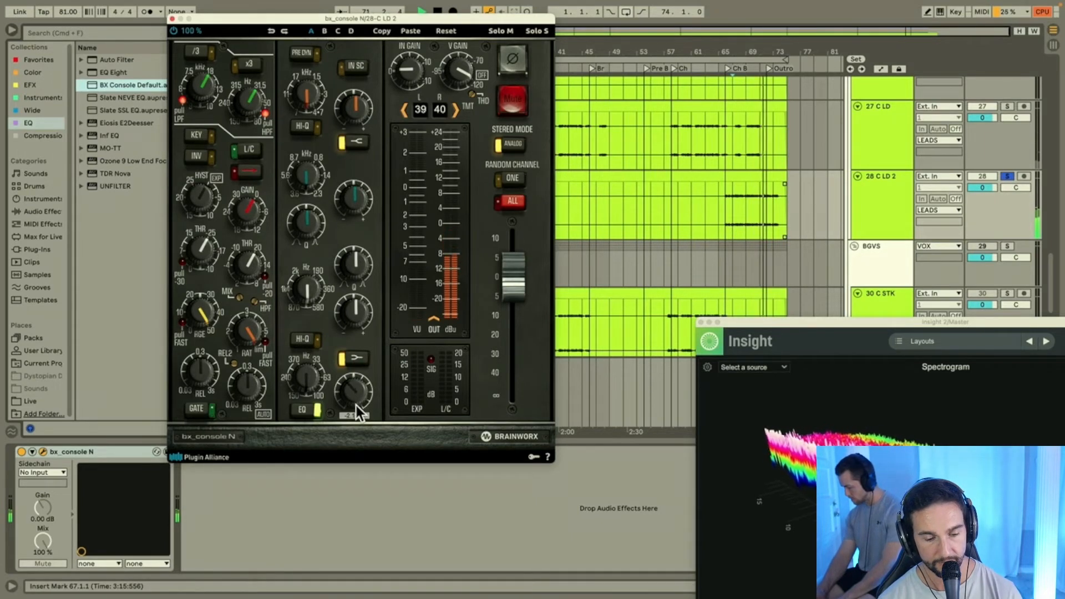
click(1010, 179)
key(space)
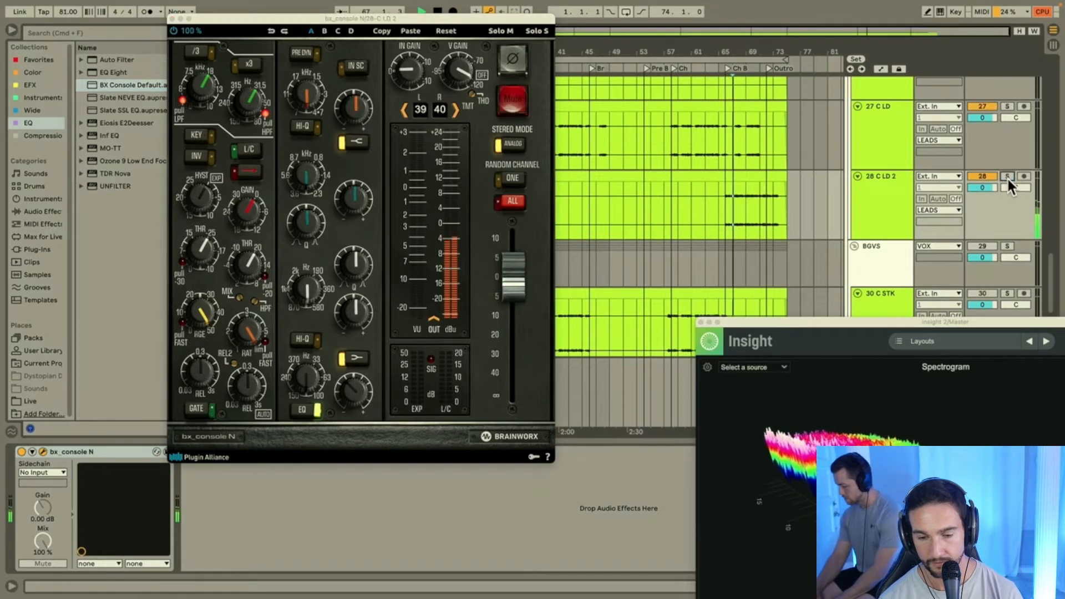
click(361, 391)
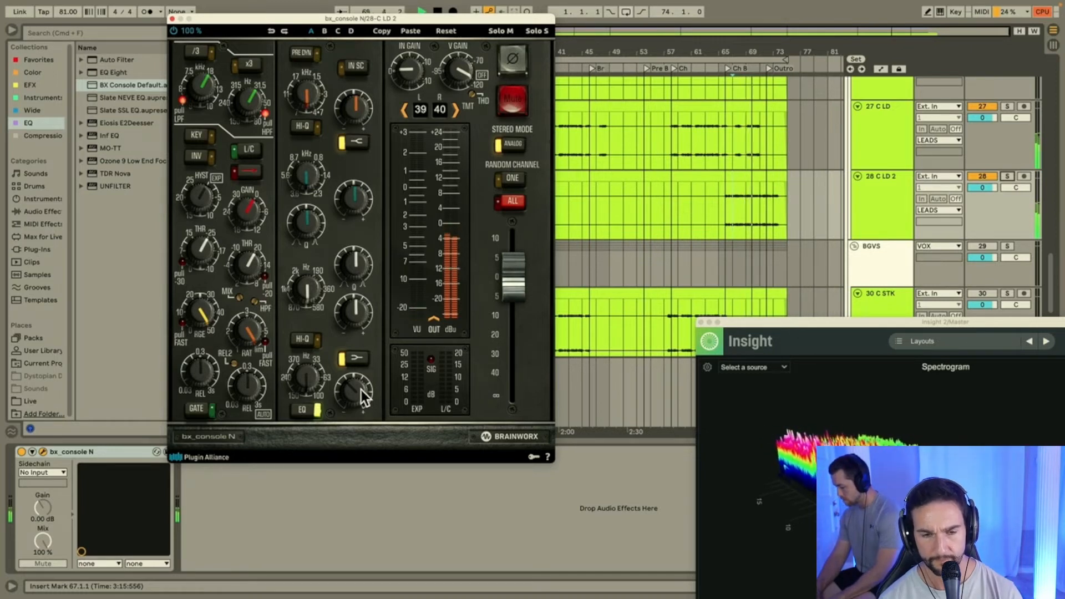
click(172, 18)
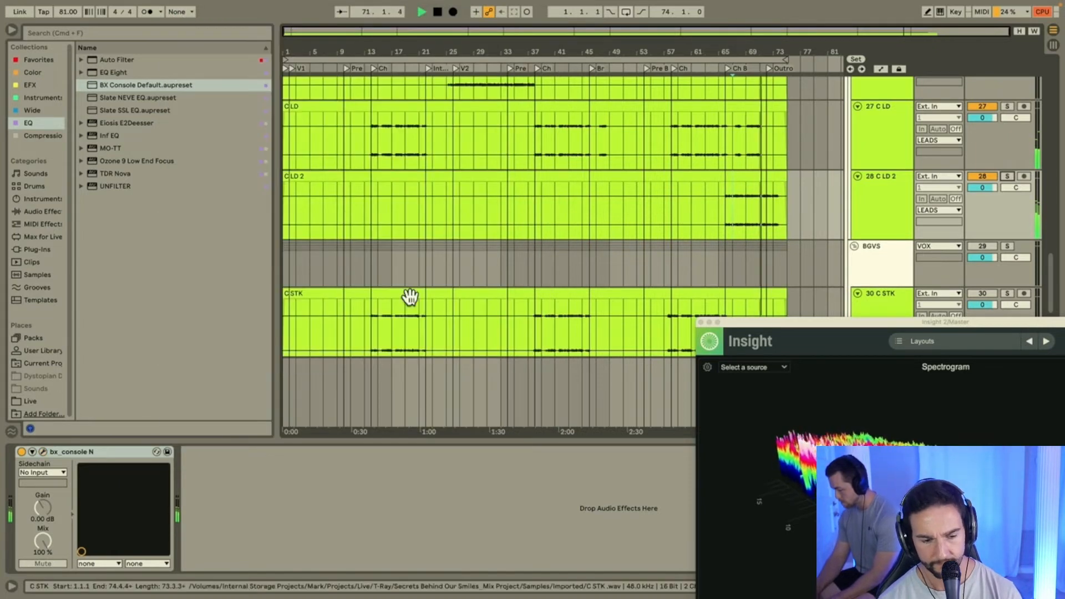
Step: Play from bar 14, activate the BGVS group and the 30 C STK track, and select 30 C STK
click(372, 324)
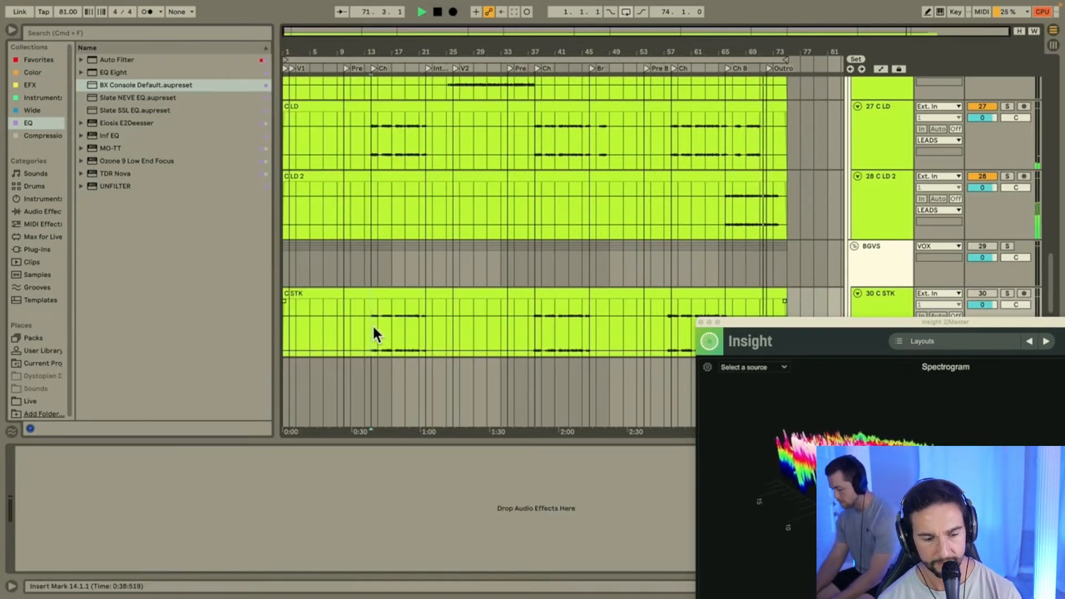
click(981, 245)
scroll(981, 235, down, 5)
click(982, 149)
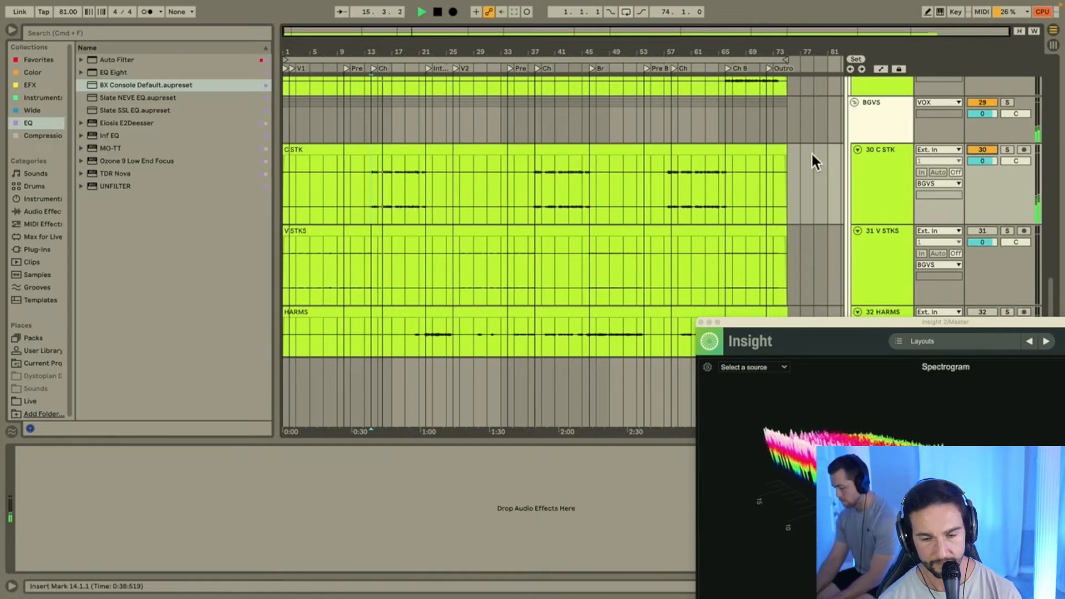
click(880, 177)
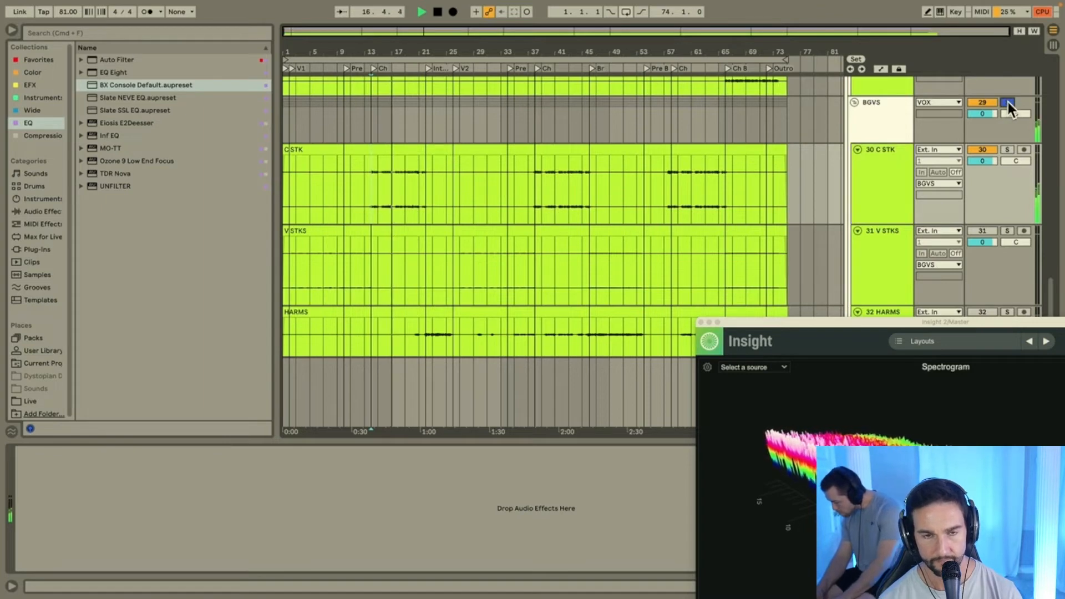
click(1008, 102)
click(876, 172)
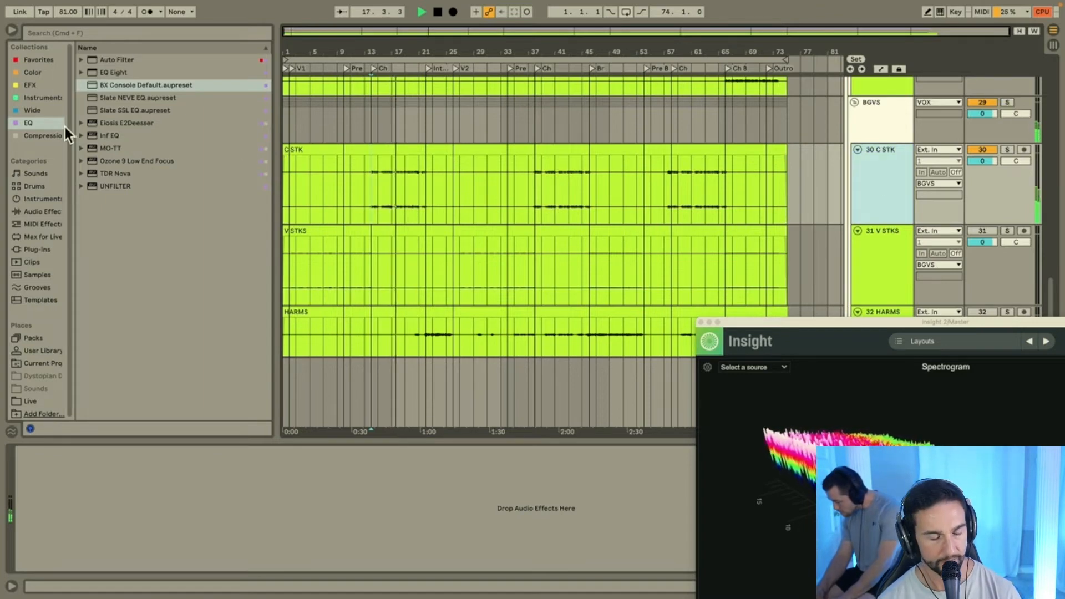
Step: Add MStereoExpander from the Wide collection to 30 C STK, replay from bar 14, and close the plugin window
click(32, 110)
click(99, 114)
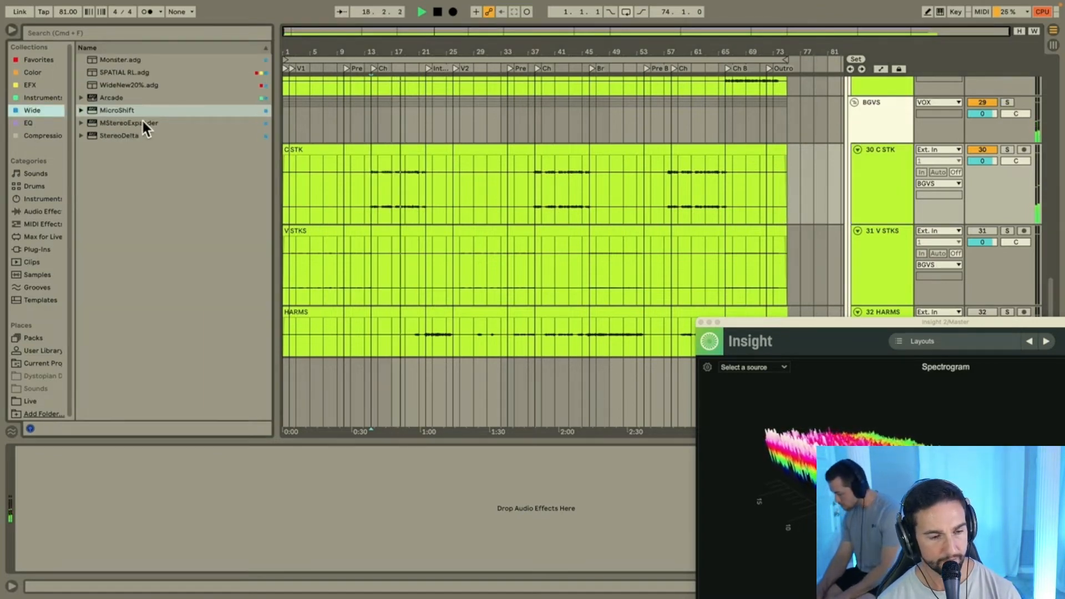
double_click(137, 123)
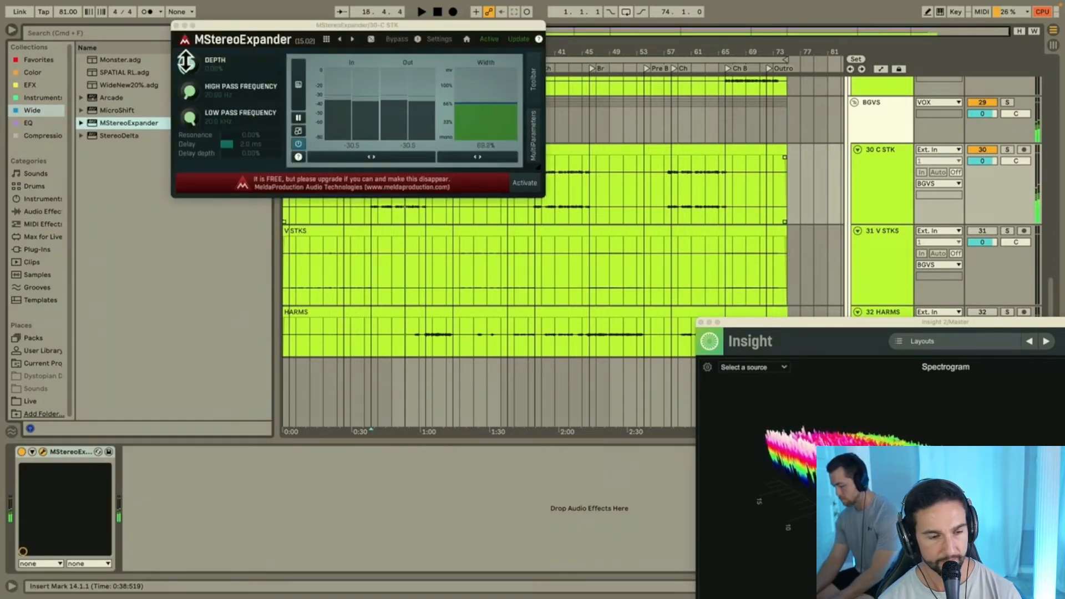
key(space)
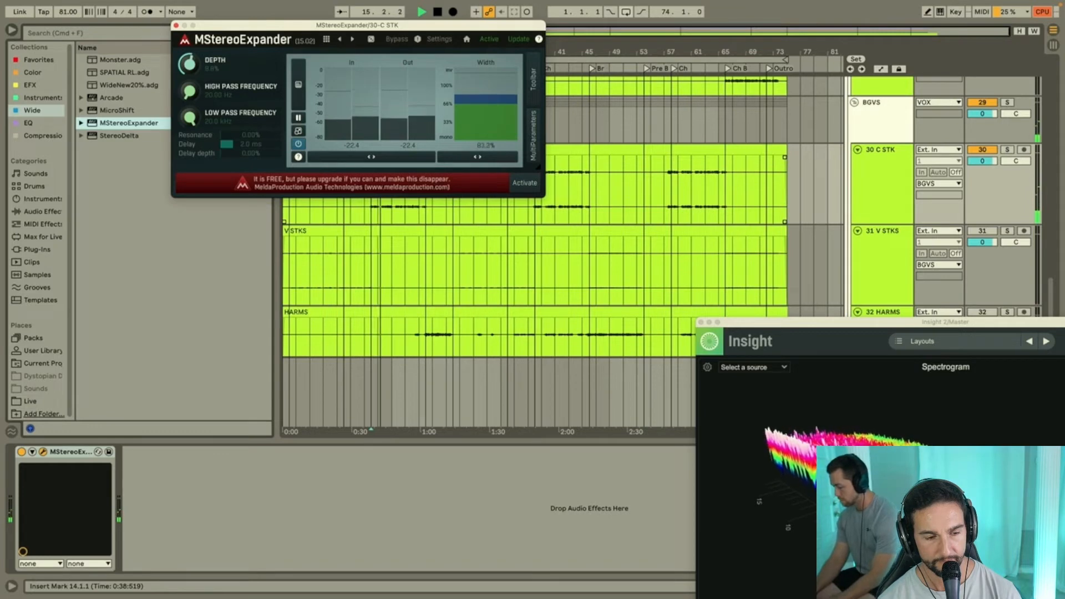
click(176, 25)
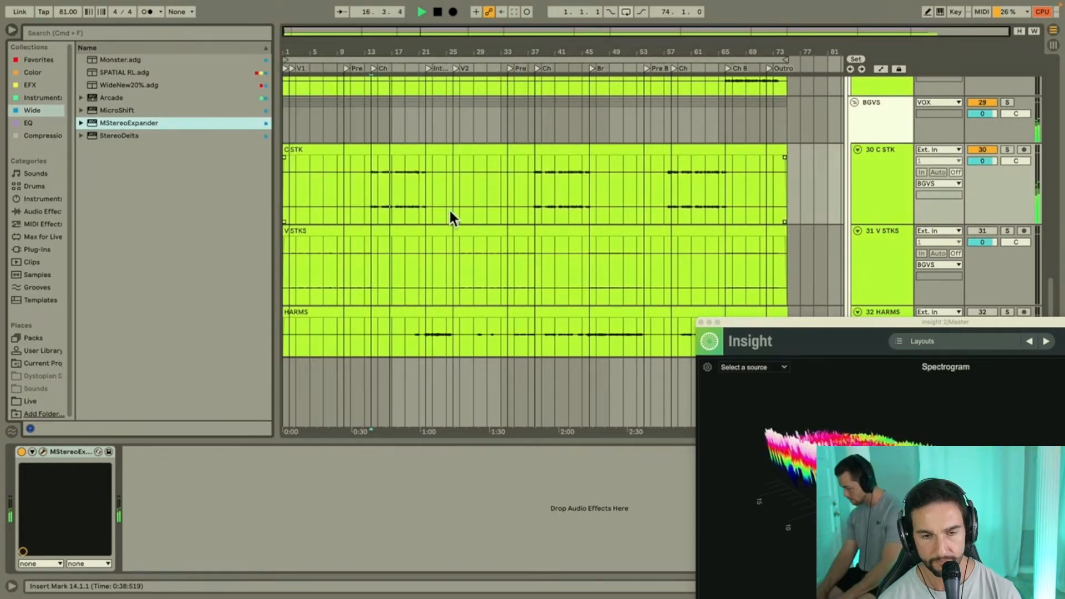
Step: Enlarge the 31 V STKS track's height, play it from the second verse, and activate the track
scroll(448, 208, down, 3)
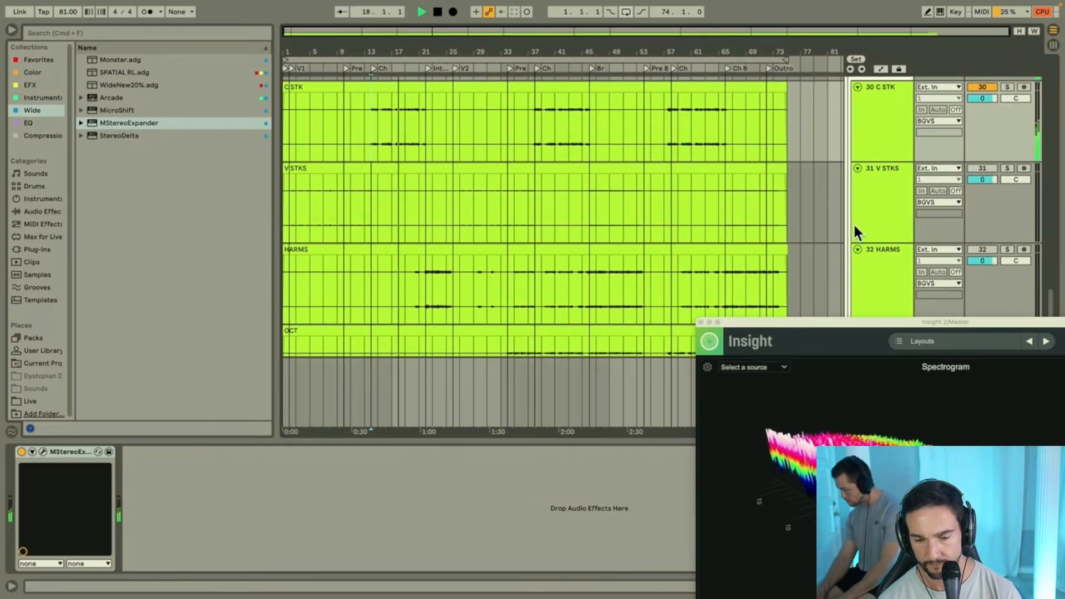
drag(868, 243, 873, 333)
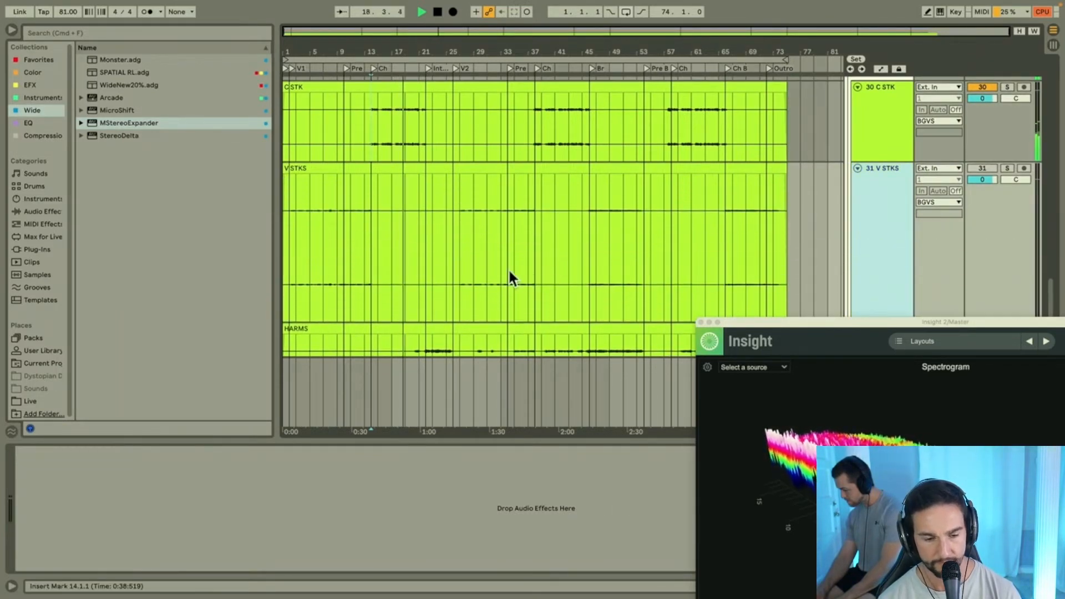
click(460, 255)
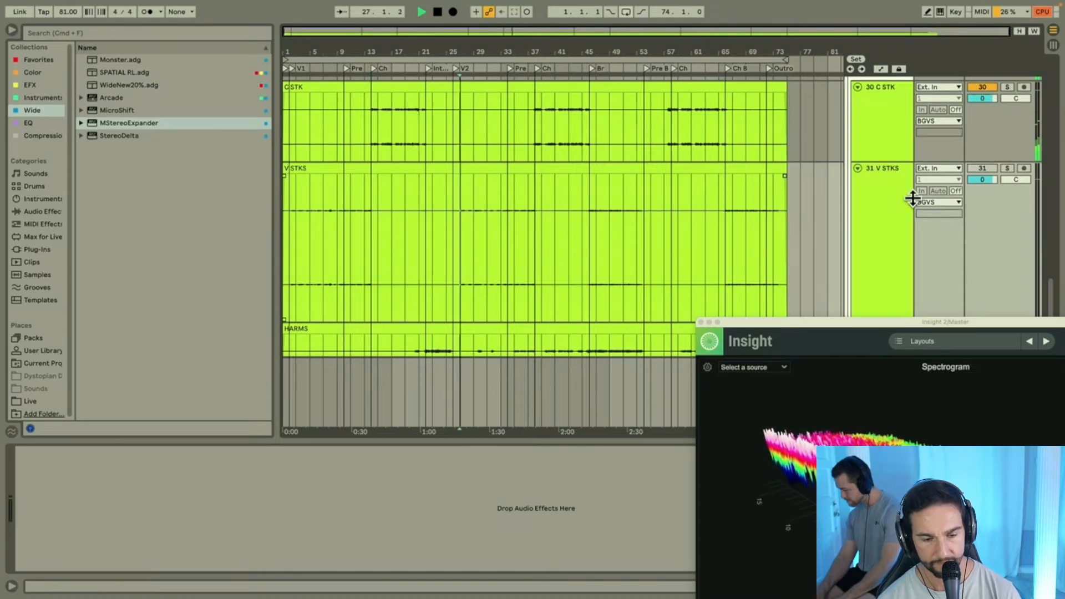
click(982, 168)
scroll(898, 240, down, 1)
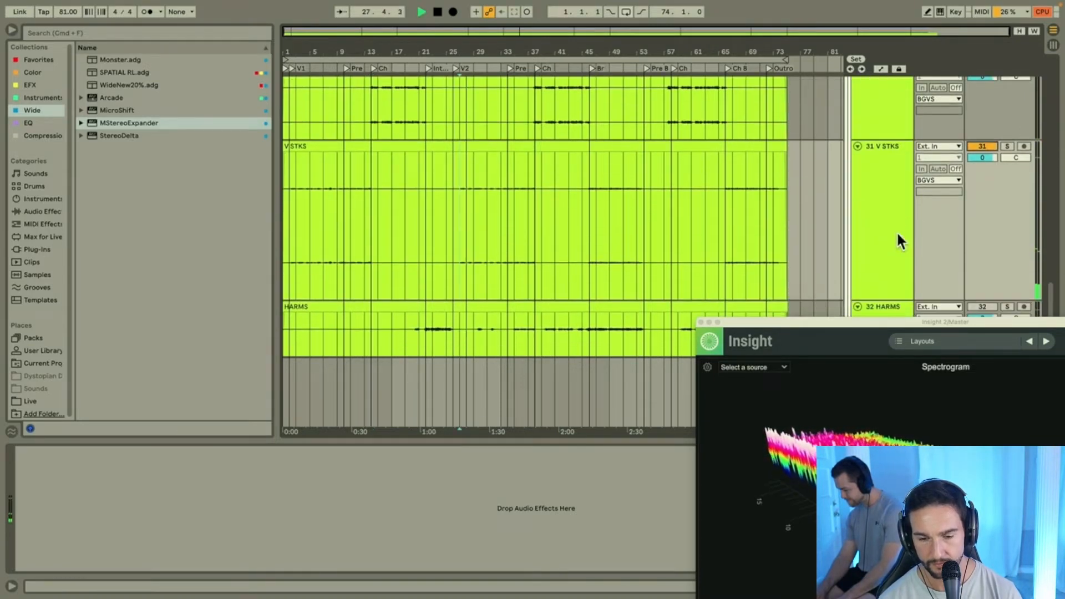
Step: Solo the V STKS track and insert the BX Console Default EQ preset on it
click(1006, 145)
click(1006, 146)
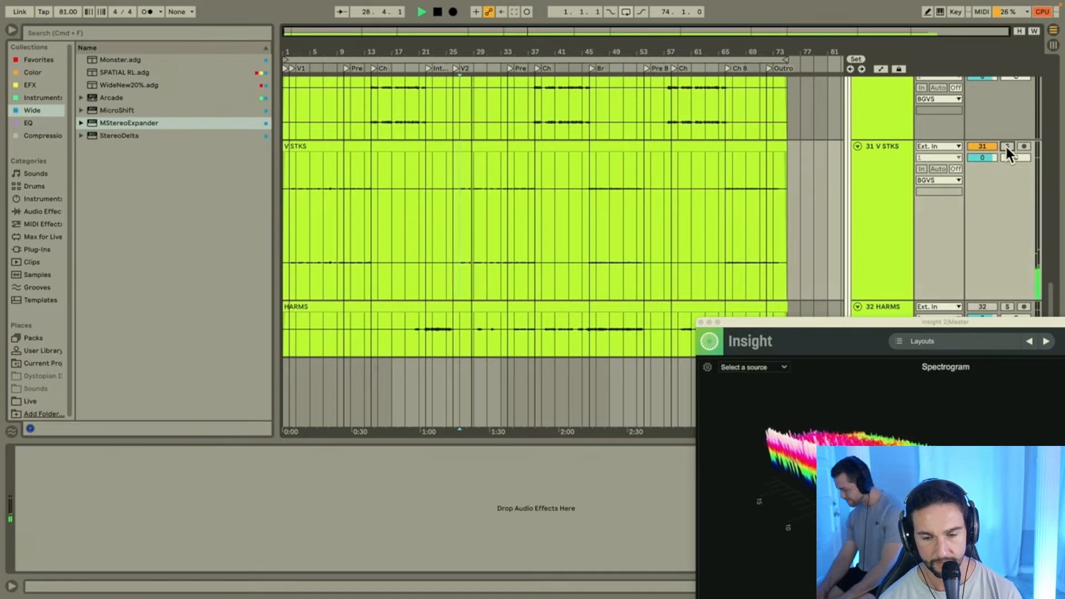
scroll(878, 188, down, 1)
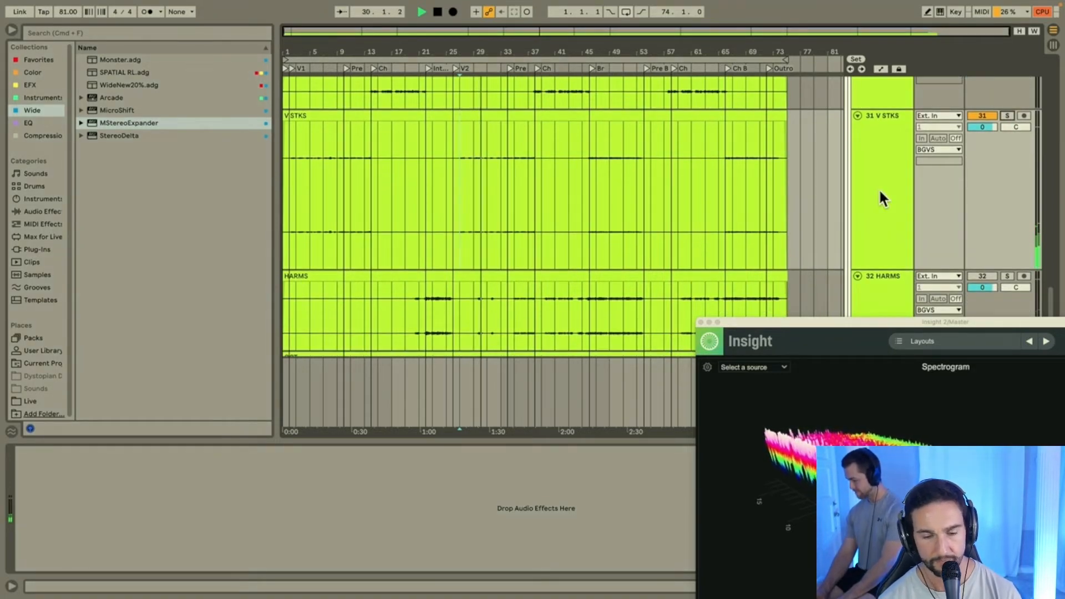
click(1008, 115)
click(869, 142)
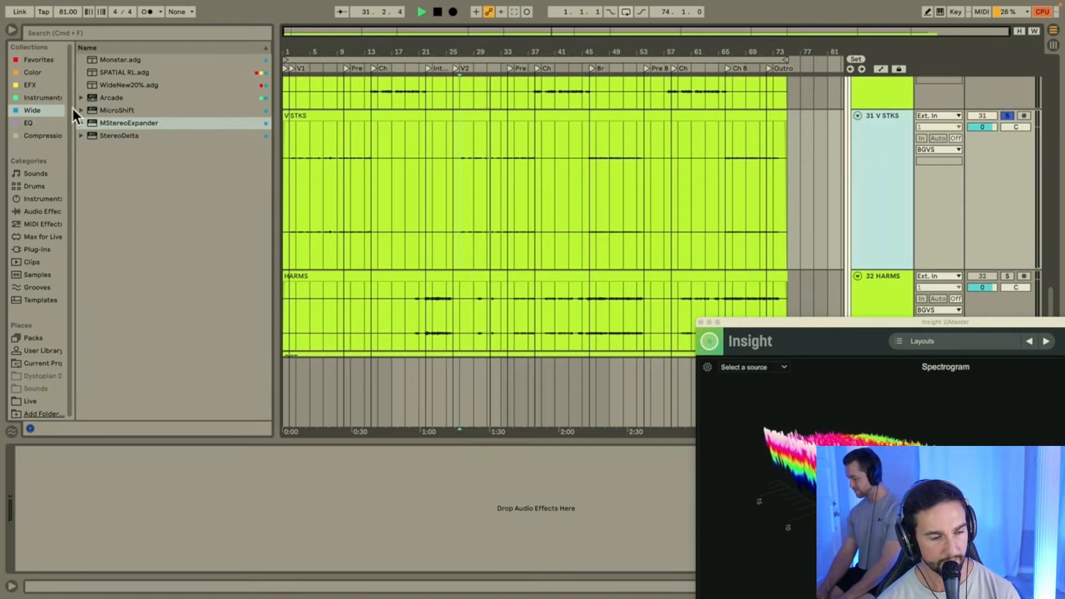
click(39, 123)
double_click(142, 85)
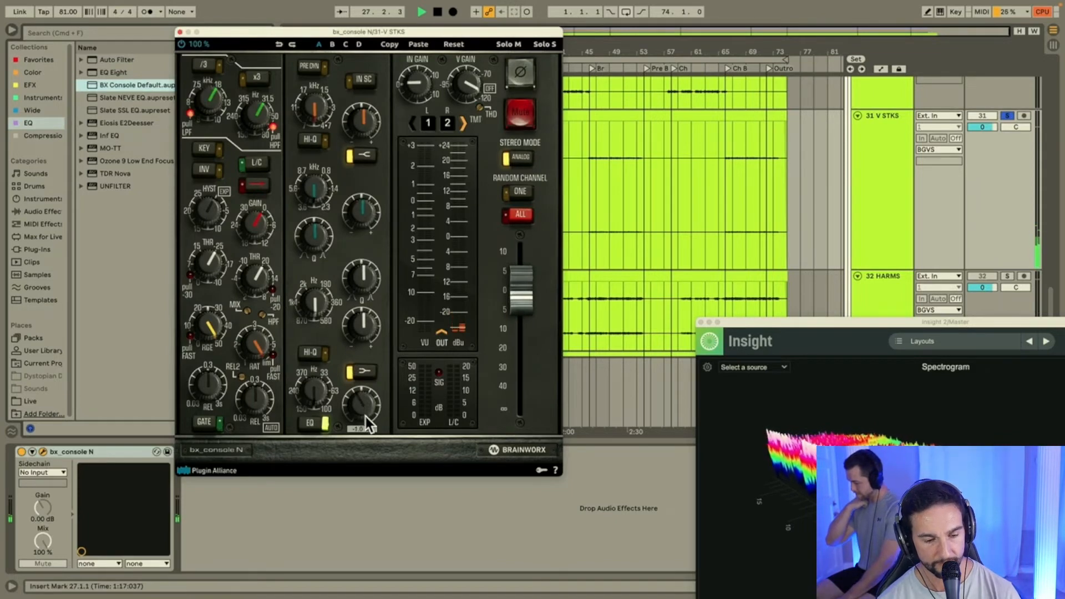
Step: Randomize the console channel on V STKS, cut the low-frequency gain to about -5 dB, and unsolo the track
click(520, 214)
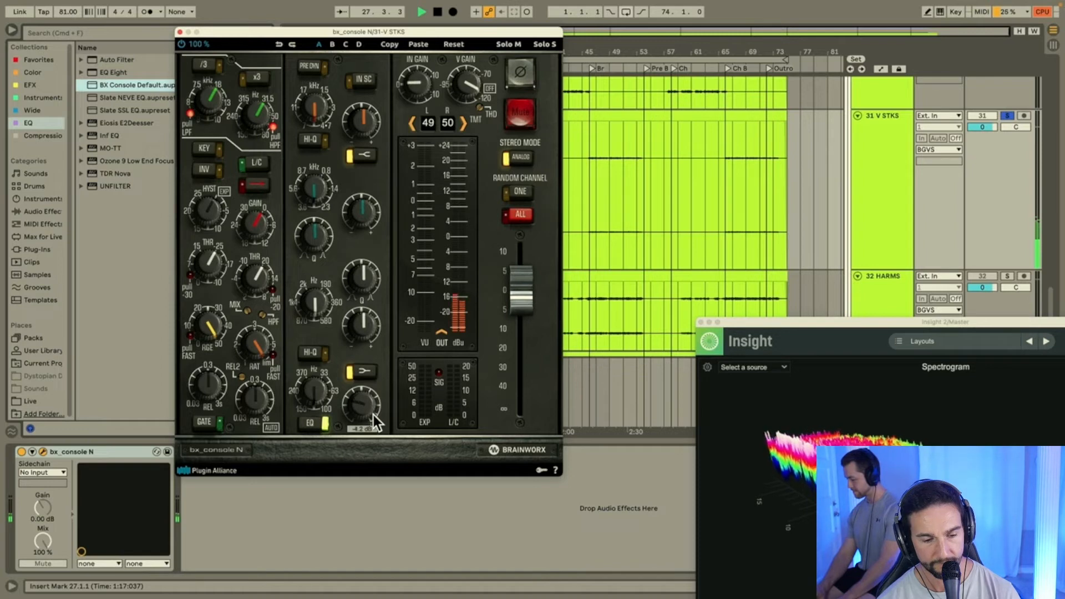
drag(374, 415, 373, 416)
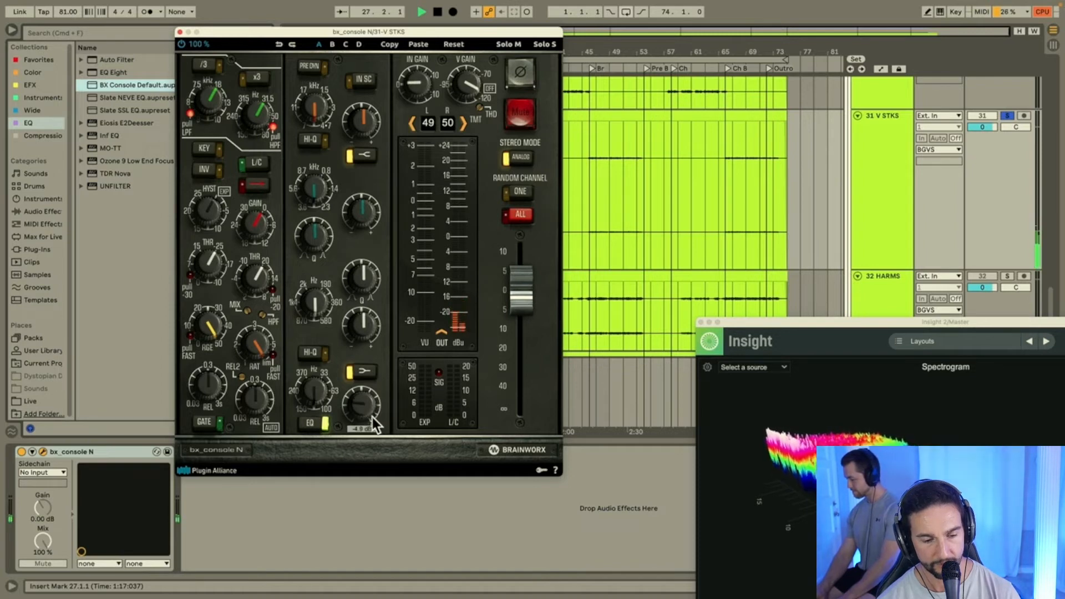
click(1008, 115)
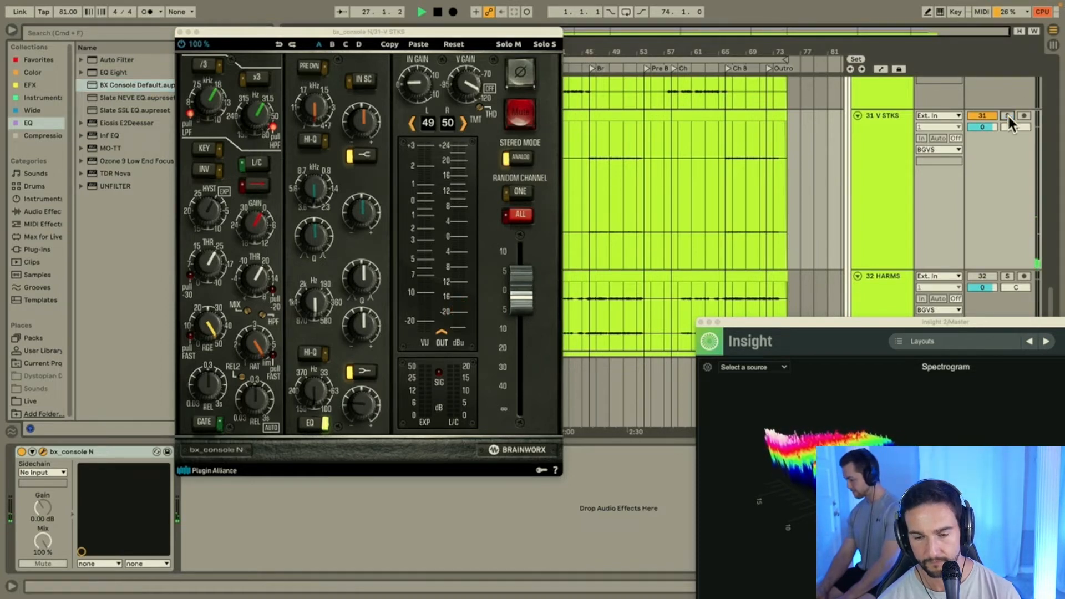
click(178, 32)
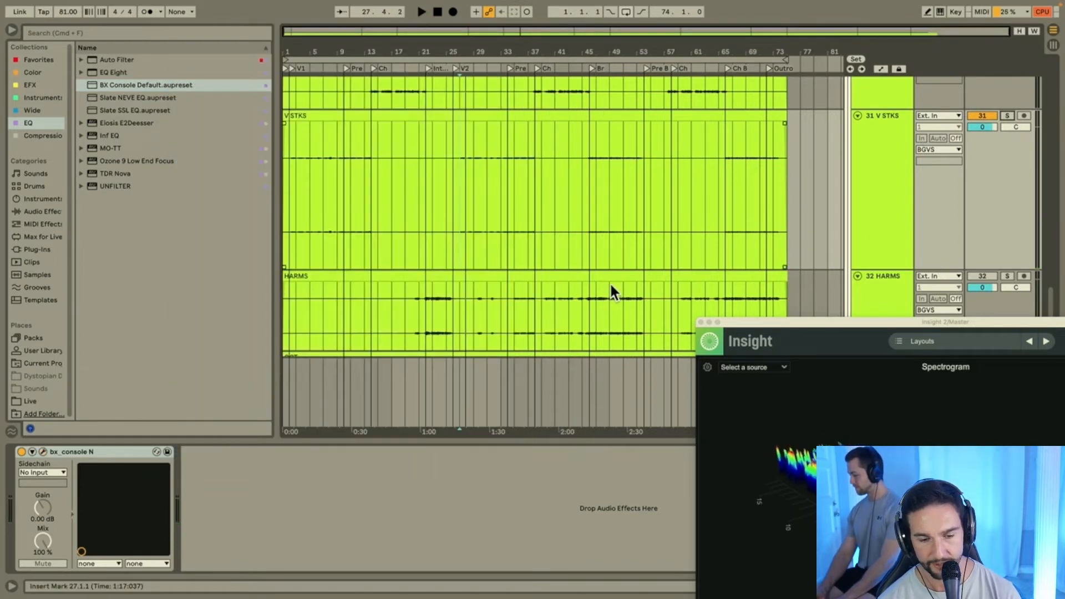
Step: Enable the HARMS track and audition it from the Interlude at bar 22, both soloed and in the mix
click(426, 316)
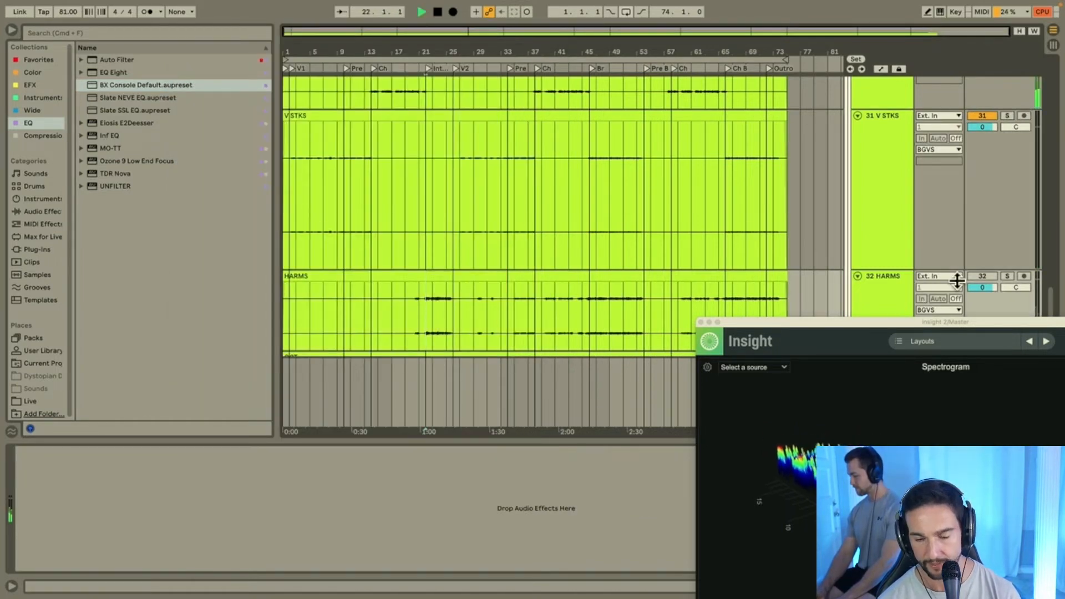
click(984, 276)
scroll(894, 281, down, 1)
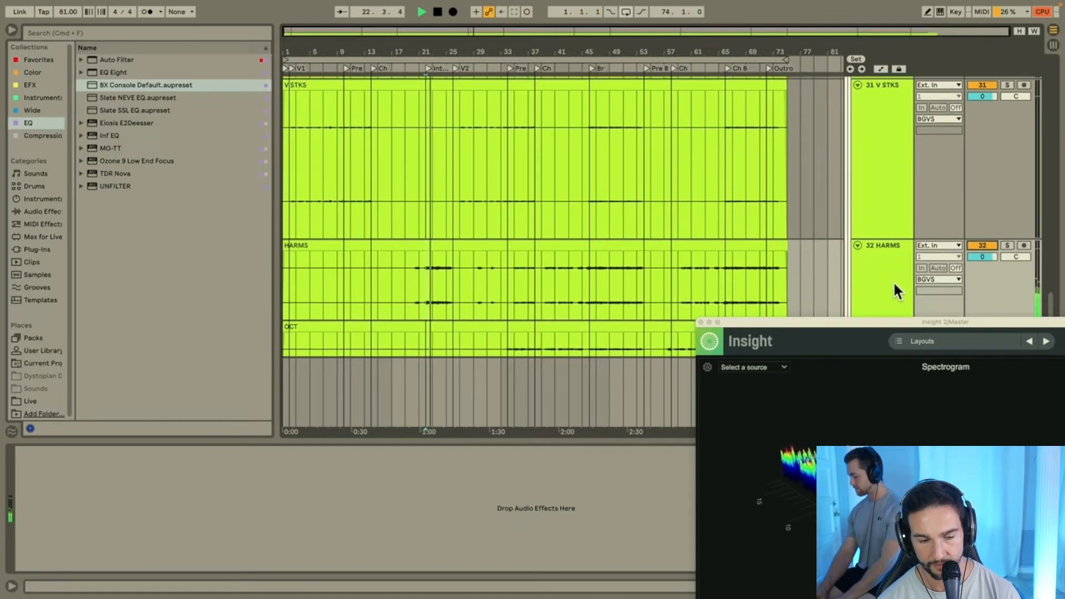
click(1008, 244)
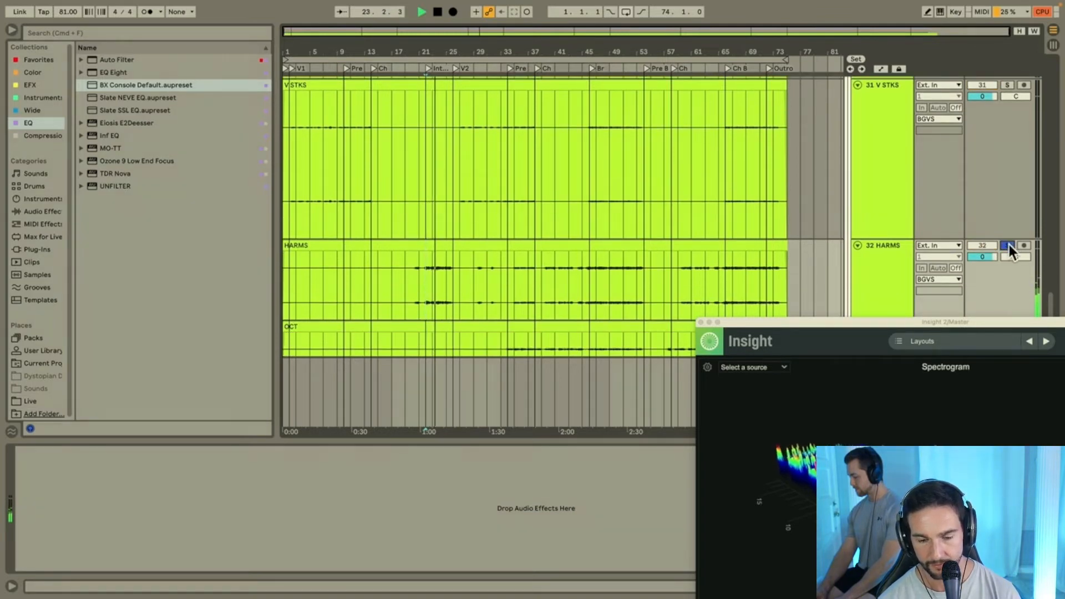
click(1008, 245)
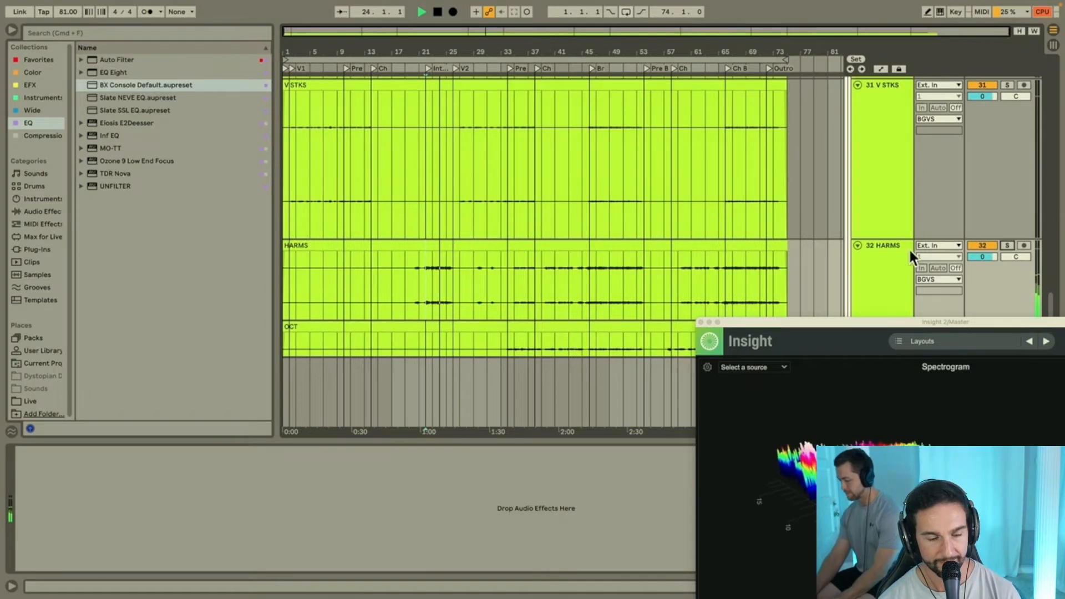
scroll(904, 248, up, 8)
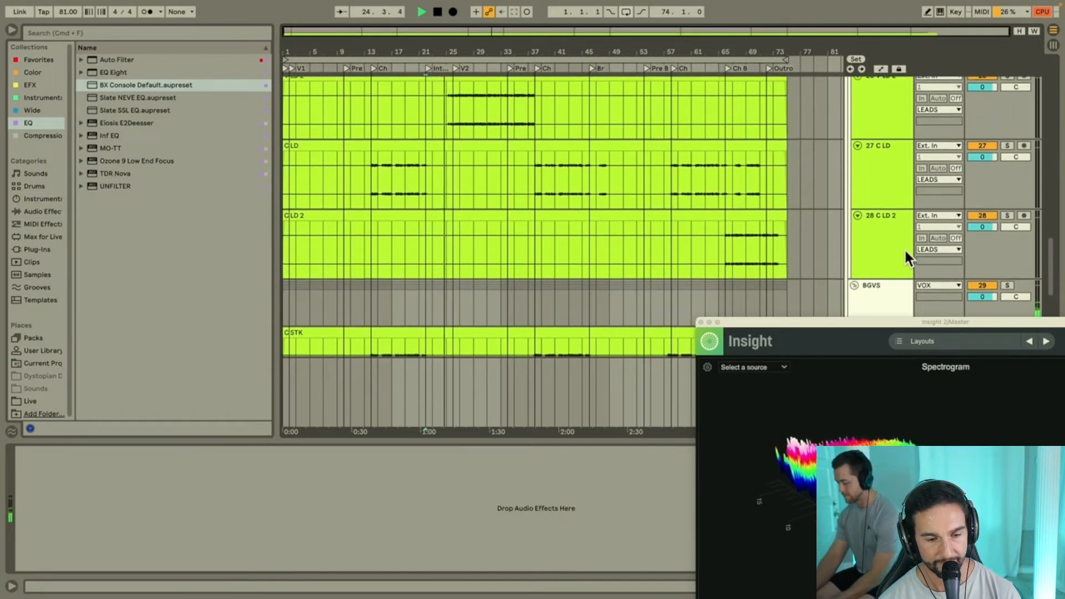
scroll(904, 248, down, 6)
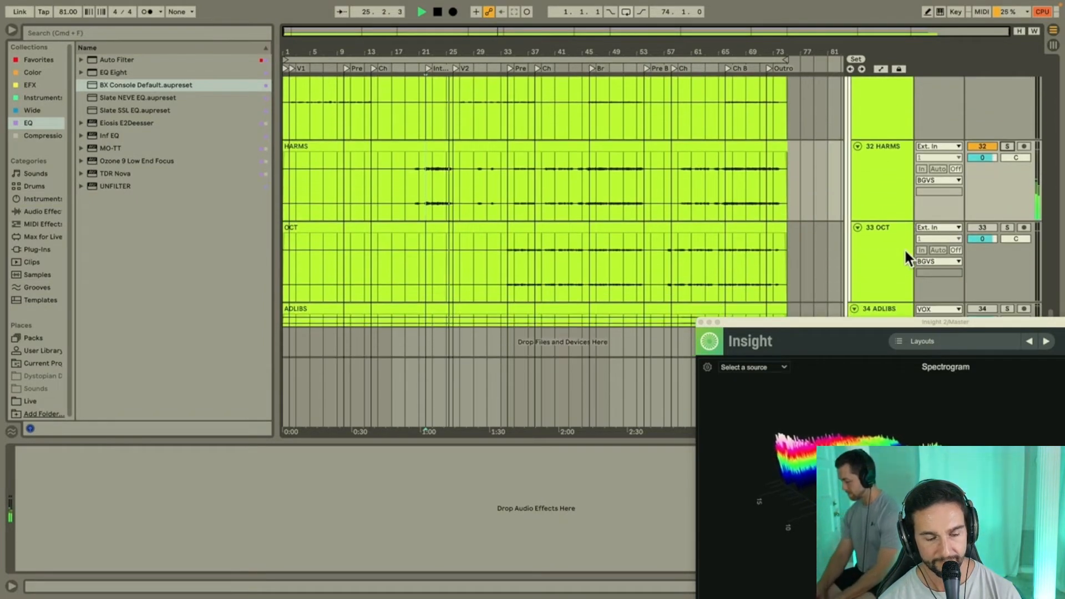
scroll(904, 248, up, 2)
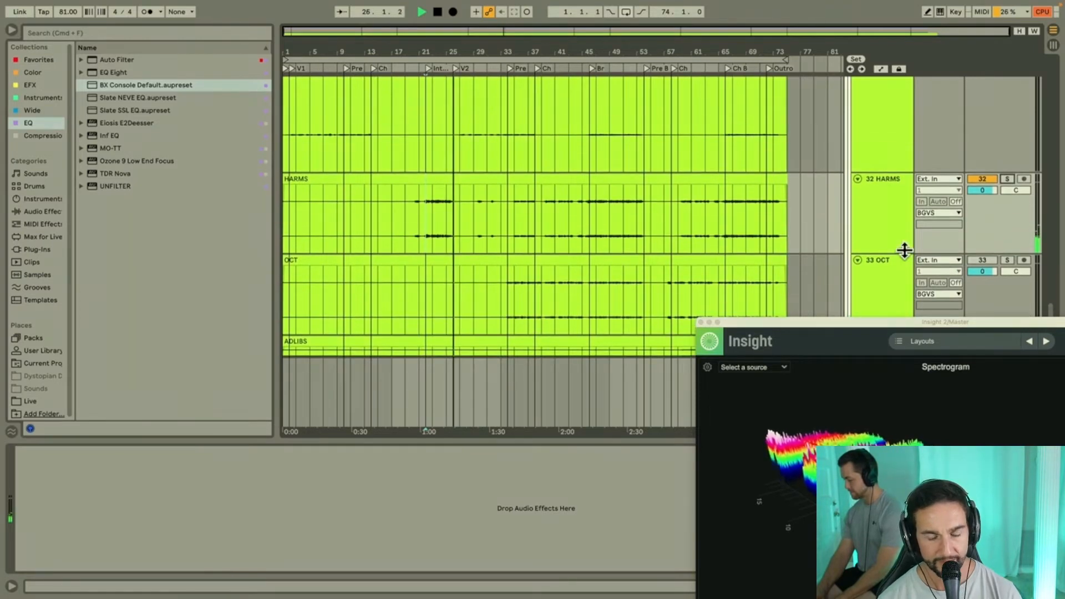
key(space)
scroll(884, 233, down, 2)
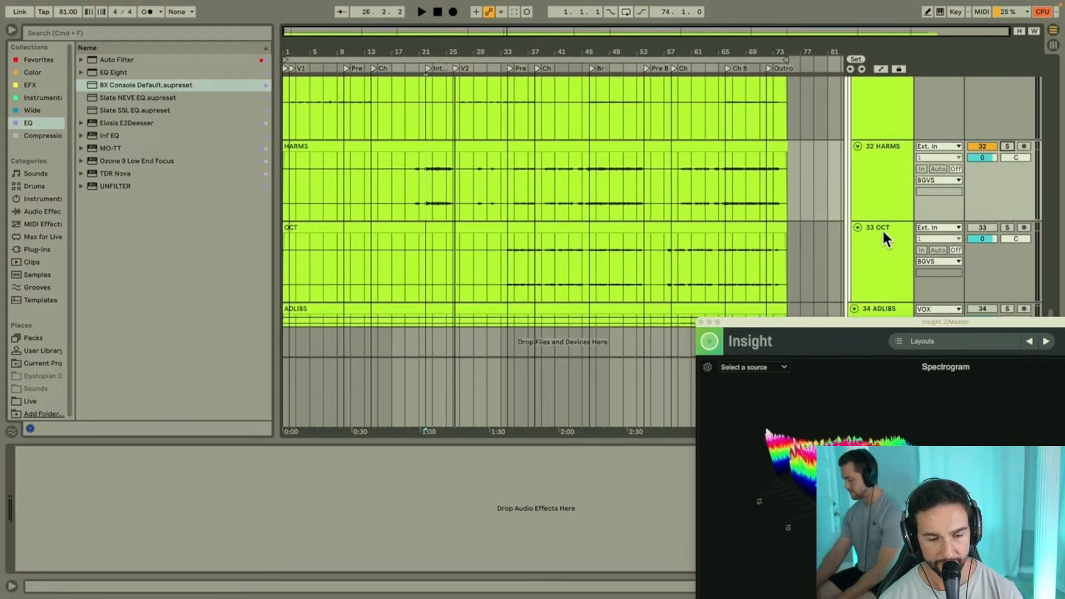
Step: Try to move the entire HARMS track into the LEADS group between V LD 2 and C LD
drag(882, 229, 871, 350)
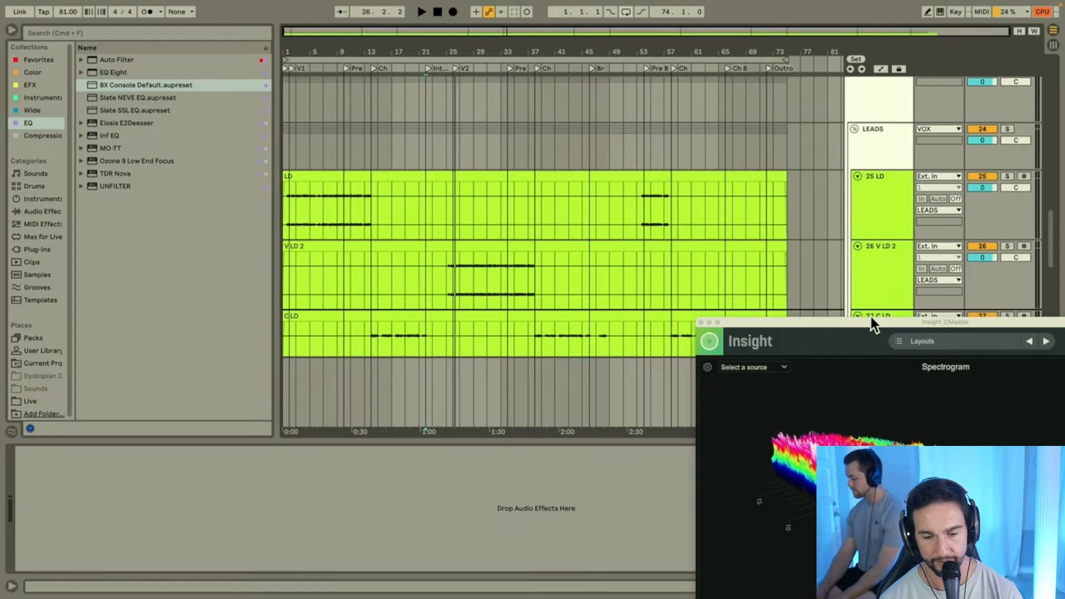
drag(873, 304, 873, 301)
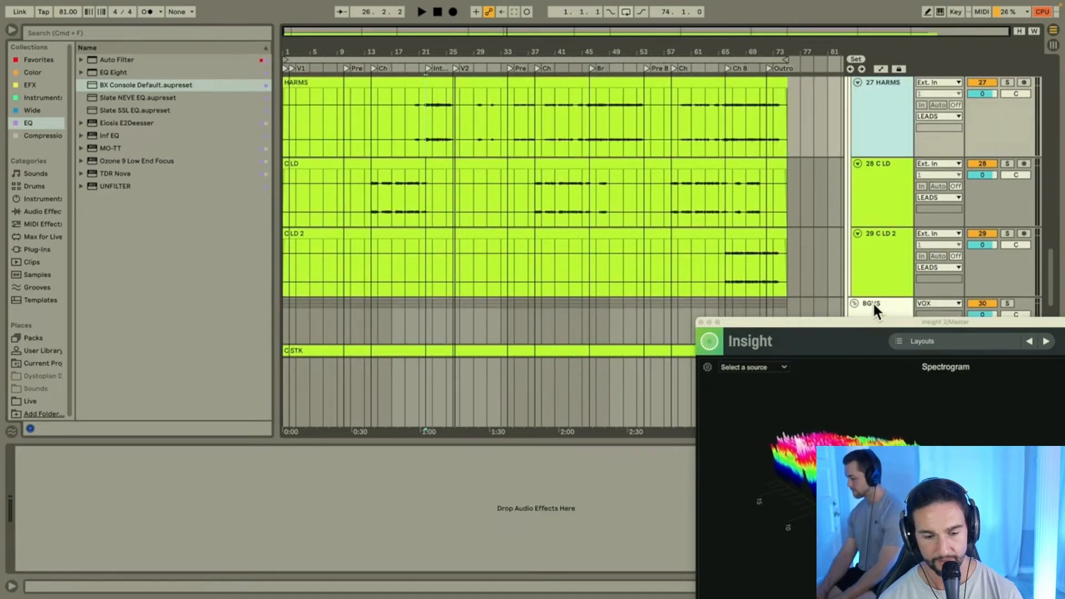
scroll(432, 209, down, 3)
scroll(433, 203, up, 5)
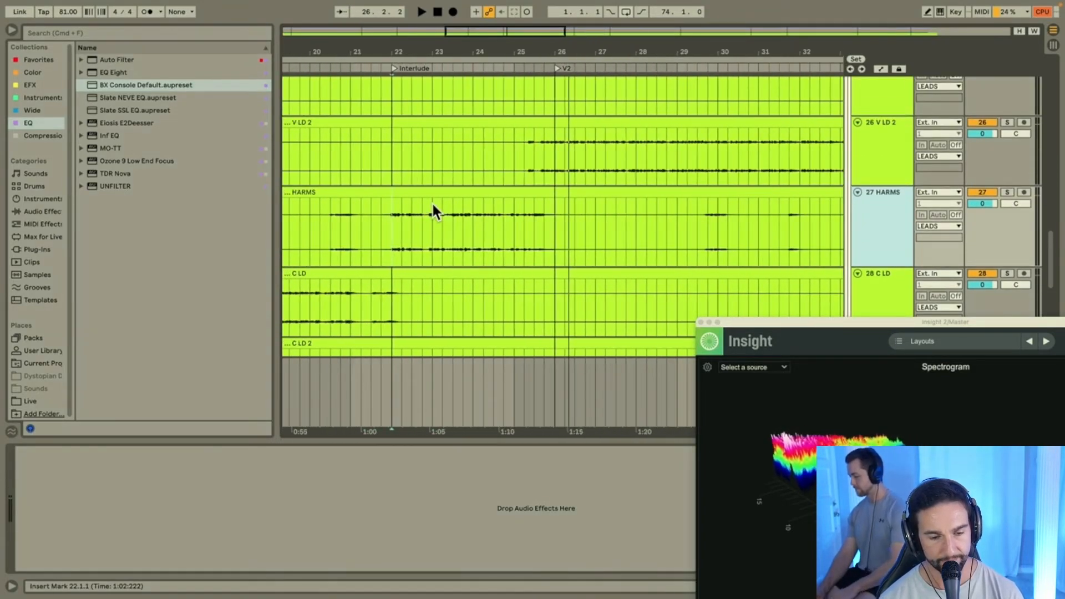
click(388, 241)
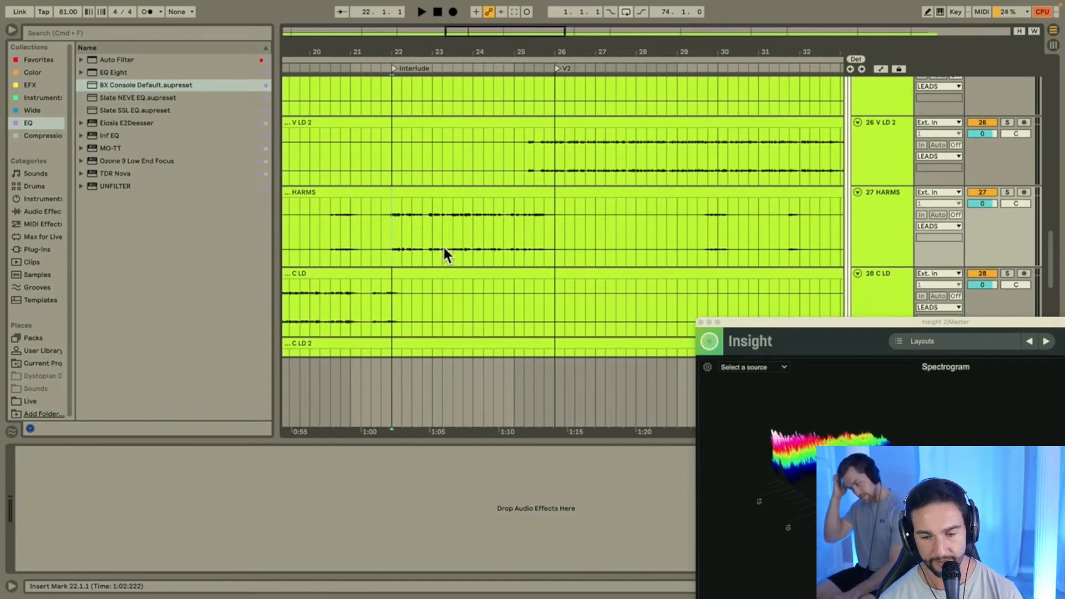
scroll(443, 244, down, 5)
scroll(493, 249, down, 3)
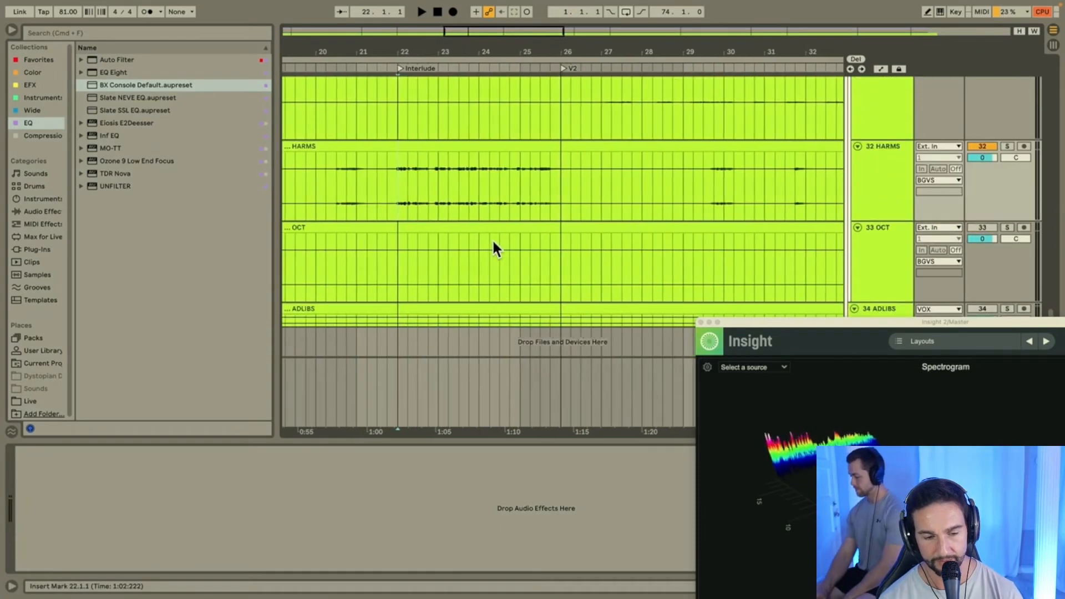
Step: Duplicate the HARMS track within the BGVS group
key(w)
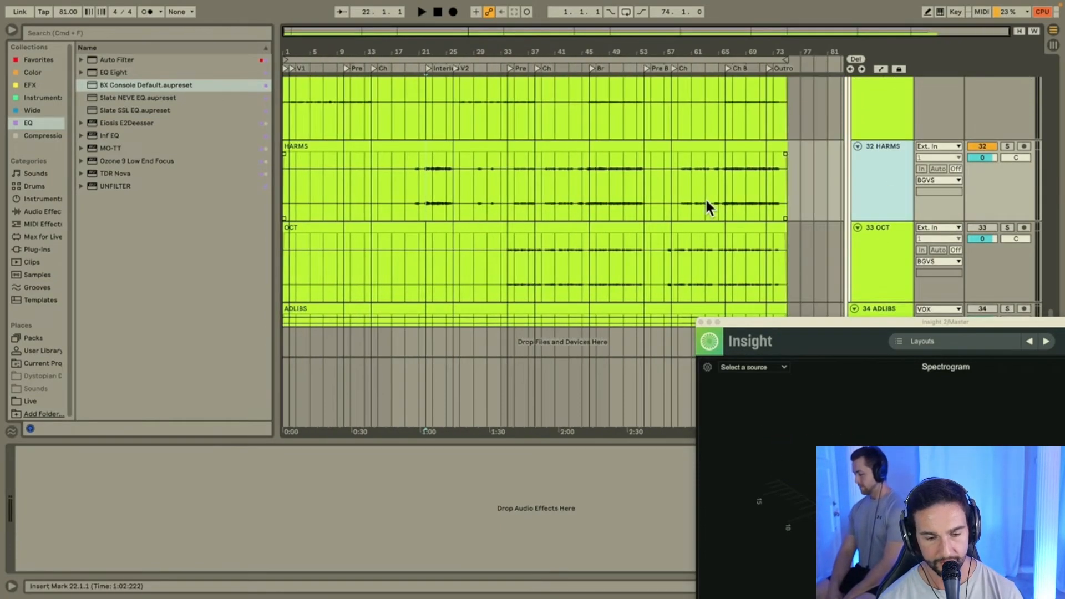
scroll(511, 210, up, 4)
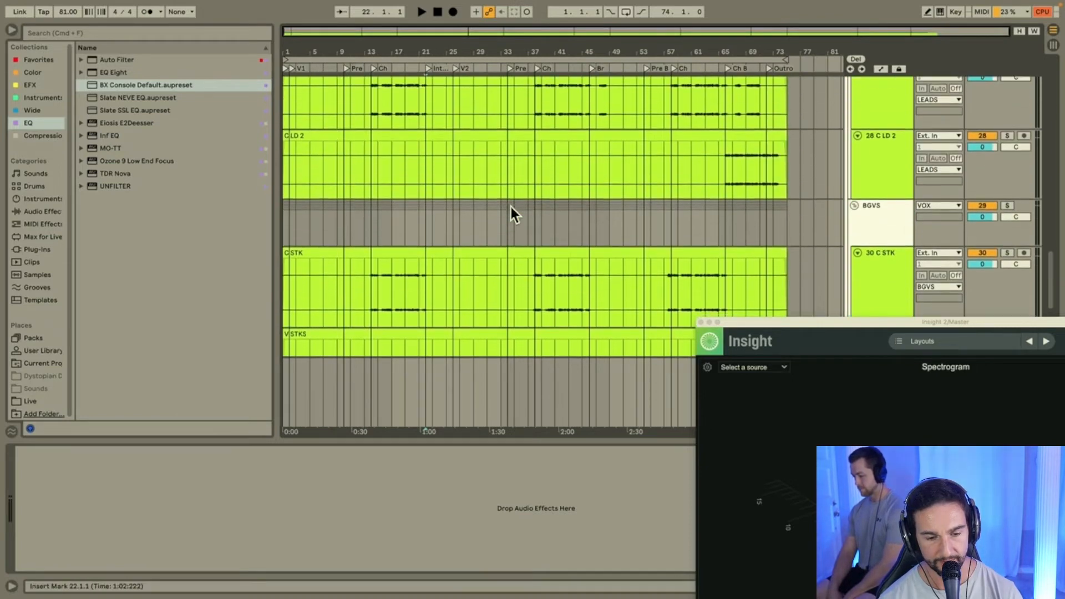
scroll(510, 204, down, 3)
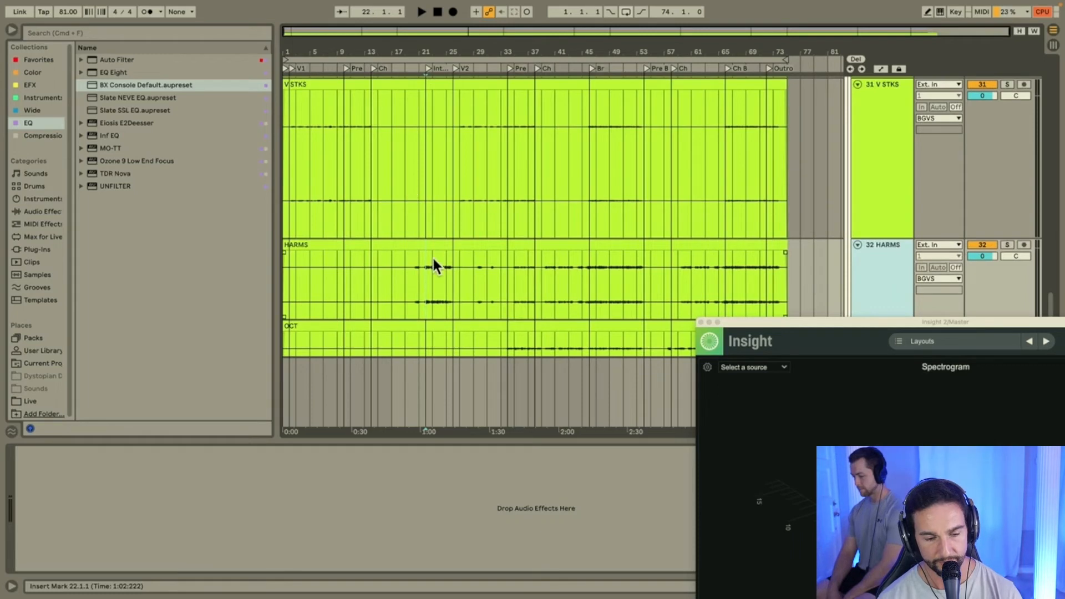
scroll(434, 259, up, 6)
scroll(432, 255, up, 2)
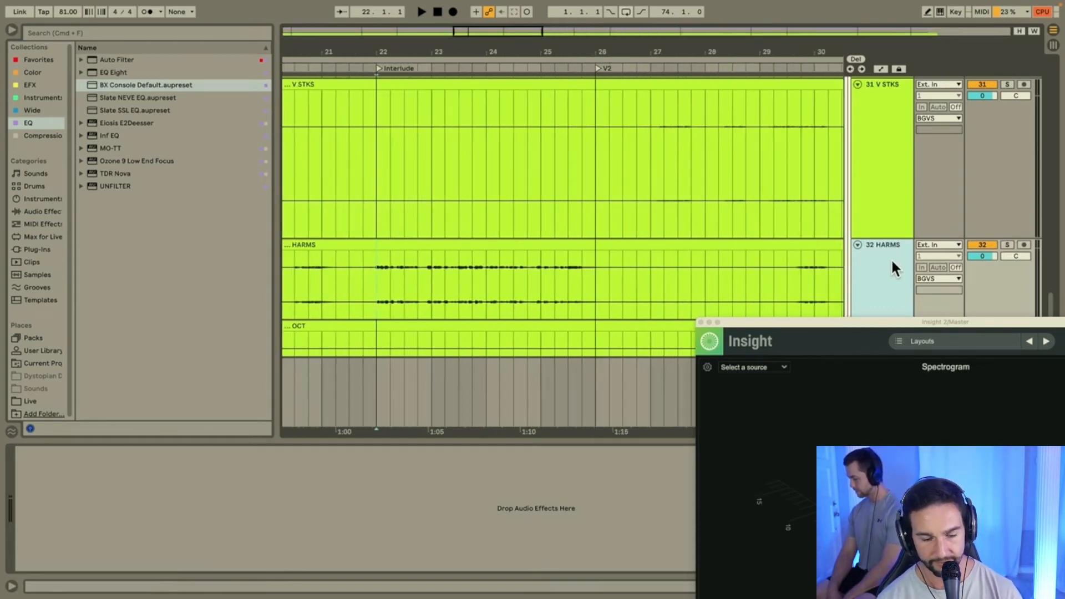
key(super+d)
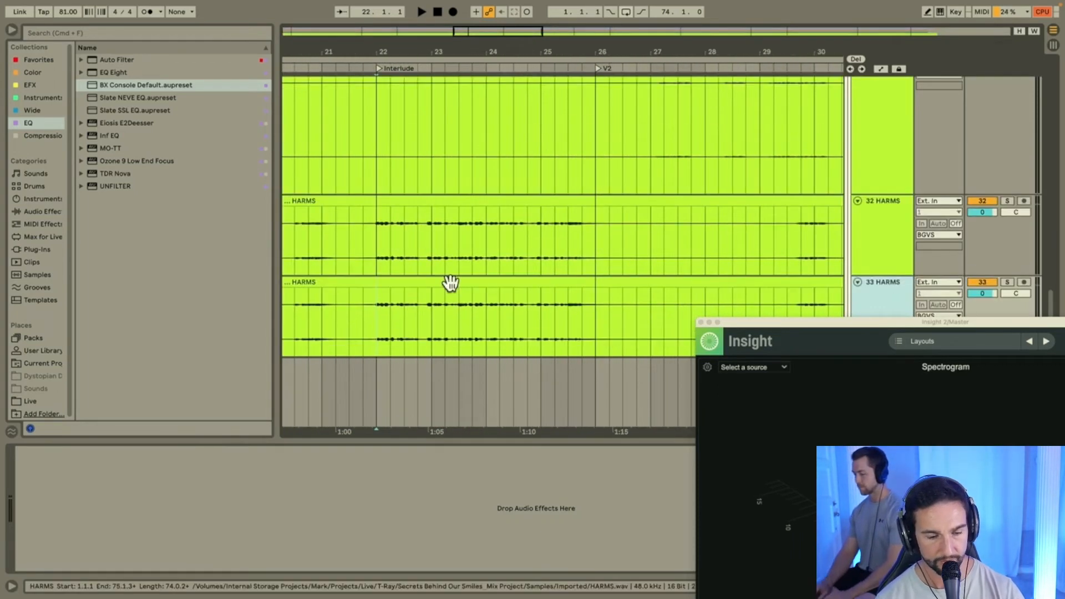
Step: Split the clips on both HARMS tracks at bars 22 and 27
click(372, 256)
drag(371, 254, 651, 234)
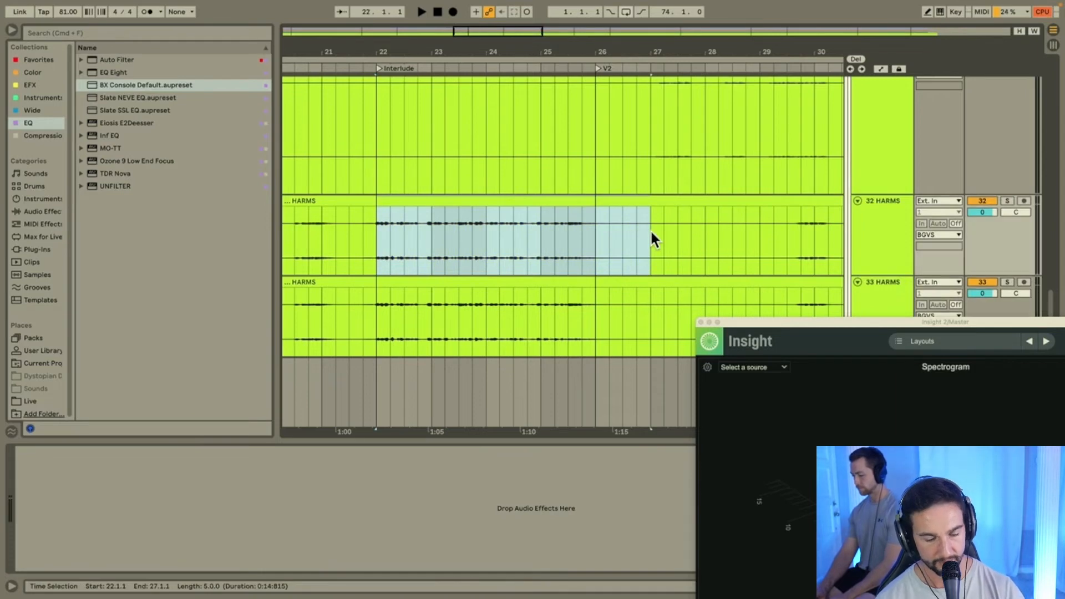
key(super+e)
key(Down)
key(super+e)
Step: Keep only bars 22 to 27 on the upper HARMS track, and delete that same section from the lower HARMS track
click(338, 198)
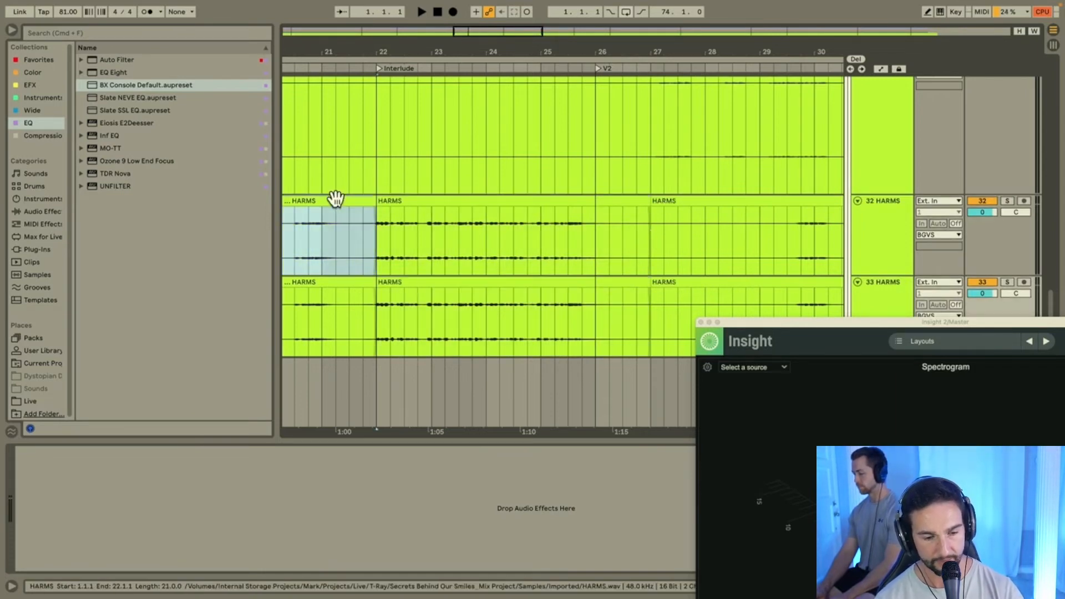
click(669, 202)
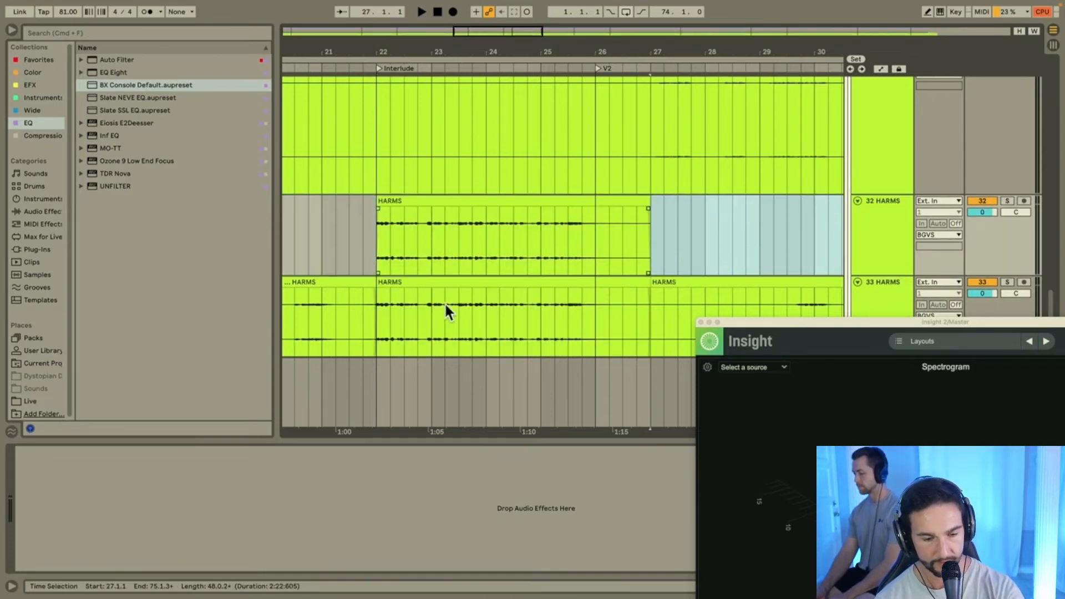
click(403, 282)
key(Delete)
scroll(535, 264, down, 10)
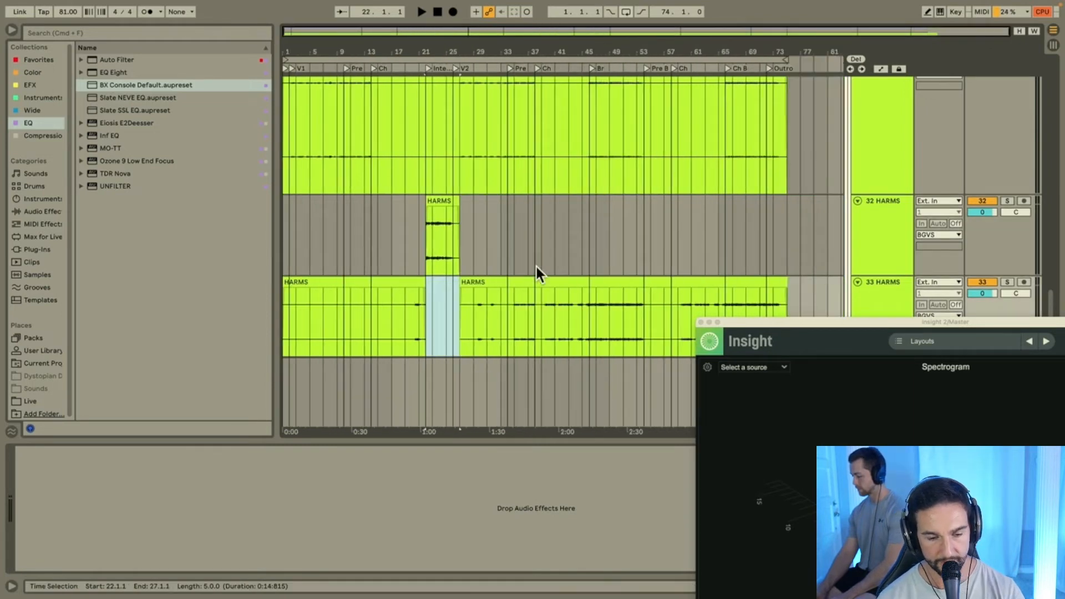
Step: Move the upper HARMS track into the LEADS group between C LD and C LD 2, and rename it Filtered Lead
drag(878, 211, 876, 247)
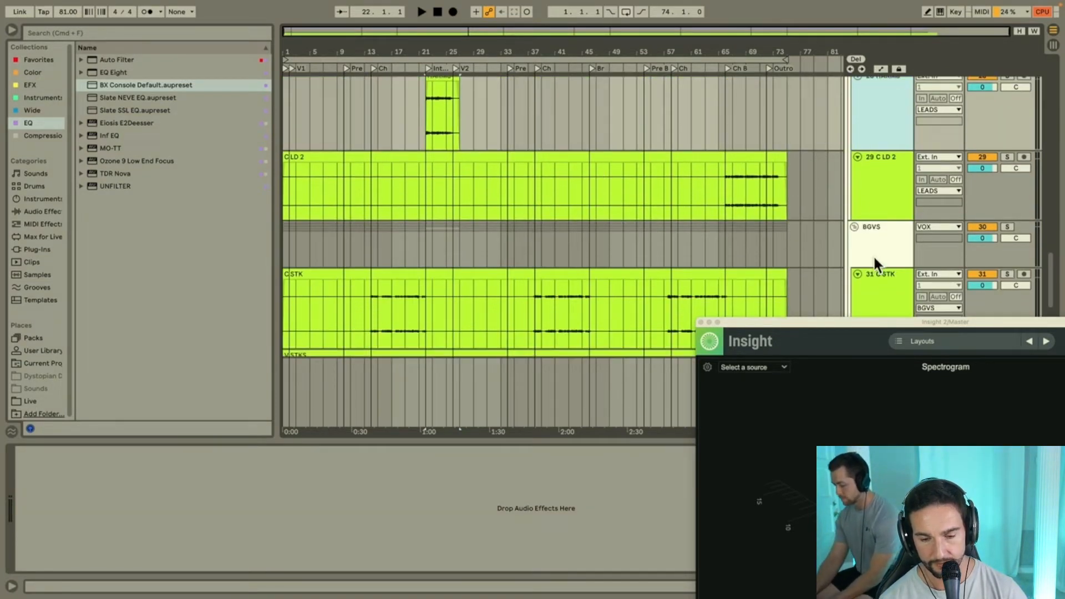
scroll(873, 255, down, 2)
scroll(874, 255, up, 4)
scroll(873, 255, up, 2)
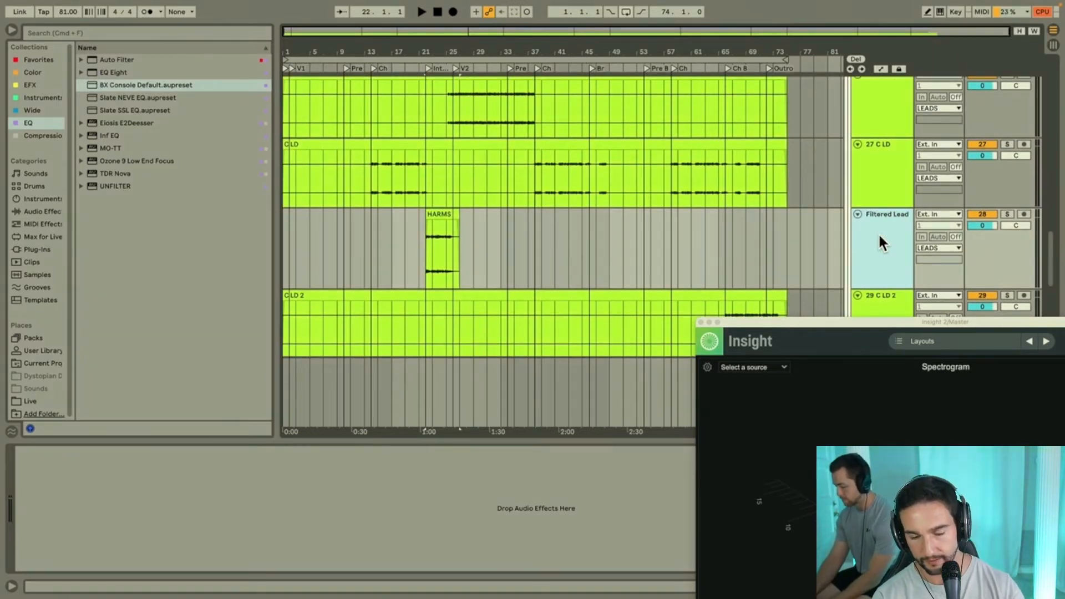
Step: Play from bar 22, insert the BX Console Default preset on the Filtered Lead track, and randomize its console channel
click(441, 270)
key(space)
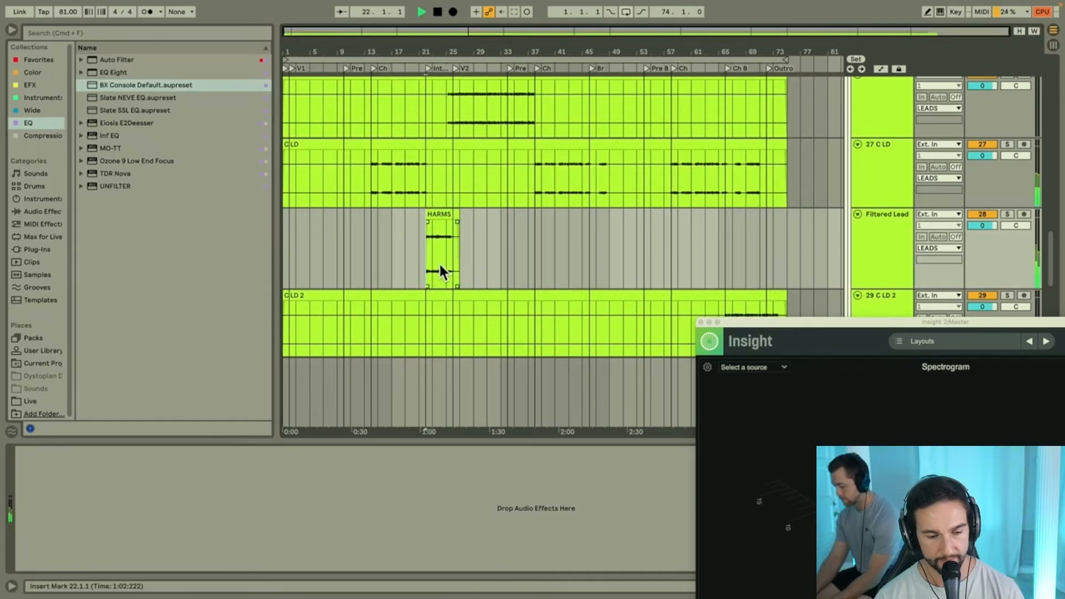
double_click(154, 84)
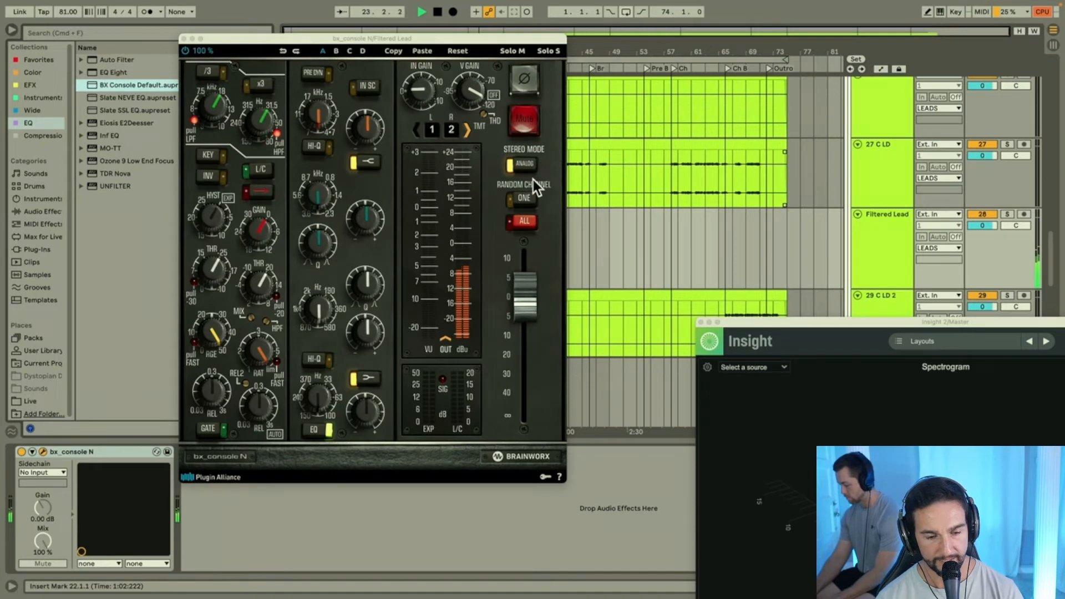
click(525, 199)
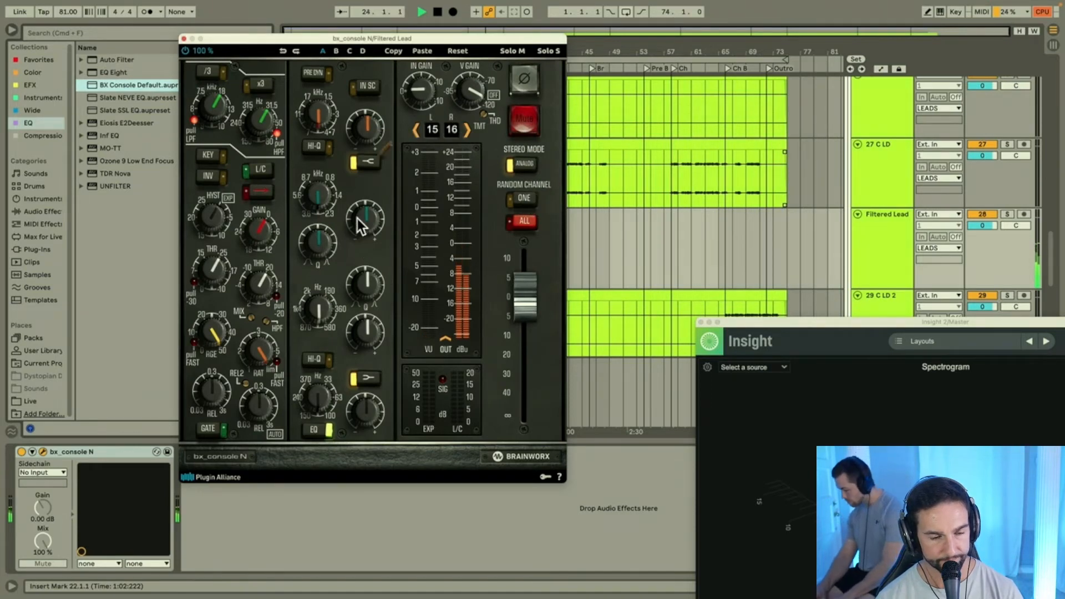
Step: Lower the high-mid gain on the Filtered Lead console, raise its output fader to 1.0 dB, and compare the result with the plugin bypassed
drag(363, 218, 364, 230)
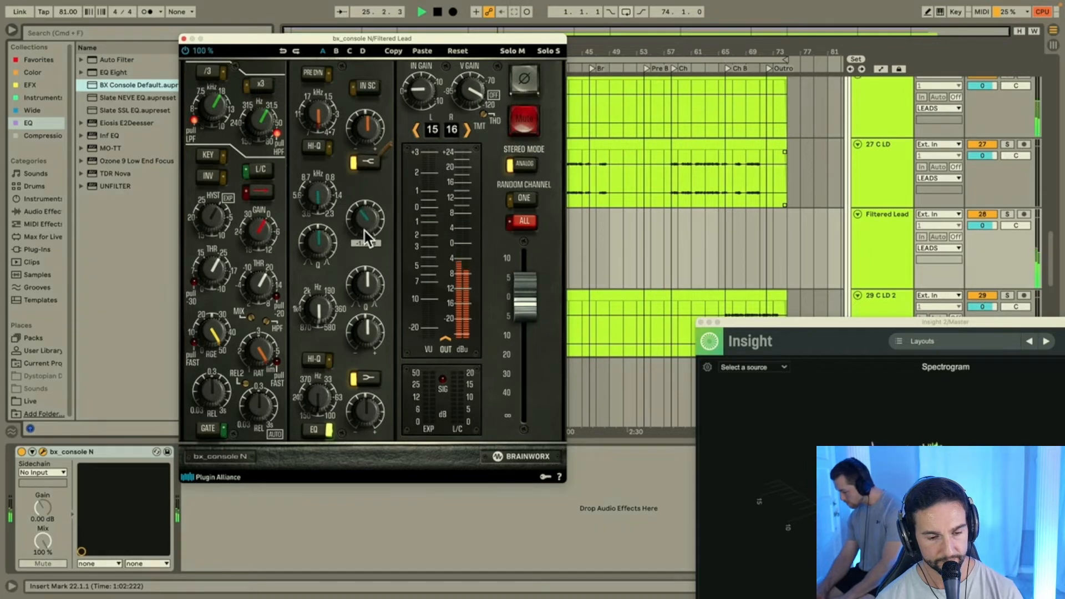
key(space)
key(space)
mouse_move(528, 290)
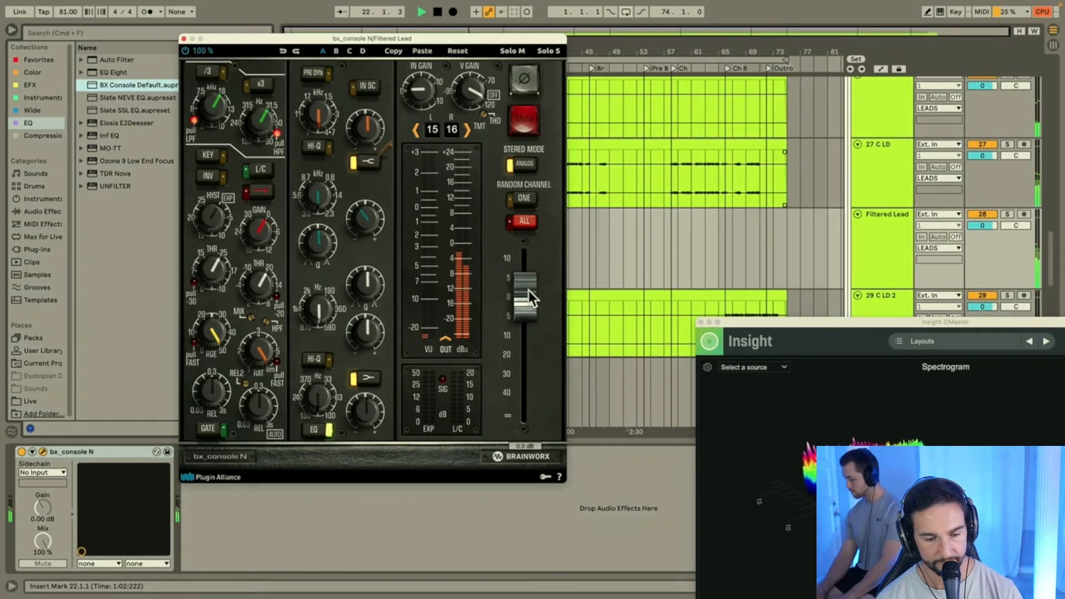
drag(528, 290, 528, 287)
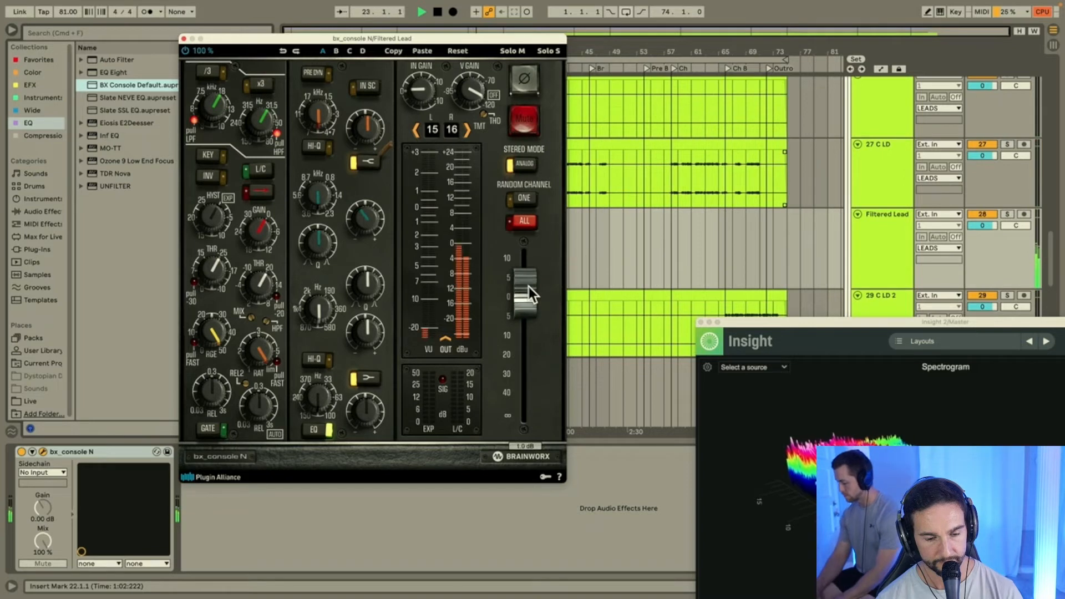
click(22, 454)
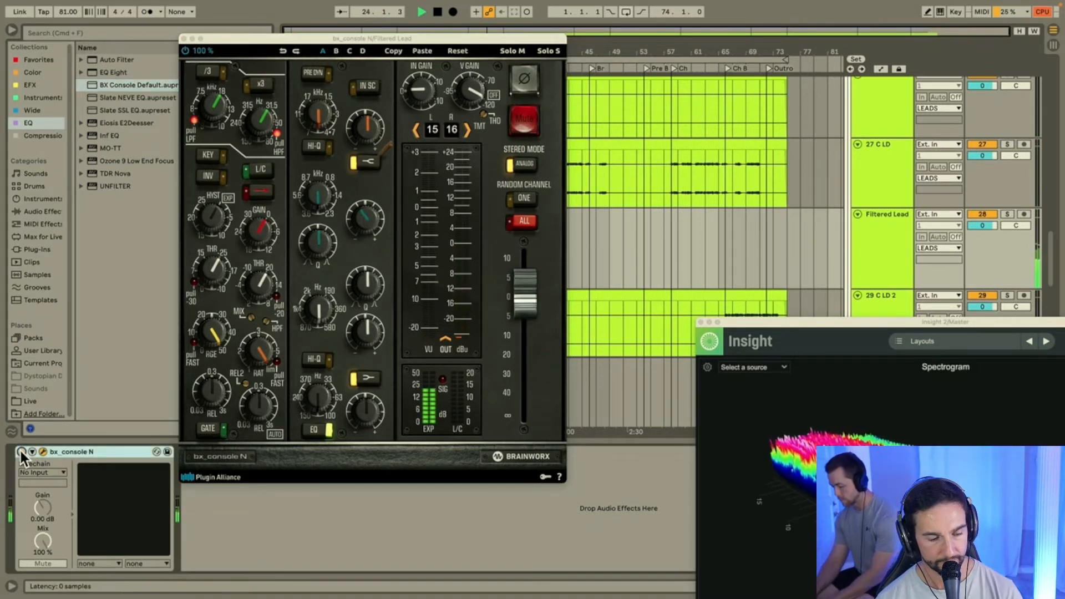
click(183, 39)
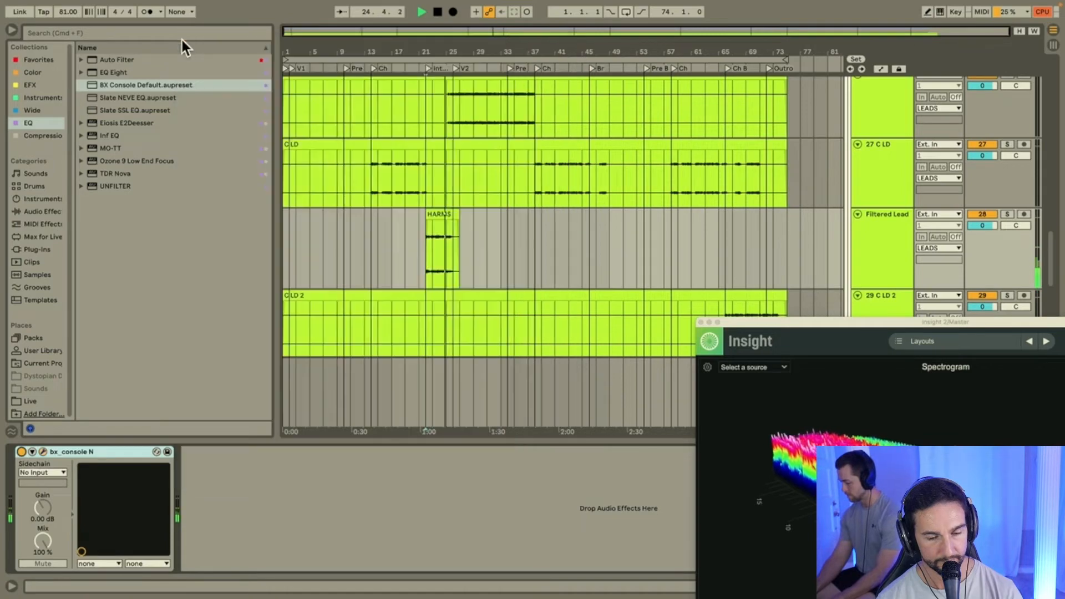
Step: Audition the background vocals from bar 31 and select the HARMS track in the BGVS group
scroll(797, 225, down, 5)
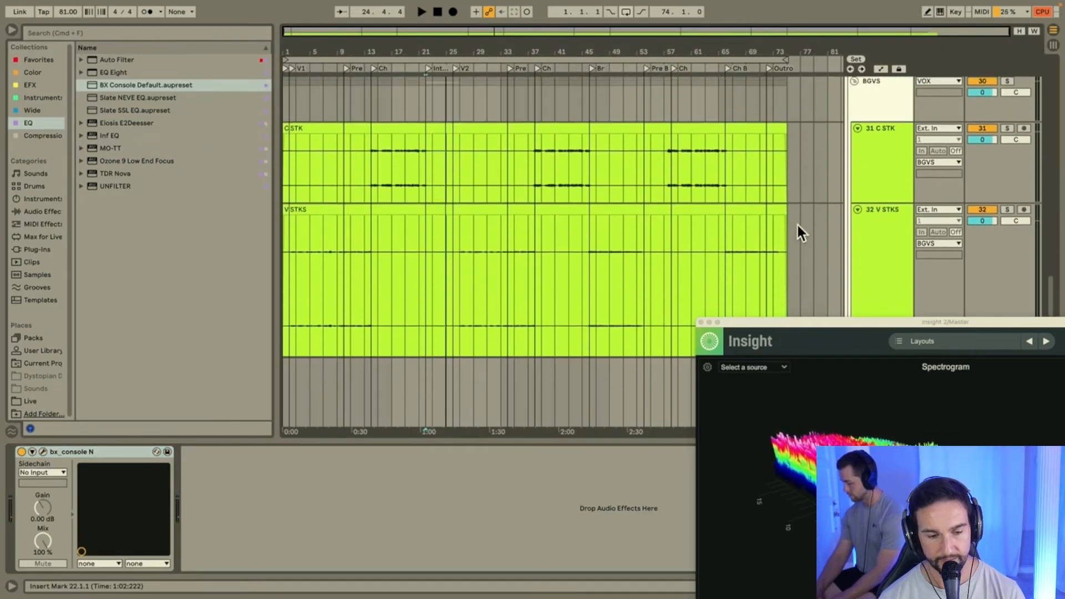
scroll(447, 255, down, 2)
click(489, 257)
key(space)
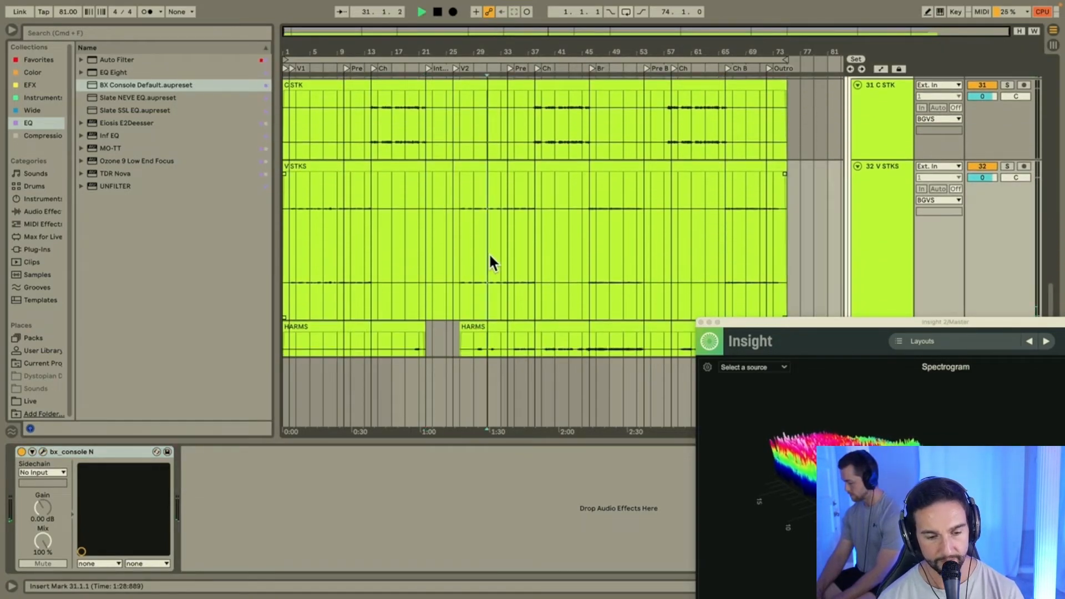
scroll(491, 257, down, 2)
scroll(488, 252, down, 2)
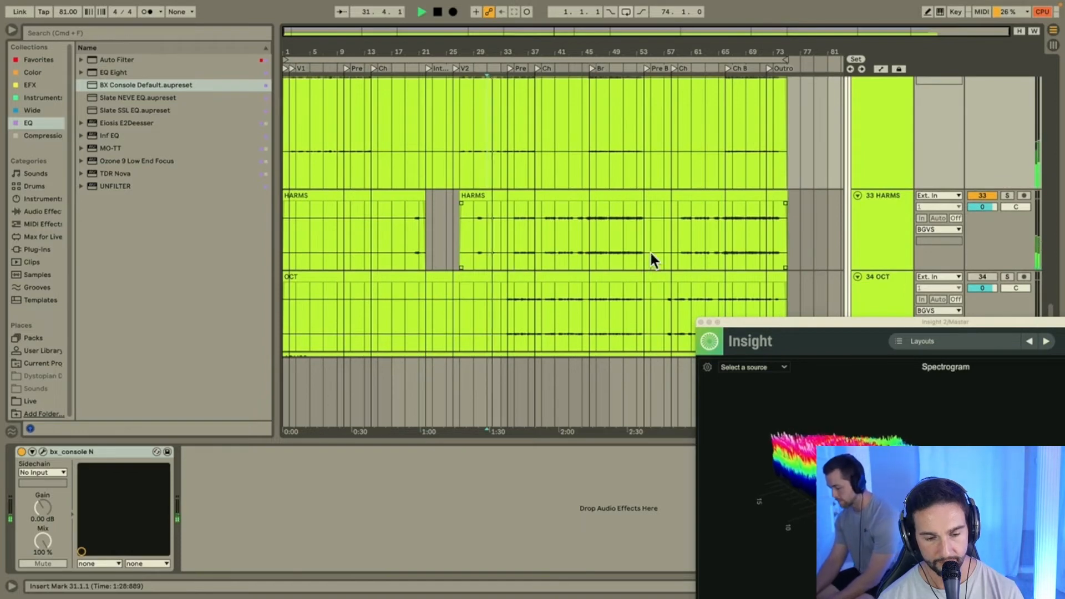
click(870, 224)
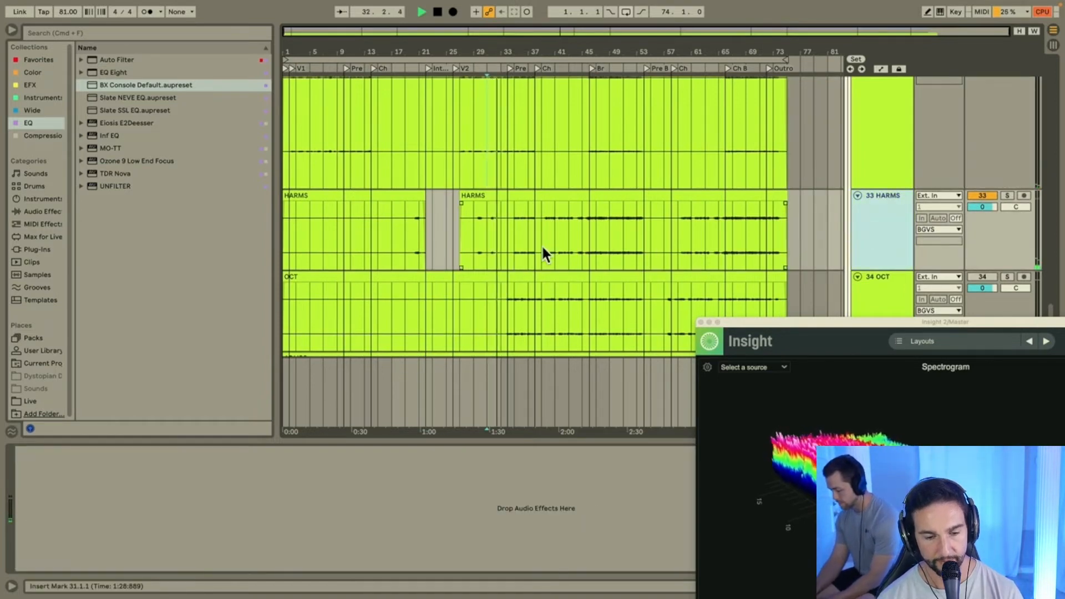
key(space)
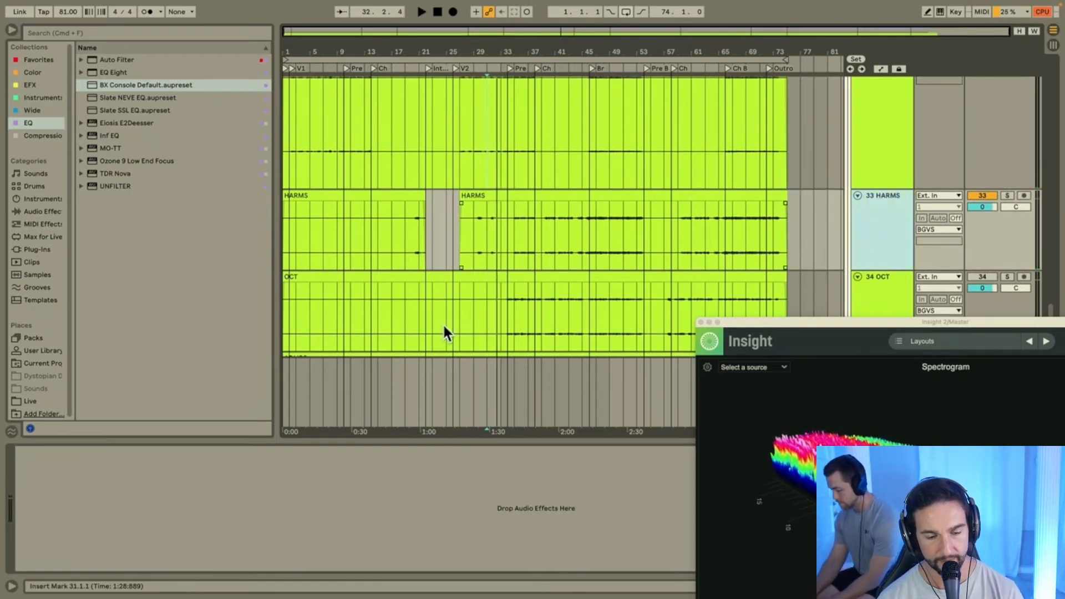
Step: Play from bar 35, insert the BX Console Default preset on the HARMS track, and cut its high-frequency gain
click(488, 218)
key(plus)
key(plus)
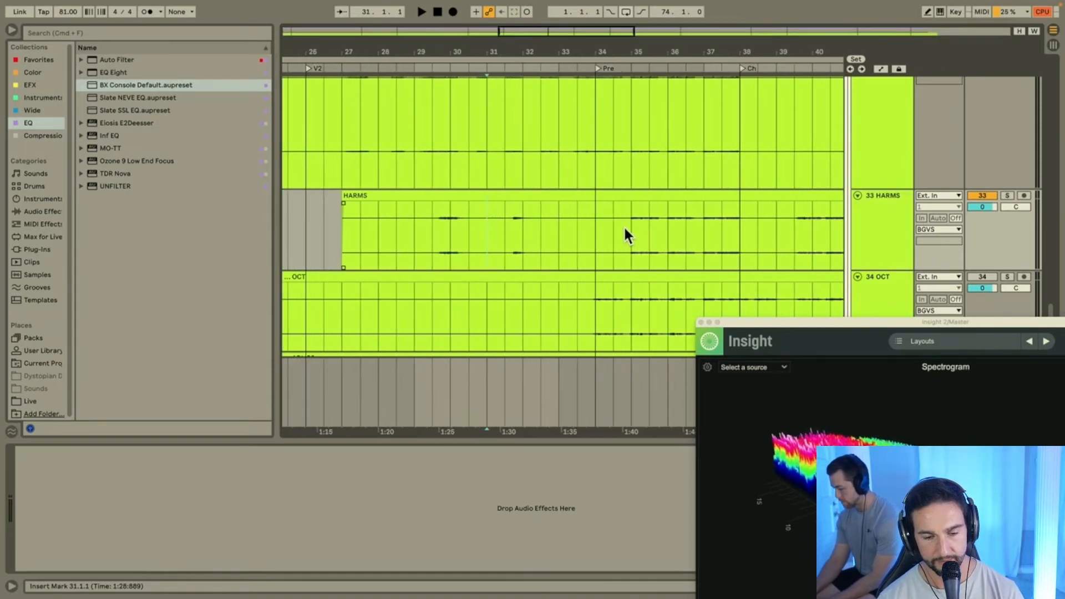
key(space)
click(907, 221)
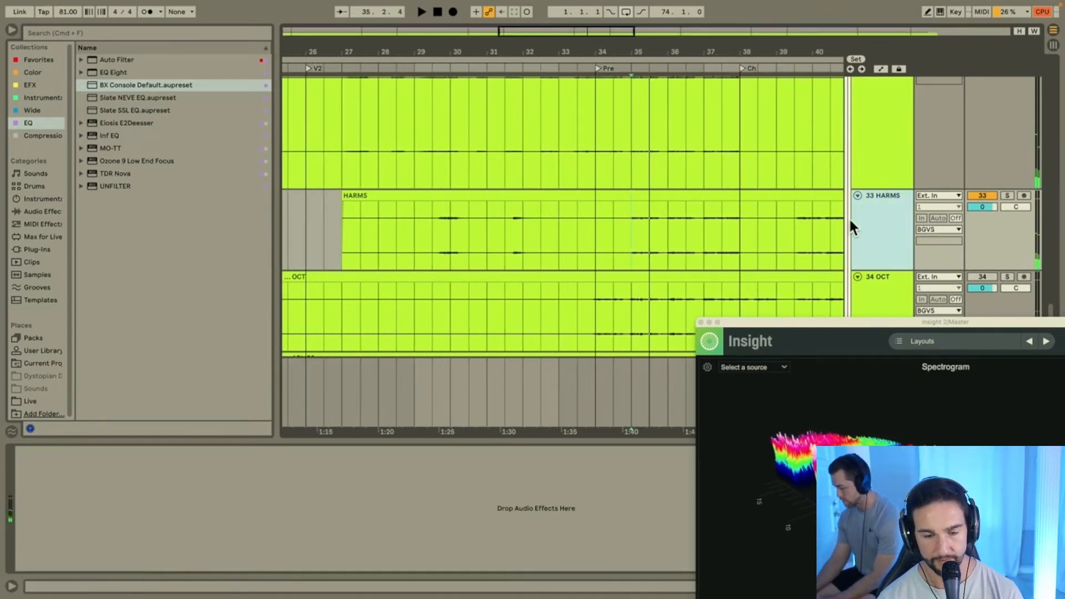
double_click(123, 87)
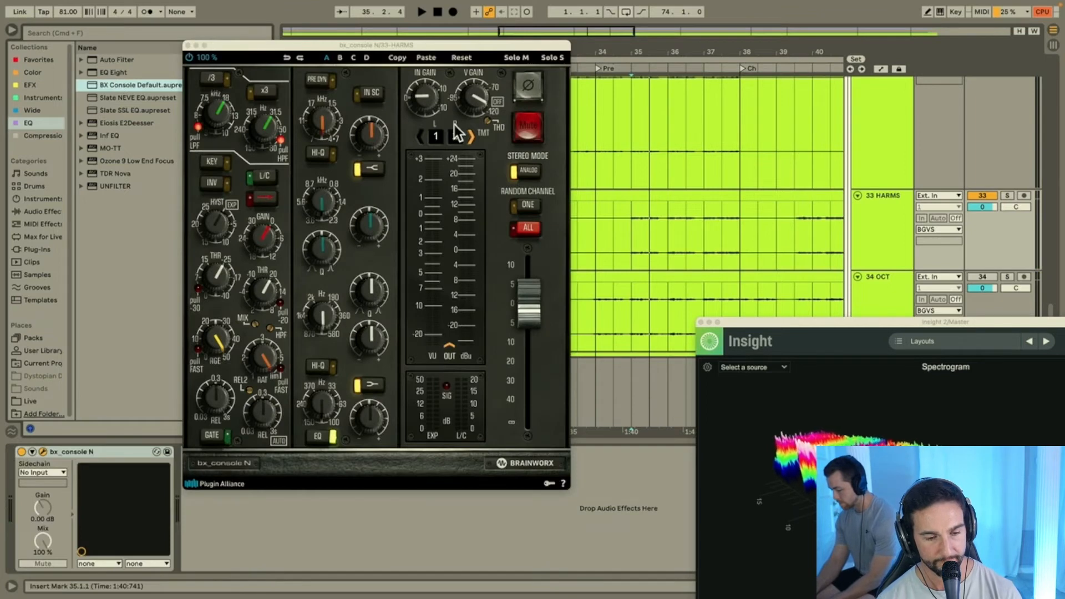
drag(370, 140, 371, 146)
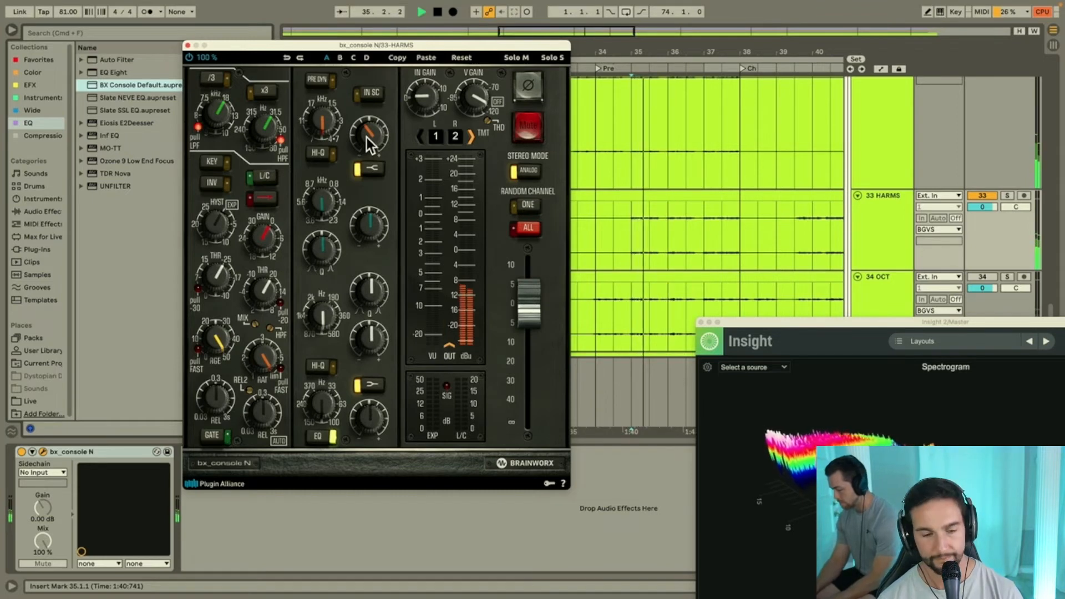
Step: Compare the HARMS console with bypass, cut the high-frequency gain further, and randomize its single console channel
click(21, 451)
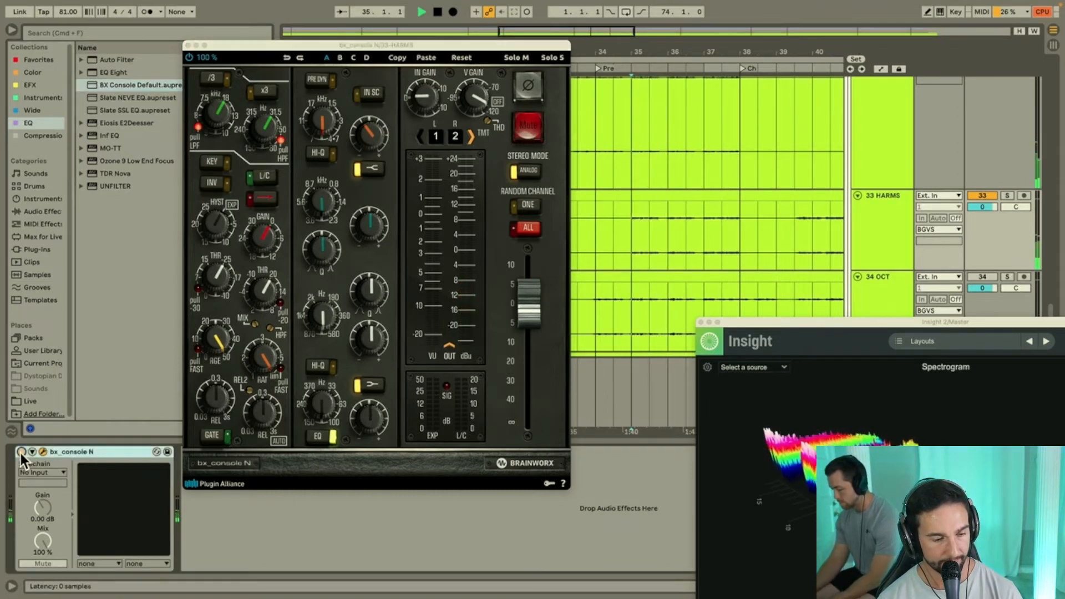
click(21, 451)
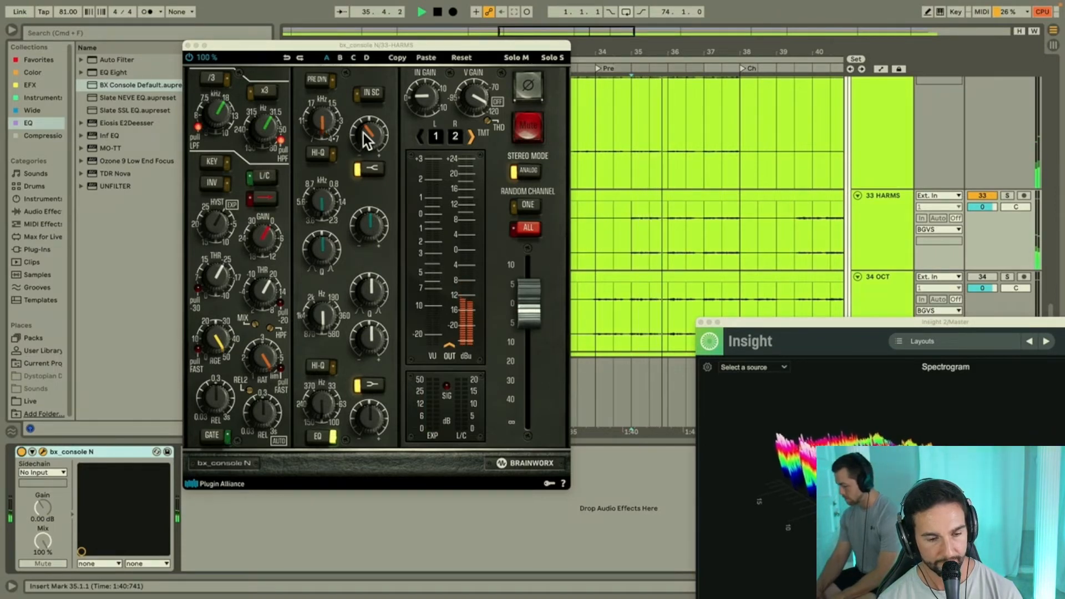
drag(364, 133, 364, 136)
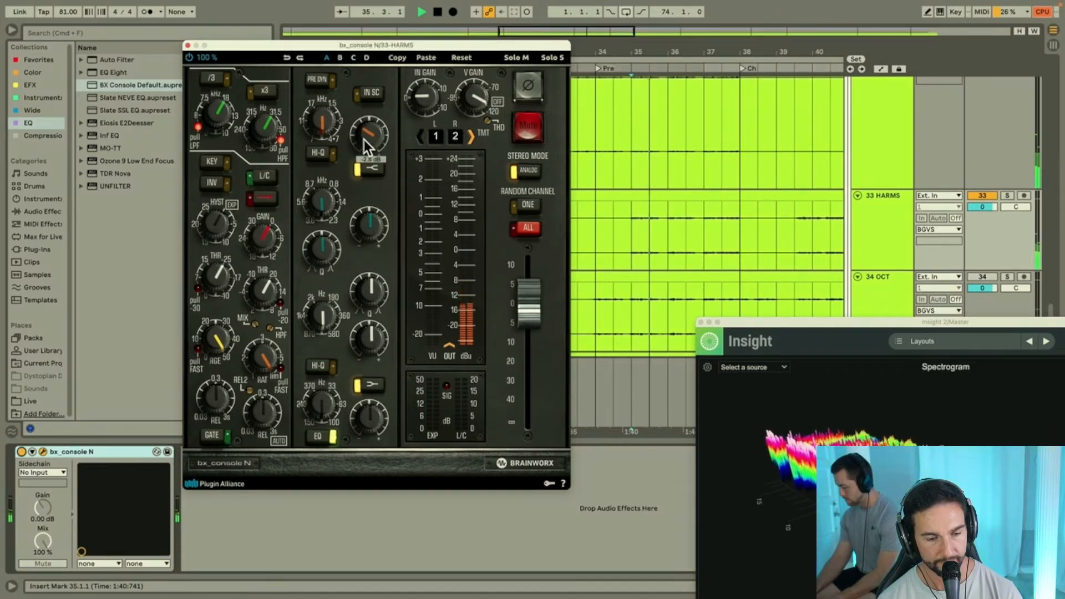
key(space)
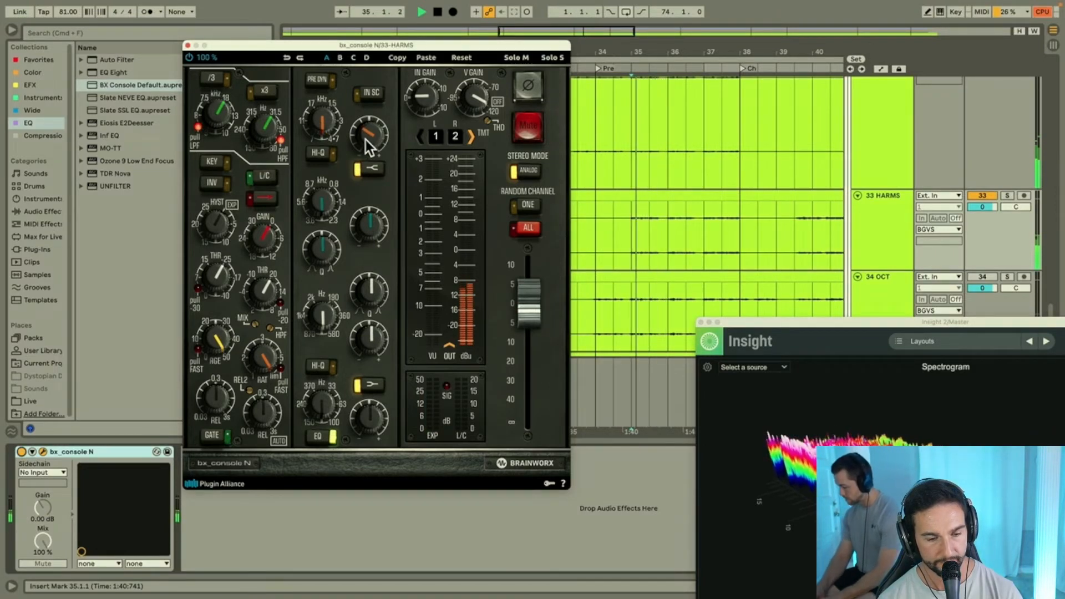
click(531, 204)
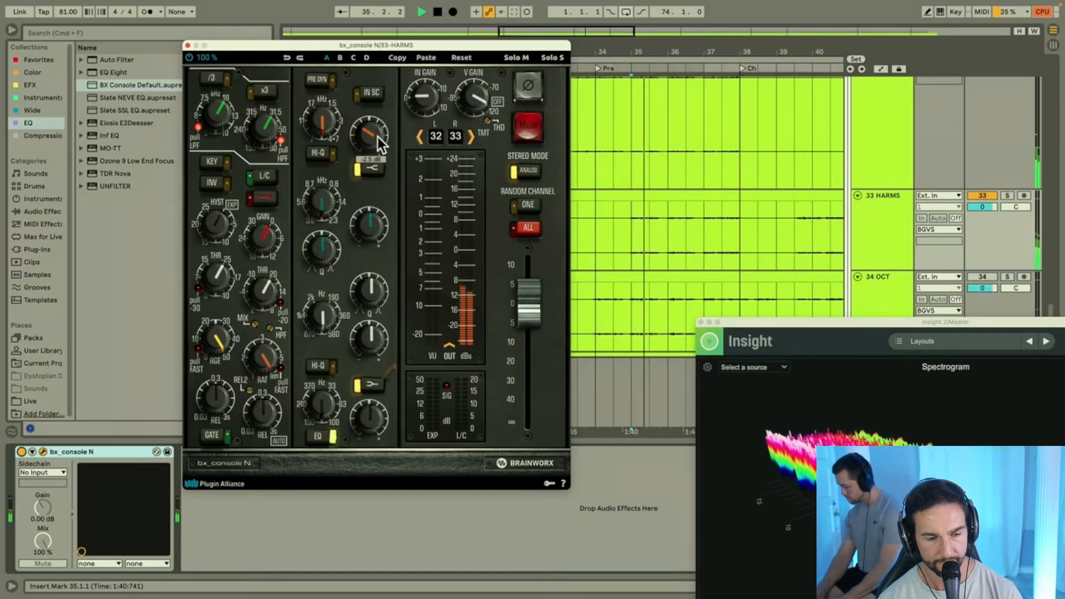
click(187, 46)
key(w)
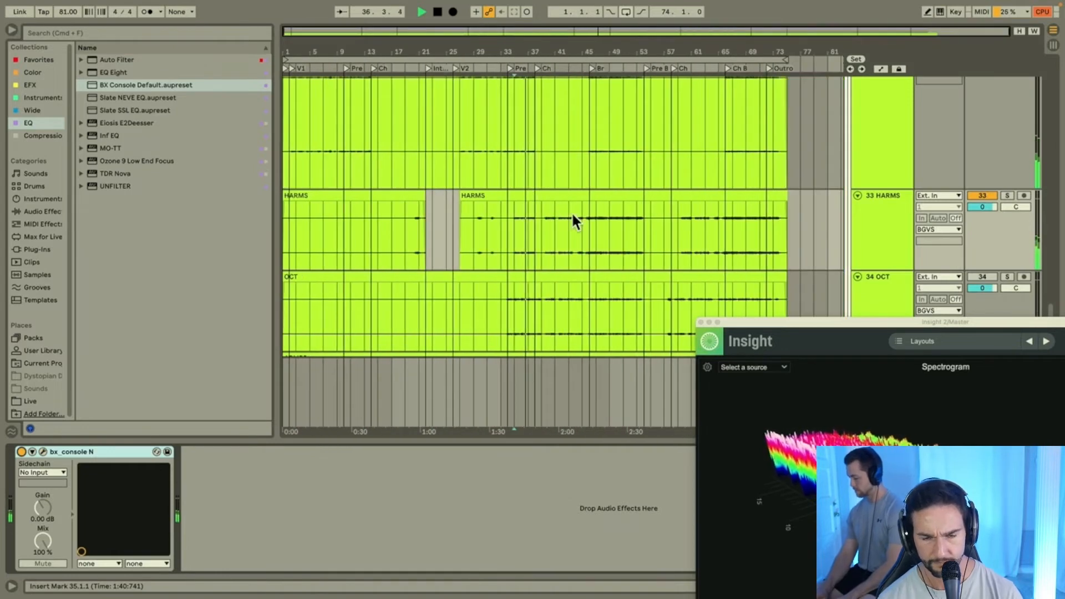
Step: Turn on the OCT track, play it from bar 34, and compare it in the mix and soloed
scroll(572, 211, down, 2)
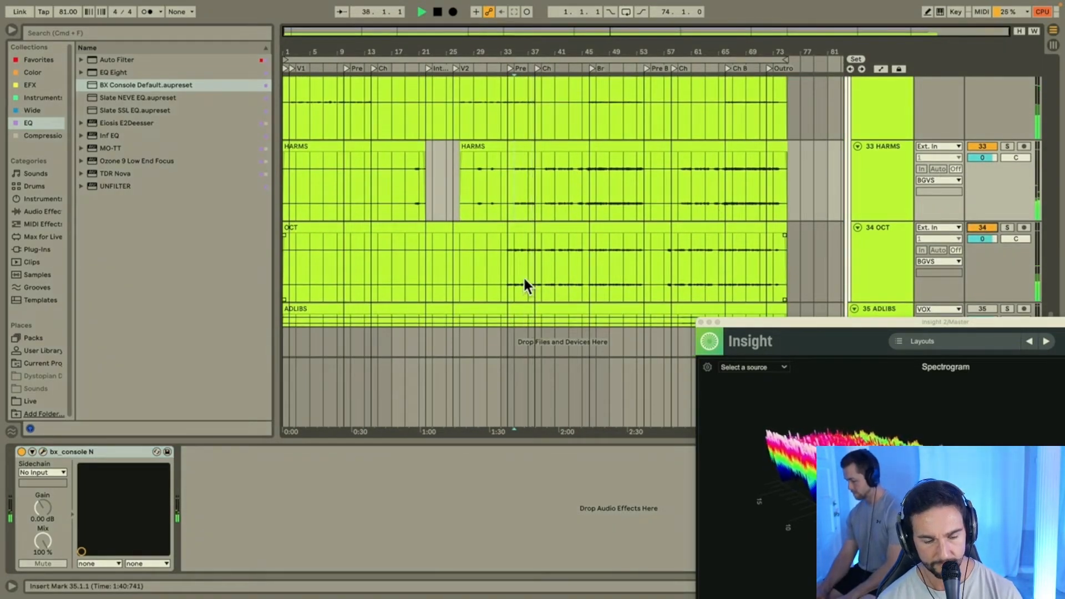
scroll(524, 278, up, 5)
key(space)
click(337, 273)
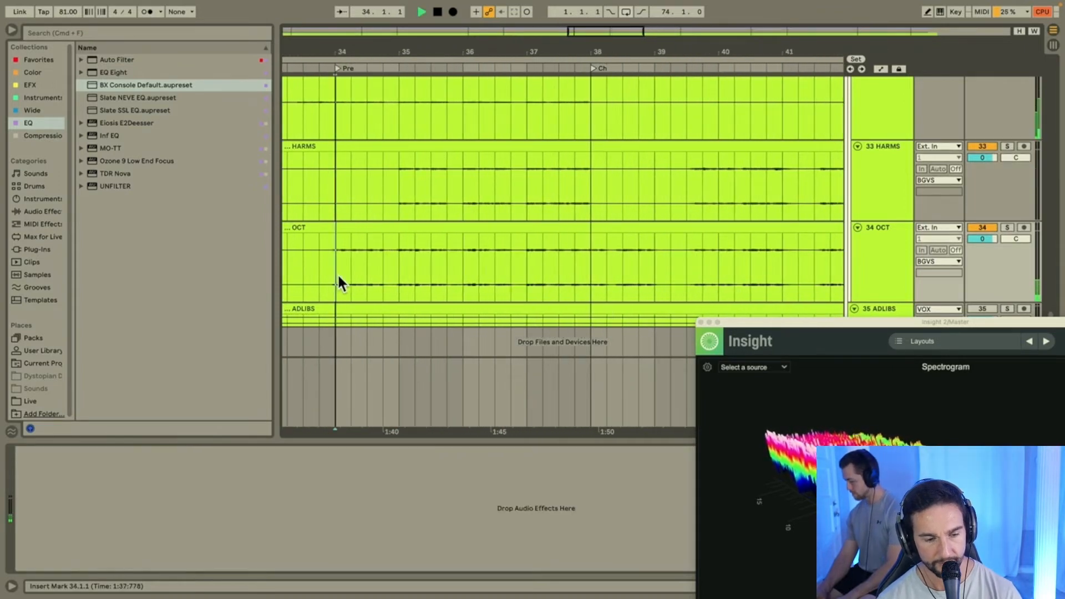
key(space)
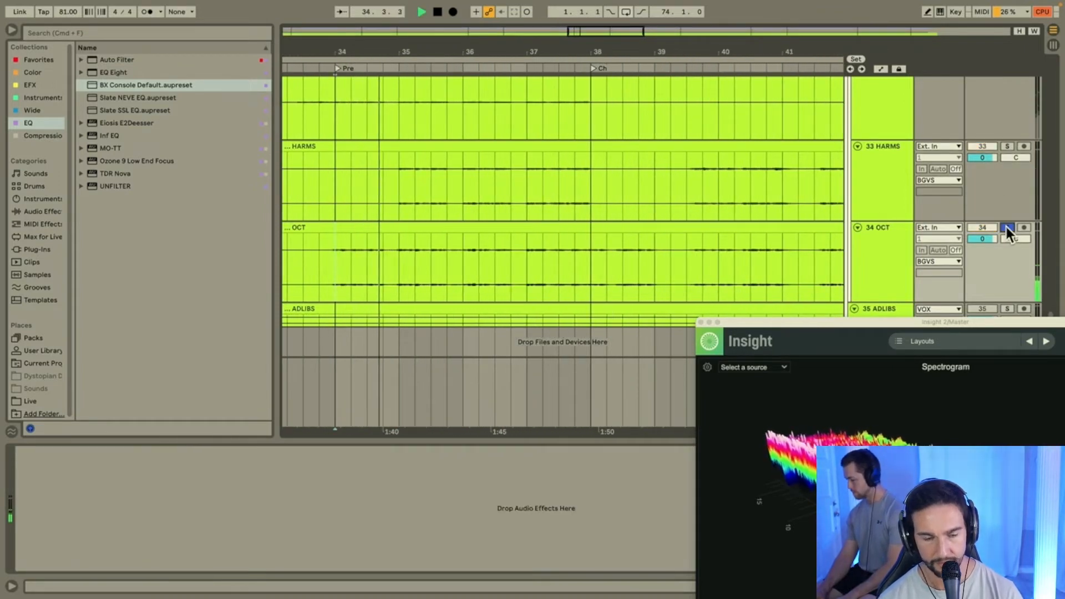
click(1007, 227)
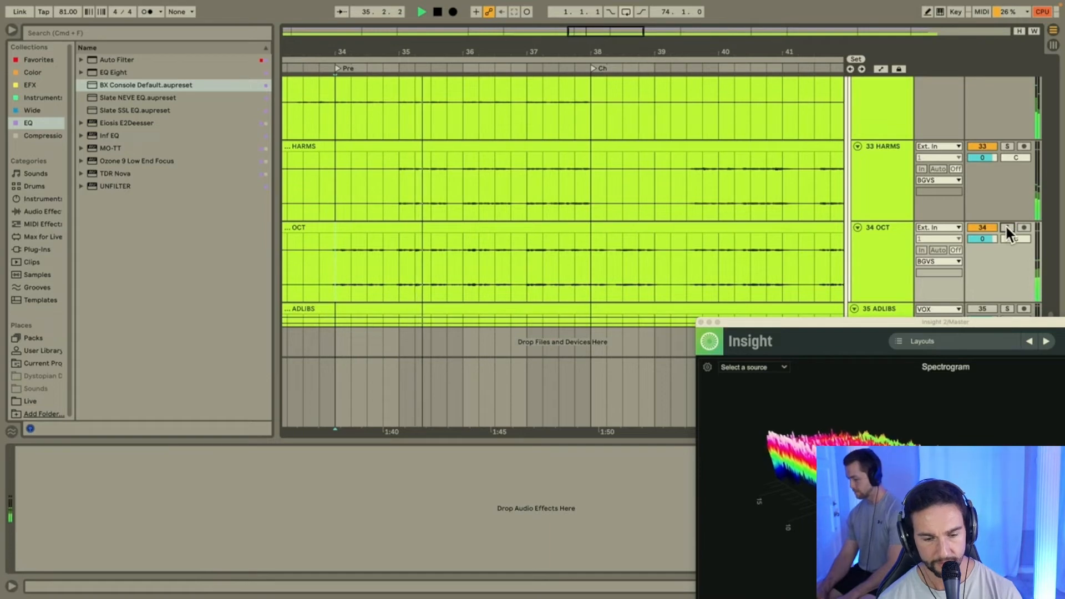
click(1006, 228)
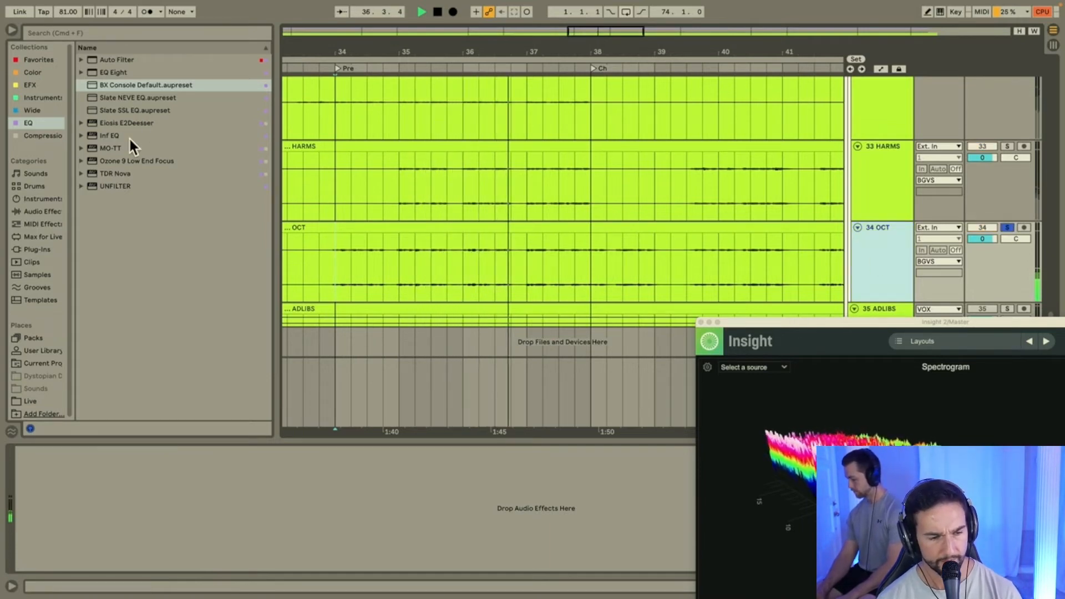
Step: Check the soloed OCT track's stereo image in Insight's Sound Field meter, and return Insight to showing only the Spectrogram
double_click(808, 320)
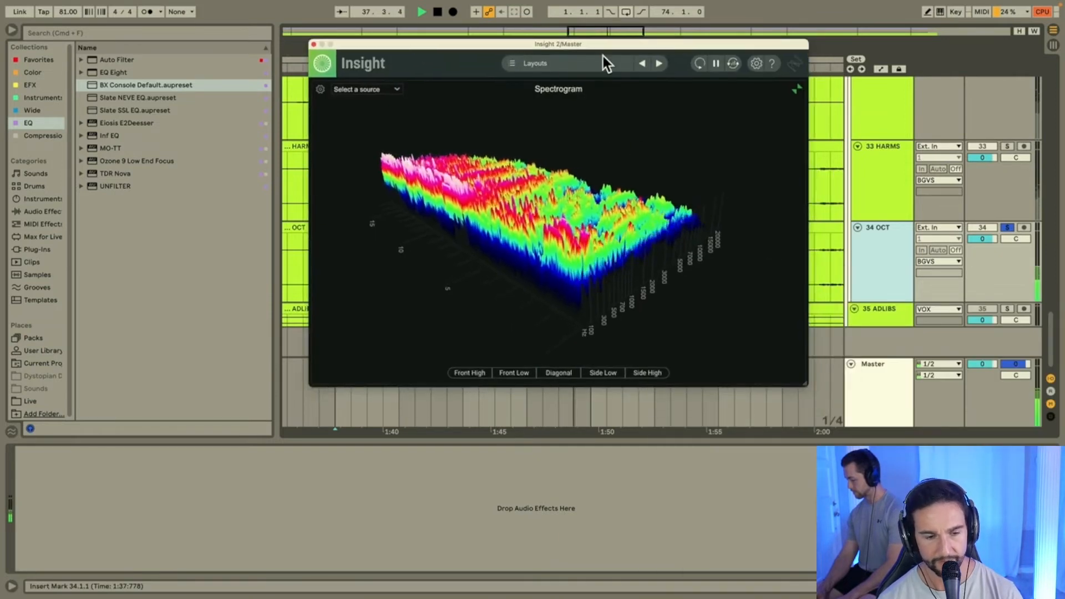
click(795, 92)
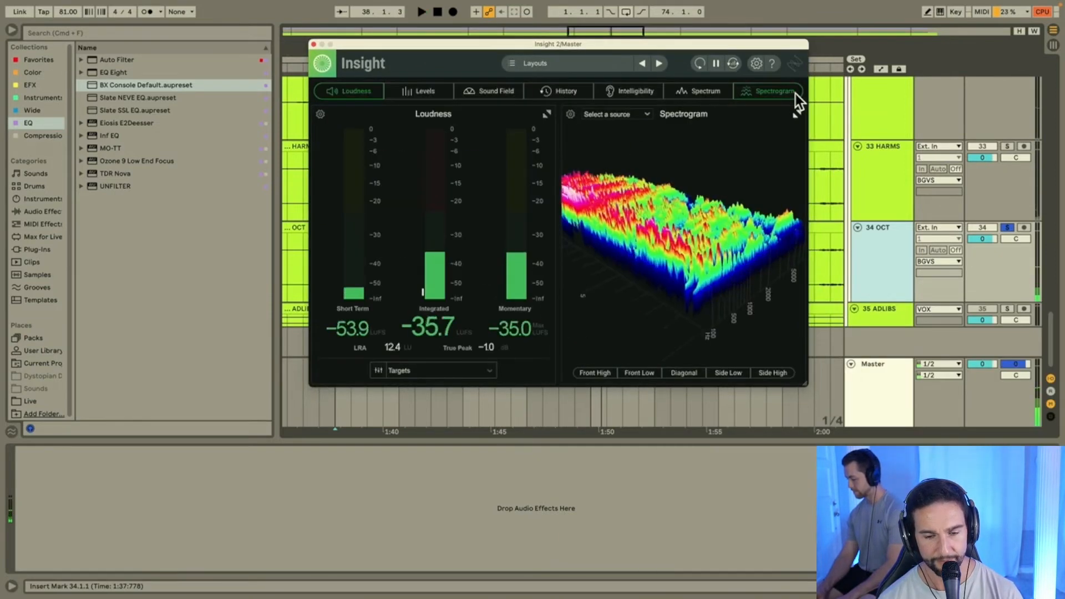
click(485, 96)
key(space)
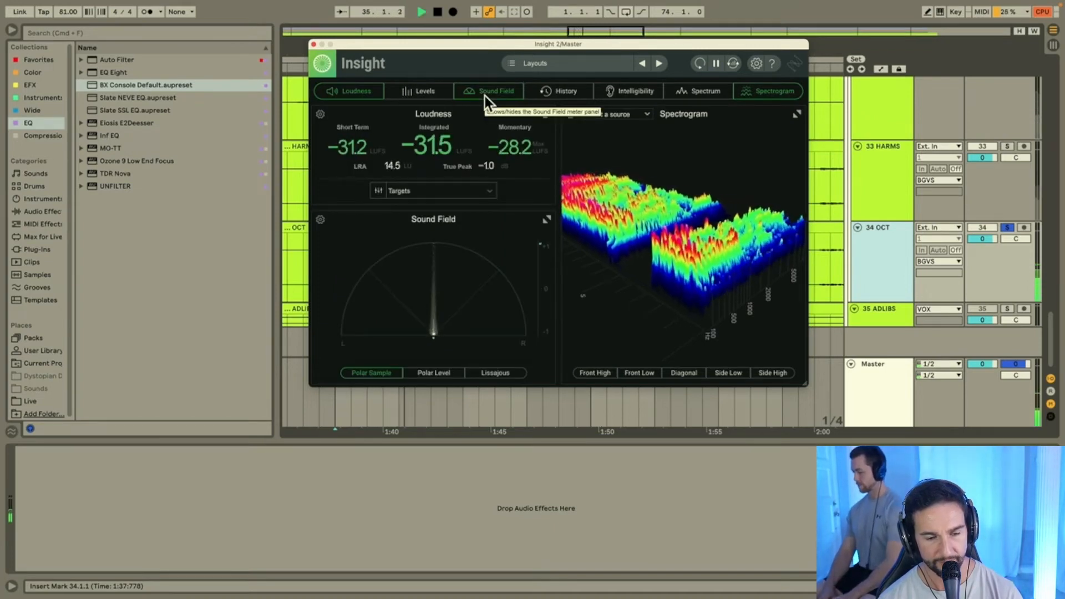
click(485, 95)
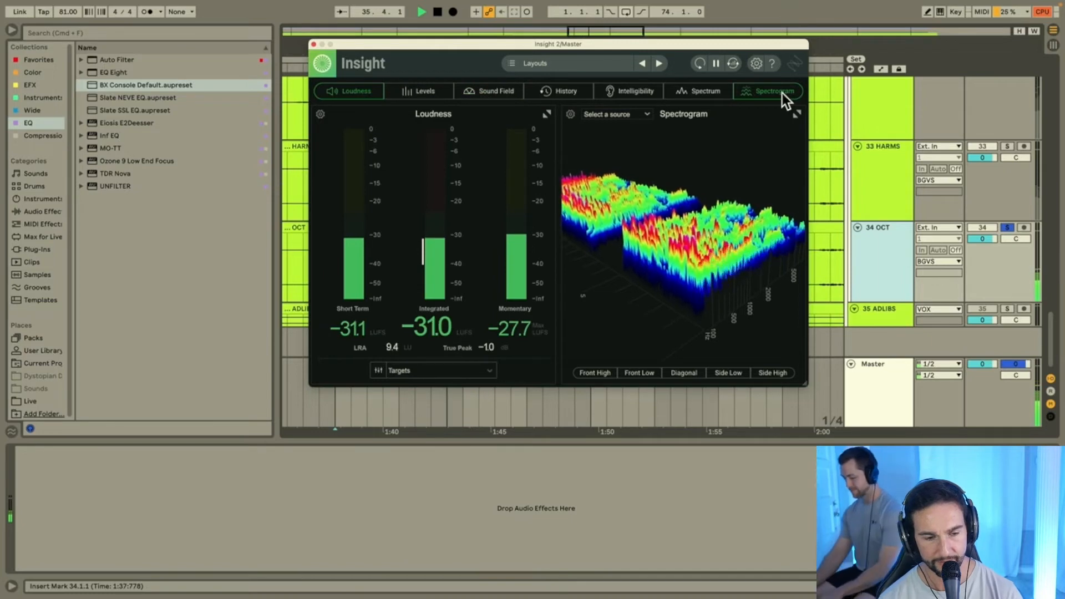
click(338, 92)
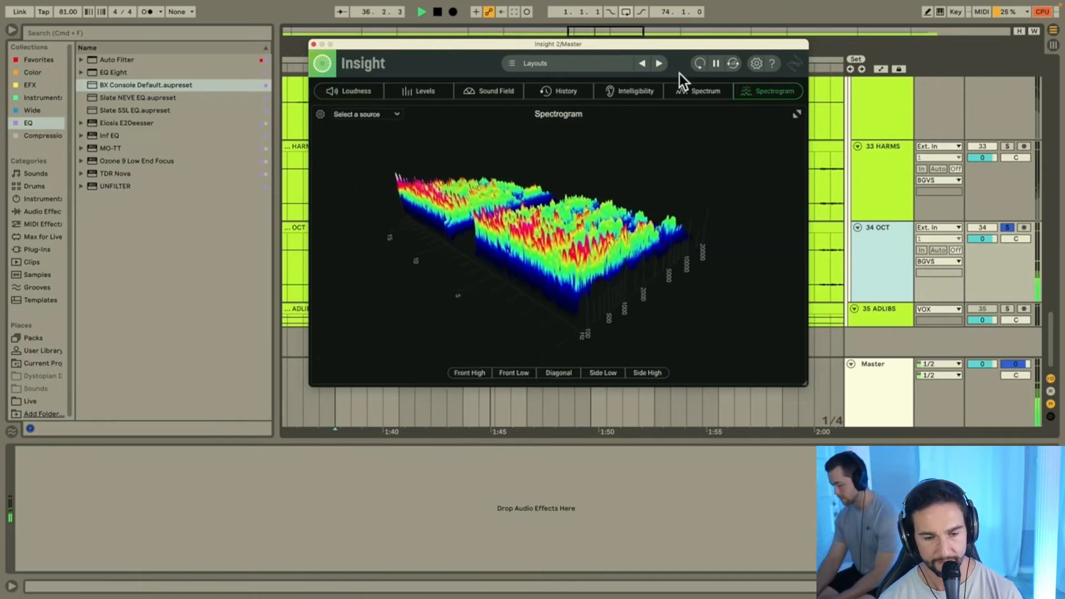
drag(447, 45, 665, 78)
key(space)
Step: Insert StereoDelta from the Wide collection on the OCT track and play from bar 34
click(39, 135)
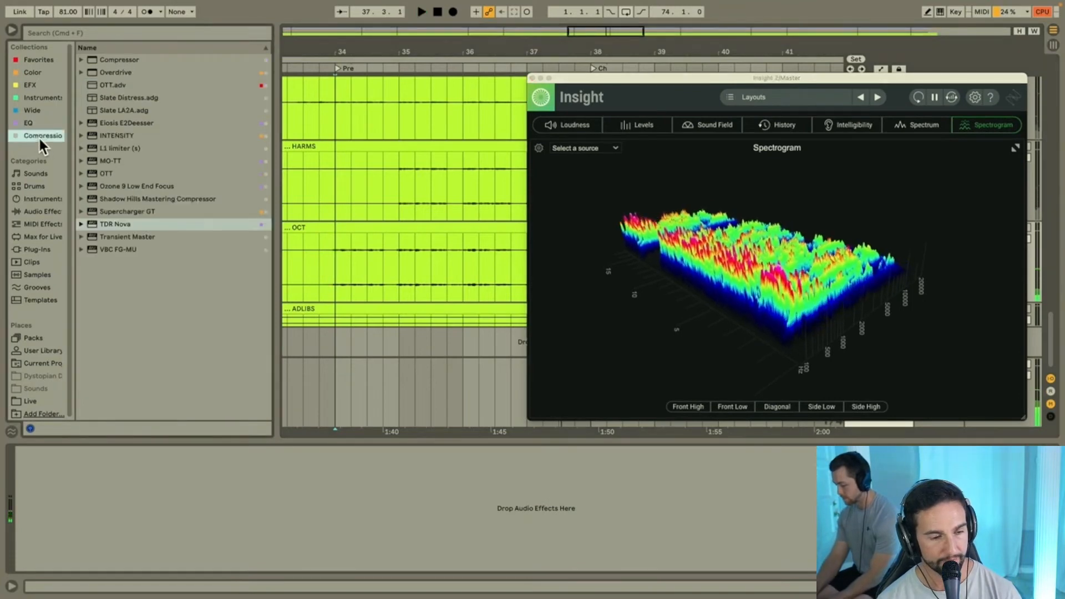
click(37, 111)
click(138, 123)
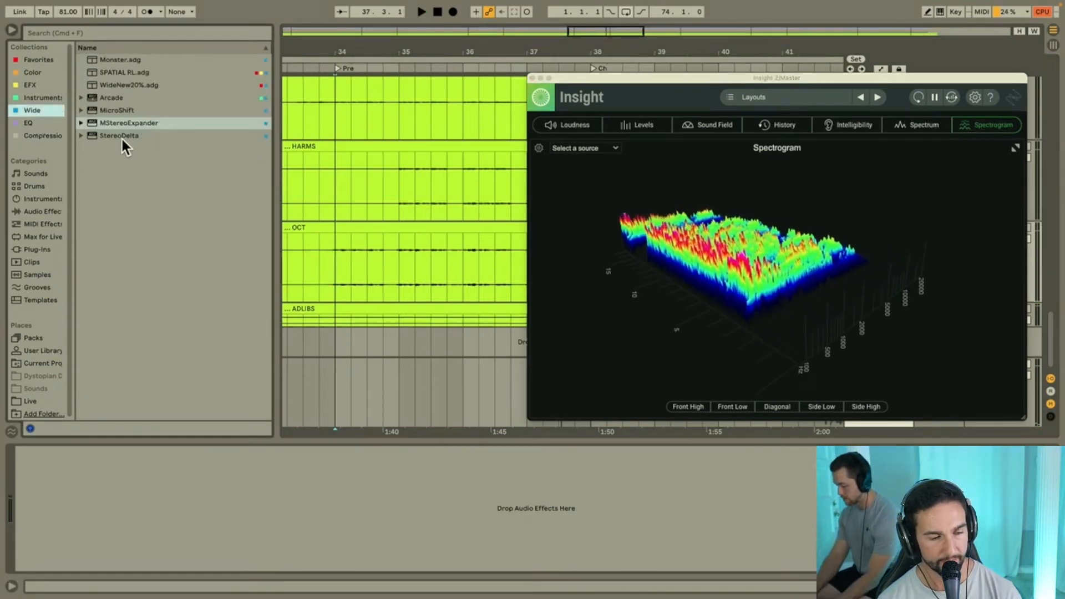
drag(122, 138, 396, 283)
key(space)
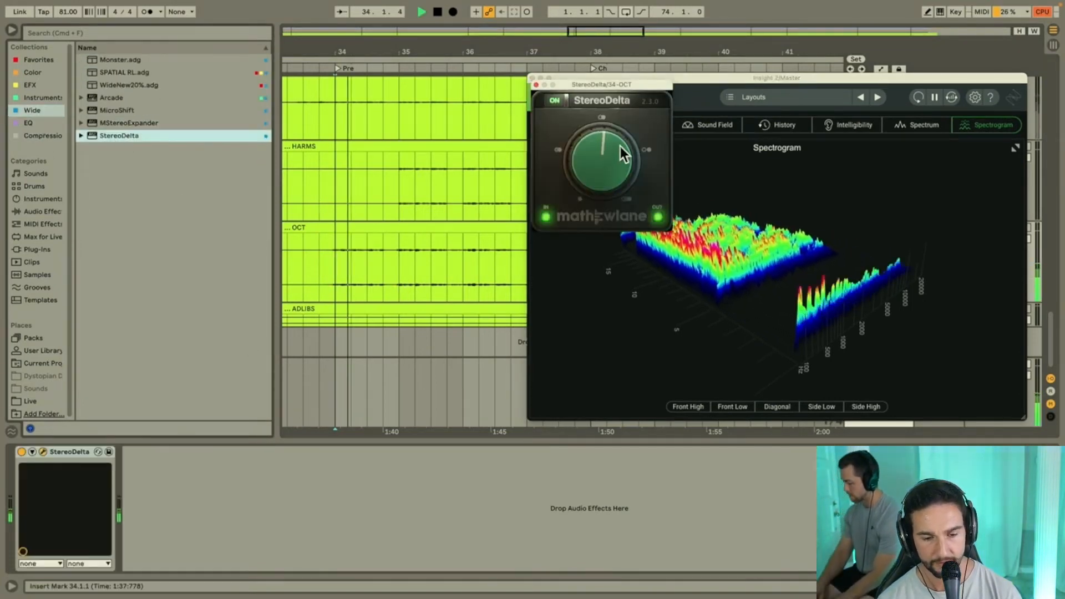
Step: Widen the OCT track with StereoDelta's main knob, move the plugin windows clear of the tracks, and unsolo OCT
drag(621, 147, 307, 57)
drag(733, 78, 683, 164)
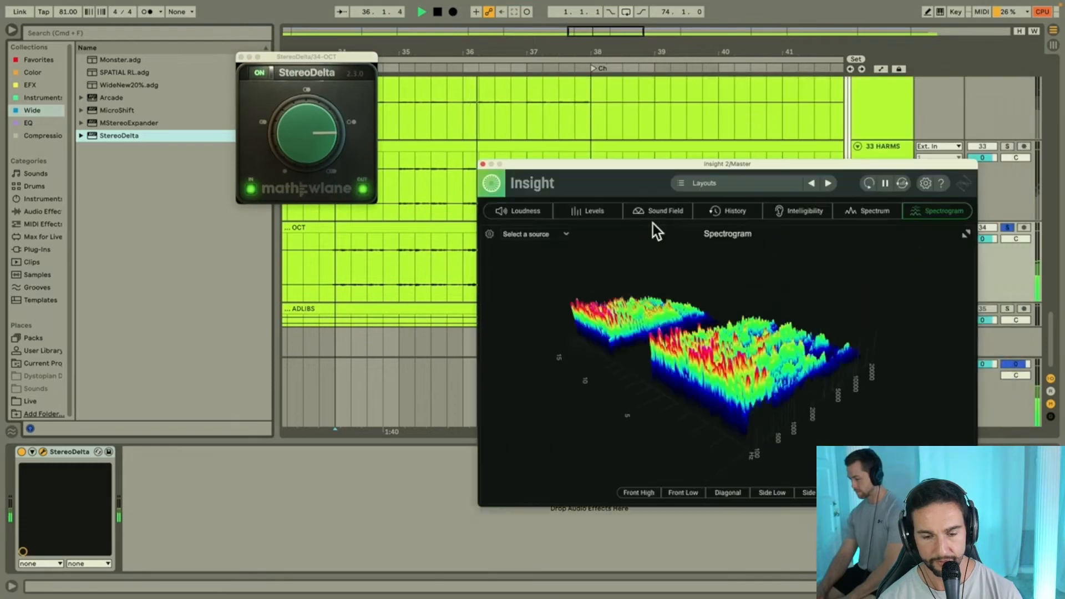
drag(653, 224, 606, 274)
click(1007, 228)
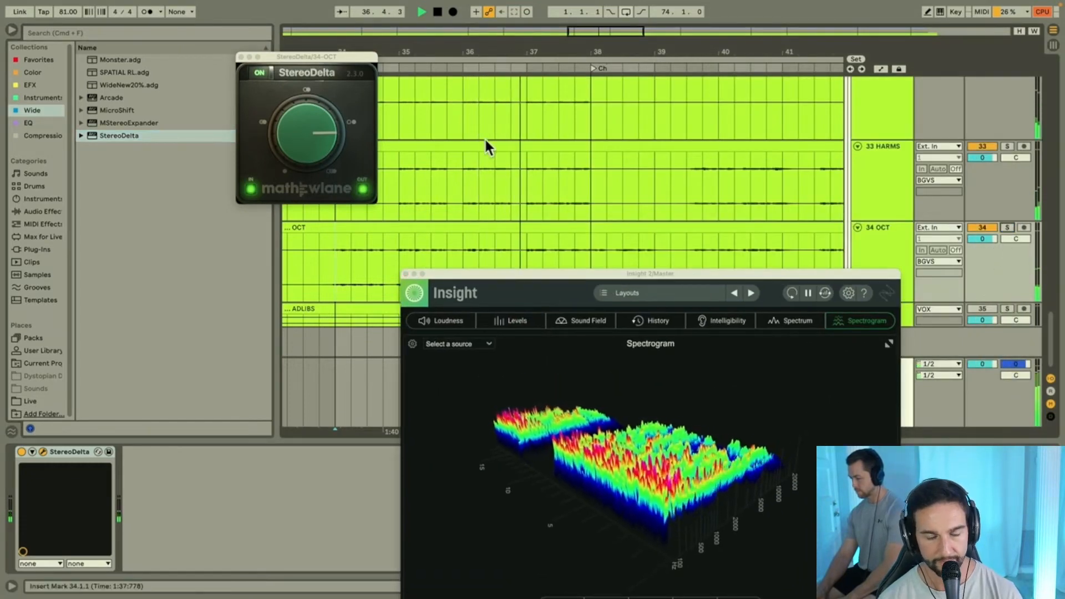
Step: Insert the Slate NEVE EQ preset on the OCT track and lower its high shelf to about -1.47 dB
click(326, 135)
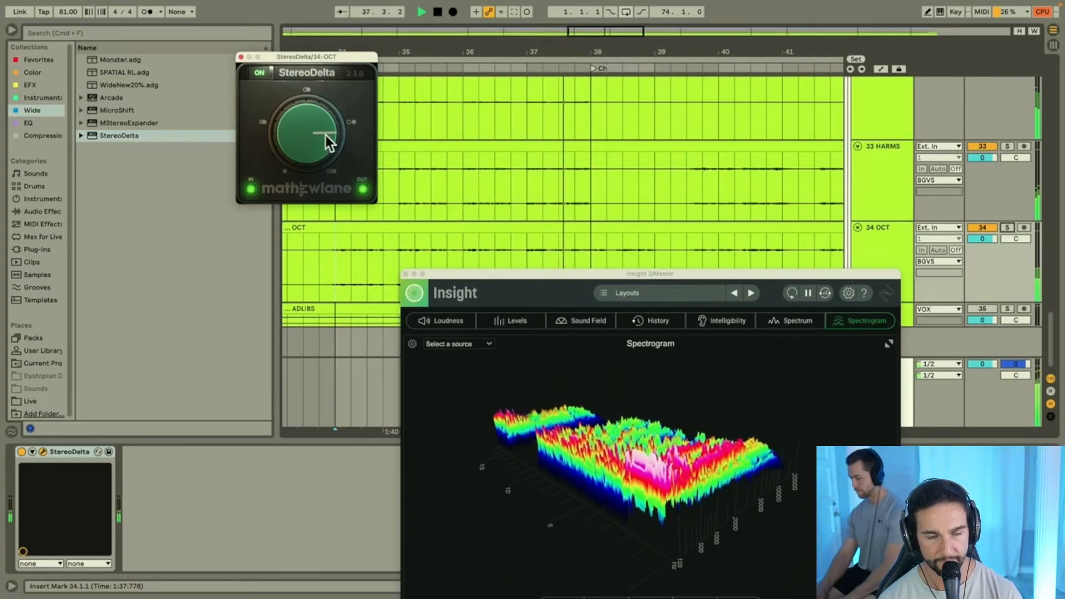
click(907, 250)
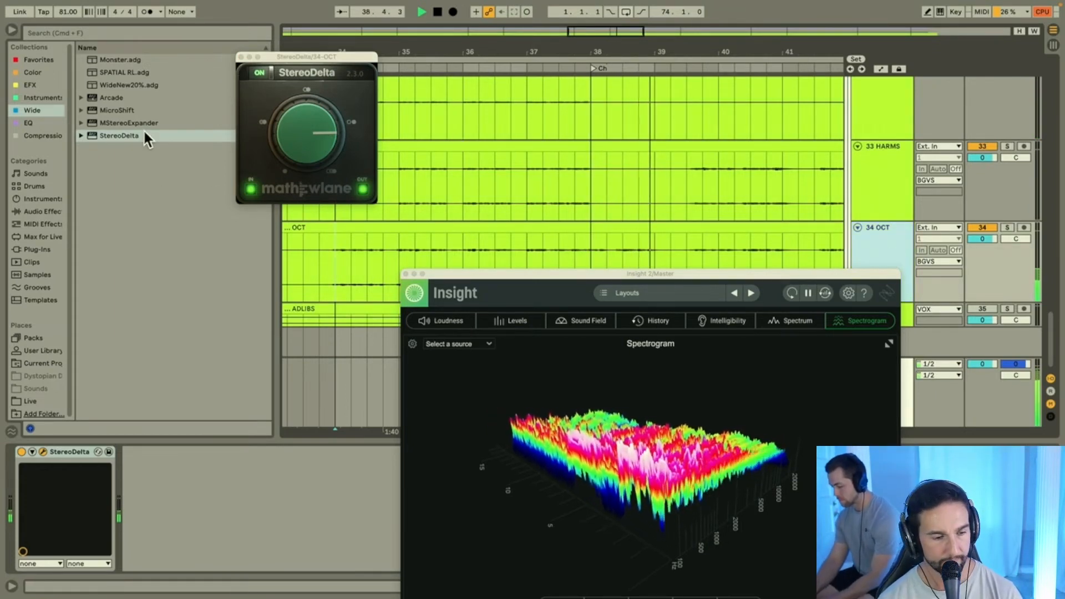
click(33, 121)
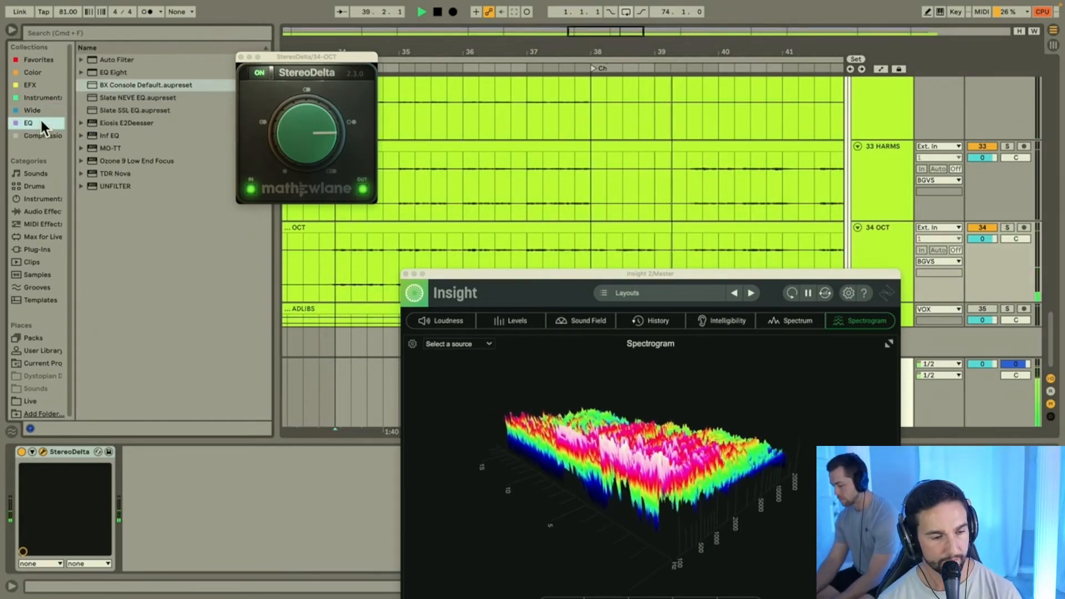
double_click(152, 98)
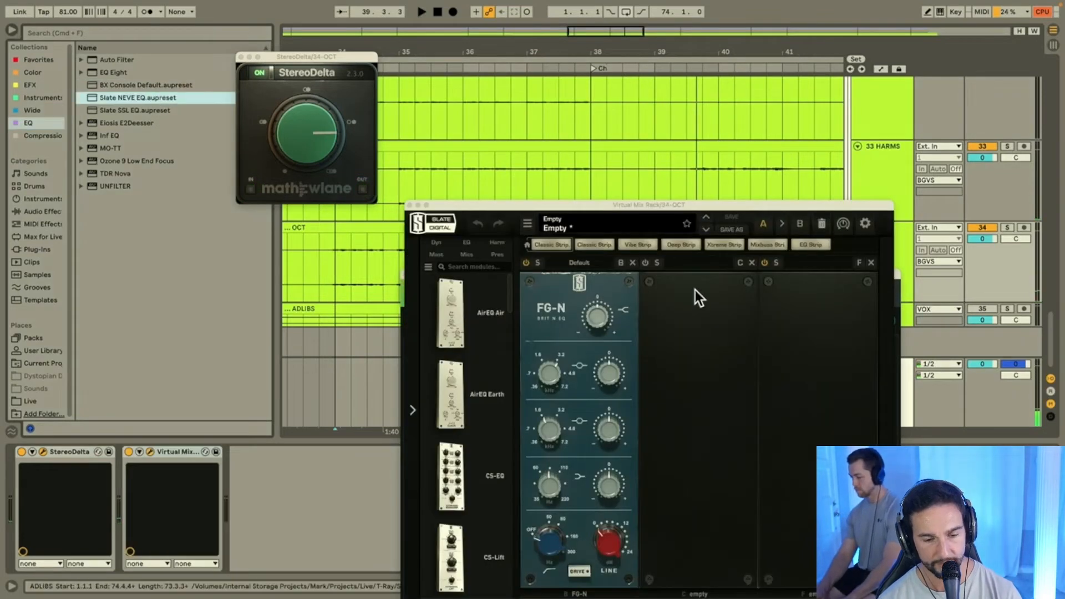
drag(598, 316, 598, 321)
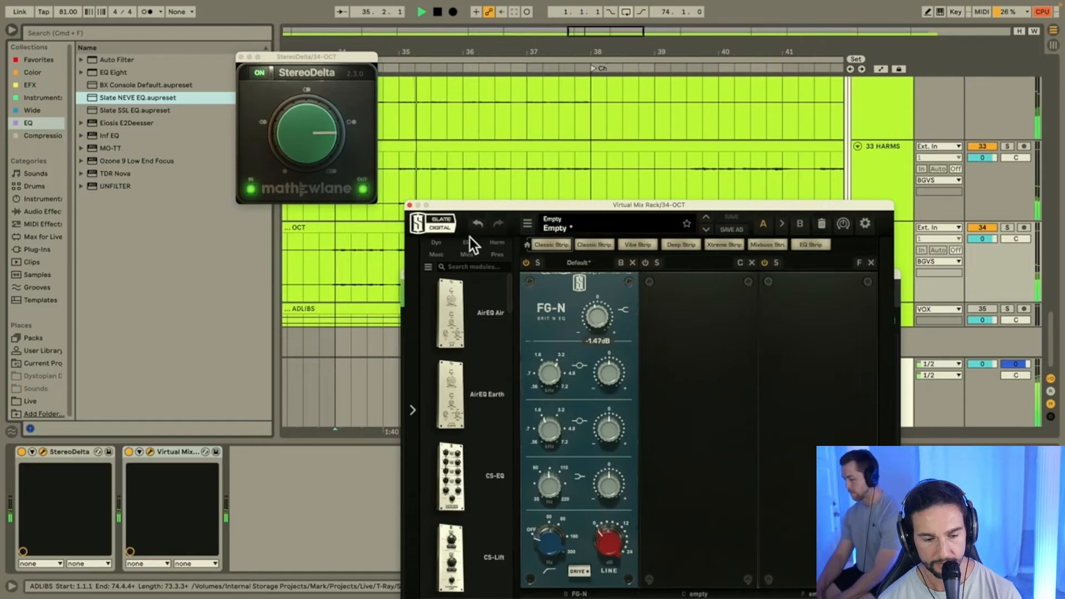
click(409, 205)
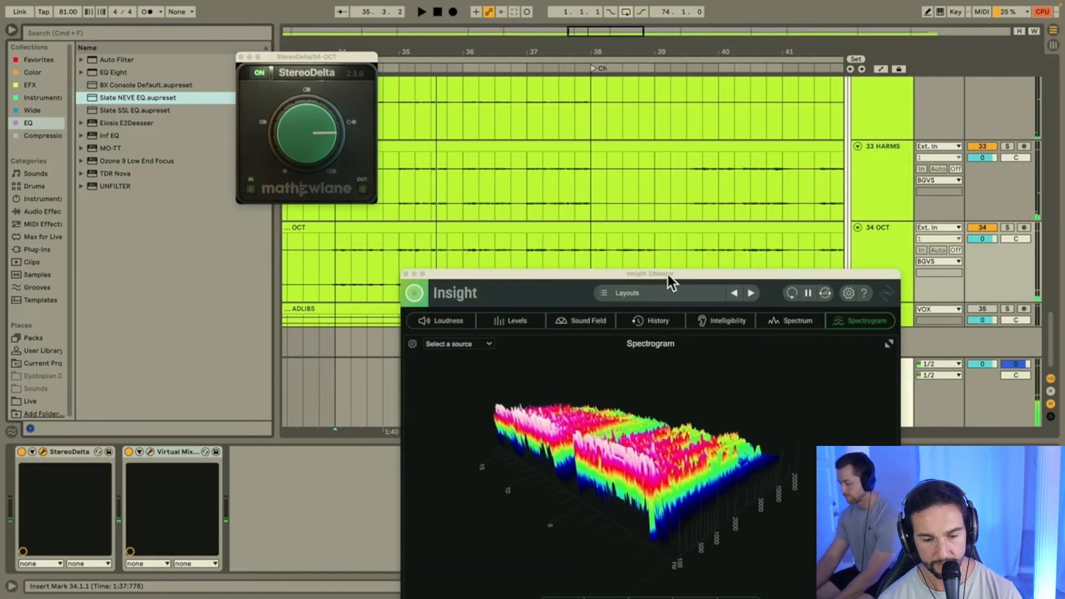
Step: Move Insight aside, play from bar 34, and raise the input gain of the Master track's Ozone Maximizer 2 to +4.4 dB
drag(668, 280, 412, 188)
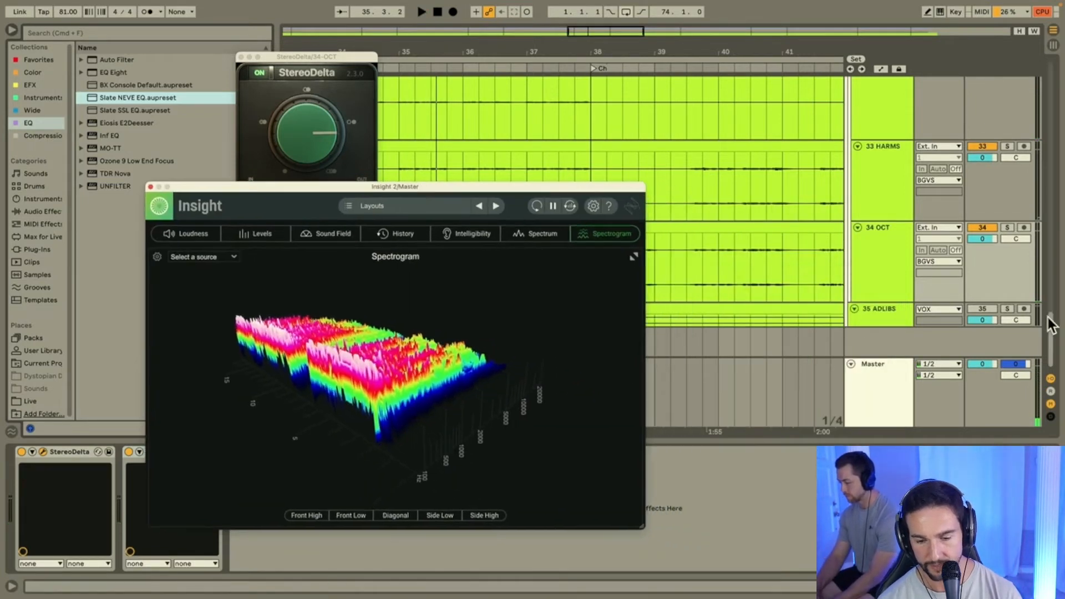
click(884, 380)
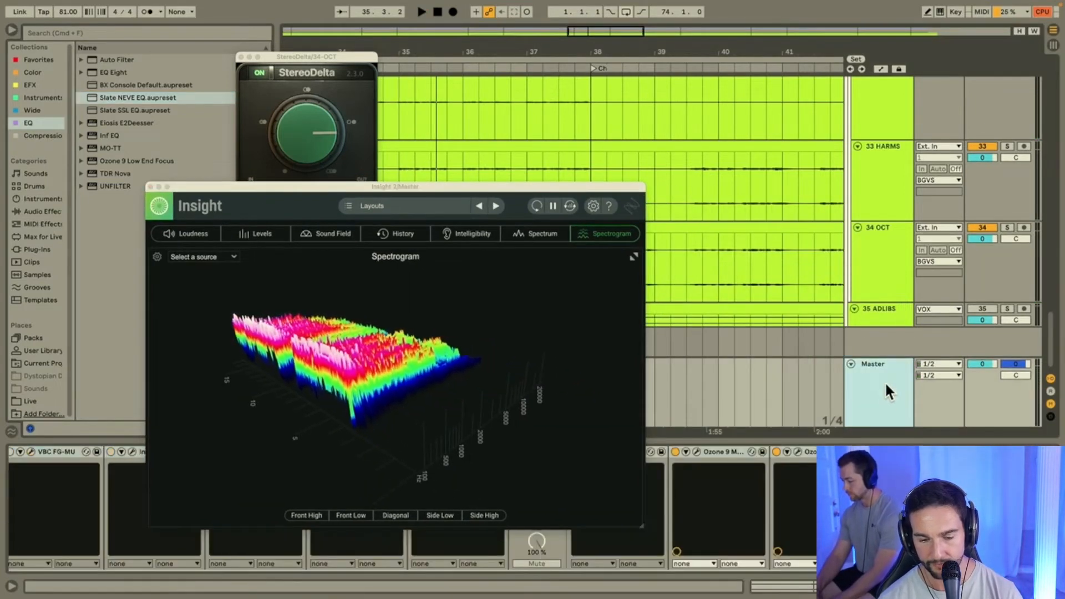
click(561, 186)
drag(561, 186, 907, 4)
key(space)
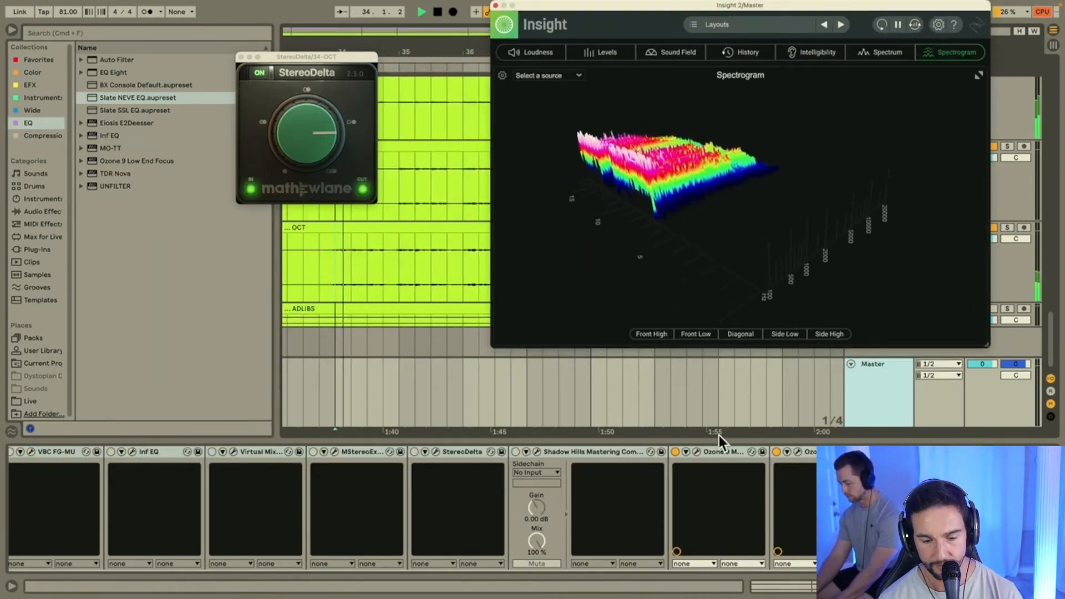
click(697, 451)
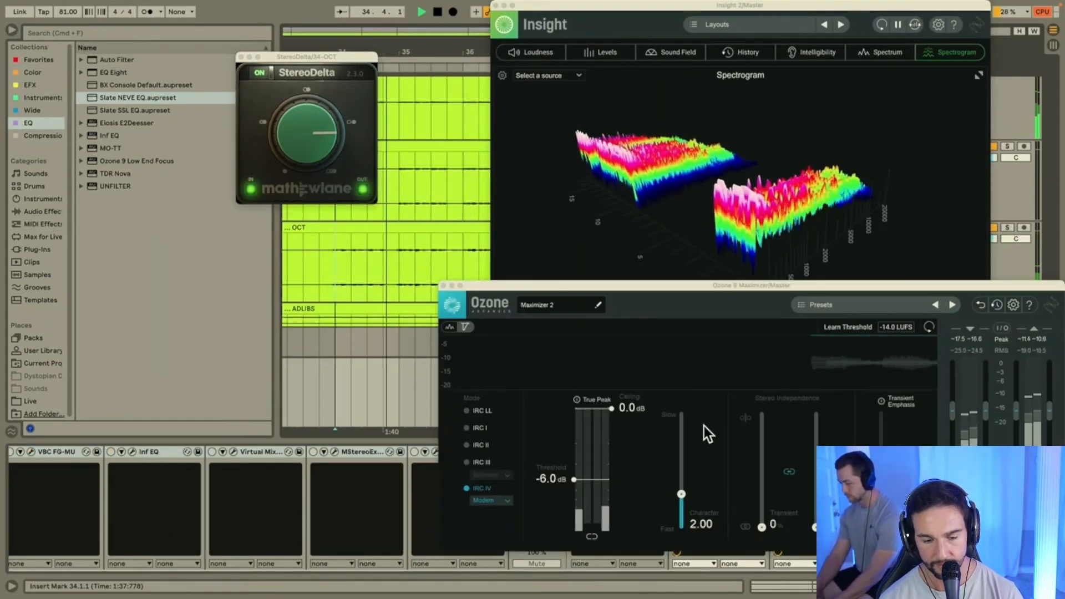
click(988, 413)
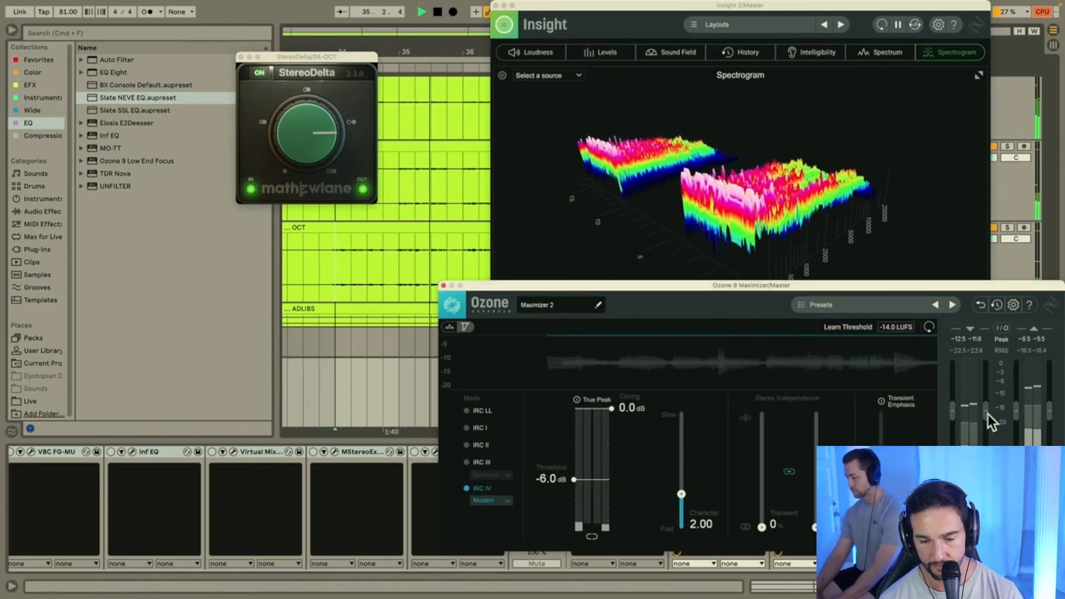
drag(987, 412, 988, 401)
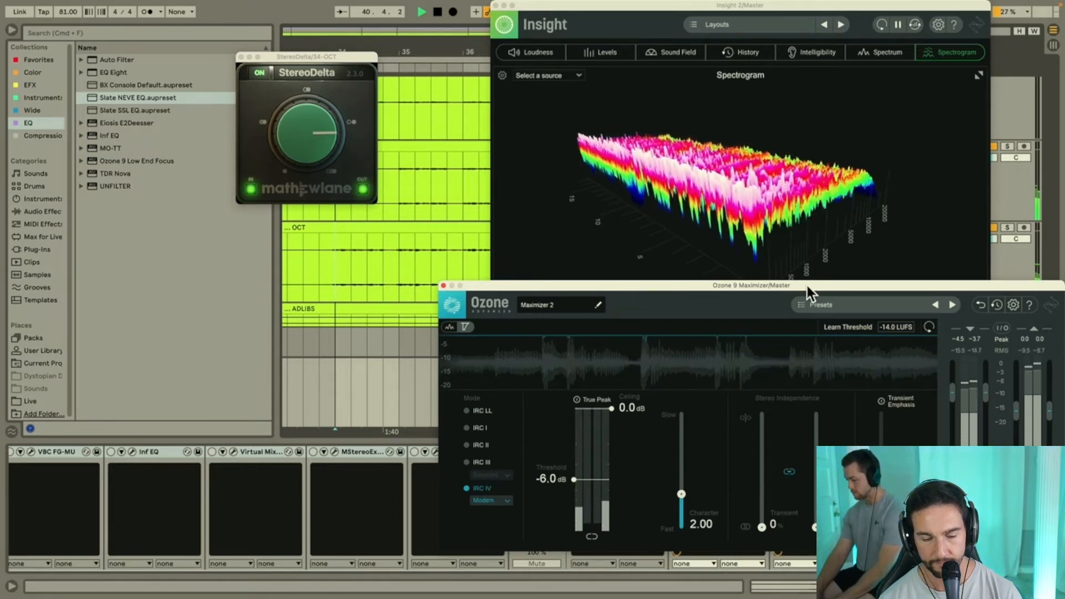
Step: Check the limiting in the Master track's last Ozone Maximizer, stop playback, and close both Maximizer windows and StereoDelta
drag(812, 286, 460, 119)
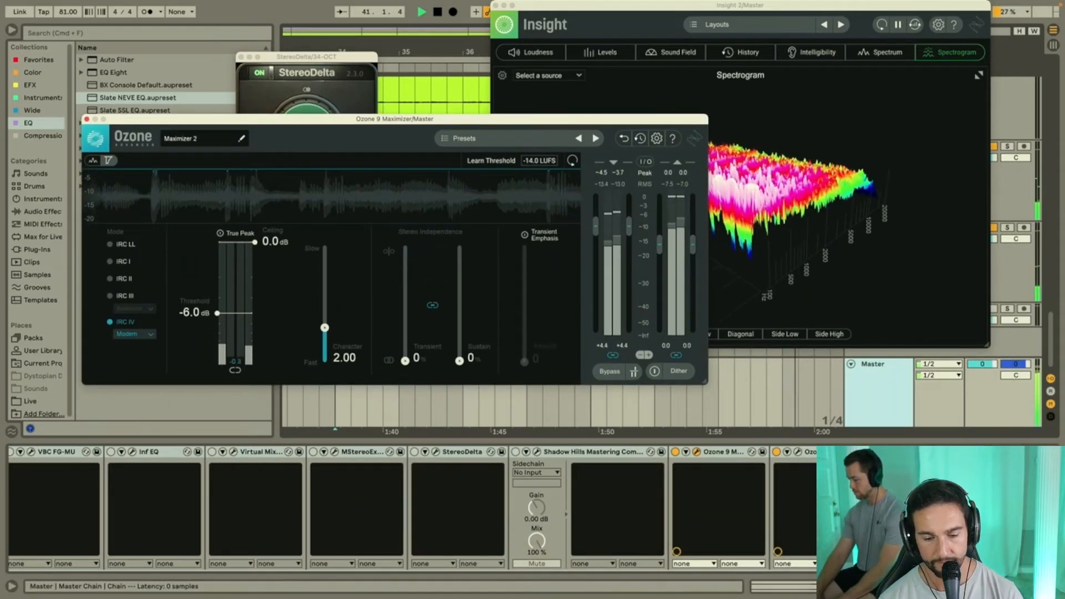
click(796, 450)
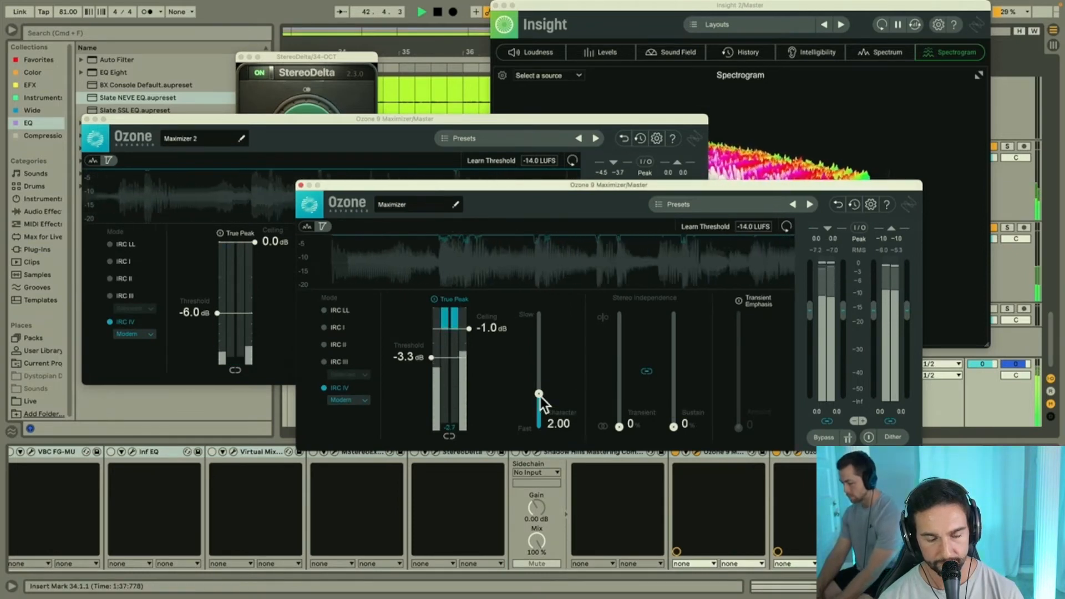
key(space)
click(300, 185)
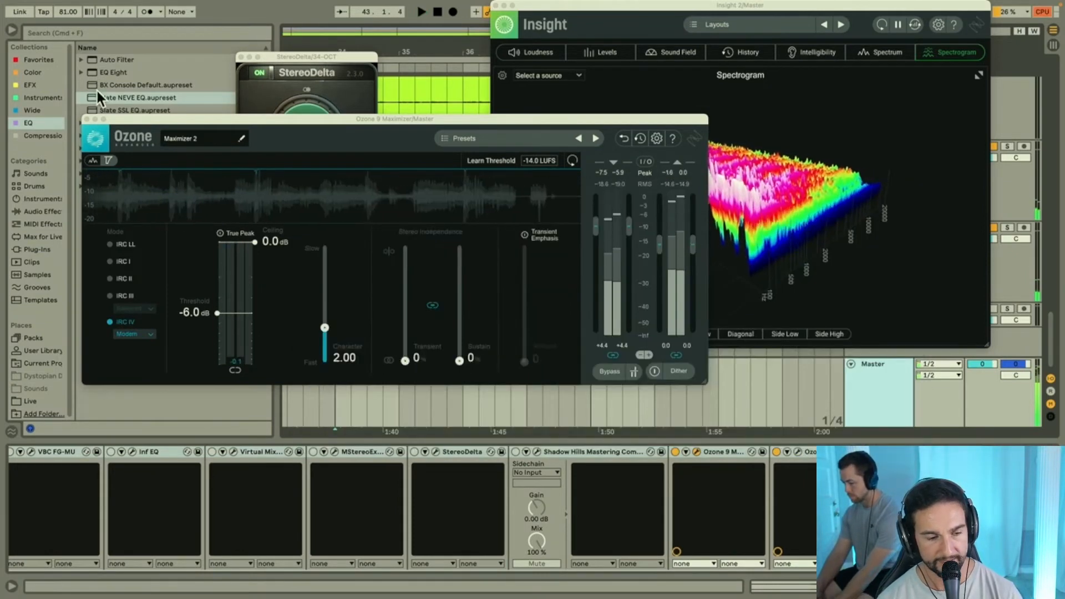
click(86, 119)
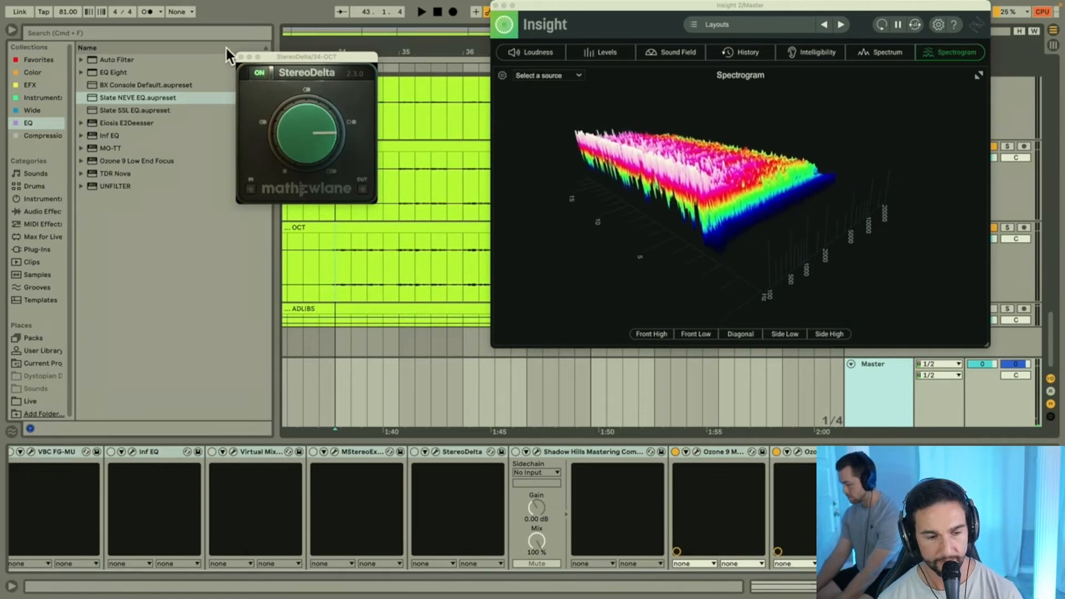
click(241, 57)
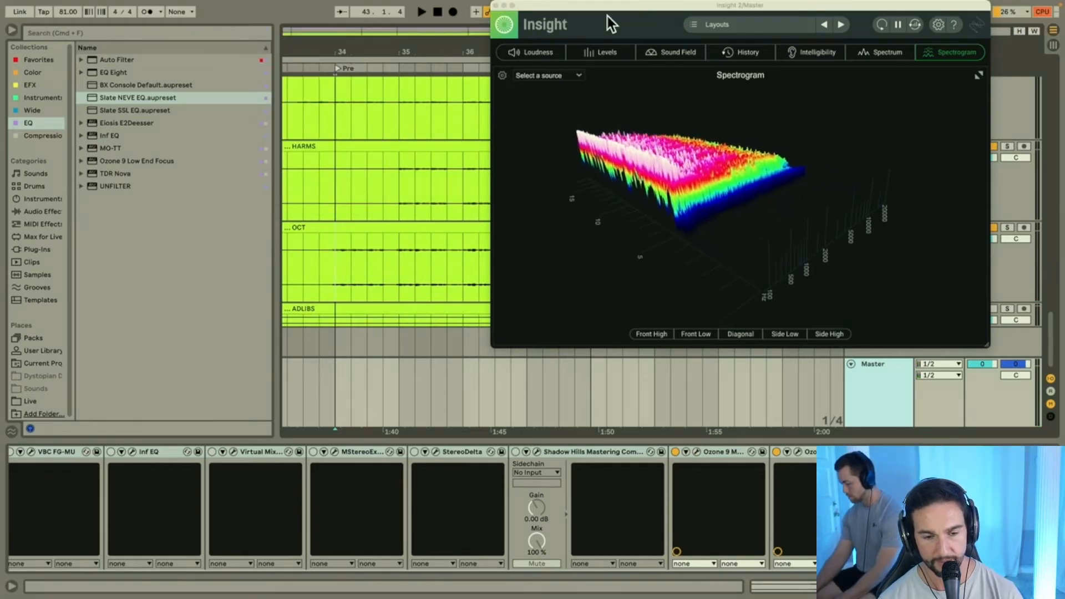
Step: Move Insight clear of the tracks, play from bar 34, unfold the DRUMS group and select the KIK track
drag(609, 8, 127, 86)
click(654, 176)
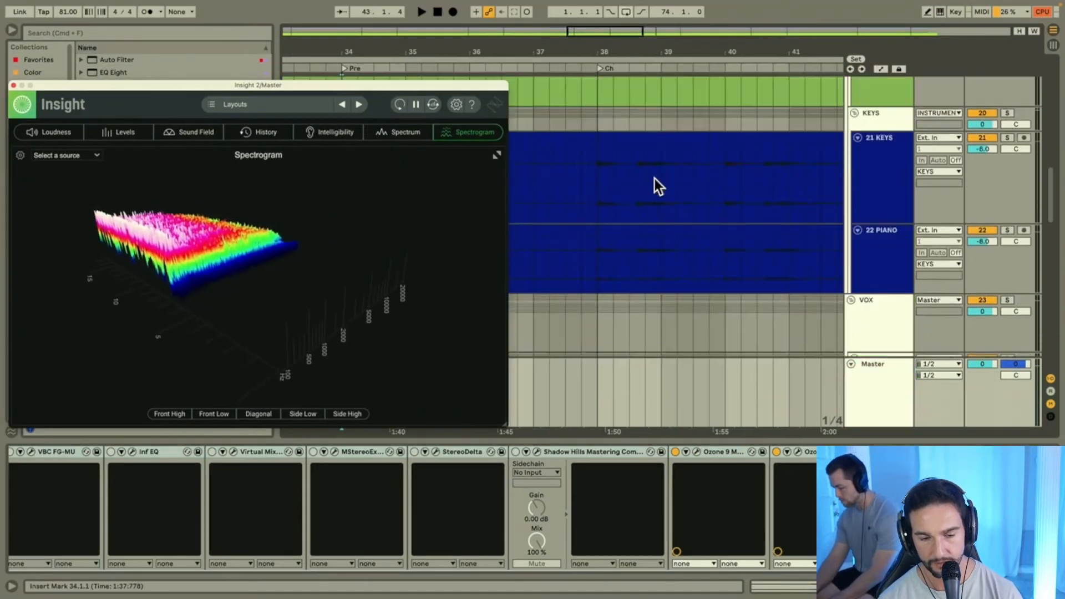
scroll(654, 183, up, 5)
key(space)
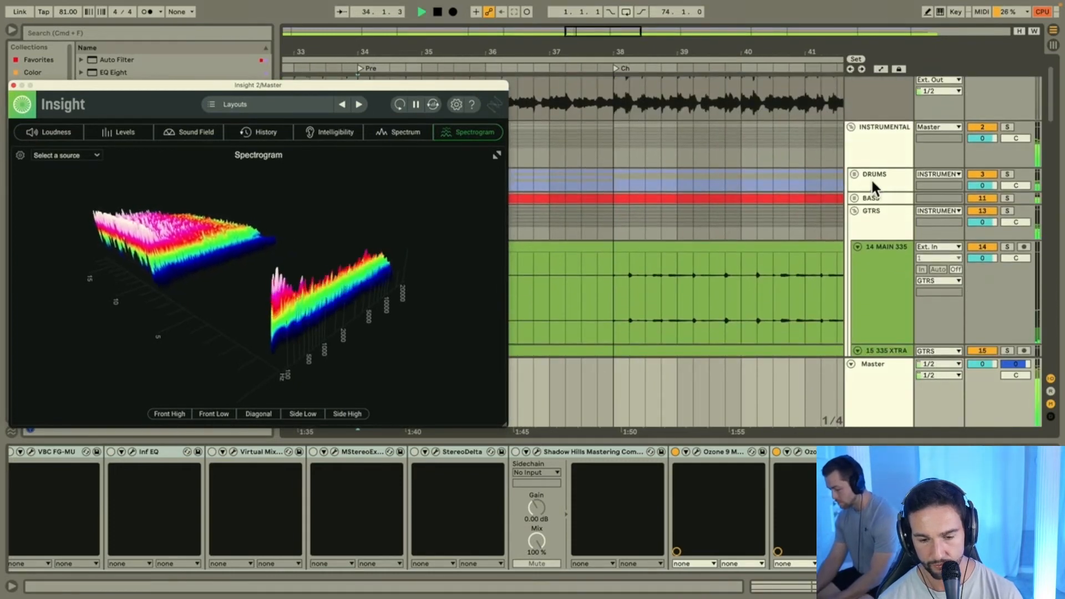
click(870, 176)
click(854, 175)
click(875, 214)
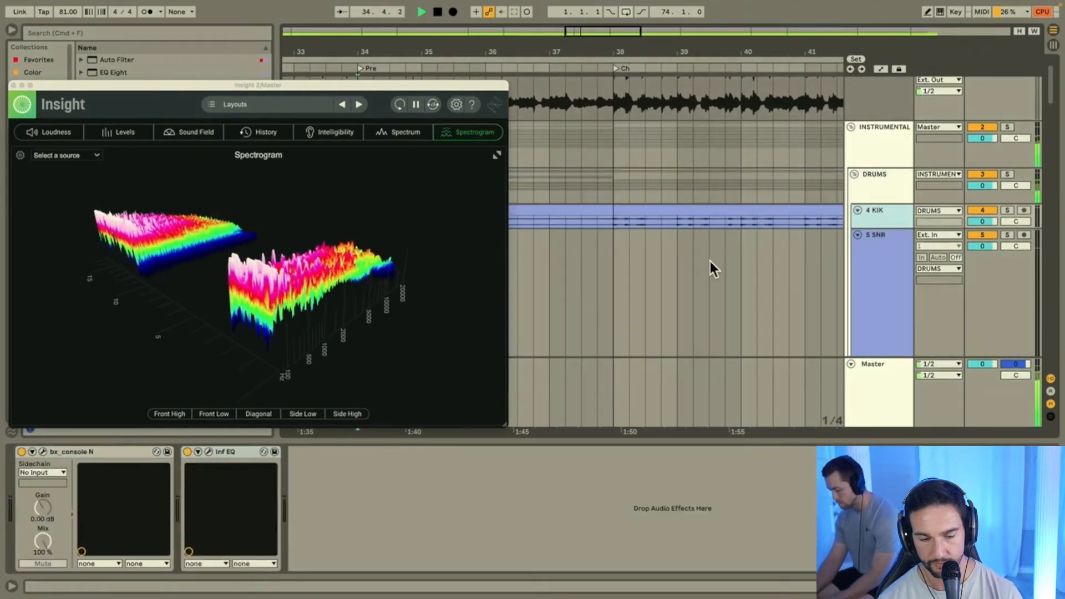
Step: Add a cut of about 2 dB at 83.8 Hz in the KIK track's Inf EQ and lower the track volume to -0.9 dB
click(210, 450)
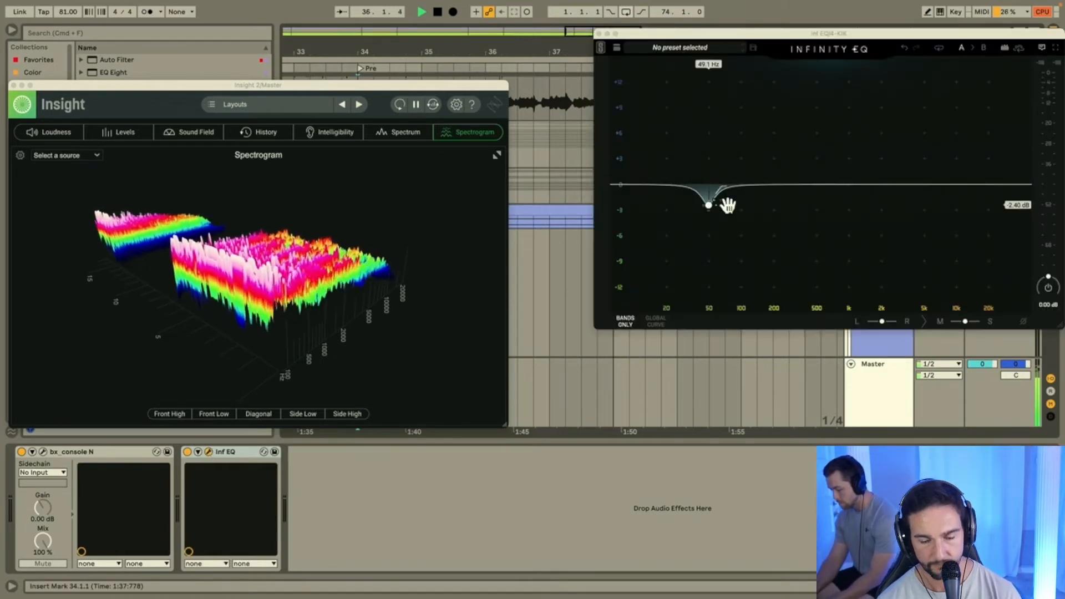
mouse_move(710, 206)
double_click(821, 184)
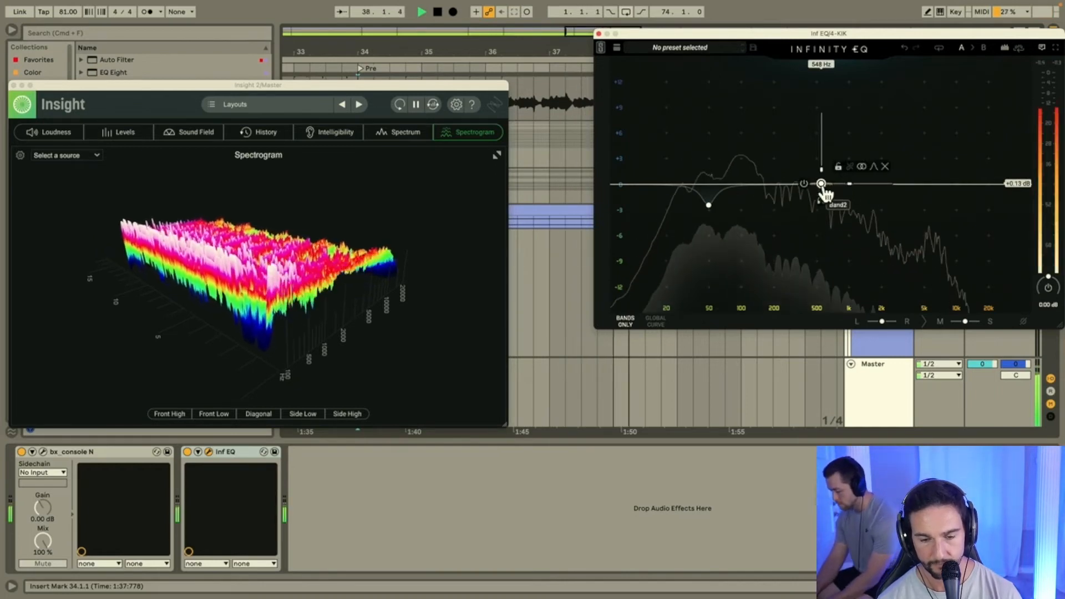
drag(821, 184, 732, 188)
drag(731, 195, 733, 202)
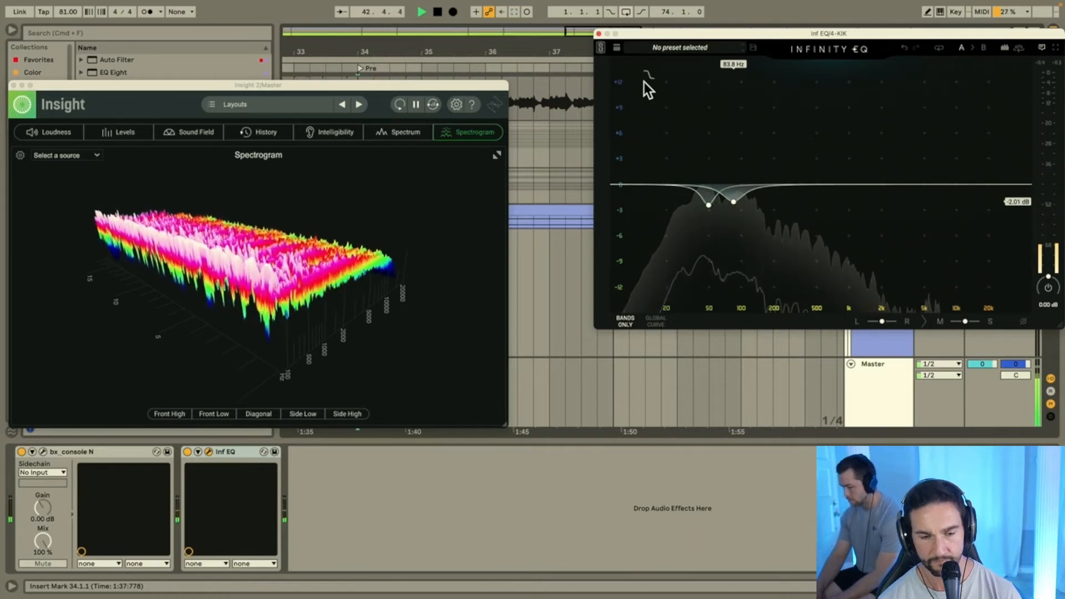
click(598, 34)
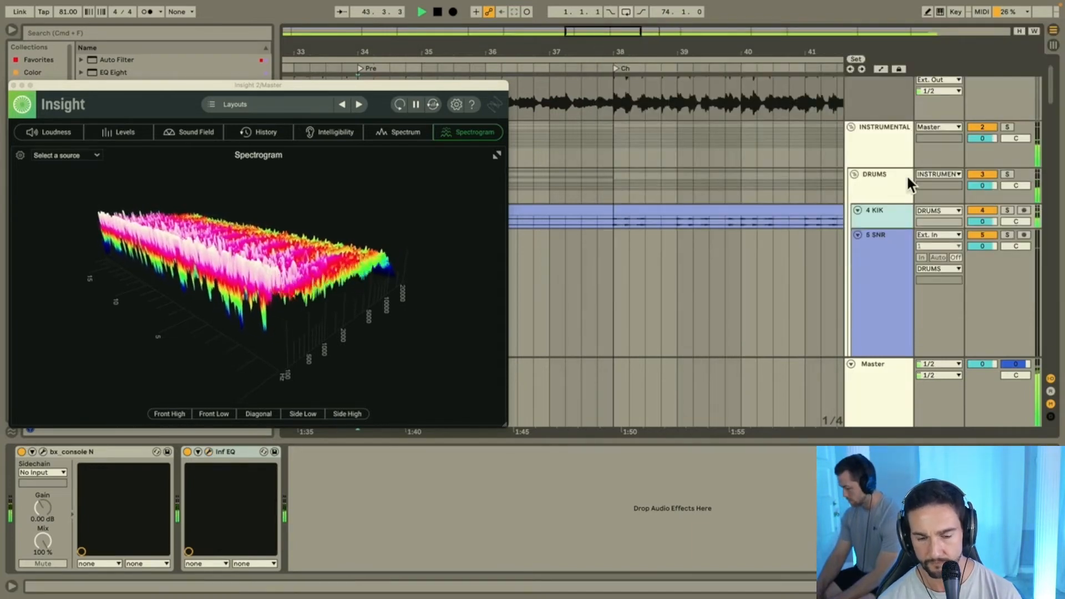
drag(988, 216, 989, 222)
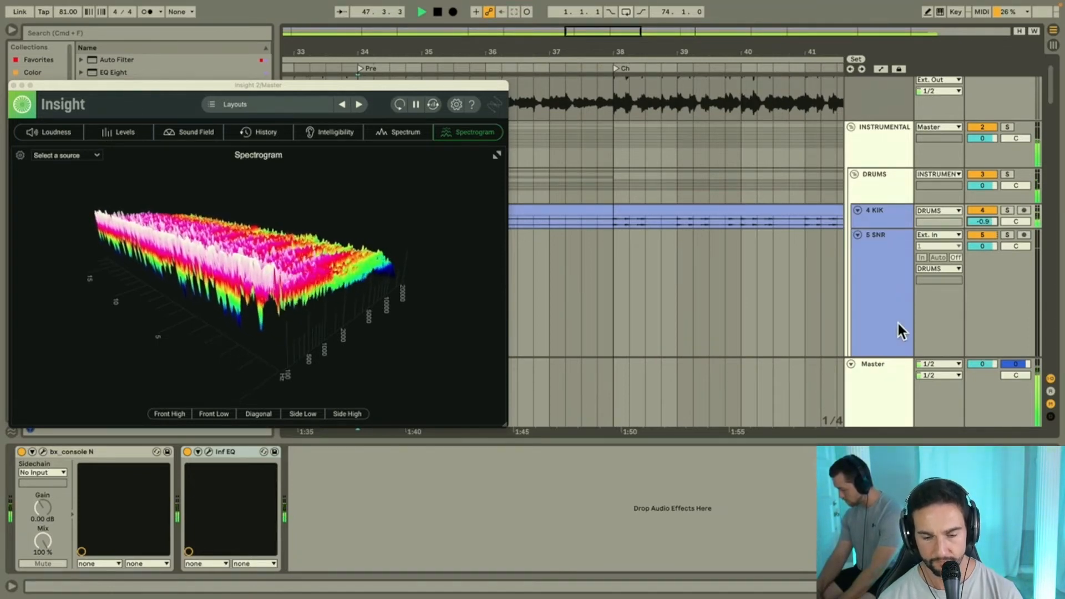
Step: Close Insight, insert Inf EQ from the EQ collection on the DRUMS group, and play from bar 34
click(877, 195)
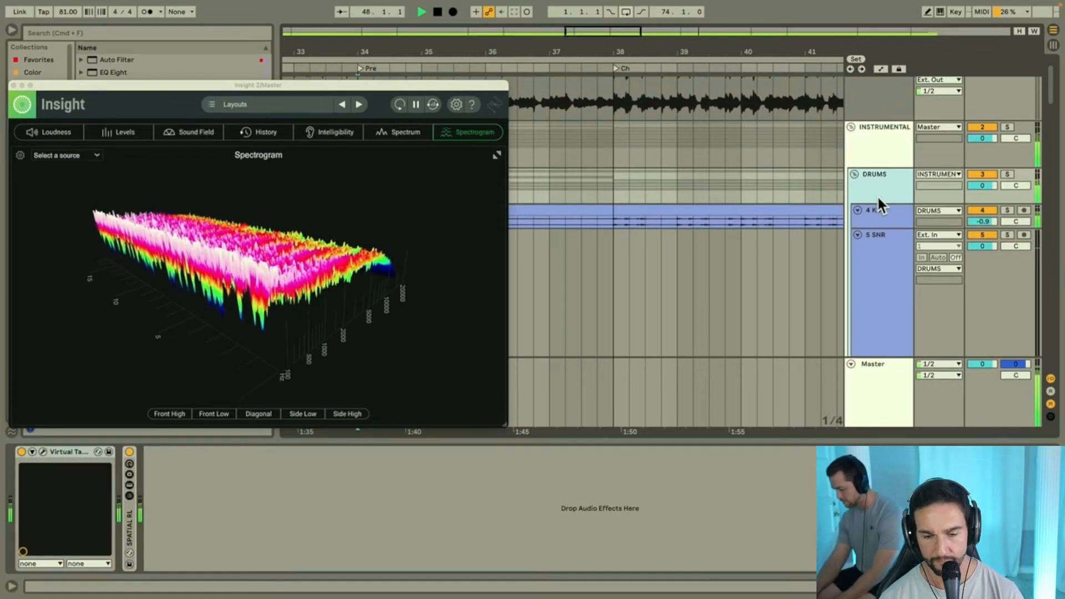
click(14, 85)
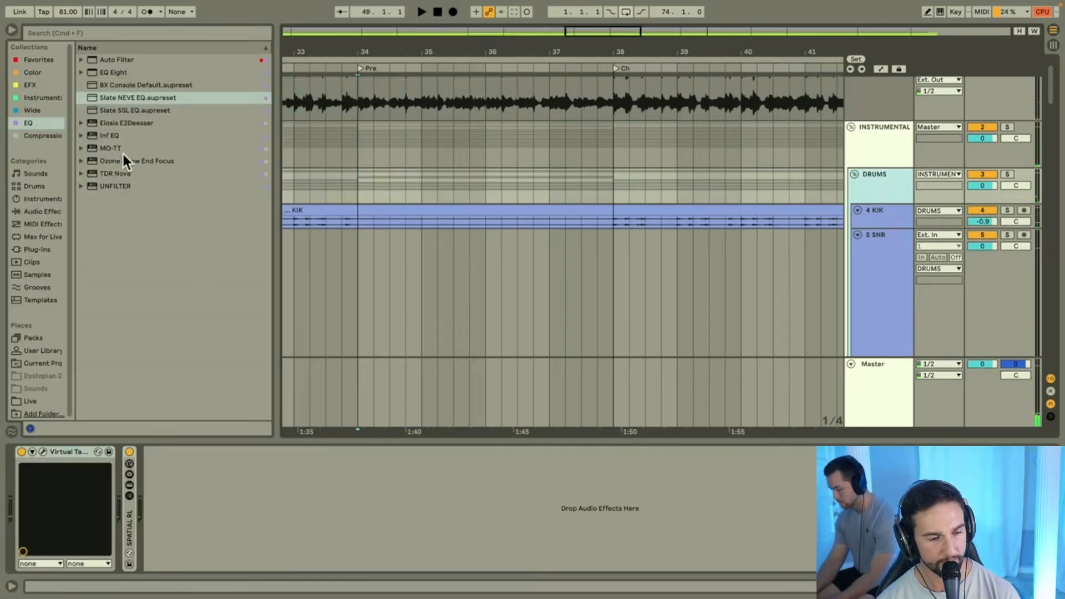
double_click(111, 136)
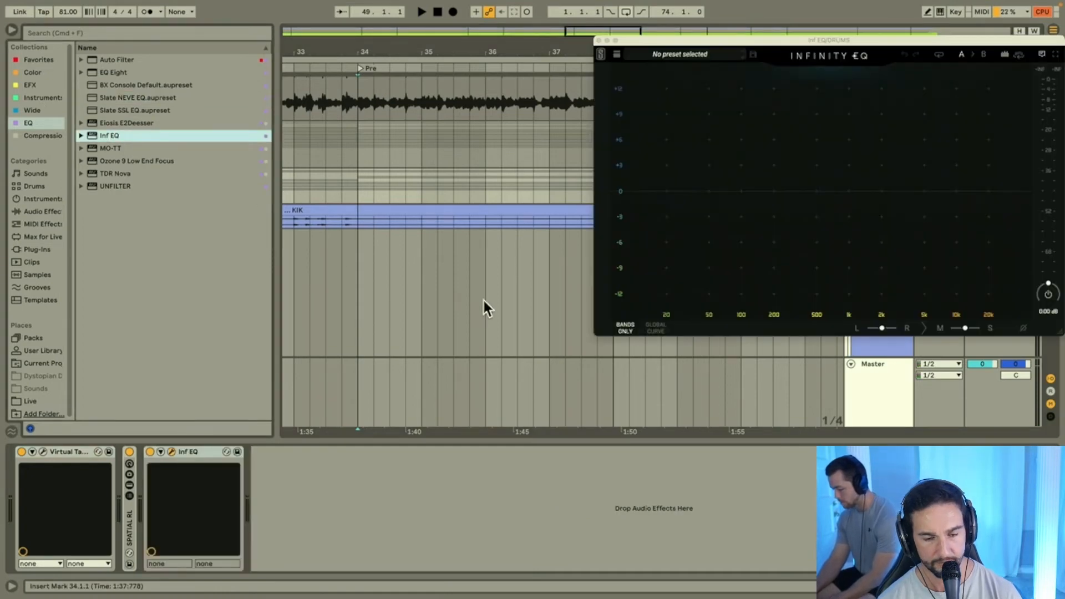
key(space)
Step: Add a mid-only cut of about 2.2 dB at 147 Hz in the DRUMS group's Inf EQ and close its window
click(781, 192)
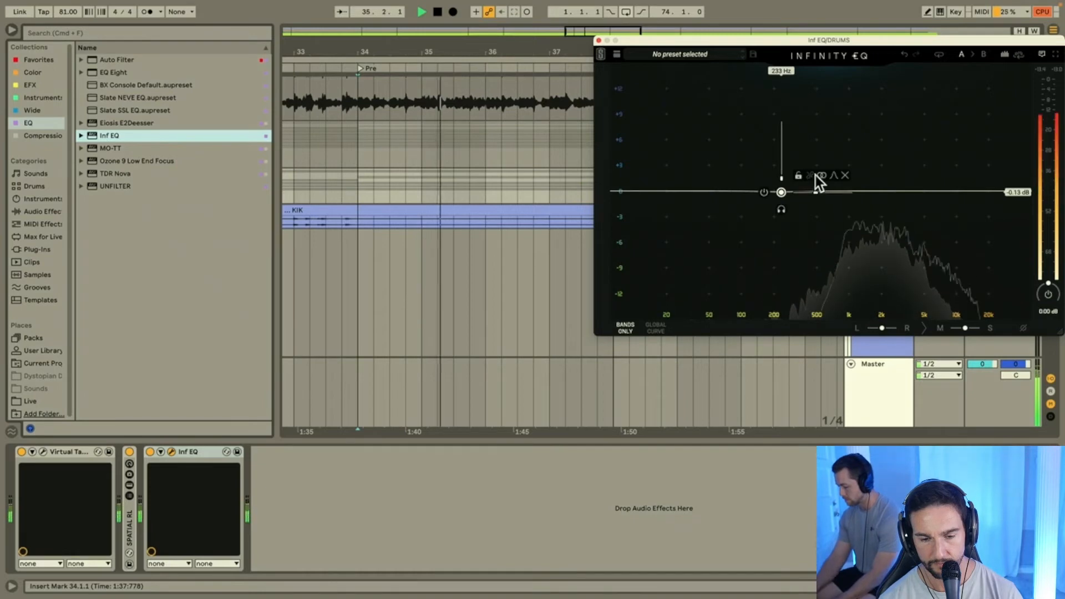
mouse_move(820, 176)
mouse_move(821, 165)
mouse_down()
mouse_move(803, 165)
mouse_move(819, 164)
mouse_up()
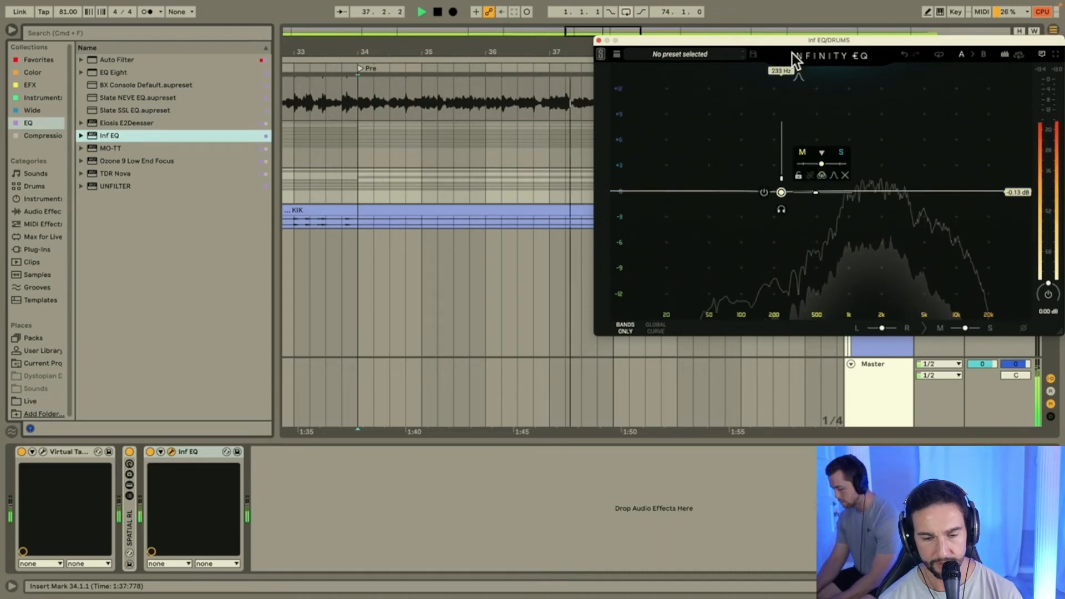
drag(790, 41, 798, 84)
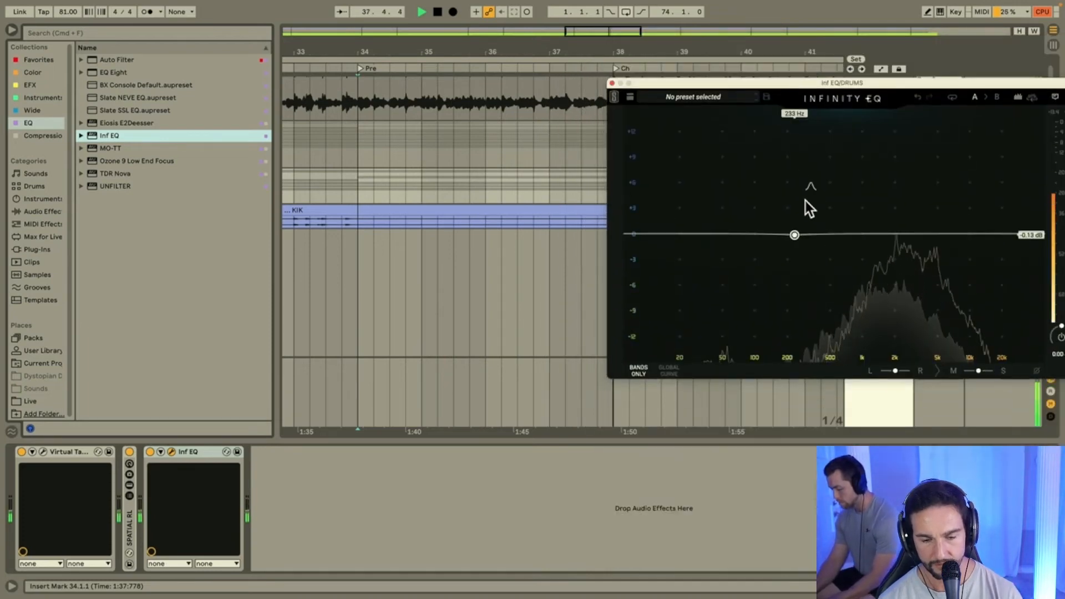
drag(796, 235, 776, 288)
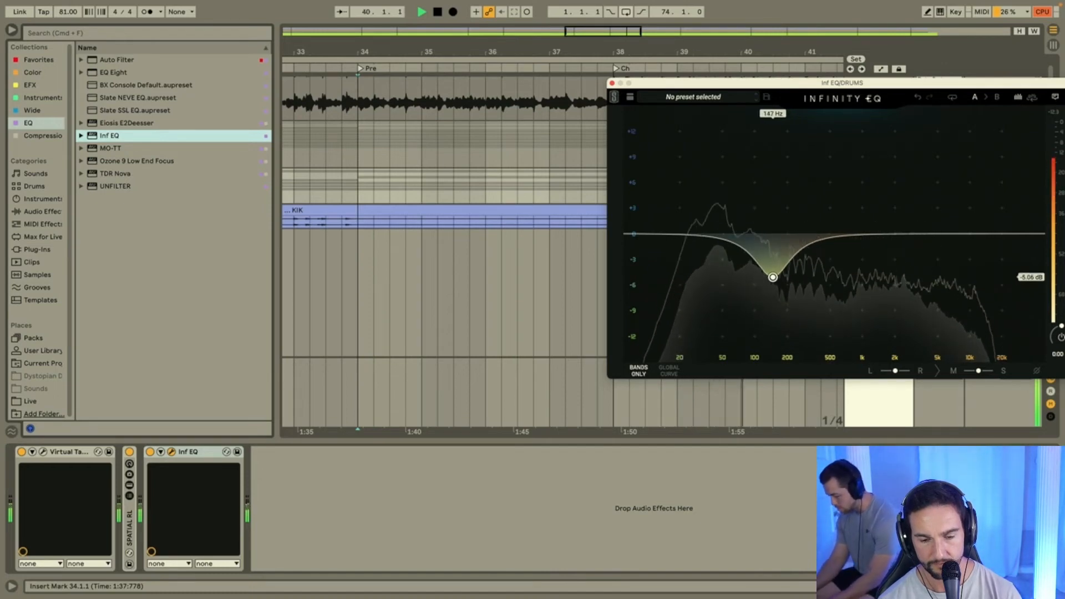
drag(773, 277, 774, 254)
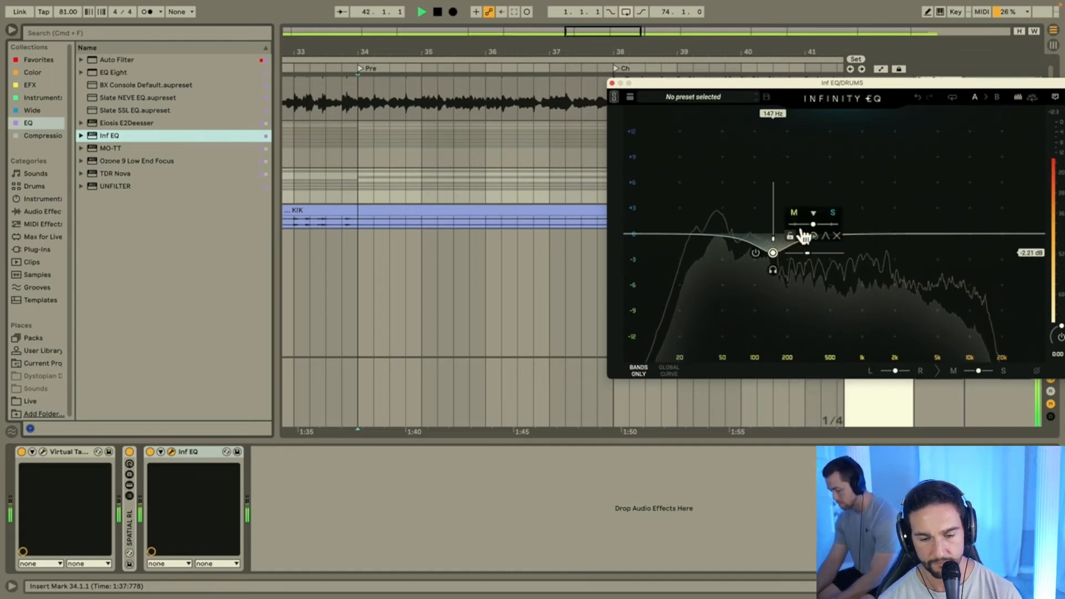
drag(813, 224, 795, 225)
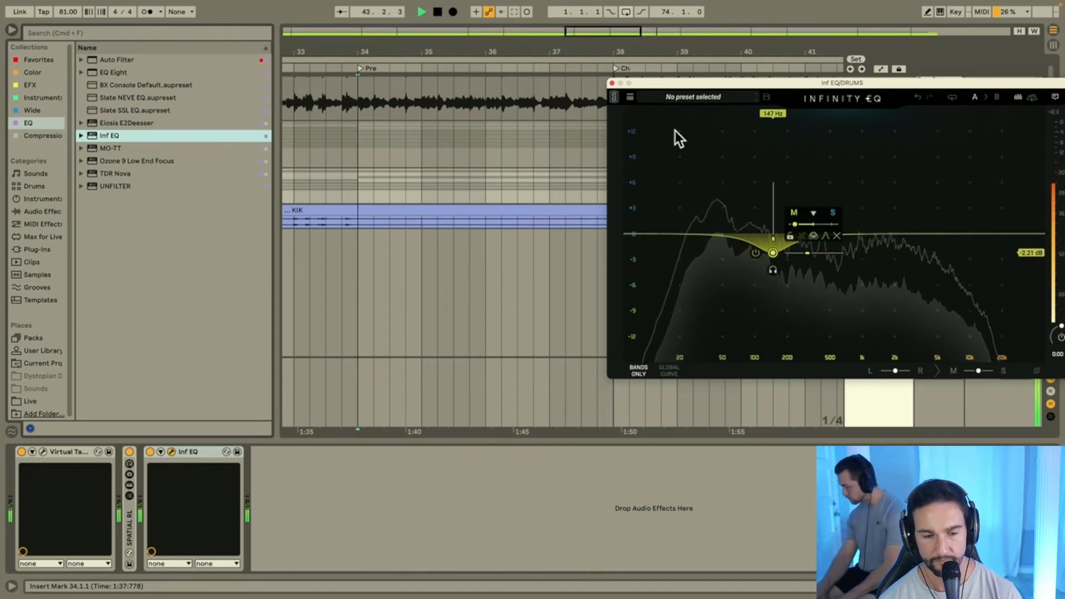
click(612, 83)
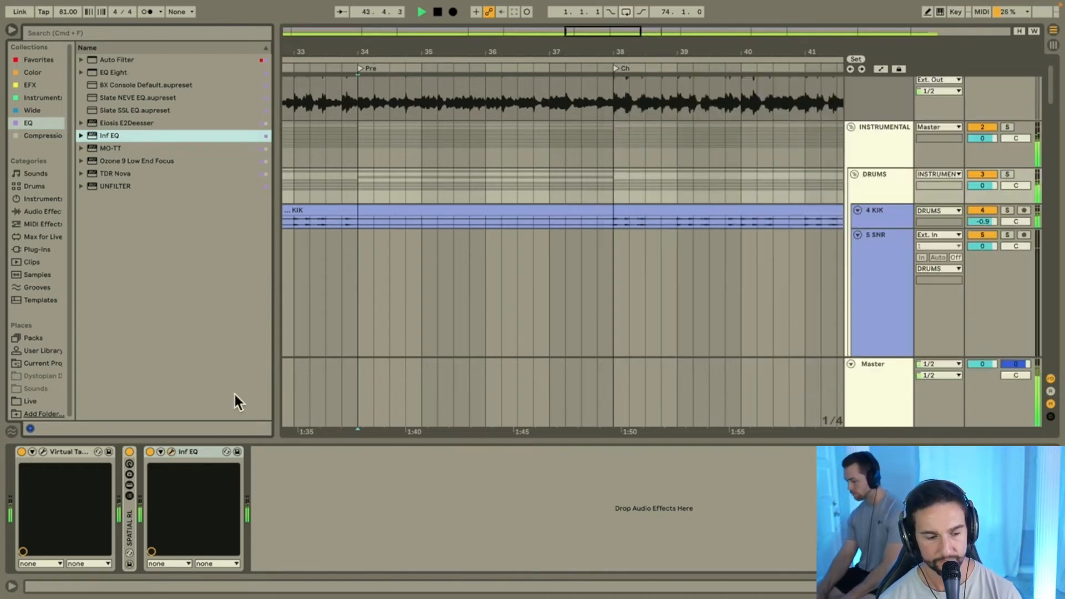
Step: Bypass and re-enable the Inf EQ on the DRUMS group to compare the drums with and without it
click(149, 452)
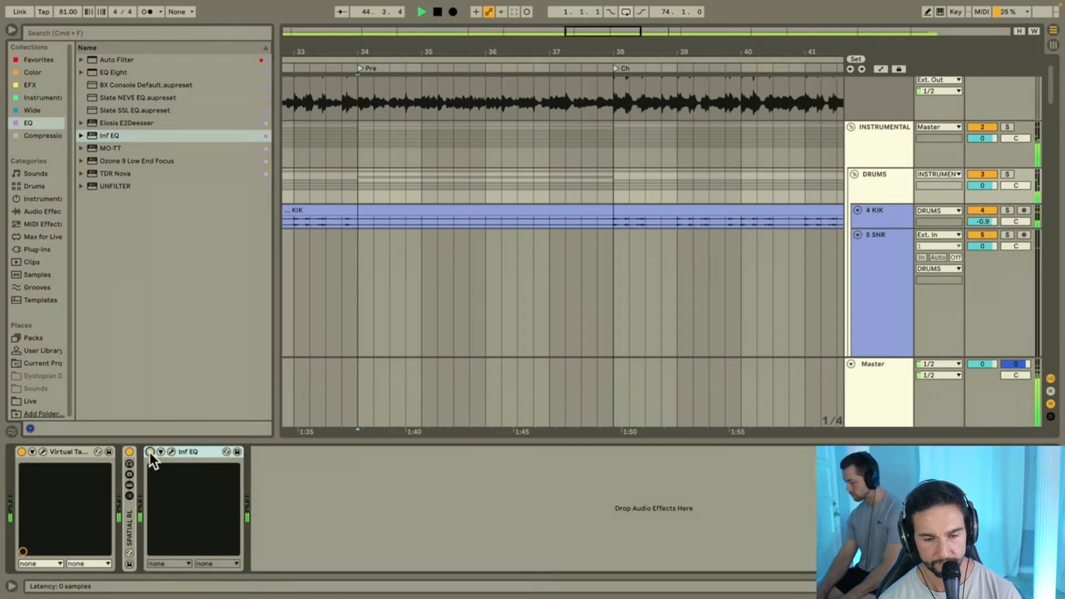
click(150, 452)
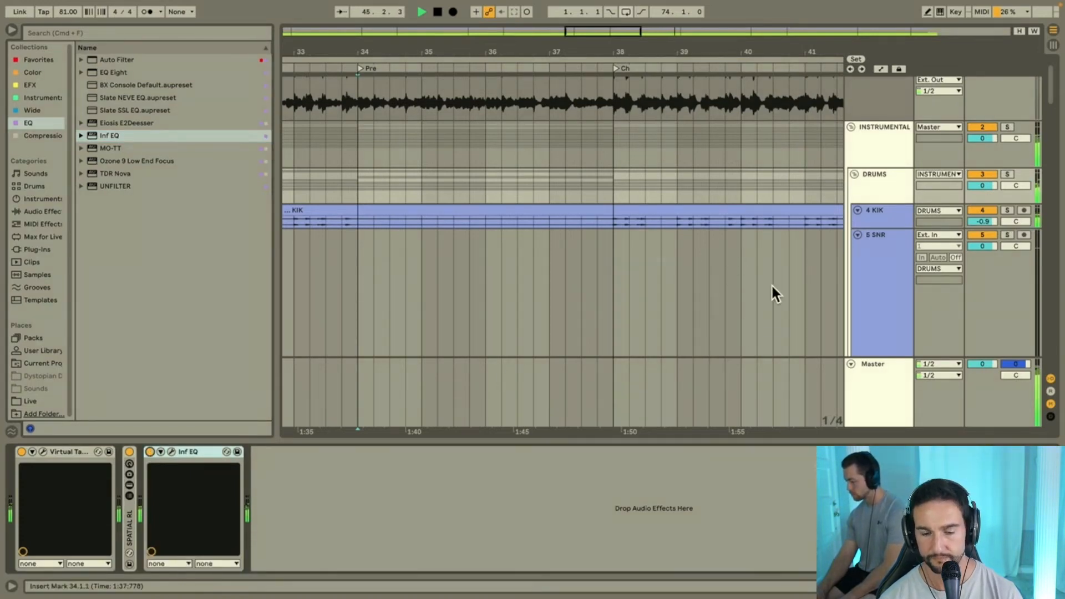
Step: Turn on Virtual Tape Machines in the Master chain and set its noise reduction to -80 dB and bass alignment to -2.70 dB
click(883, 381)
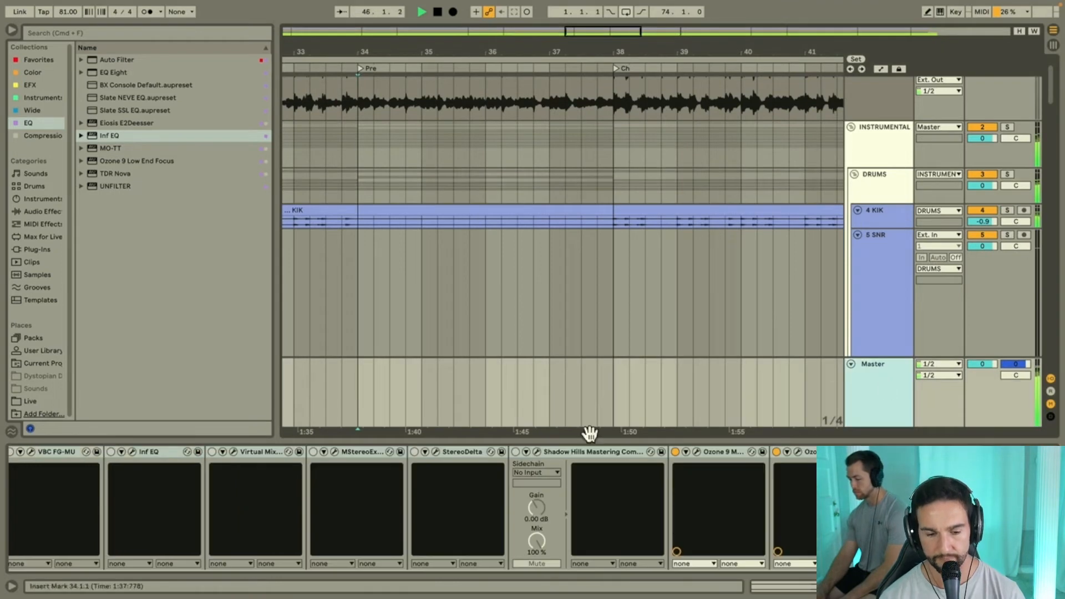
scroll(501, 481, left, 6)
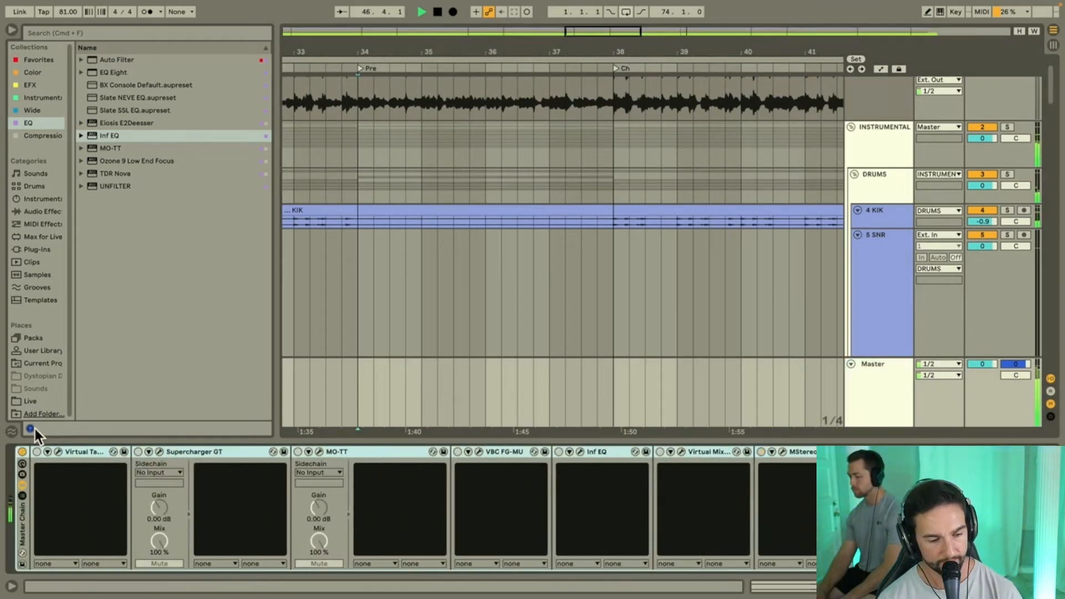
click(57, 452)
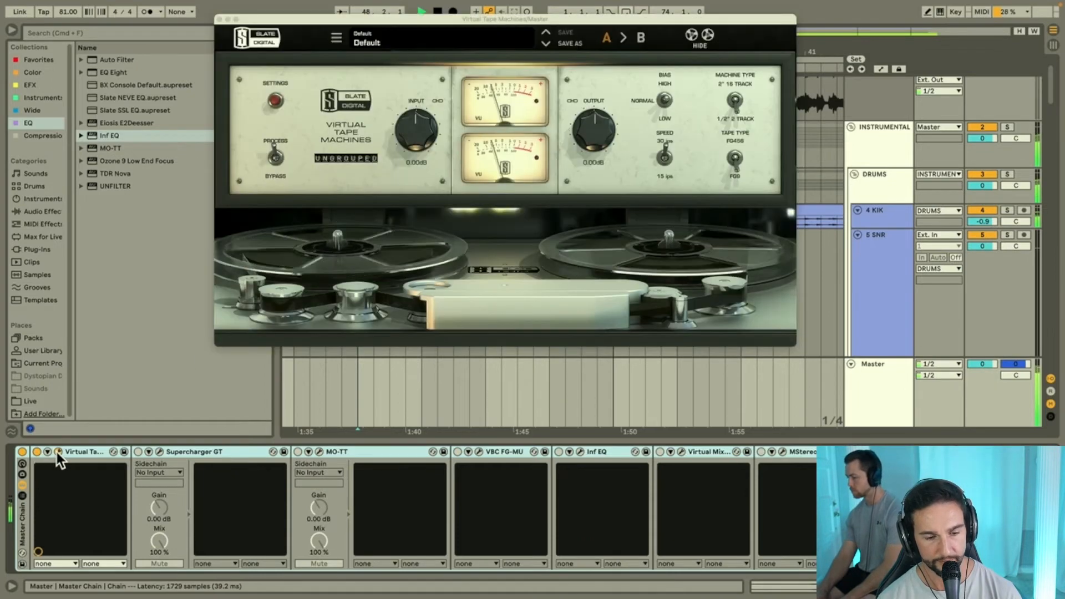
click(274, 100)
drag(271, 254, 204, 253)
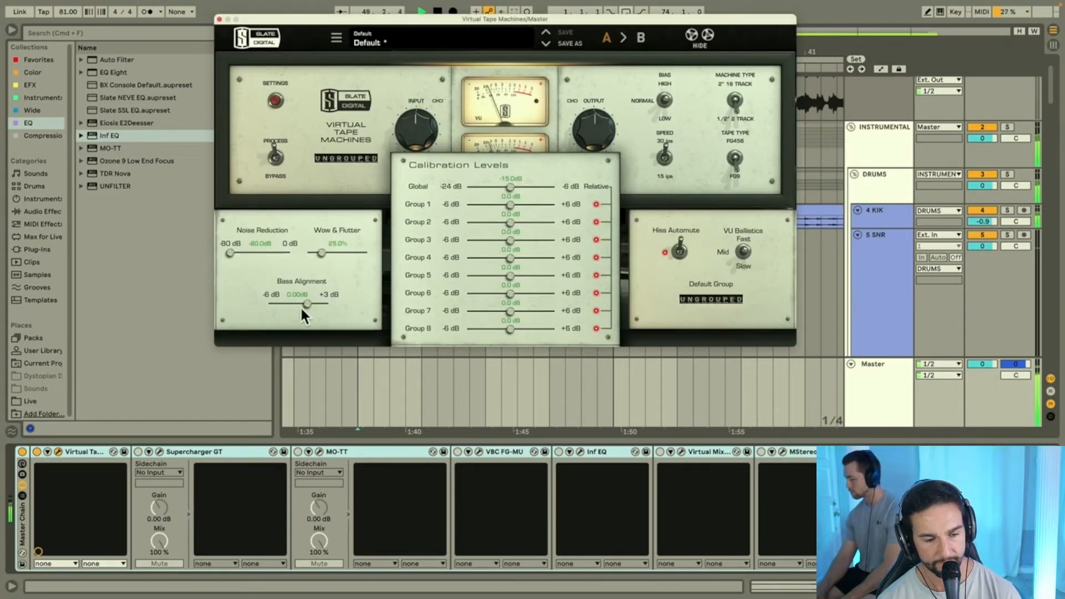
drag(307, 303, 289, 304)
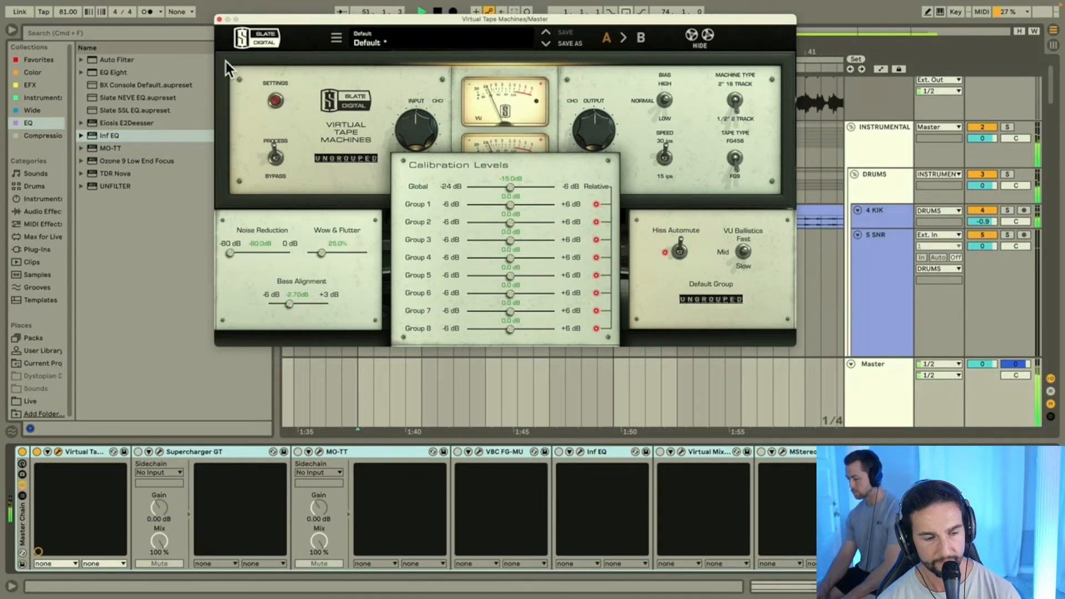
click(219, 19)
Step: Fold the DRUMS group and insert the BX Console Default preset on the GTRS group
click(870, 174)
click(855, 174)
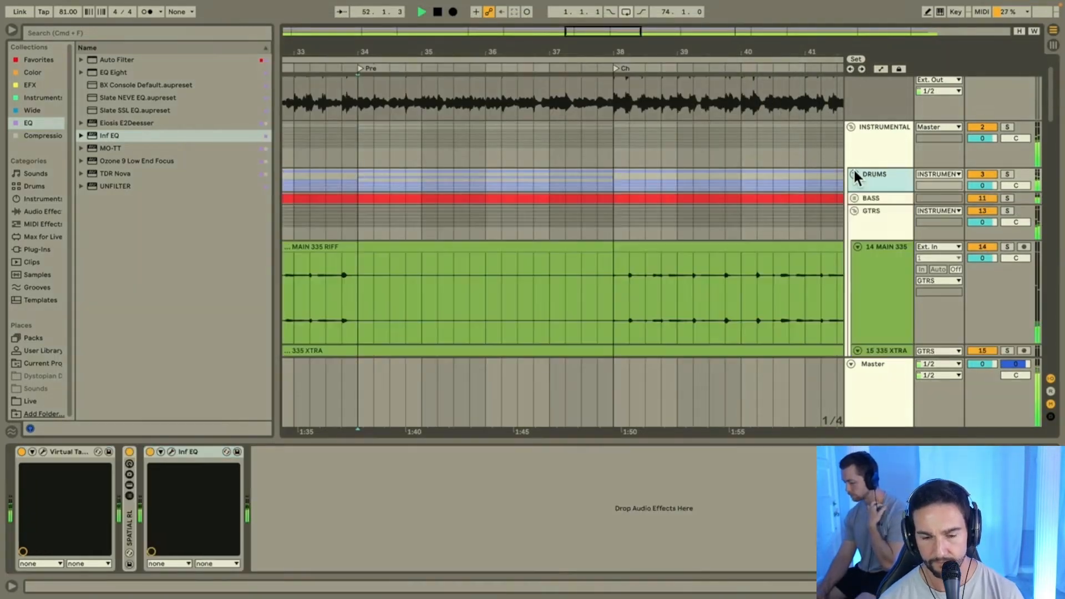
click(871, 198)
click(872, 212)
click(996, 209)
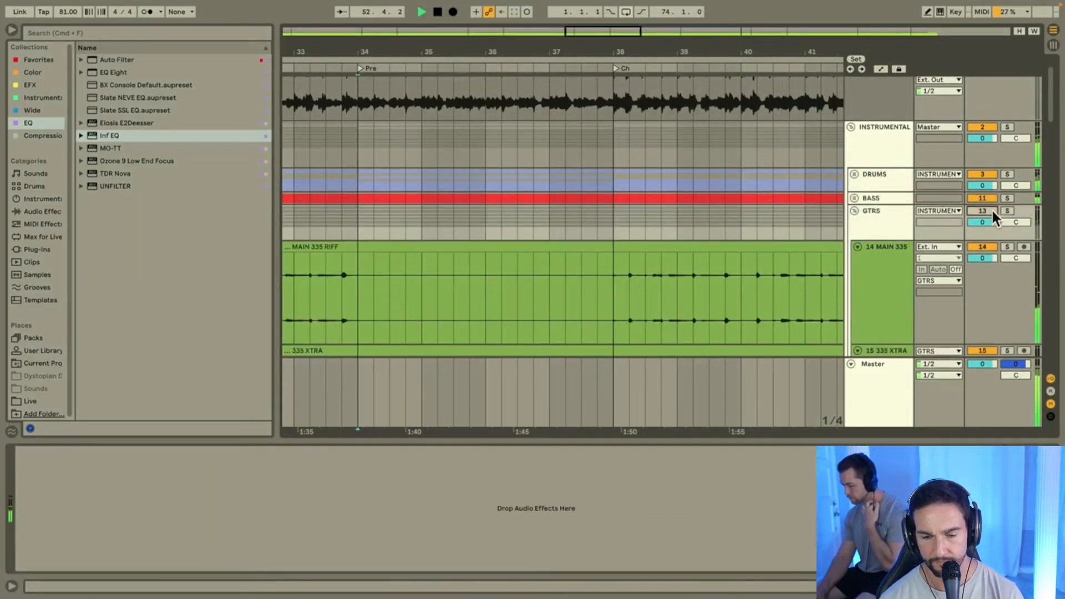
click(880, 218)
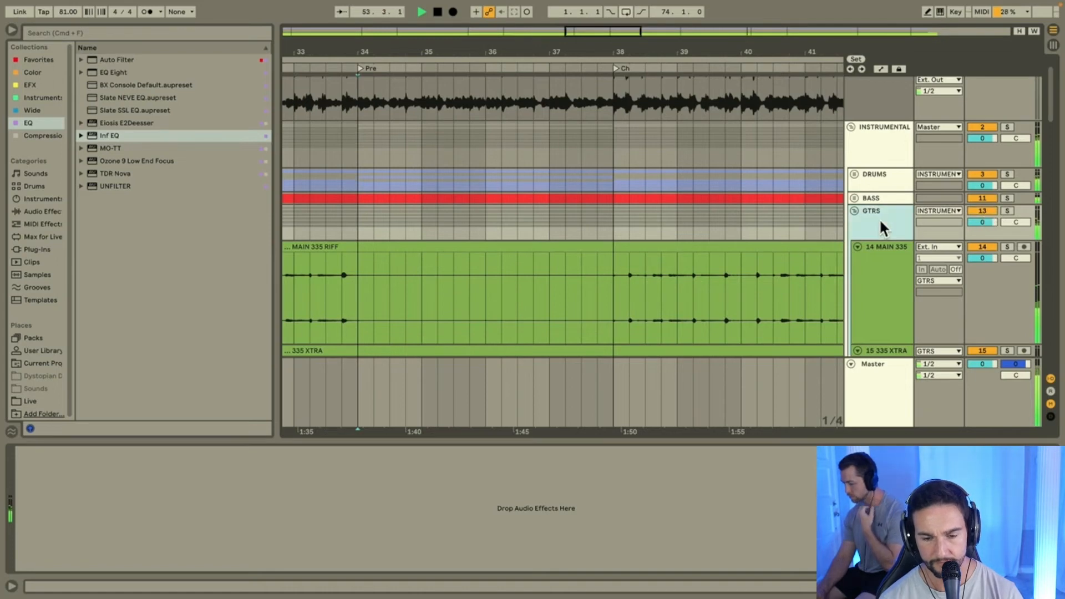
scroll(866, 271, down, 3)
scroll(820, 286, down, 3)
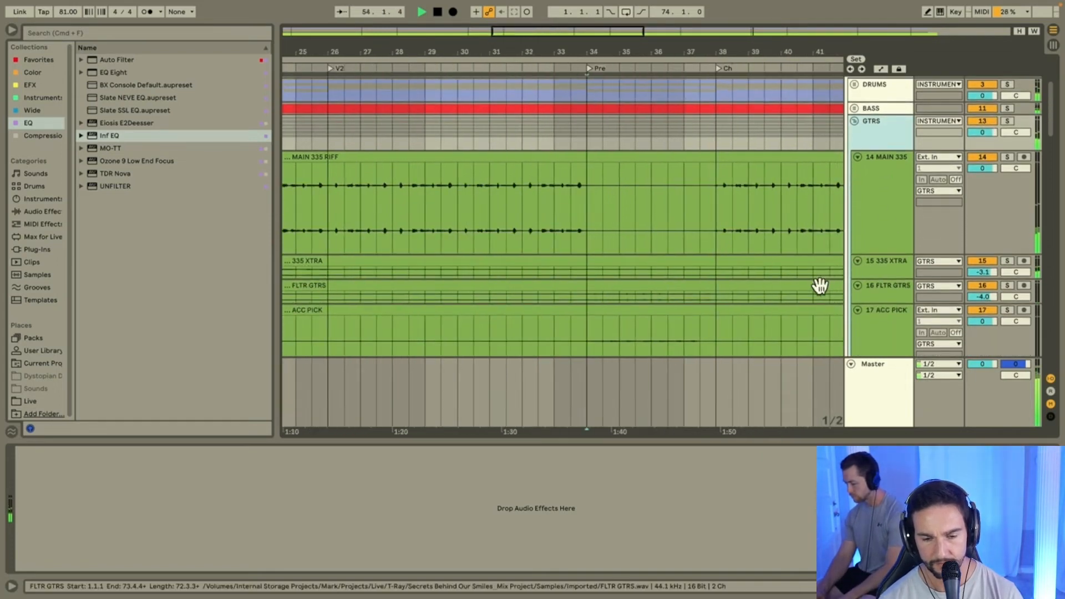
double_click(135, 85)
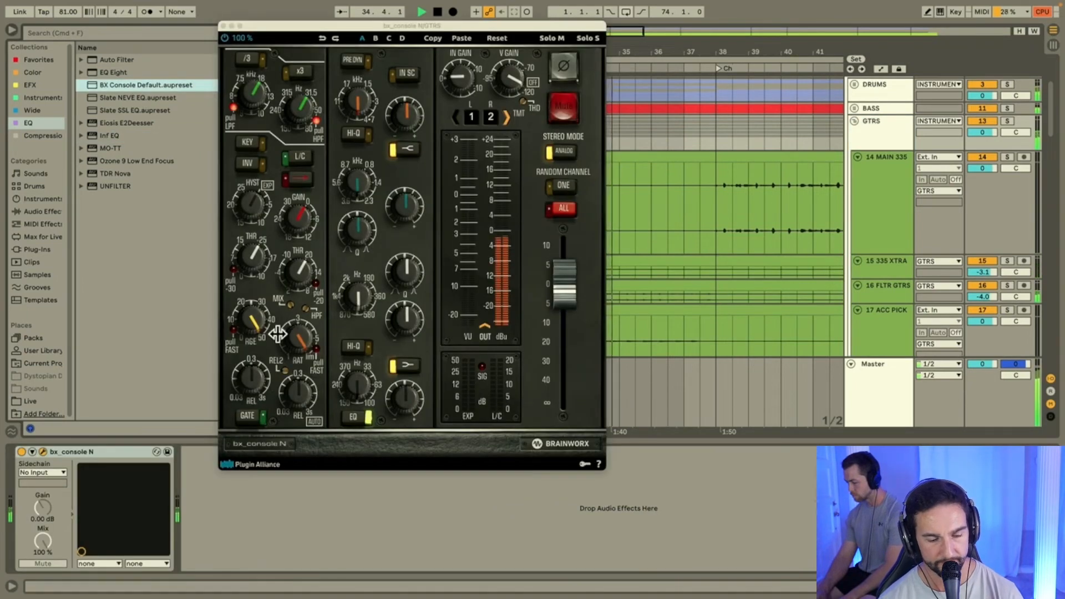
Step: Open Insight from the Master chain and arrange it side by side with the GTRS group's bx_console N window
click(896, 396)
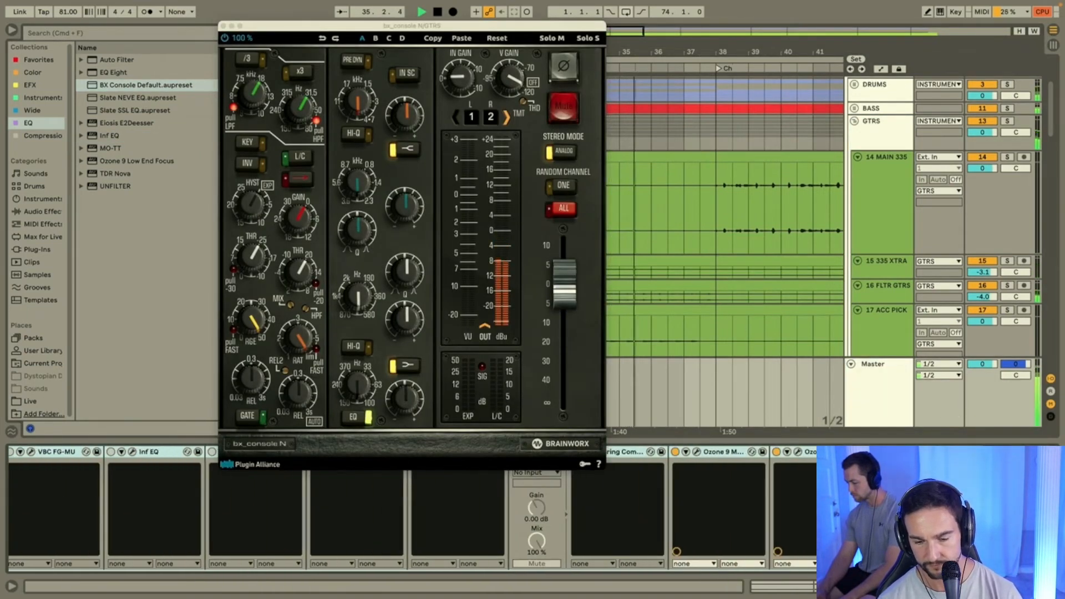
click(899, 452)
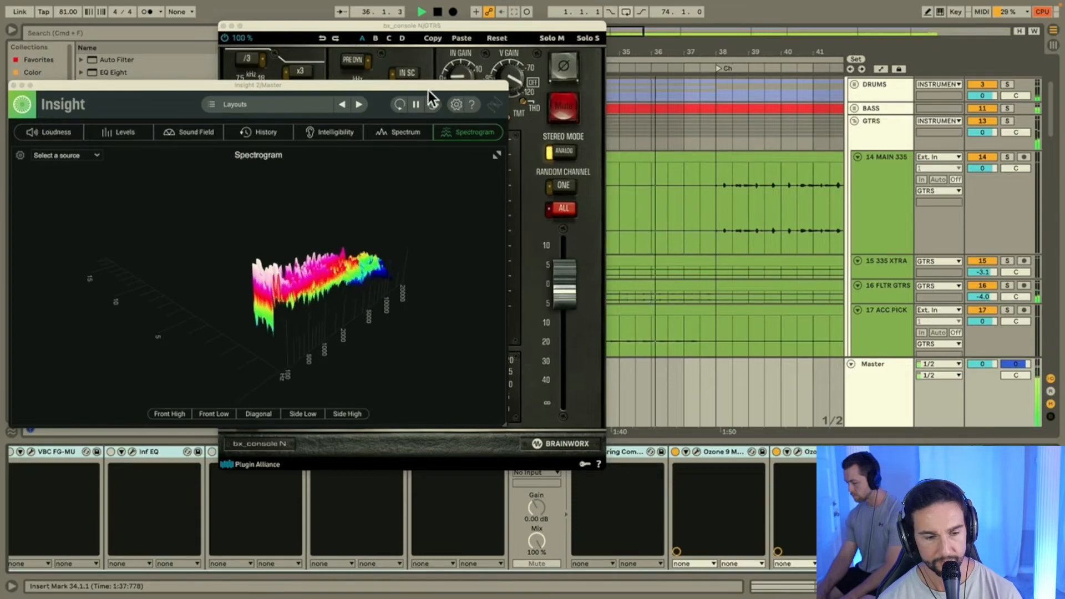
drag(426, 89, 933, 34)
drag(464, 24, 274, 29)
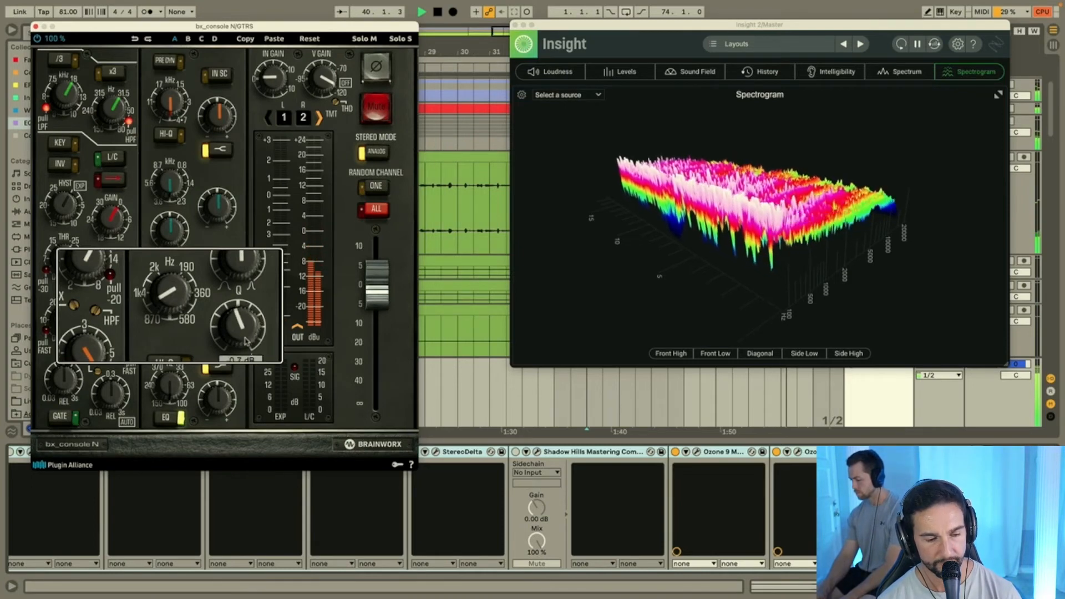
Step: Cut the lower-mid band by about 1.2 dB in the GTRS group's bx_console N and close its window
drag(244, 354, 248, 394)
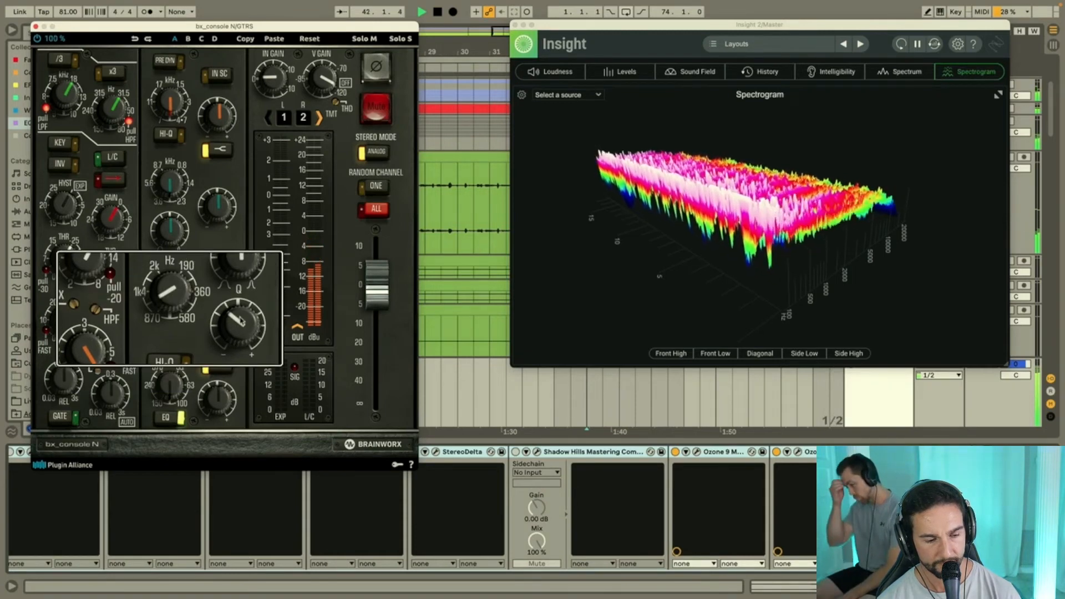
drag(240, 323, 241, 314)
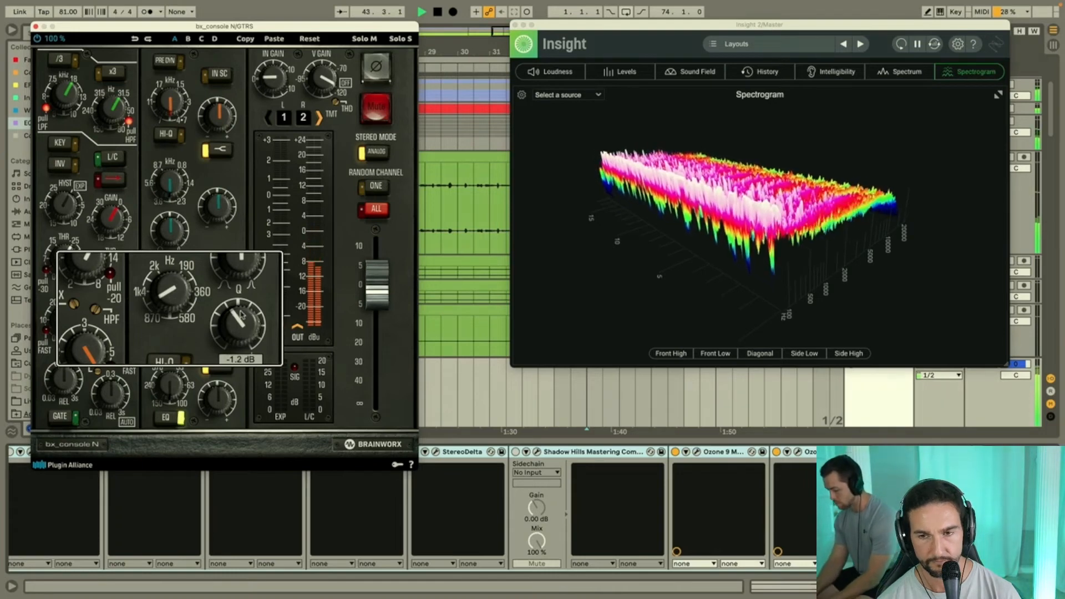
drag(240, 314, 241, 314)
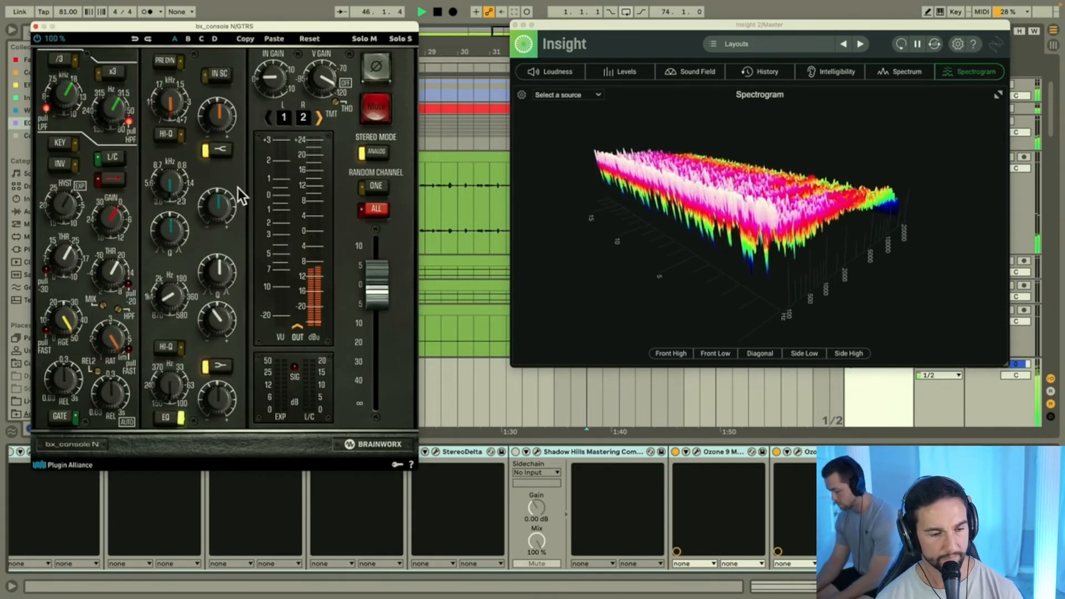
click(35, 26)
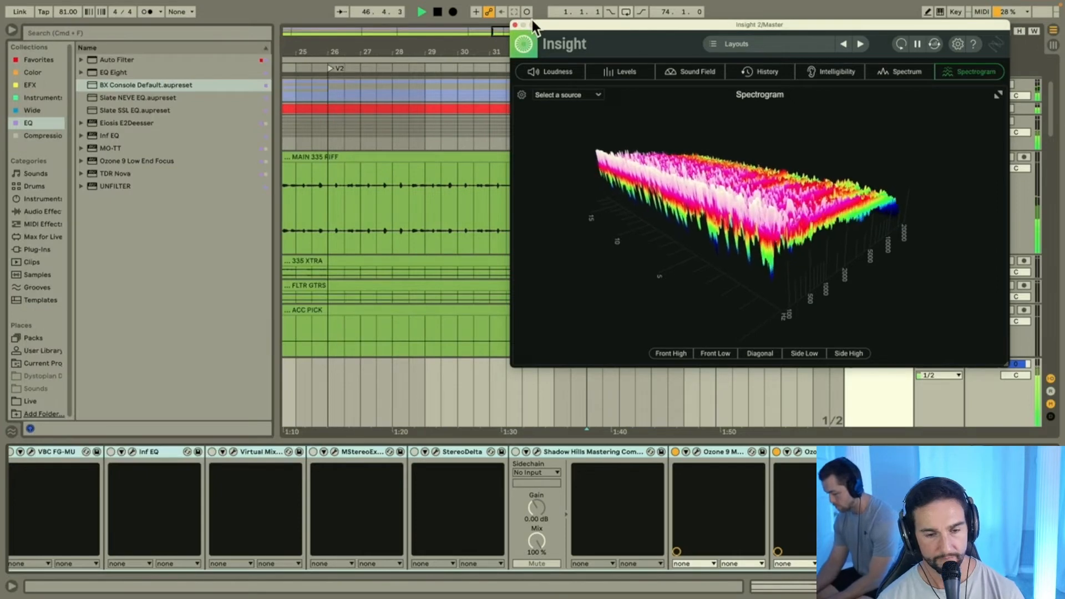
Step: Move Insight clear of the track headers, fold the GTRS and KEYS groups, and select the VOX group
drag(561, 24, 47, 52)
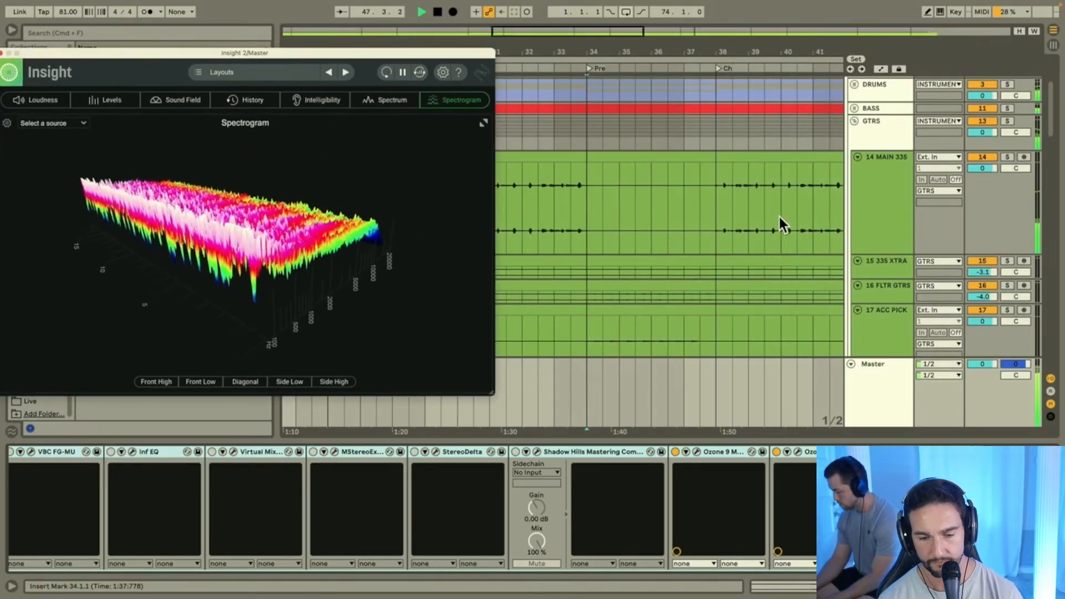
click(875, 129)
click(853, 120)
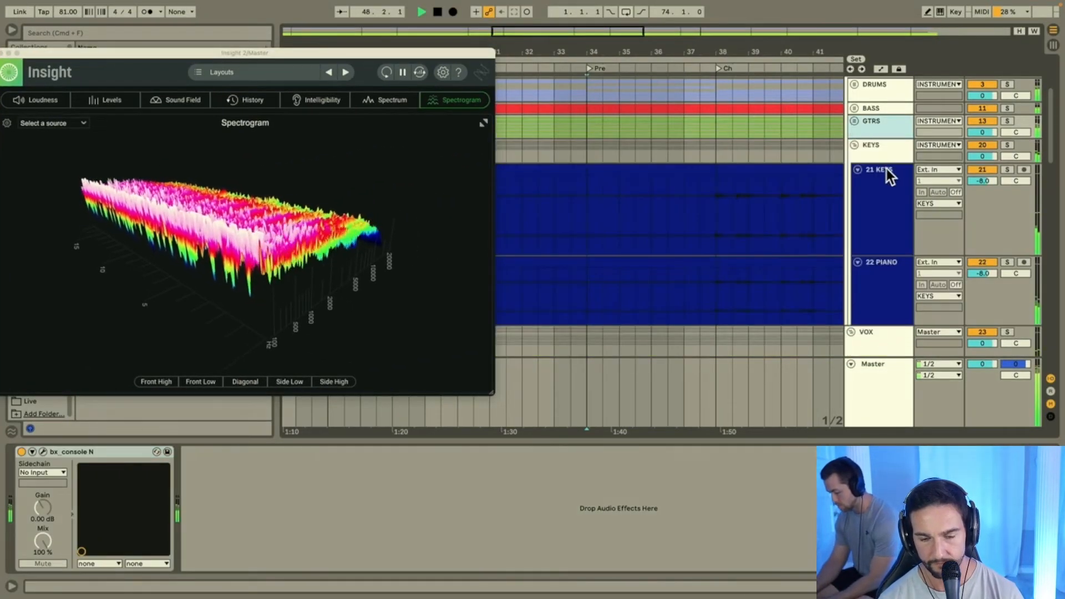
click(866, 148)
click(855, 145)
click(875, 168)
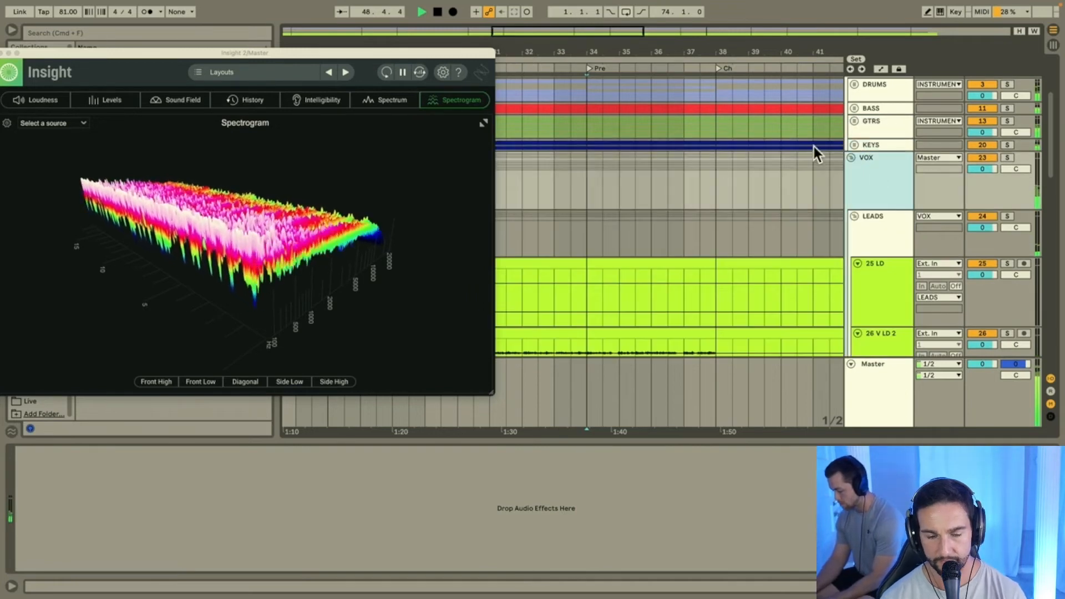
Step: Insert Supercharger GT from the compression collection on the VOX group and arrange its window below Insight's header
drag(470, 57, 741, 64)
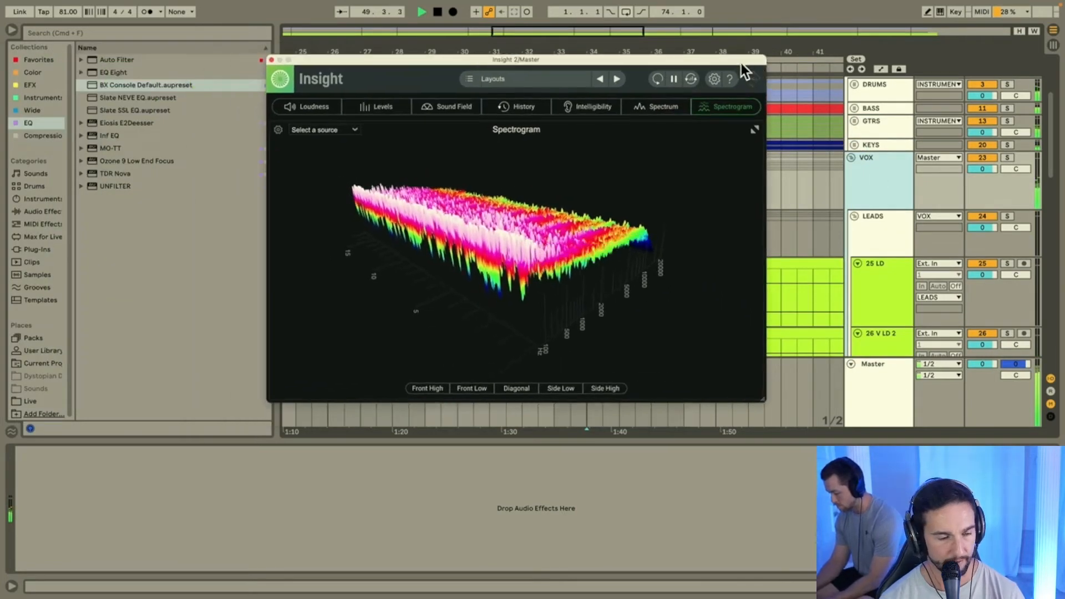
click(31, 135)
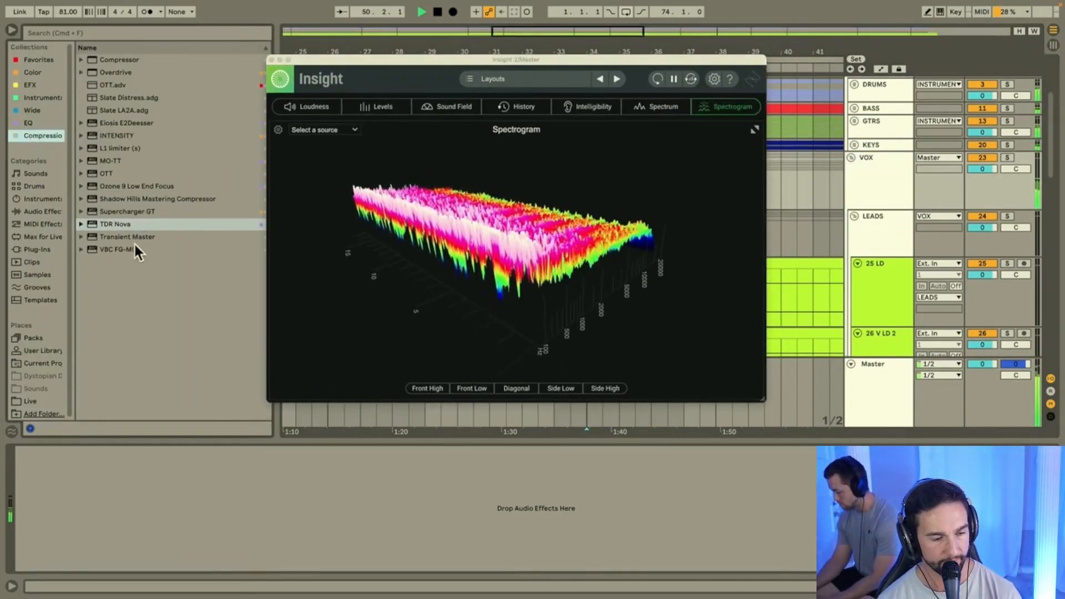
double_click(134, 210)
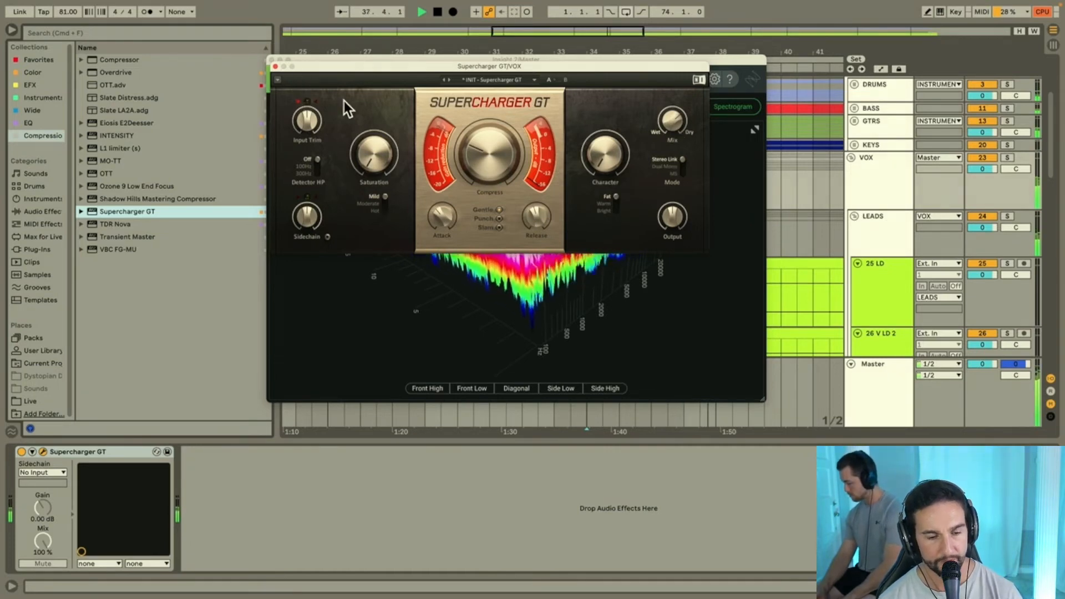
drag(409, 69, 428, 218)
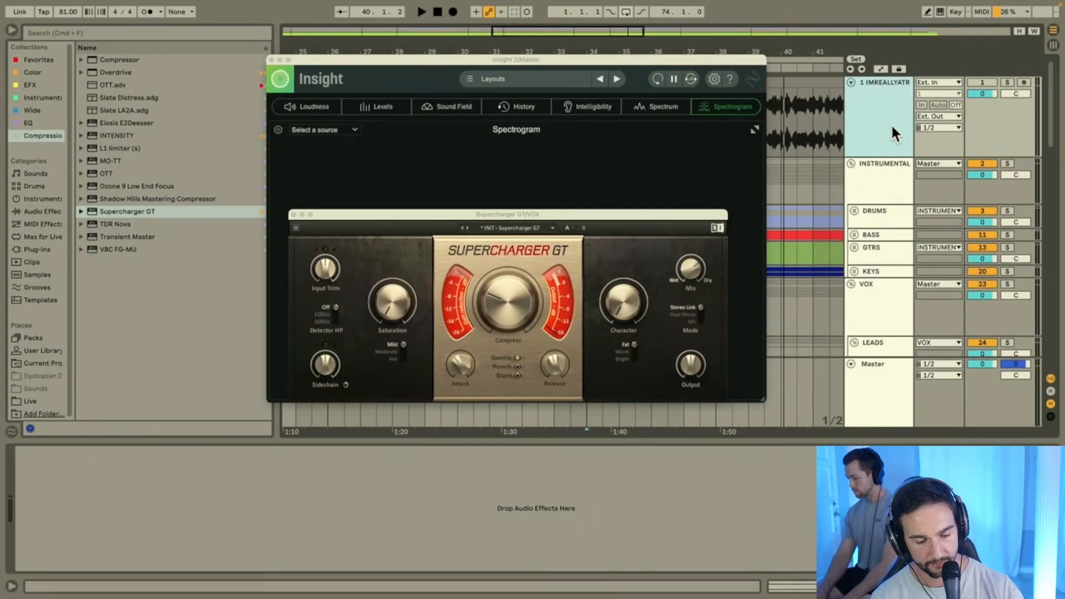
Step: Duplicate the demo track for the Future Ride Or Die reference and move Insight clear of both tracks
key(super+d)
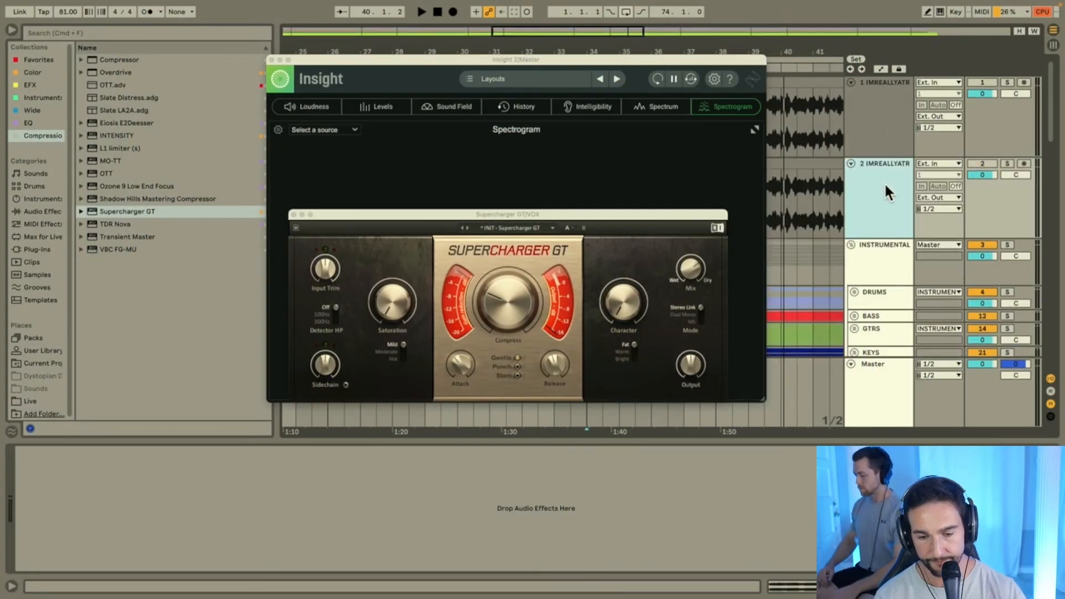
click(366, 70)
drag(366, 71, 2, 241)
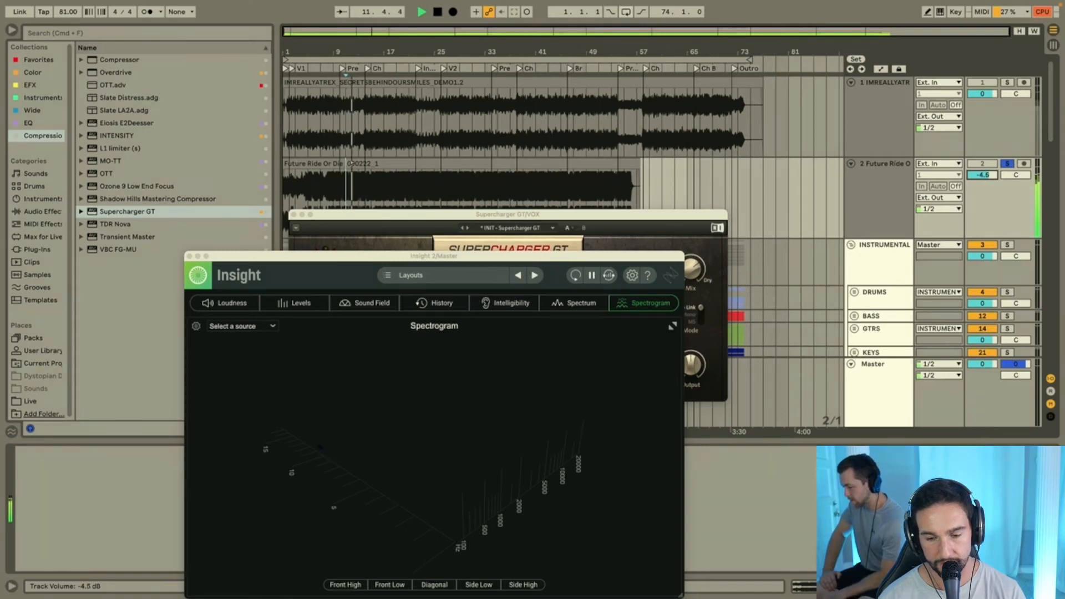
Step: Compare the Future Ride Or Die reference with the mix by toggling its solo, and examine both in Insight's spectrogram
click(1007, 164)
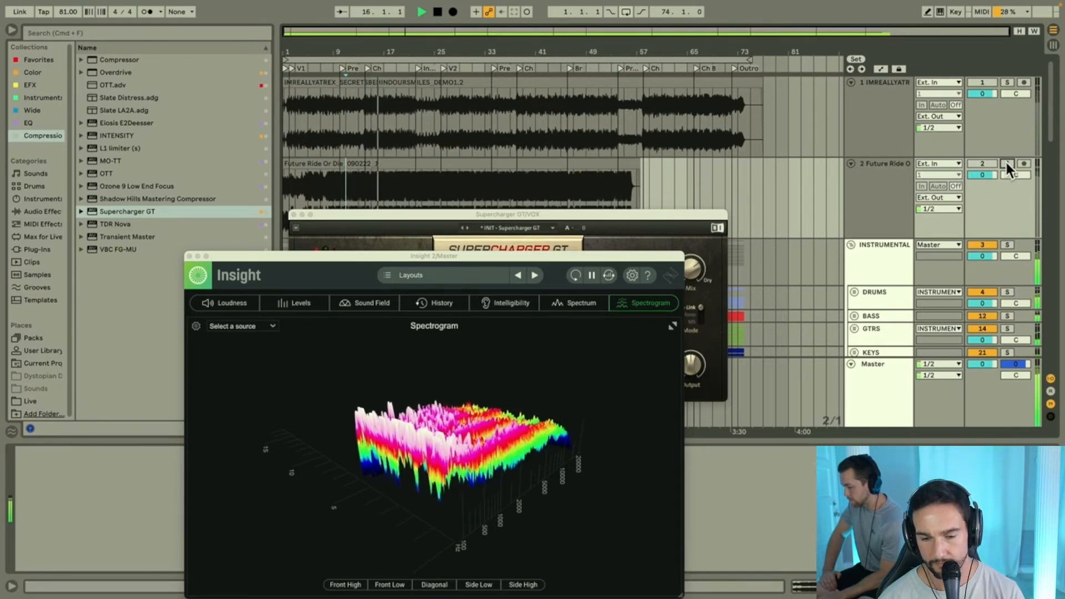
click(1006, 163)
click(1006, 162)
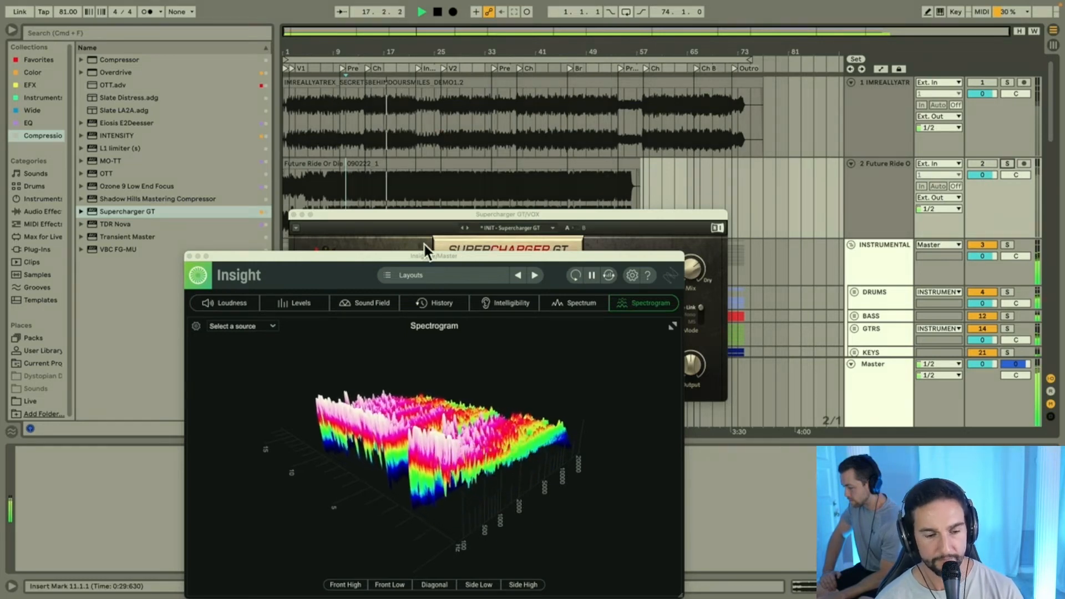
drag(399, 254, 489, 34)
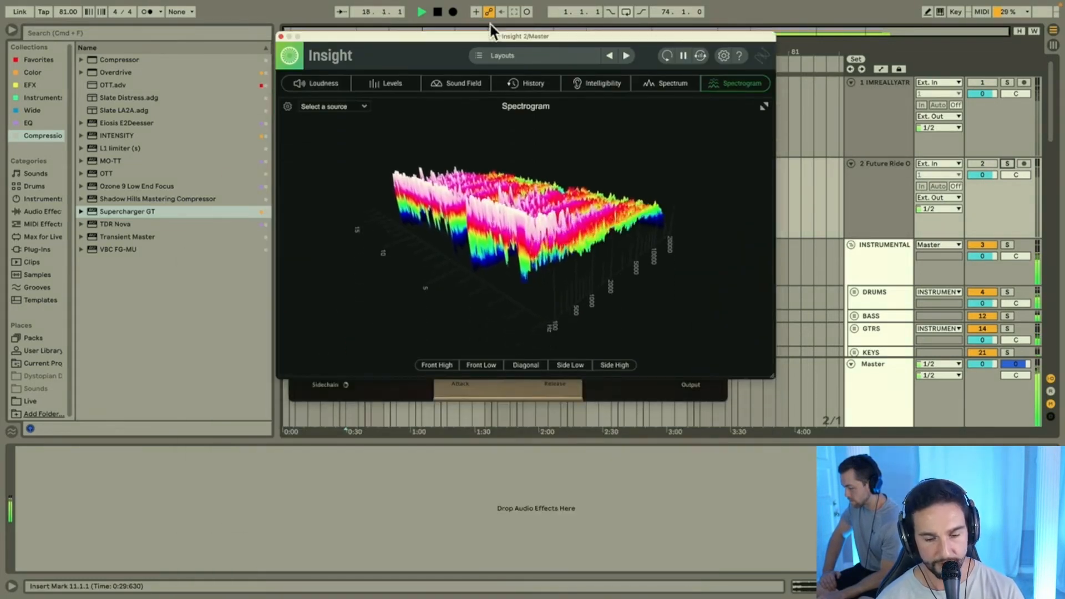
Step: Stop playback, turn on VBC FG-MU in the Master chain, and switch the compressor to Mid-Side mode
click(881, 382)
key(space)
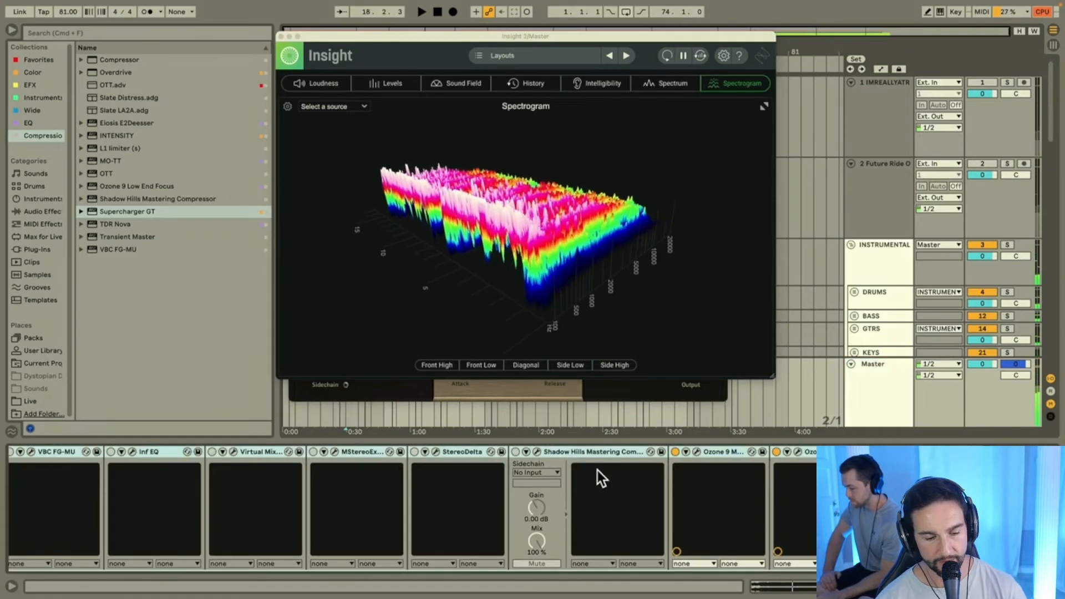
scroll(305, 474, left, 5)
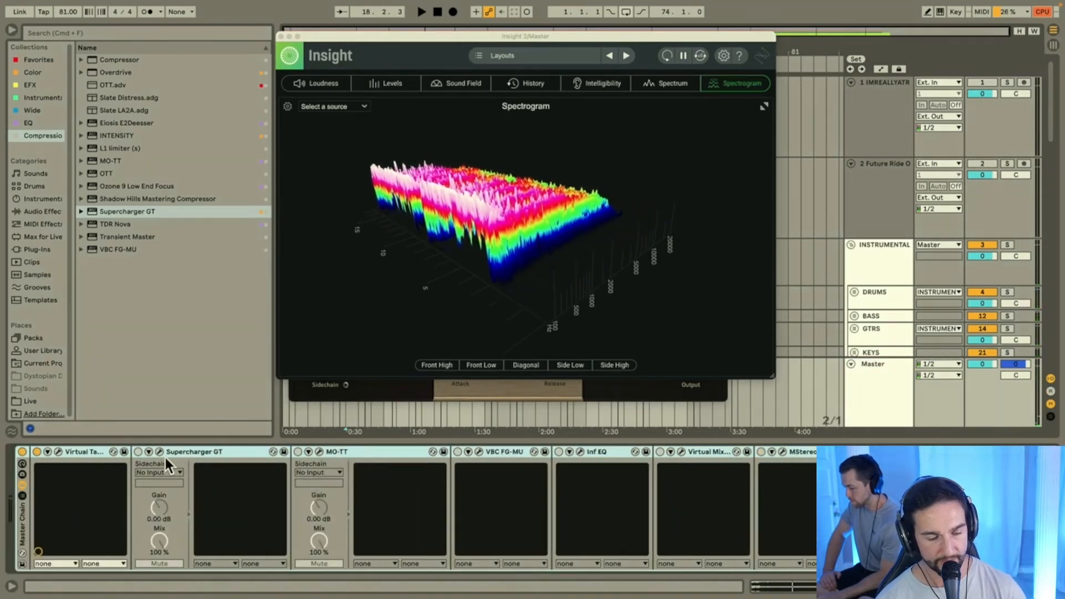
click(457, 451)
click(479, 452)
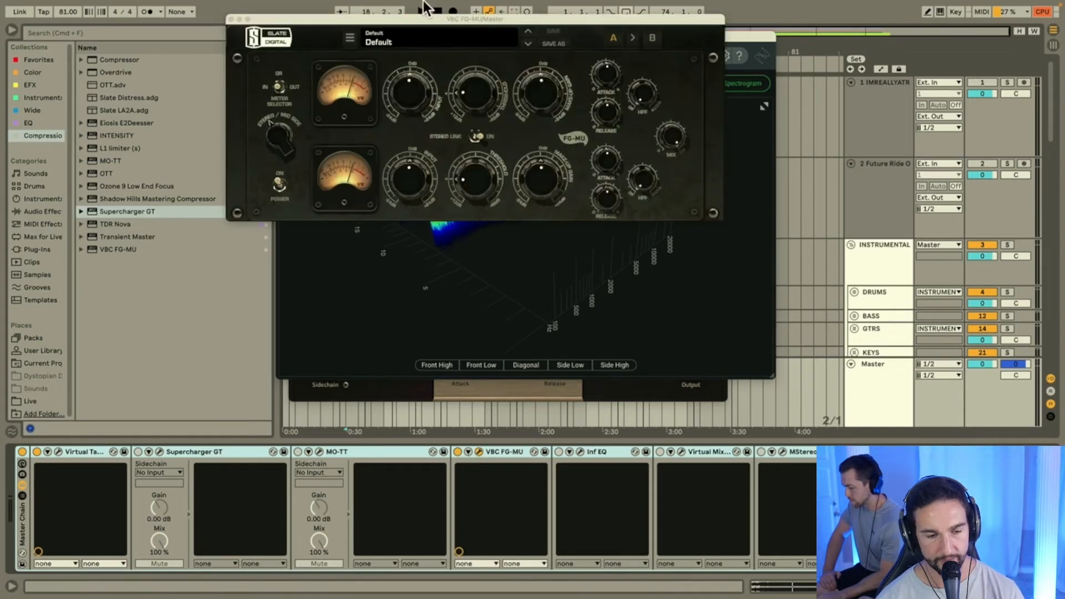
drag(421, 20, 420, 103)
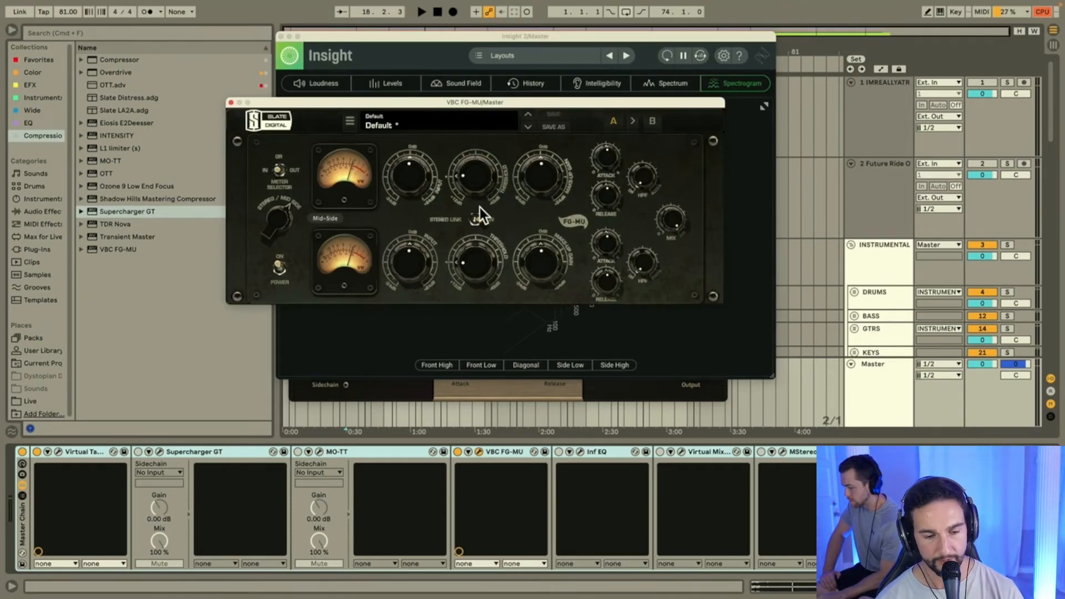
Step: Play the mix, set VBC FG-MU's mid gain to 2.1 dB, nudge its threshold, and compare with the Future Ride Or Die reference
key(space)
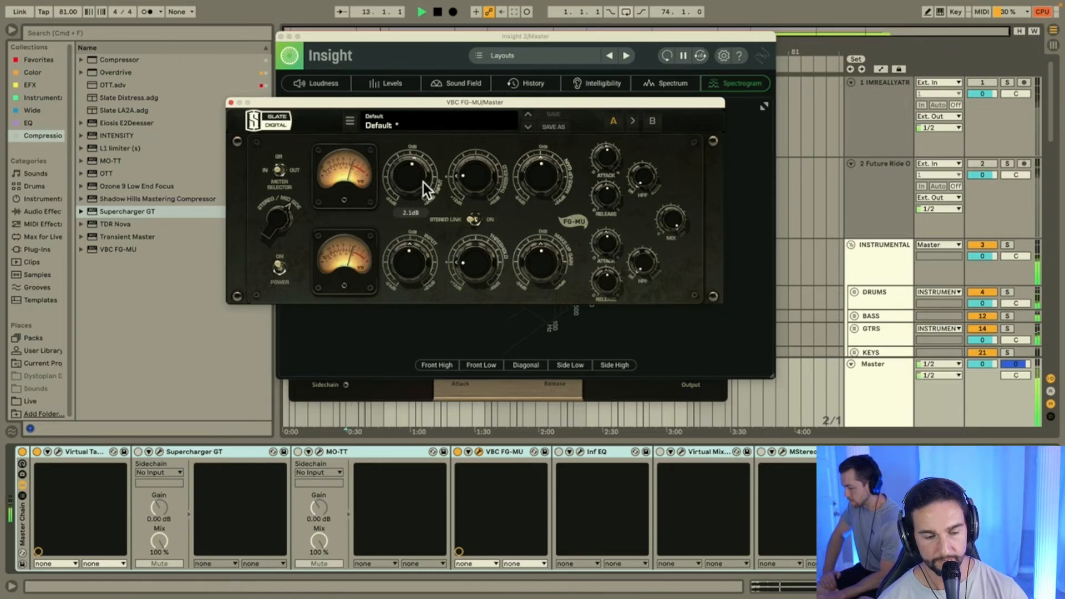
drag(480, 183, 481, 176)
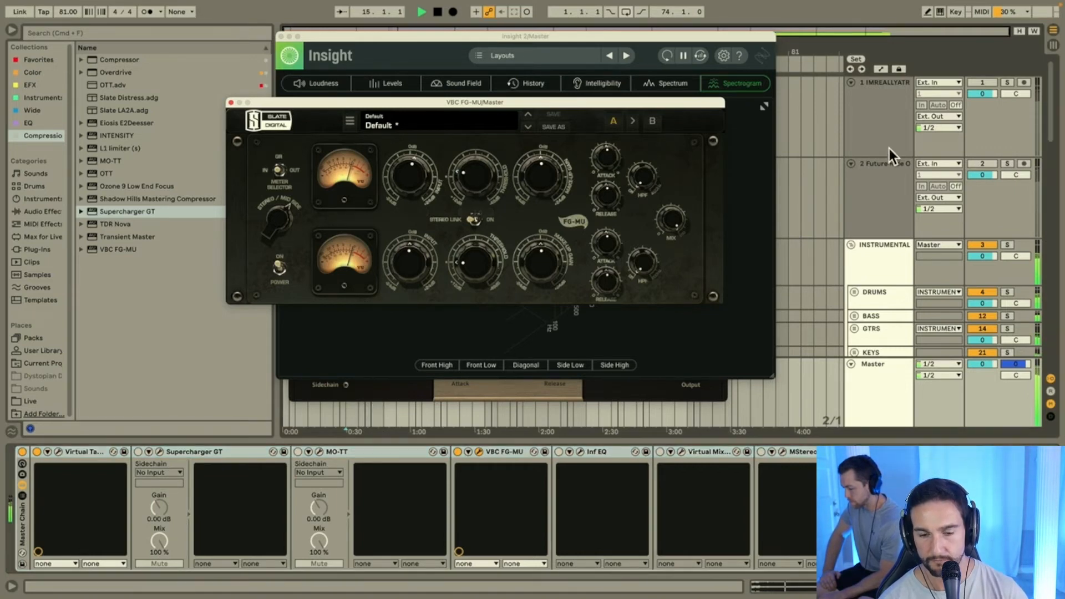
click(1007, 163)
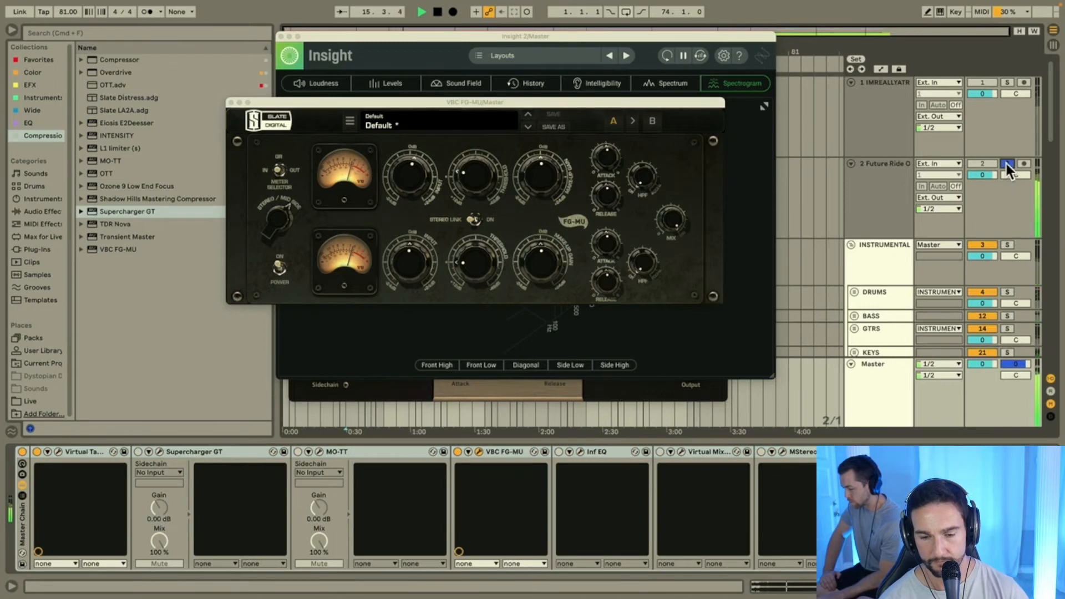
Step: Close the VBC FG-MU window and show Insight's Loudness meters alongside the spectrogram
click(878, 396)
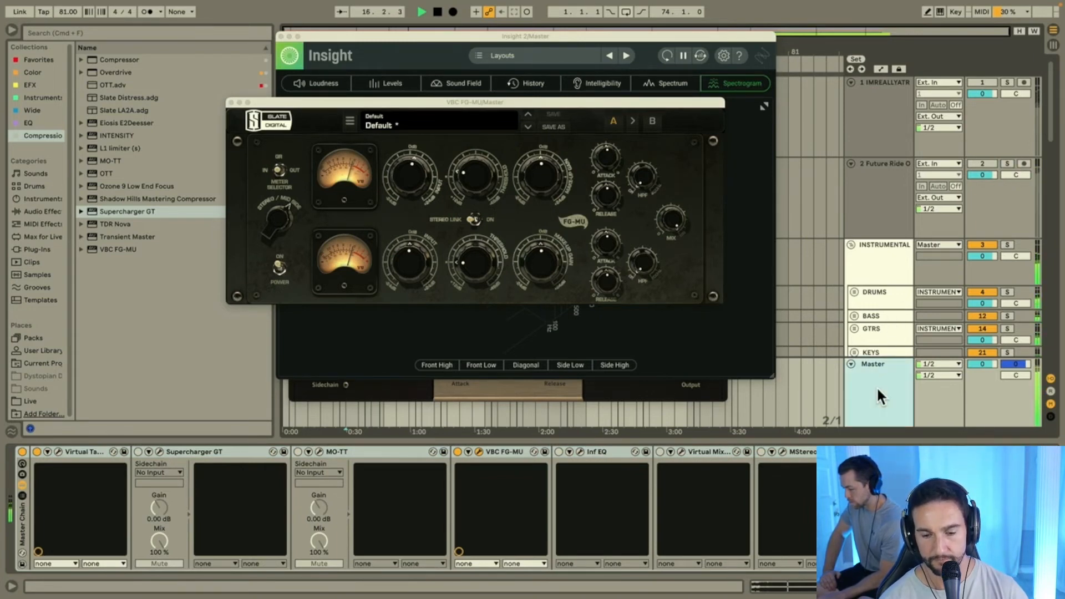
scroll(411, 508, right, 8)
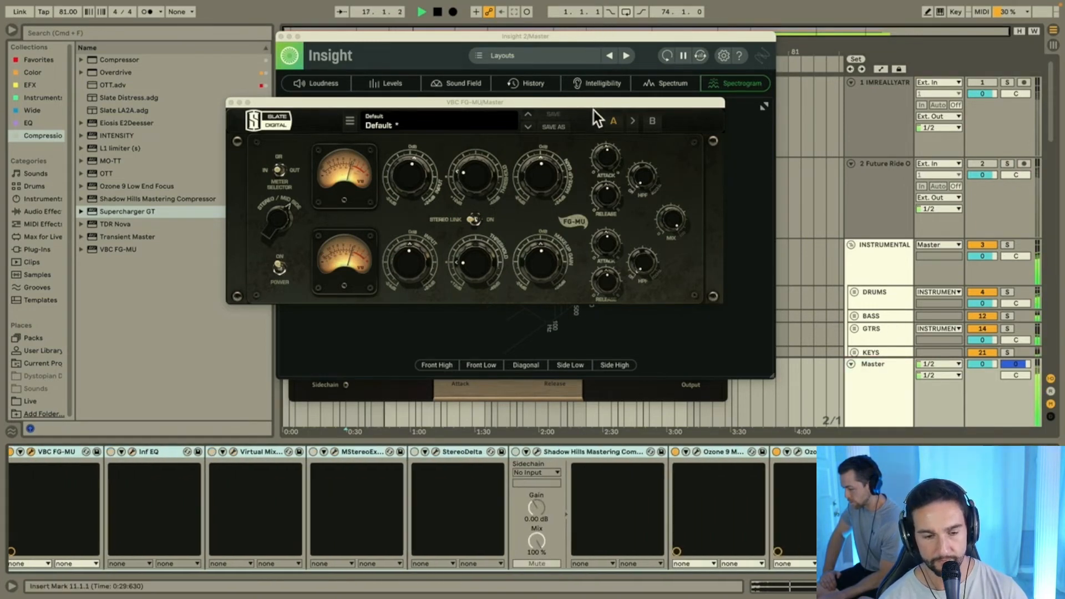
drag(588, 102, 546, 108)
click(189, 109)
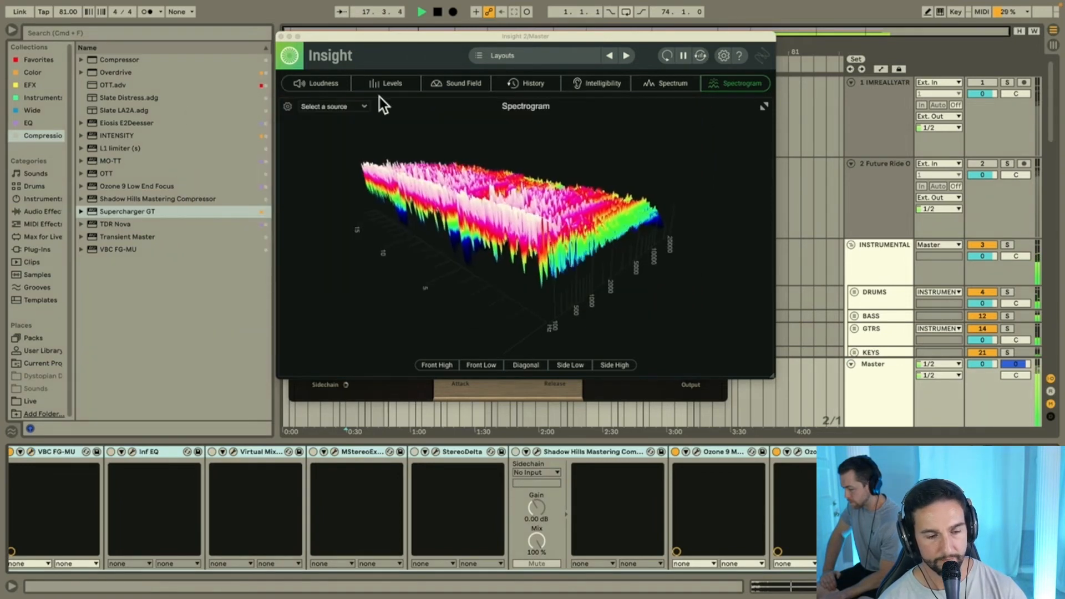
click(326, 84)
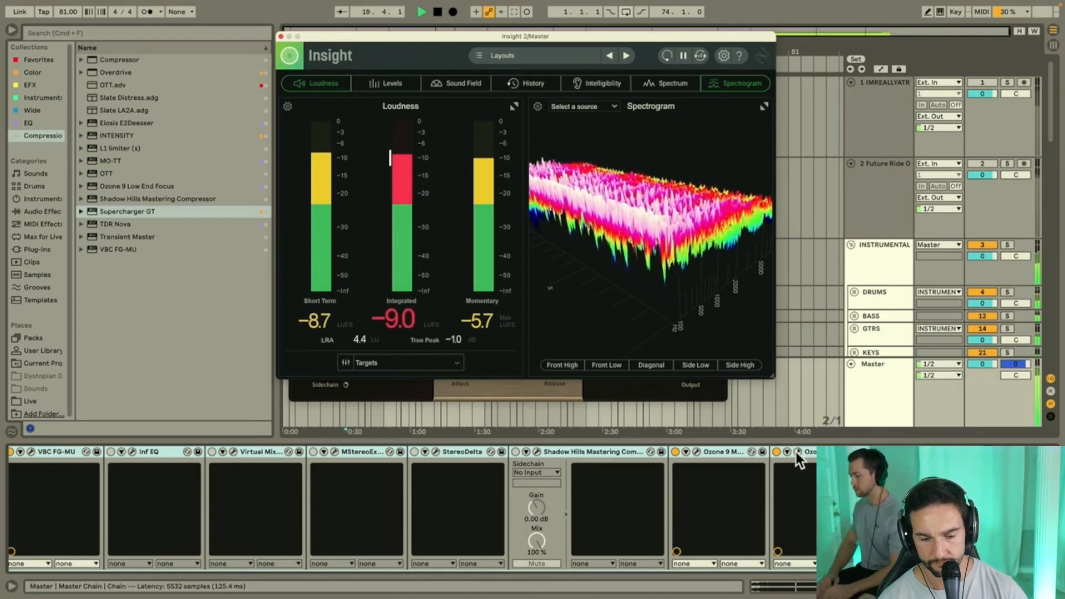
Step: Turn on and open the Shadow Hills Mastering Compressor in the Master chain, beside Insight with its spectrogram enlarged
click(516, 451)
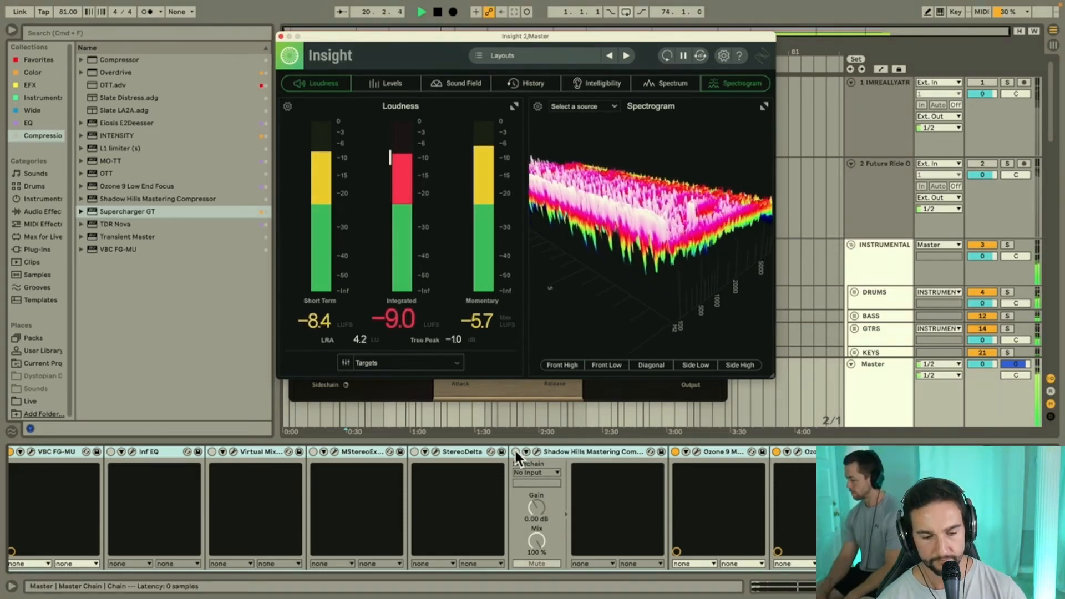
click(535, 451)
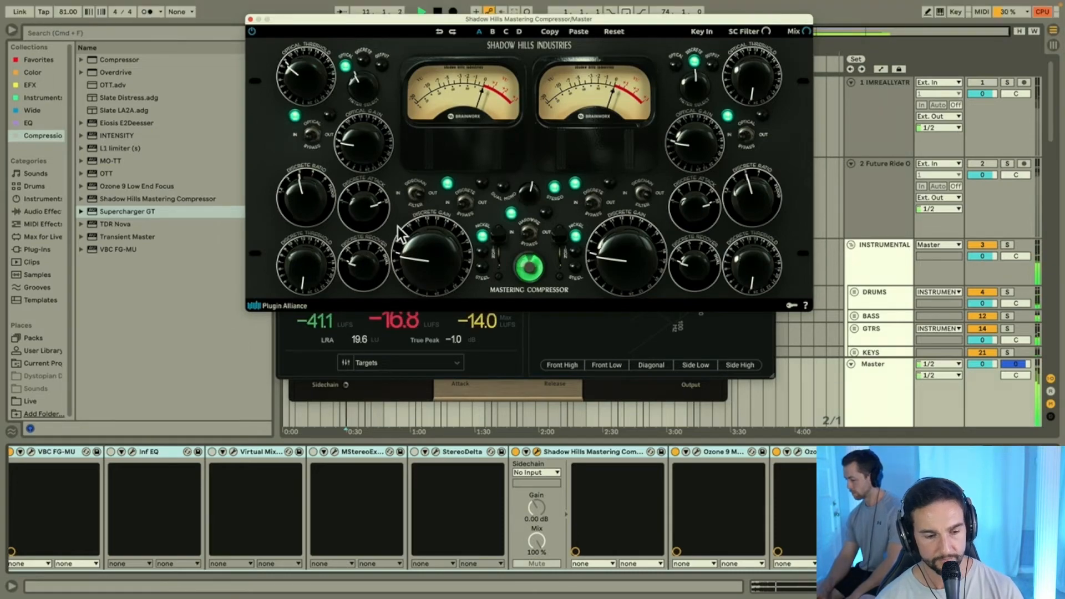
drag(445, 22, 244, 194)
drag(442, 38, 663, 105)
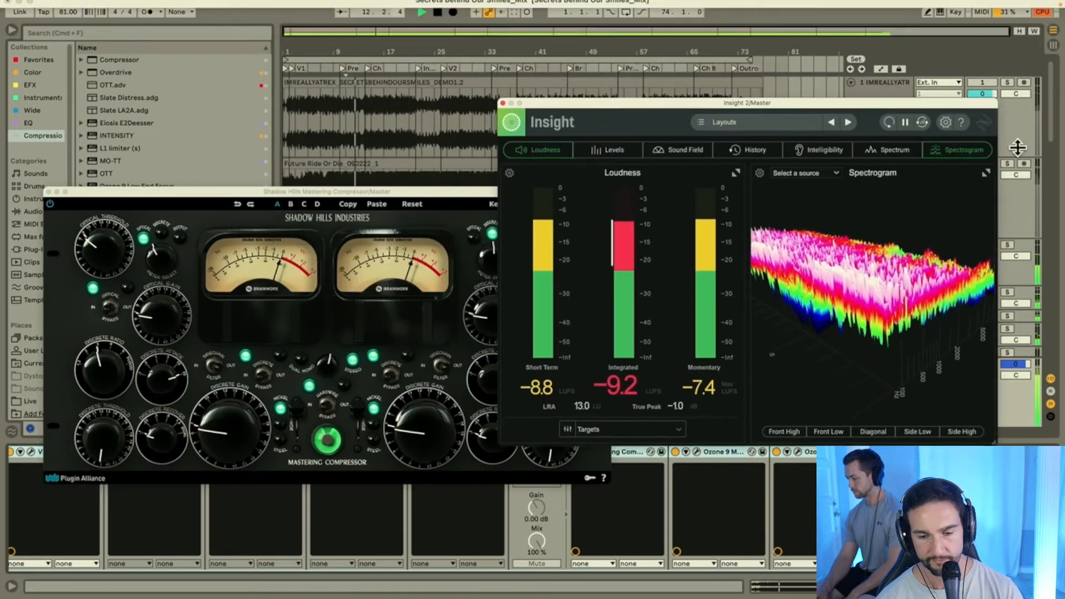
click(987, 174)
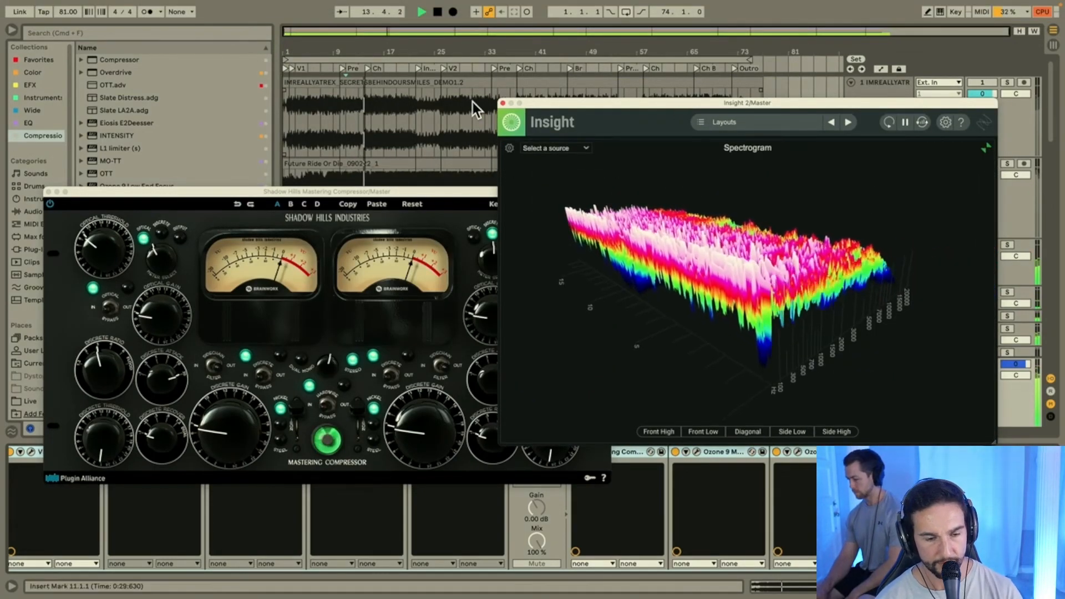
Step: Play the chorus from bar 39, raise the Shadow Hills compressor's first-channel discrete gain, and close its window
key(space)
click(520, 93)
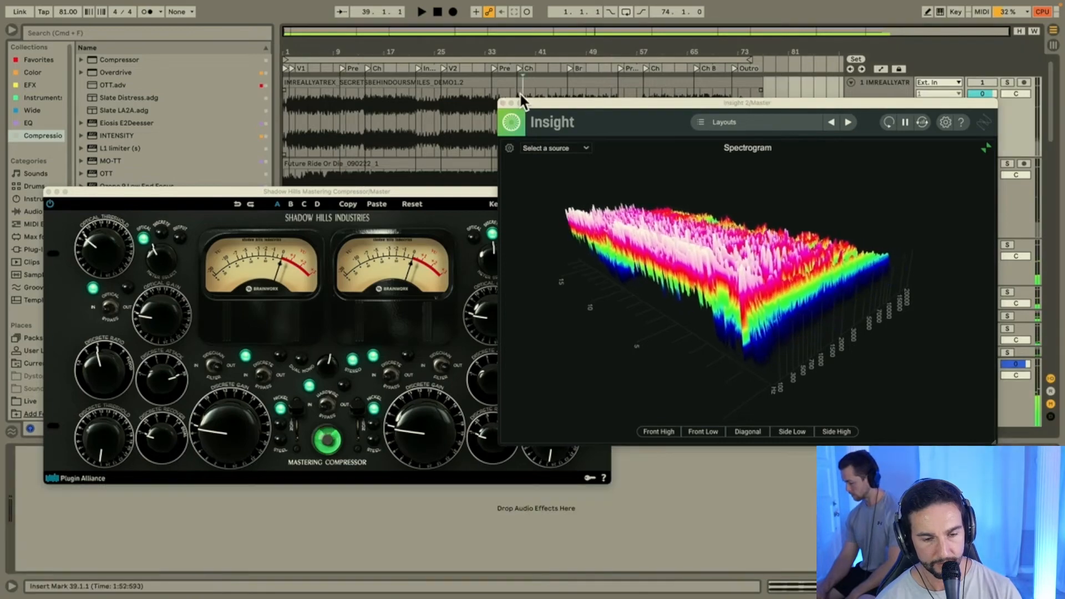
key(space)
click(424, 191)
drag(423, 194, 475, 61)
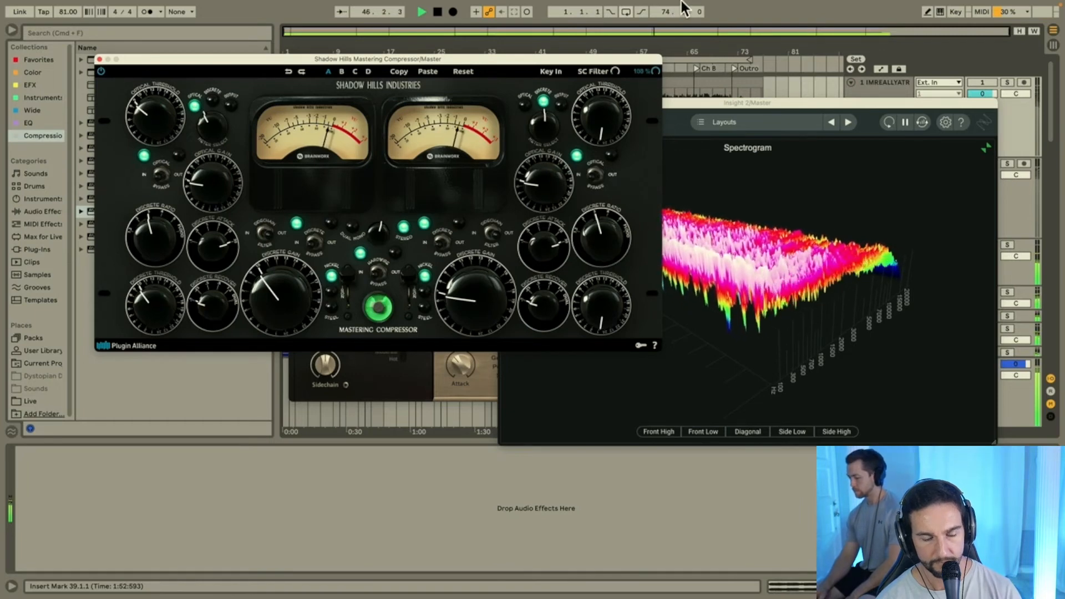
click(99, 58)
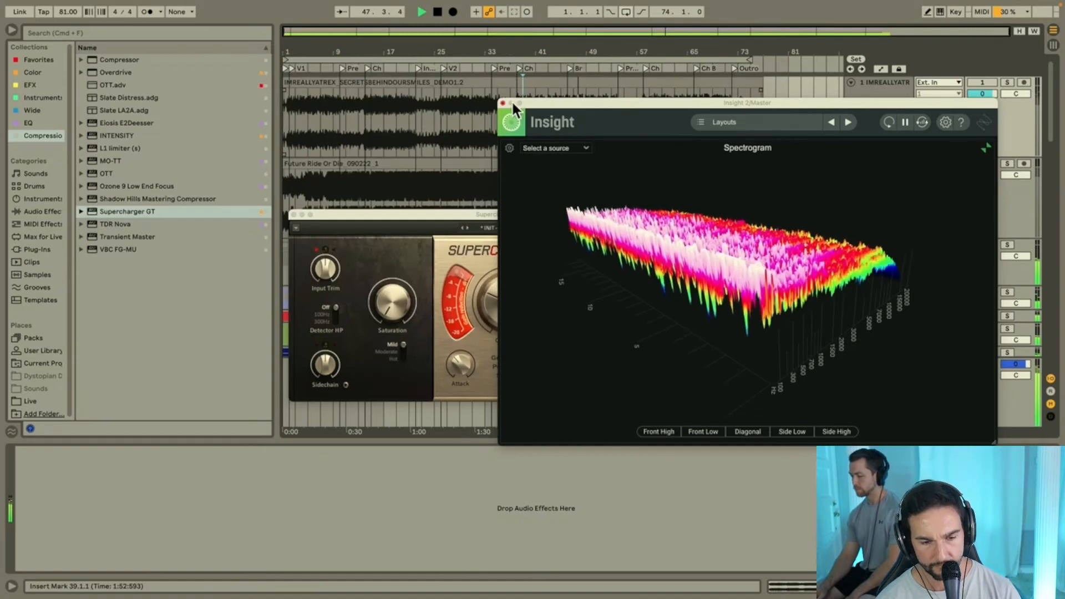
drag(557, 102, 350, 8)
Step: Turn on Virtual Mix Rack, boost 100 Hz by 1.44 dB with its FG-N module enabled, and compare with the reference track
click(868, 394)
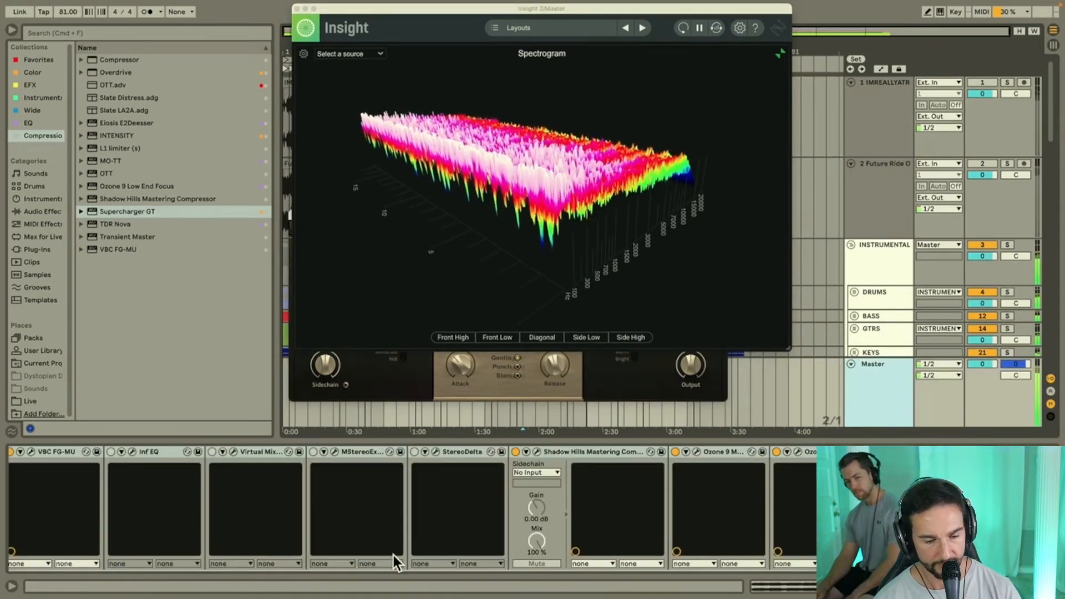
click(213, 451)
click(230, 451)
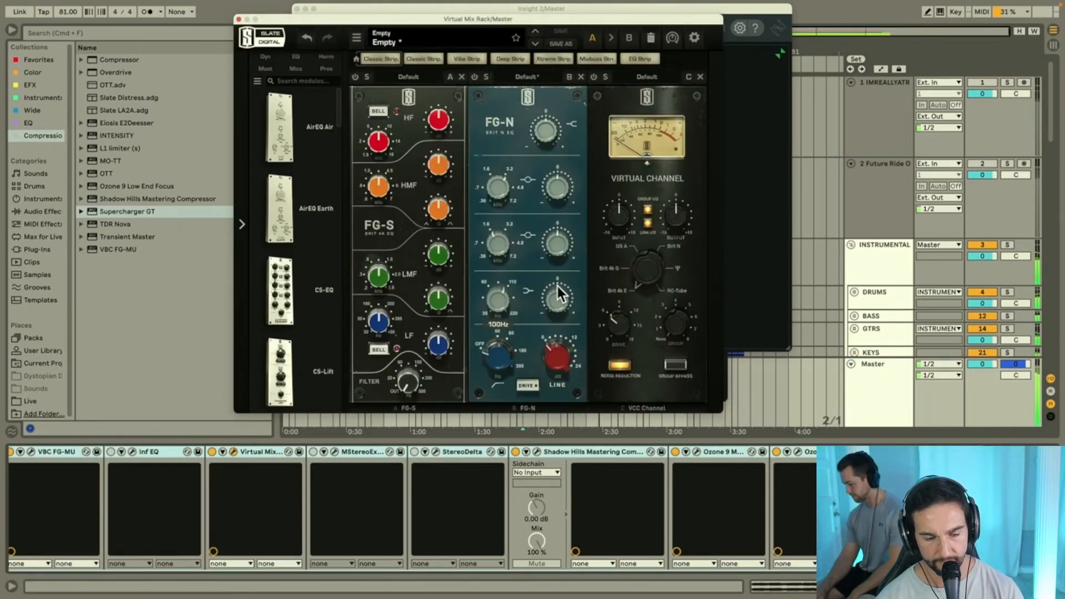
drag(558, 289, 558, 282)
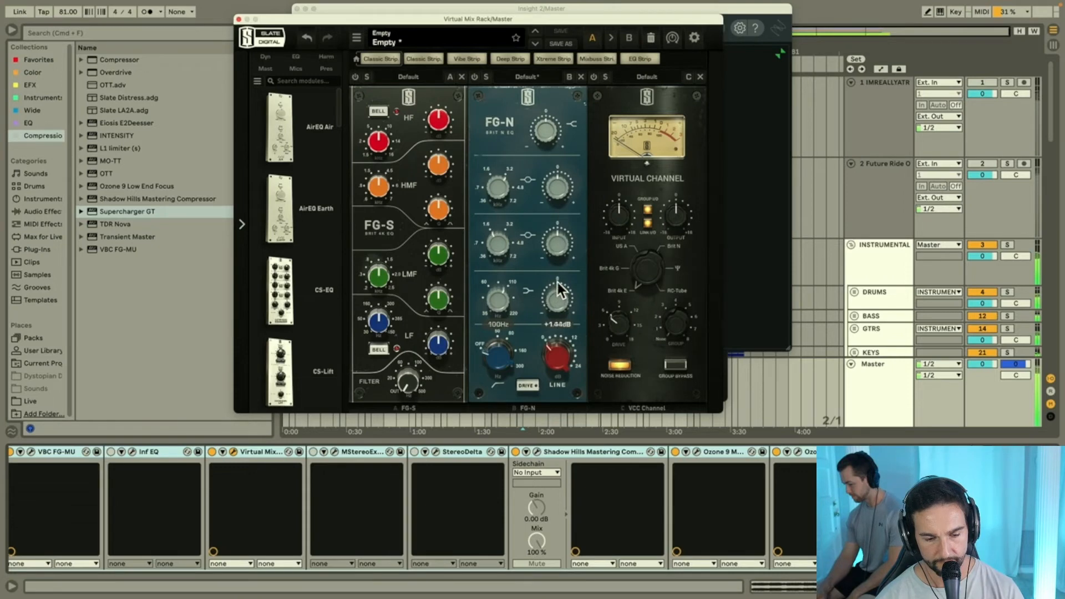
click(474, 78)
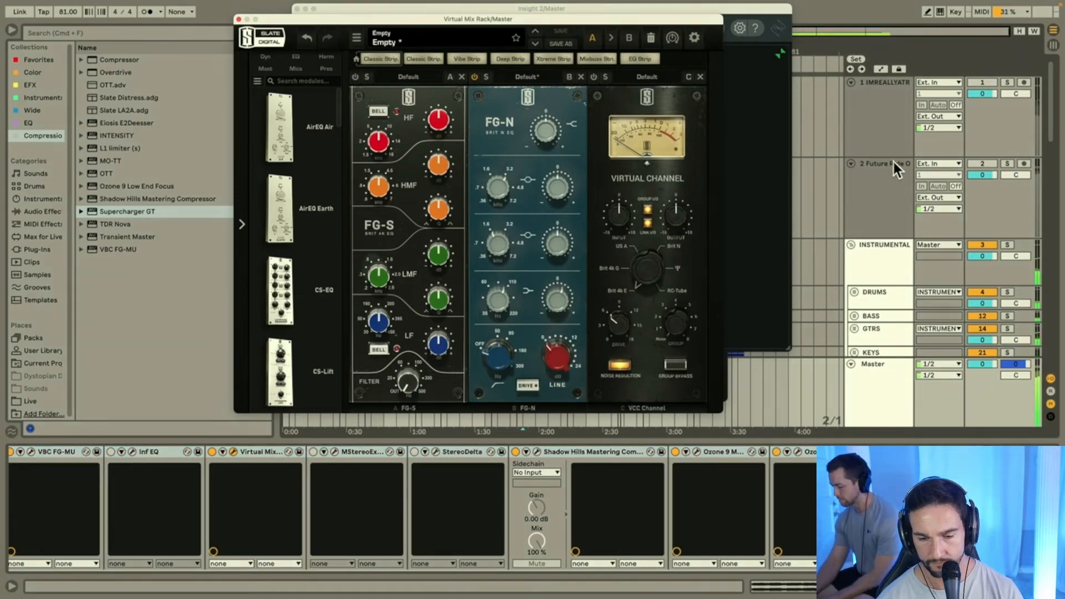
click(1007, 164)
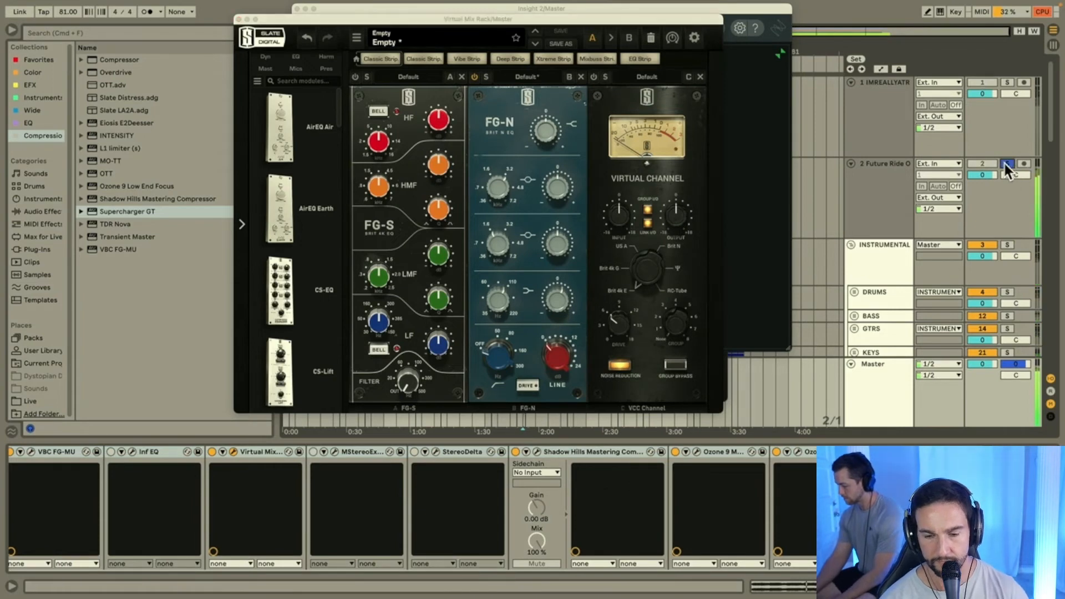
Step: Set the last Ozone 9 Maximizer in the Master chain to IRC IV Transient with a character of 0.10
click(872, 397)
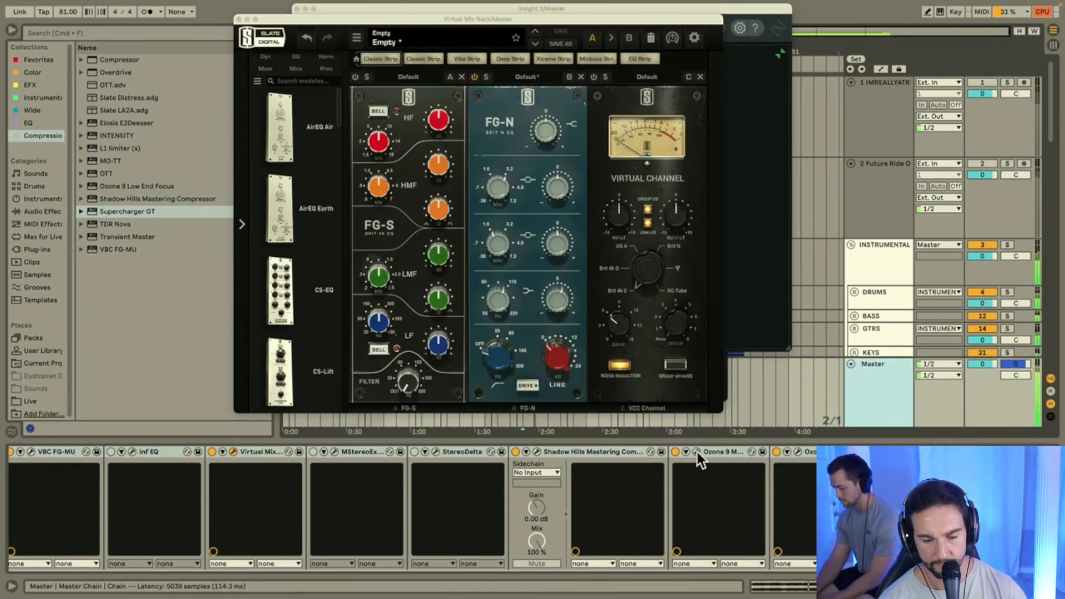
click(798, 452)
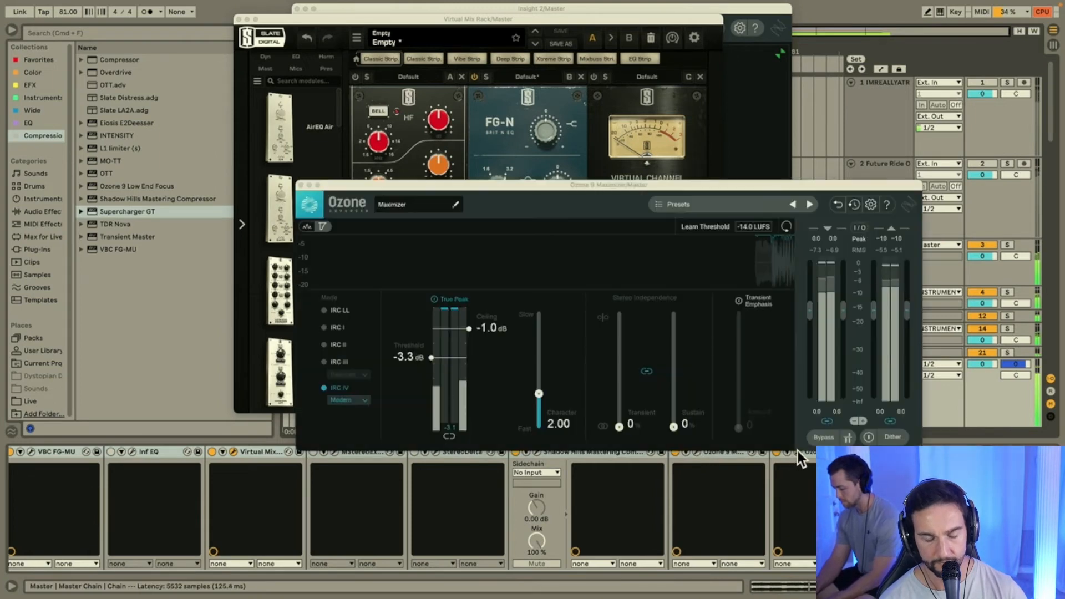
click(344, 401)
click(342, 434)
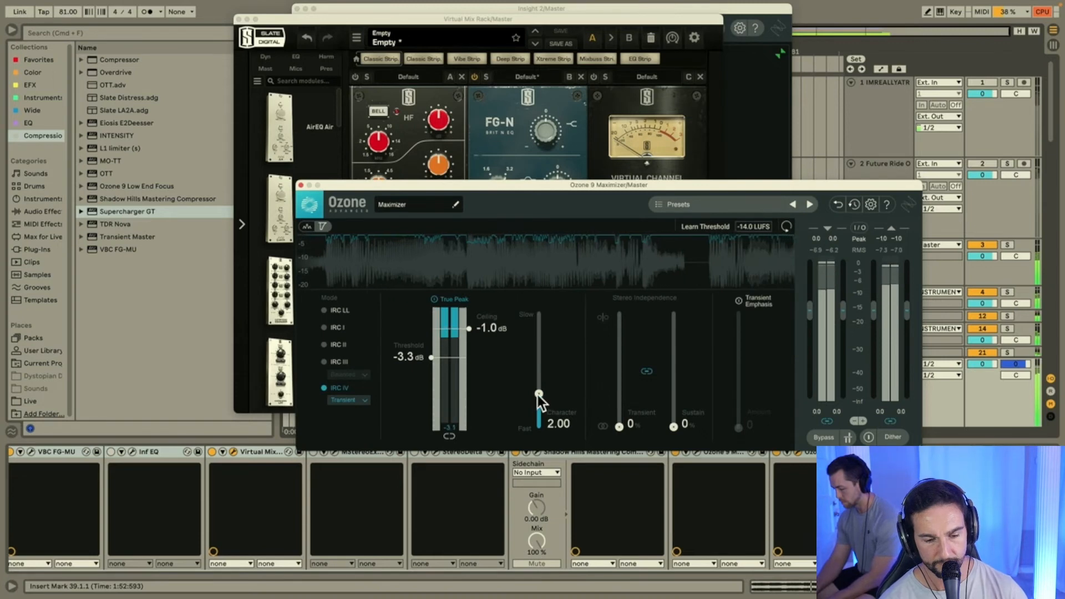
drag(538, 395, 539, 427)
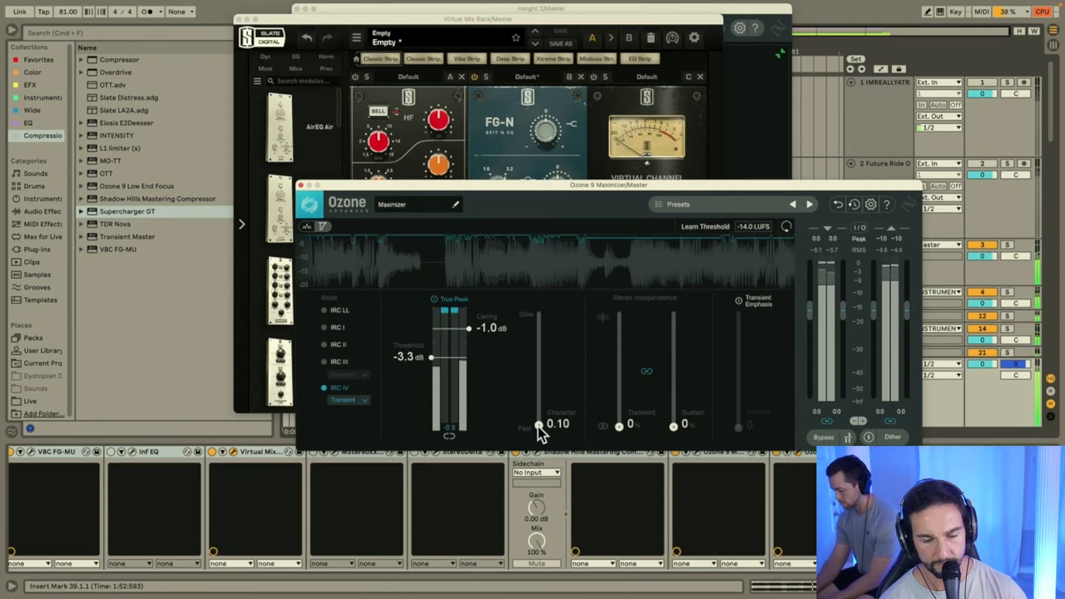
Step: Set Ozone Maximizer 2 to IRC IV Transient with a character of 0.25 and a threshold of -6.8 dB
click(696, 452)
click(133, 334)
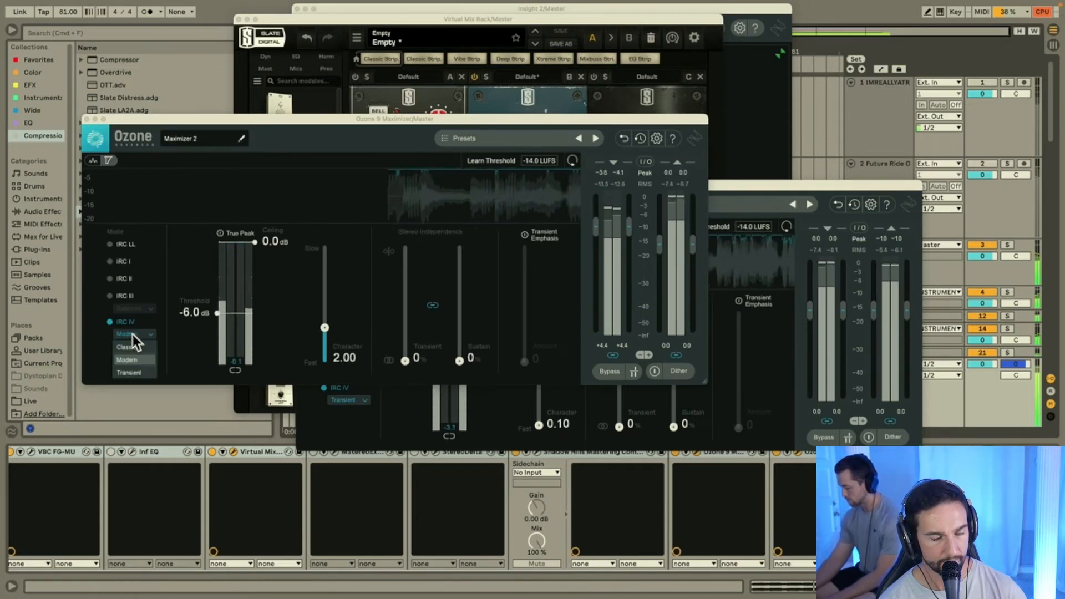
click(129, 372)
drag(324, 329, 326, 360)
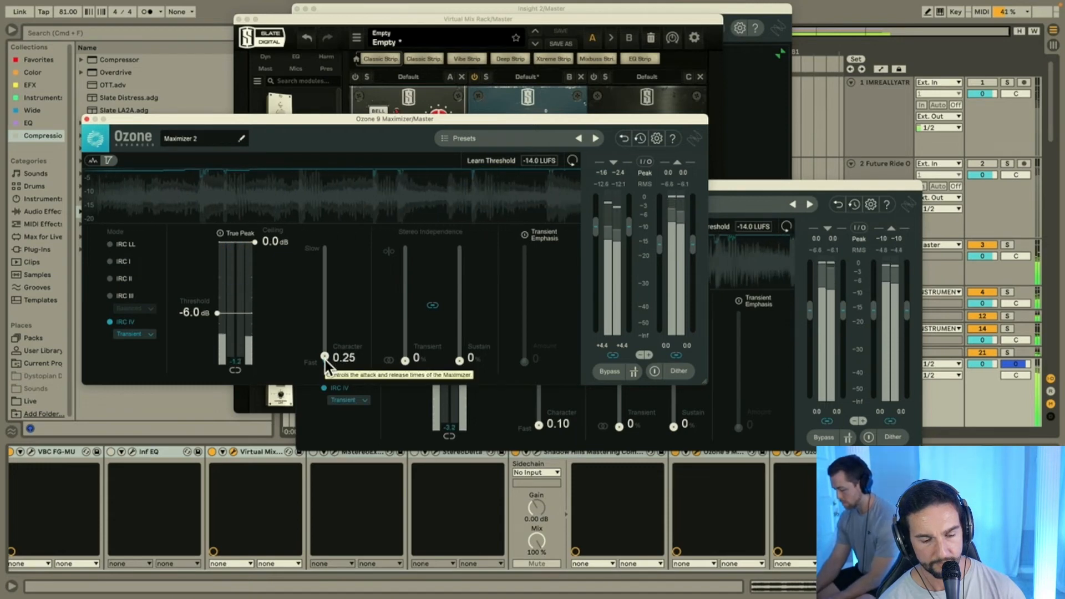
drag(346, 122, 358, 58)
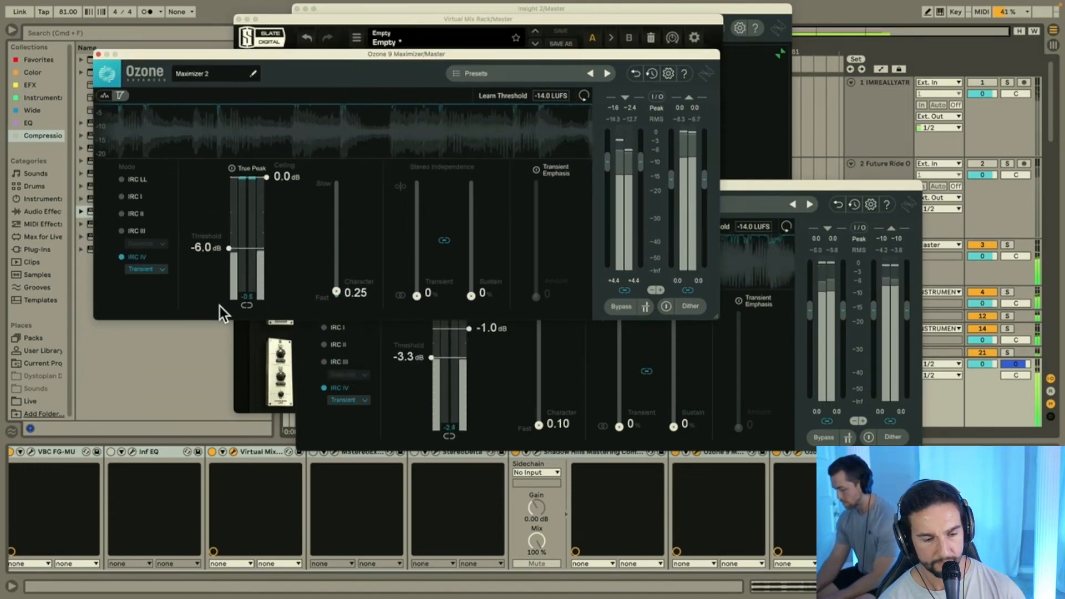
drag(228, 249, 229, 254)
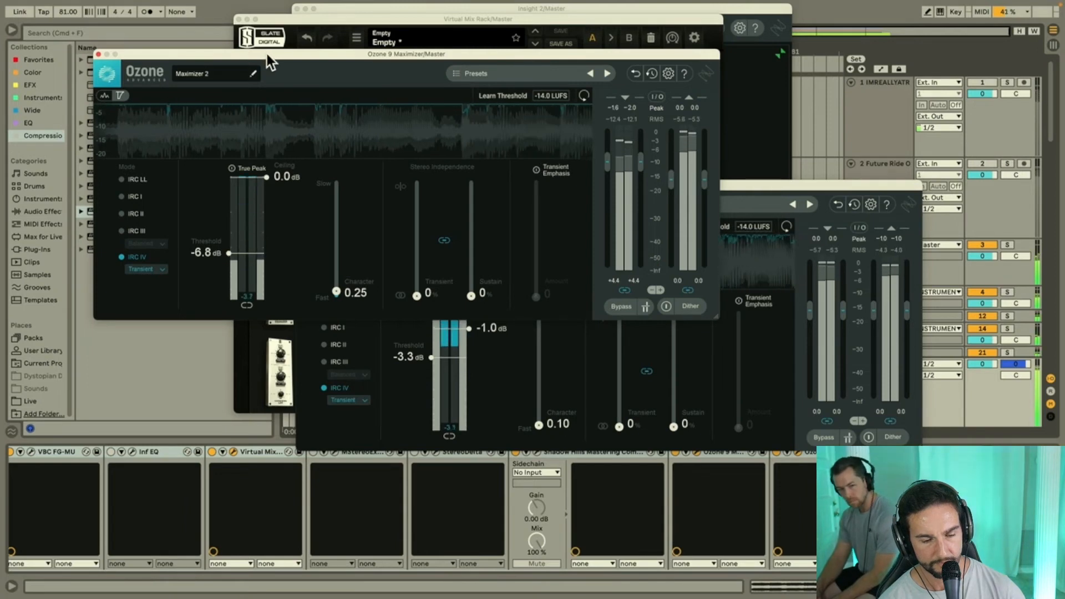
Step: Close both Ozone Maximizer windows, Virtual Mix Rack and Supercharger GT, leaving only Insight open
drag(267, 55, 263, 6)
click(764, 183)
drag(463, 188, 475, 117)
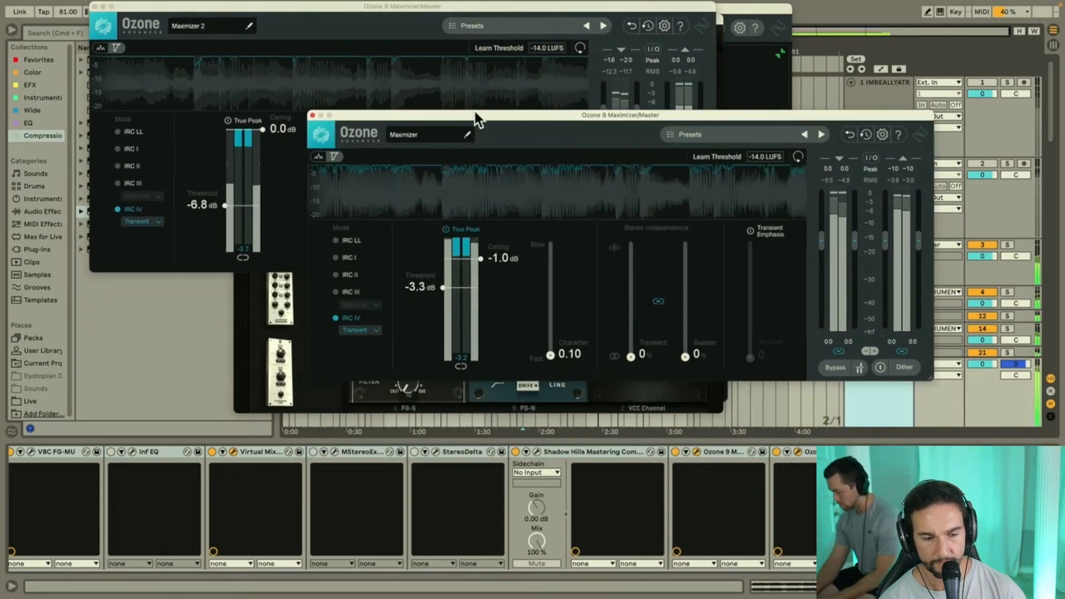
click(312, 115)
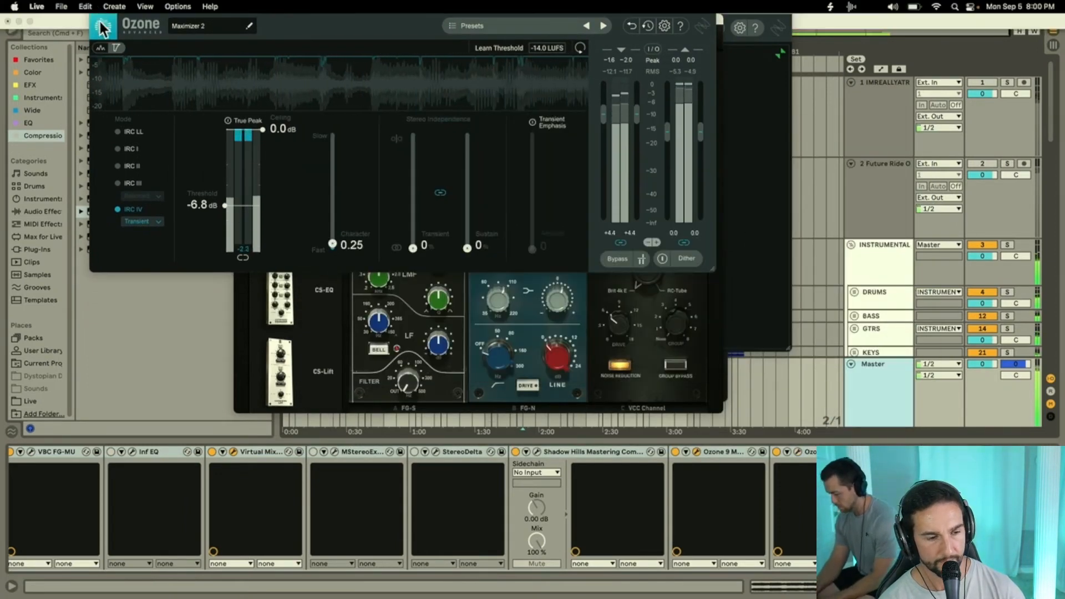
click(97, 10)
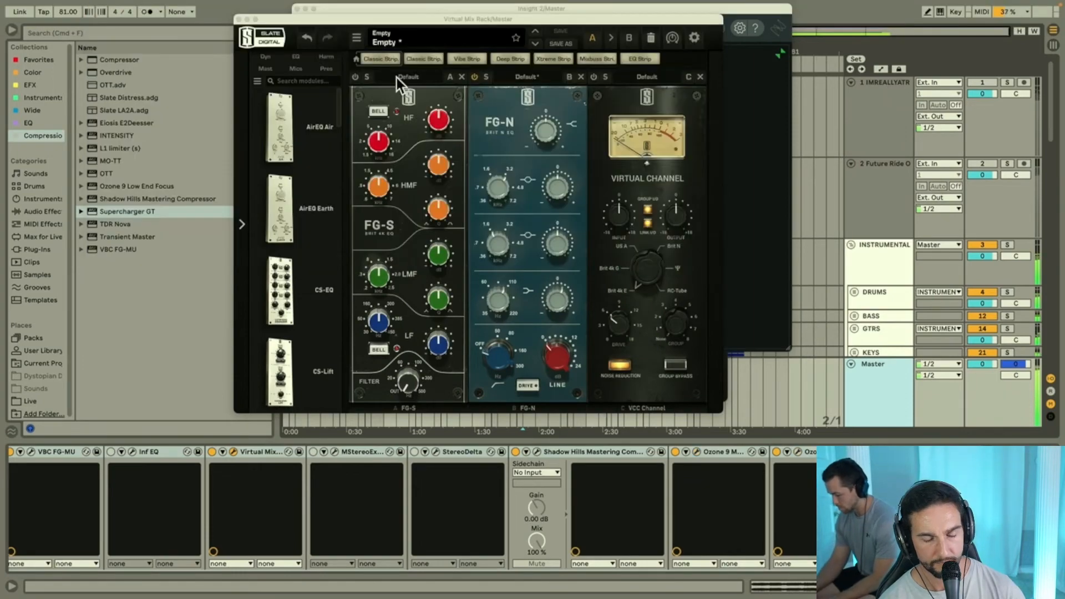
click(238, 19)
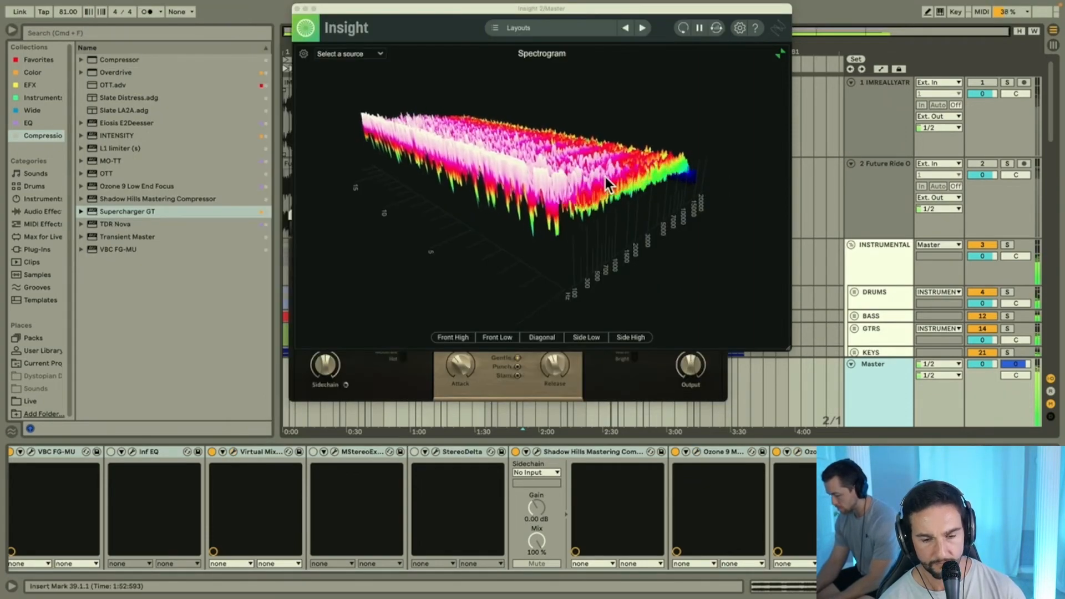
drag(535, 16, 848, 94)
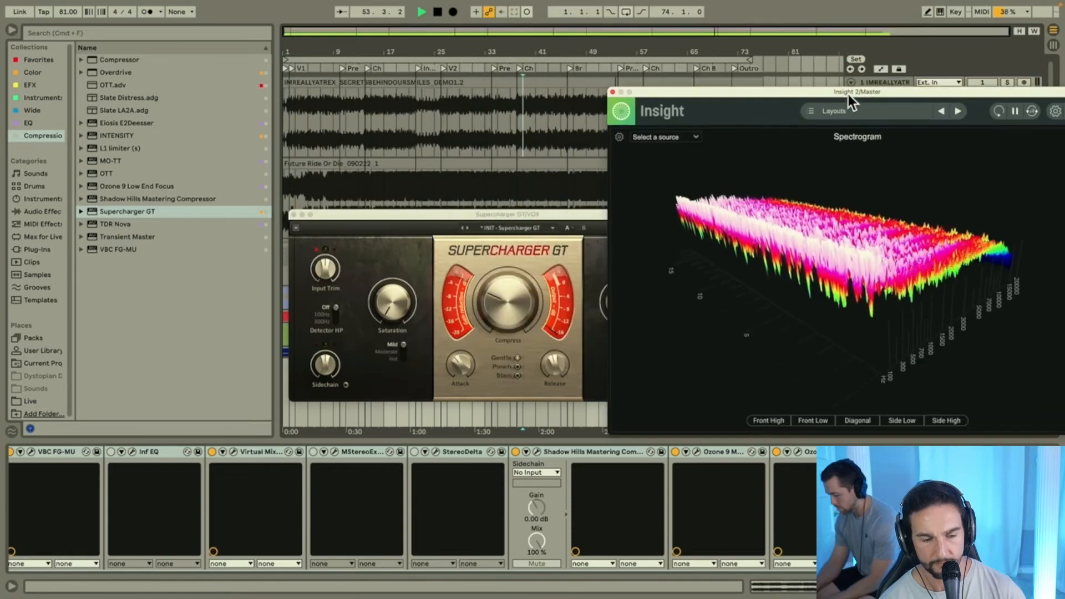
click(293, 214)
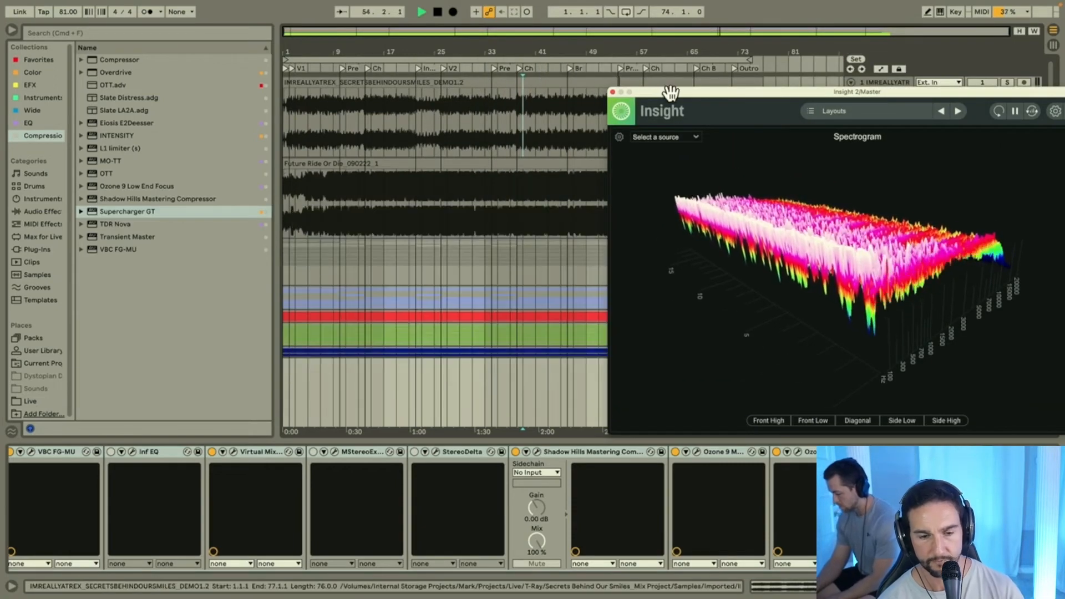
Step: Restart playback from bar 39 and check the mix's loudness and enlarged spectrogram in Insight
drag(672, 93, 349, 54)
key(space)
click(774, 97)
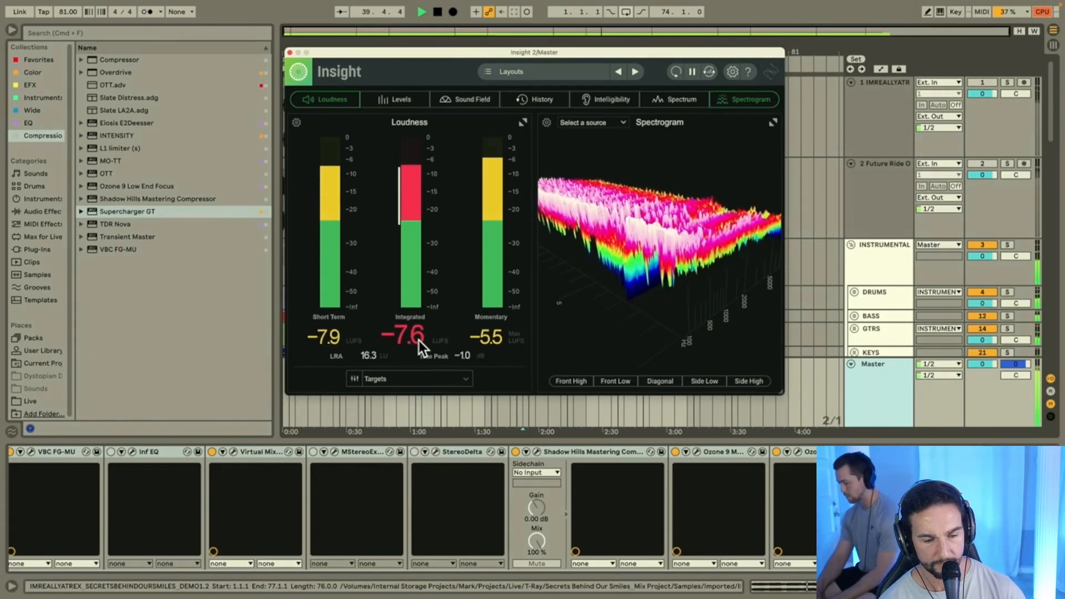
click(771, 122)
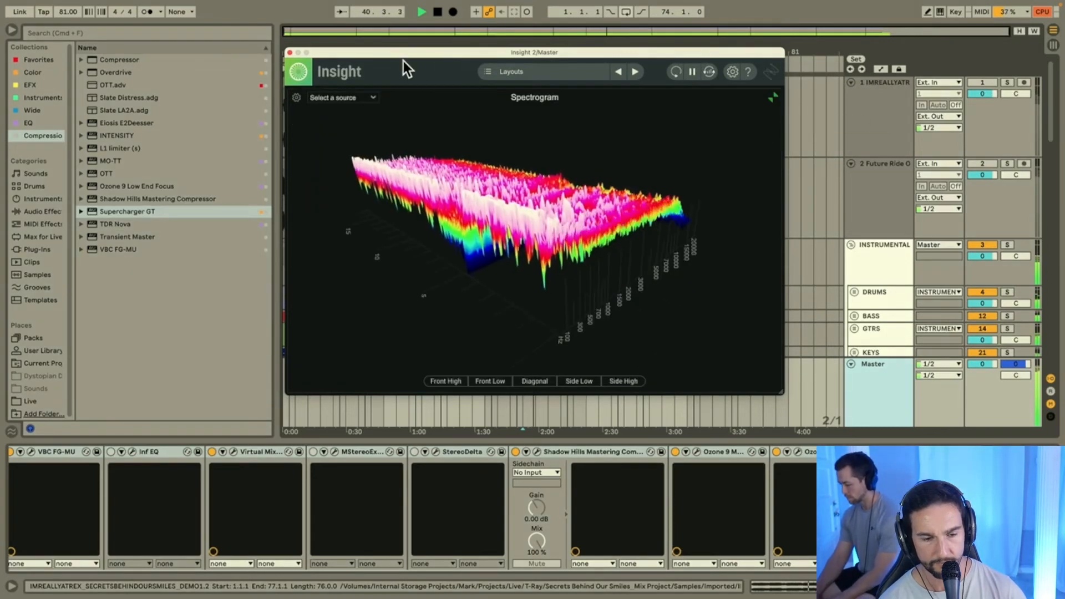
Step: Compare the mix with the Future Ride Or Die reference track in Insight's spectrogram by briefly soloing the reference
drag(420, 52, 130, 126)
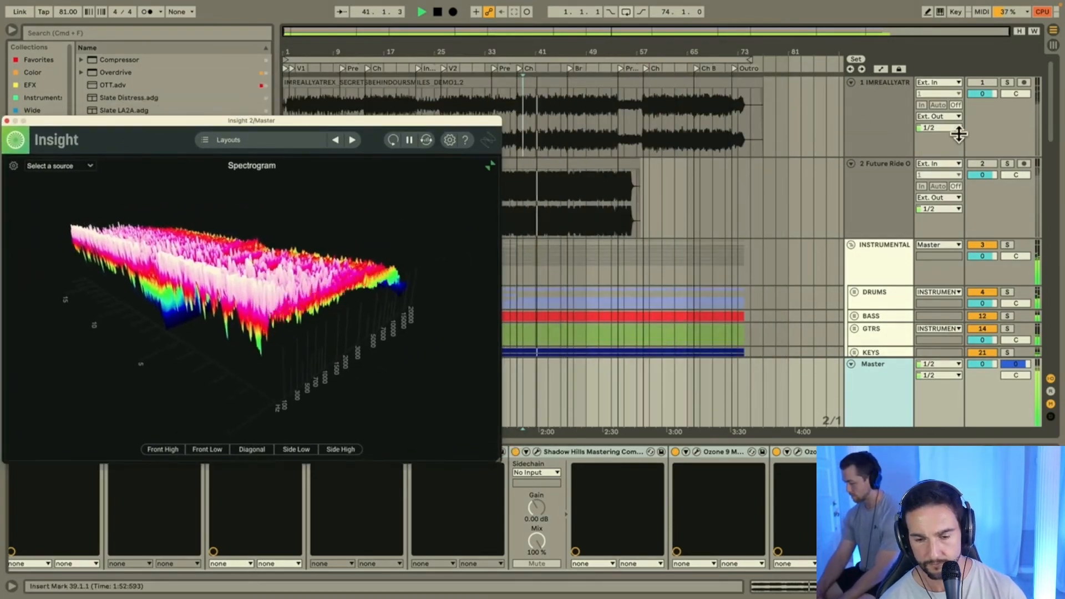
click(1008, 163)
click(1007, 163)
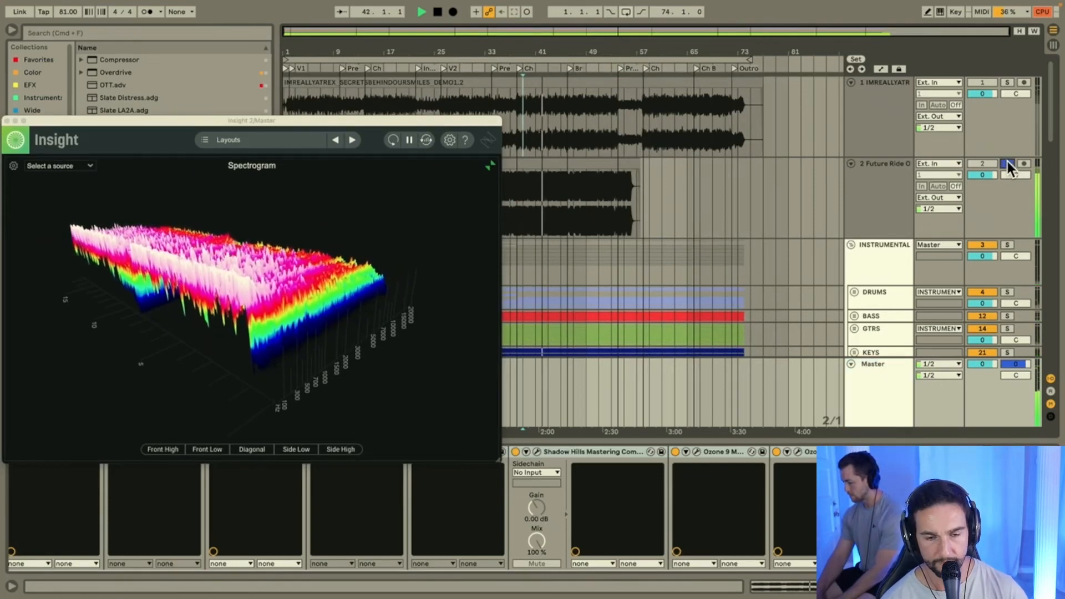
drag(438, 123, 472, 96)
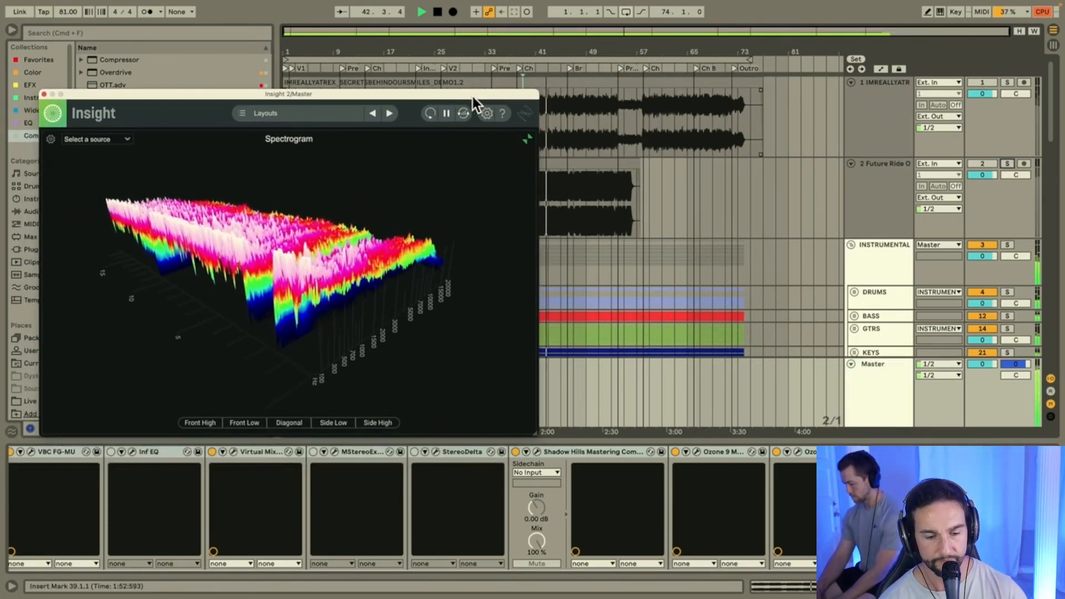
click(875, 388)
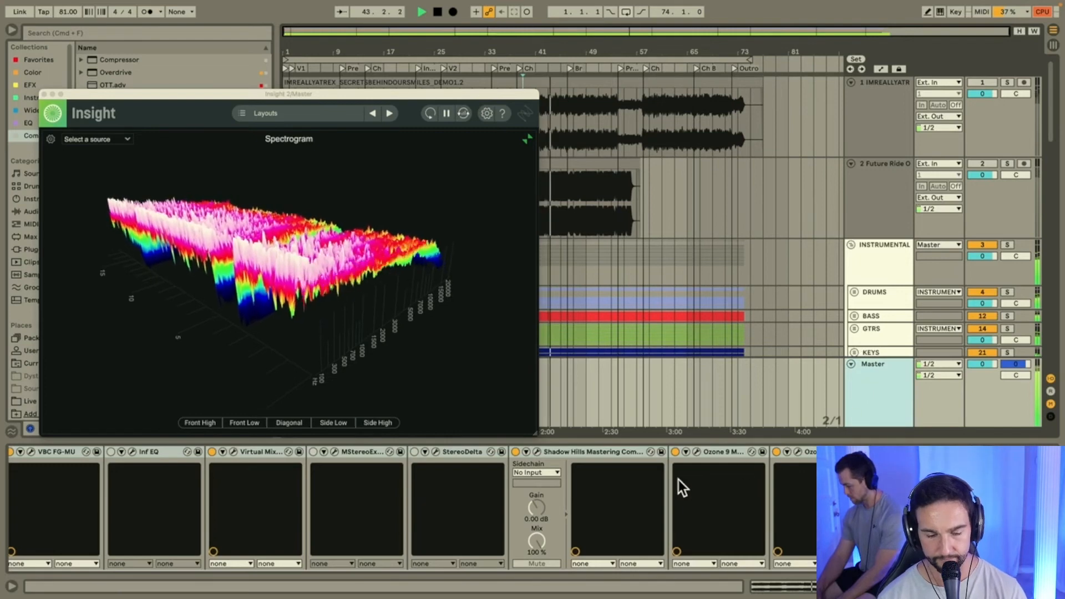
scroll(678, 481, left, 5)
drag(212, 97, 370, 162)
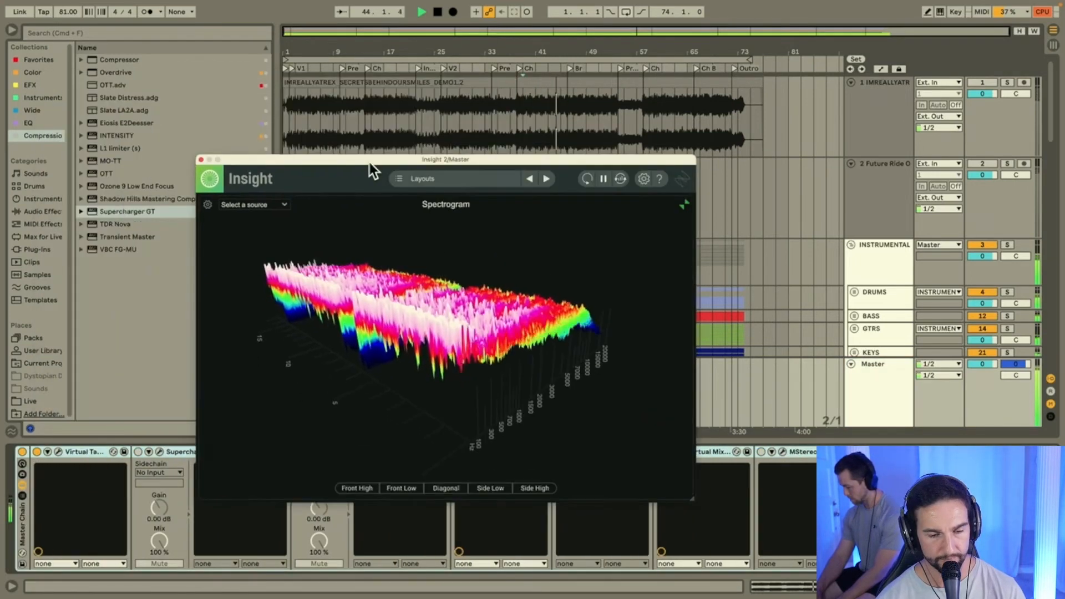
Step: Play the intro from the start of the song while watching its spectrogram in Insight
click(439, 12)
key(space)
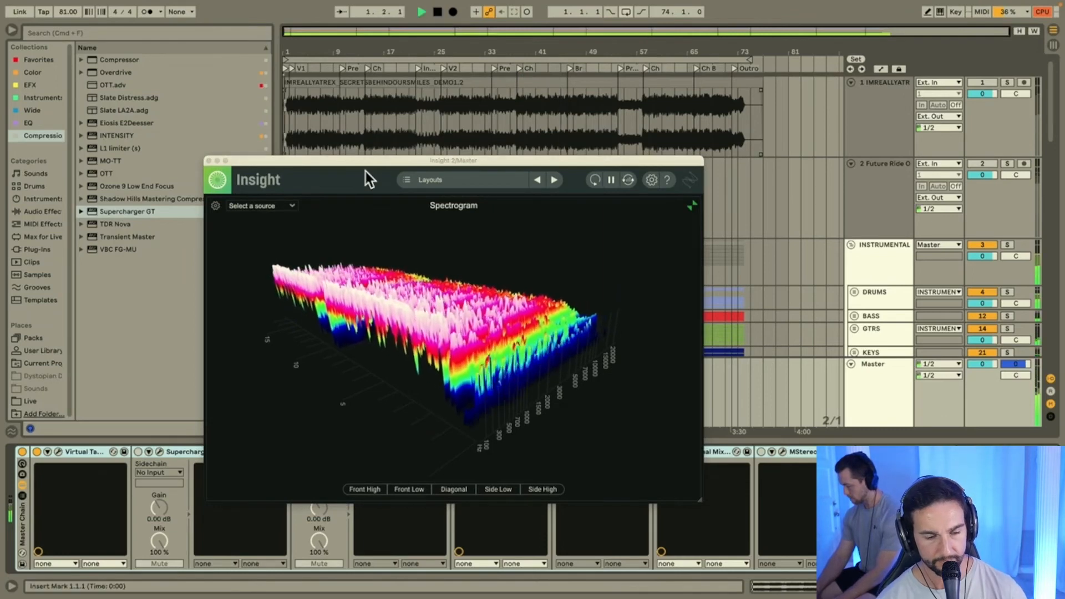
drag(356, 162, 602, 133)
key(space)
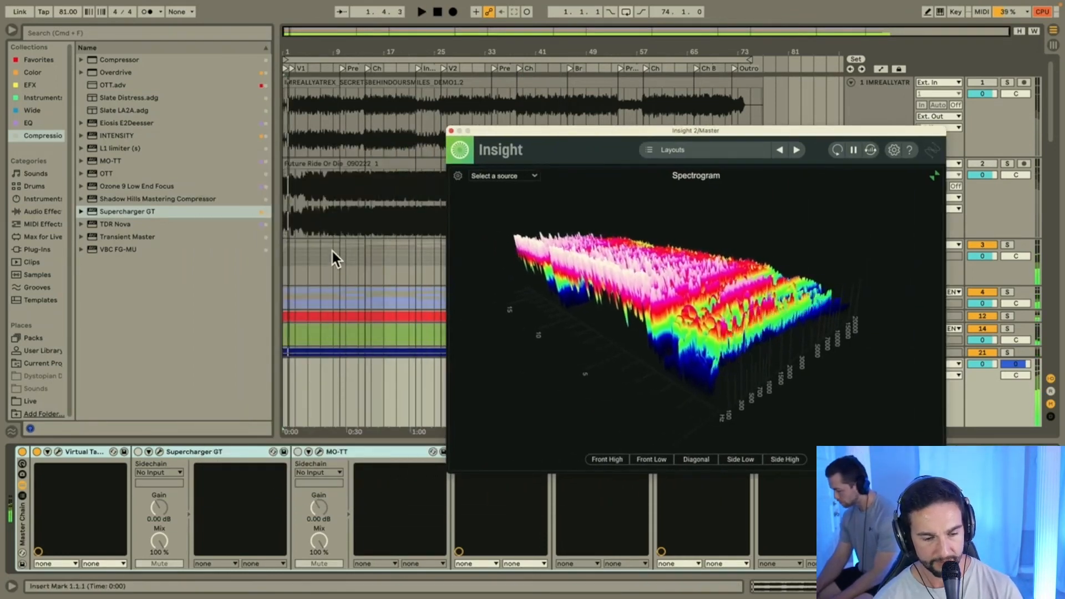
click(322, 307)
scroll(322, 308, up, 5)
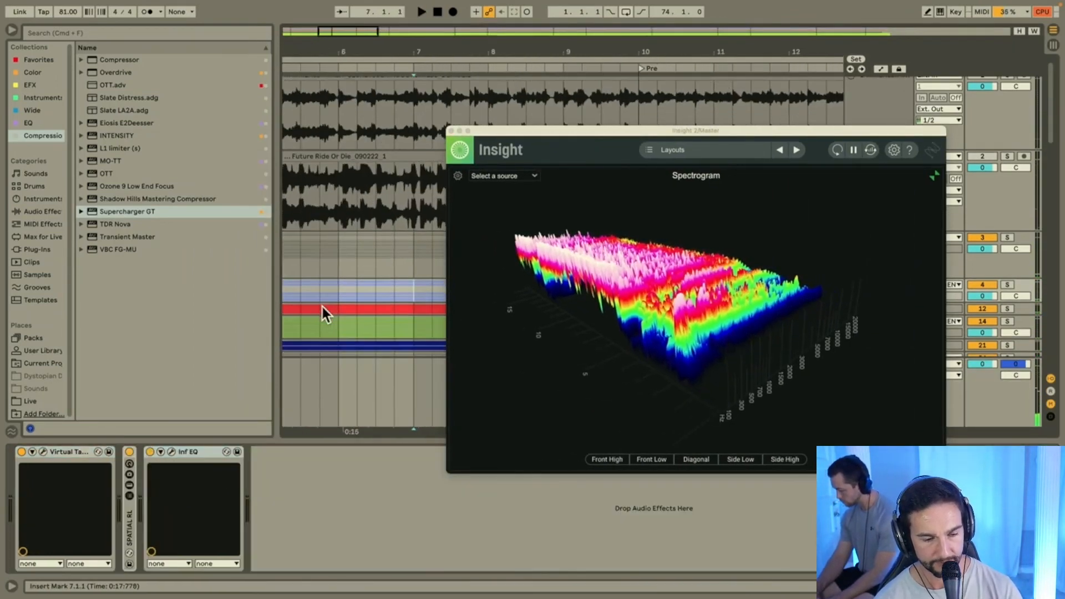
click(437, 12)
key(space)
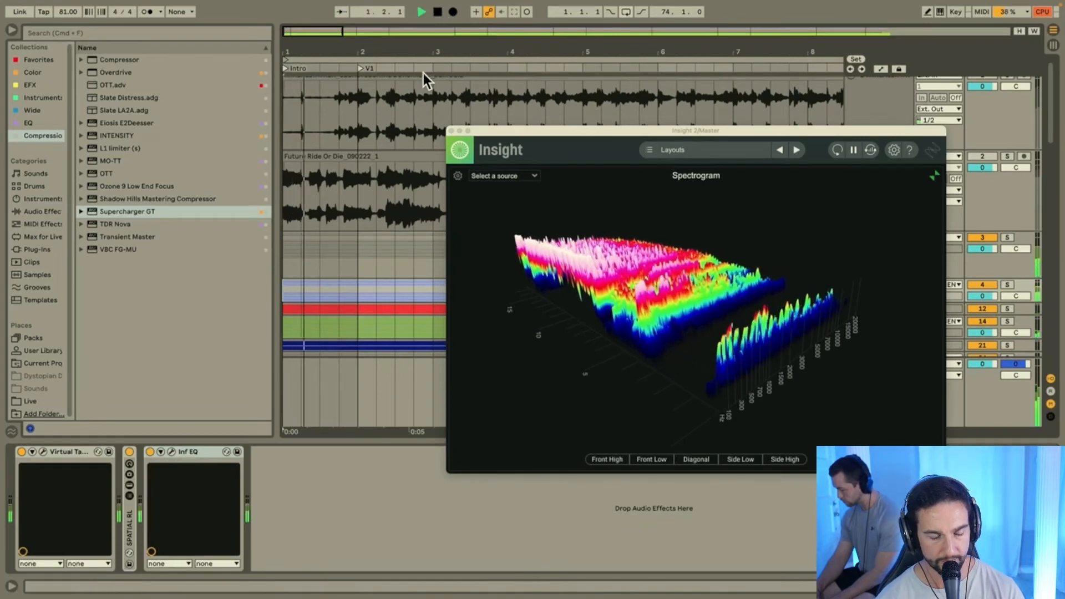
Step: Stop playback, close Insight and unfold the GTRS group to show its guitar tracks at bar 1
key(space)
scroll(307, 324, up, 5)
scroll(308, 324, up, 2)
scroll(367, 282, left, 4)
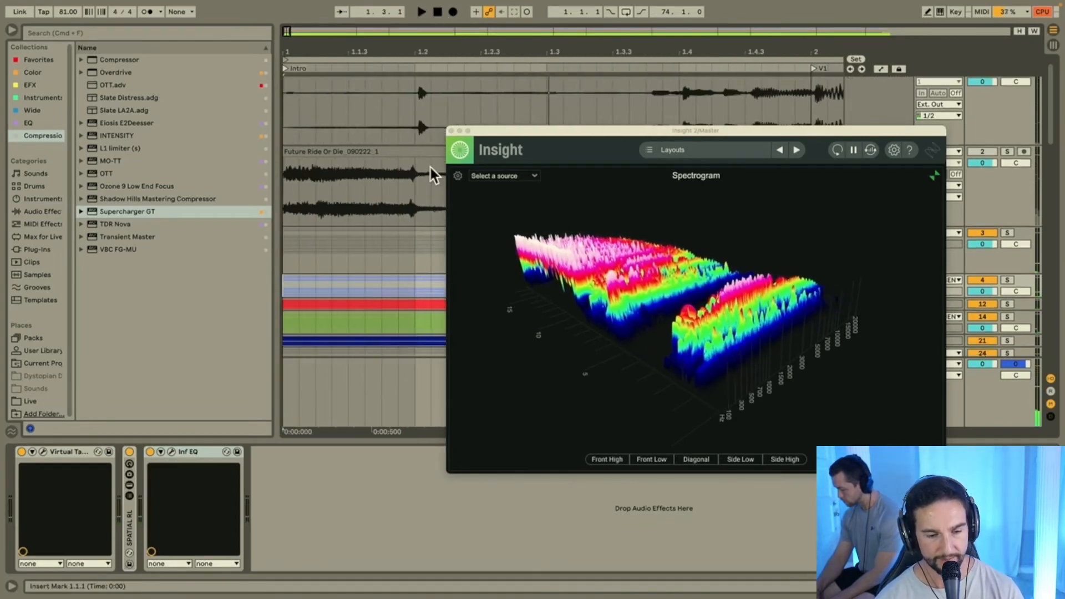
click(451, 131)
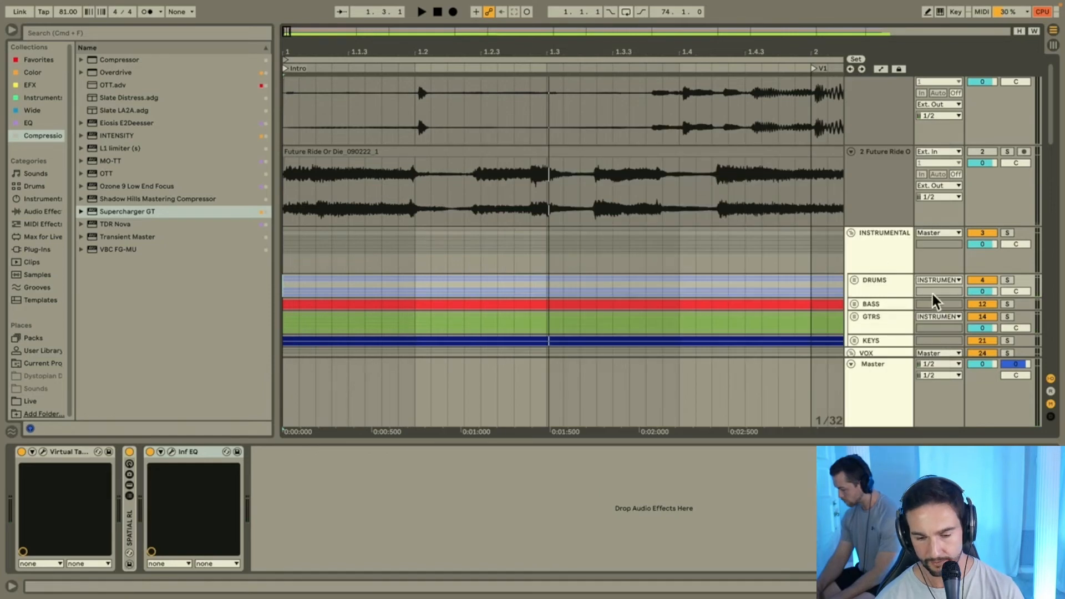
click(877, 324)
click(854, 317)
scroll(871, 337, down, 7)
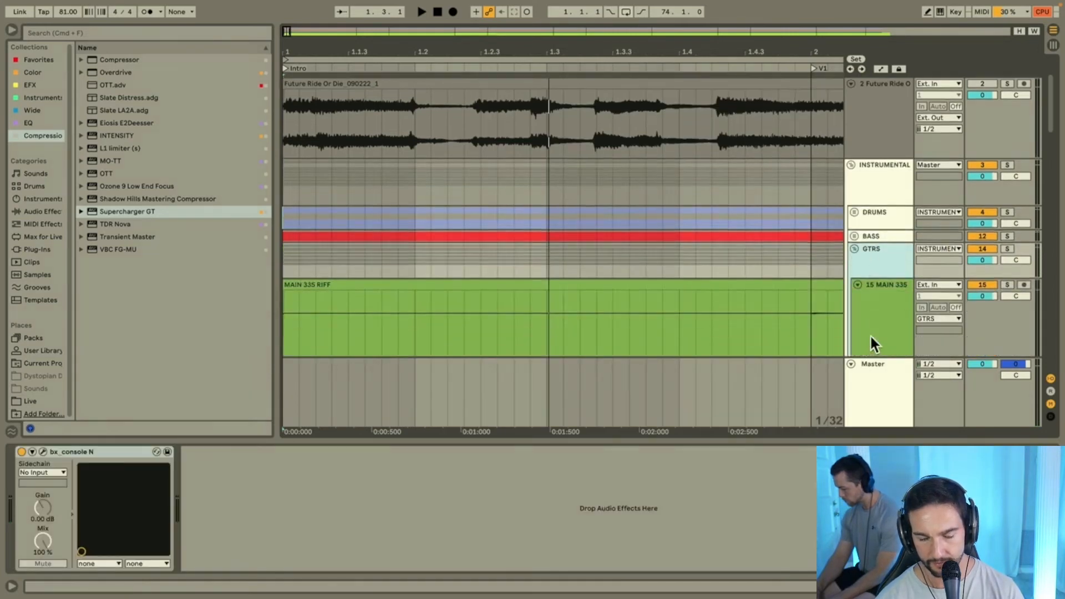
scroll(464, 201, up, 4)
scroll(462, 197, up, 1)
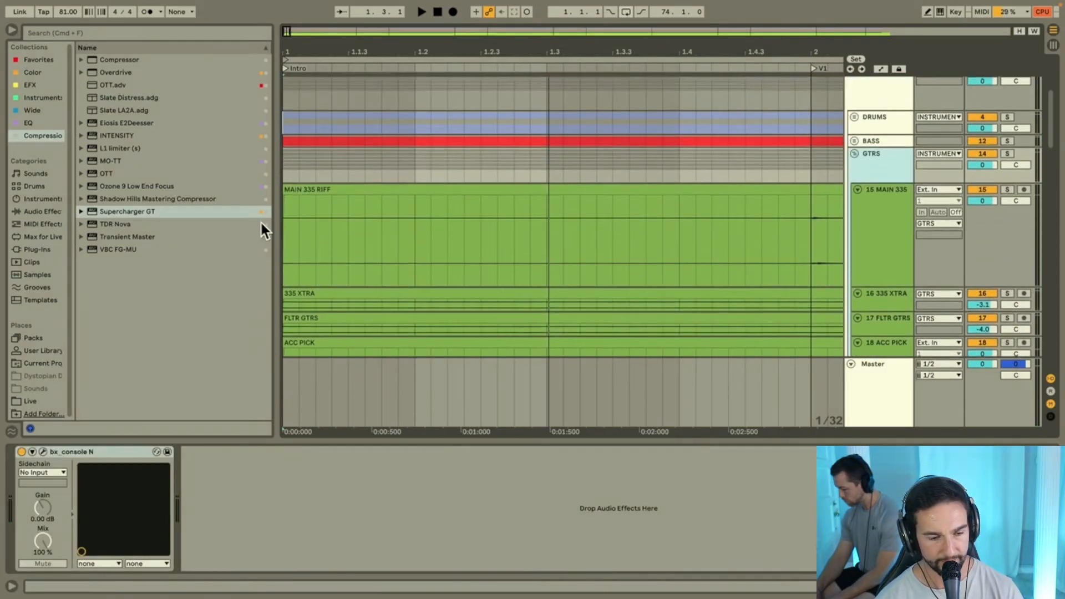
Step: Play the guitars from bar 1, then solo the ACC PICK track and listen to its beginning
click(284, 239)
key(space)
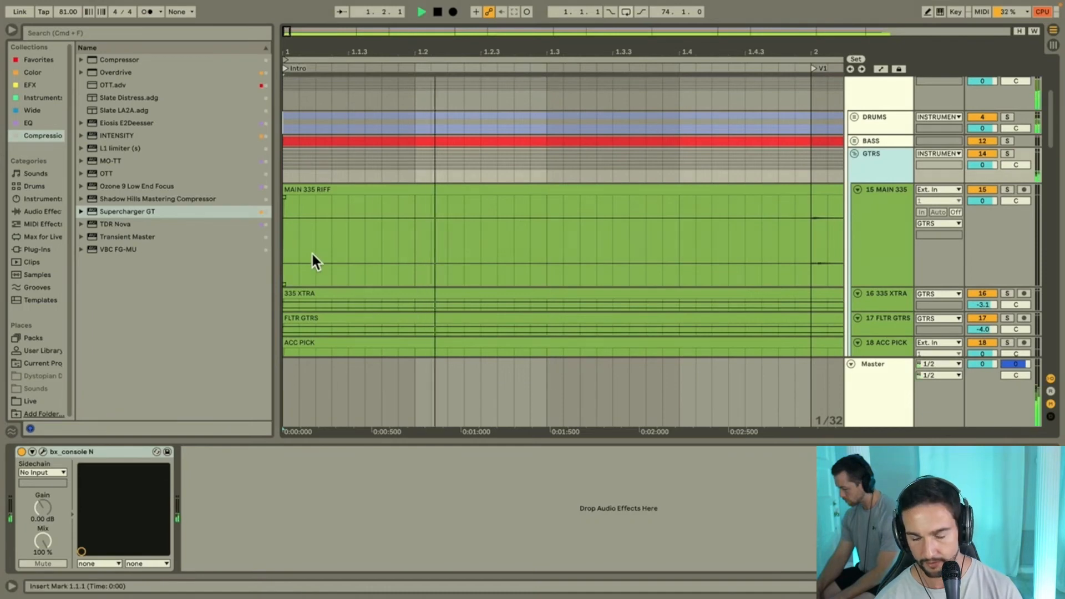
scroll(311, 251, down, 5)
scroll(312, 251, down, 5)
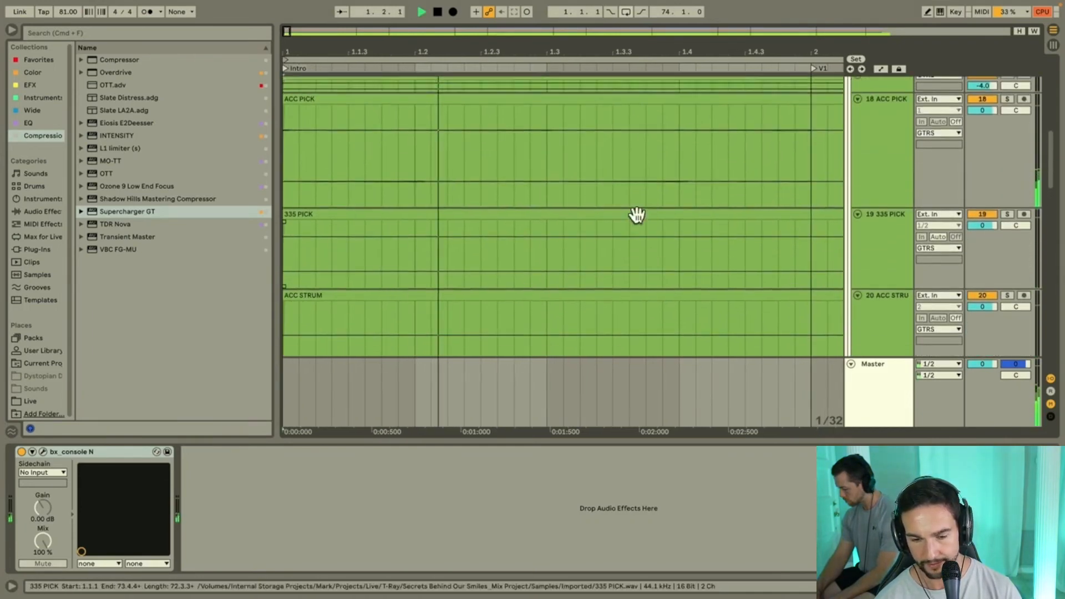
key(space)
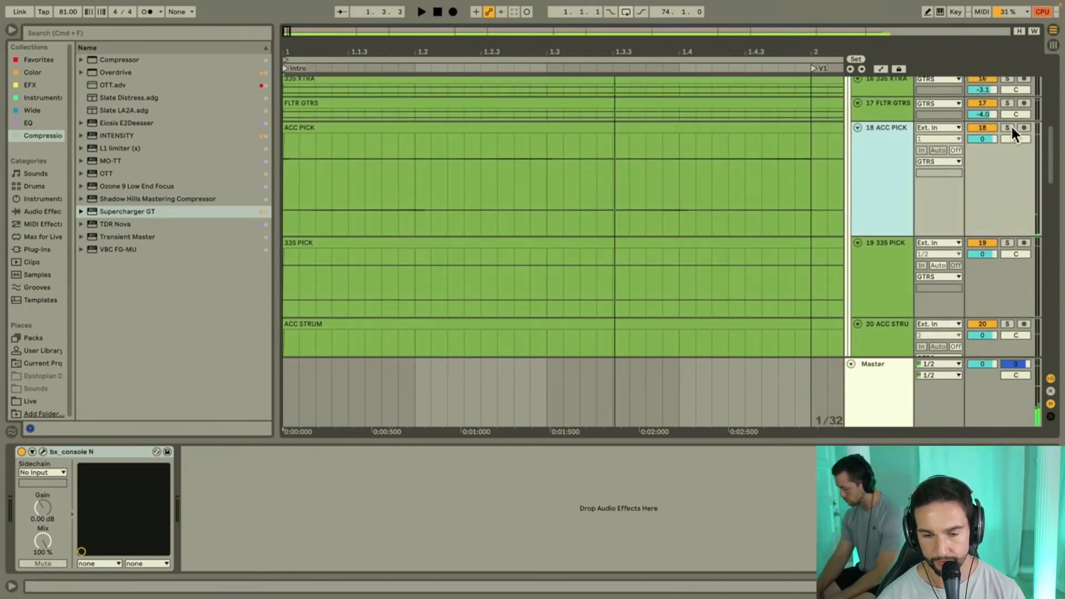
click(1007, 128)
key(space)
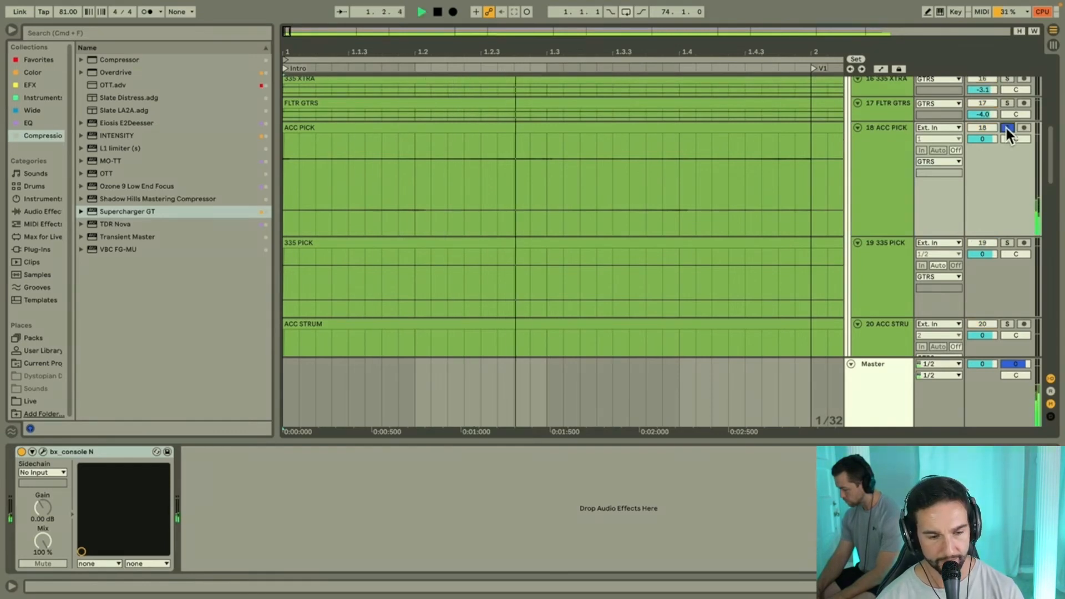
Step: Add a fade-in about a sixteenth note long to the start of the ACC PICK clip, audition it and unsolo the track
click(333, 128)
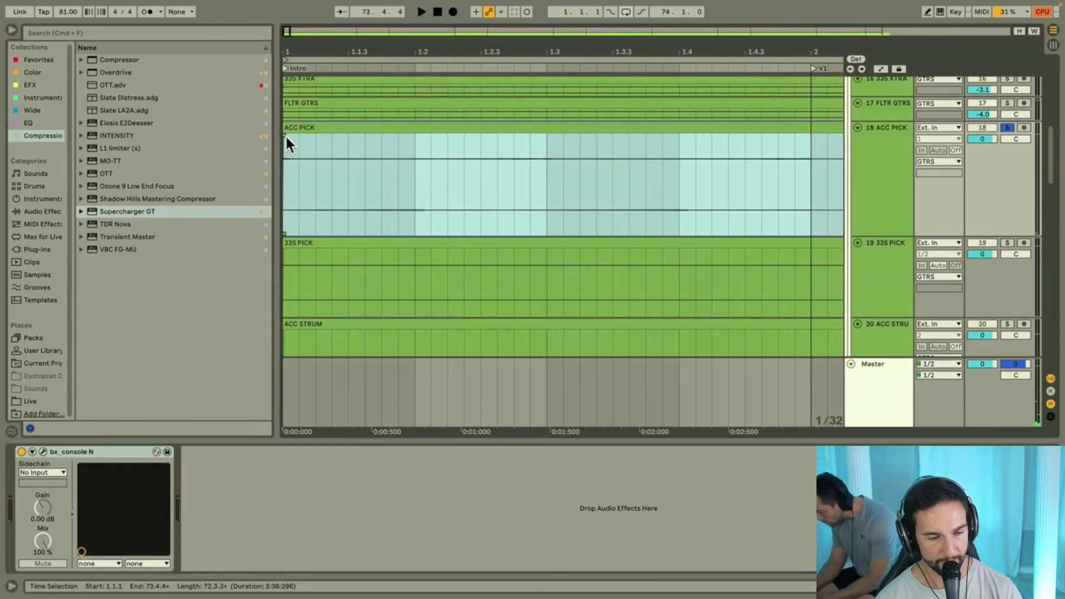
drag(285, 135, 320, 133)
key(space)
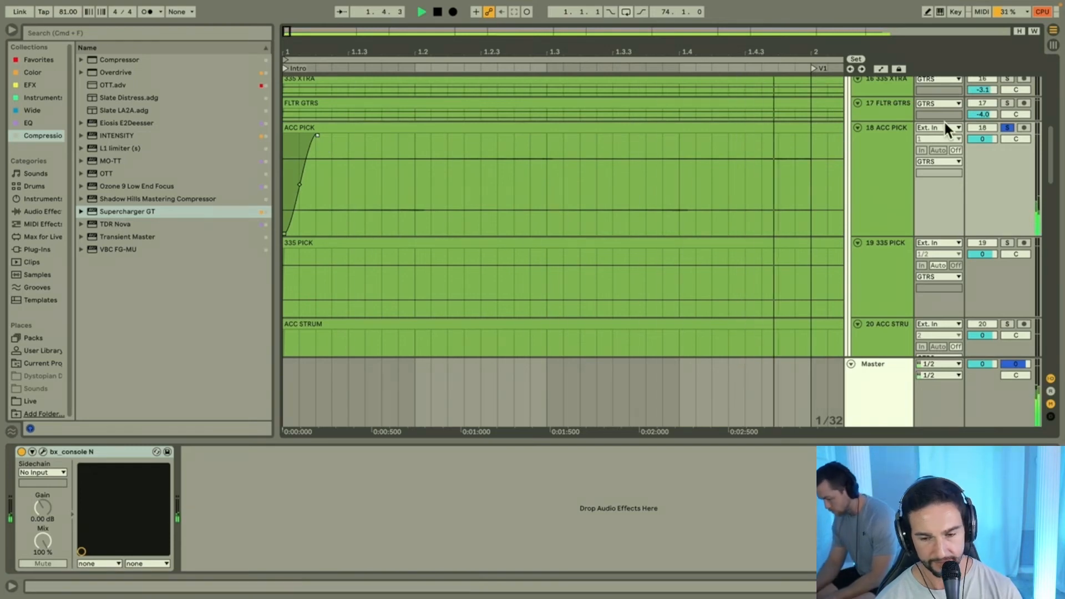
click(1006, 127)
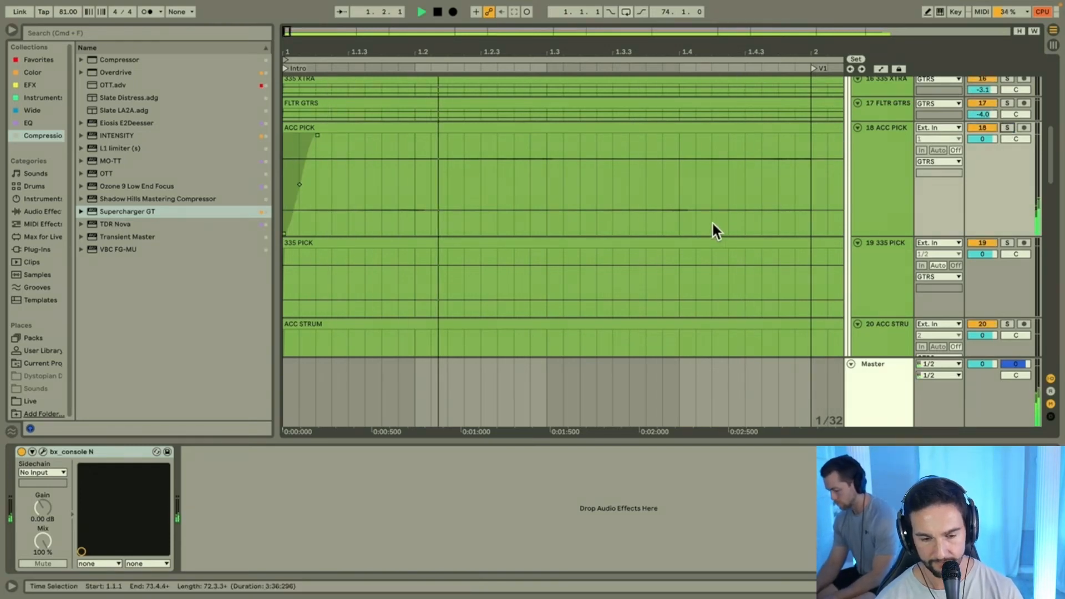
Step: Set the Bass Alignment of Virtual Tape Machines in the Master chain to -3.25 dB and close the plug-in window
key(x)
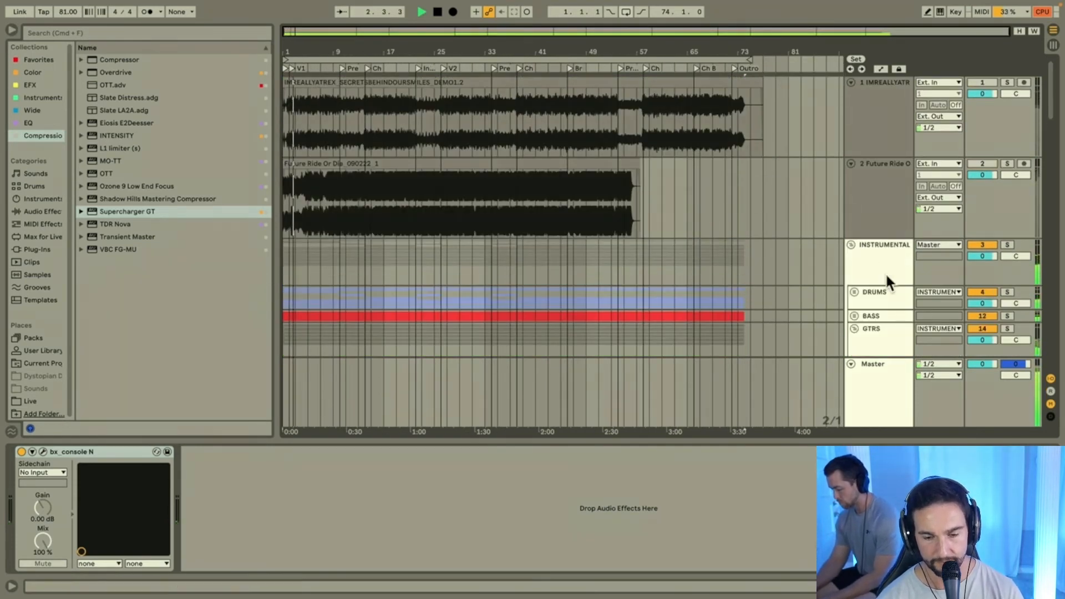
click(892, 379)
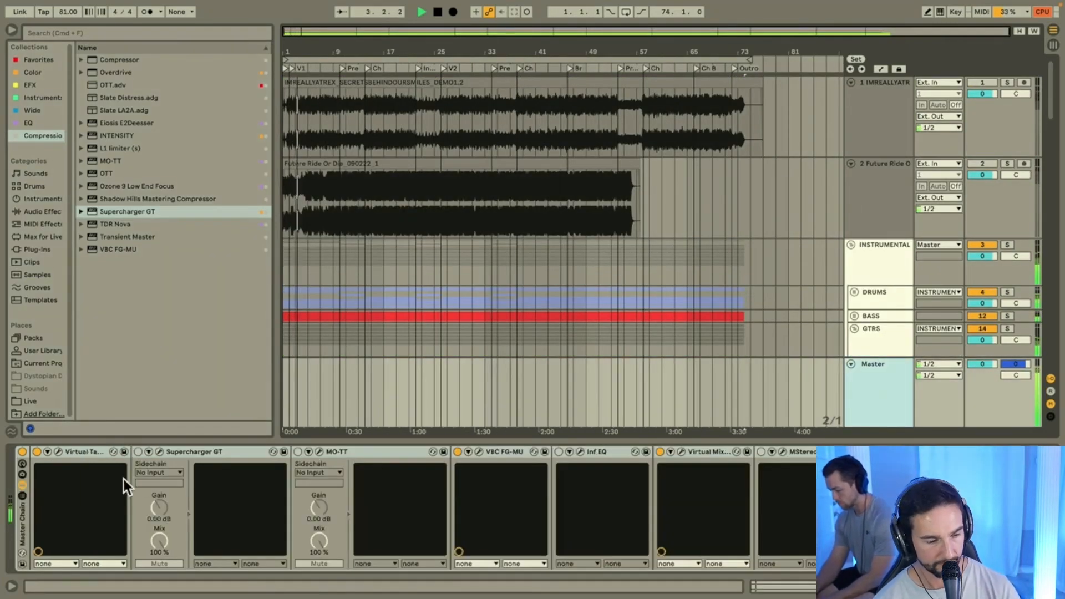
click(58, 451)
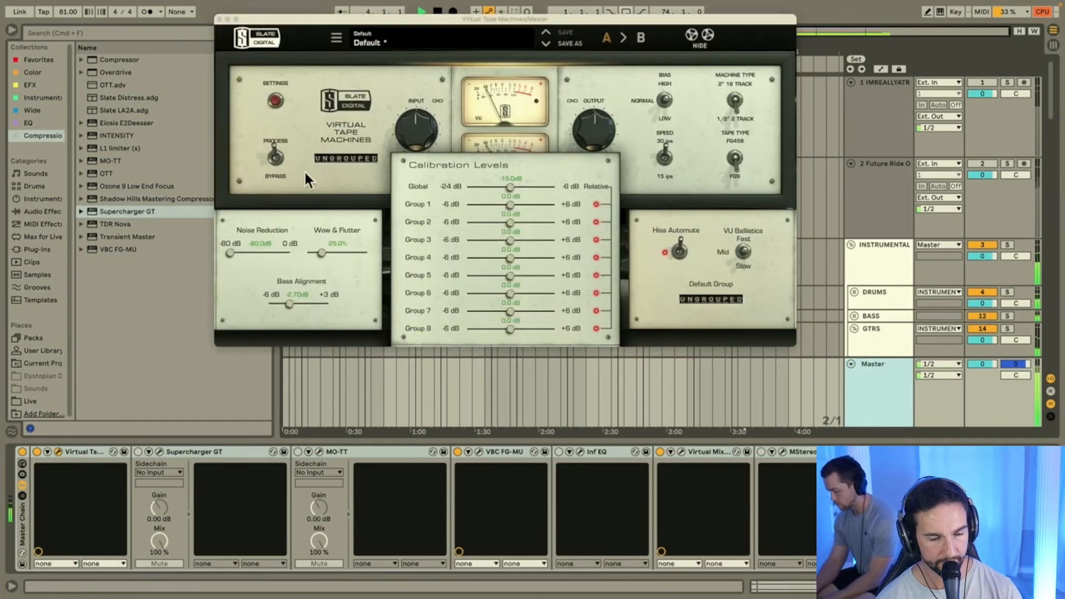
drag(283, 300, 283, 302)
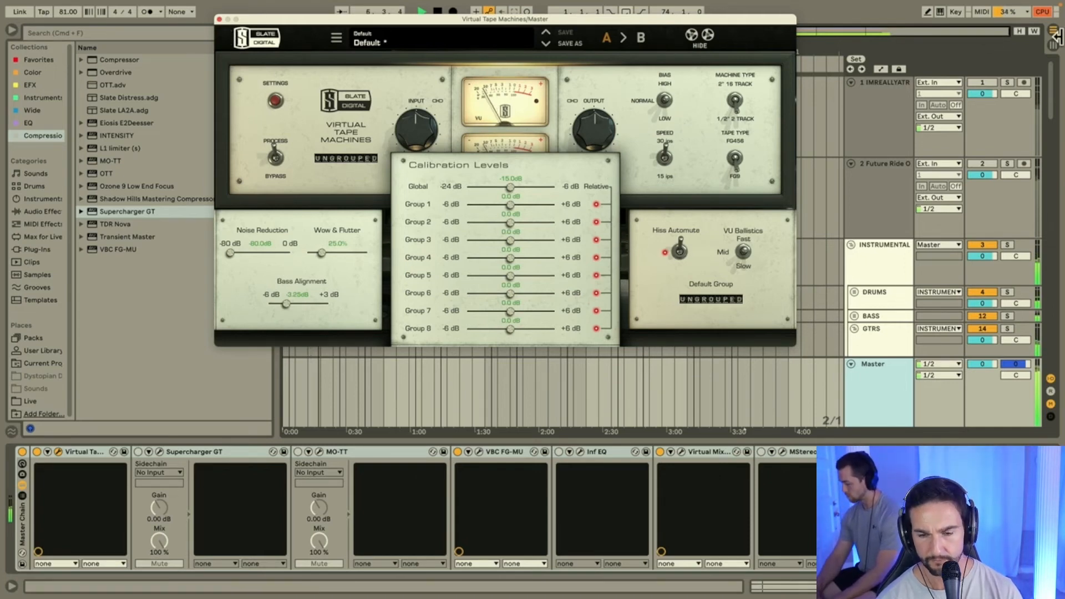
click(1045, 12)
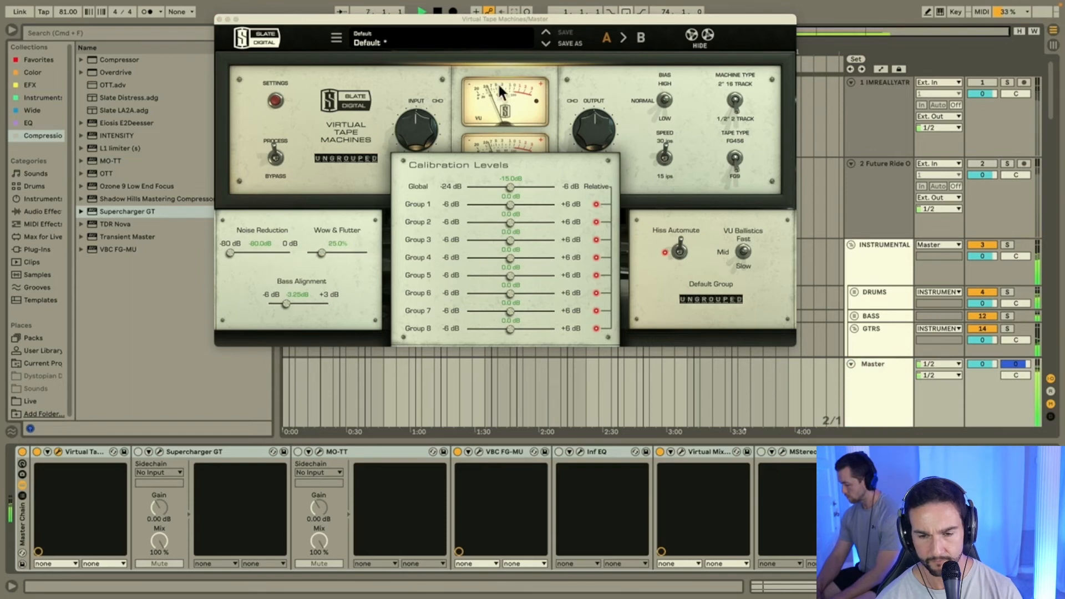
click(218, 19)
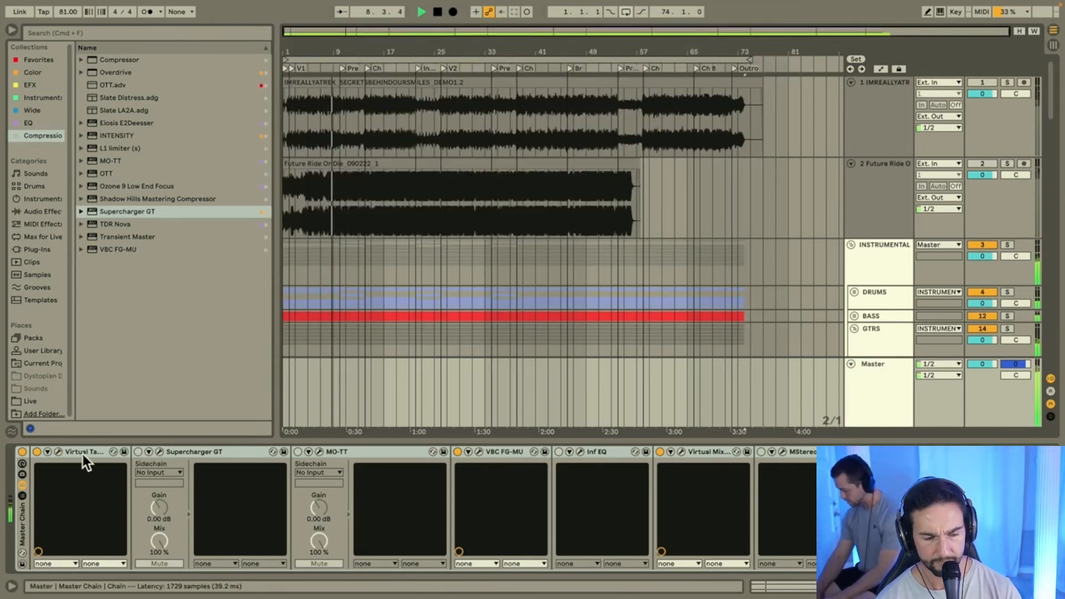
Step: Try adding saturation with Supercharger GT in the Master chain, bypass the plug-in again and close its window
click(159, 451)
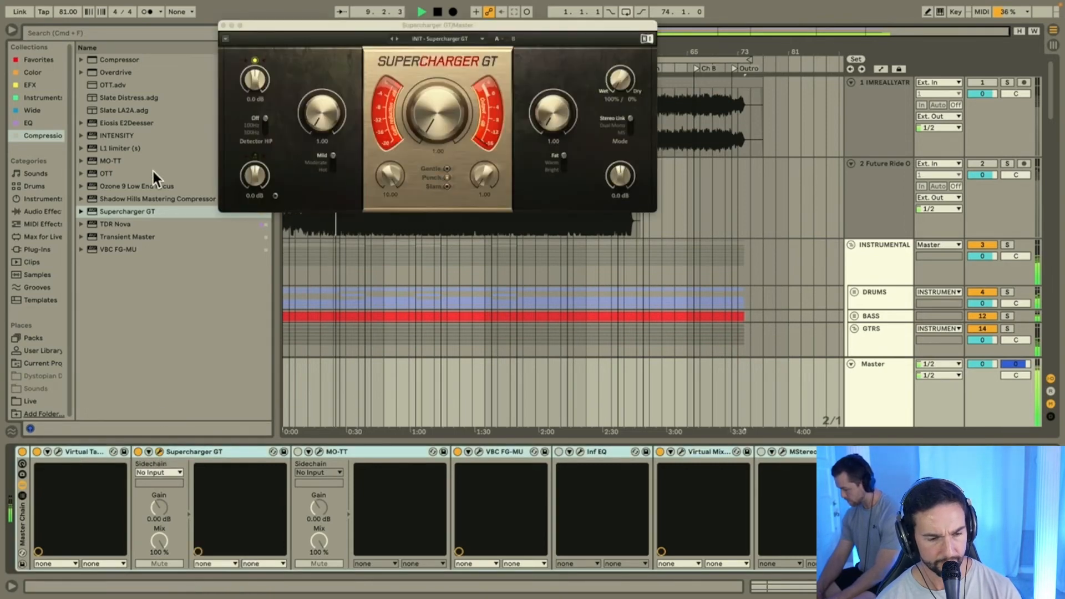
drag(321, 115, 320, 113)
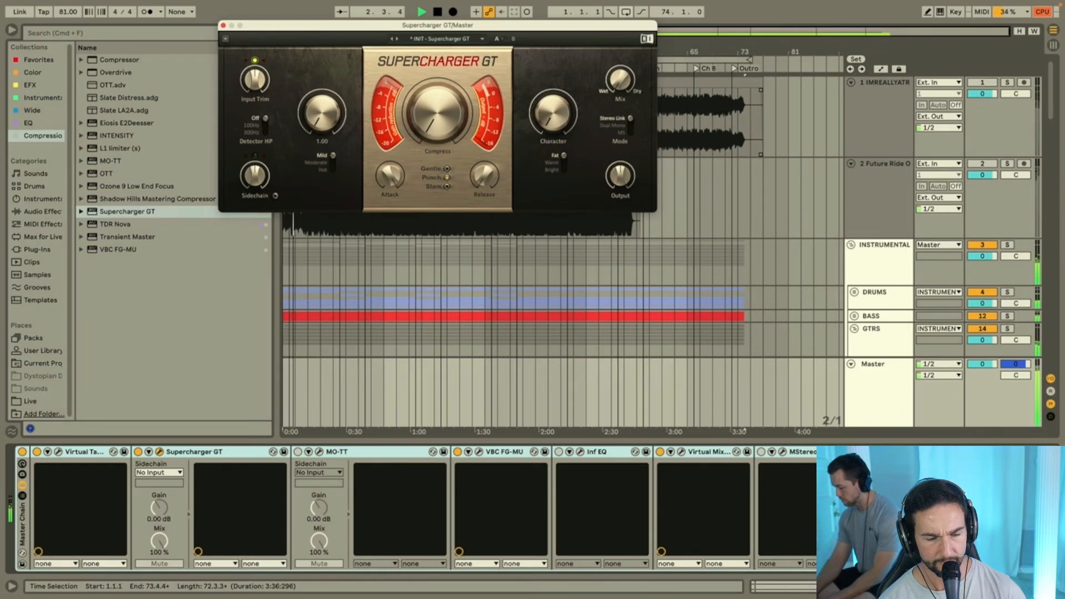
click(171, 452)
click(138, 453)
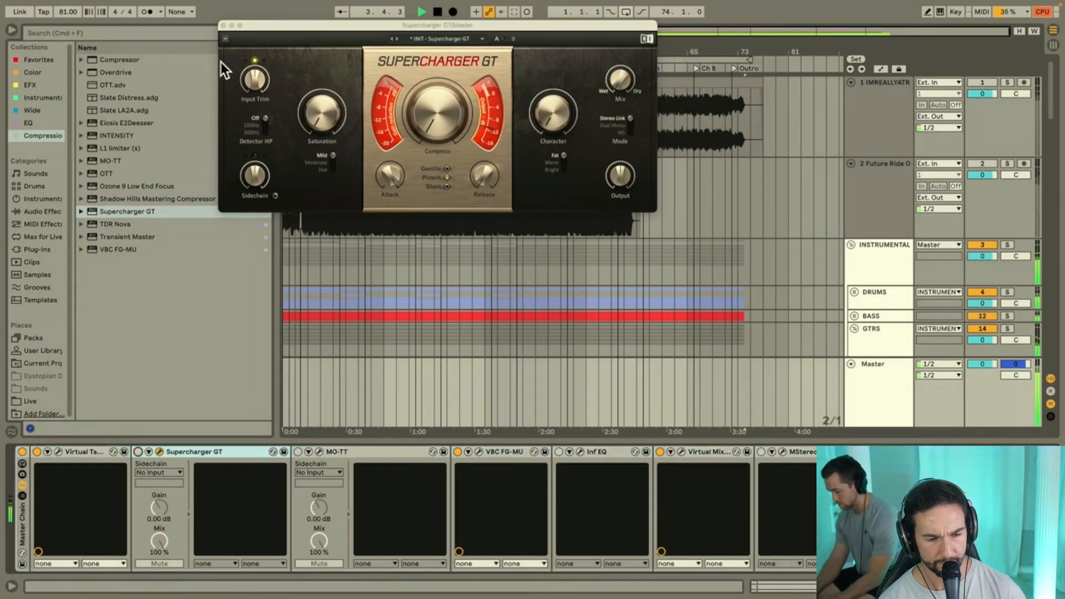
click(224, 25)
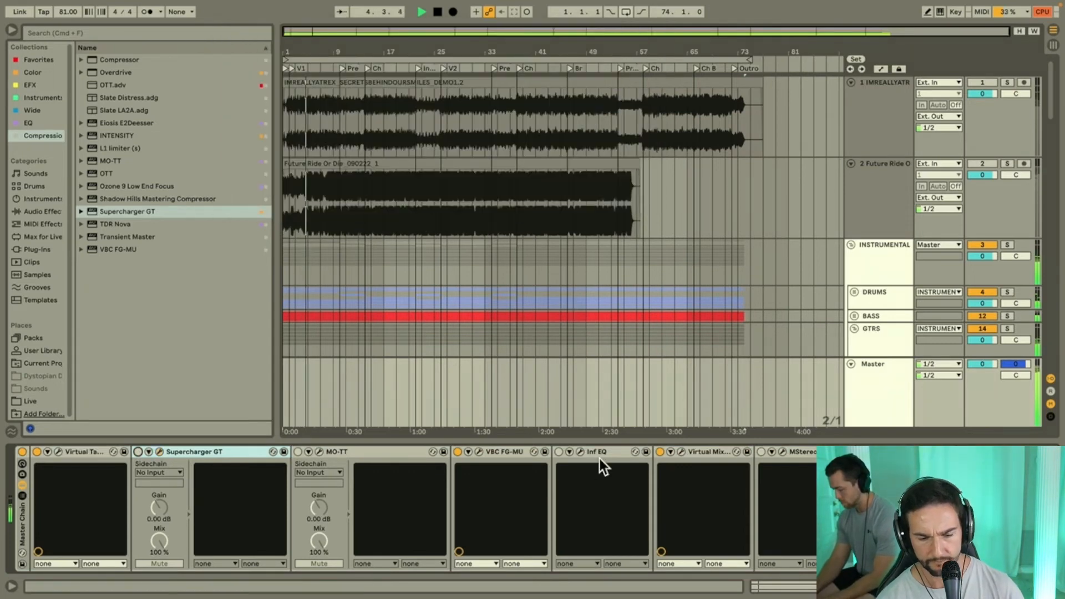
Step: Enable Infinity EQ in the Master chain and add a low cut at 79 Hz on the side signal only
click(559, 452)
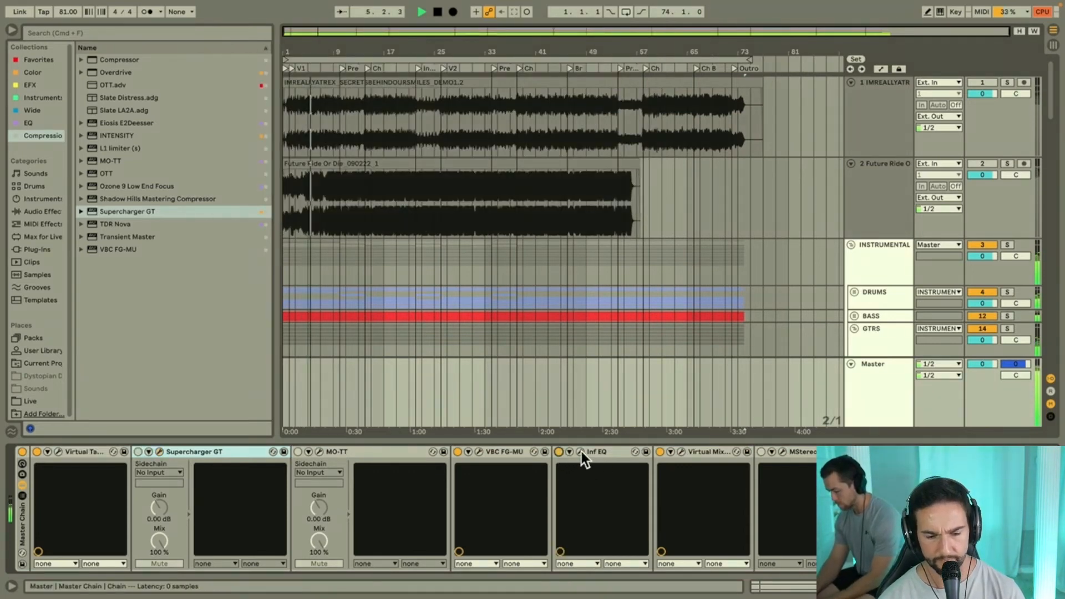
click(581, 451)
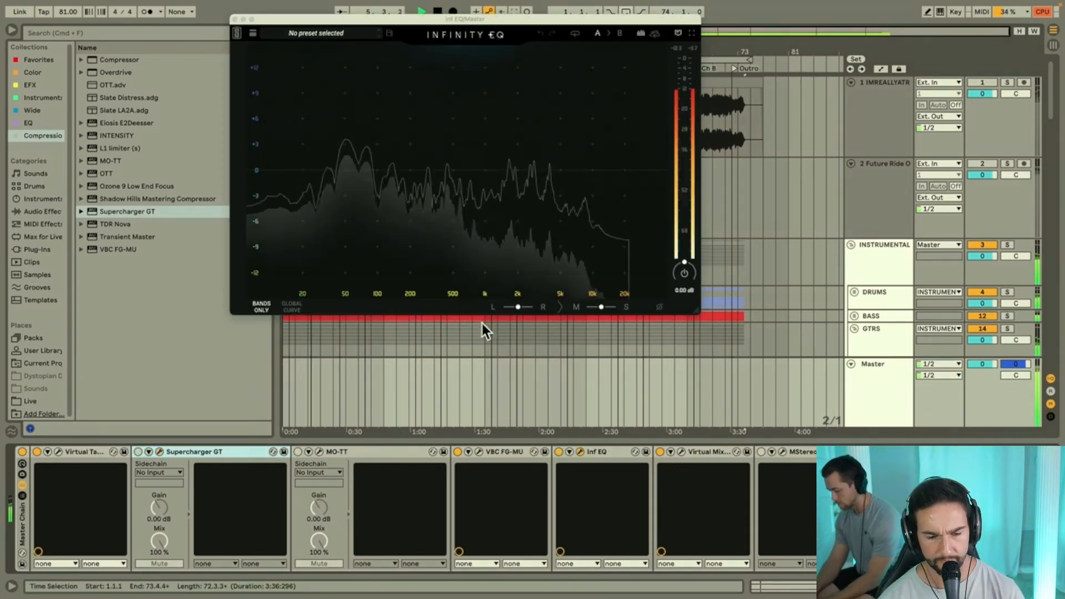
double_click(301, 171)
click(342, 154)
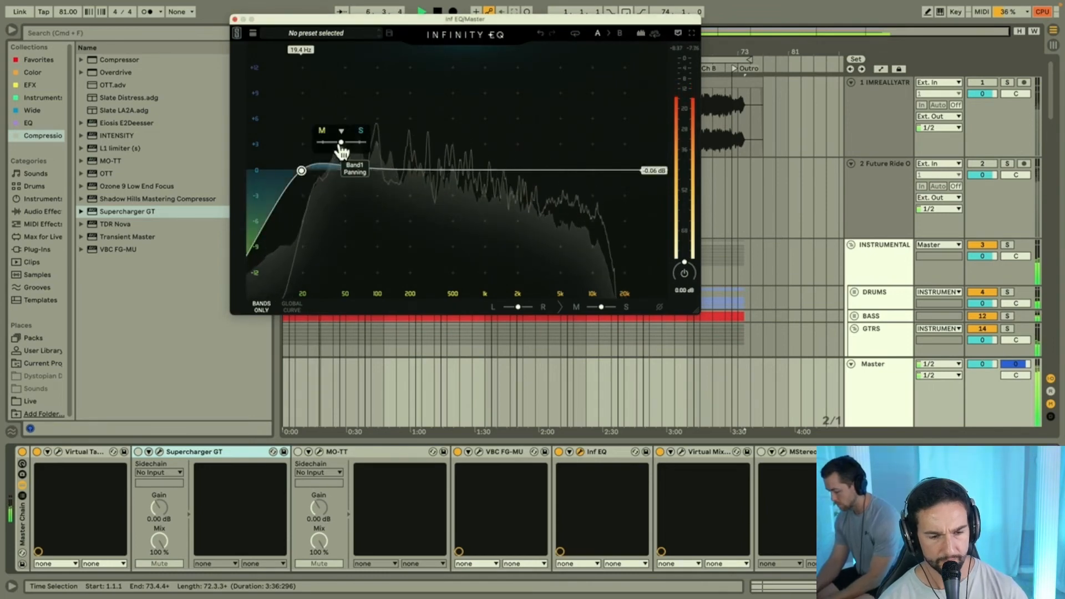
drag(340, 142, 360, 143)
drag(302, 171, 367, 179)
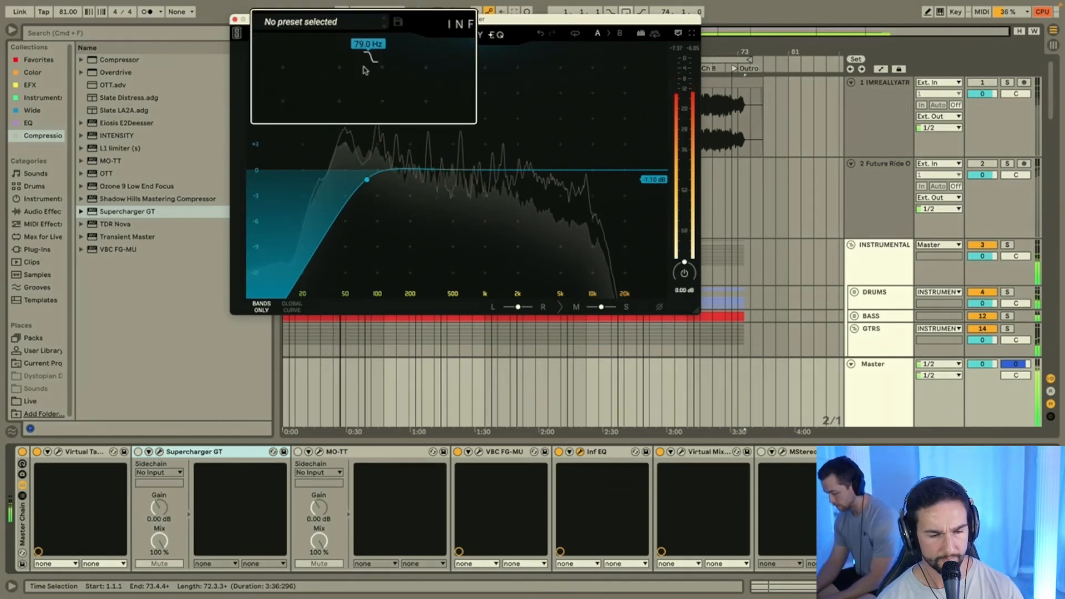
click(235, 20)
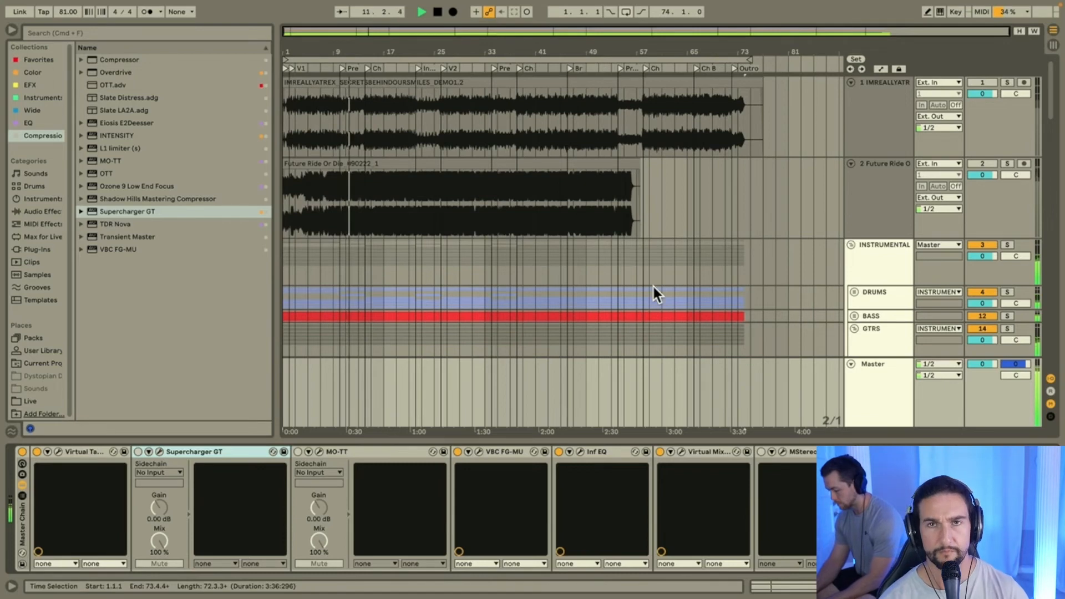
Step: Collapse the GTRS and VOX group tracks and select the VOX group
scroll(771, 277, down, 7)
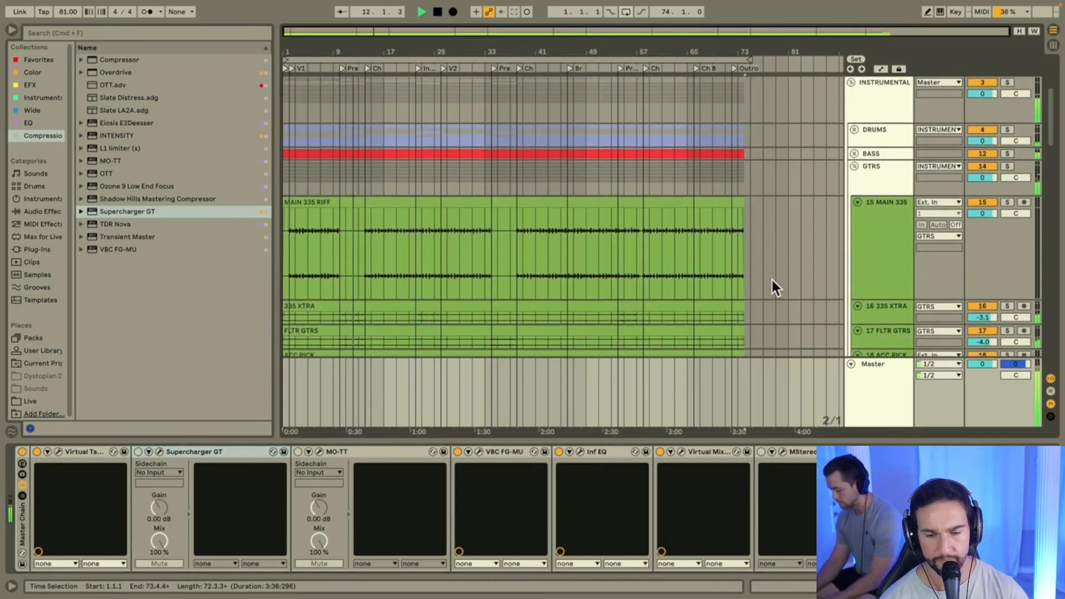
click(874, 133)
click(854, 119)
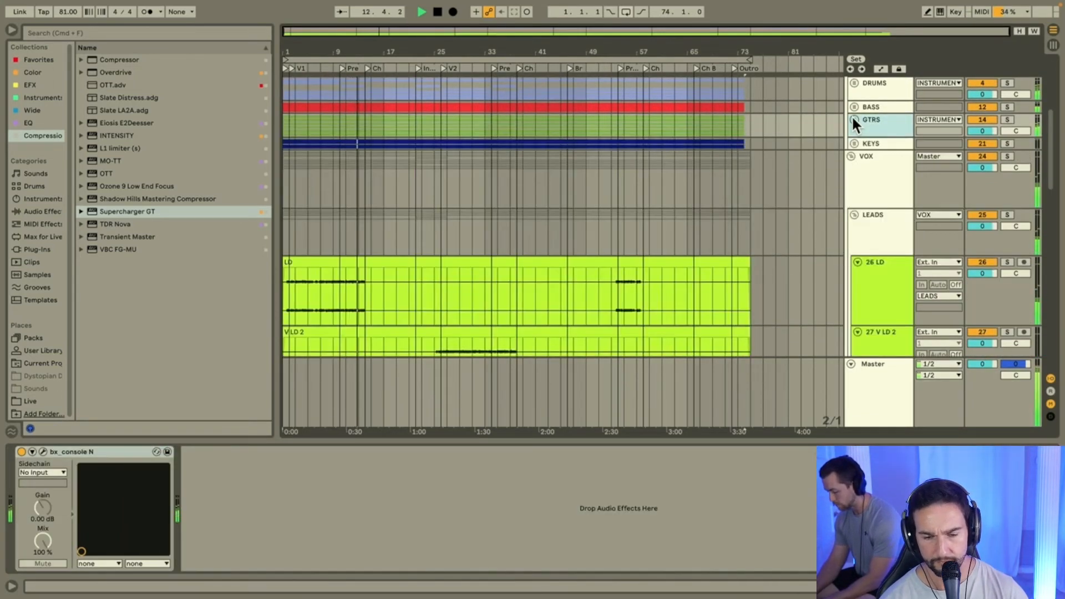
click(851, 156)
click(868, 169)
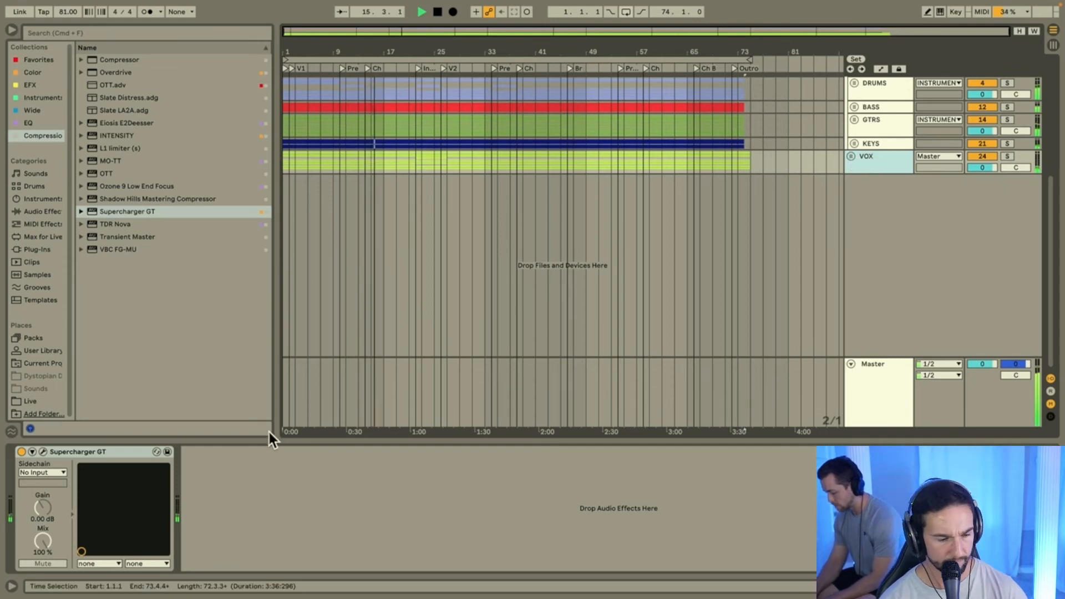
Step: Fine-tune the mix and lower the output to about -1.1 dB in the VOX group's Supercharger GT, and close the plug-in window
click(44, 452)
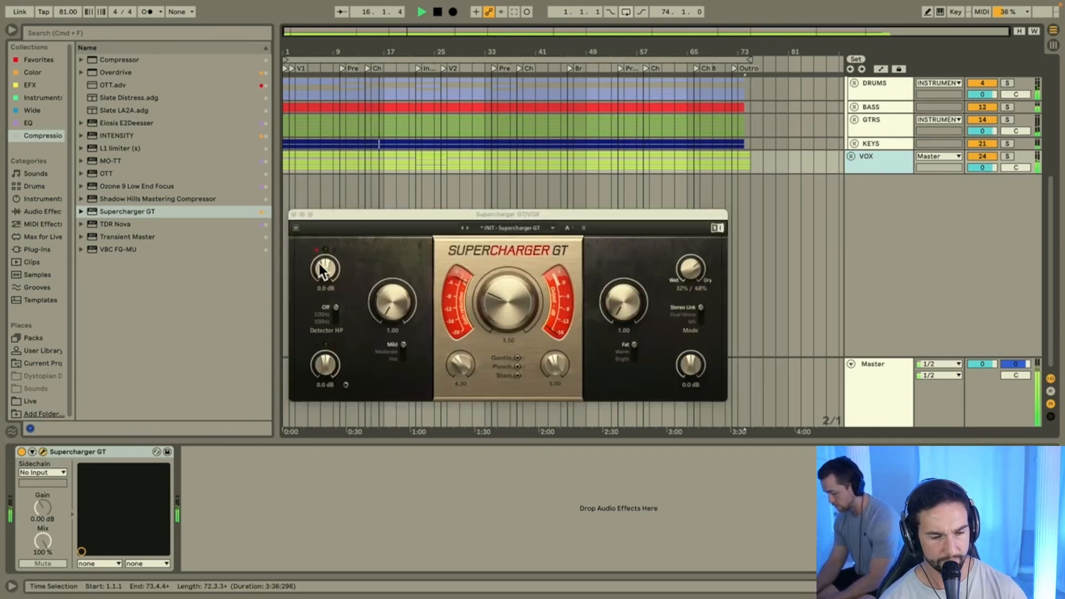
drag(683, 269, 684, 266)
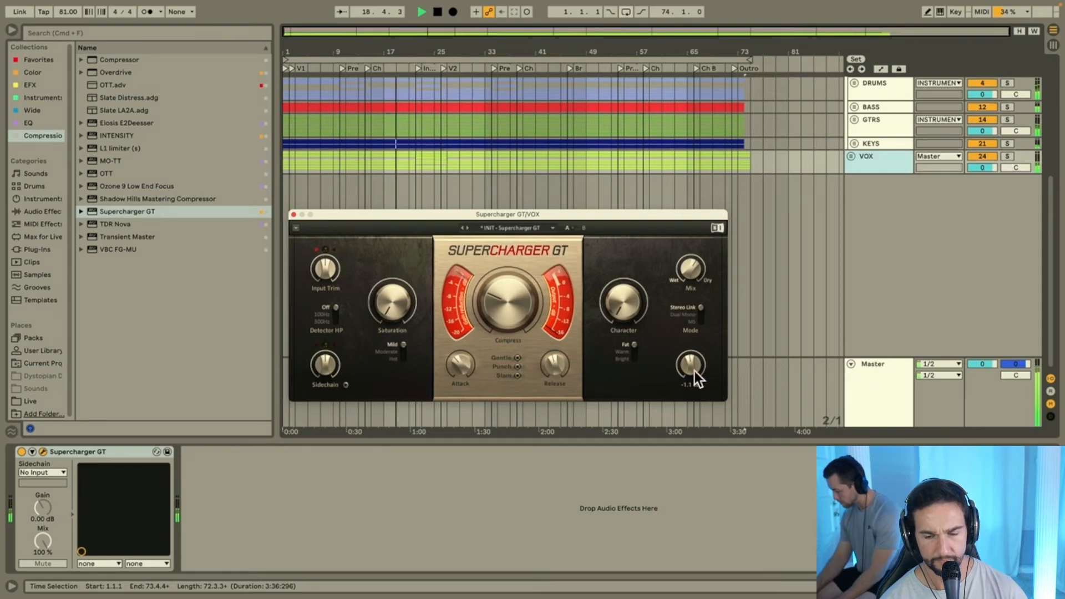
scroll(880, 147, up, 5)
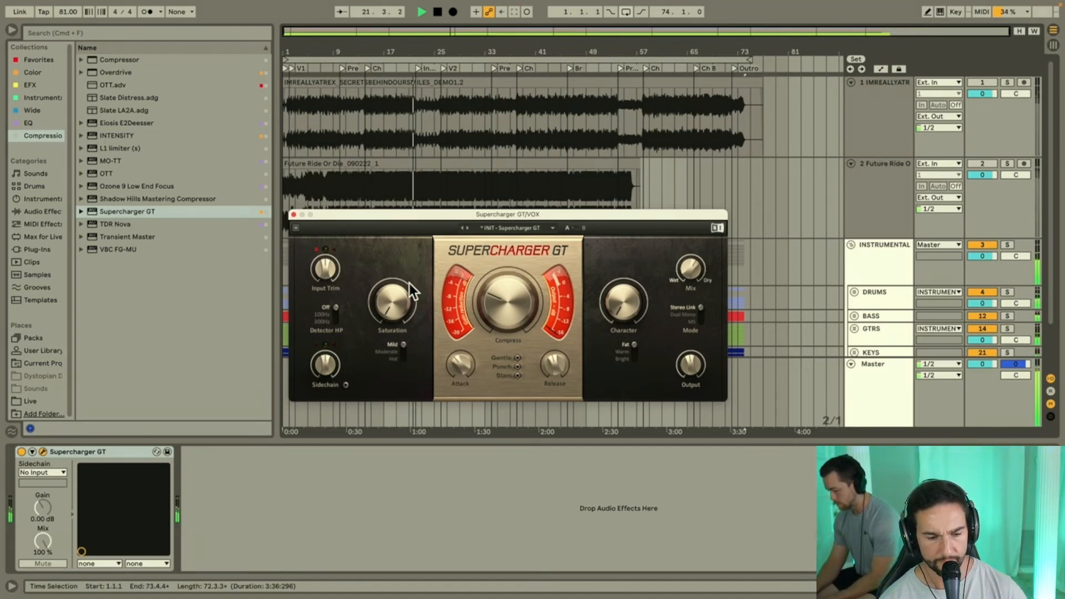
click(294, 214)
Step: Enable MStereoExpander in the Master chain, raise its Depth to about 7%, and close the plug-in window
scroll(362, 255, down, 3)
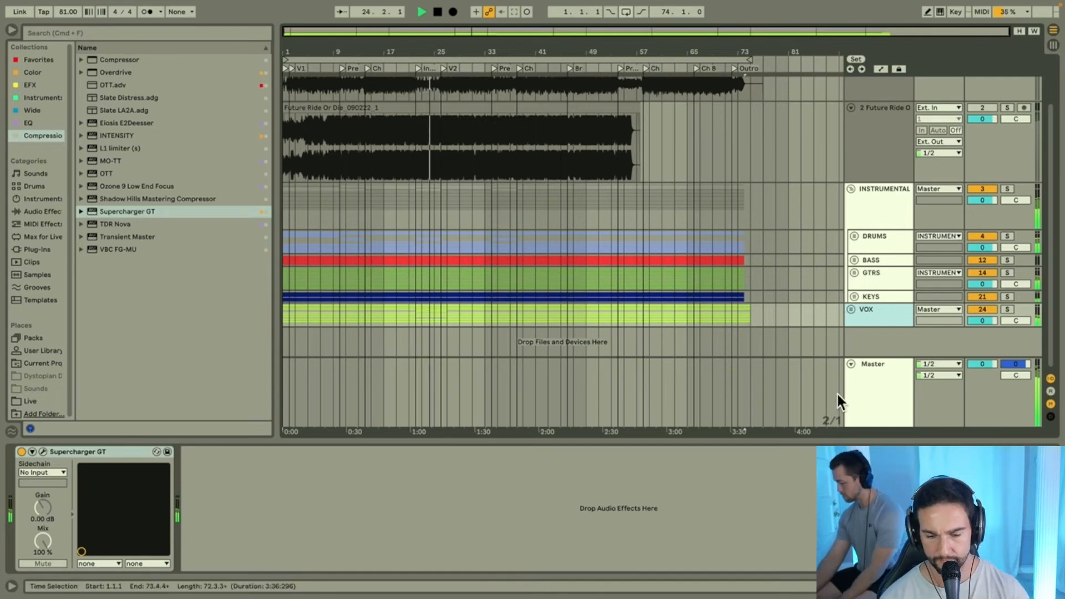
click(862, 394)
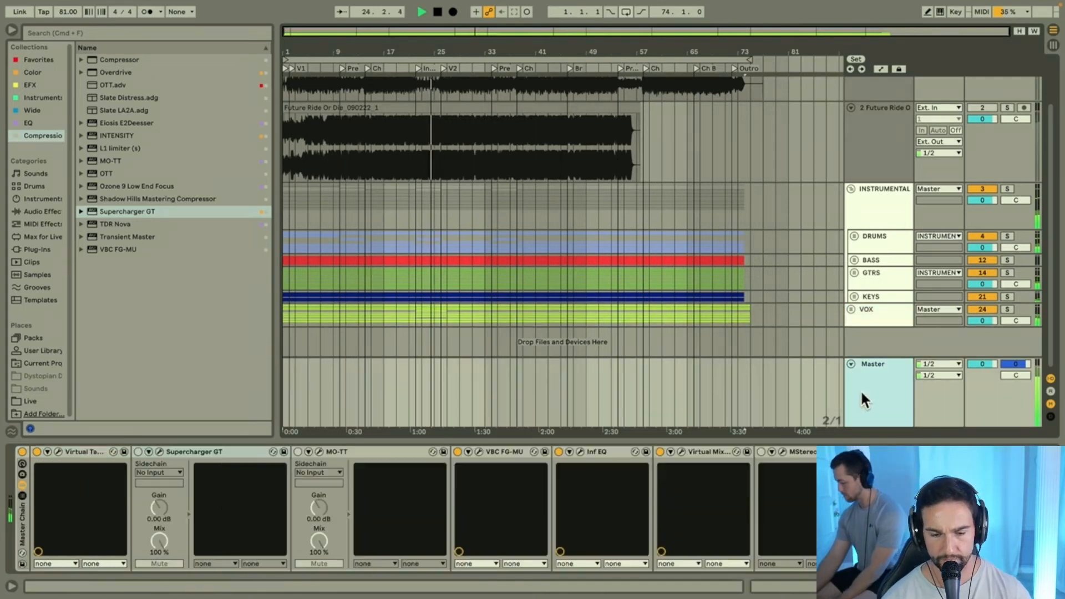
click(761, 451)
click(783, 452)
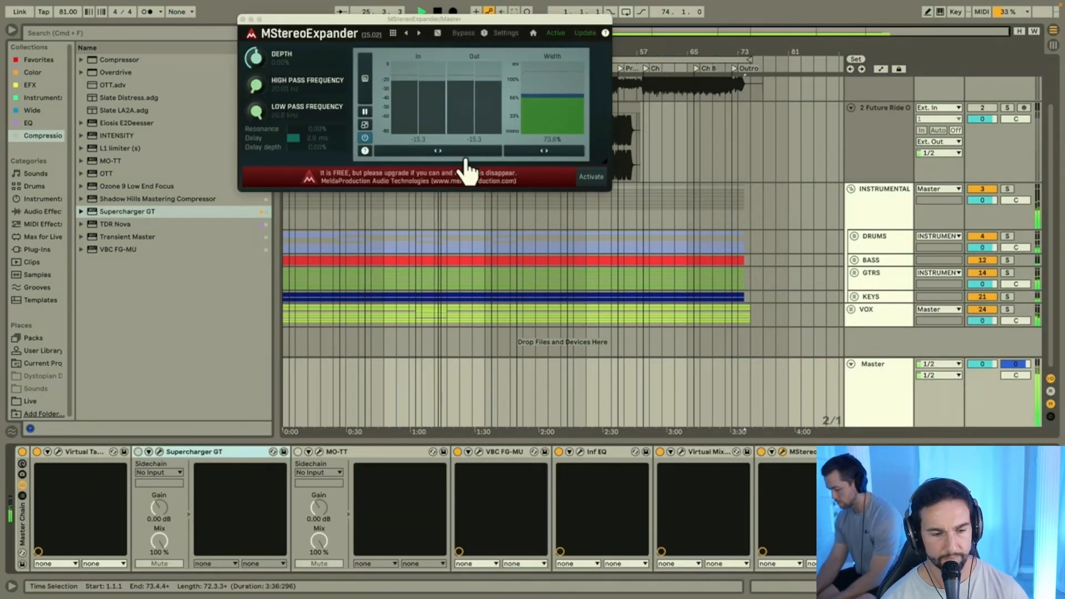
drag(259, 50, 260, 42)
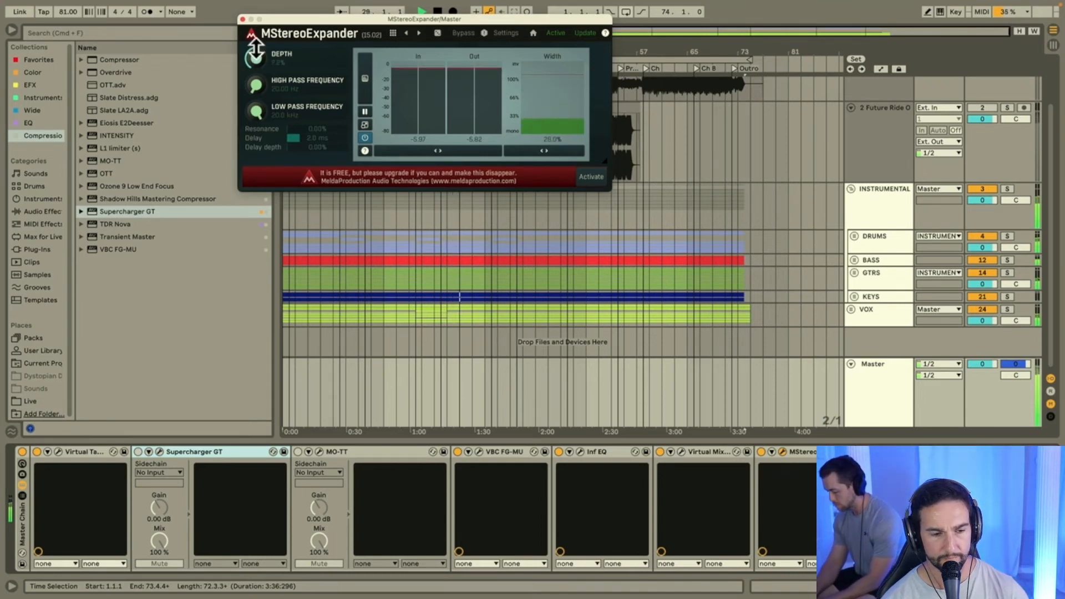
click(242, 19)
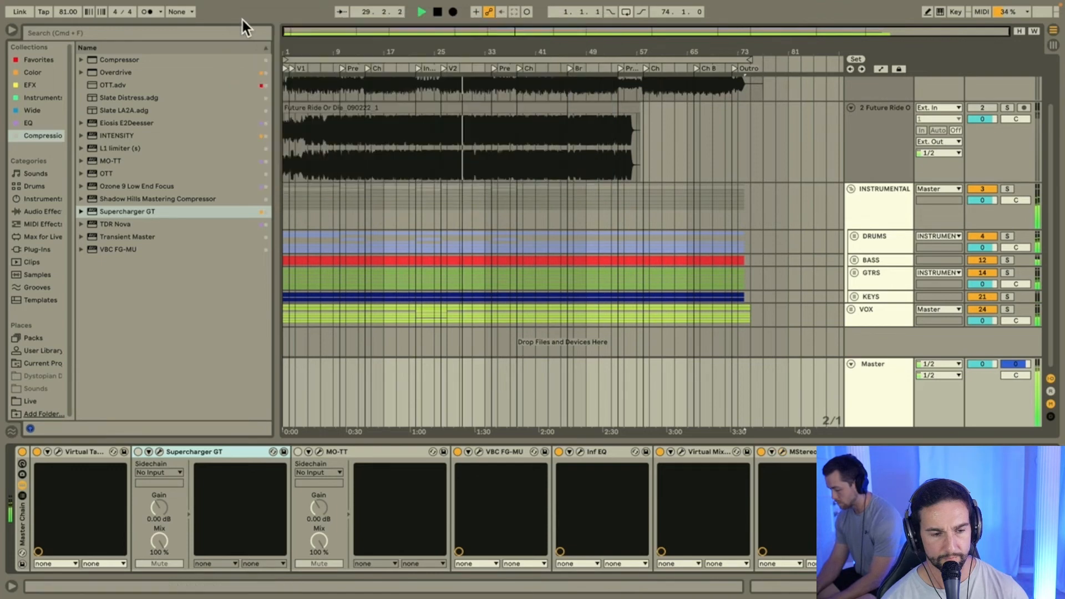
Step: Solo the demo reference track briefly to compare it with the mix, and unsolo it
click(872, 391)
click(938, 587)
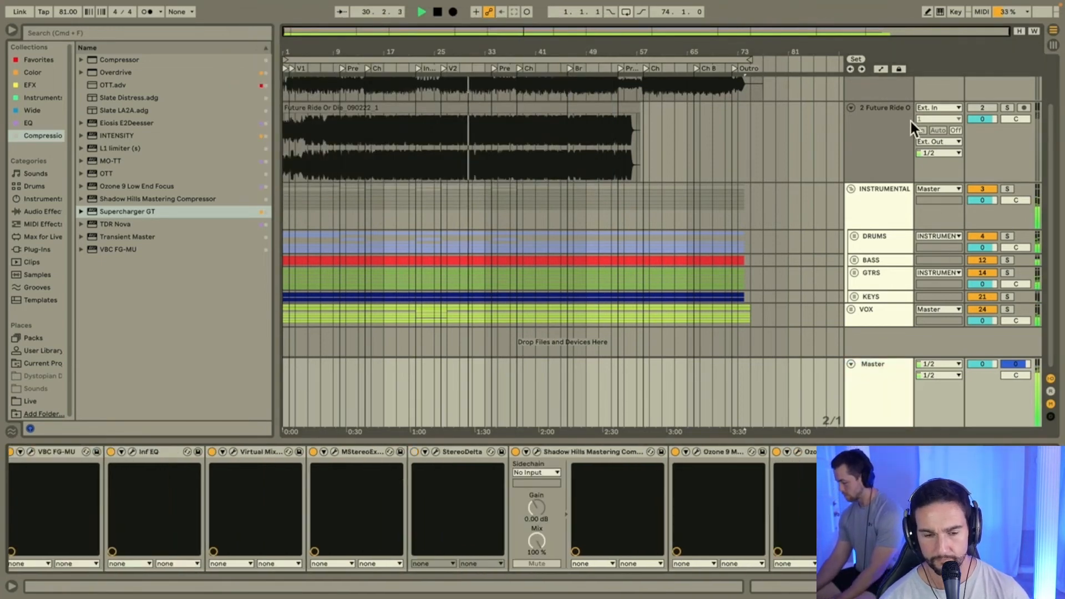
scroll(911, 121, up, 3)
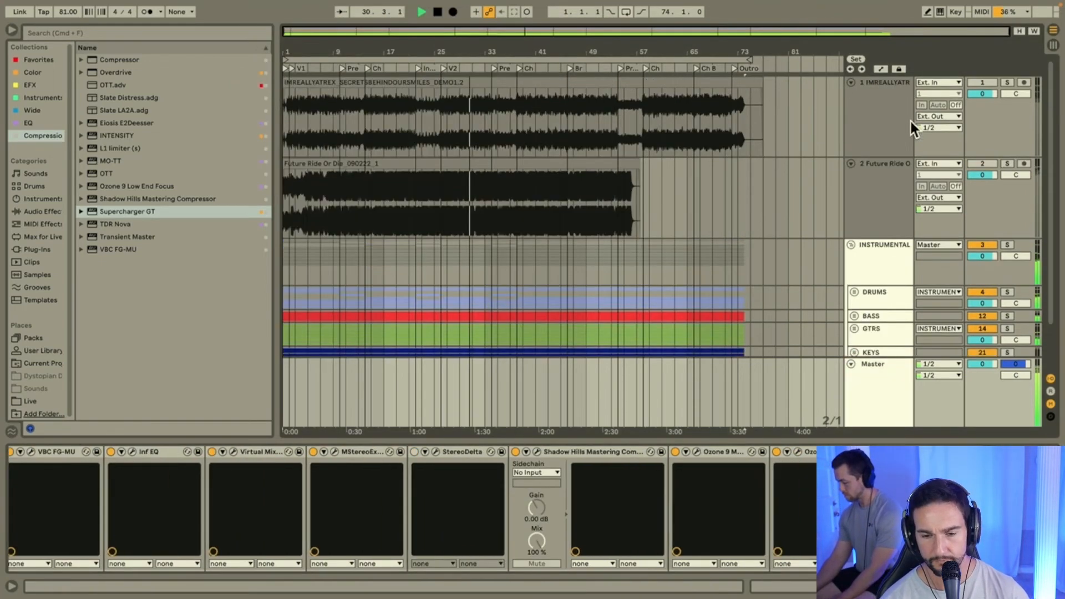
click(1007, 81)
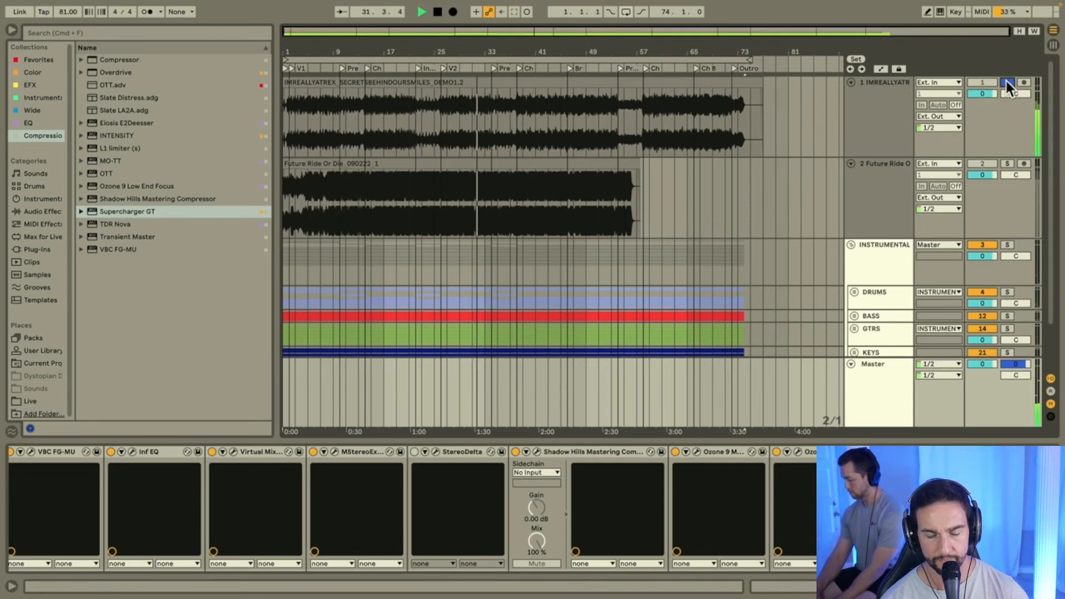
click(1007, 81)
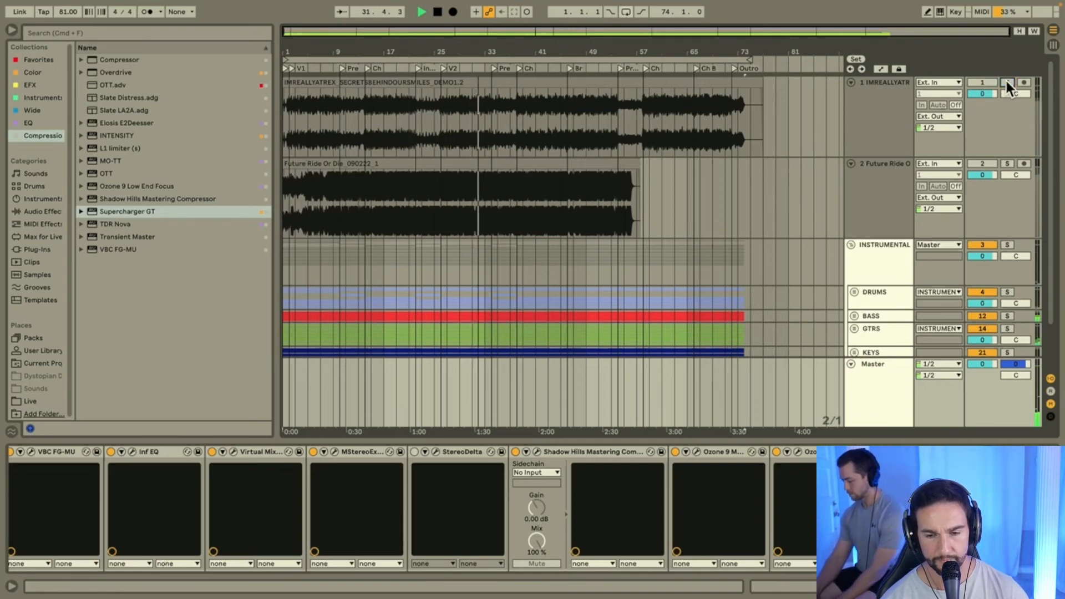
Step: Compare the Master output with Shadow Hills Mastering Compressor bypassed and enabled, check its meters, and close its window
click(879, 366)
click(515, 452)
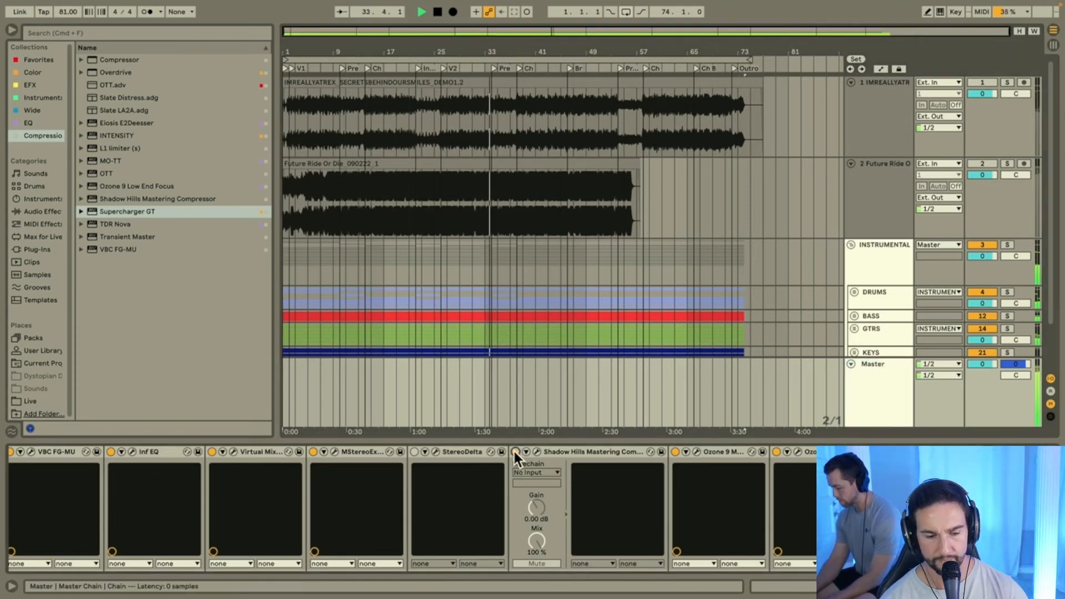
click(515, 452)
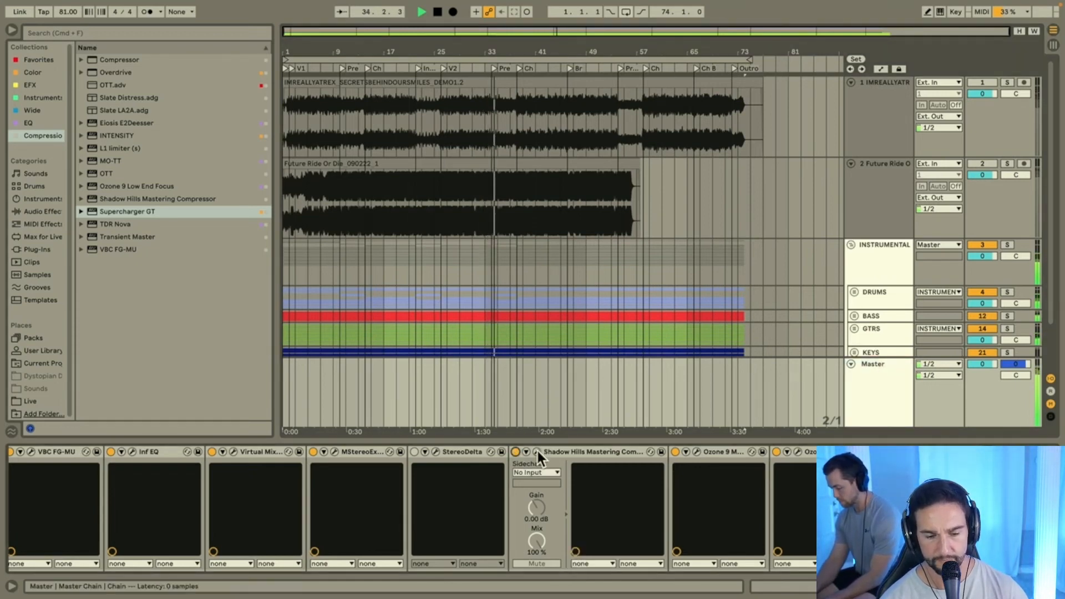
click(537, 452)
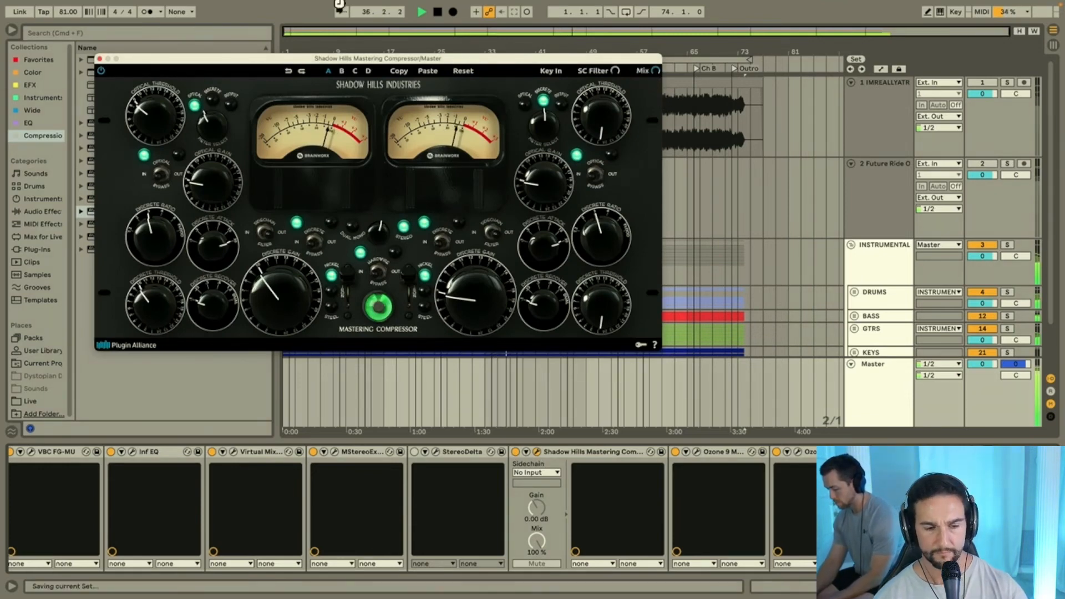
click(99, 58)
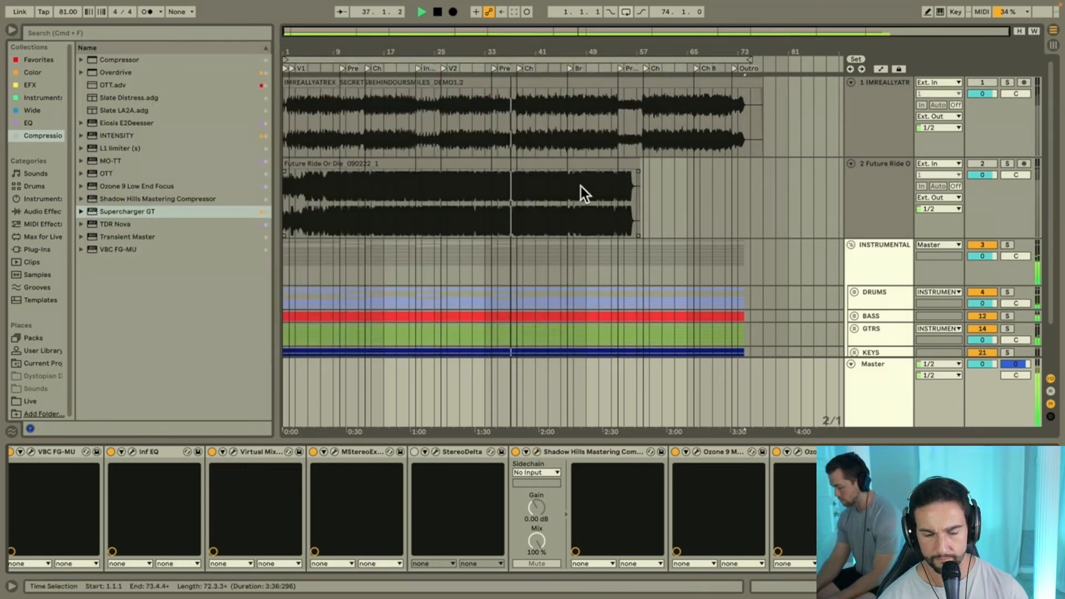
Step: Open Insight 2 on the Master and examine the mix's frequency balance in its spectrogram
click(899, 451)
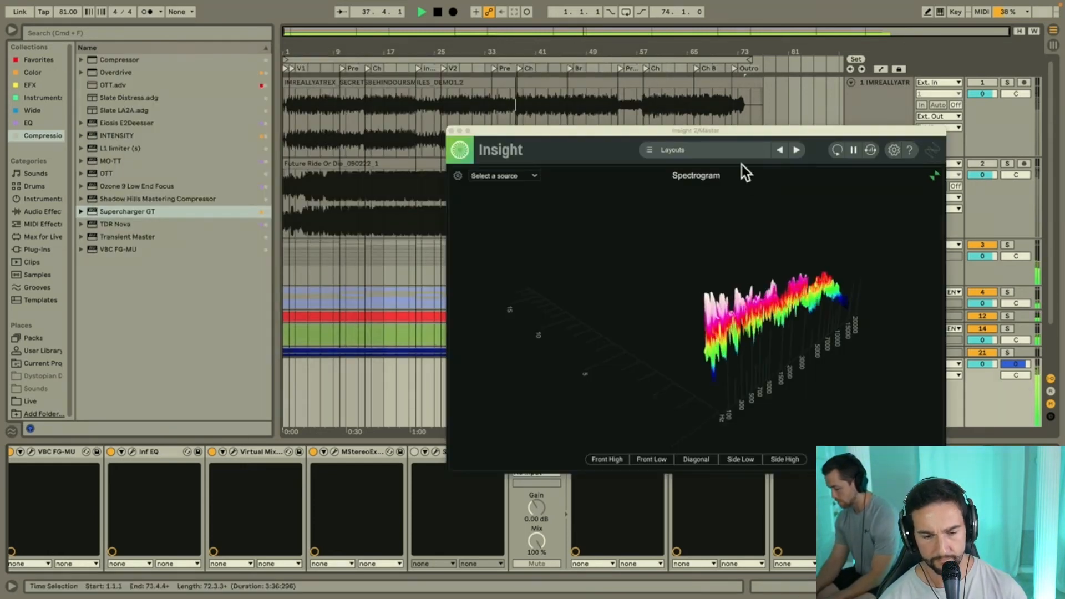
drag(749, 130, 767, 123)
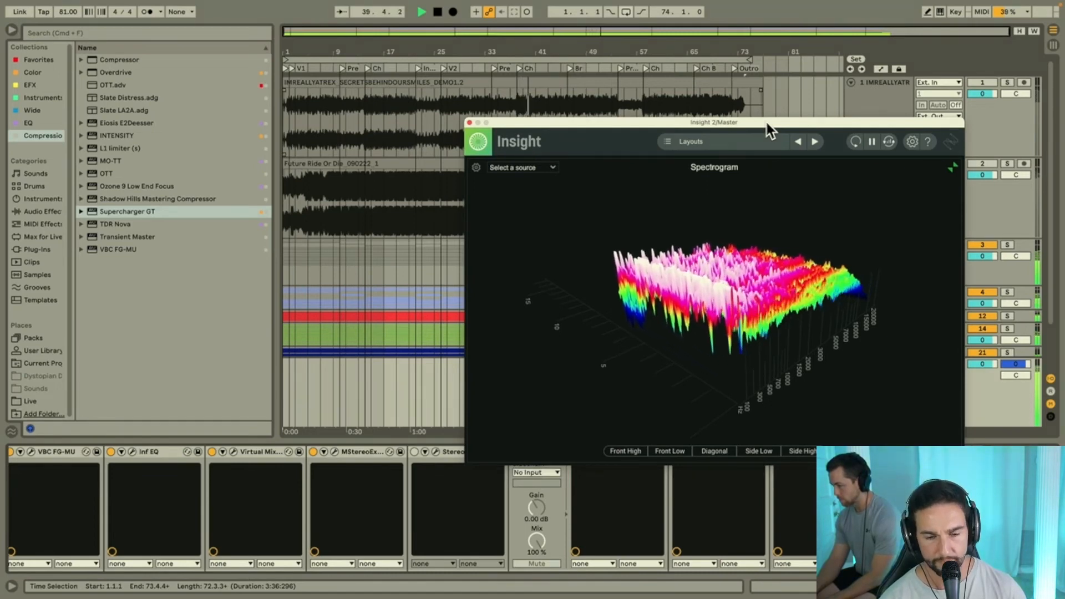
drag(767, 122, 393, 55)
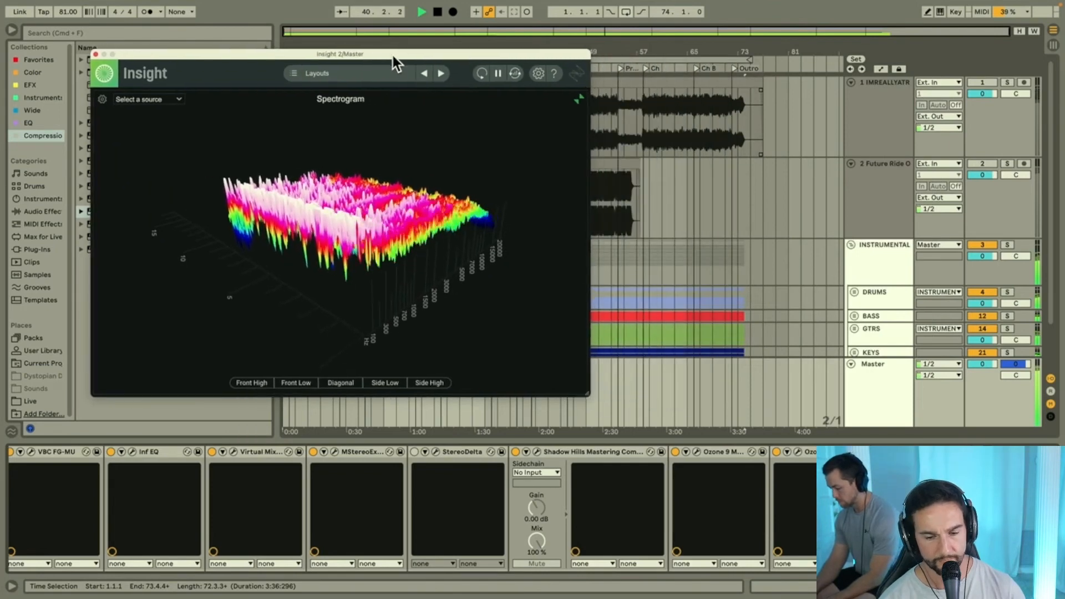
click(879, 375)
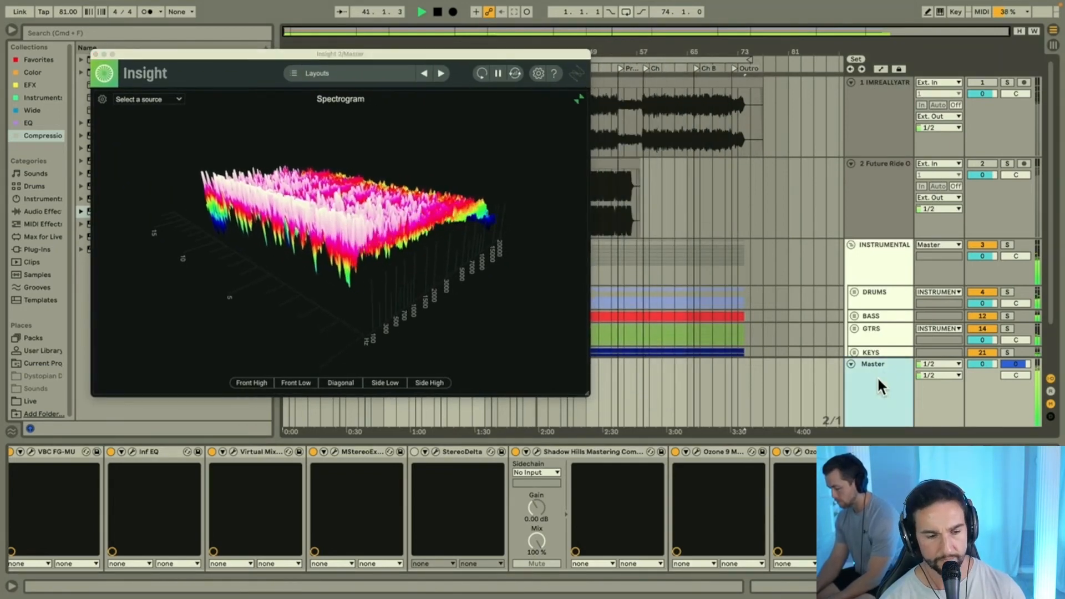
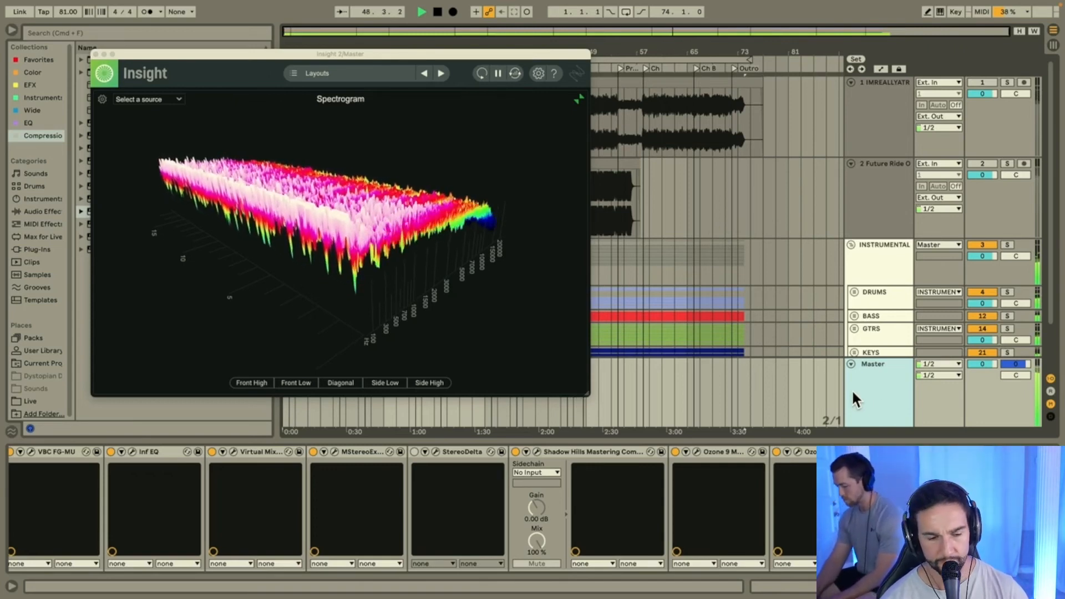
Step: Try compressing the Master with Supercharger GT at Compress about 2 and a 44% wet mix, bypass it and close its window
scroll(481, 475, left, 5)
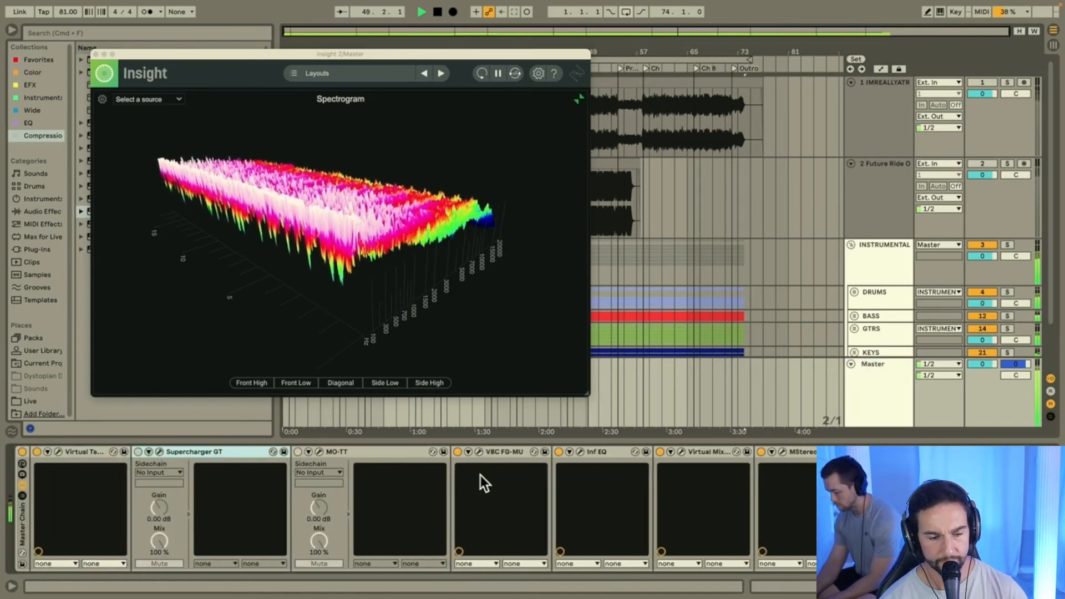
click(138, 451)
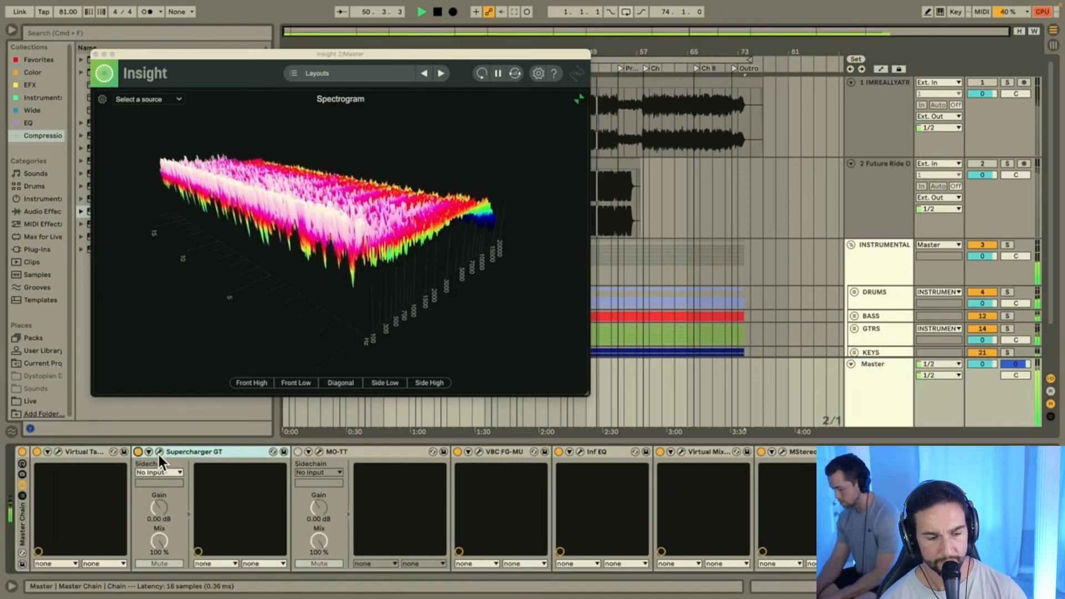
click(158, 453)
click(434, 135)
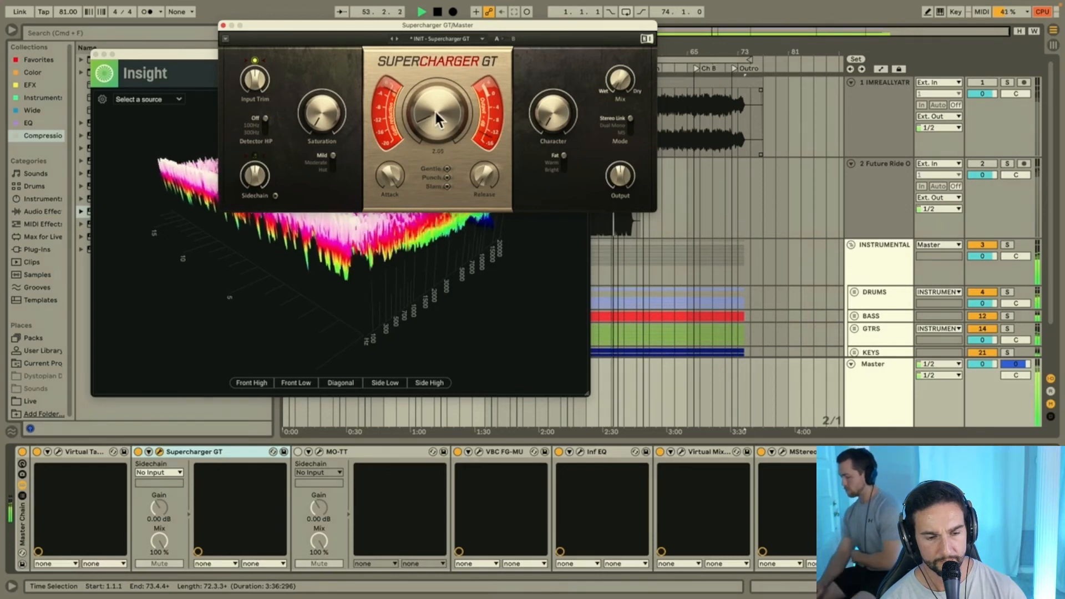
mouse_move(621, 177)
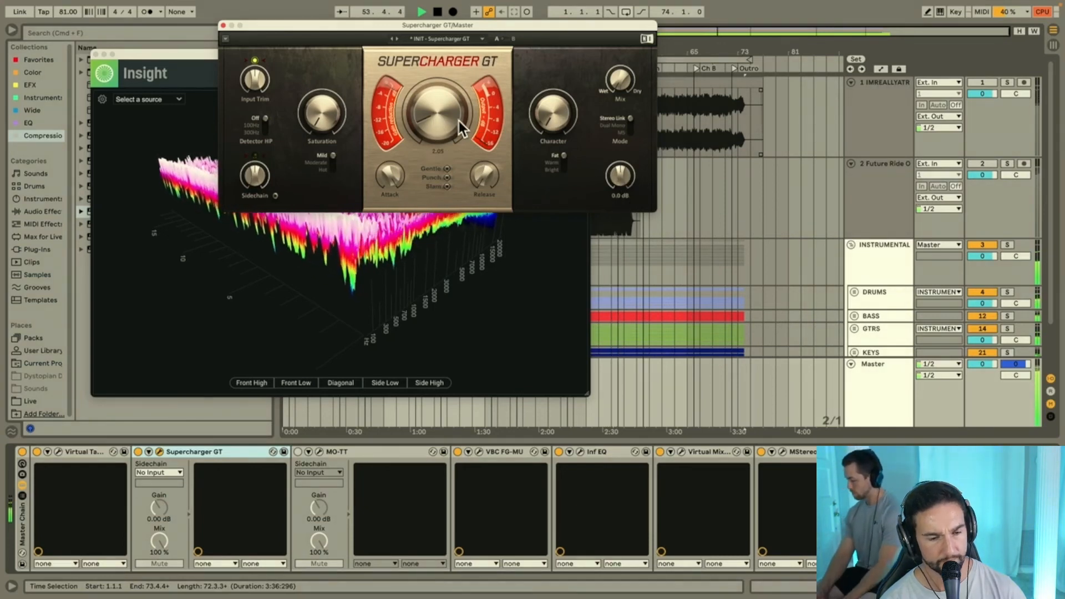
drag(623, 90, 623, 32)
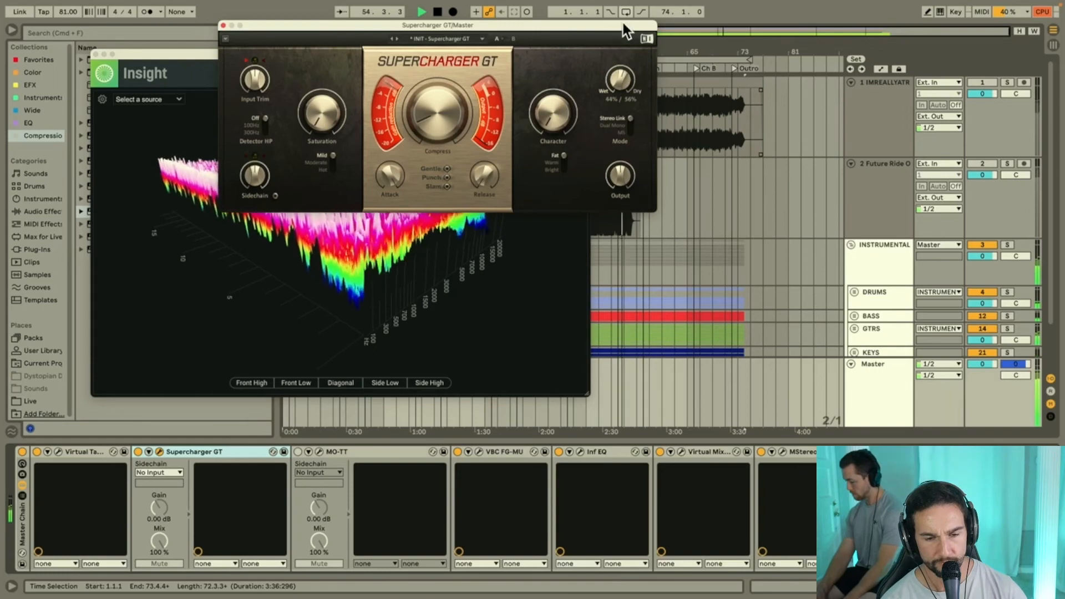
click(223, 26)
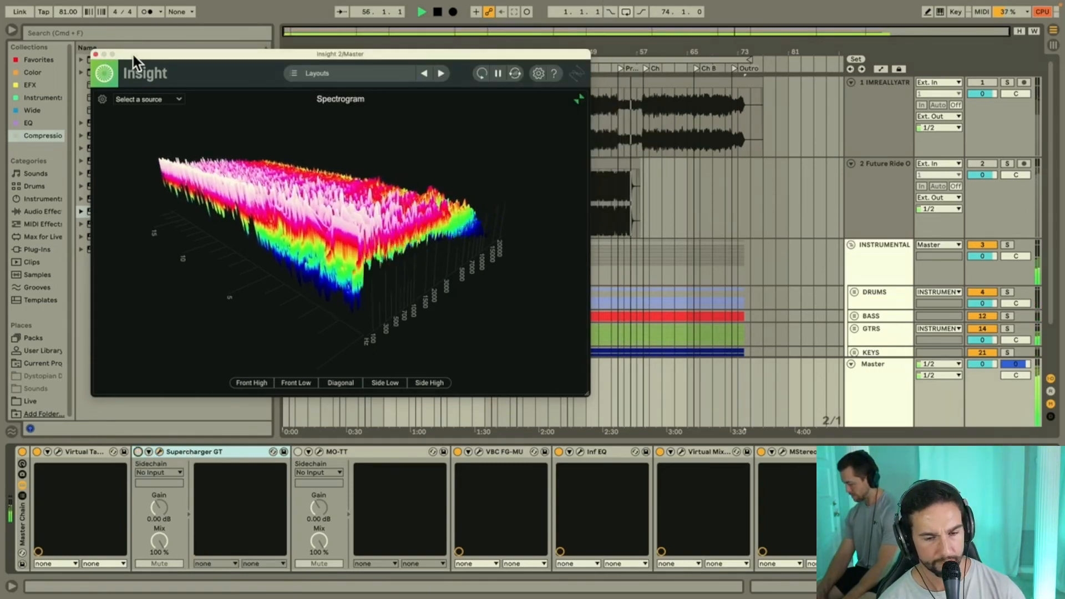
Step: Close the Insight 2 window and expand the VOX group to show the lead vocal tracks
drag(133, 55, 126, 122)
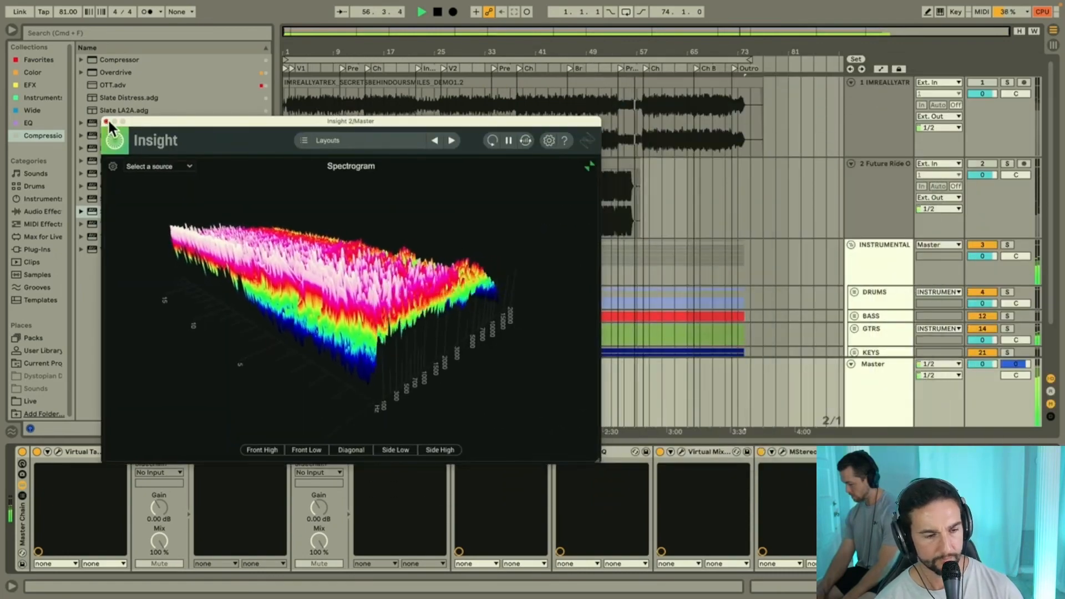
click(106, 121)
scroll(537, 207, down, 3)
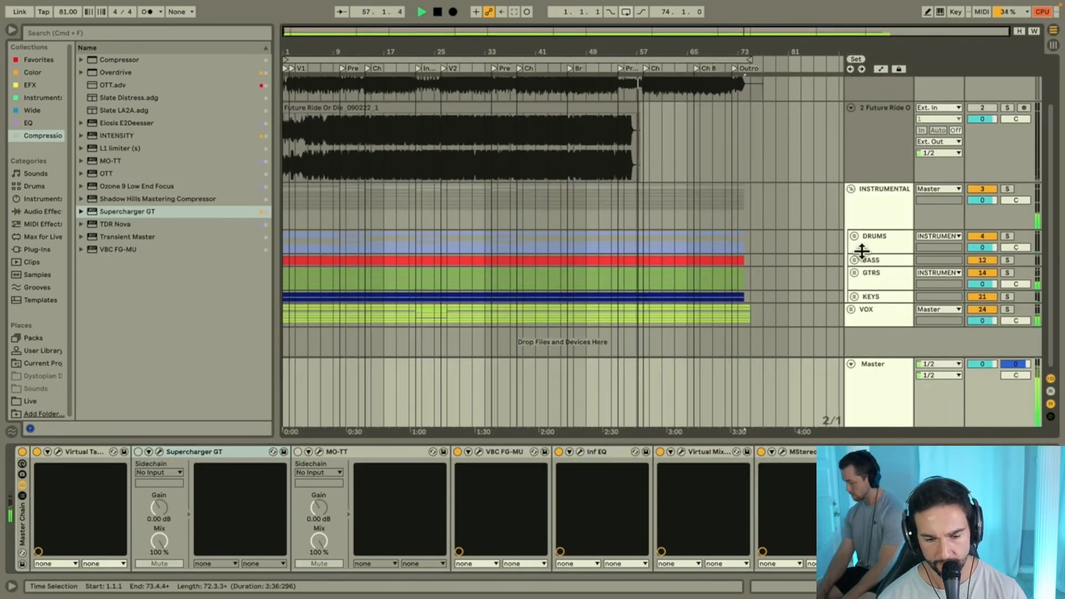
click(877, 310)
click(852, 310)
scroll(858, 326, down, 10)
scroll(857, 324, up, 5)
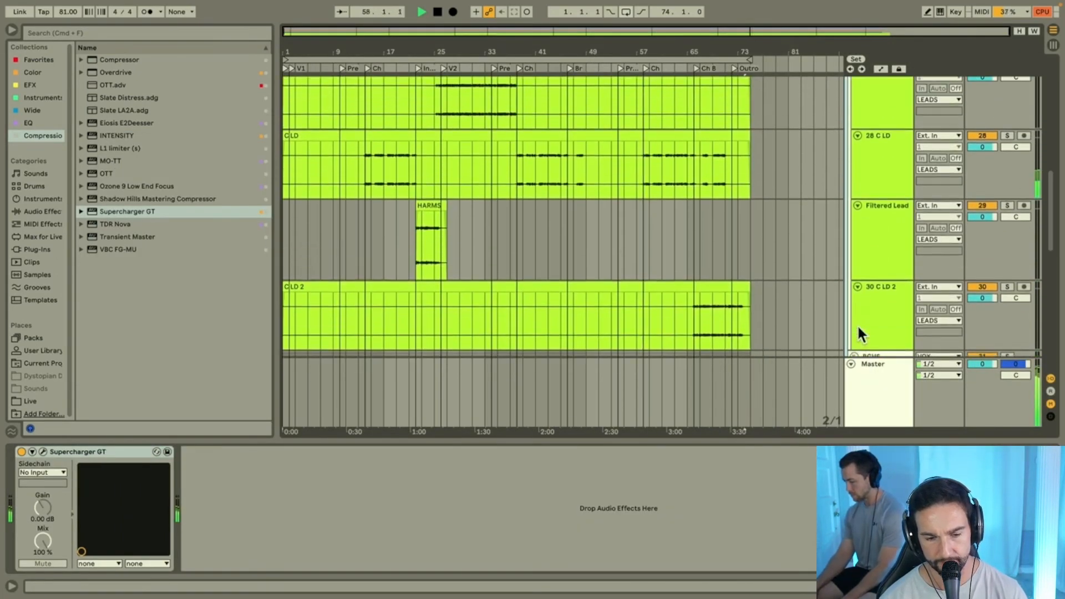
Step: Place the insert marker at 51.1.1 in the LD clip, ahead of its last vocal section, and select the LD track
click(611, 215)
click(612, 216)
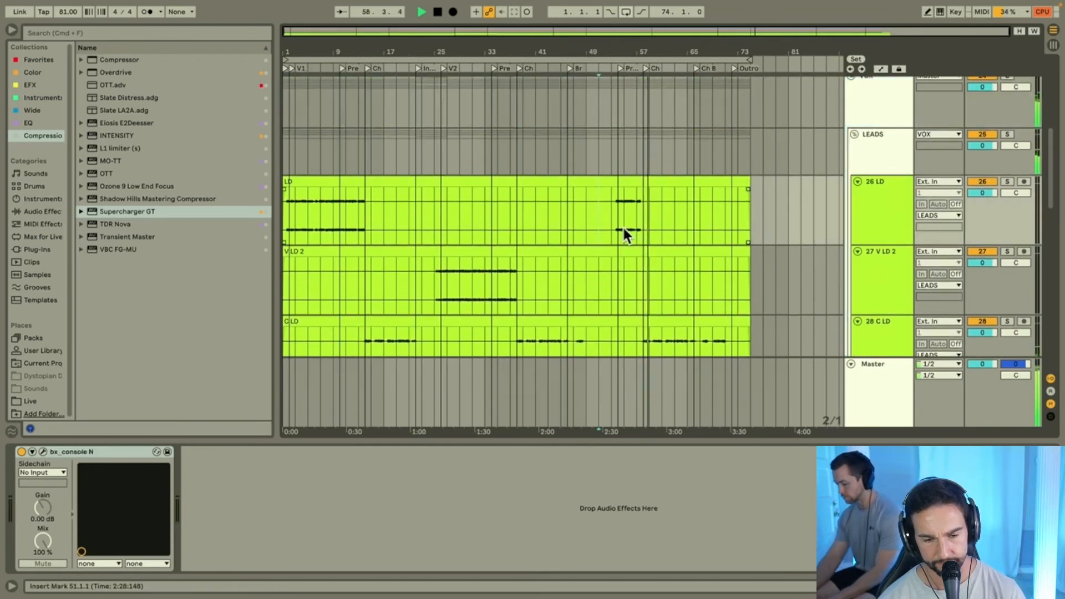
click(881, 204)
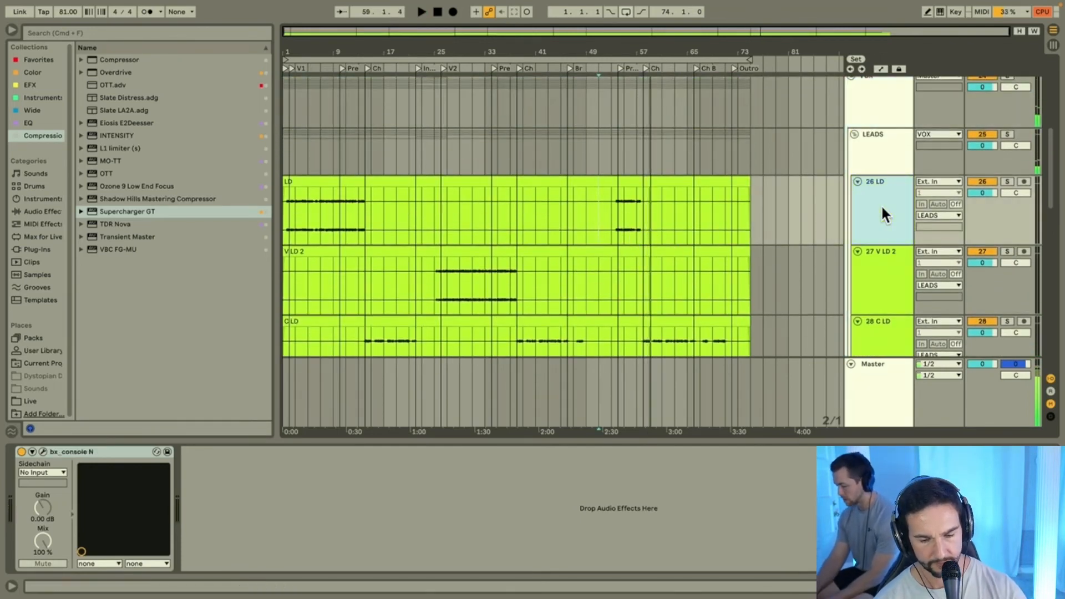
Step: Duplicate the LD track, split the copy's clip at 49.1.1 and delete the part before the split
key(super+d)
click(588, 284)
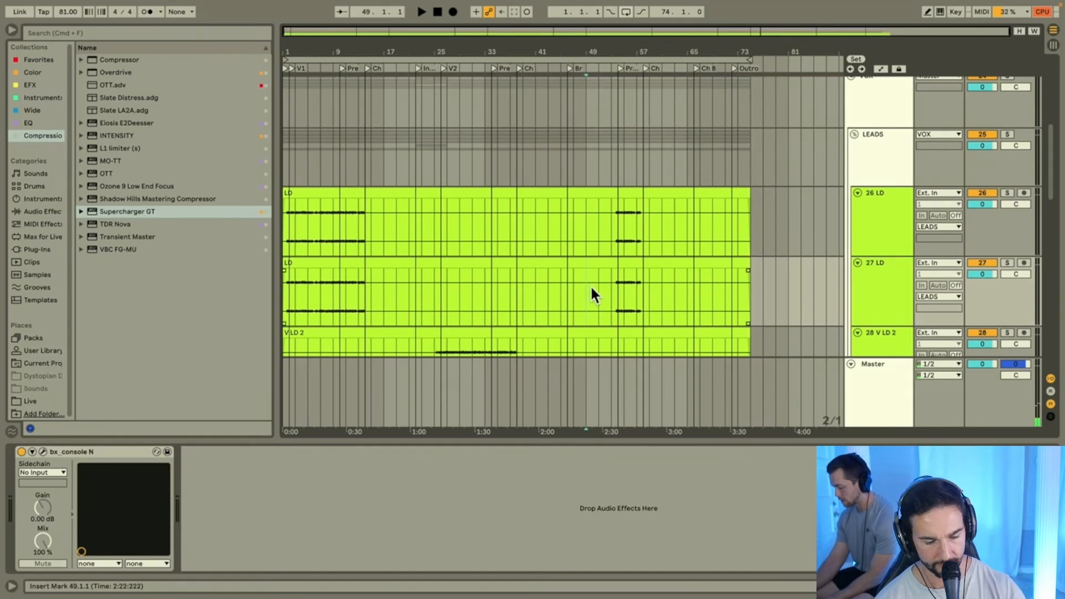
click(566, 260)
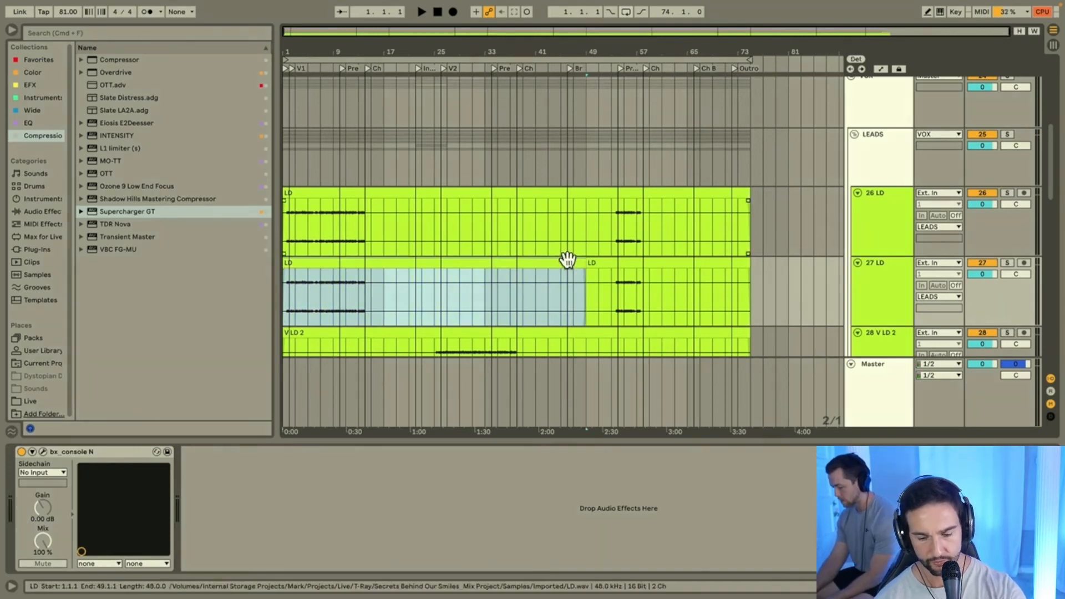
key(Delete)
Step: Split the original LD track's clip at 49.1.1 and delete the part after the split
click(599, 224)
click(587, 227)
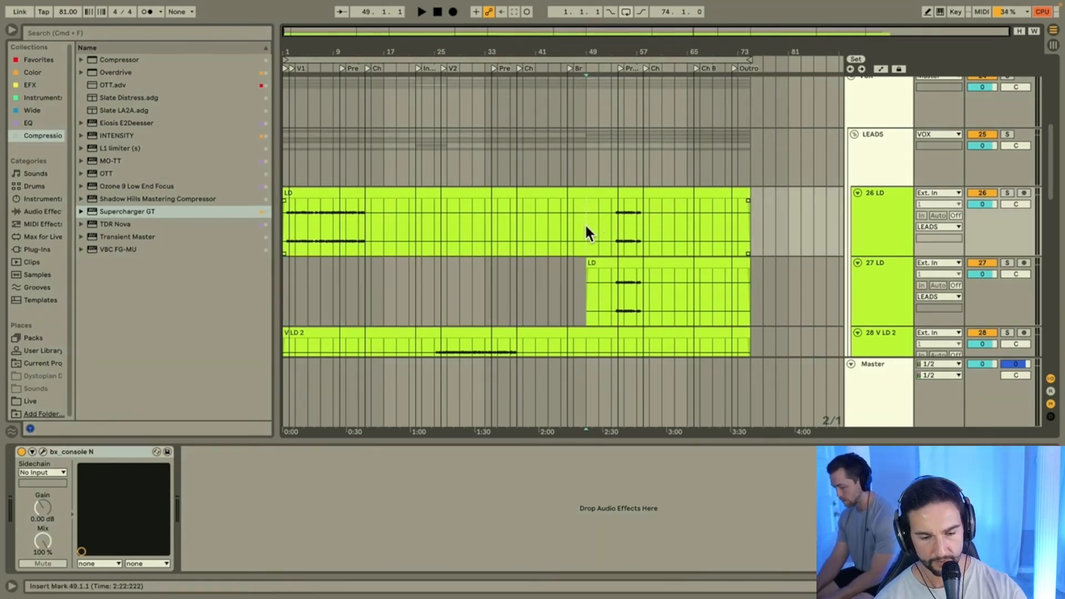
key(super+e)
click(604, 194)
key(Delete)
Step: Play the duplicated LD track's section from 52.1.1 and lower that track's volume to -3.2 dB
click(618, 300)
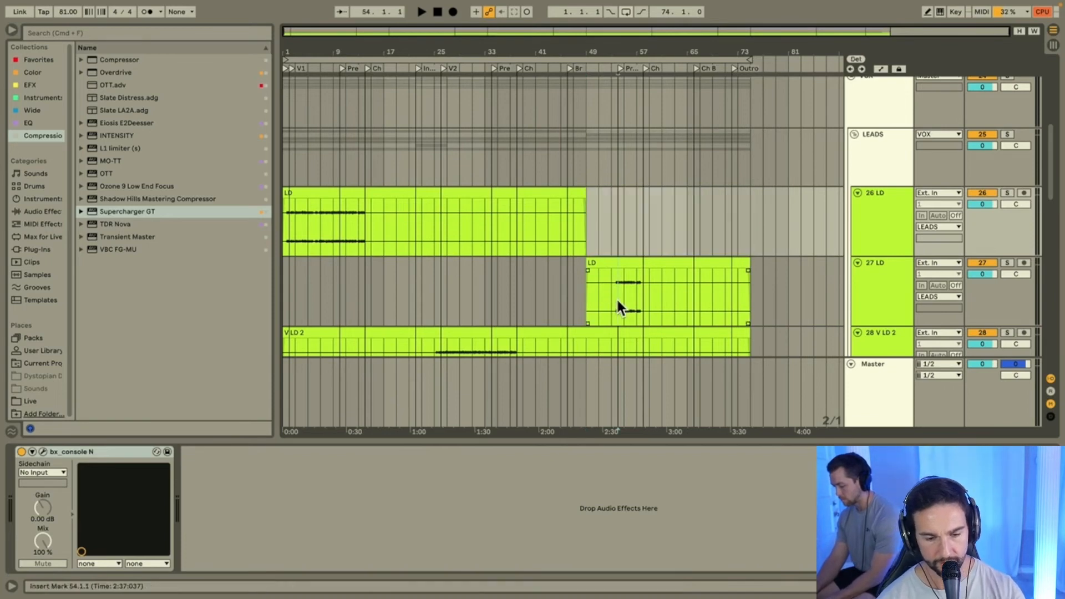
scroll(614, 299, up, 5)
click(591, 299)
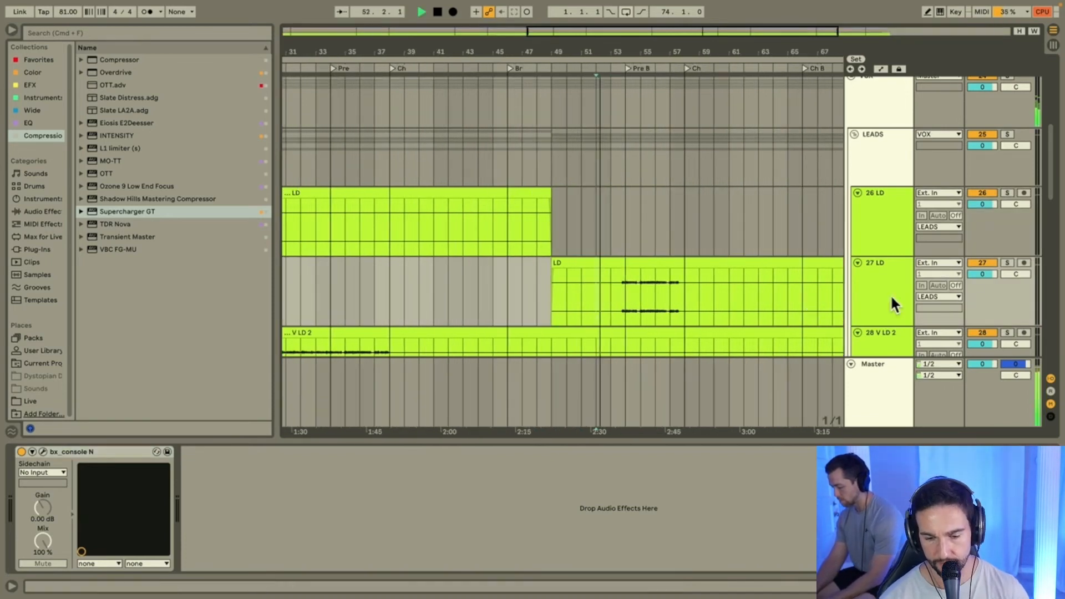
click(982, 274)
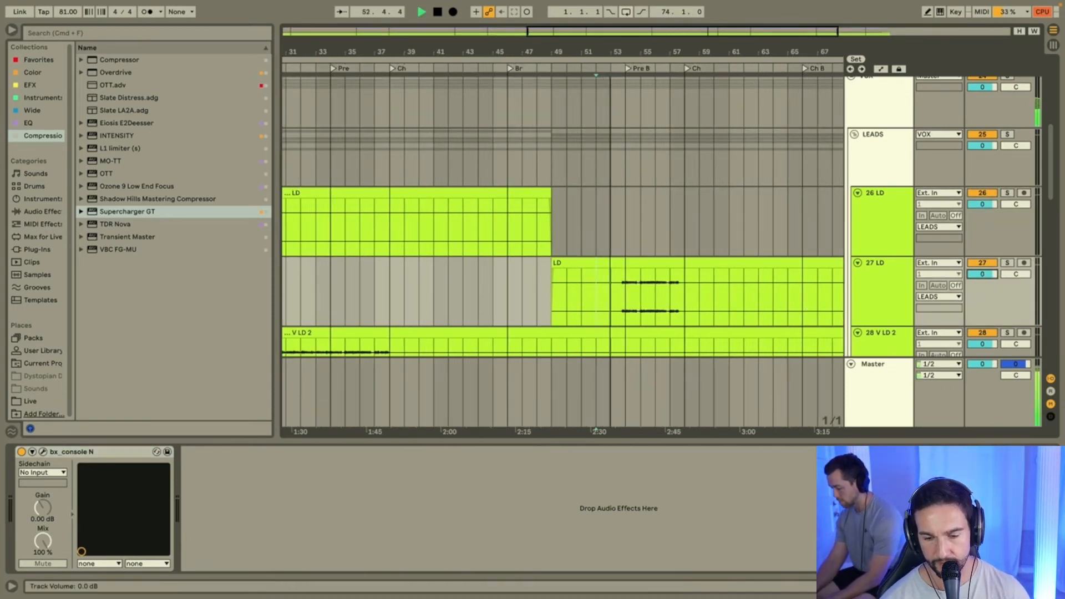
drag(982, 274, 982, 285)
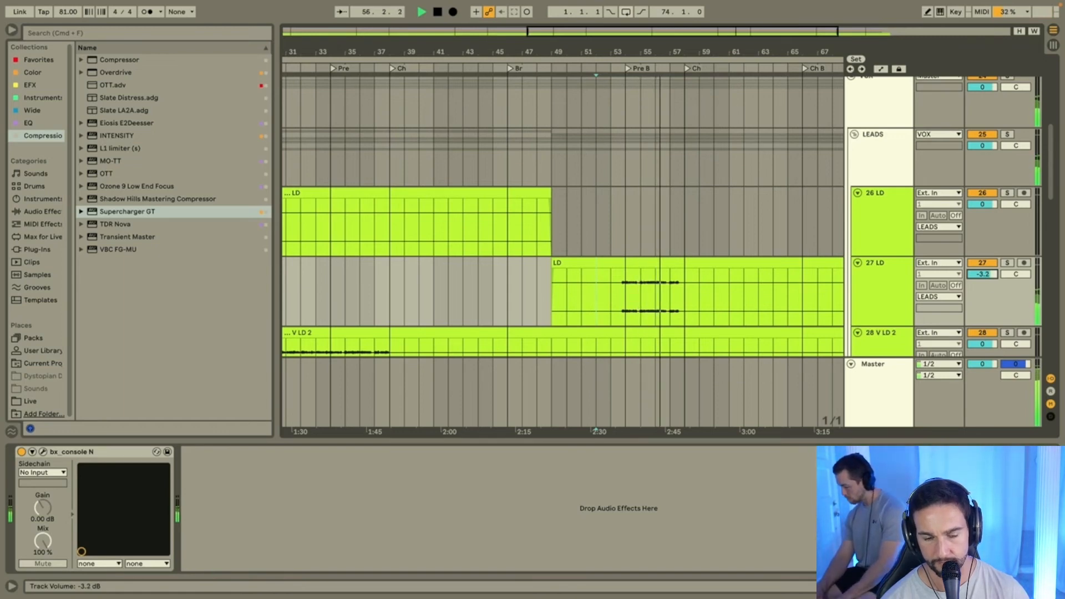
Step: Compare the two lead vocal parts by playing the original LD from 7.1.1 and the duplicated one from 54.1.1
scroll(707, 281, down, 5)
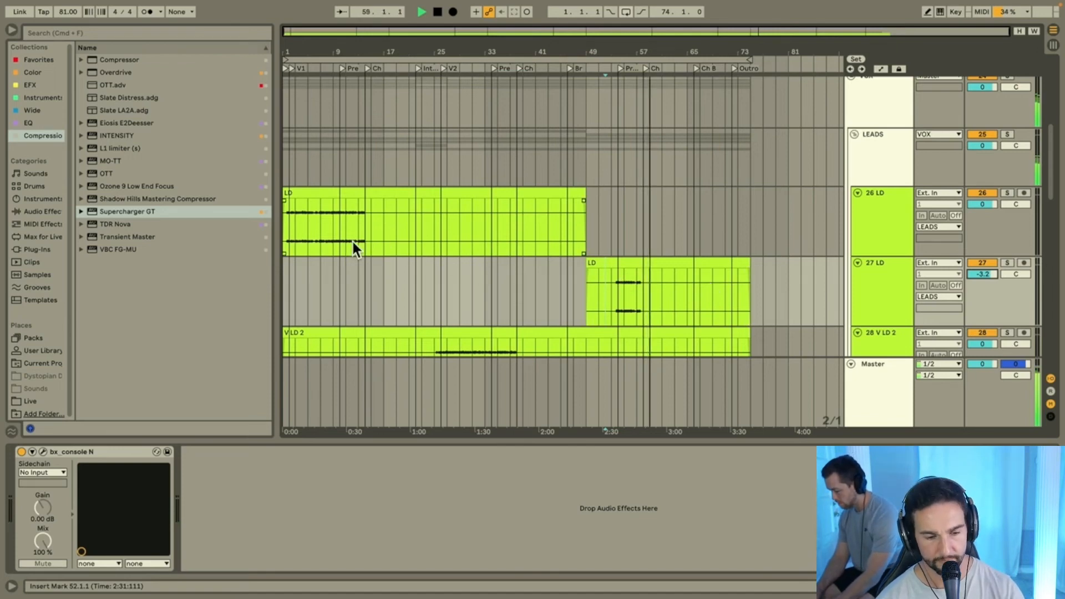
click(322, 237)
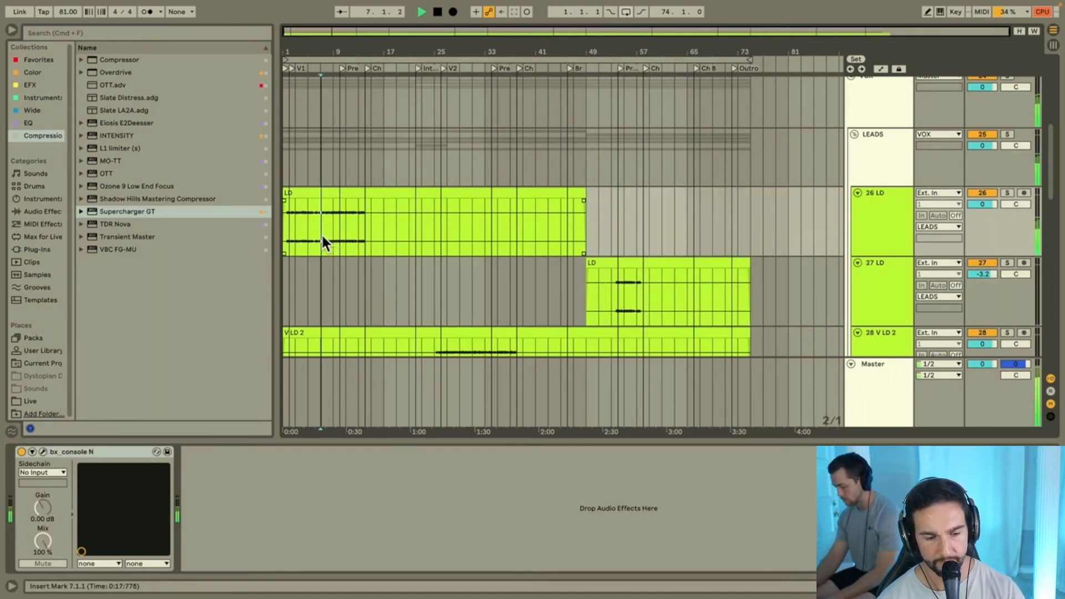
click(619, 303)
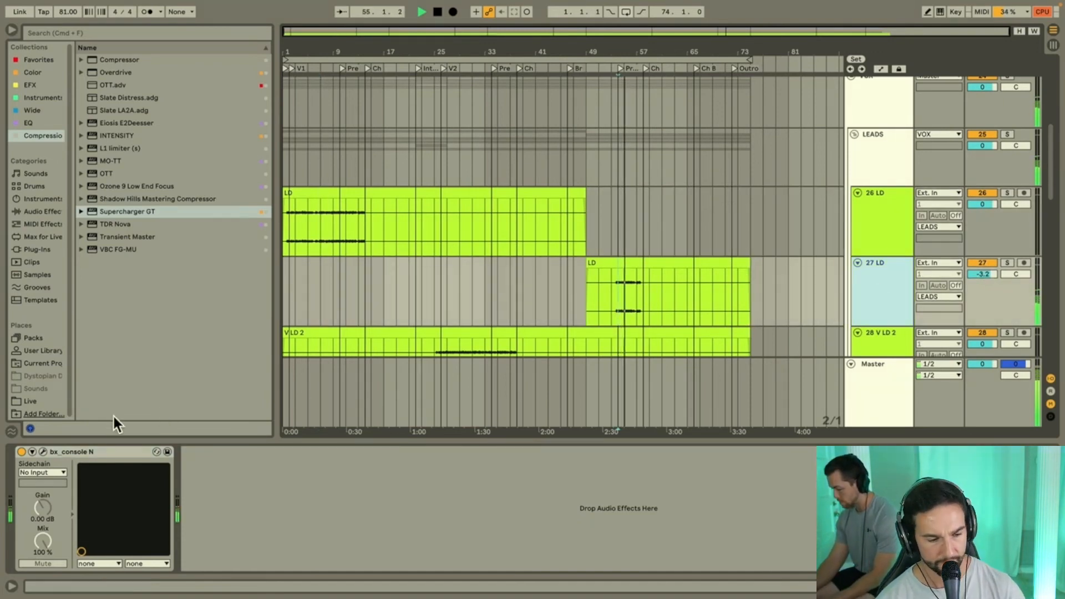
Step: Open bx_console N on the duplicated LD track, adjust its low-mid EQ band while listening, and close its window
click(42, 452)
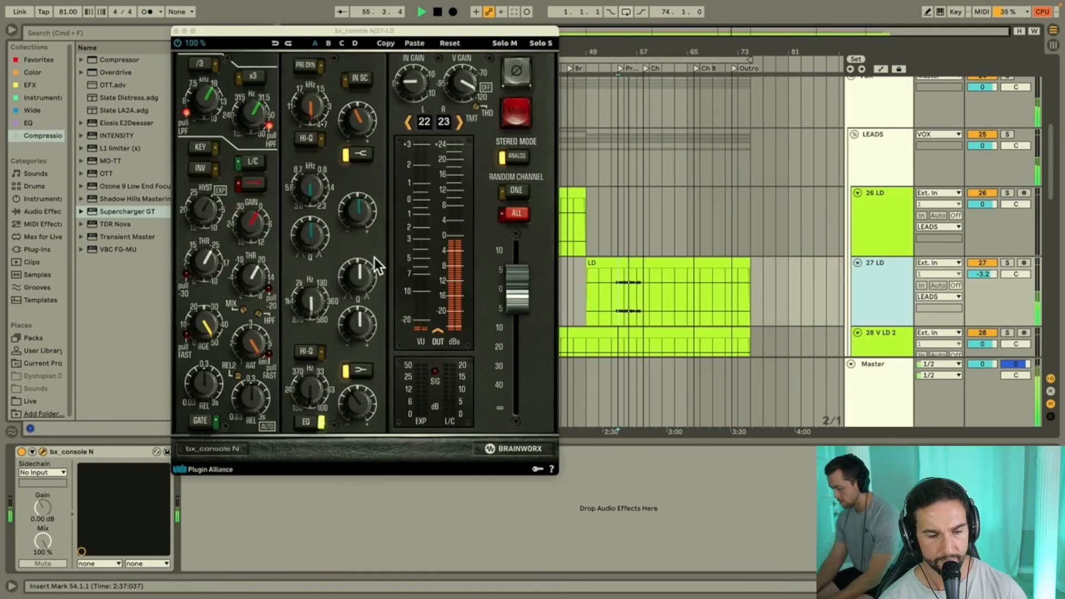
click(368, 309)
mouse_move(325, 305)
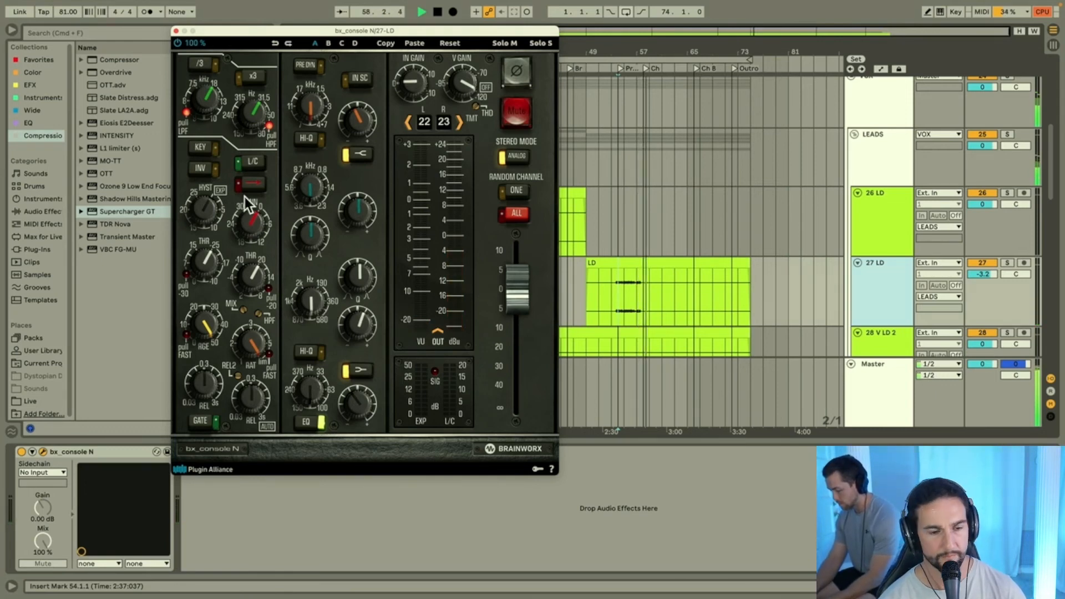
click(175, 31)
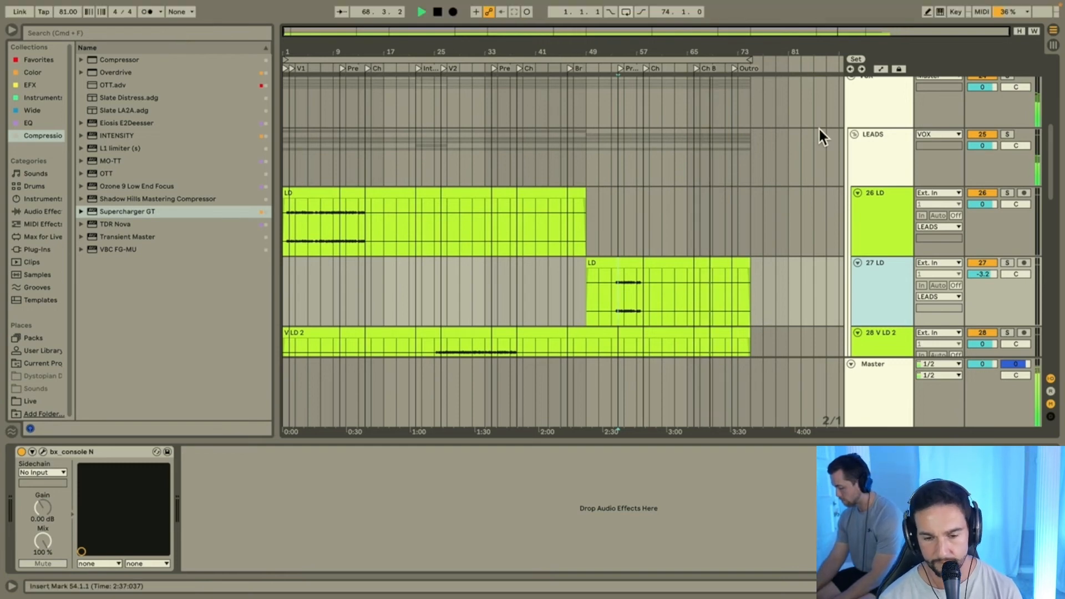
Step: Solo the demo track at the start of the arrangement to compare it with the mix, and unsolo it
scroll(874, 233, up, 3)
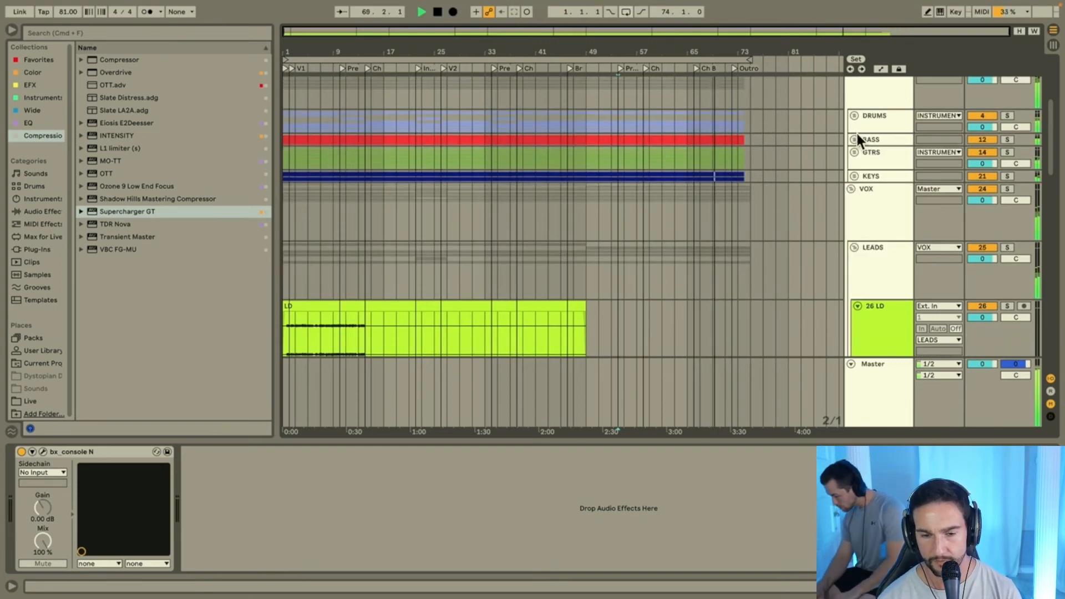
scroll(856, 133, up, 5)
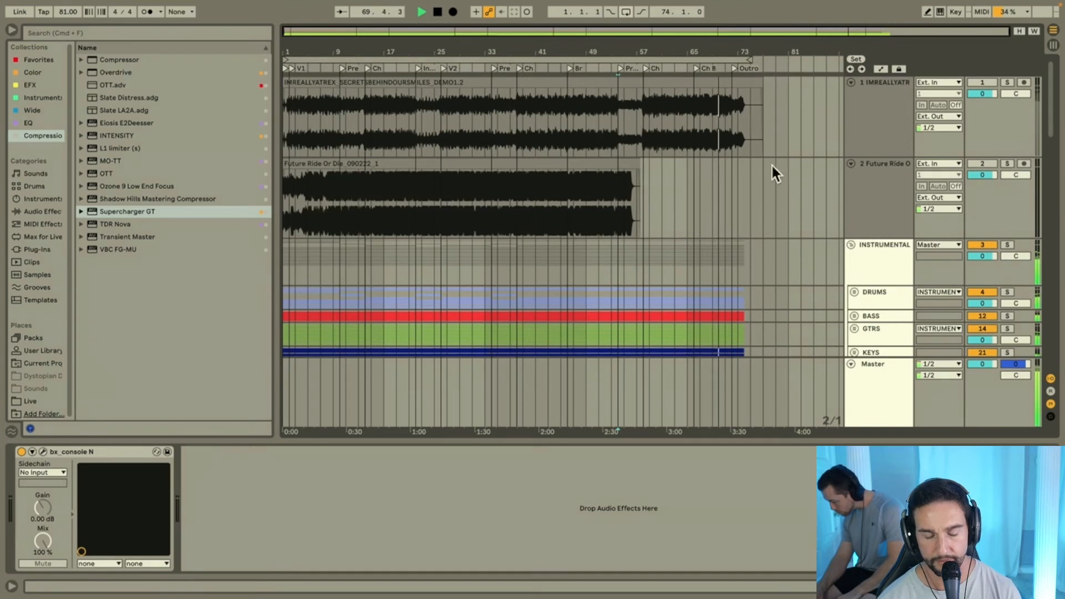
click(1006, 82)
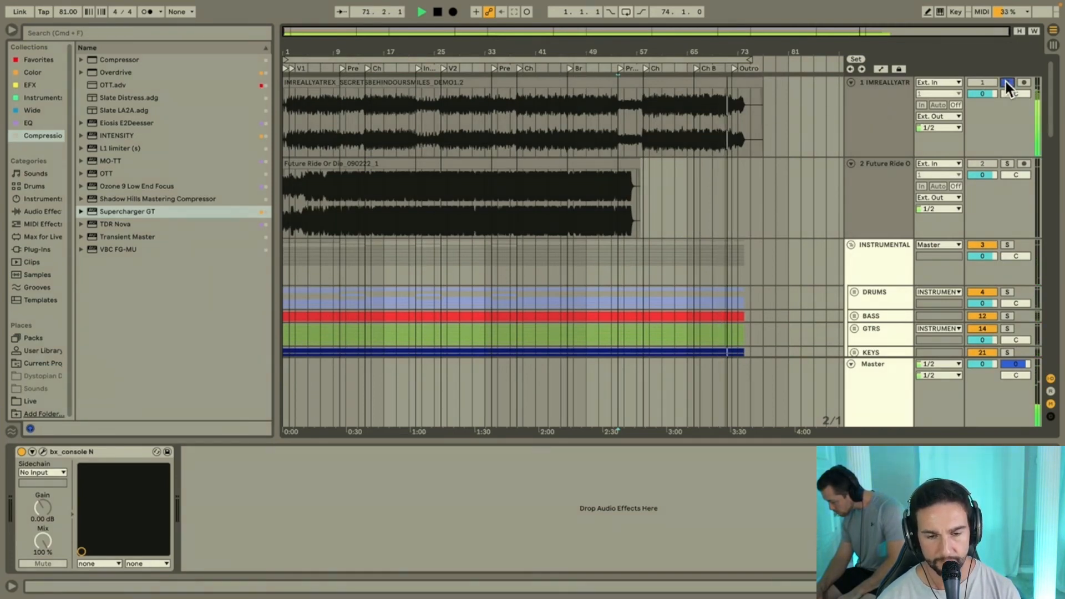
click(1006, 81)
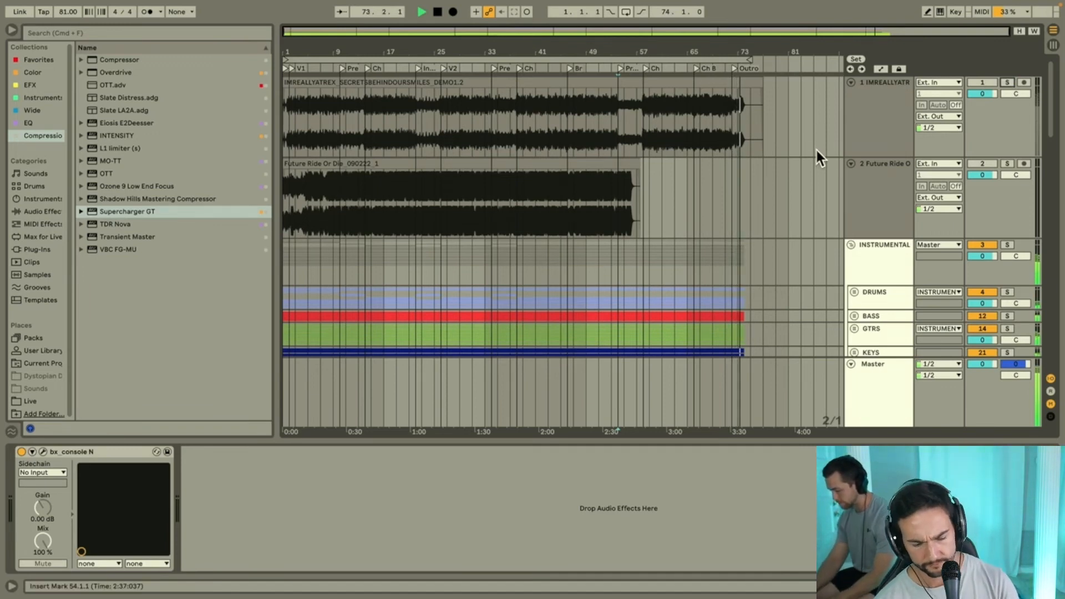
Step: Play from 67.1.1, cut 1.17 dB at 121 Hz with a new band in the Master's Inf EQ, and close its window
click(700, 138)
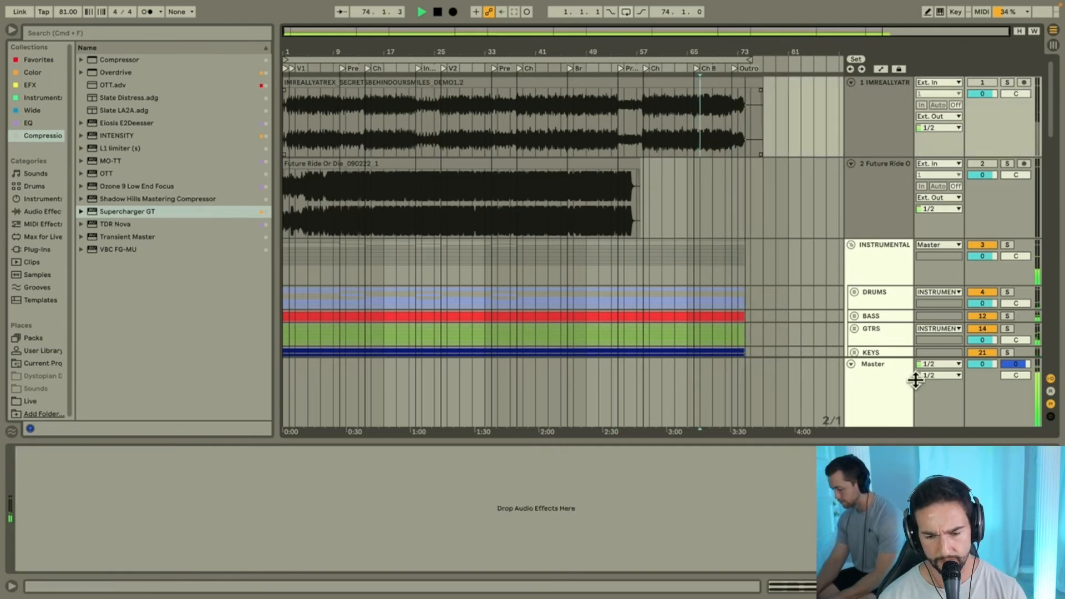
click(881, 386)
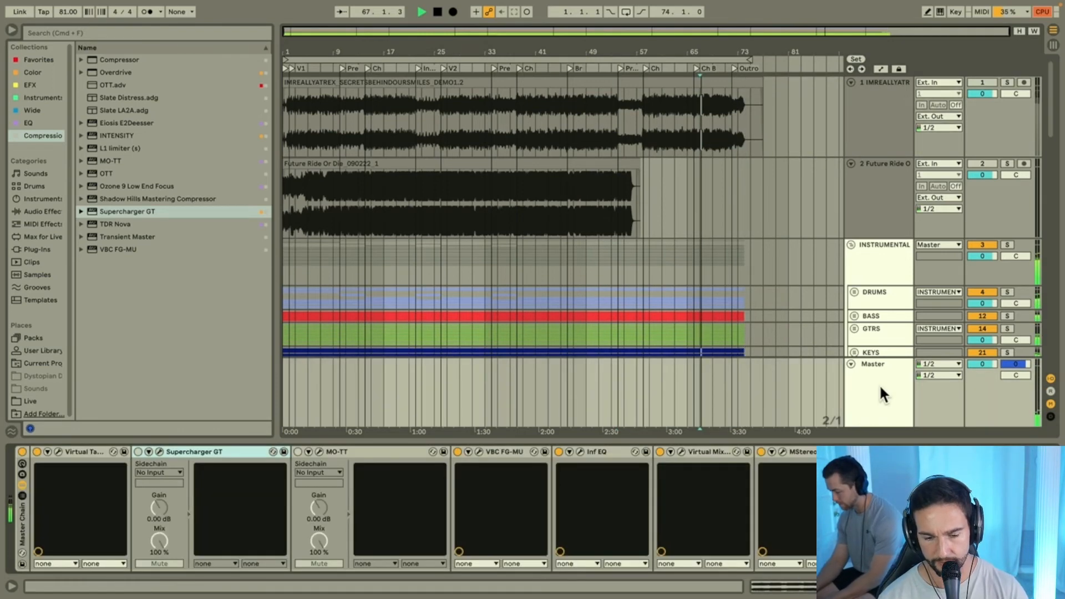
click(579, 451)
click(458, 169)
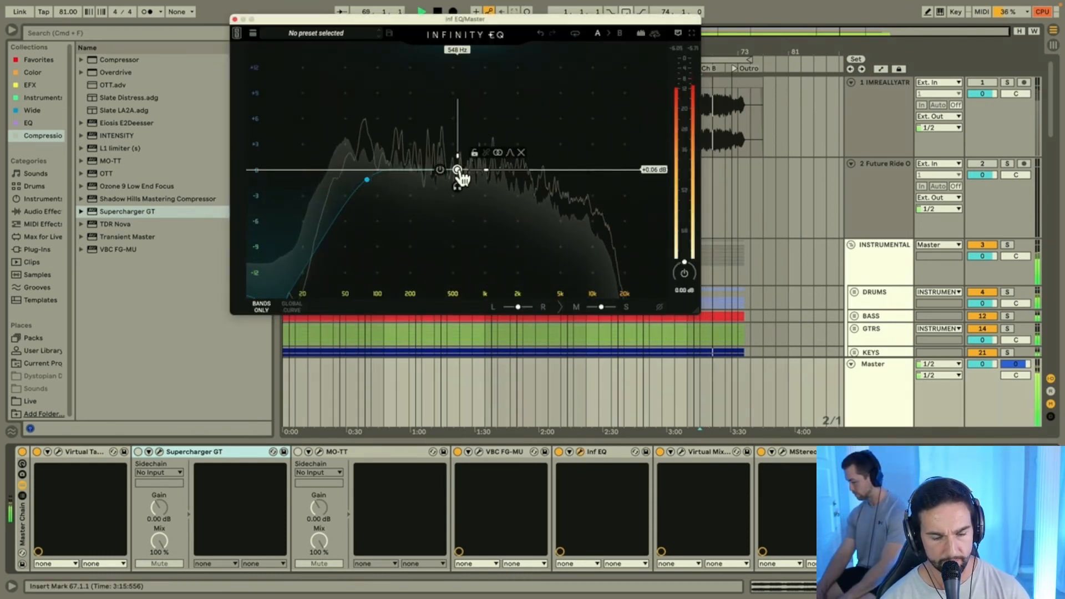
drag(459, 171, 387, 179)
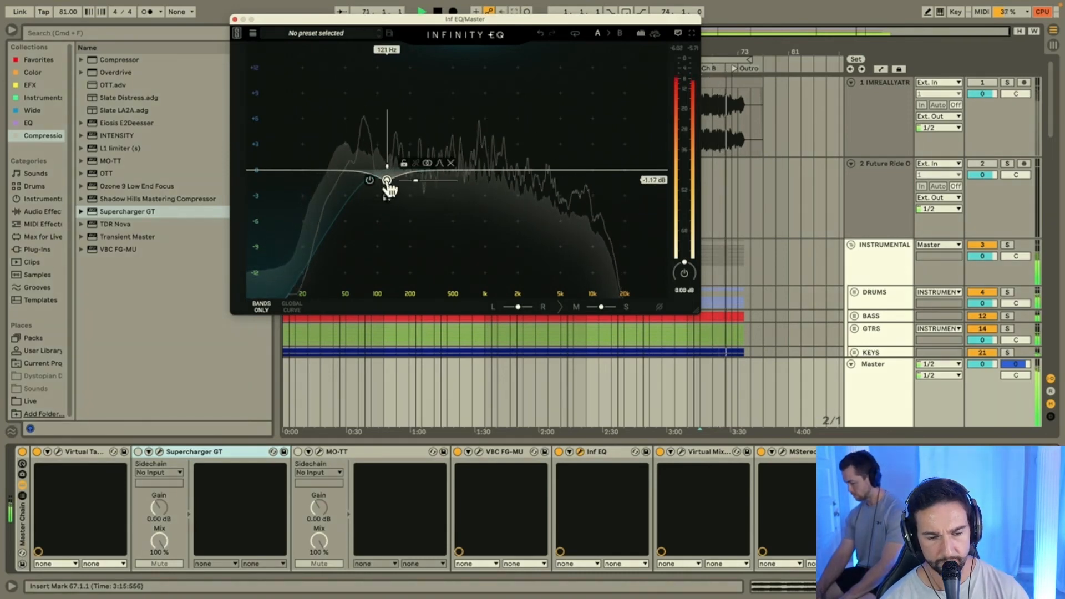
click(235, 20)
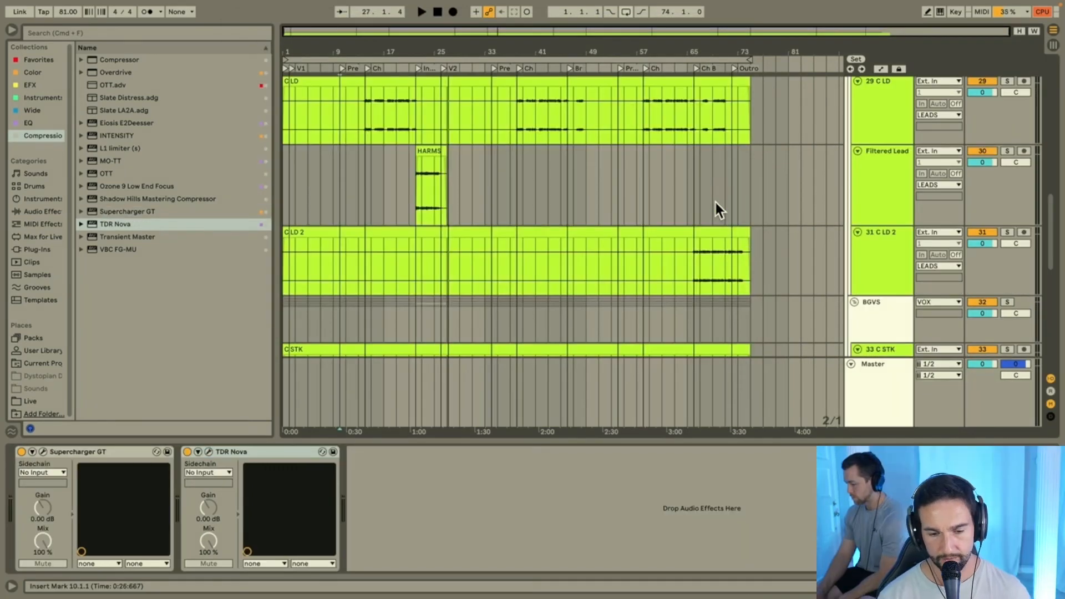
Step: Place the insert marker at 69.1.1, look over the lead vocal tracks and Master chain, and select the INSTRUMENTAL group
click(716, 203)
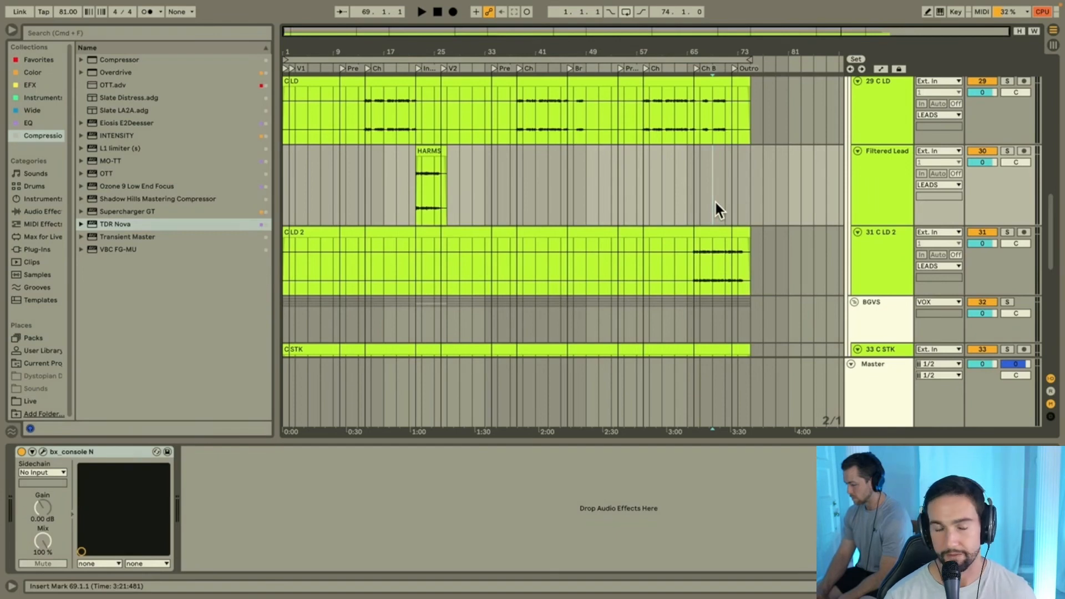
mouse_move(704, 1)
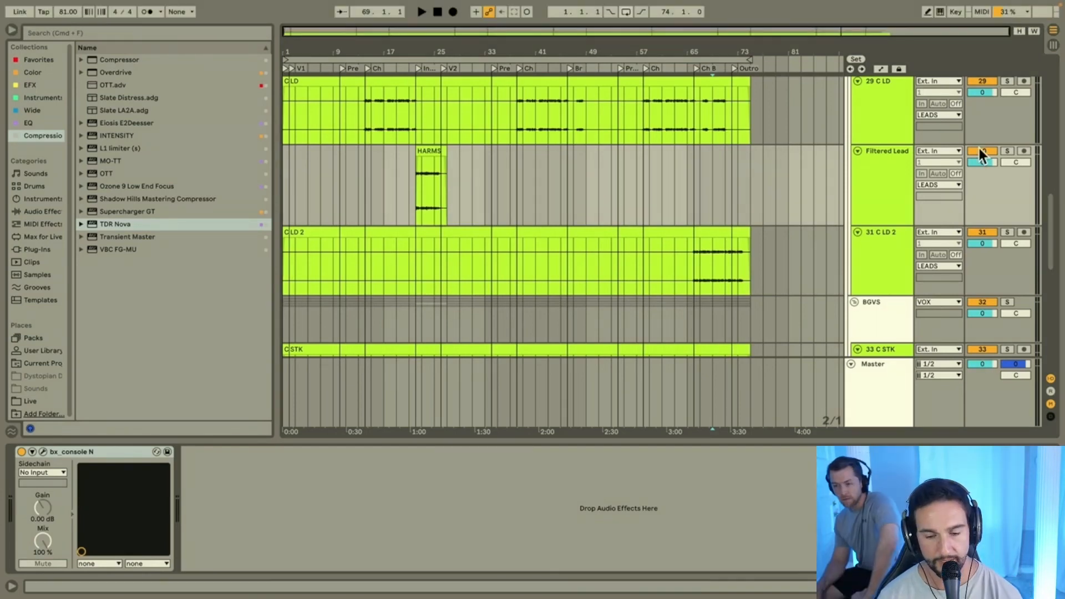
scroll(885, 231, up, 5)
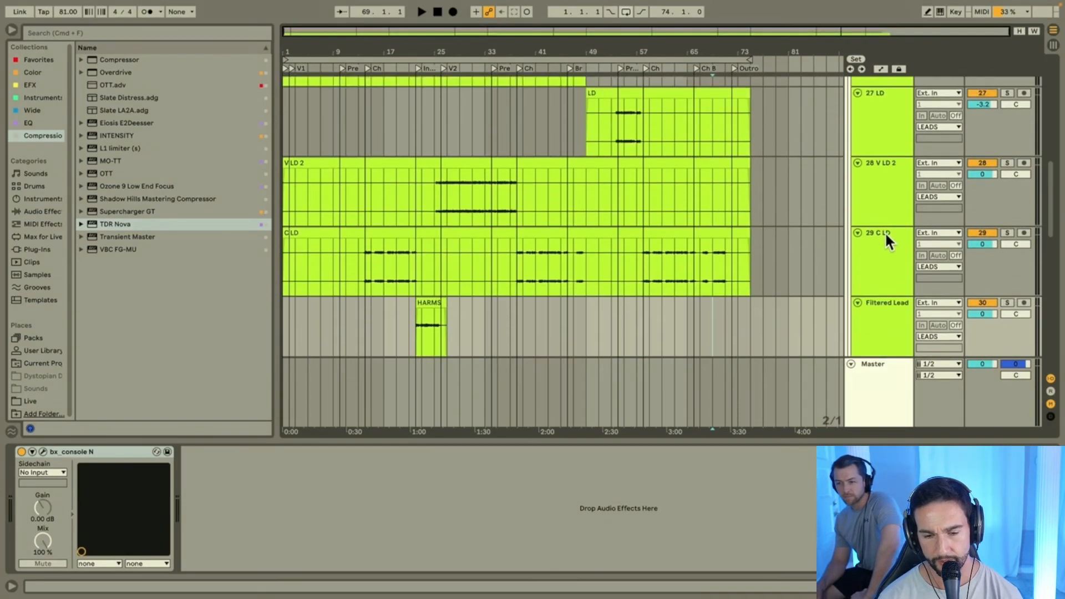
click(877, 171)
scroll(880, 233, down, 5)
click(883, 418)
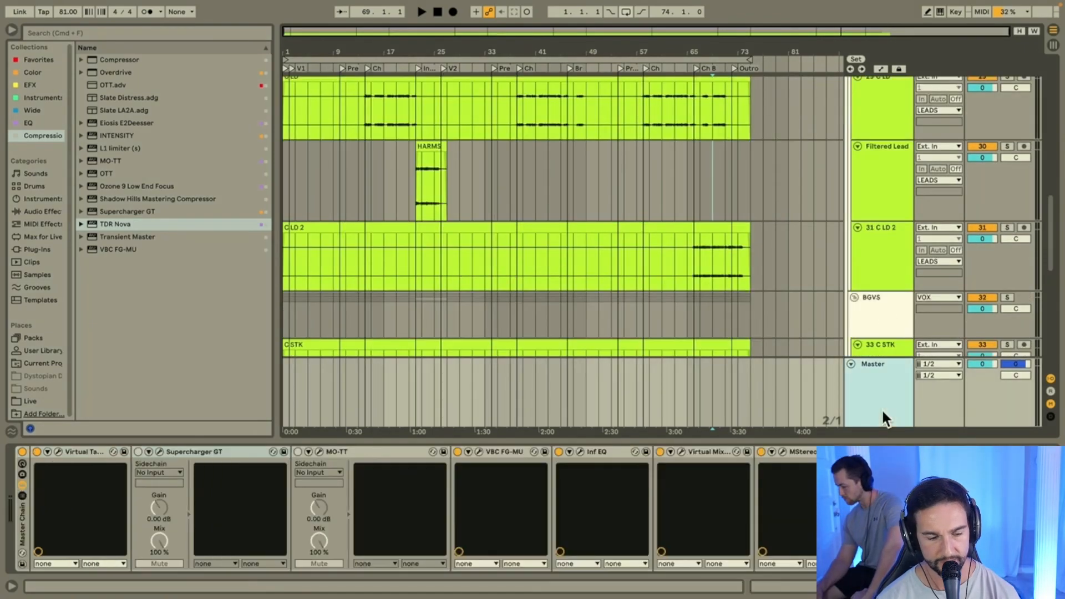
scroll(860, 136, up, 10)
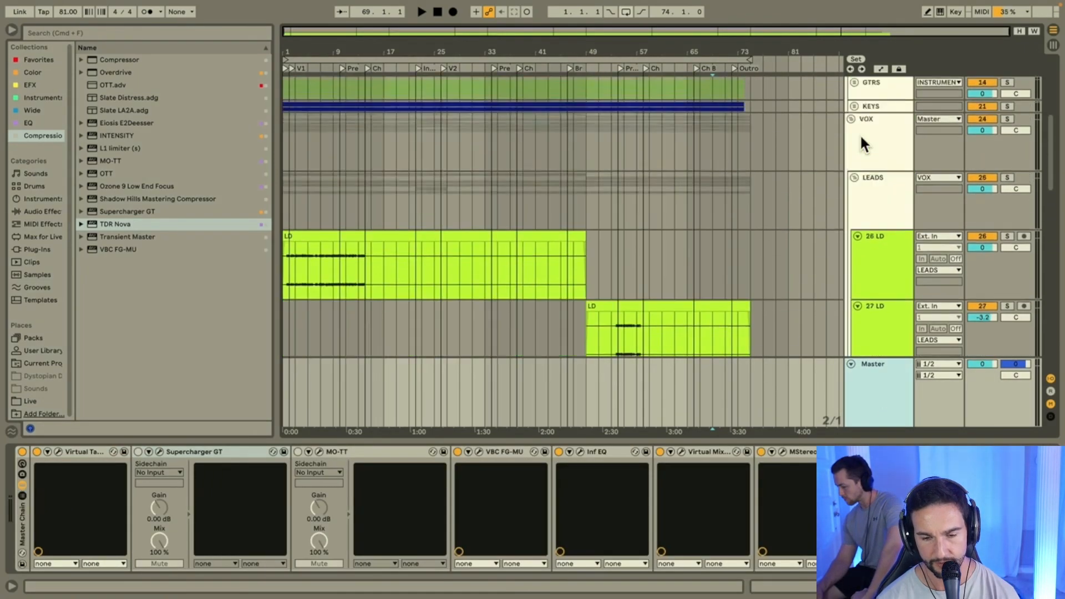
click(870, 252)
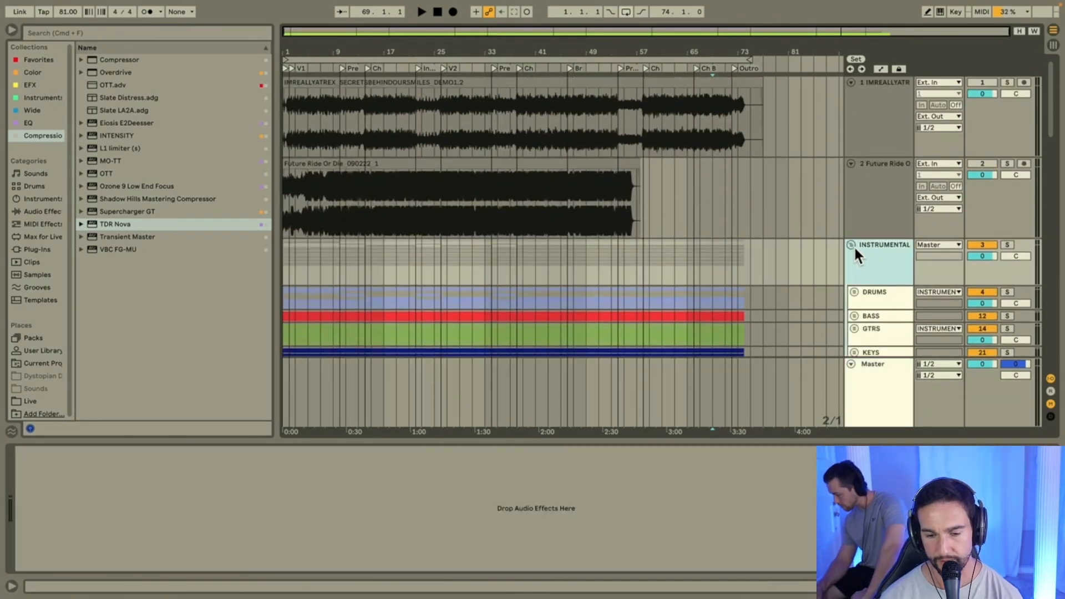